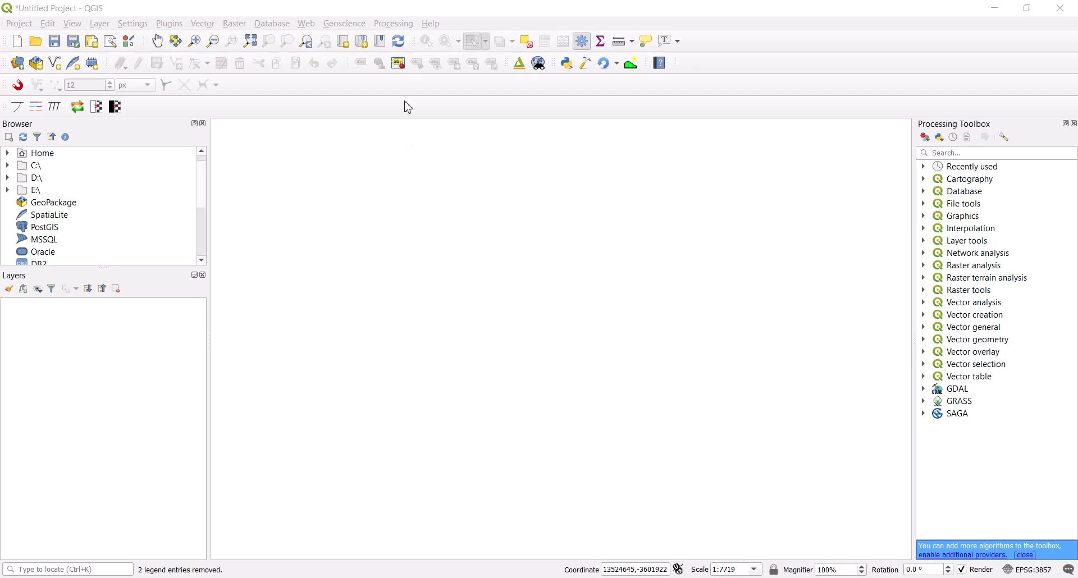
click(439, 15)
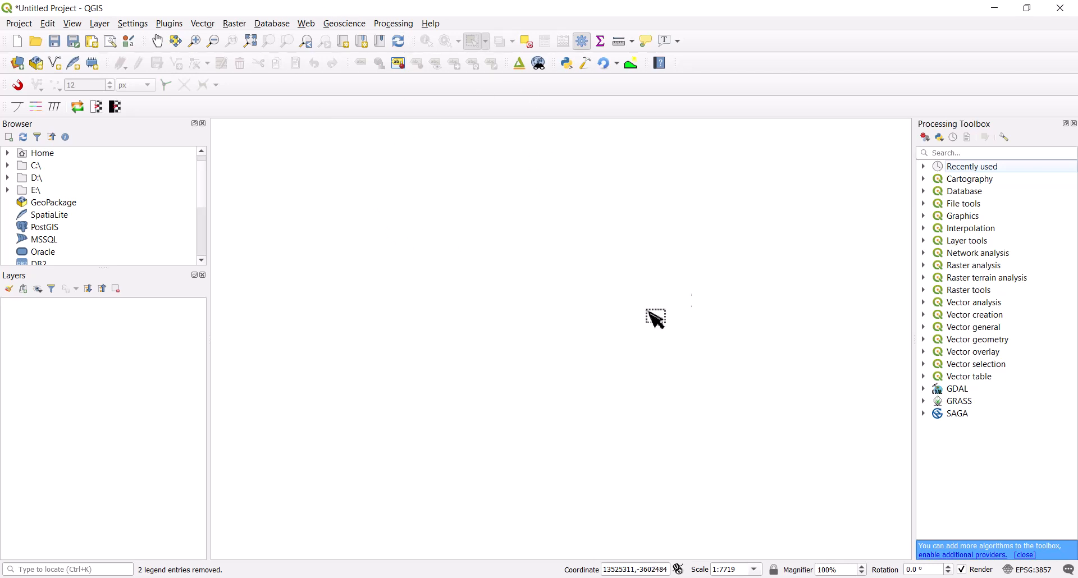
- Switch to Chrome and review the categories and top courses on the Geo-trainings home page
mouse_move(863, 577)
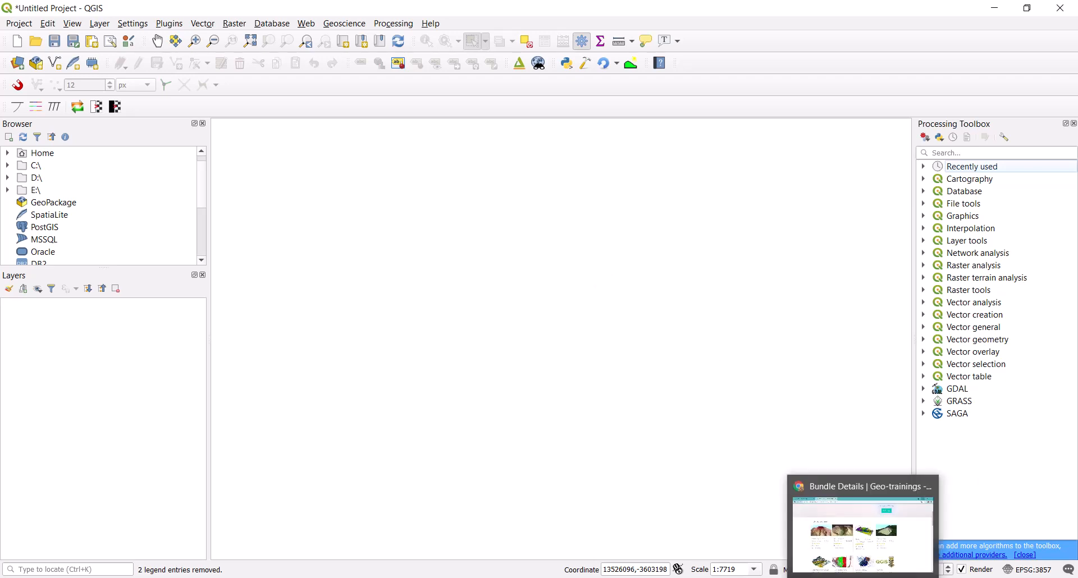
click(863, 533)
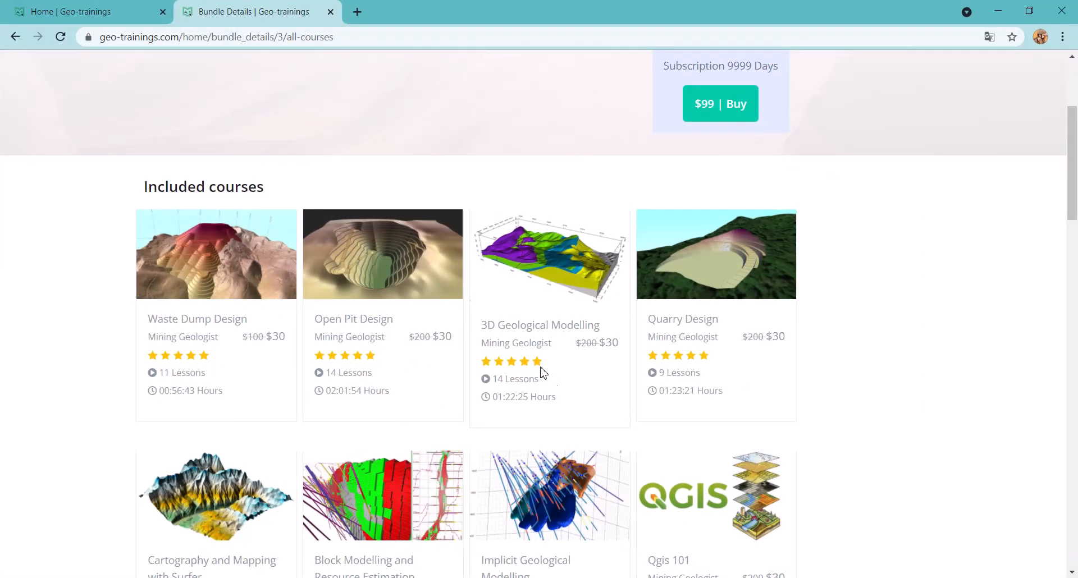
click(124, 7)
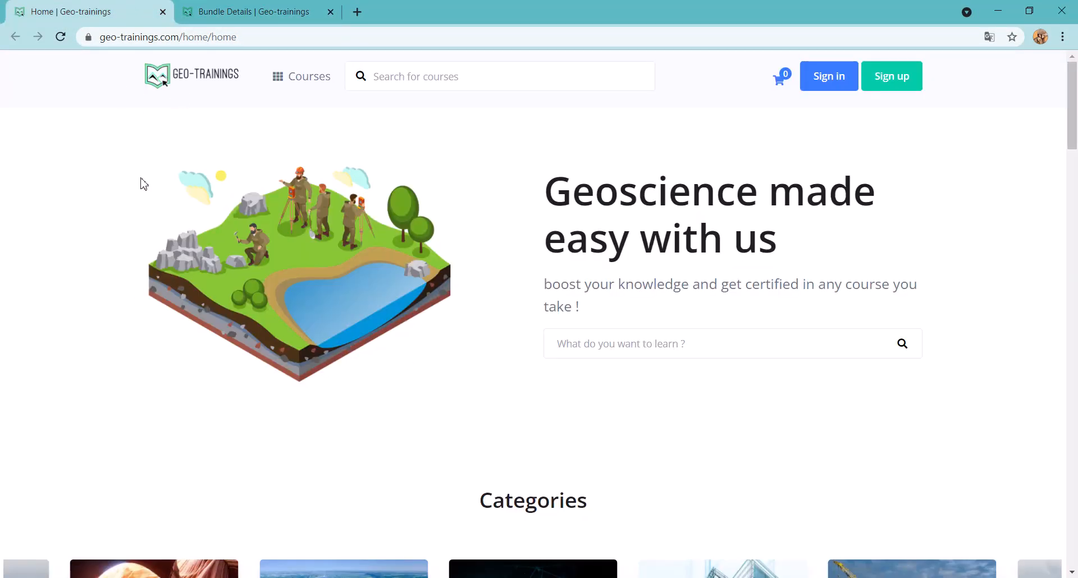
scroll(138, 187, down, 1)
scroll(133, 187, down, 10)
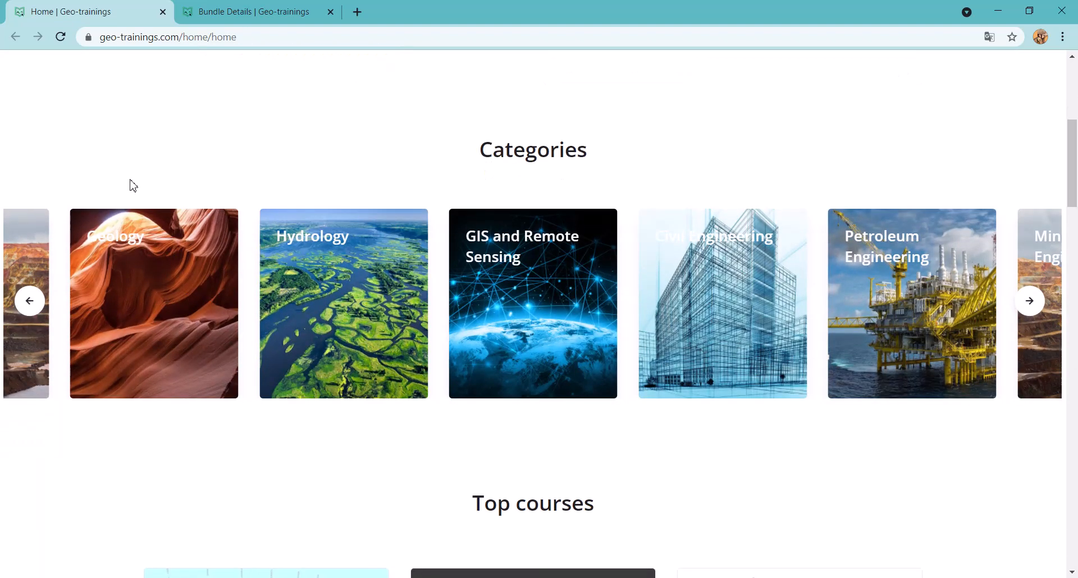
scroll(106, 209, down, 3)
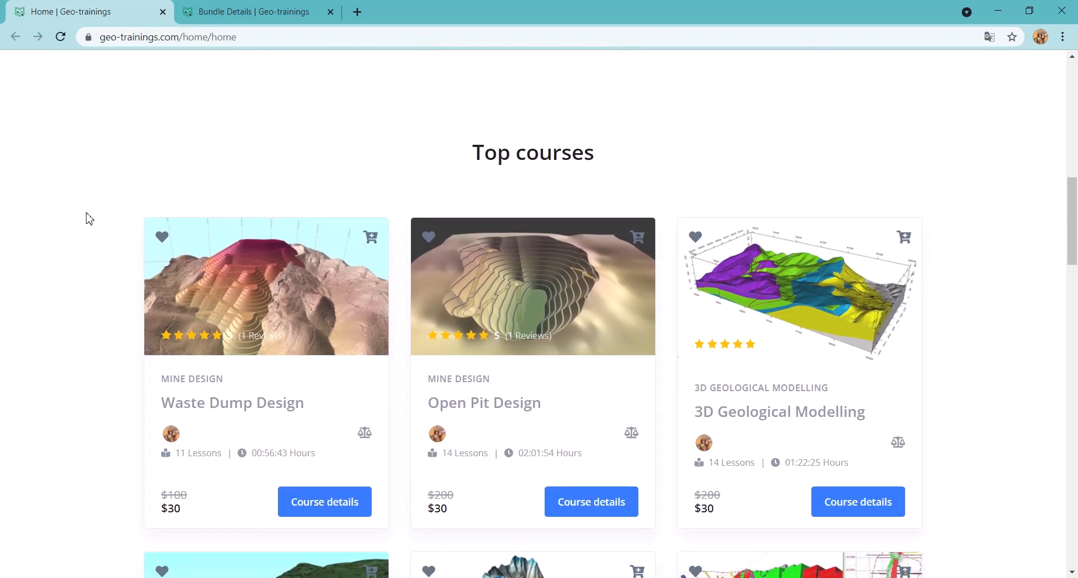
scroll(89, 219, down, 3)
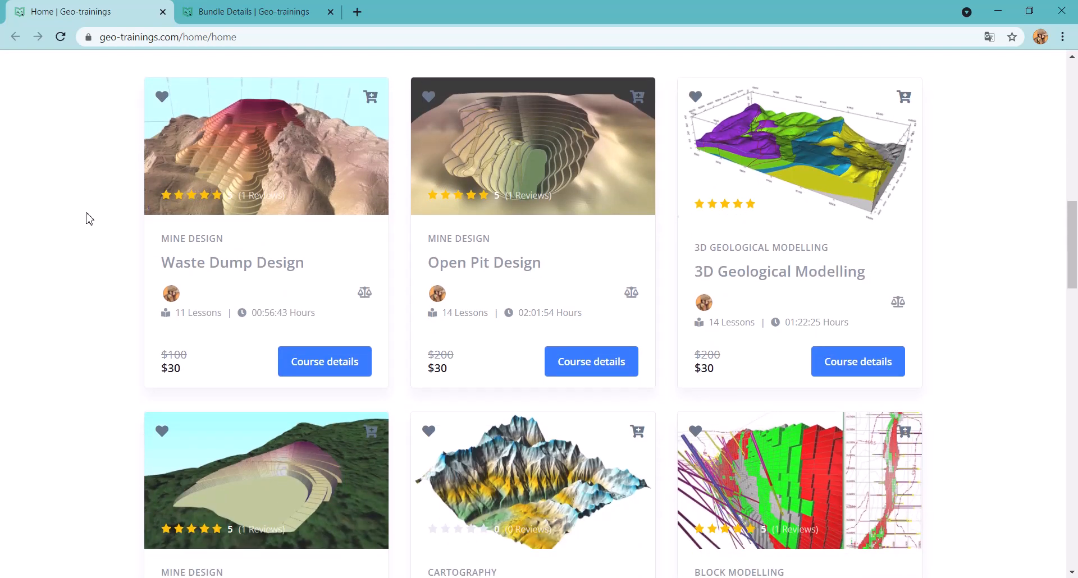
scroll(85, 219, down, 3)
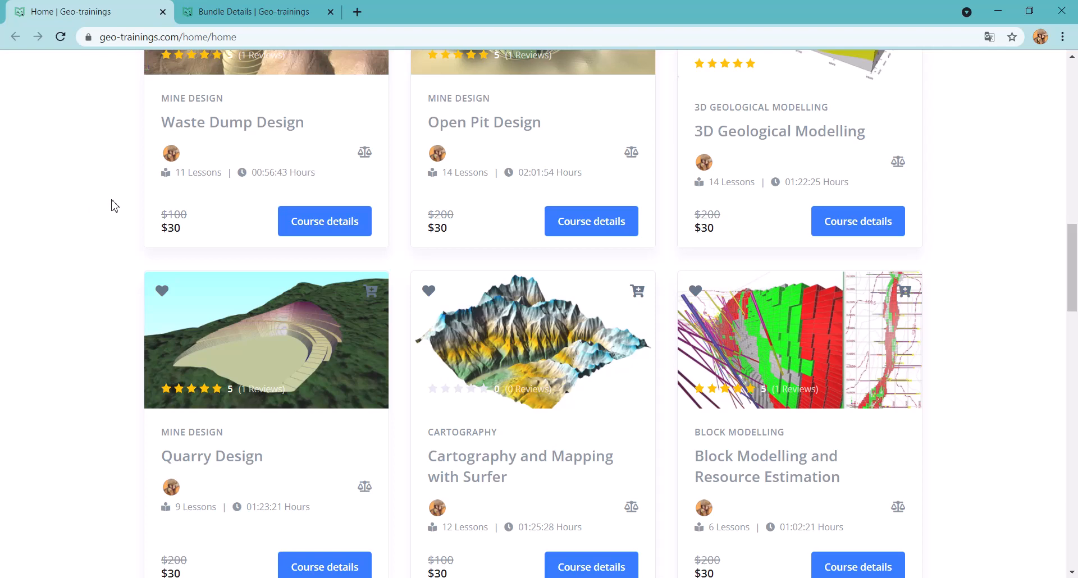
scroll(114, 206, down, 4)
scroll(114, 206, down, 3)
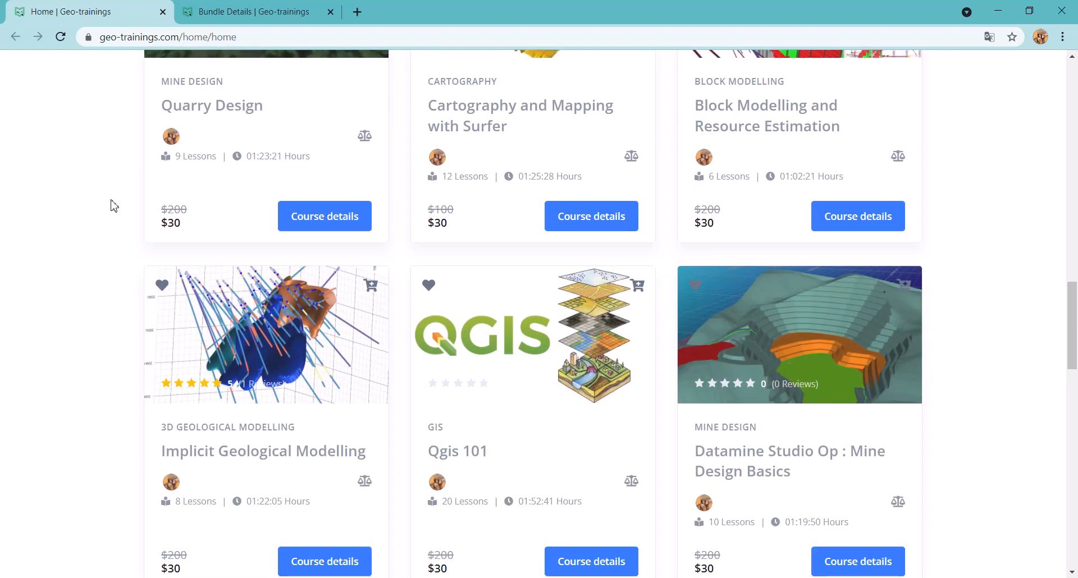
scroll(104, 221, up, 6)
scroll(128, 254, up, 3)
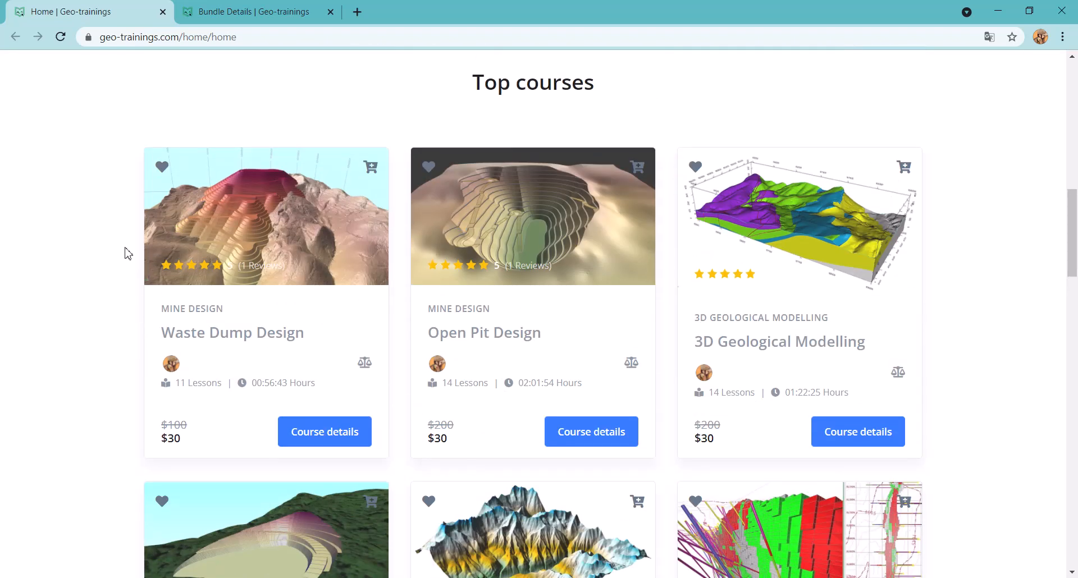
scroll(128, 253, up, 9)
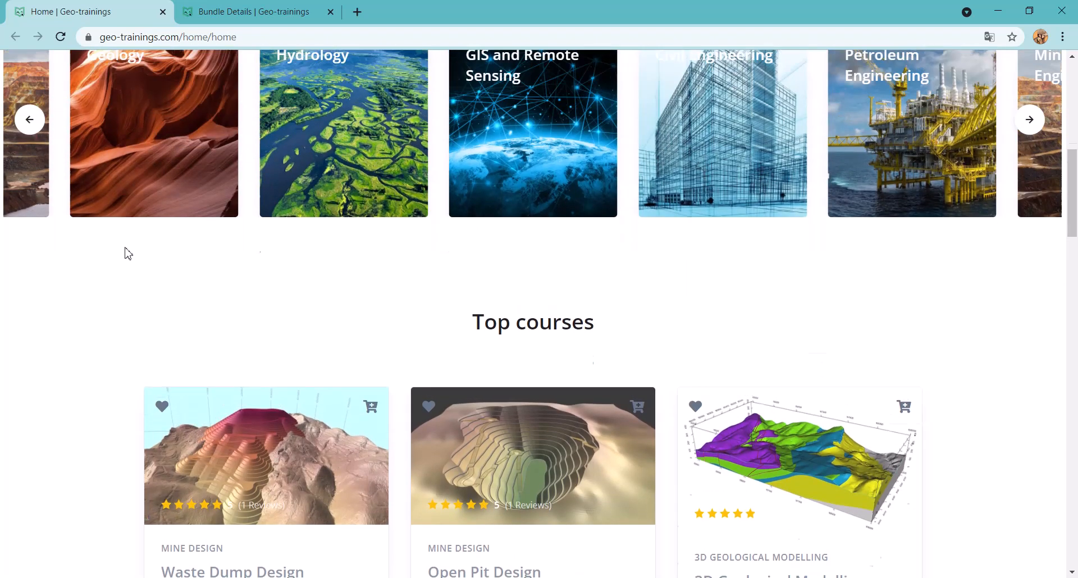
scroll(168, 282, up, 4)
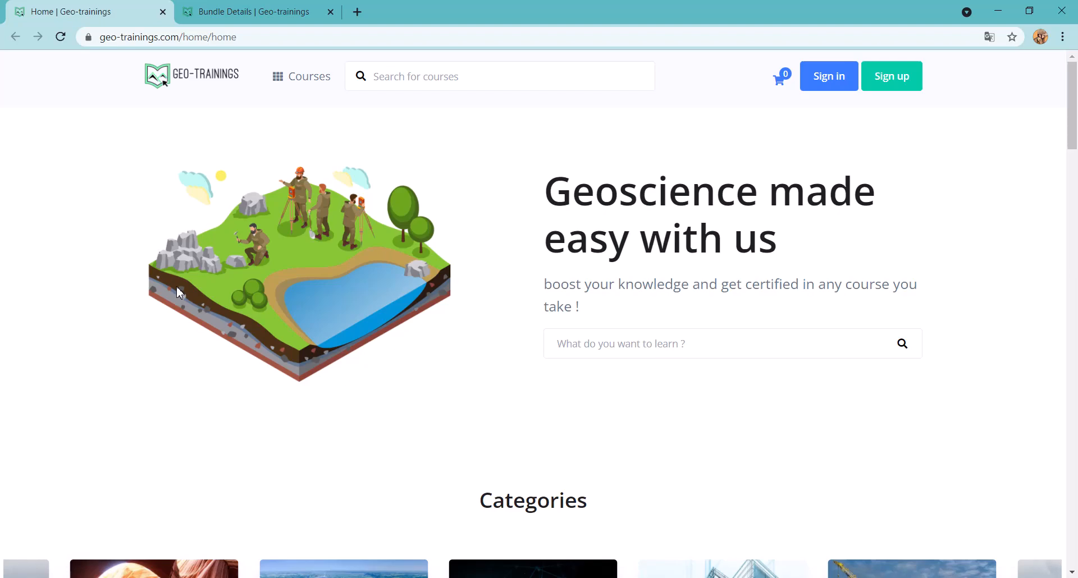
scroll(178, 292, down, 12)
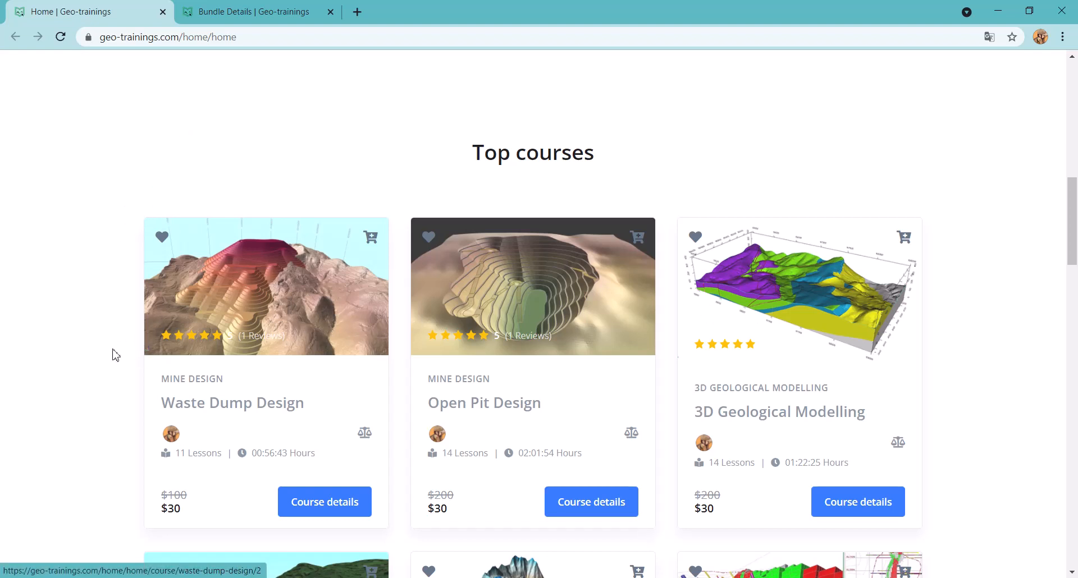
scroll(173, 379, down, 1)
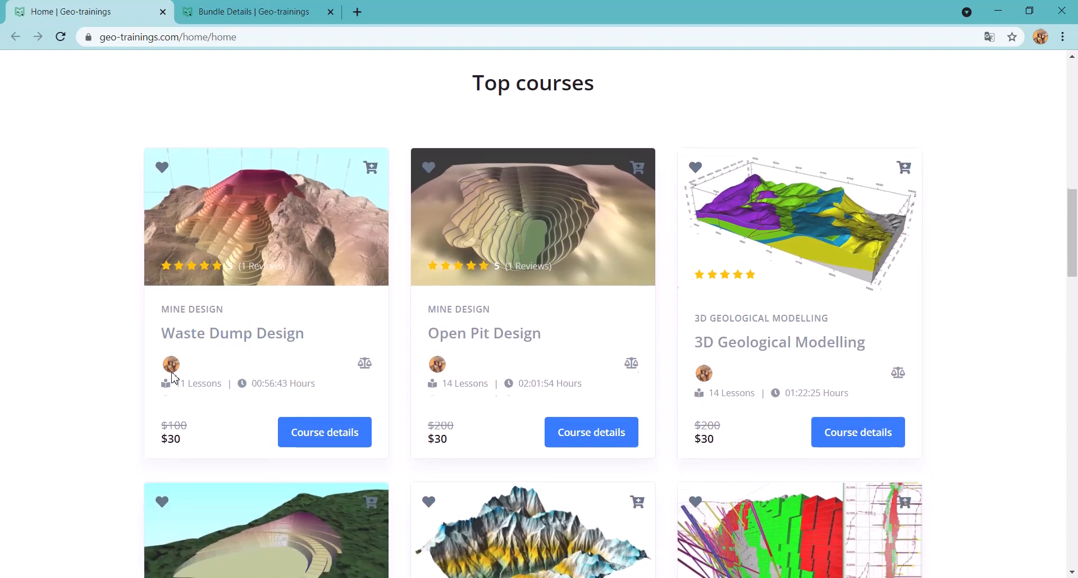
scroll(228, 248, up, 10)
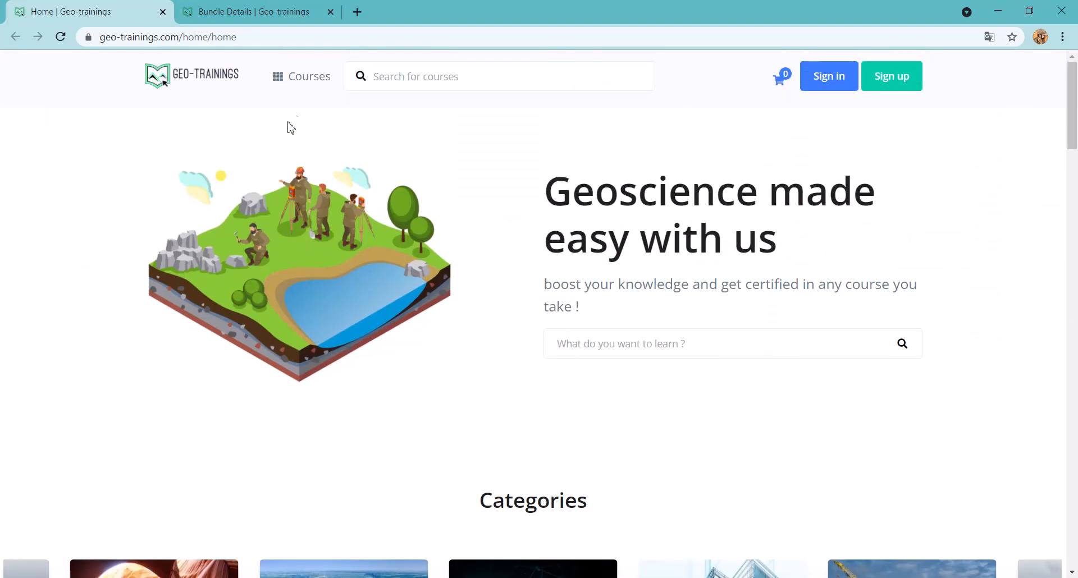
- Review the course categories and the courses included in the all-courses bundle, and return to QGIS
mouse_move(305, 79)
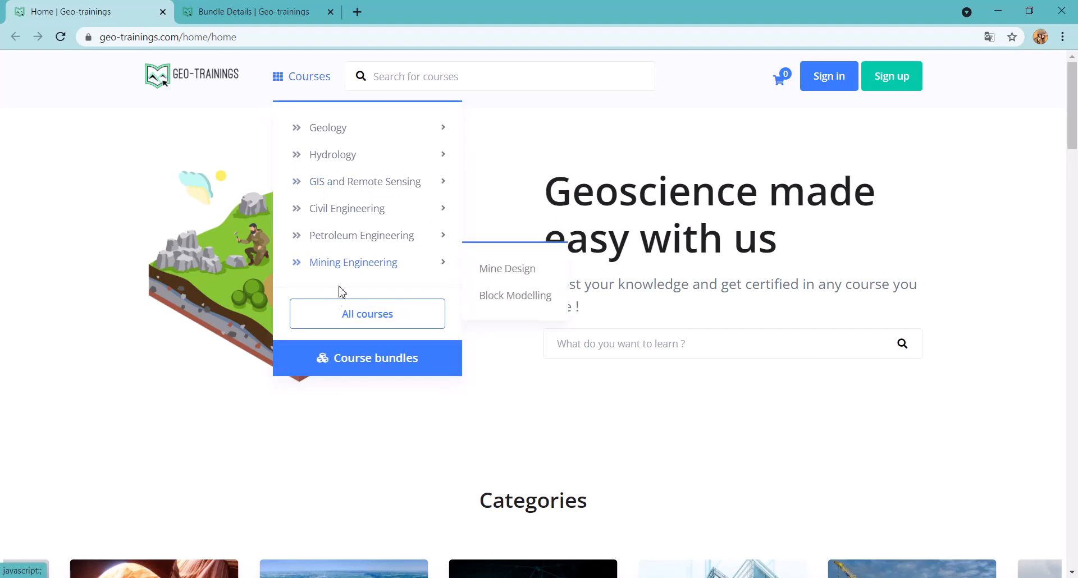
click(251, 10)
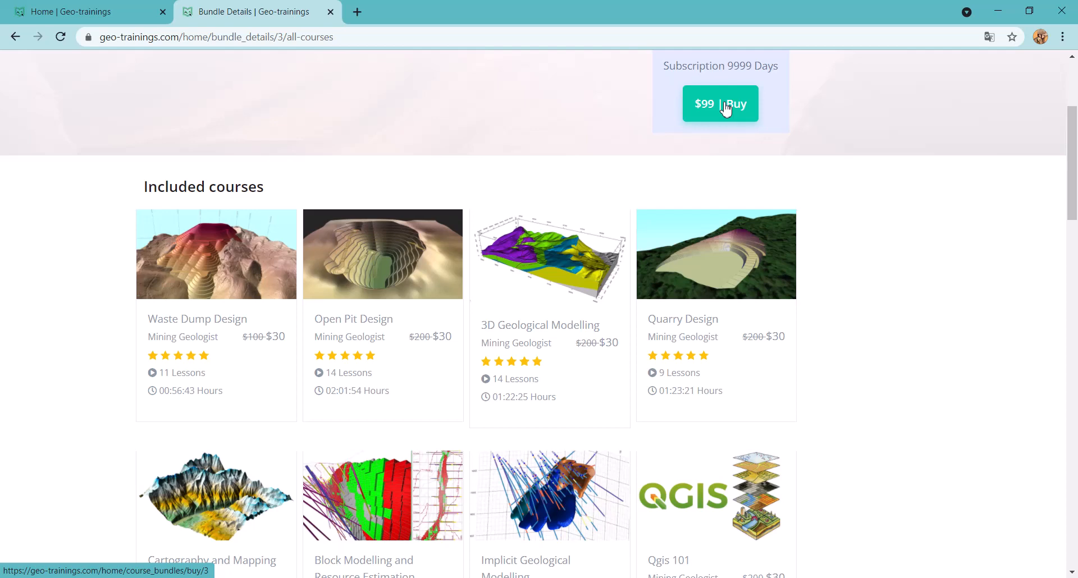
scroll(402, 294, down, 3)
scroll(402, 294, up, 3)
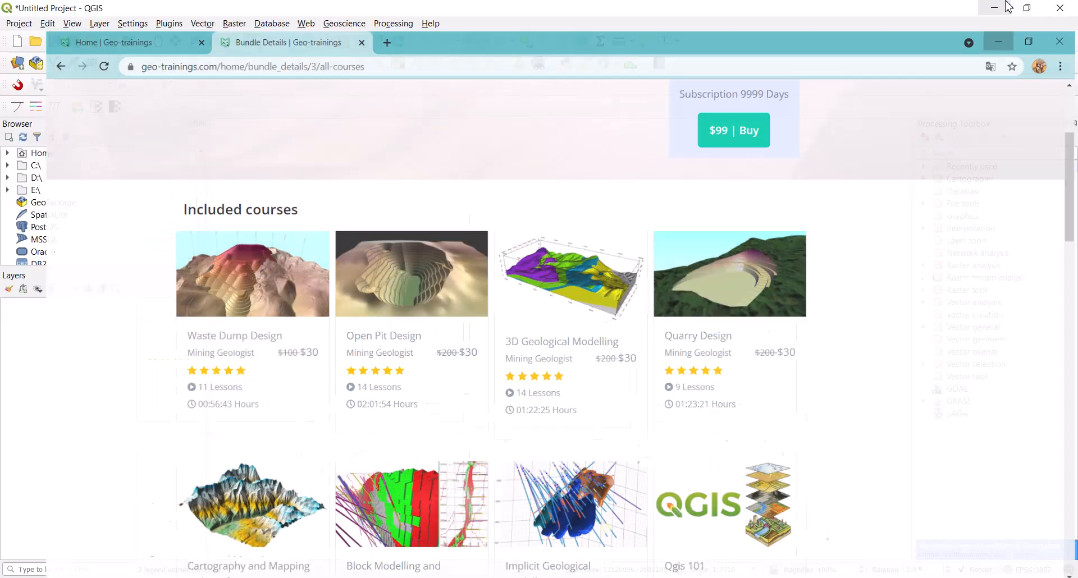
click(1005, 6)
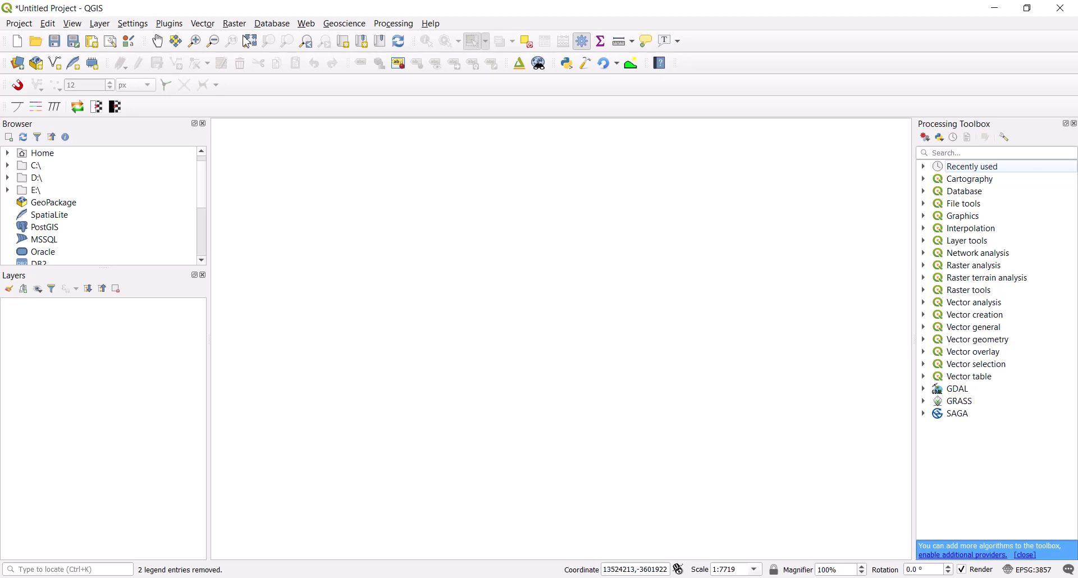
click(23, 28)
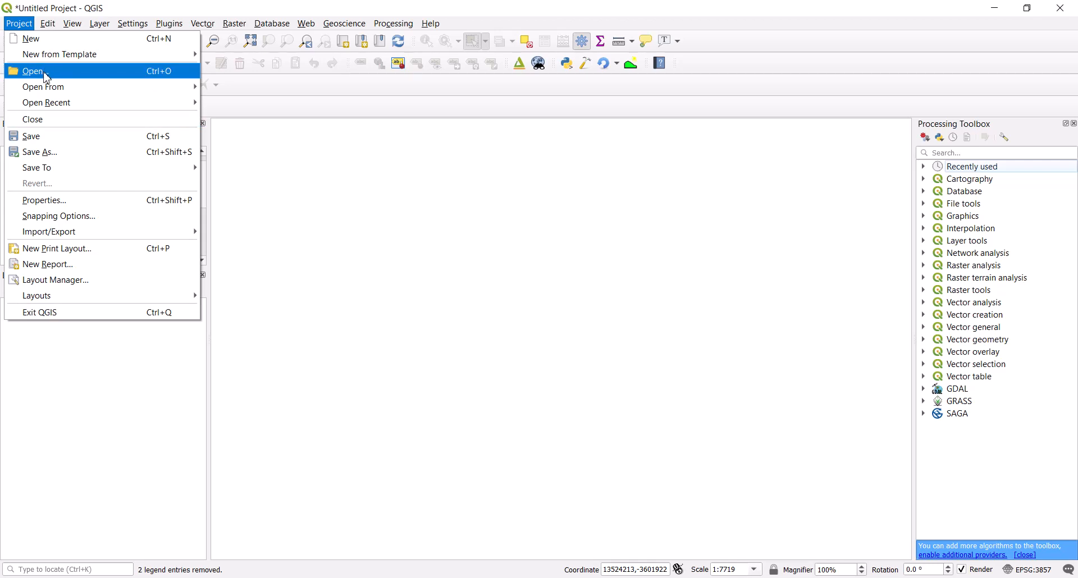
mouse_move(48, 23)
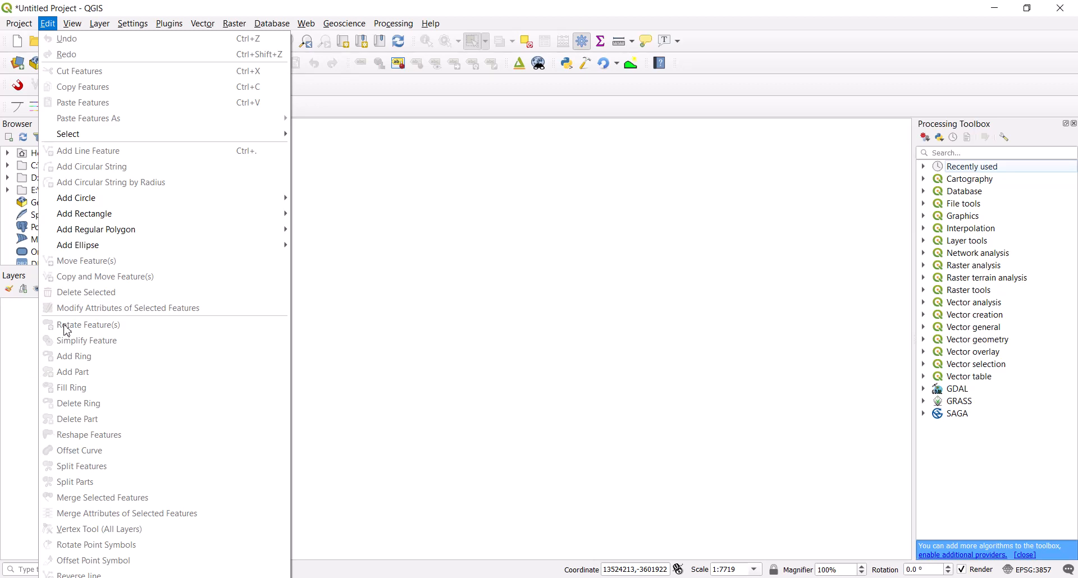
click(16, 366)
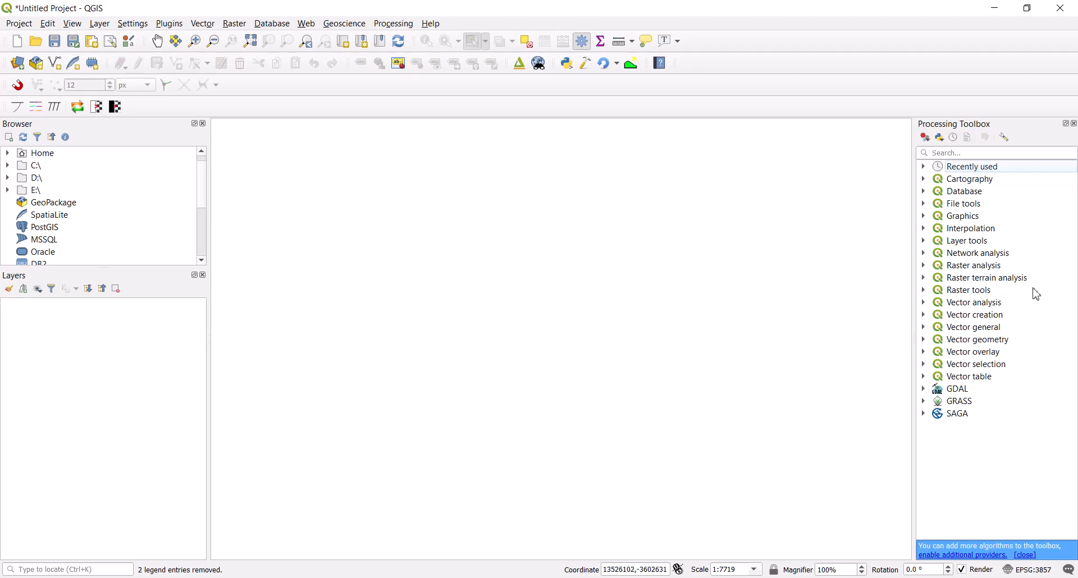
click(73, 23)
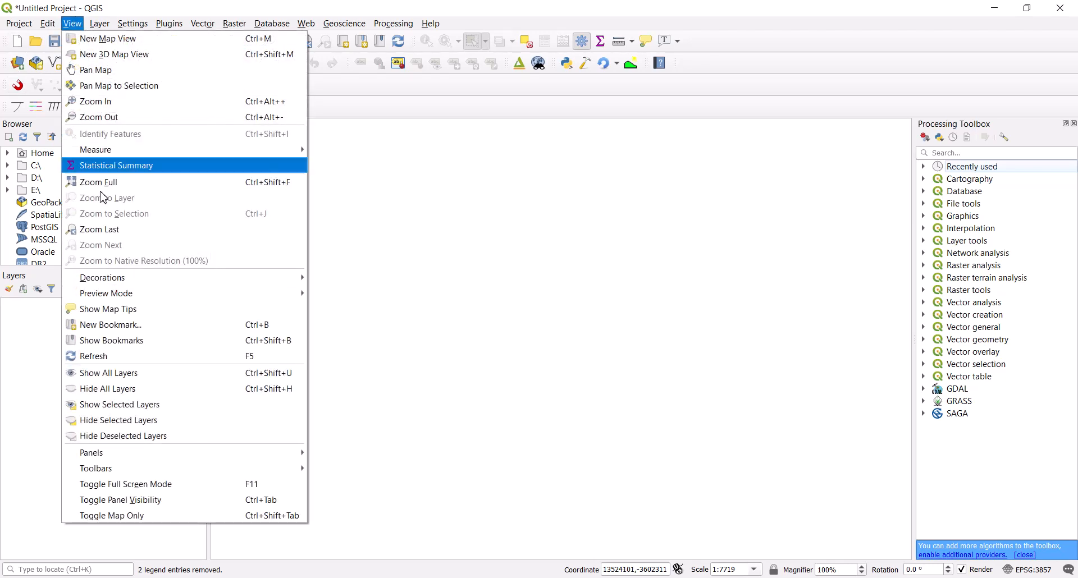
mouse_move(145, 455)
mouse_move(117, 155)
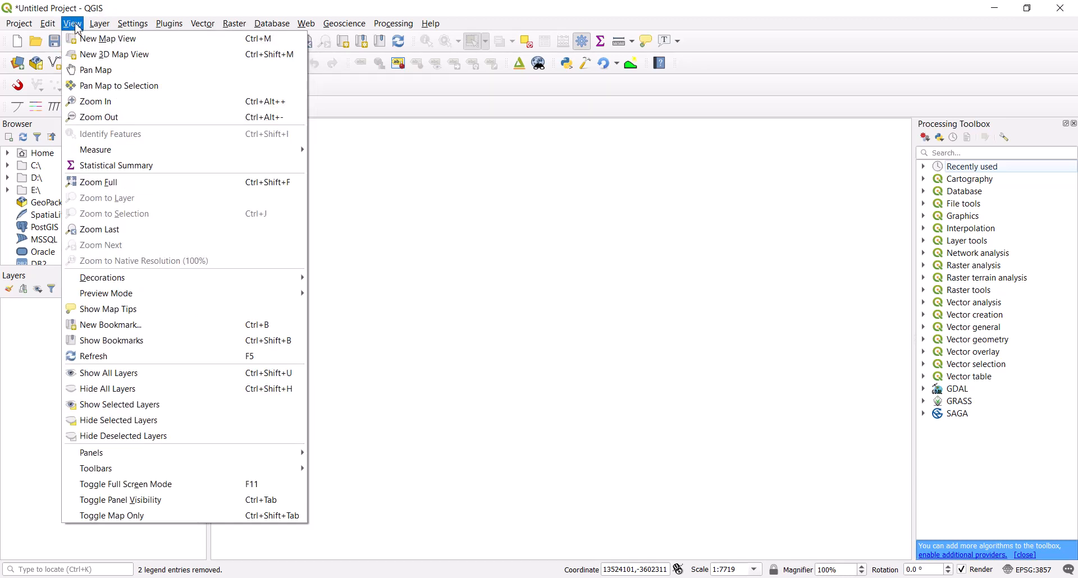
click(173, 5)
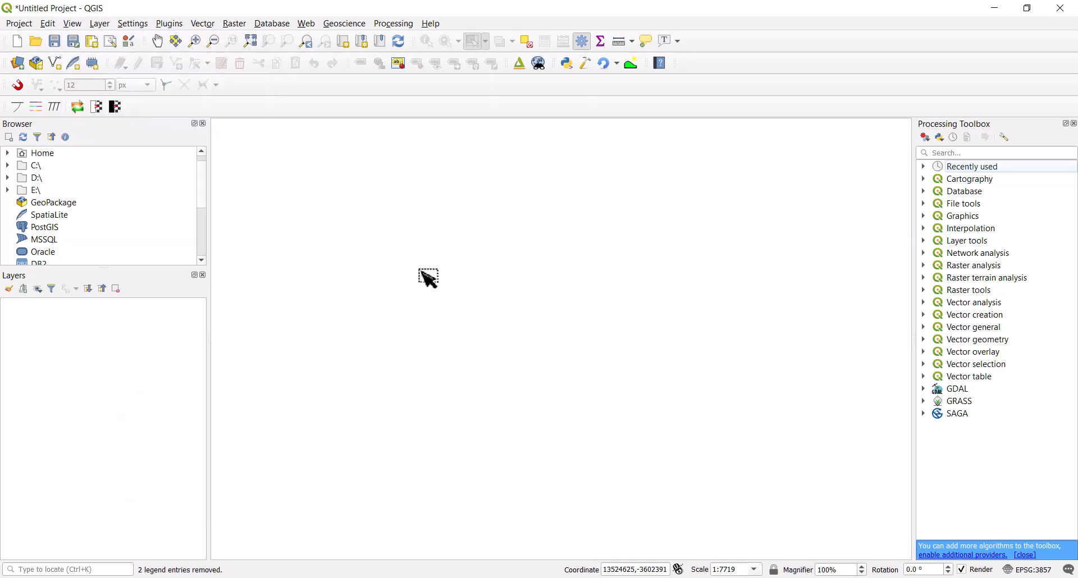
- Enable the Layer Styling panel and bring it in front of the Processing Toolbox
click(73, 24)
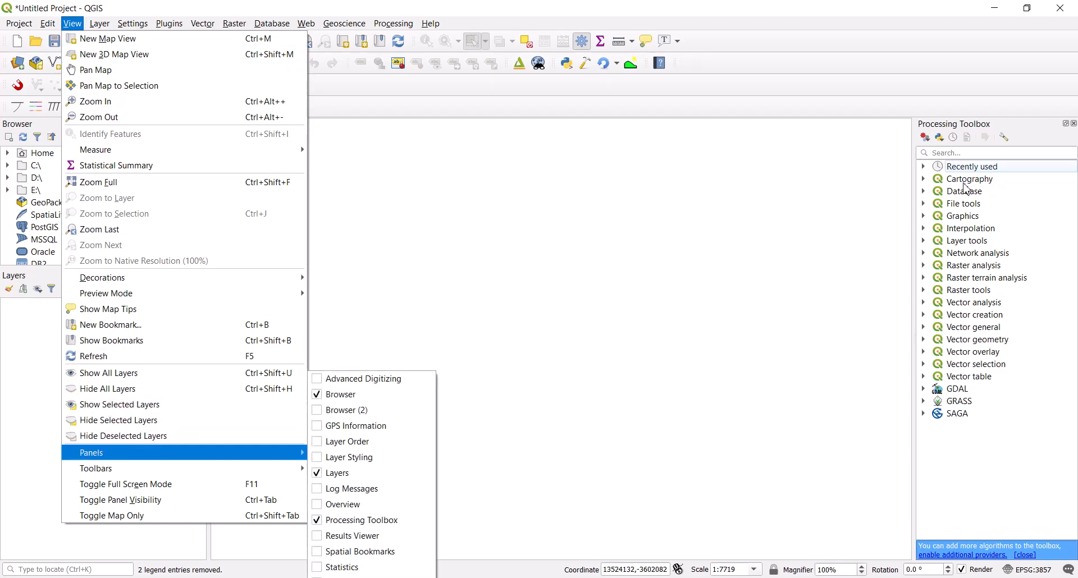
click(327, 464)
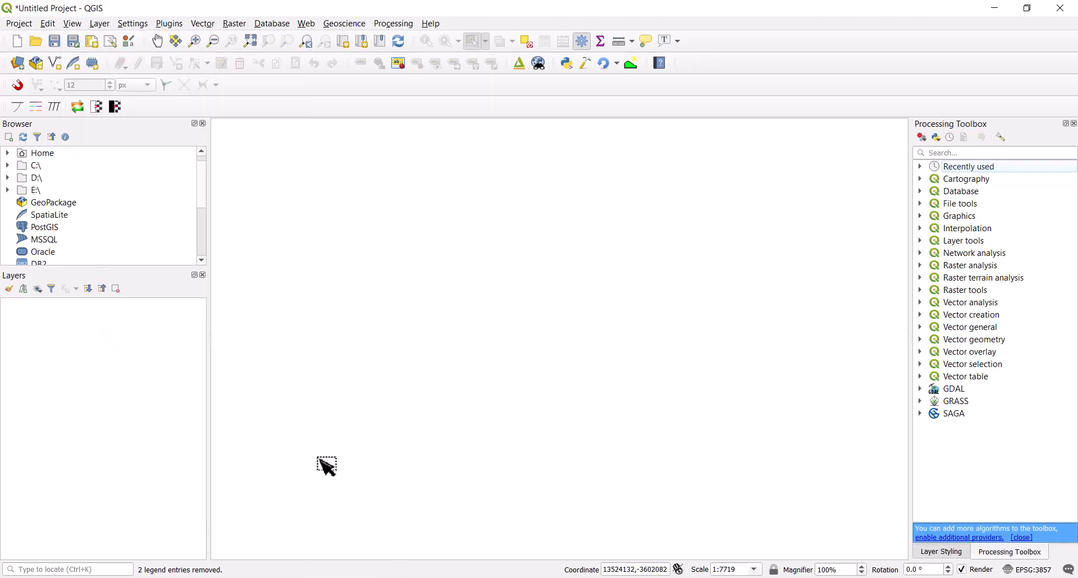
click(945, 553)
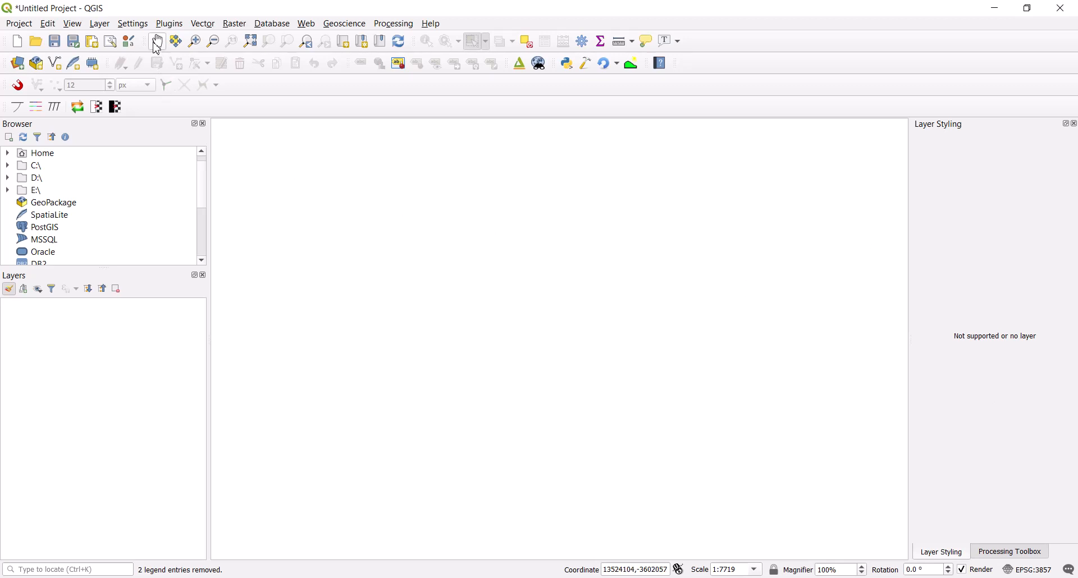
- Examine the general program options and the available user interface languages, and close the options without changing them
click(136, 27)
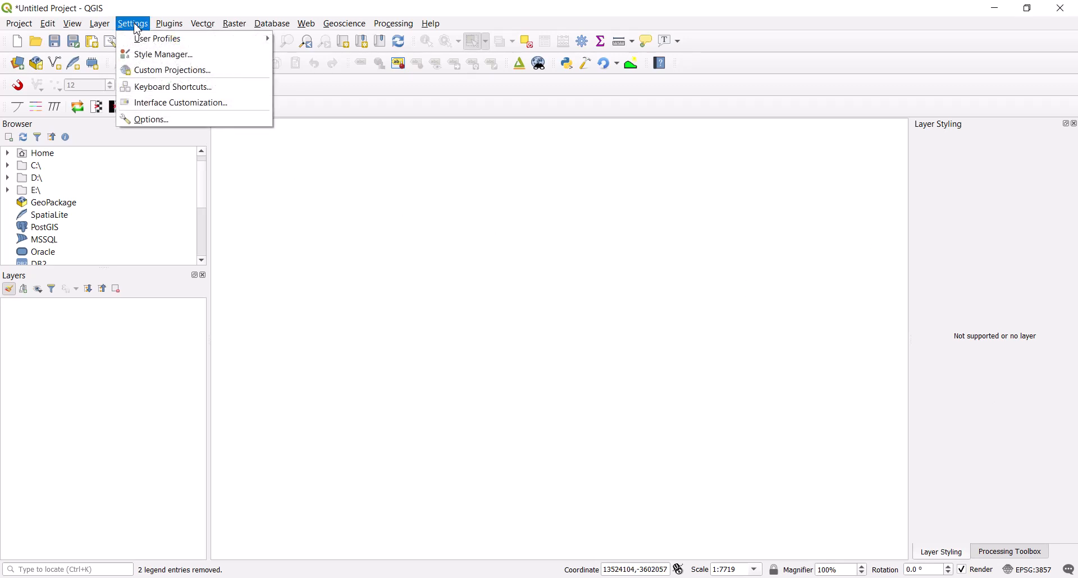
mouse_move(149, 39)
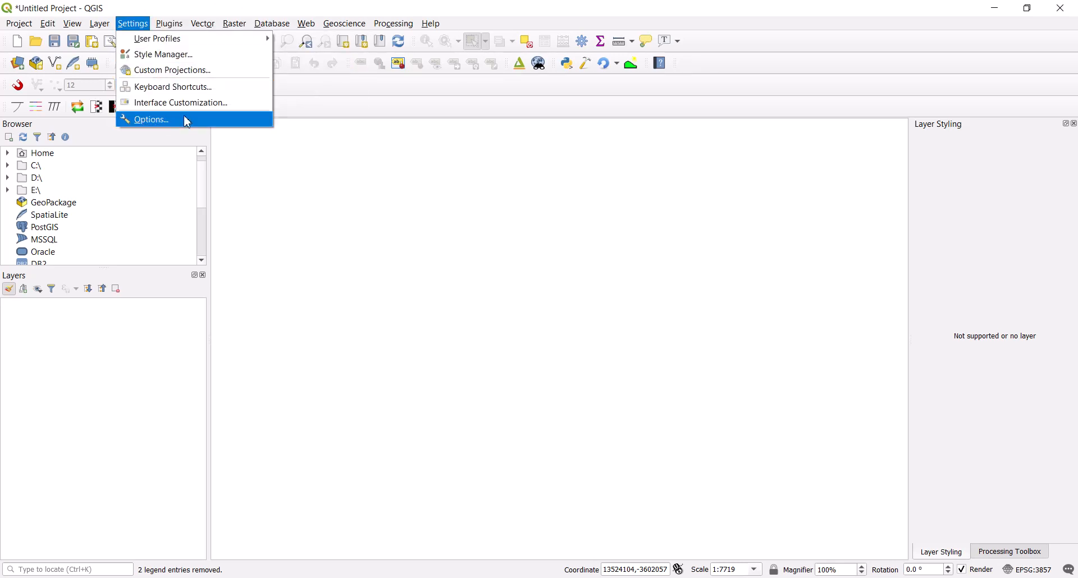
click(145, 122)
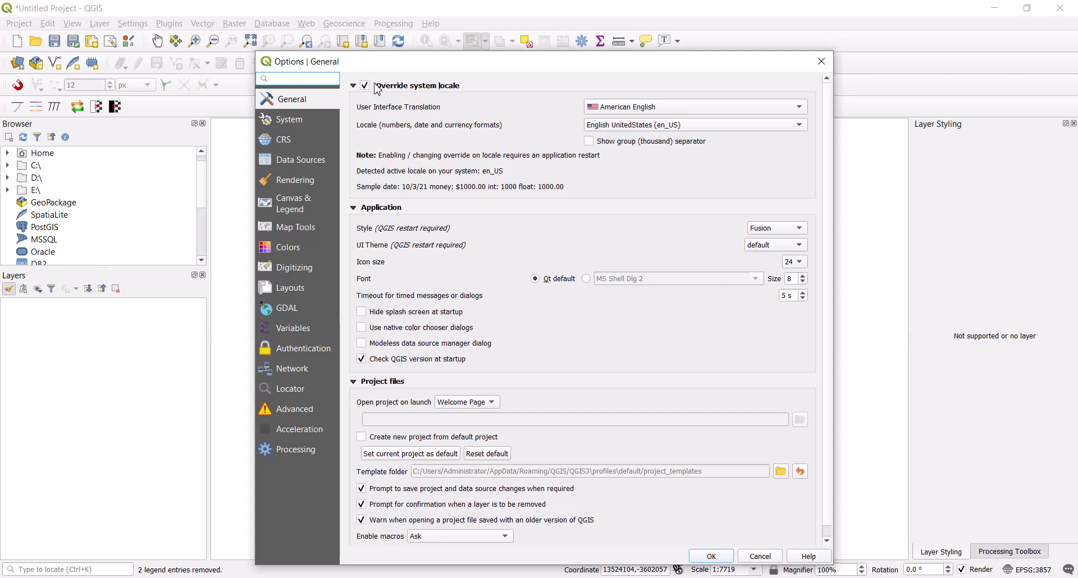
click(634, 112)
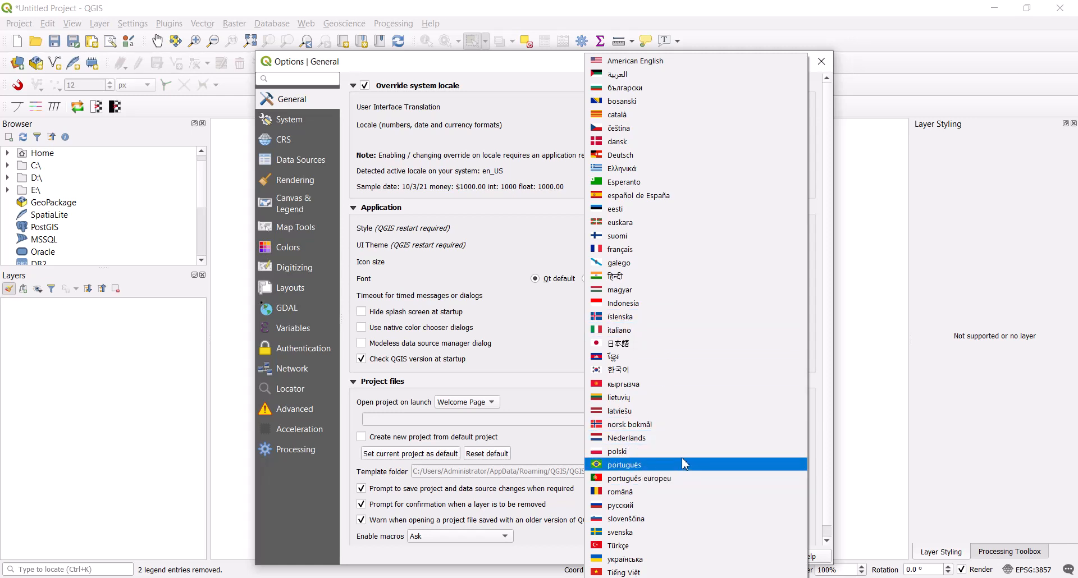
click(490, 59)
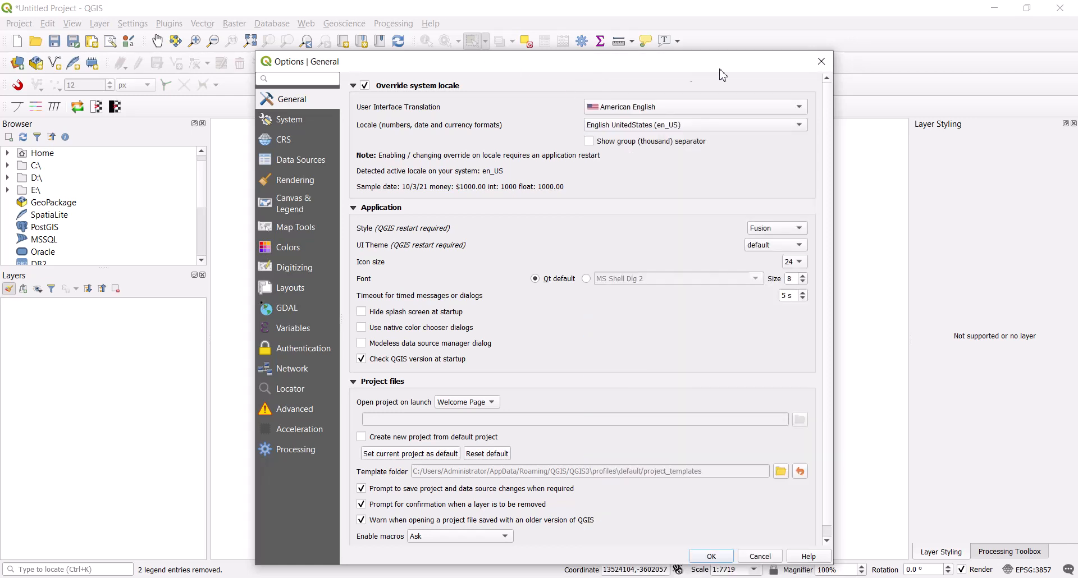
click(823, 67)
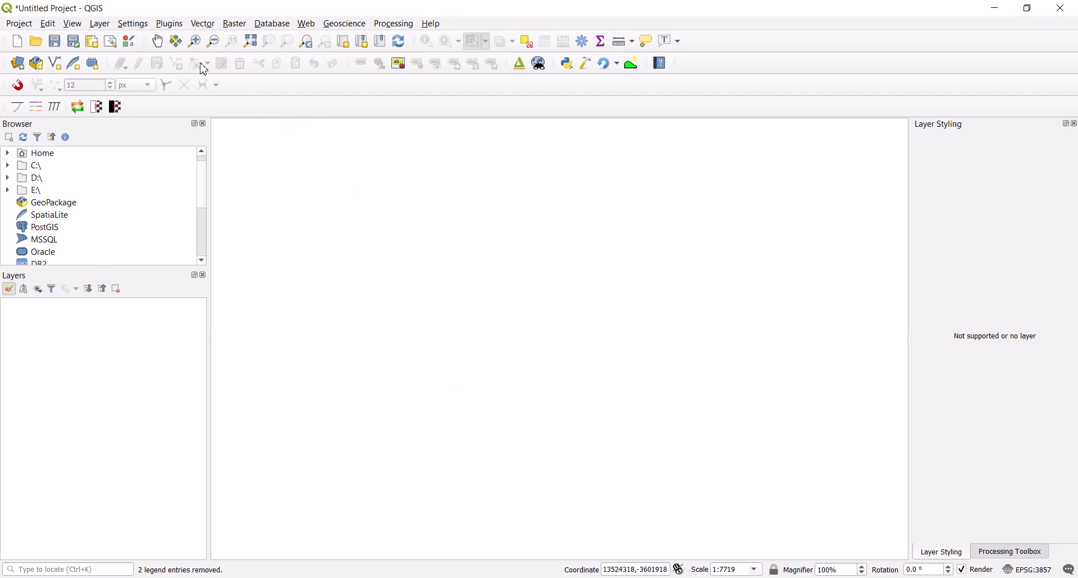
click(176, 27)
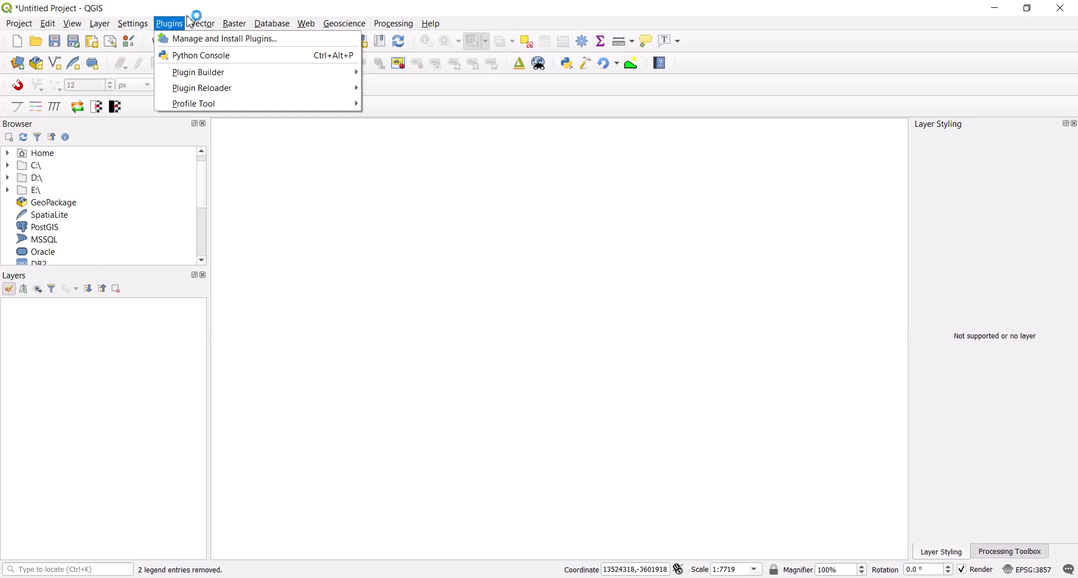
- Look through the plugin, vector, raster, database, geoscience and processing commands
mouse_move(200, 25)
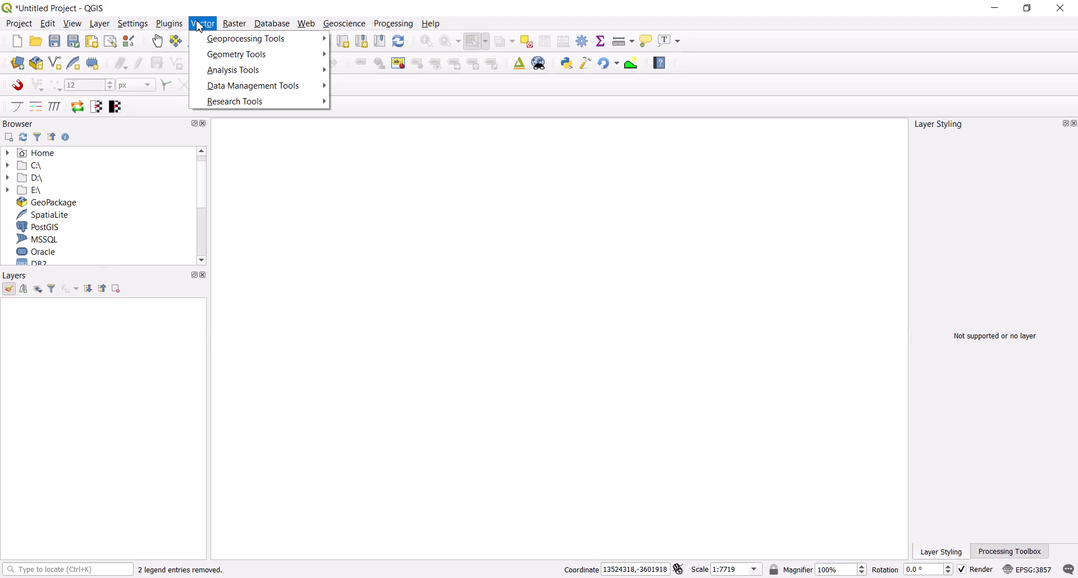
mouse_move(231, 32)
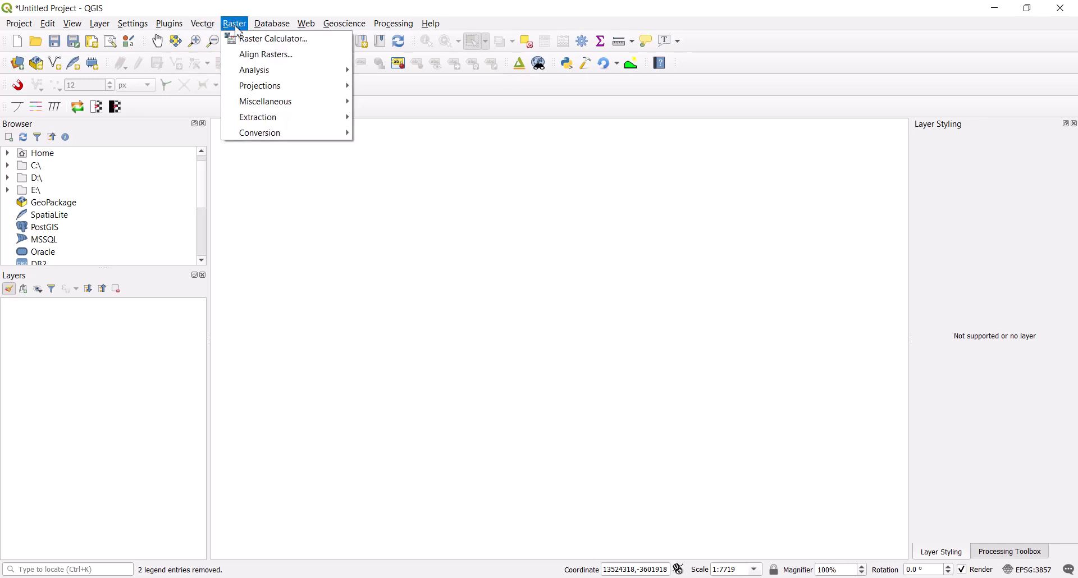
mouse_move(270, 30)
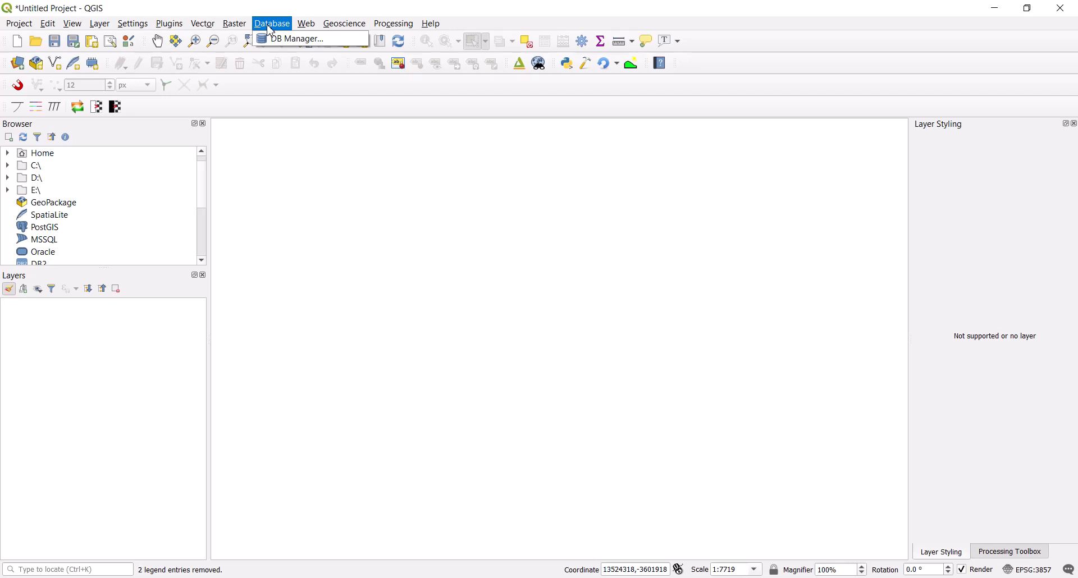
mouse_move(310, 33)
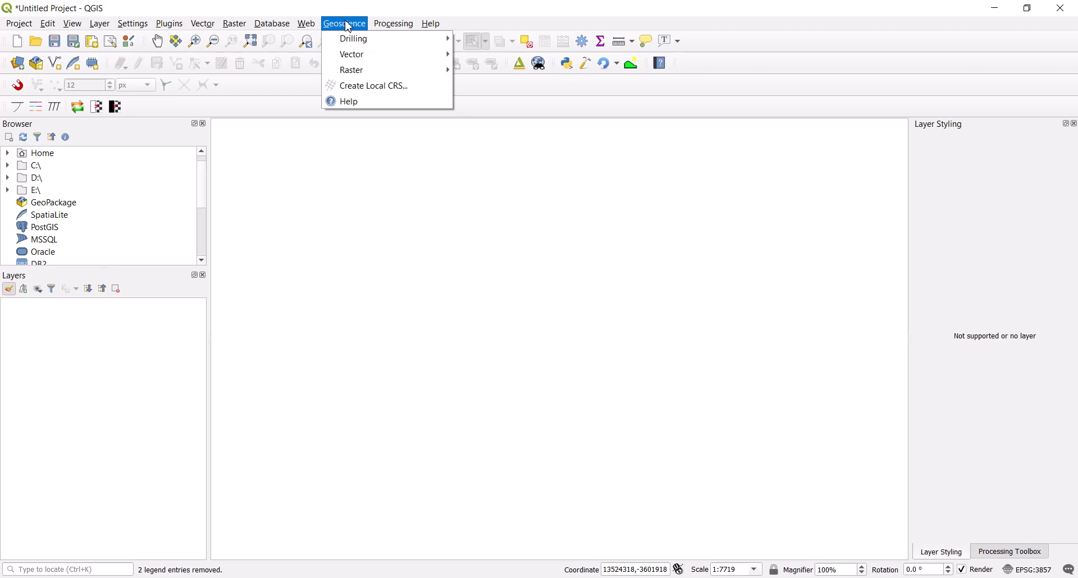
mouse_move(401, 22)
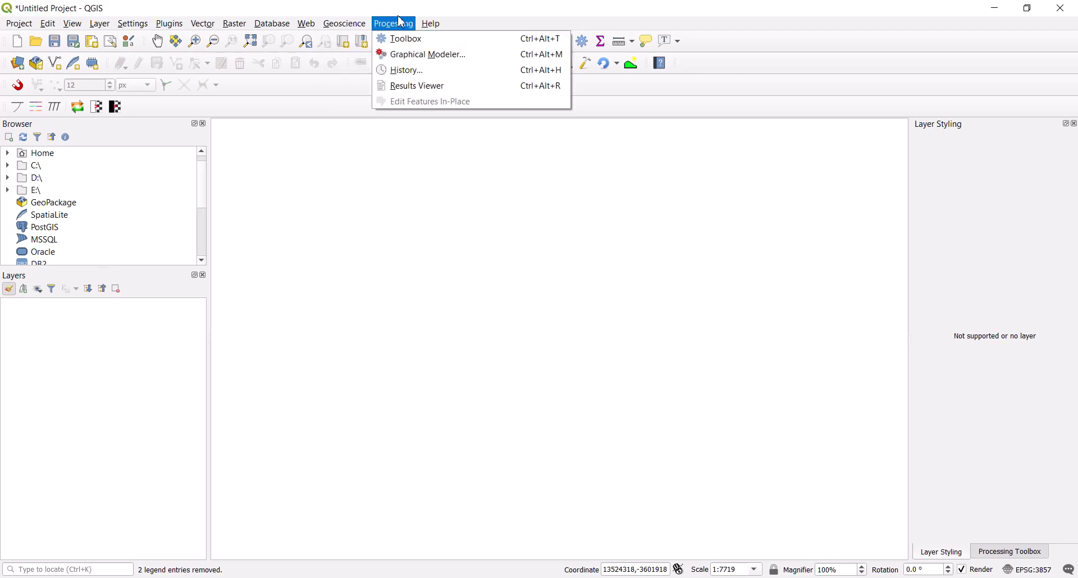
- Show the Processing Toolbox in front of Layer Styling, review the processing commands, and switch the toolbox off and on again
click(998, 551)
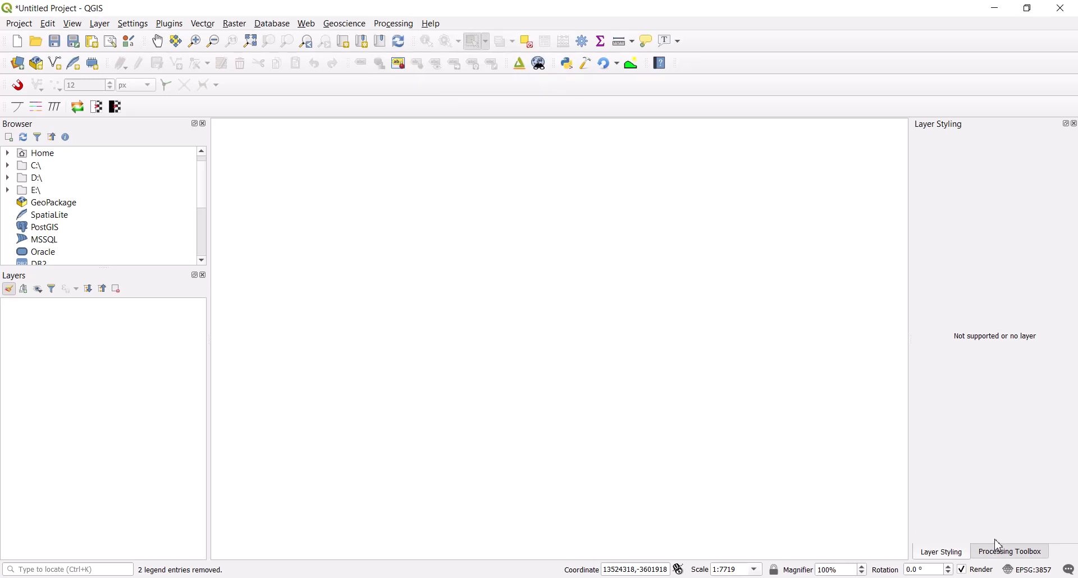
click(1002, 554)
click(393, 24)
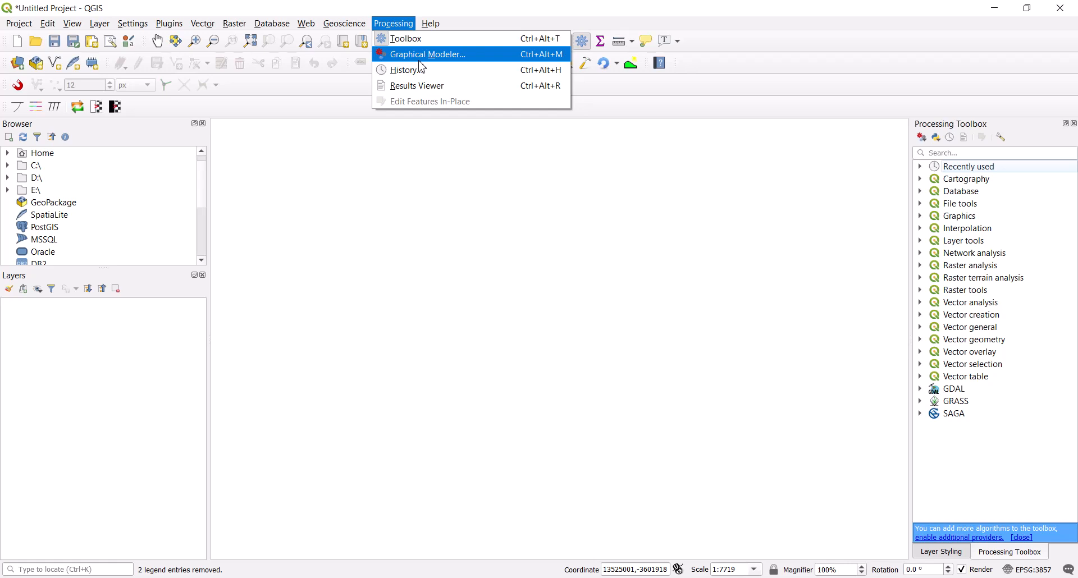
click(316, 94)
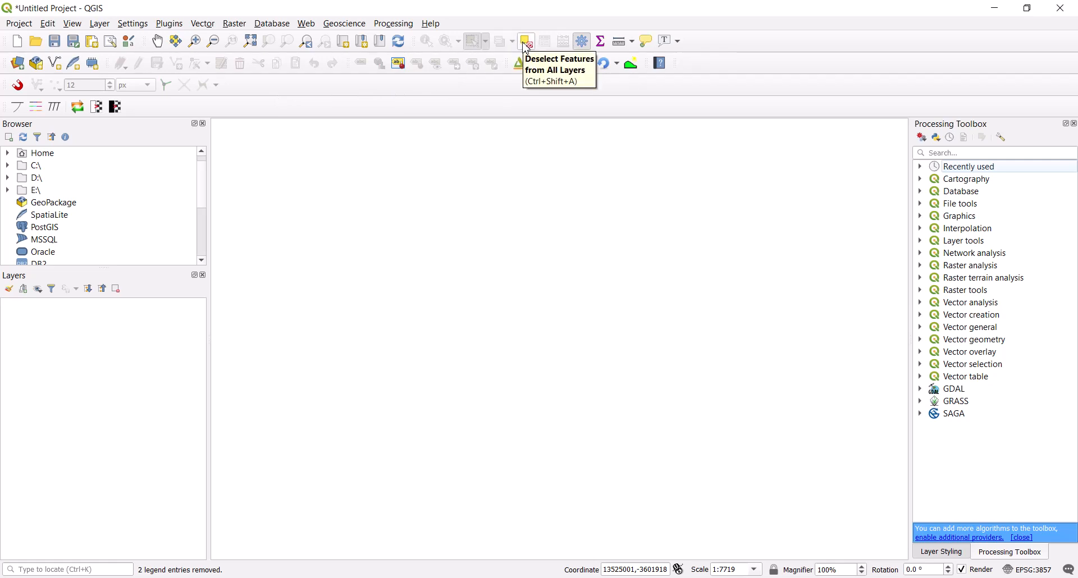
click(586, 49)
click(584, 46)
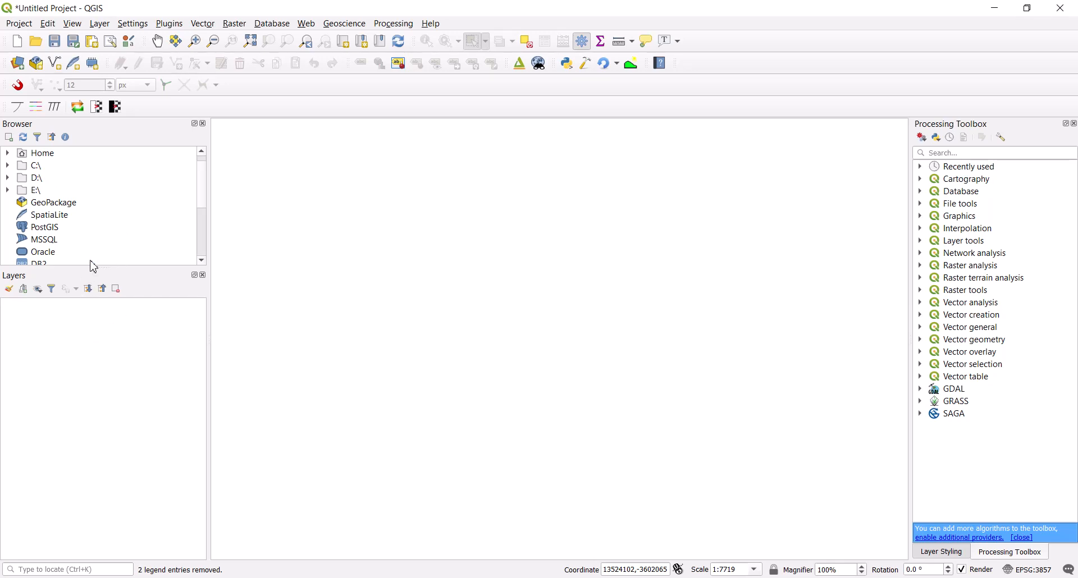
- Browse the available data sources, expand XYZ Tiles, and view the settings of a new XYZ connection without creating one
scroll(109, 223, down, 2)
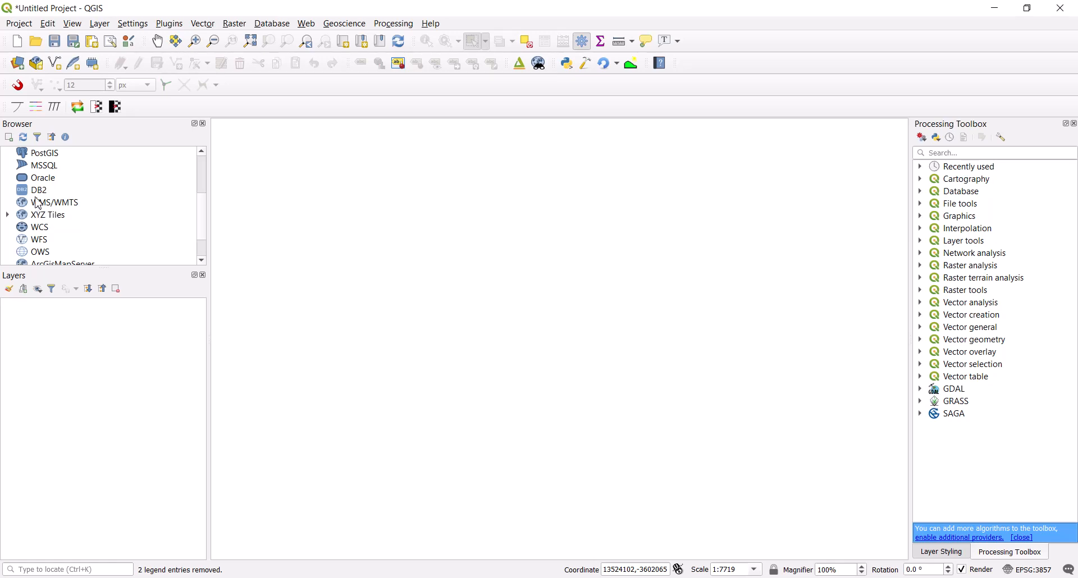
scroll(53, 209, down, 1)
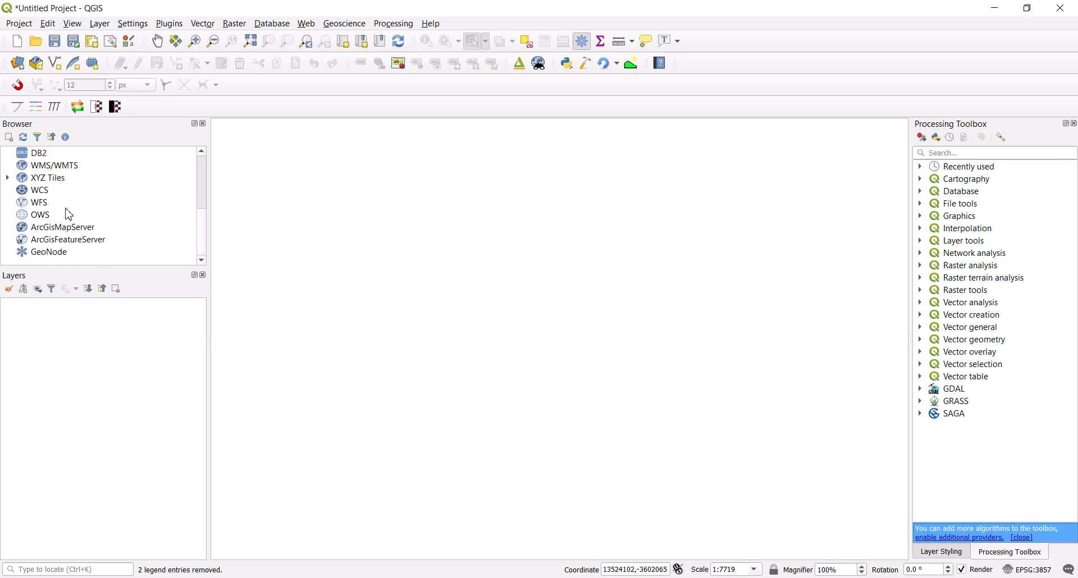
click(9, 180)
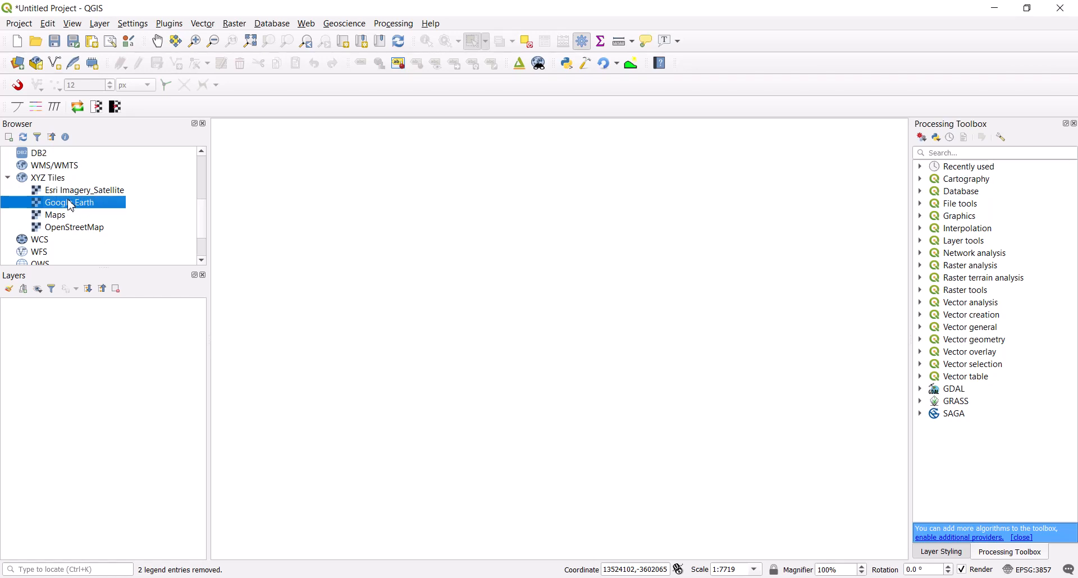
right_click(53, 180)
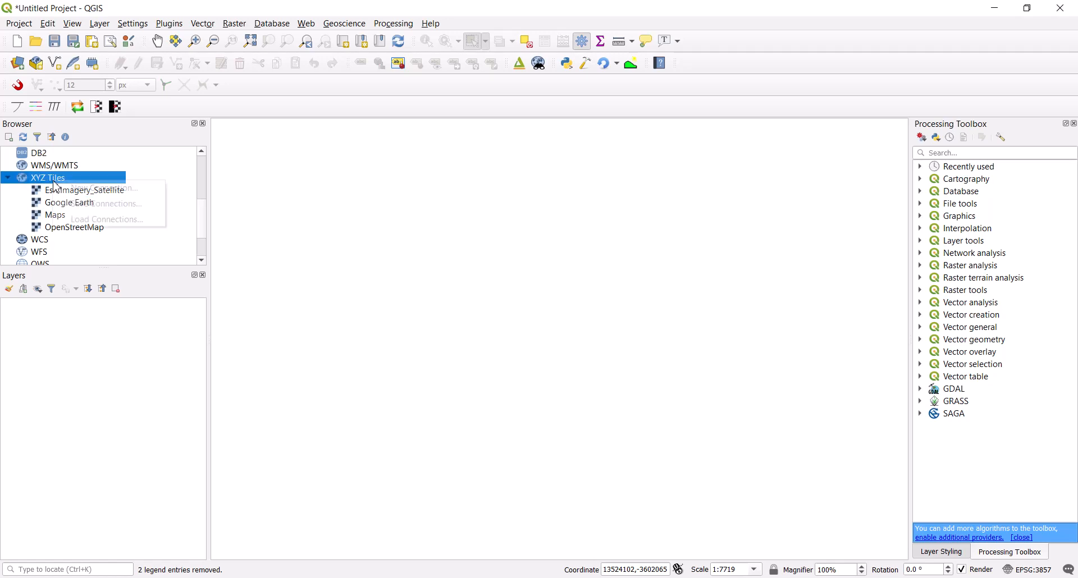
click(107, 188)
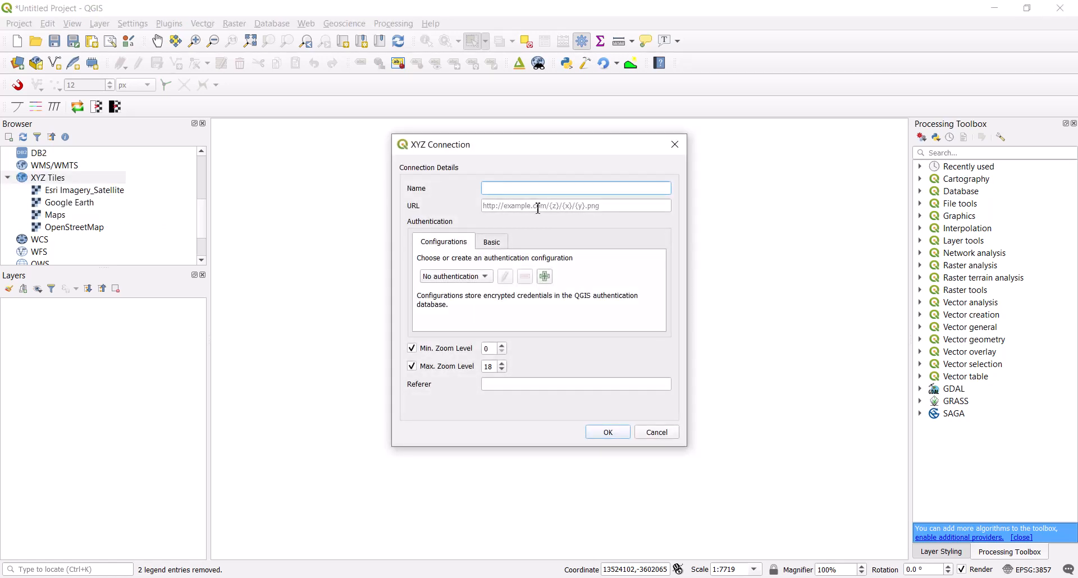
click(655, 433)
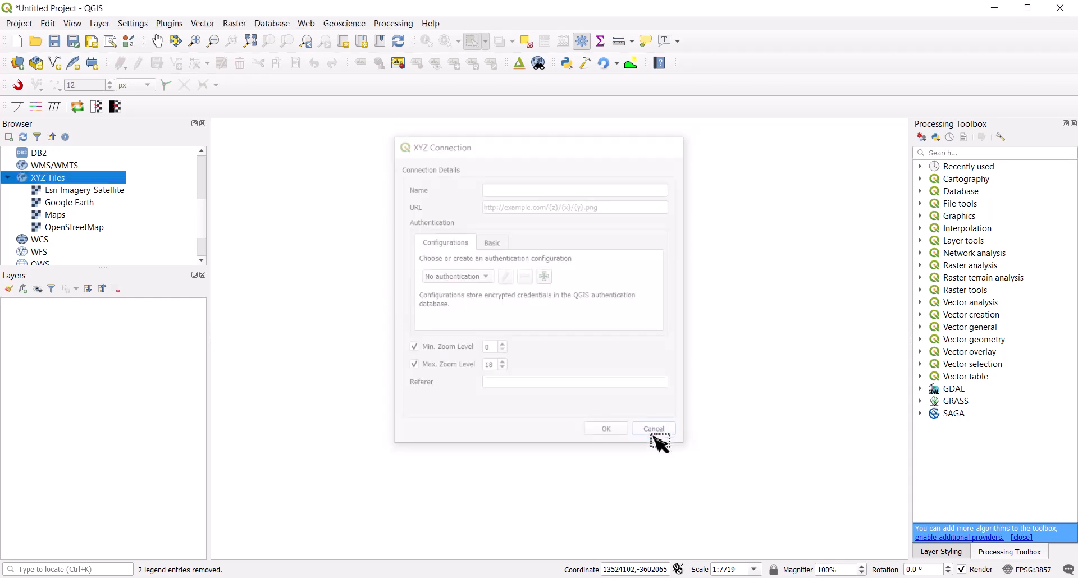
- Add the Google Earth tile source to the project as a layer and view it at world scale
click(68, 204)
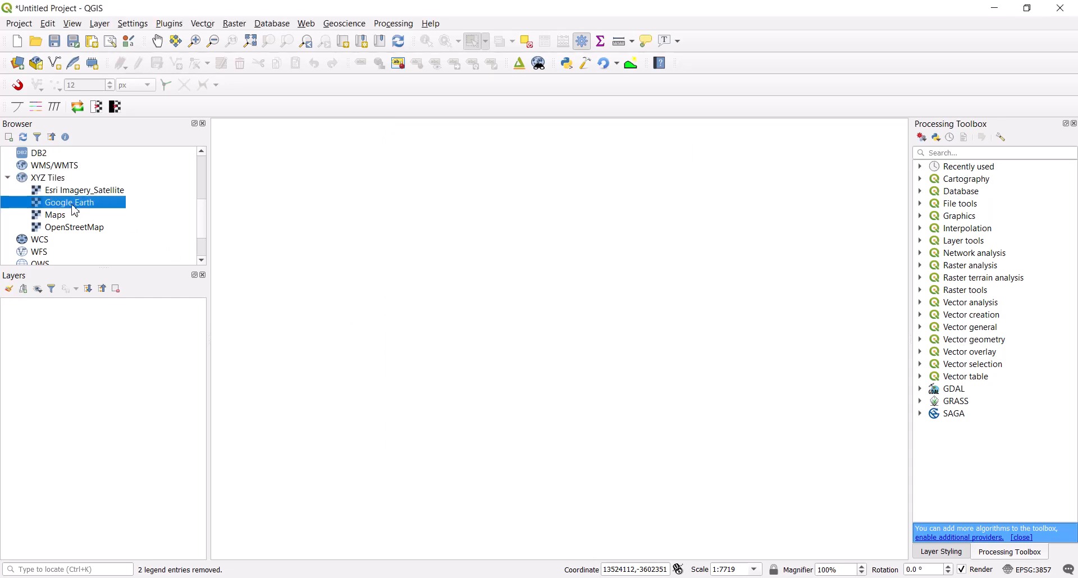
drag(75, 211, 85, 323)
scroll(556, 314, up, 2)
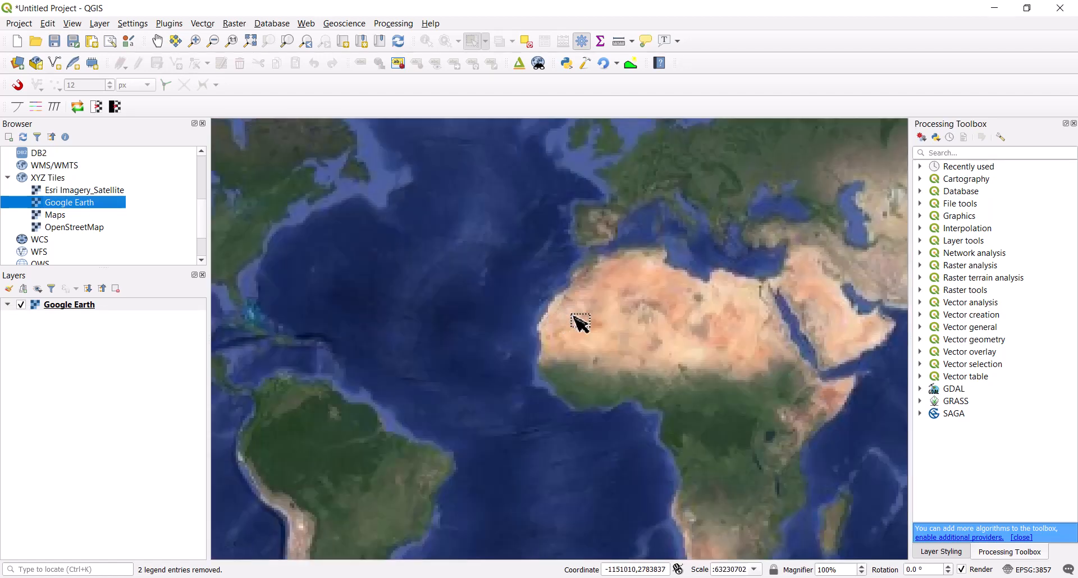
scroll(693, 269, down, 1)
scroll(565, 313, down, 1)
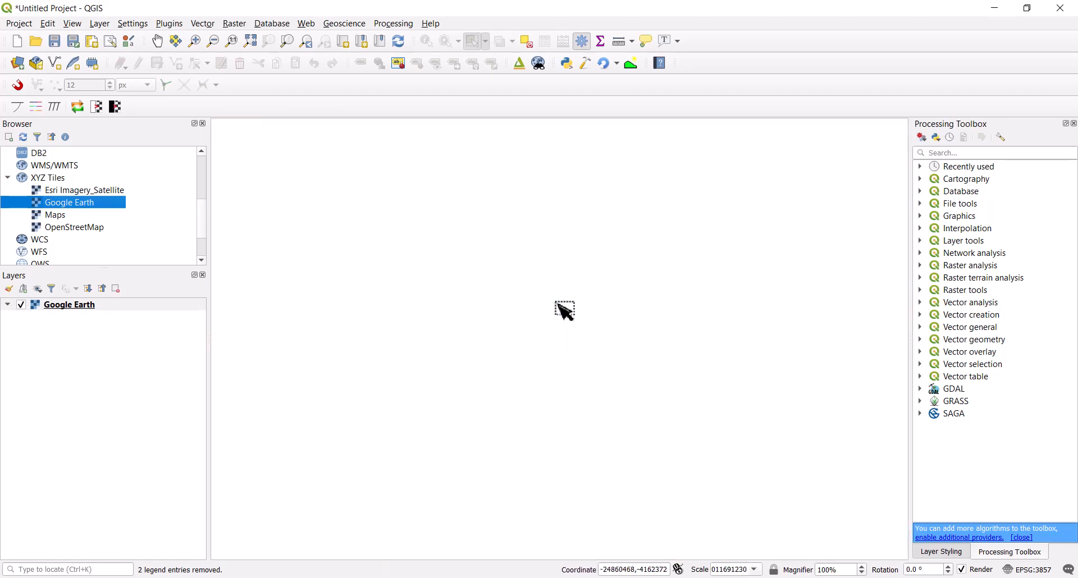
- Remove the Google Earth layer from the project and collapse the XYZ Tiles sources
click(85, 308)
right_click(82, 305)
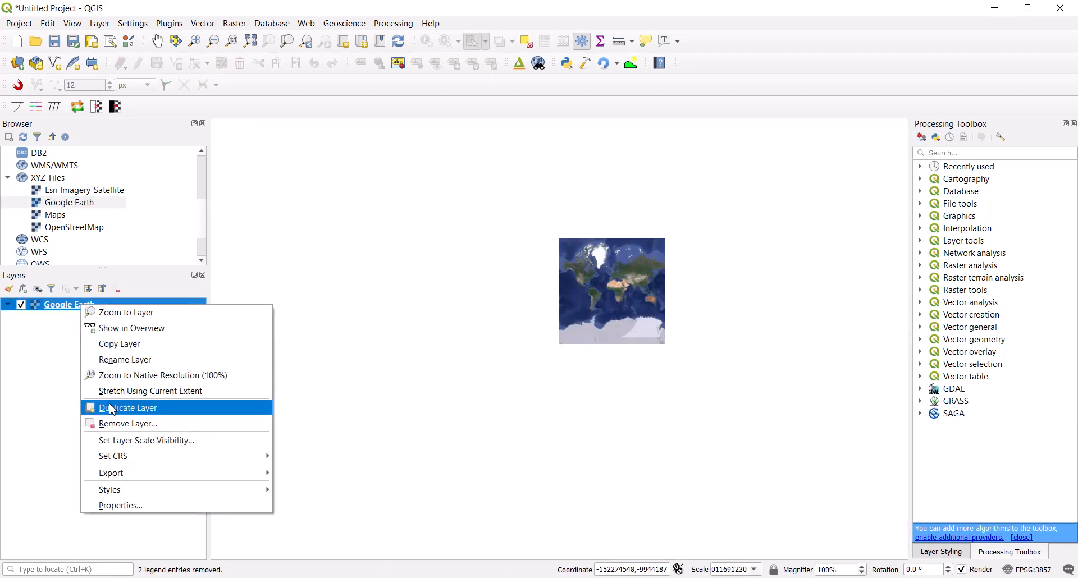
click(122, 425)
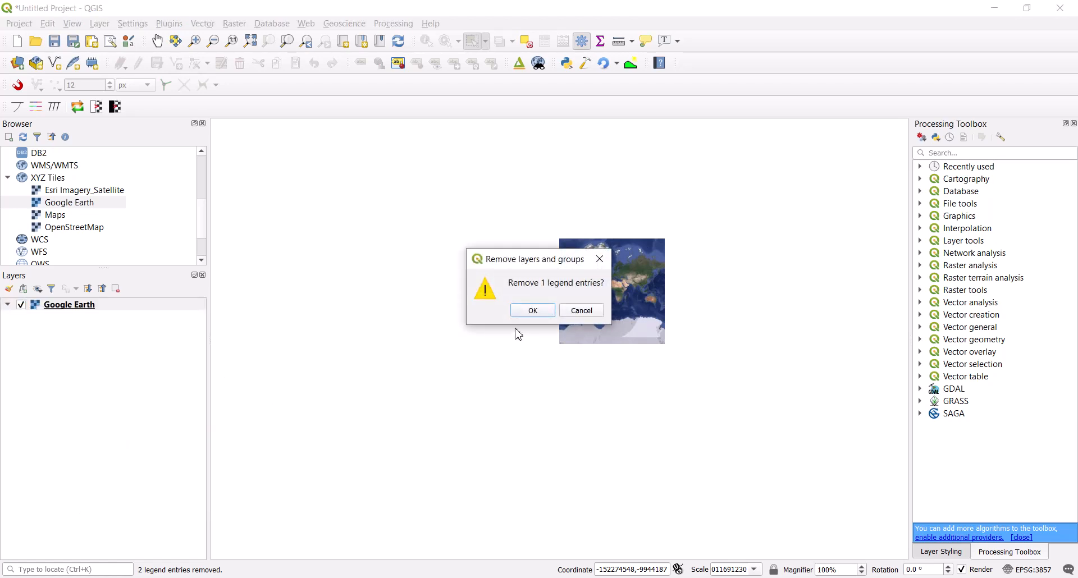
click(532, 312)
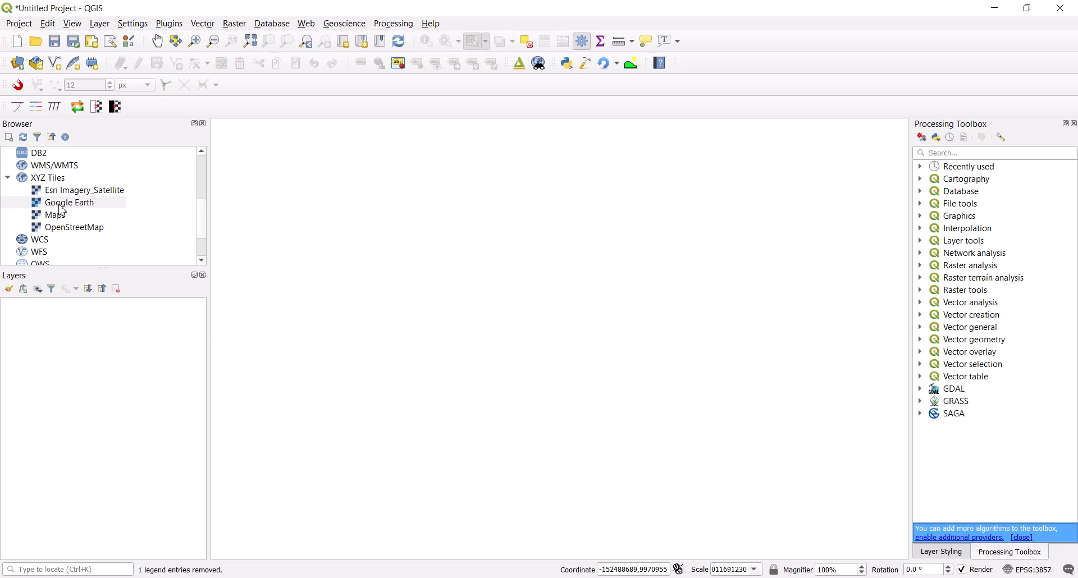
click(8, 177)
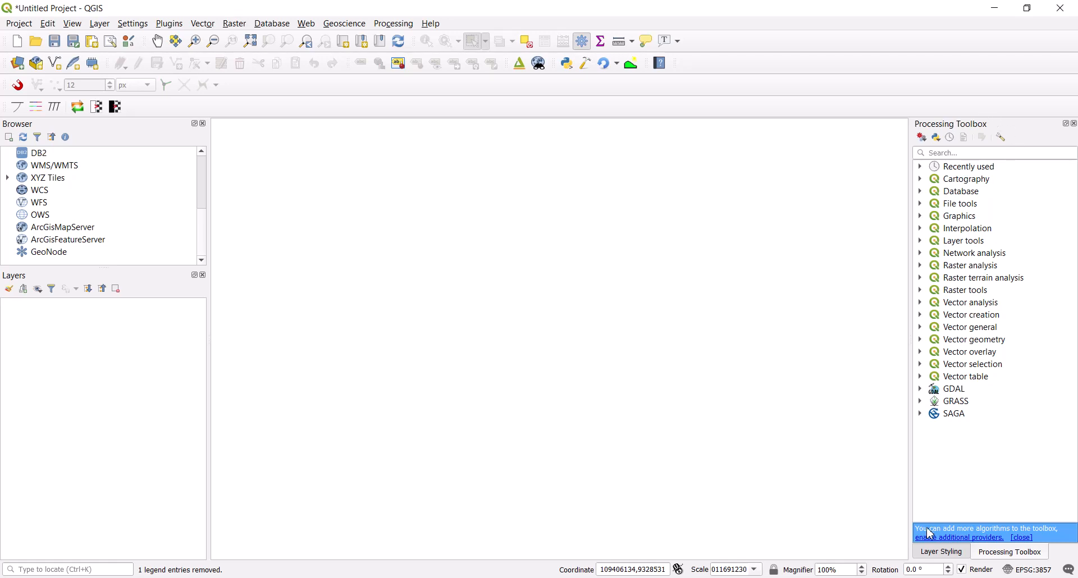
- Bring the Layer Styling panel back in front of the Processing Toolbox
click(935, 556)
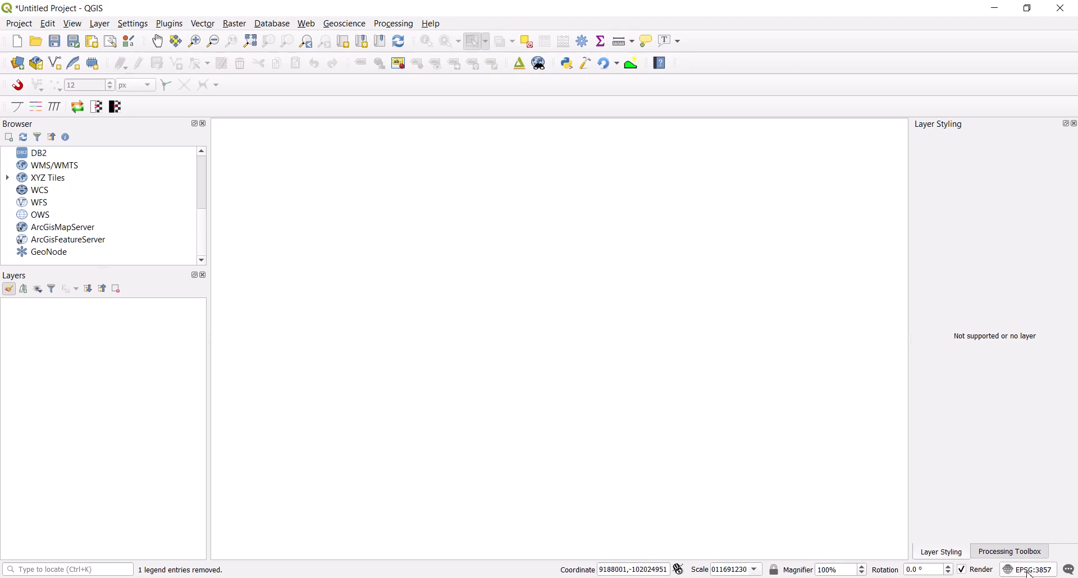
drag(1029, 573, 337, 388)
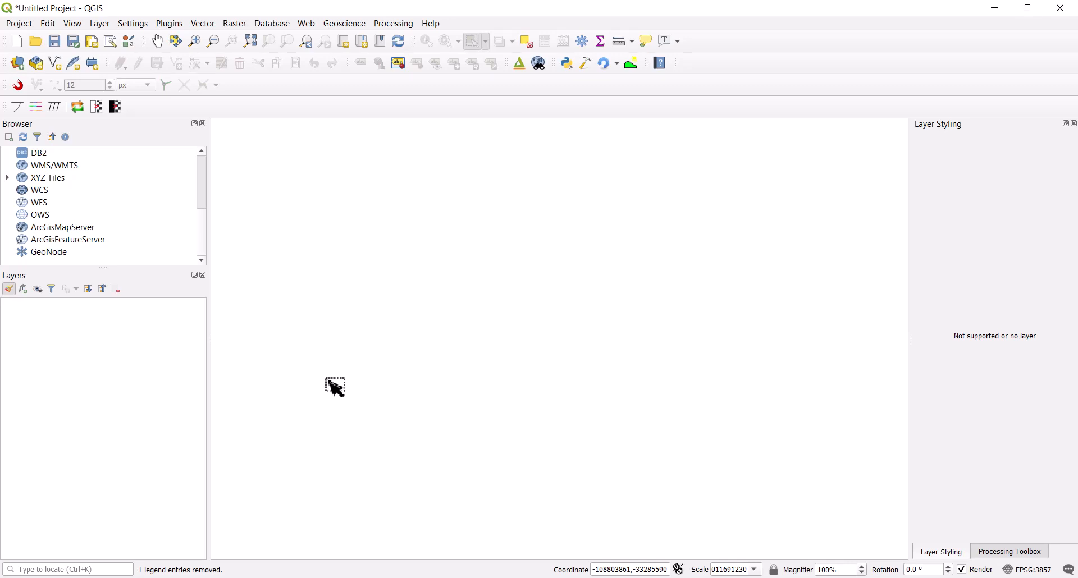
drag(336, 388, 103, 30)
- Create a temporary scratch layer named lines with LineString / CompoundCurve geometry in EPSG:3857
click(101, 26)
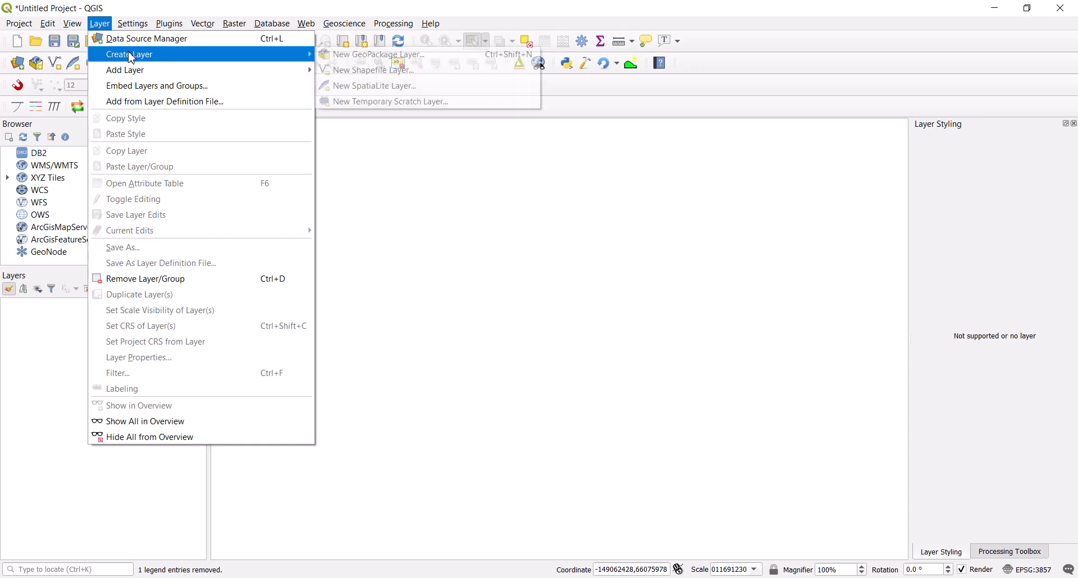
mouse_move(146, 76)
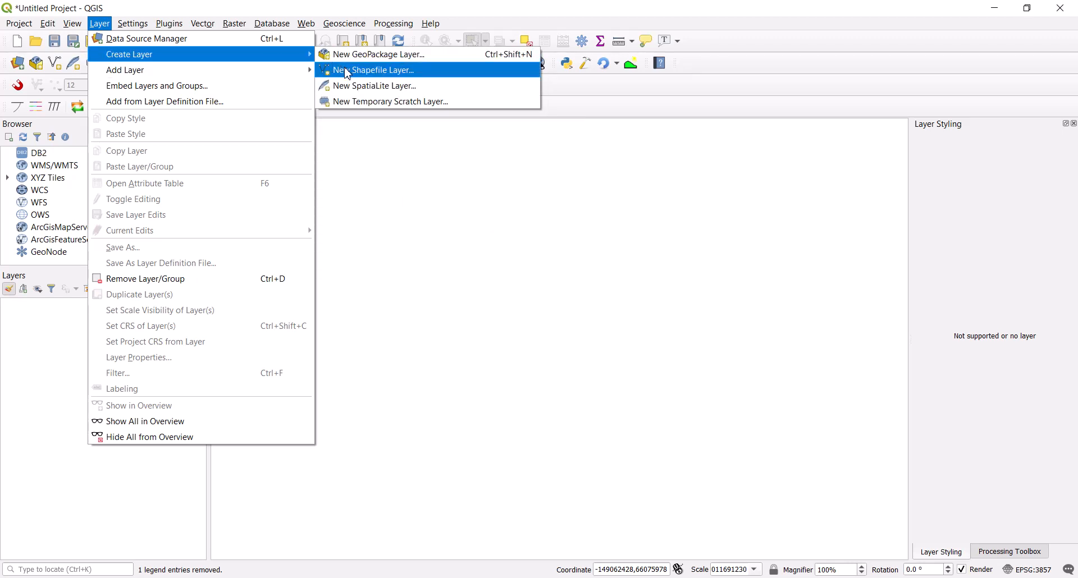
click(408, 108)
drag(378, 173, 409, 159)
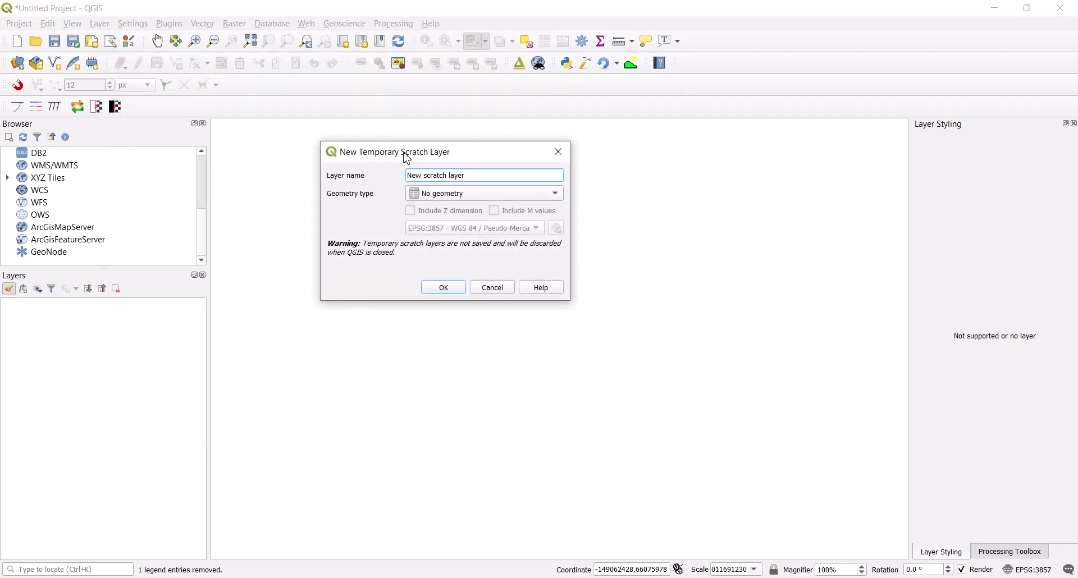
drag(493, 175, 391, 176)
key(BackSpace)
click(448, 193)
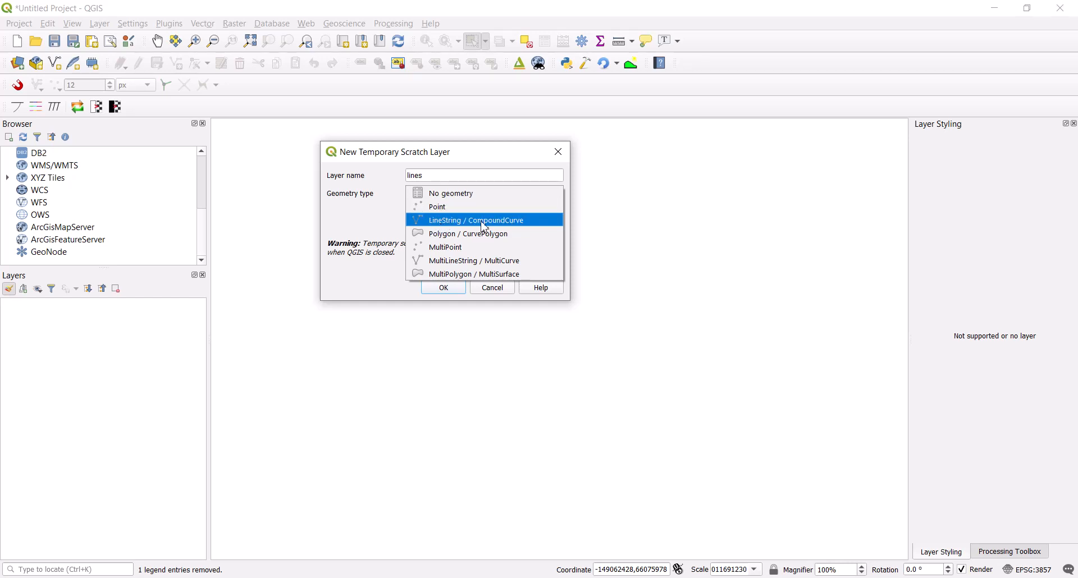
click(449, 221)
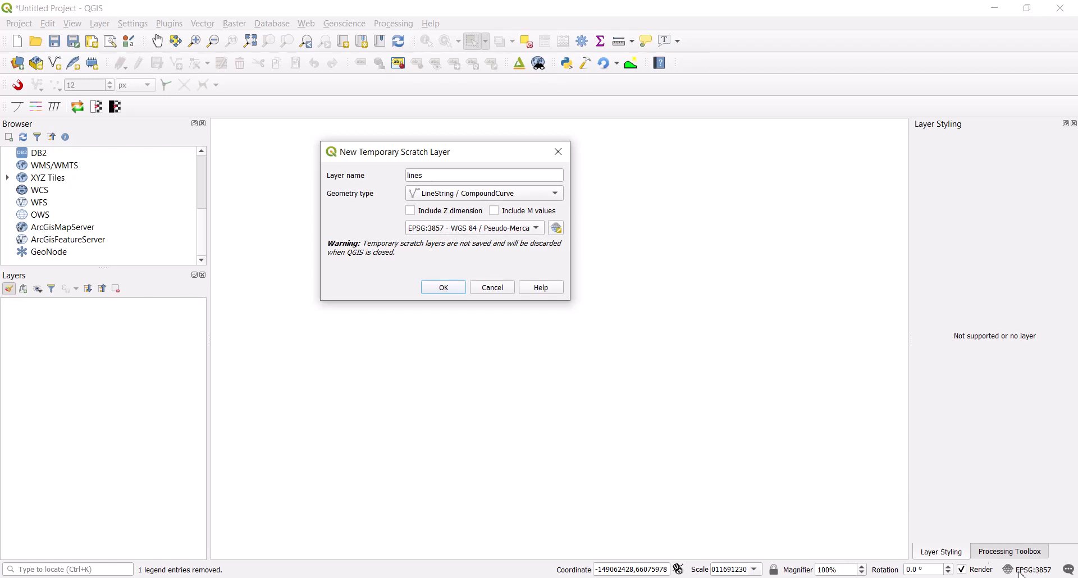
click(455, 289)
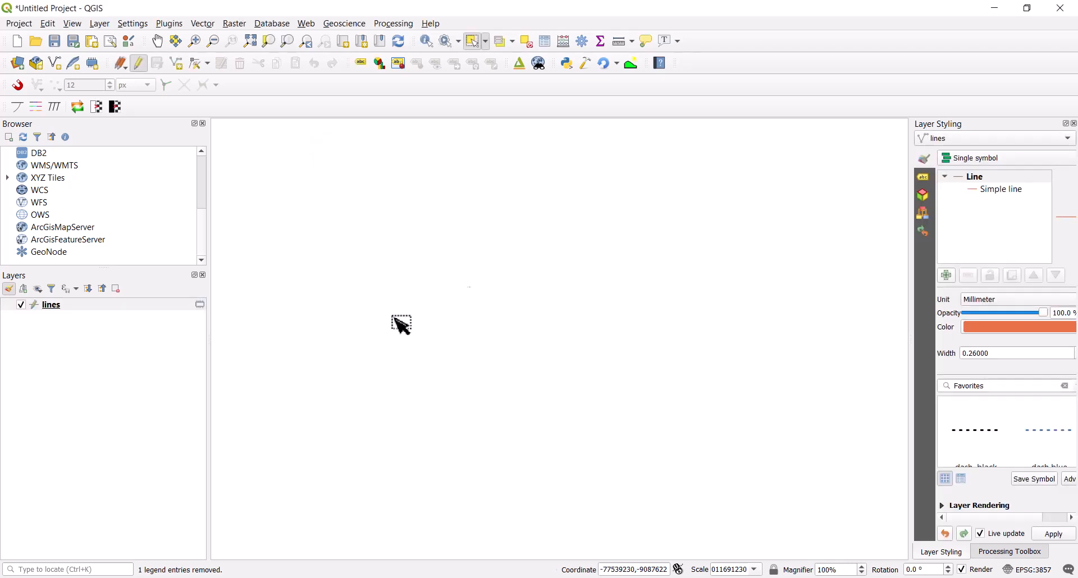
- Turn off editing for the lines layer
click(51, 306)
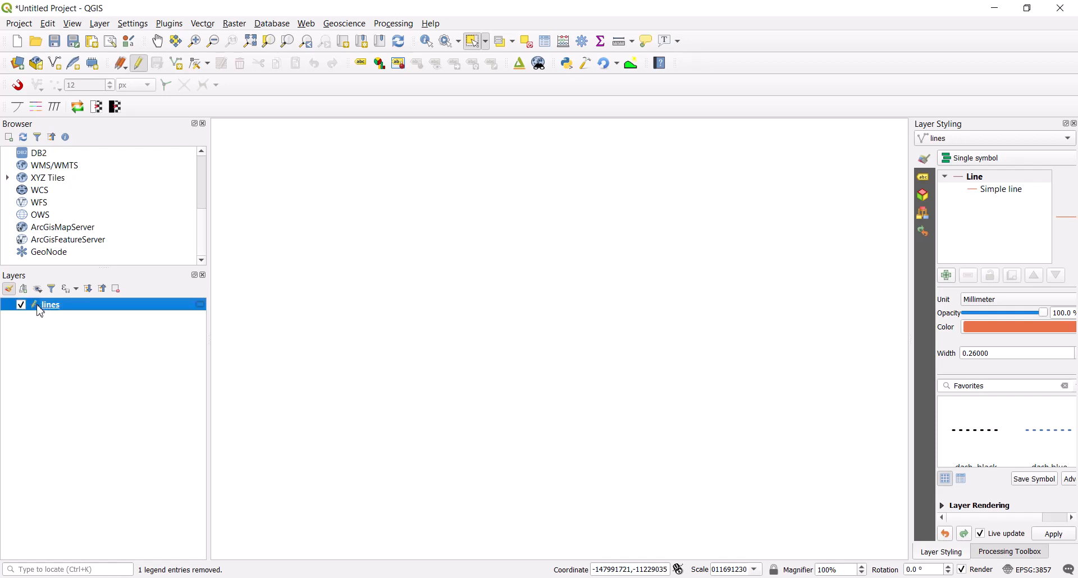
click(138, 70)
click(52, 328)
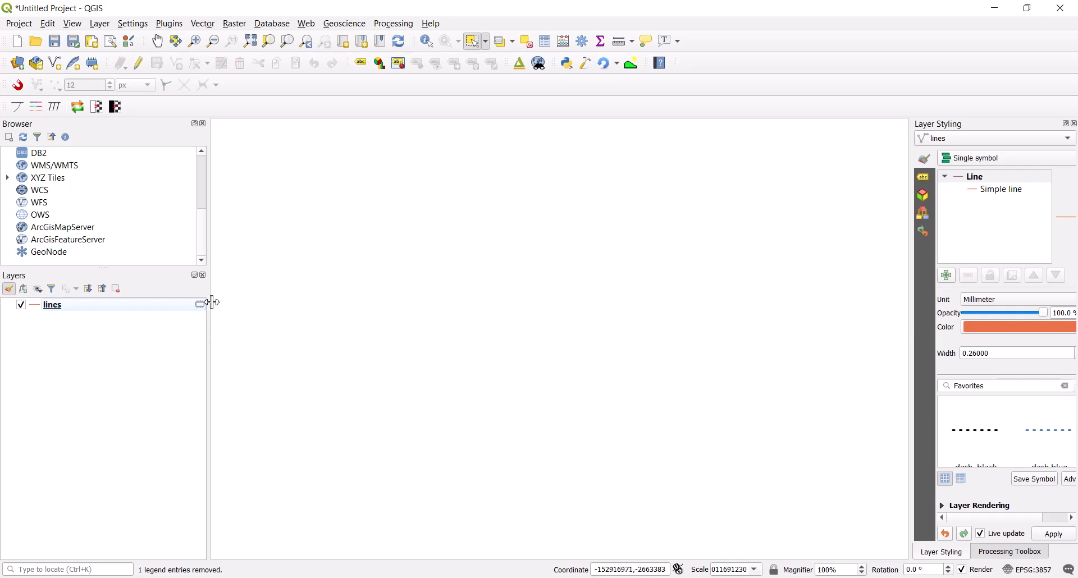
- Inspect the temporary lines layer, start closing the program, and cancel at the prompt to save the project
click(108, 310)
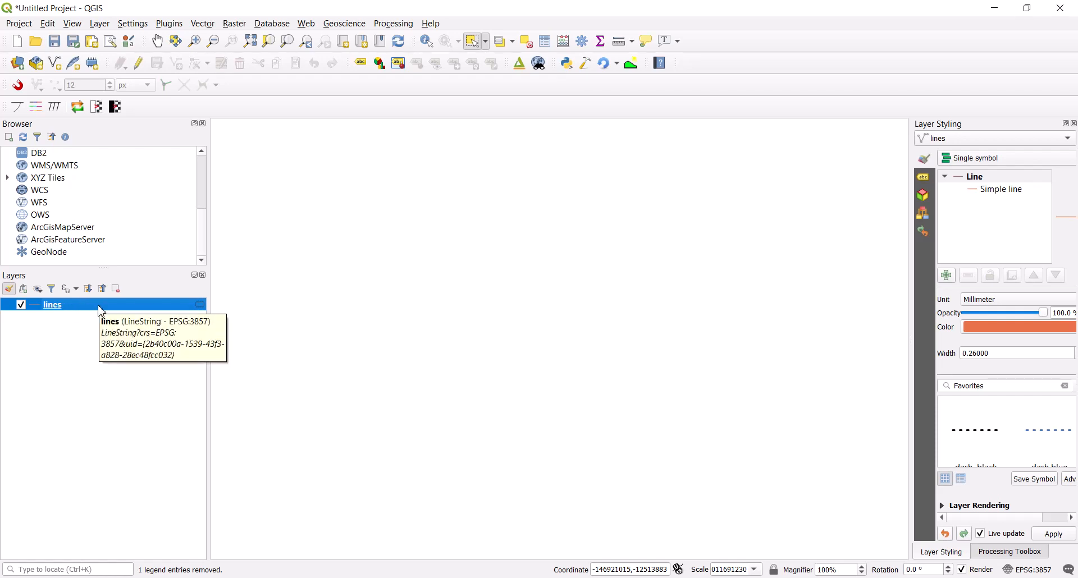
click(1061, 8)
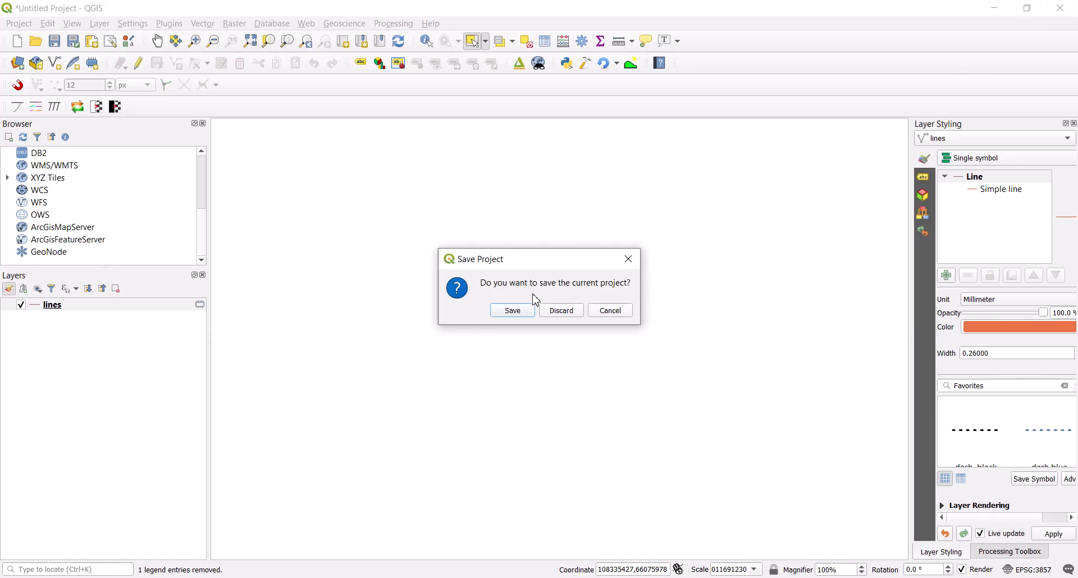
click(610, 312)
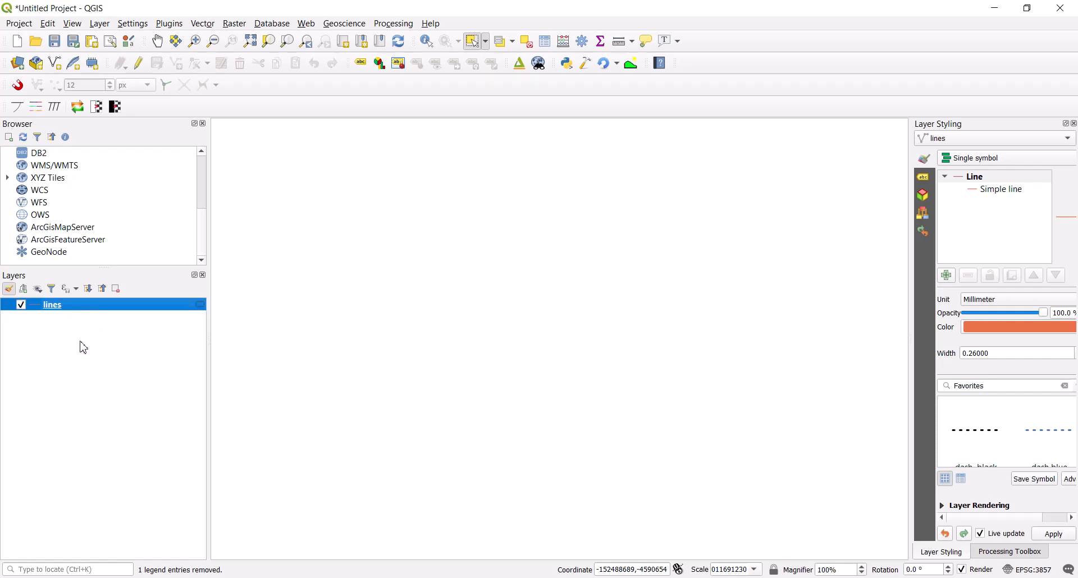
- Examine the options for saving the temporary lines layer permanently and close them without saving
click(201, 304)
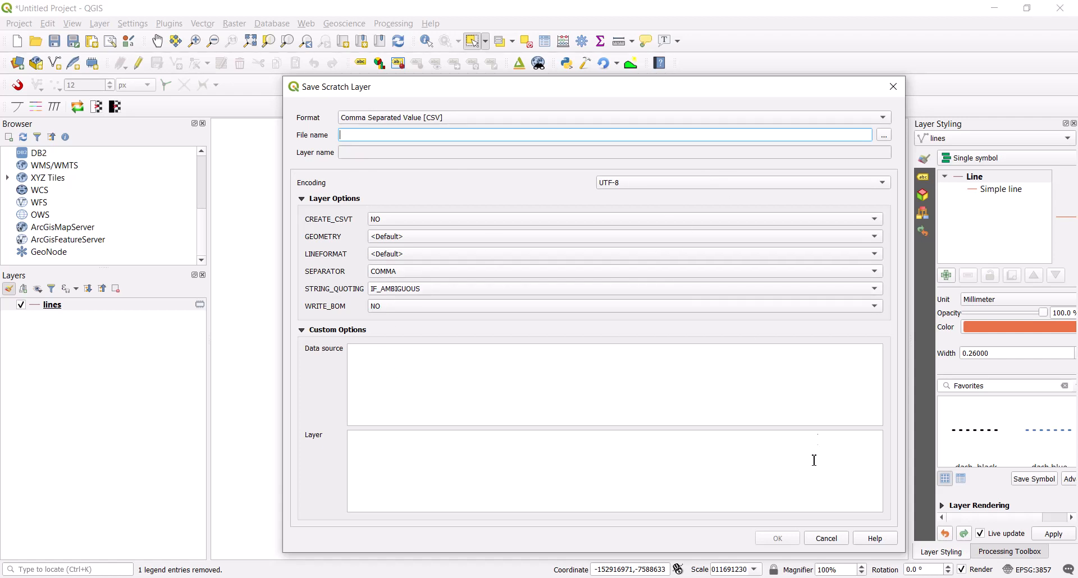
click(894, 88)
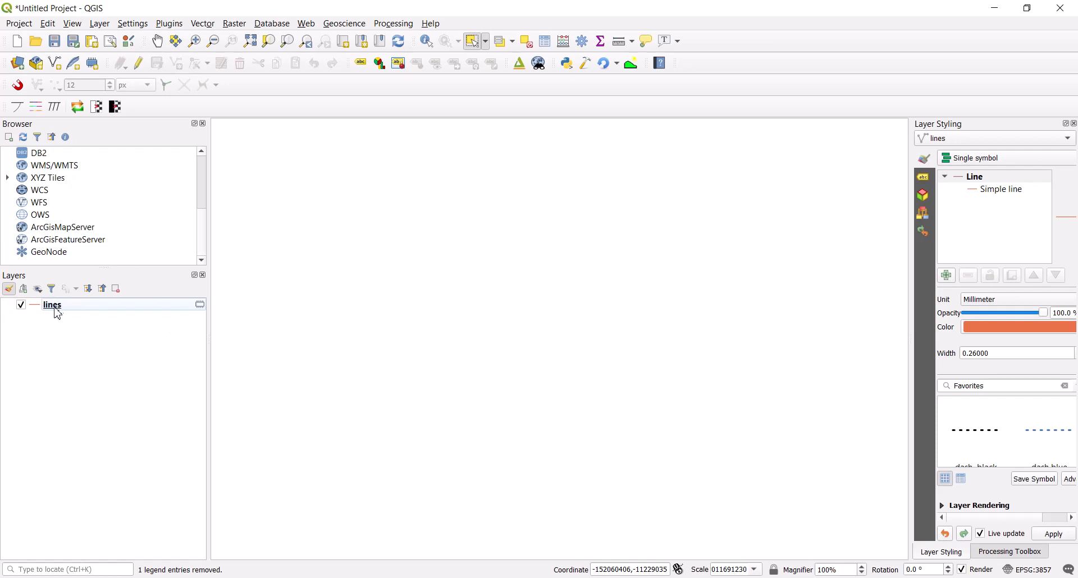
- Start a new shapefile layer, view the available file encodings, and set the geometry type to Line
click(58, 308)
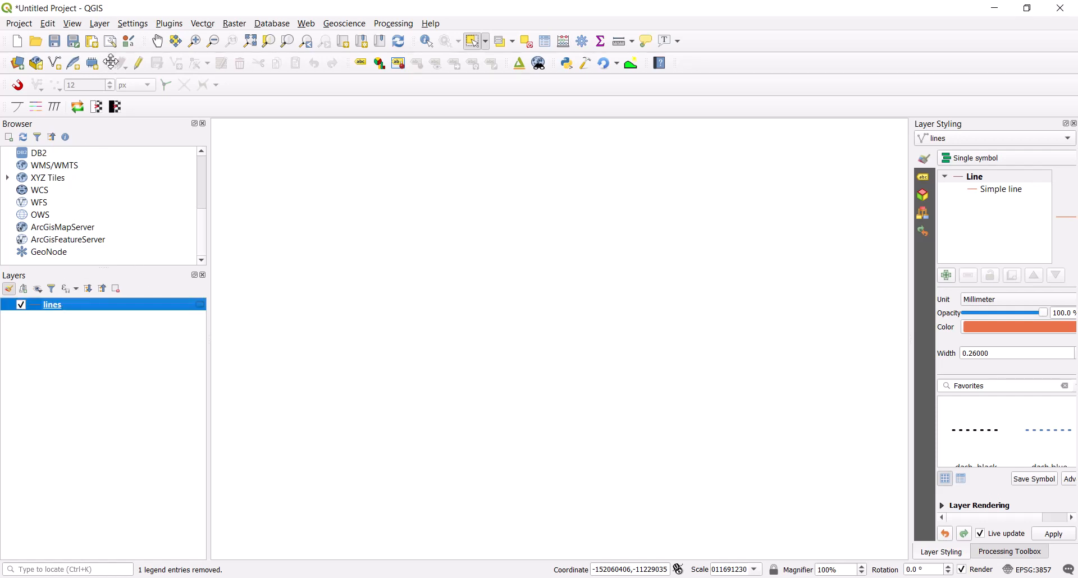
click(100, 23)
mouse_move(126, 66)
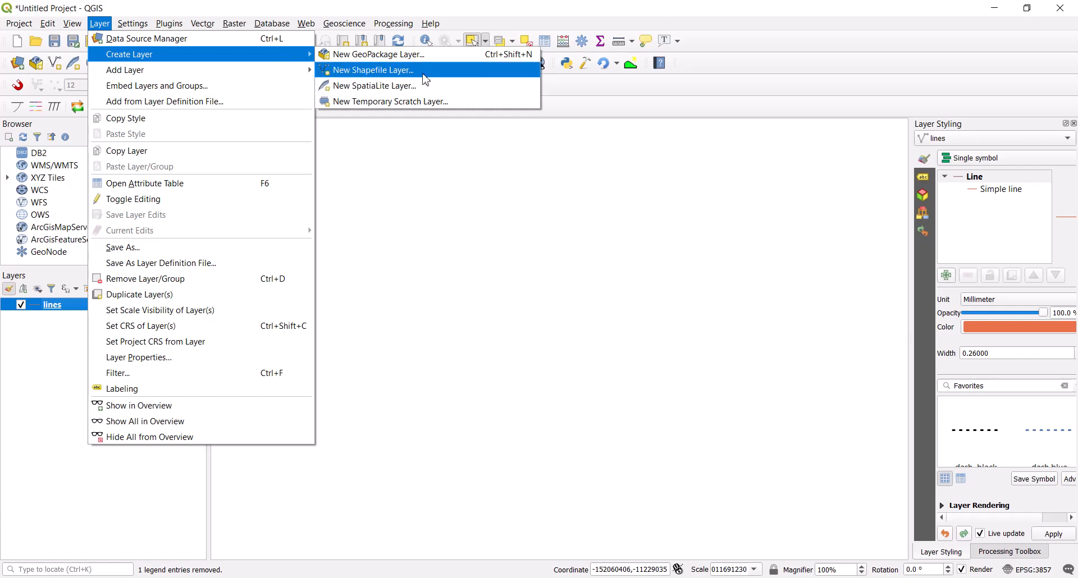
click(404, 72)
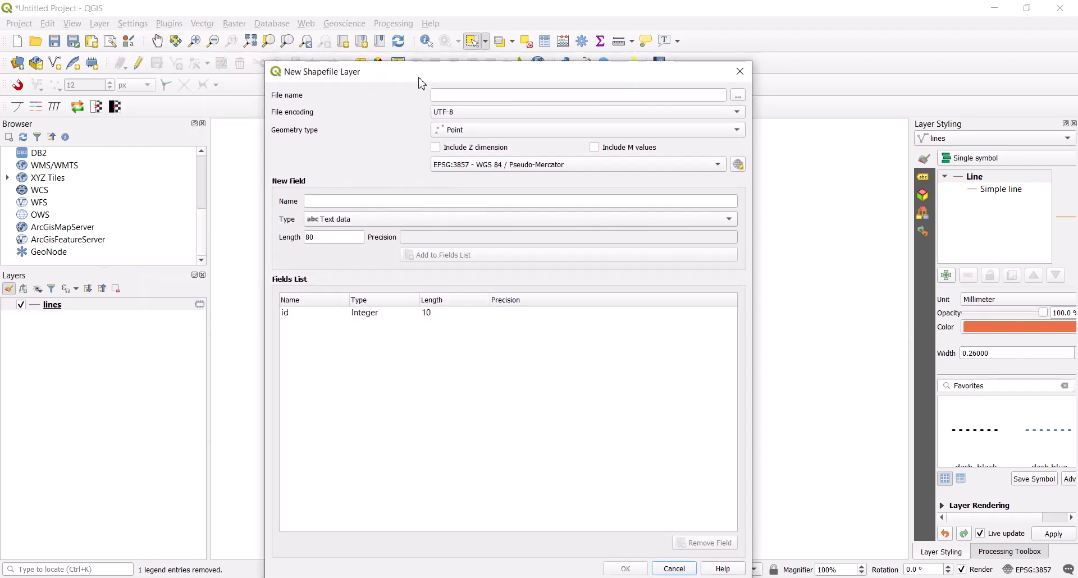
click(456, 96)
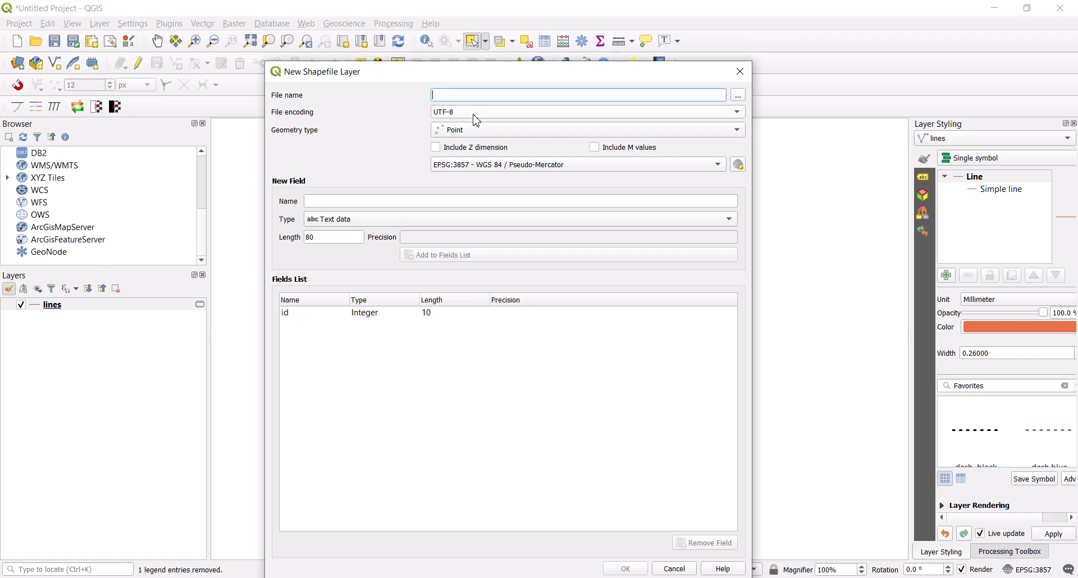
click(476, 114)
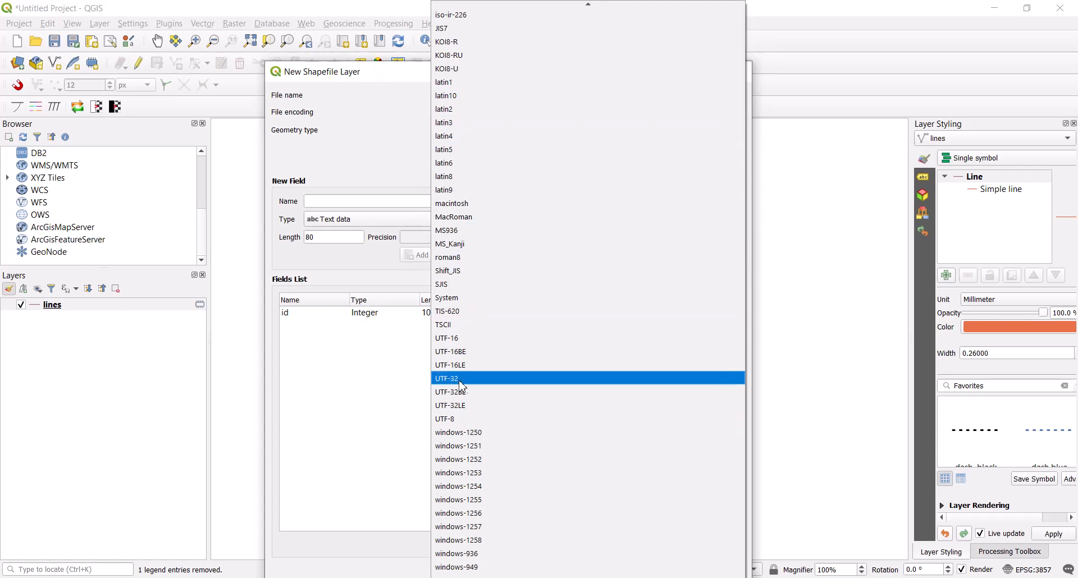
click(375, 391)
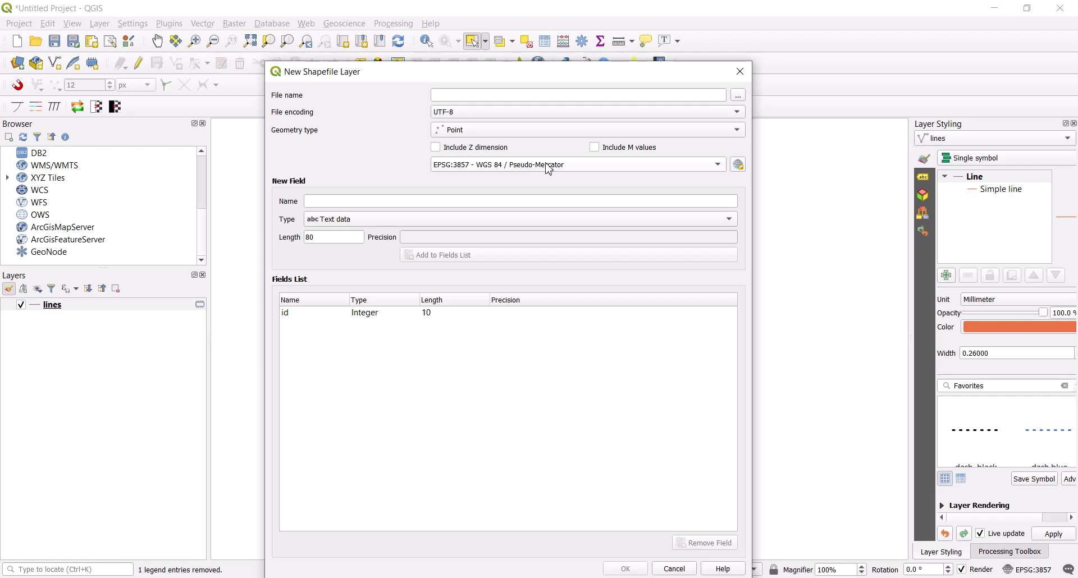
click(441, 131)
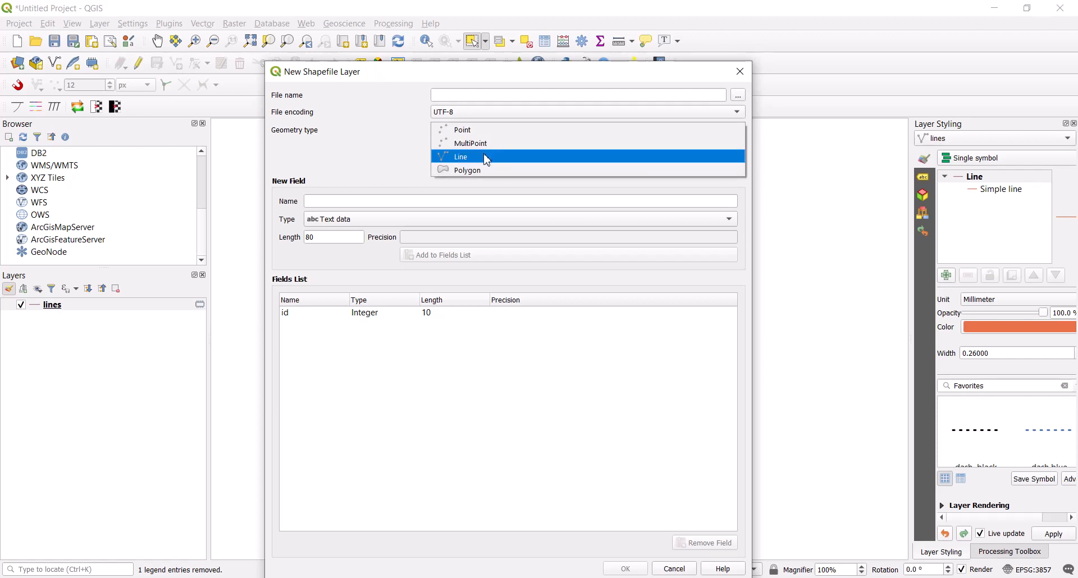
click(487, 160)
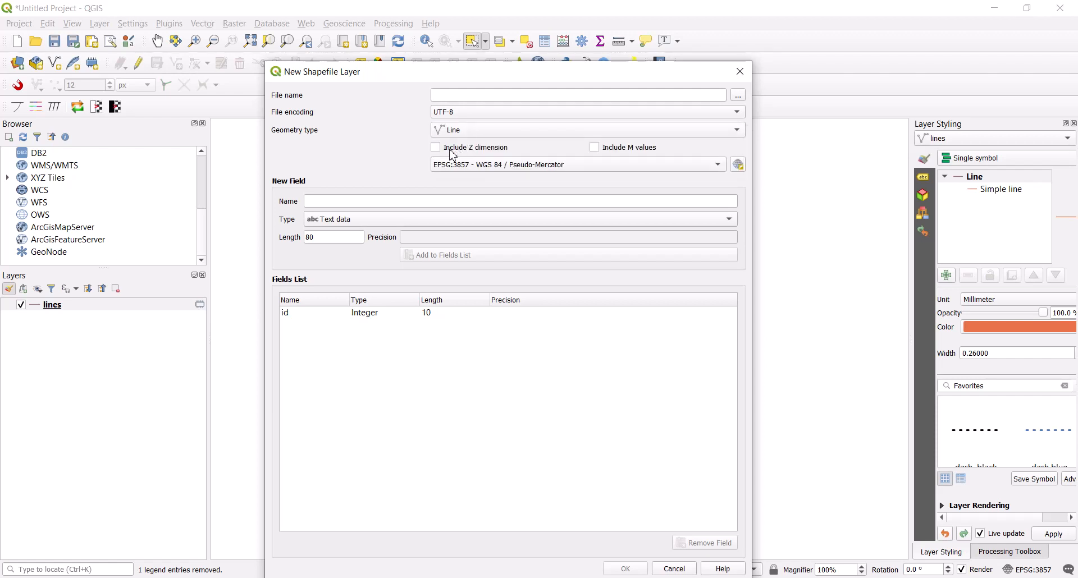
- Set the new shapefile's file name to line2
click(486, 97)
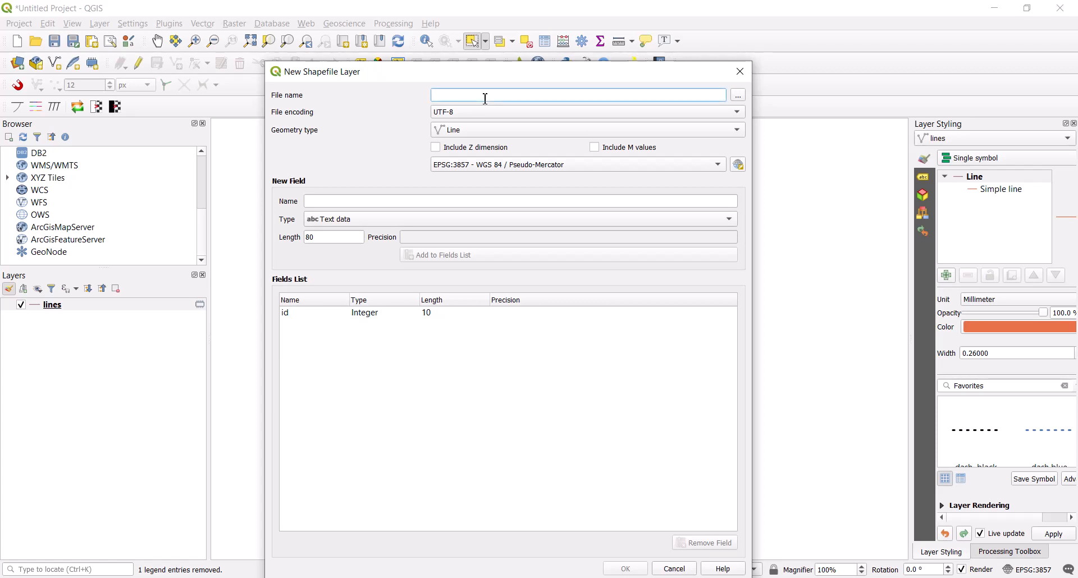
text(fua)
key(BackSpace)
key(BackSpace)
key(BackSpace)
text(line2)
- Add a text data field called name with length 80 to the new shapefile's fields list
click(325, 313)
click(340, 203)
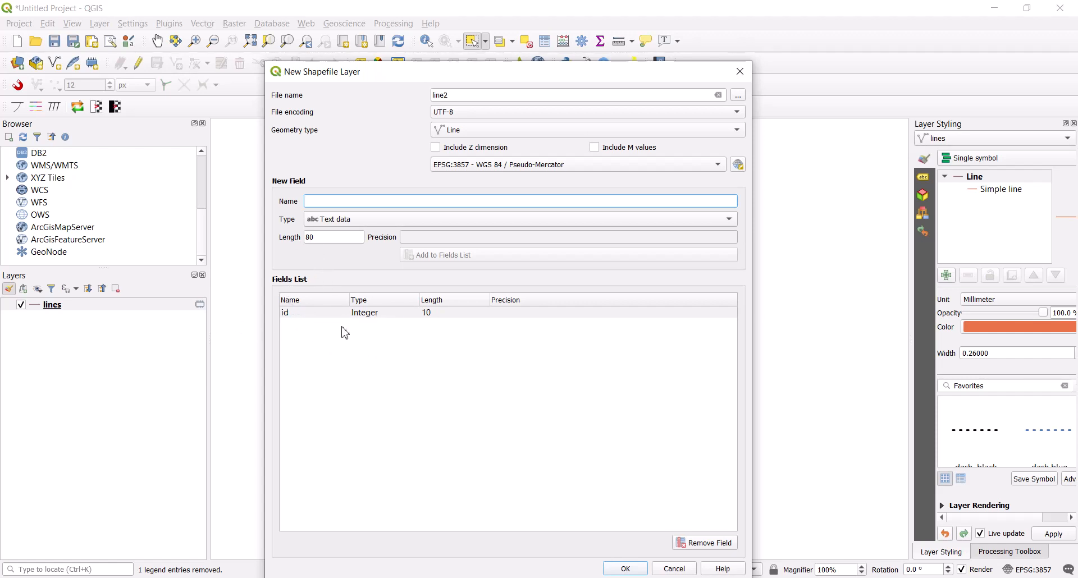
click(361, 316)
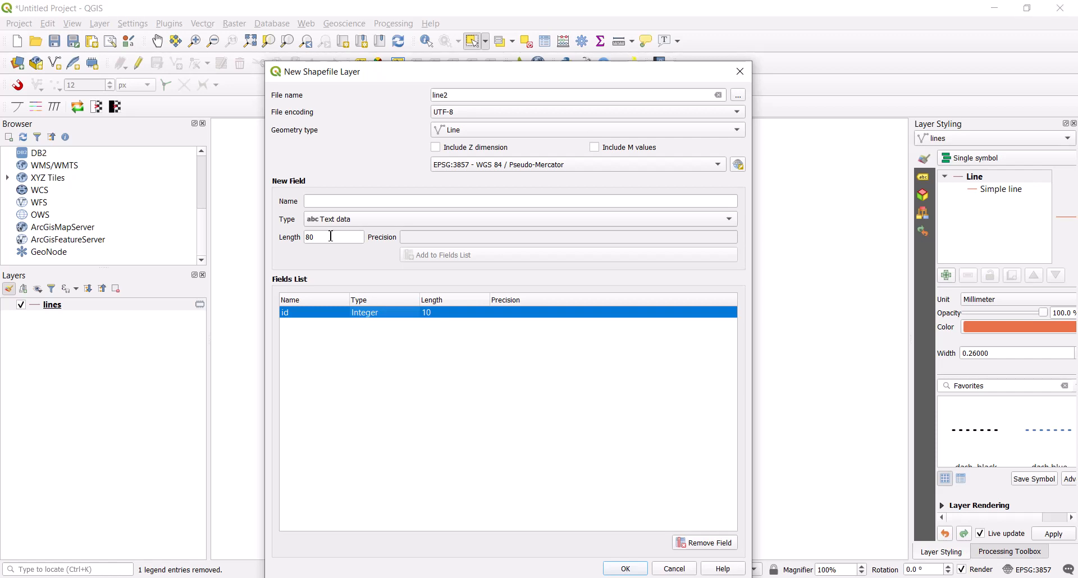
click(343, 208)
text(name)
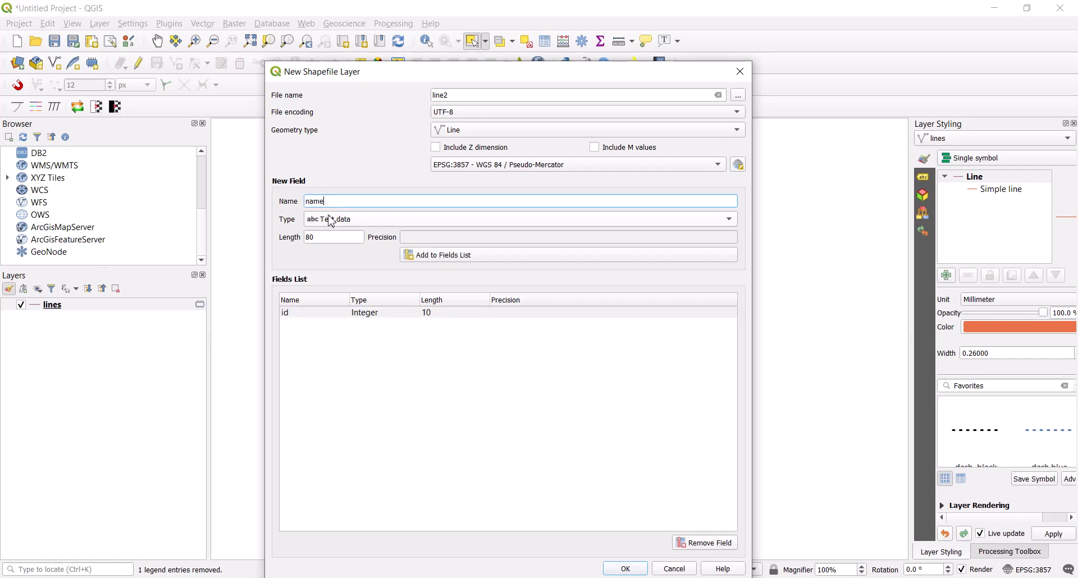
click(365, 226)
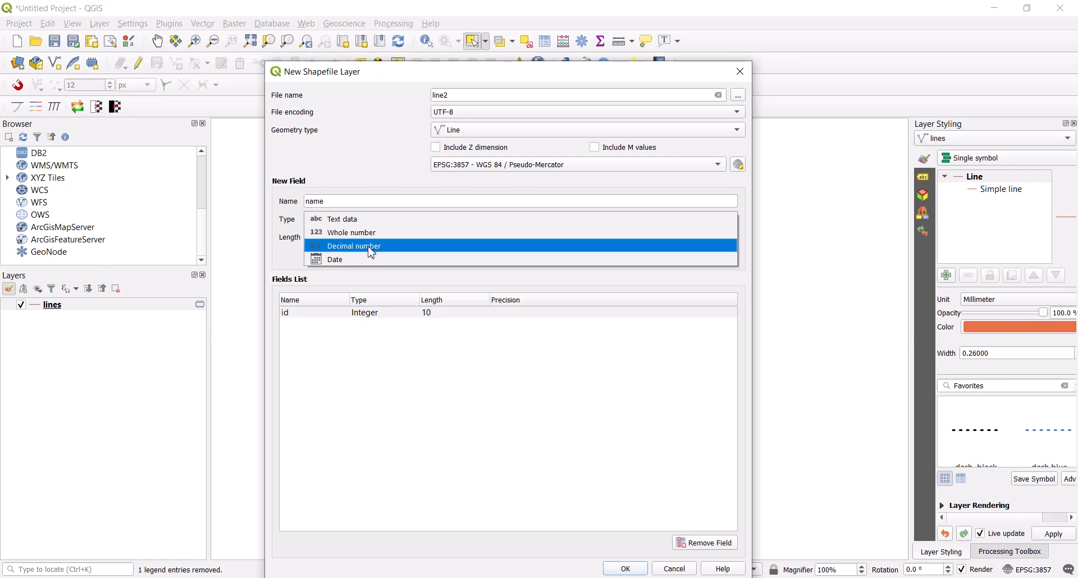
click(354, 219)
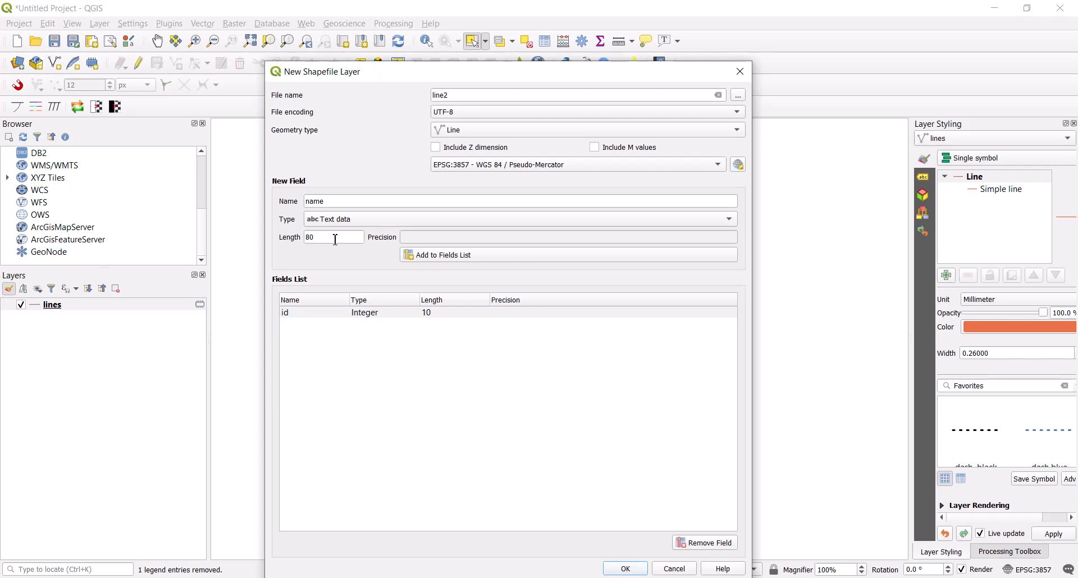
click(453, 259)
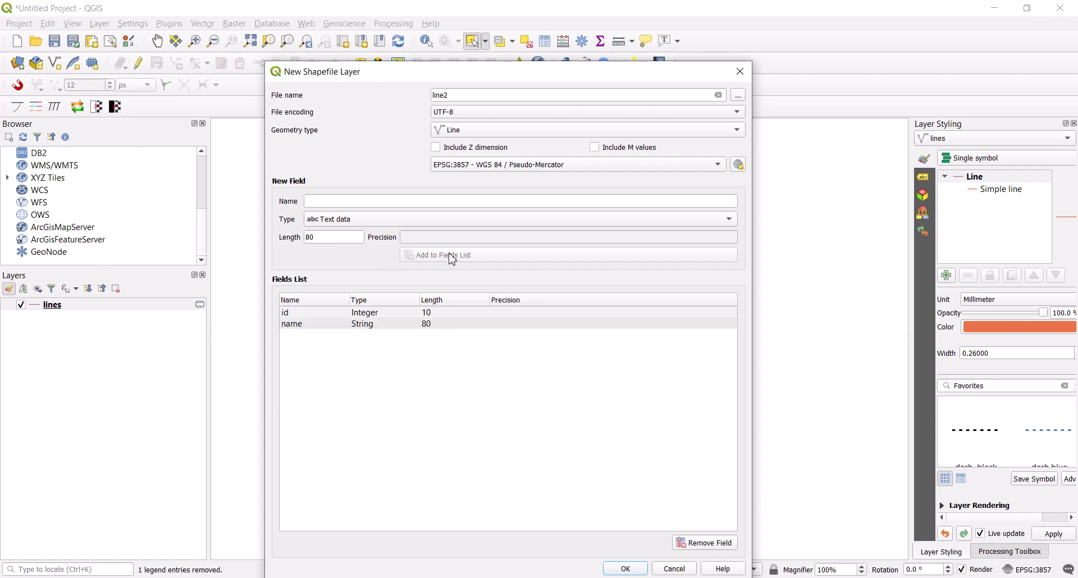
- Review the id and name fields and create the line2 shapefile layer
click(301, 316)
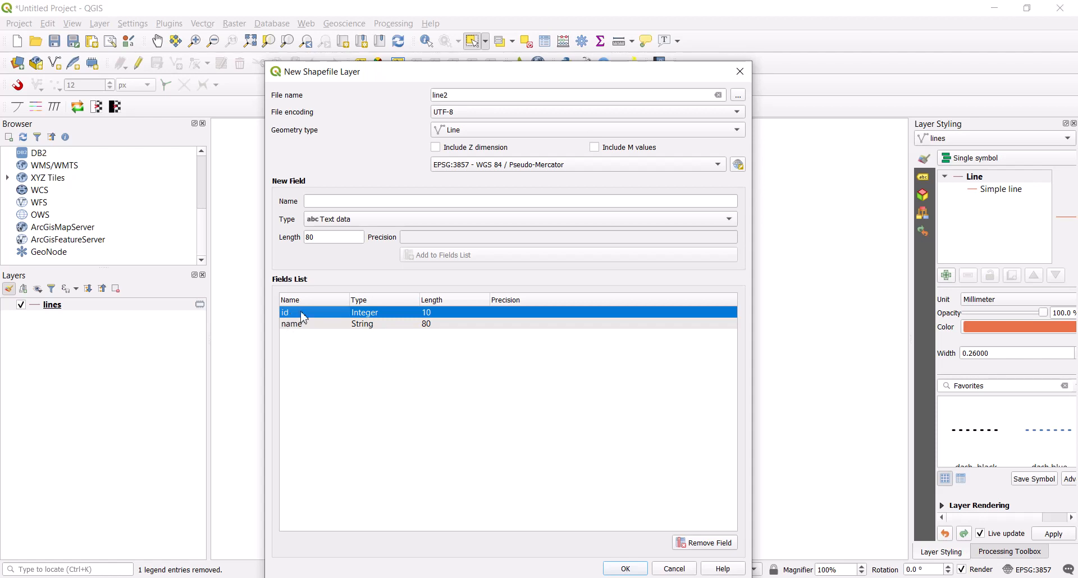
click(311, 326)
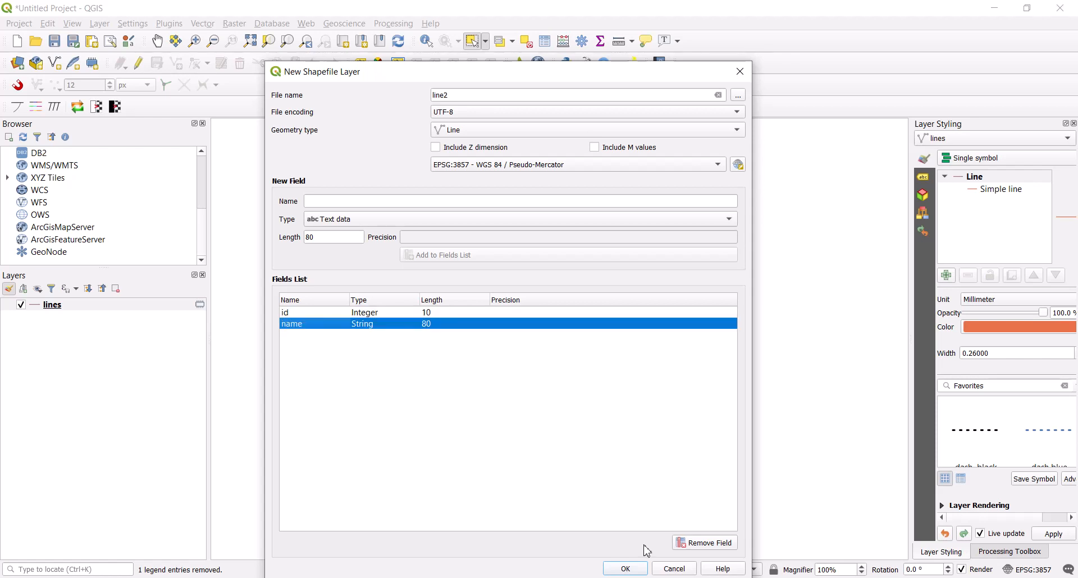
click(635, 570)
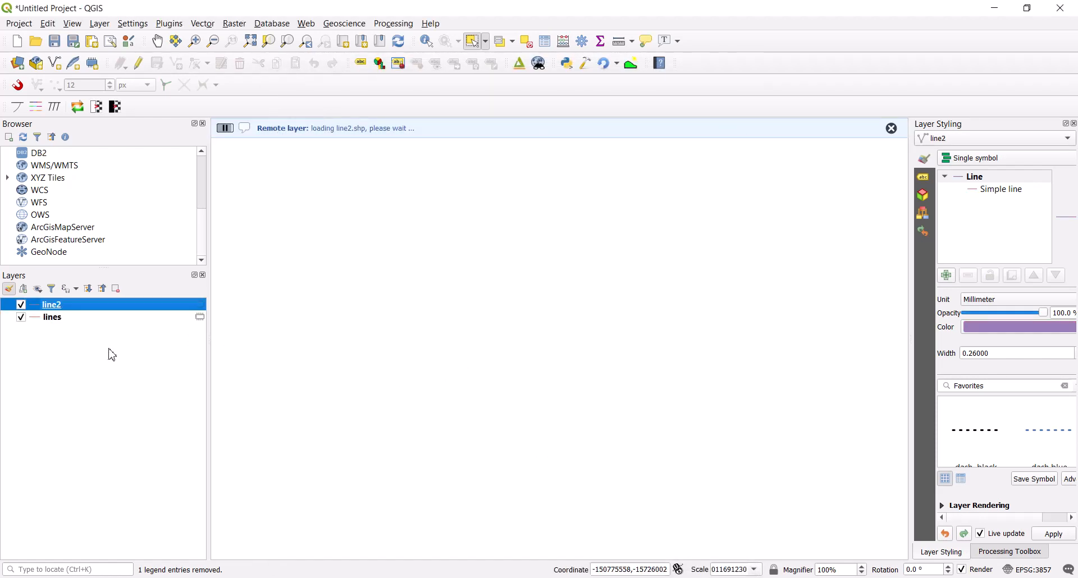
- Compare the temporary lines layer with the line2 shapefile layer and view the layer options of line2
click(52, 318)
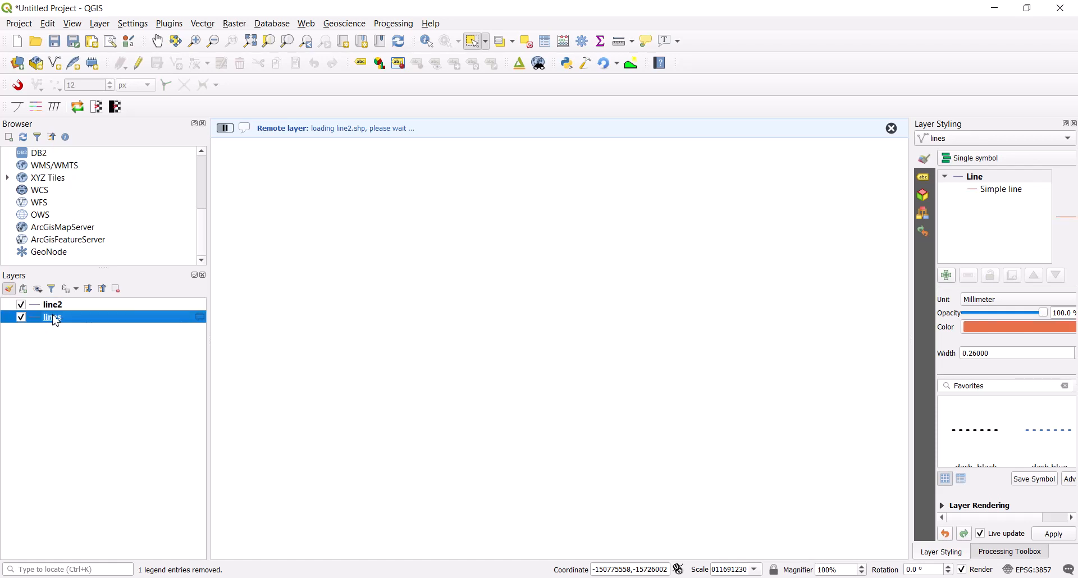
click(192, 305)
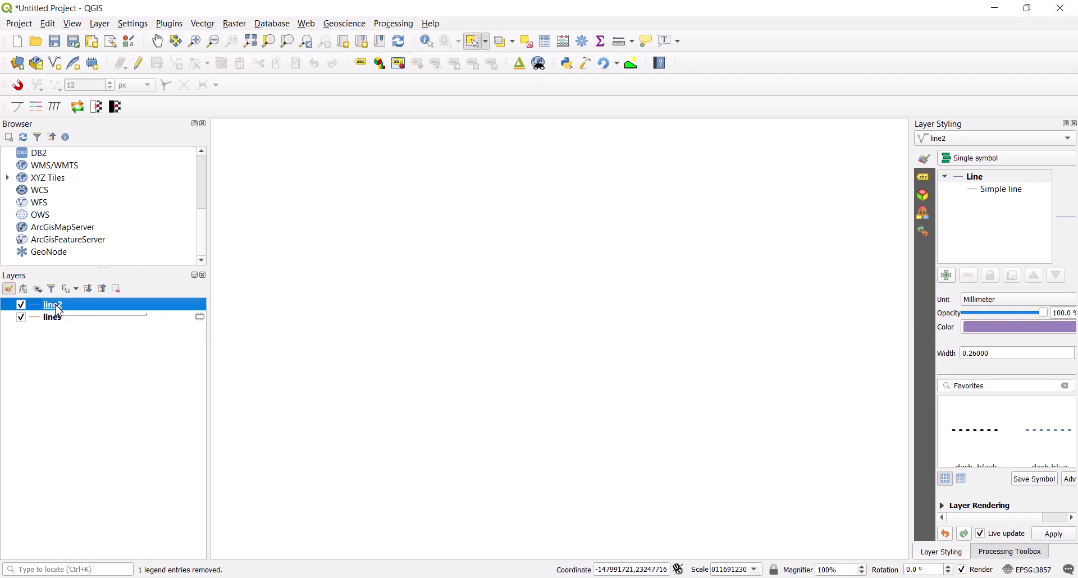
click(60, 324)
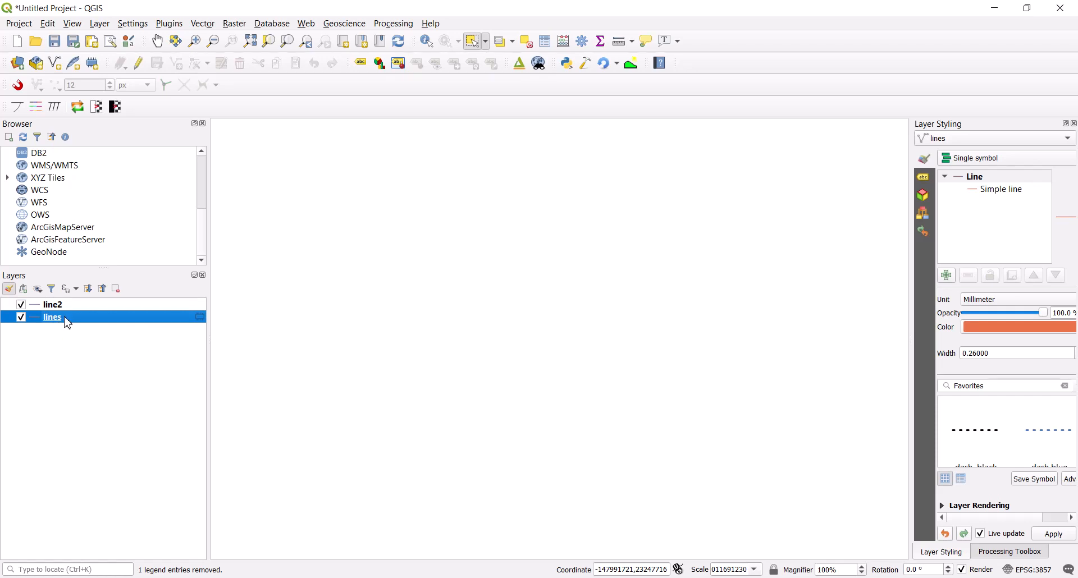
click(55, 308)
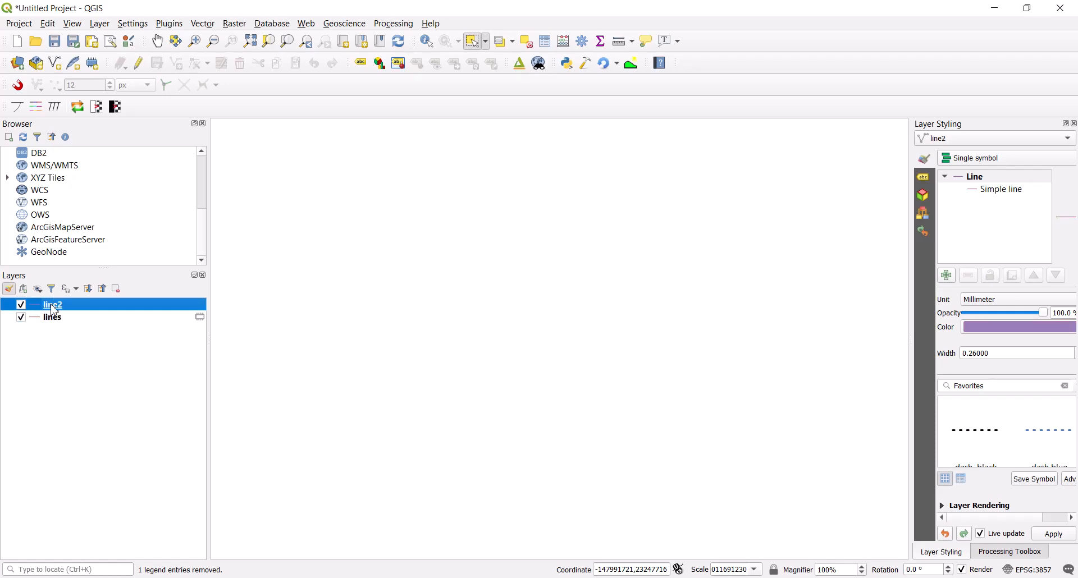
right_click(52, 303)
click(42, 356)
- Remove the temporary lines layer from the project and confirm the removal
right_click(56, 319)
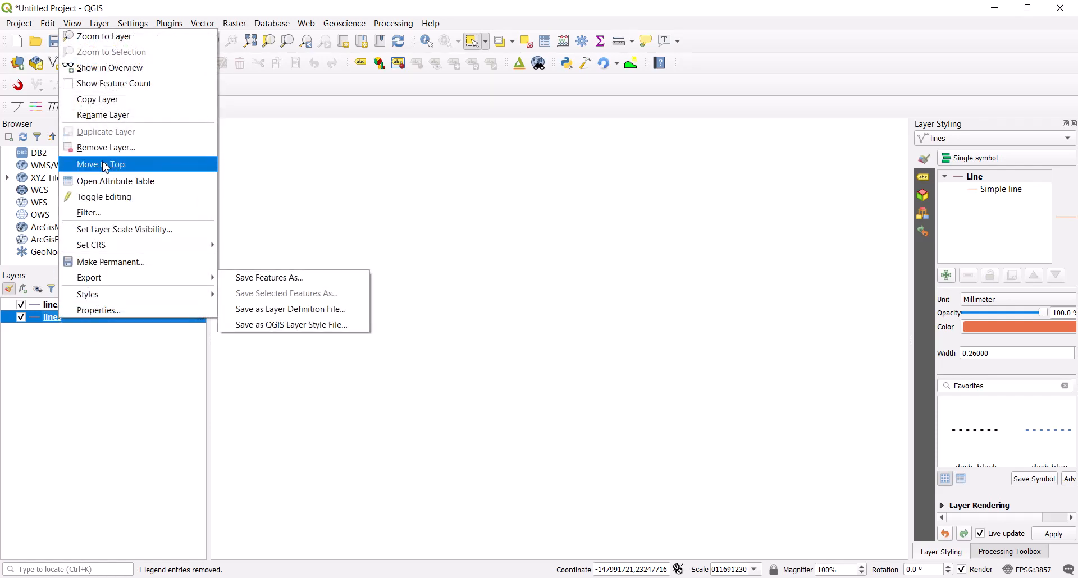
click(105, 148)
click(531, 312)
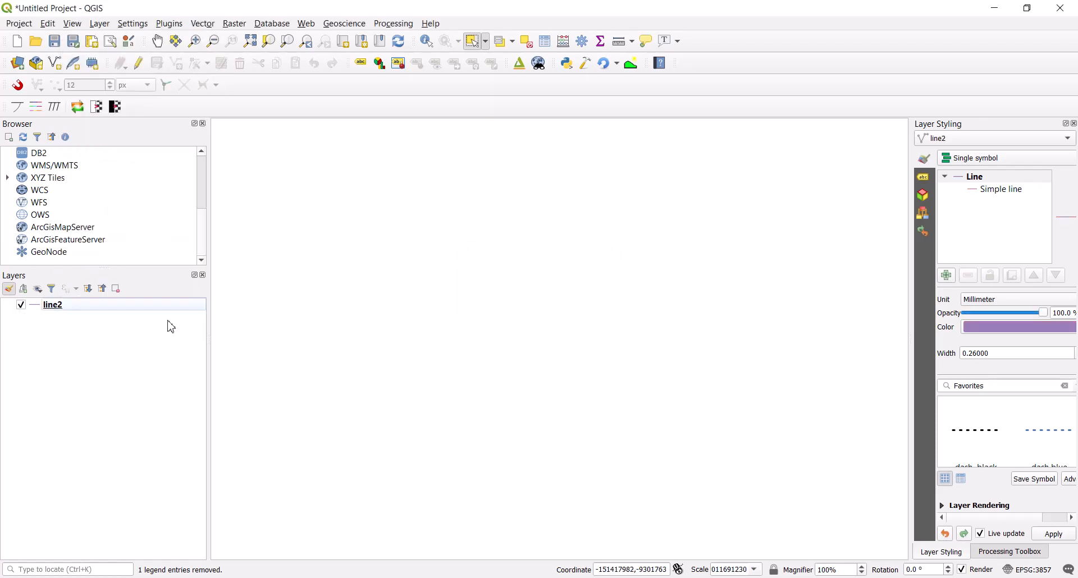
- Select the line2 layer and examine the layer operations available for it
click(60, 313)
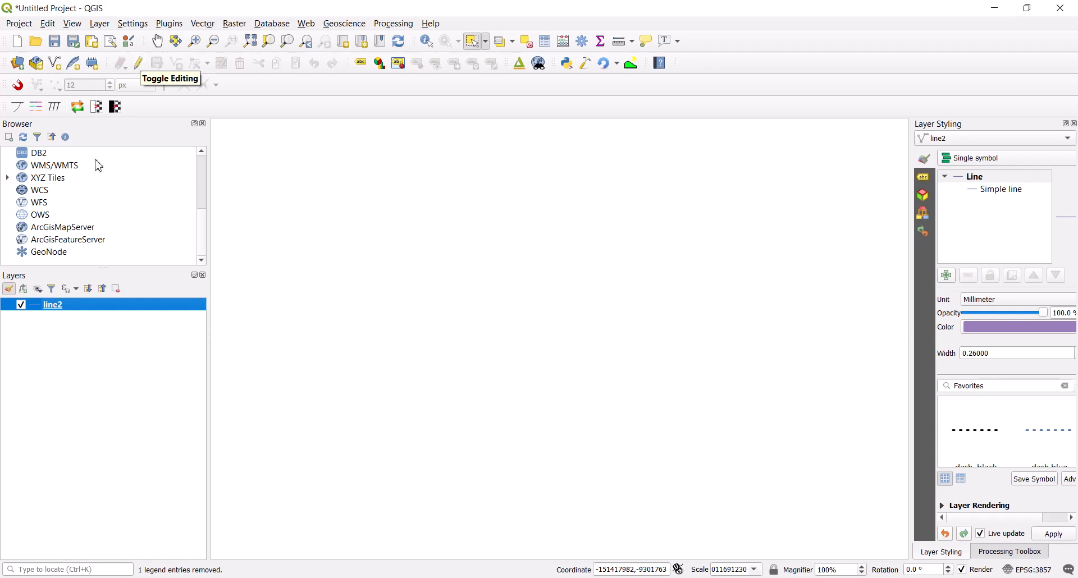
right_click(55, 309)
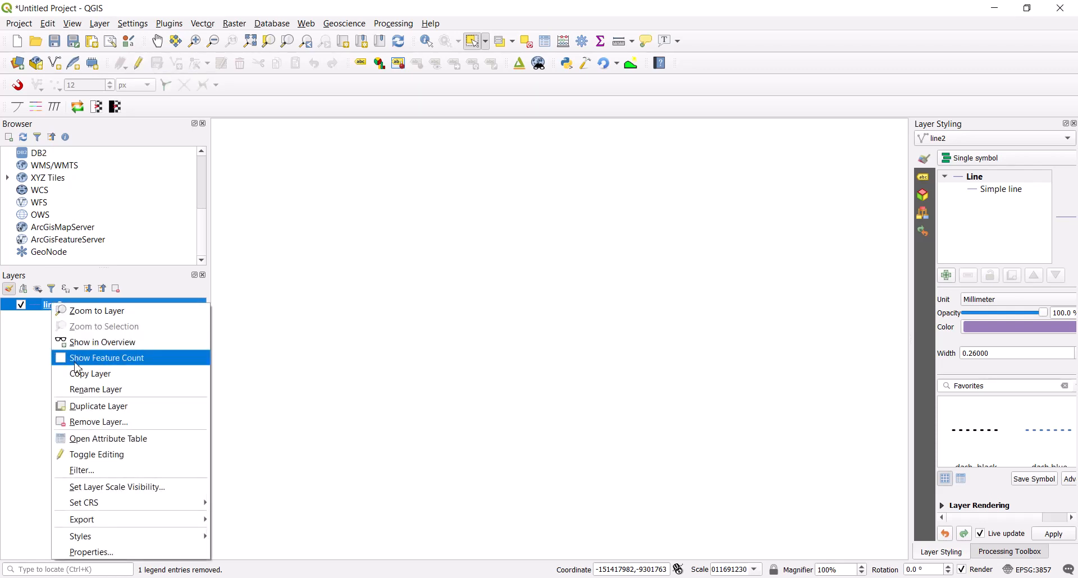
click(15, 398)
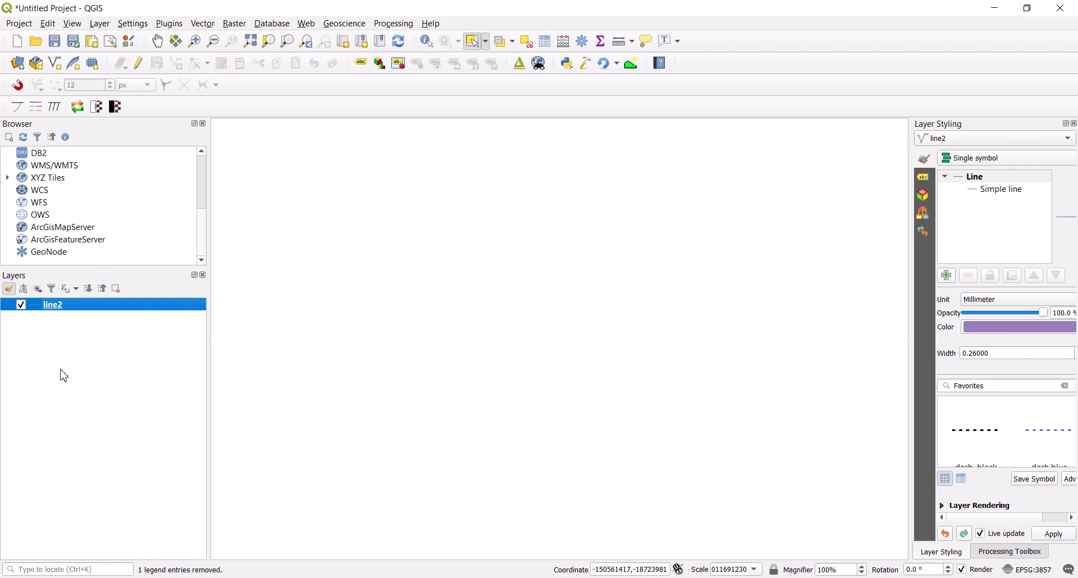
- Add the Google Earth layer from the XYZ Tiles sources to the map as a satellite basemap
click(7, 178)
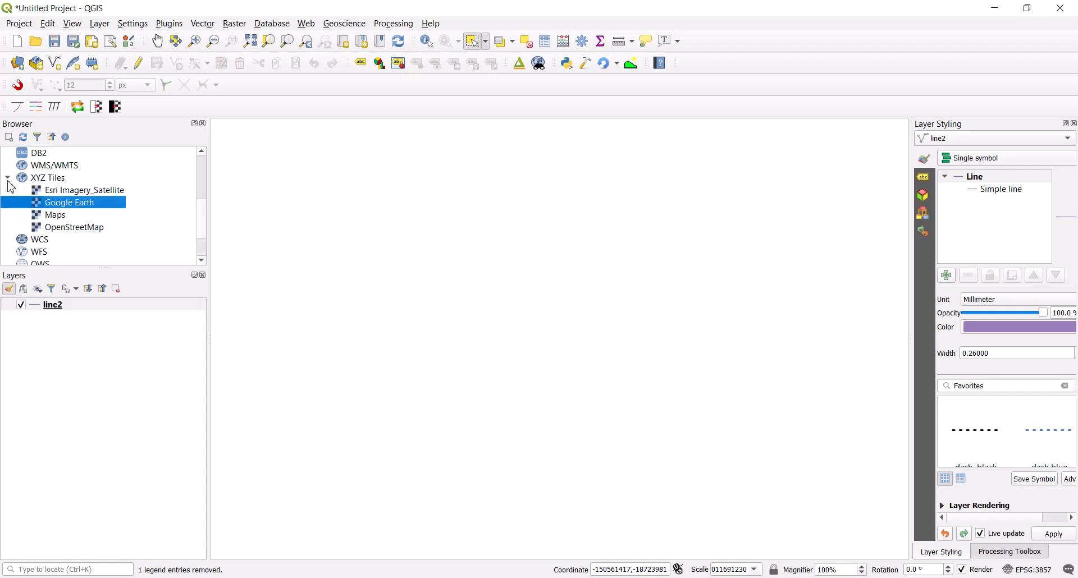
drag(73, 209, 49, 331)
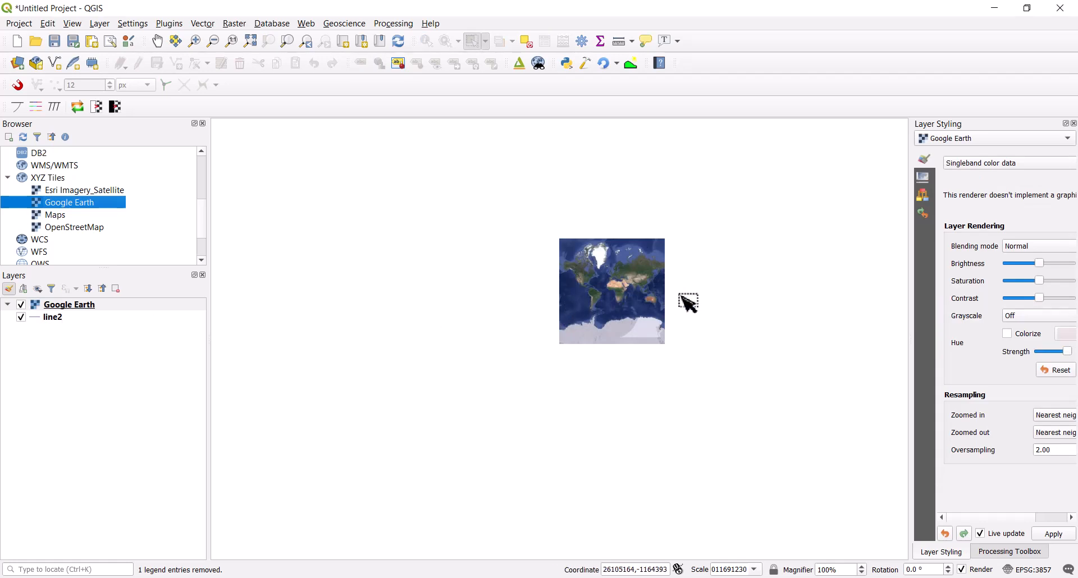
scroll(654, 306, up, 3)
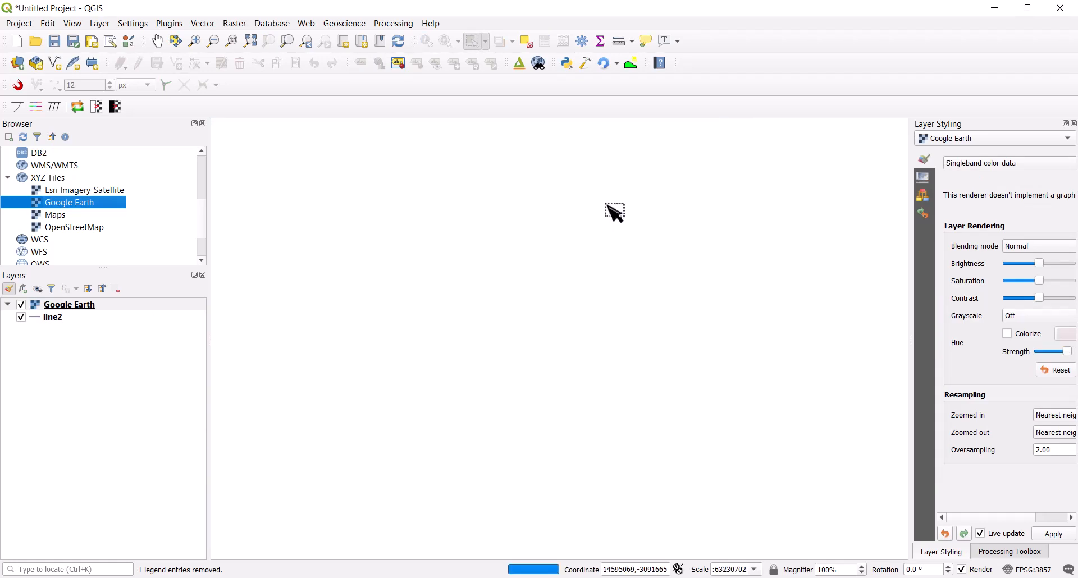
scroll(576, 271, up, 2)
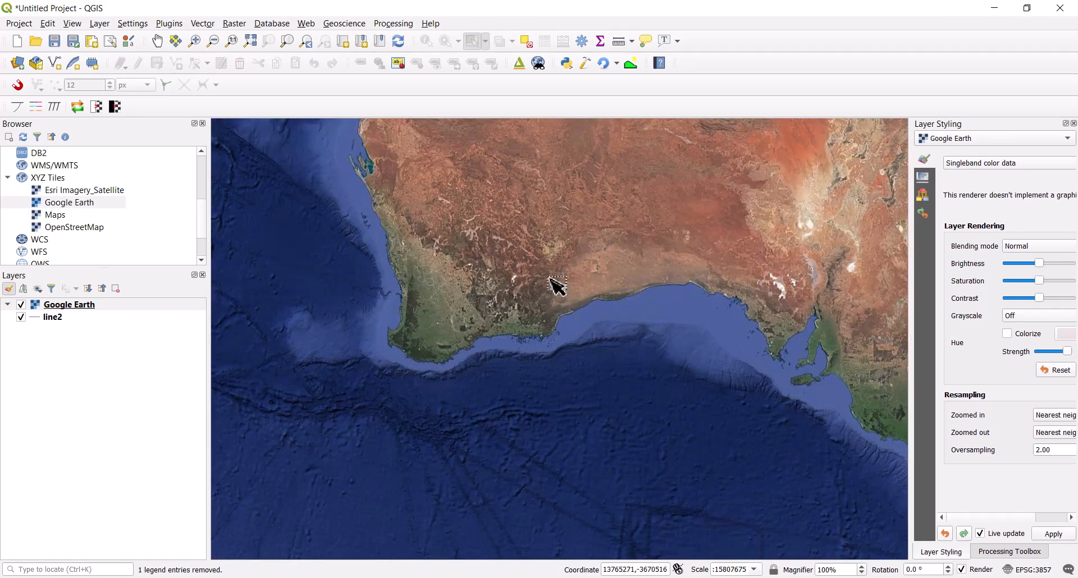
scroll(547, 284, up, 2)
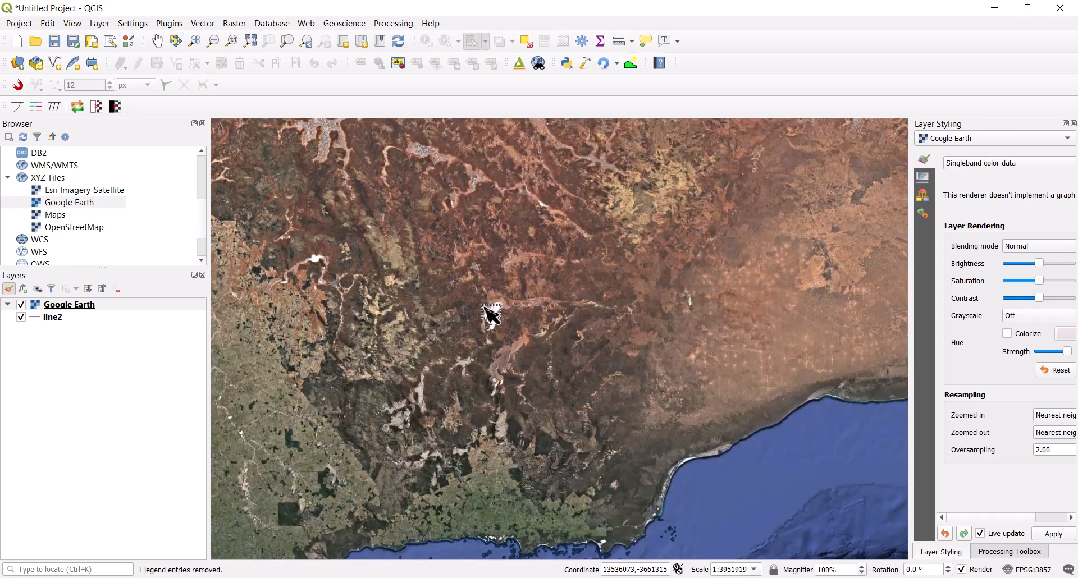
scroll(479, 280, up, 2)
scroll(466, 236, up, 3)
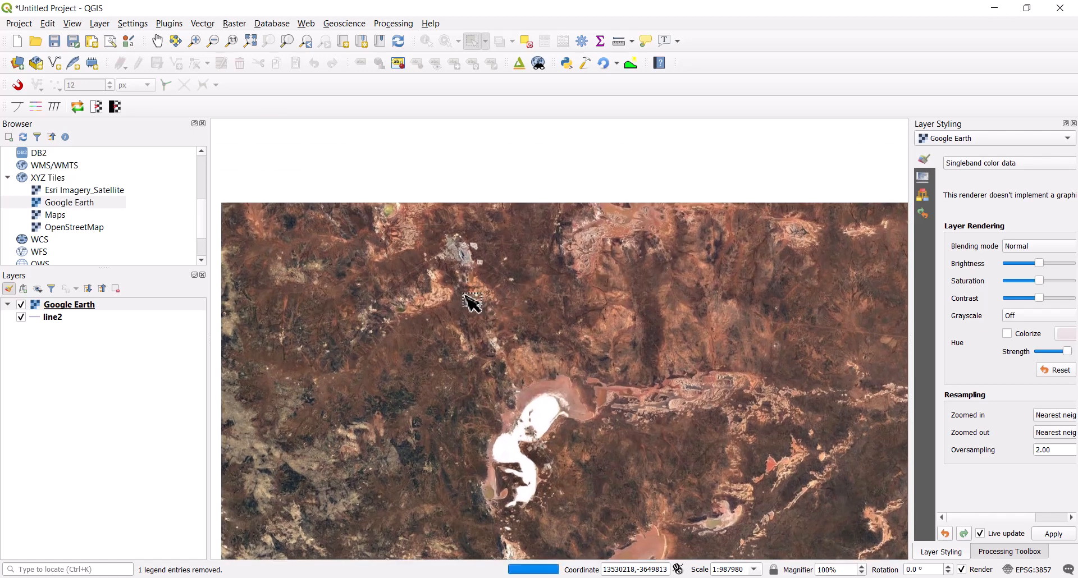
- Examine the open-pit mine beside the town and its haul roads on the satellite basemap
scroll(503, 356, up, 2)
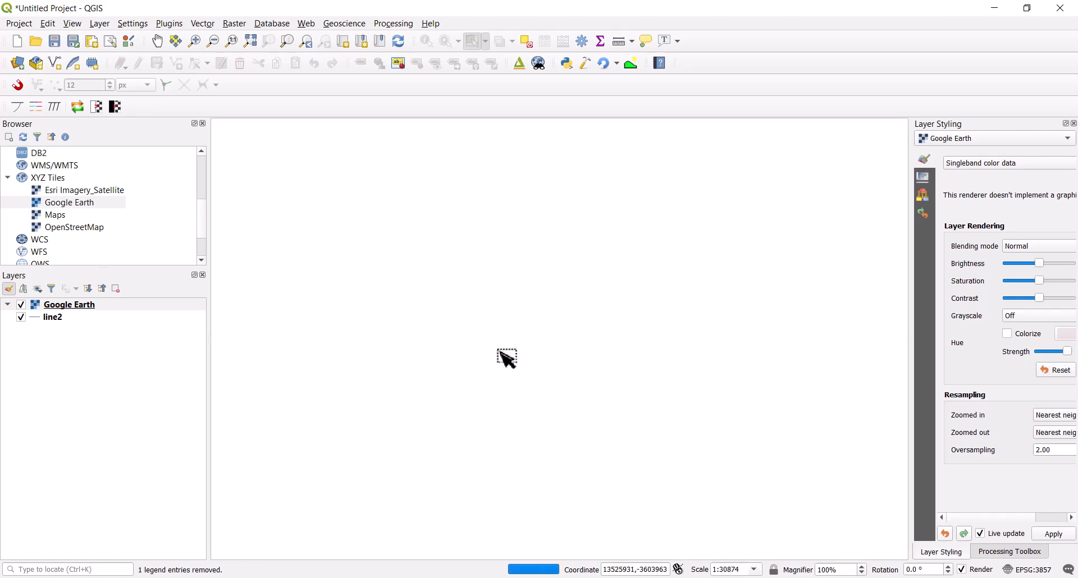
drag(516, 413, 532, 355)
drag(558, 404, 535, 362)
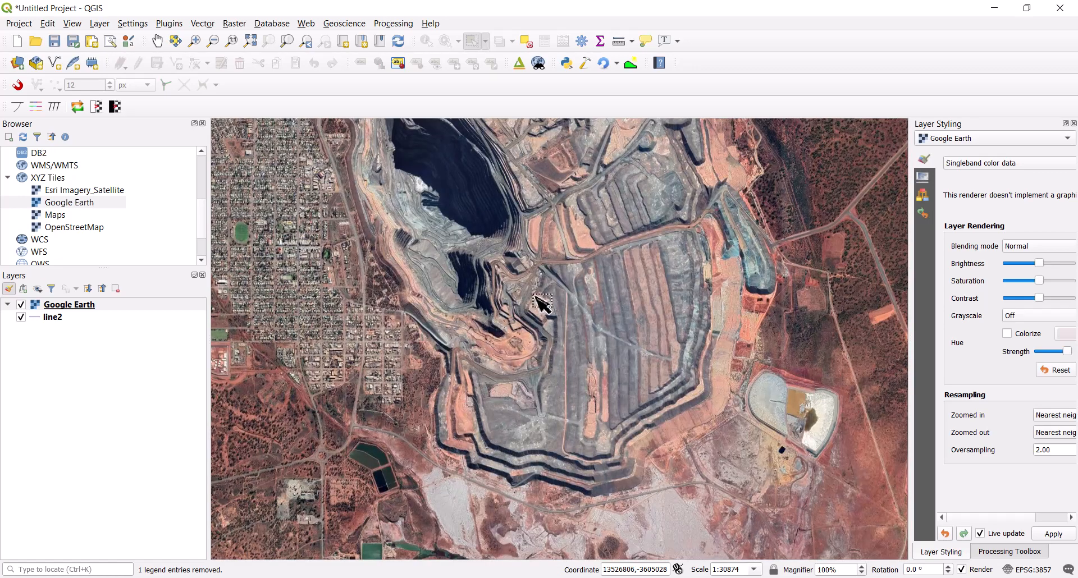
drag(484, 412, 490, 385)
scroll(464, 364, up, 1)
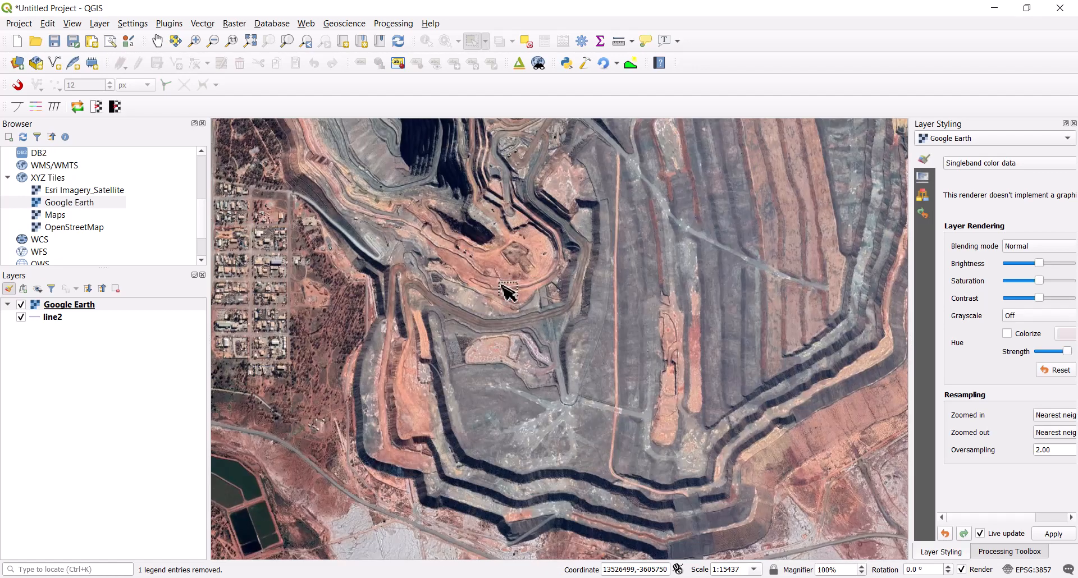
drag(506, 293, 516, 334)
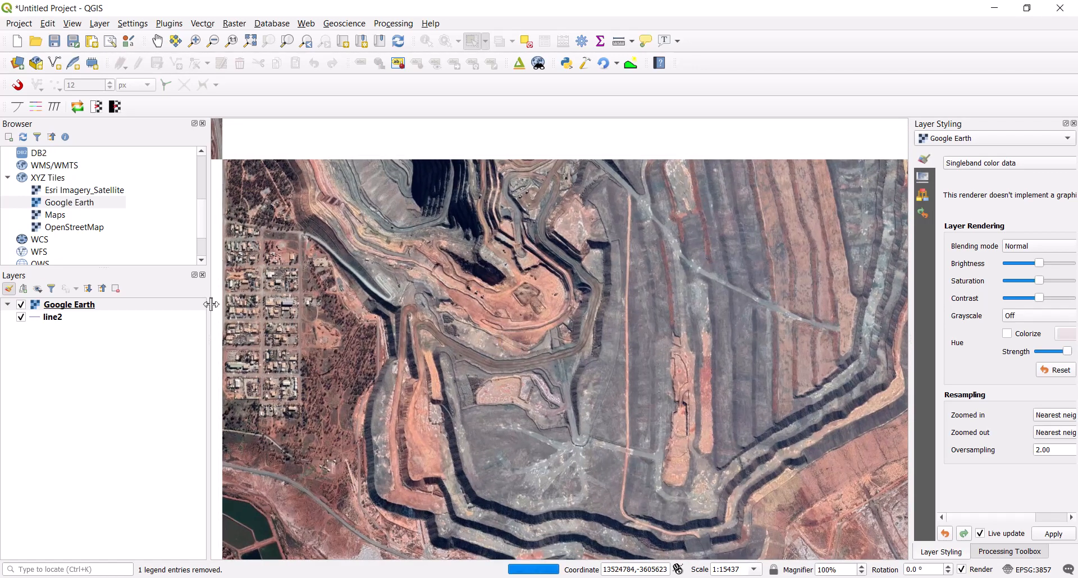
- Move the line2 layer above the Google Earth layer in the layer order
drag(51, 323, 39, 309)
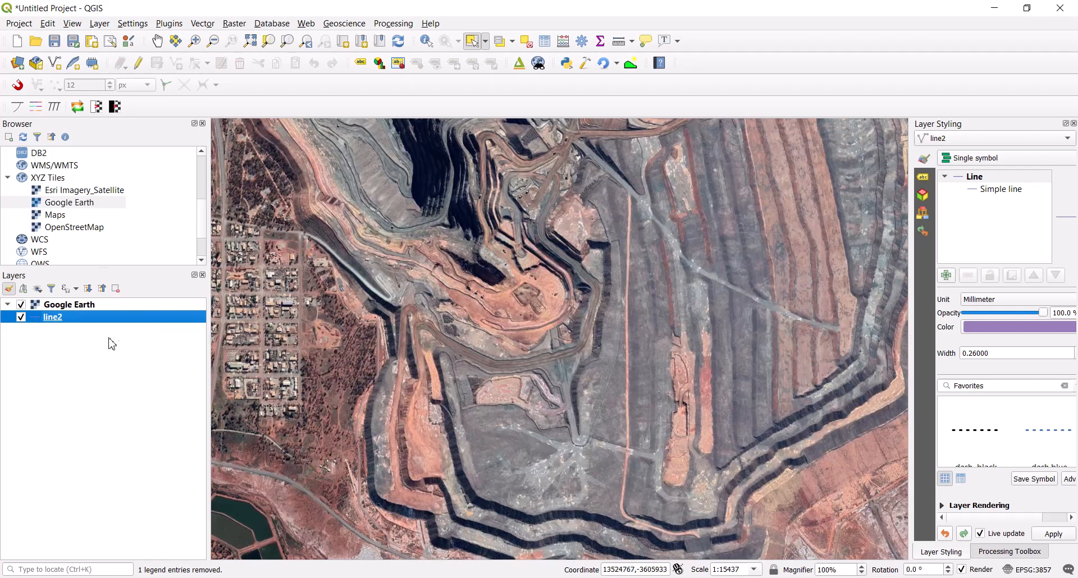
click(69, 305)
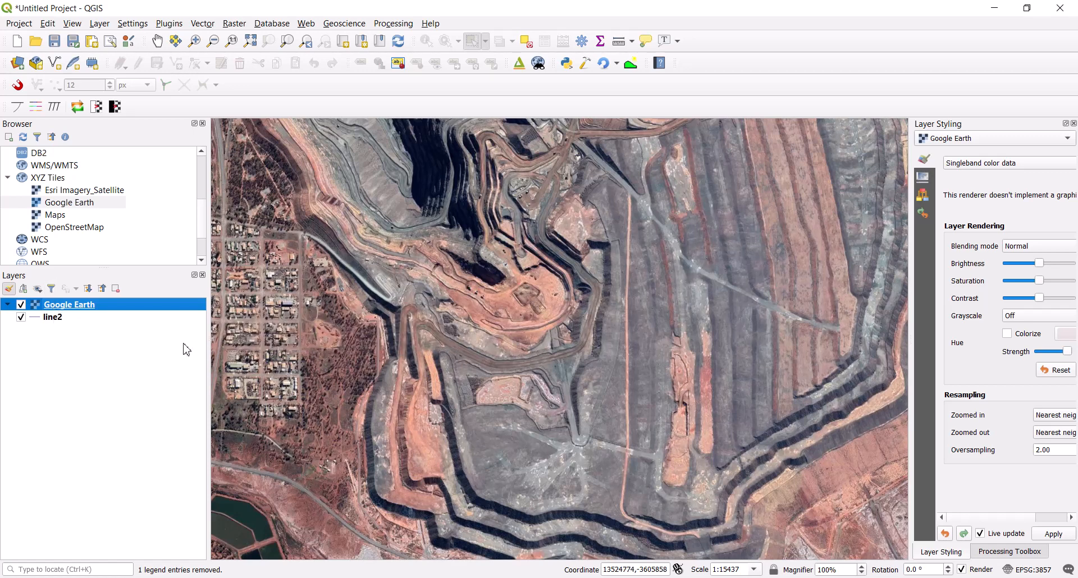
drag(46, 324, 83, 309)
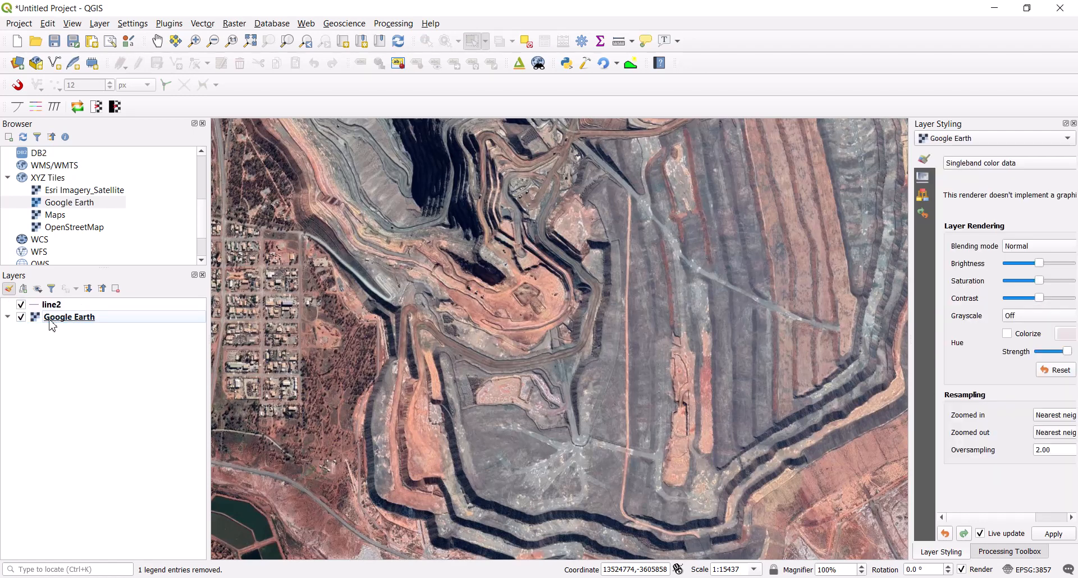
click(72, 318)
- Enable editing on line2 and digitize a line feature along the haul road running below the pit and curving north on its east side
click(52, 306)
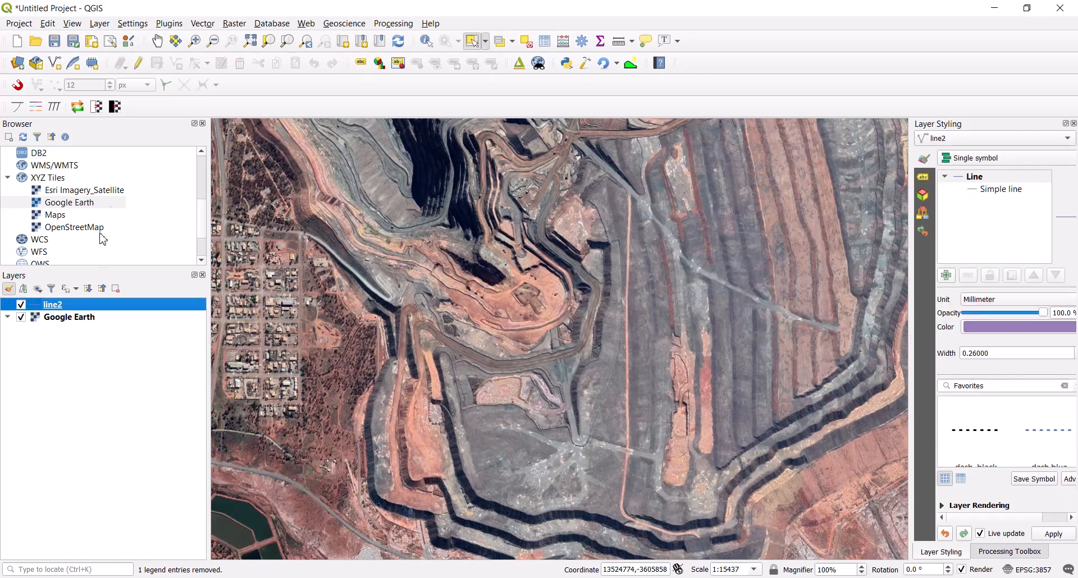
click(138, 63)
click(176, 63)
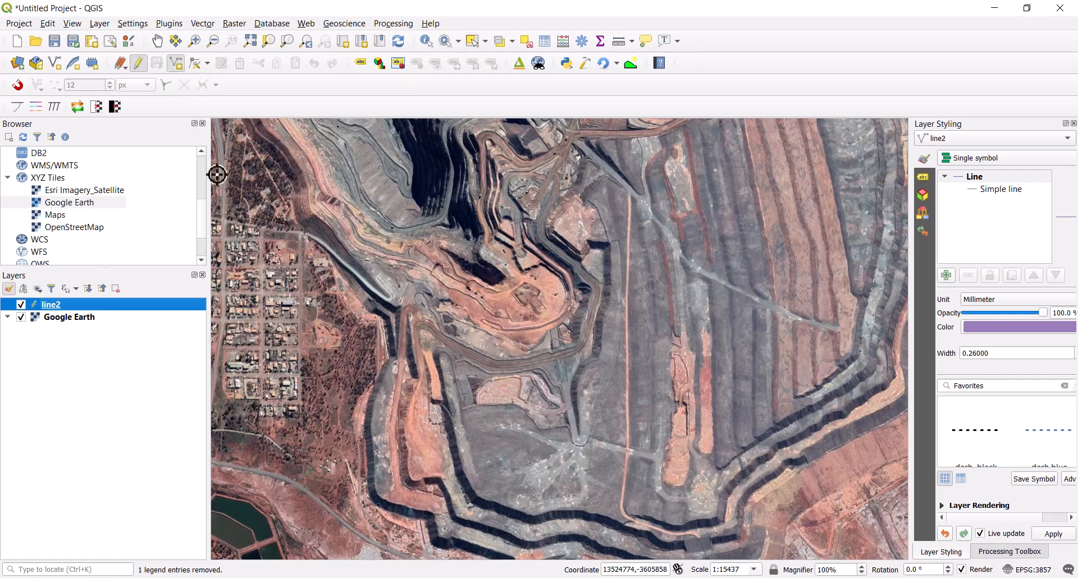
scroll(450, 351, up, 2)
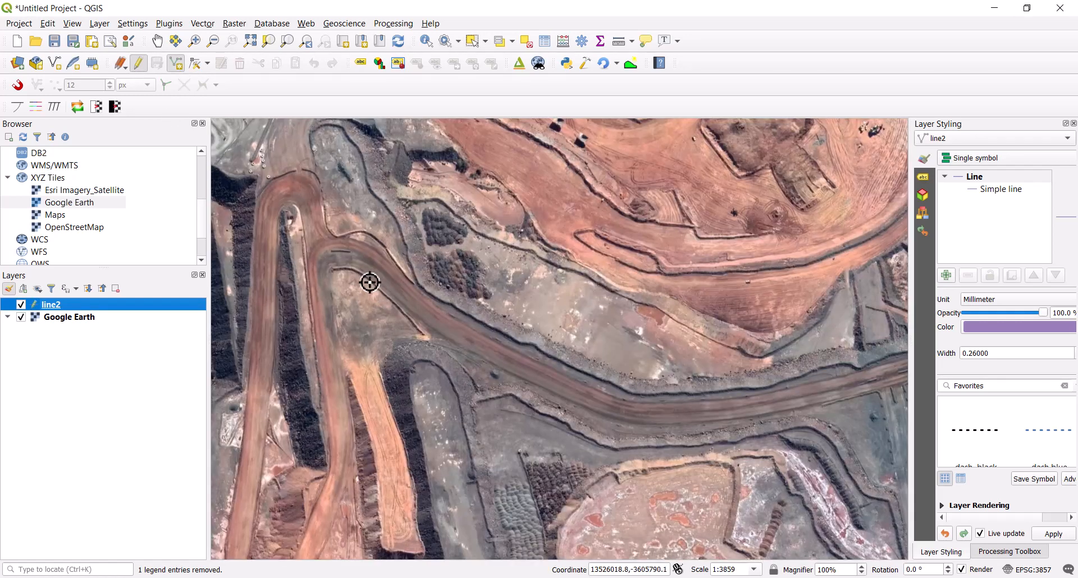
click(362, 267)
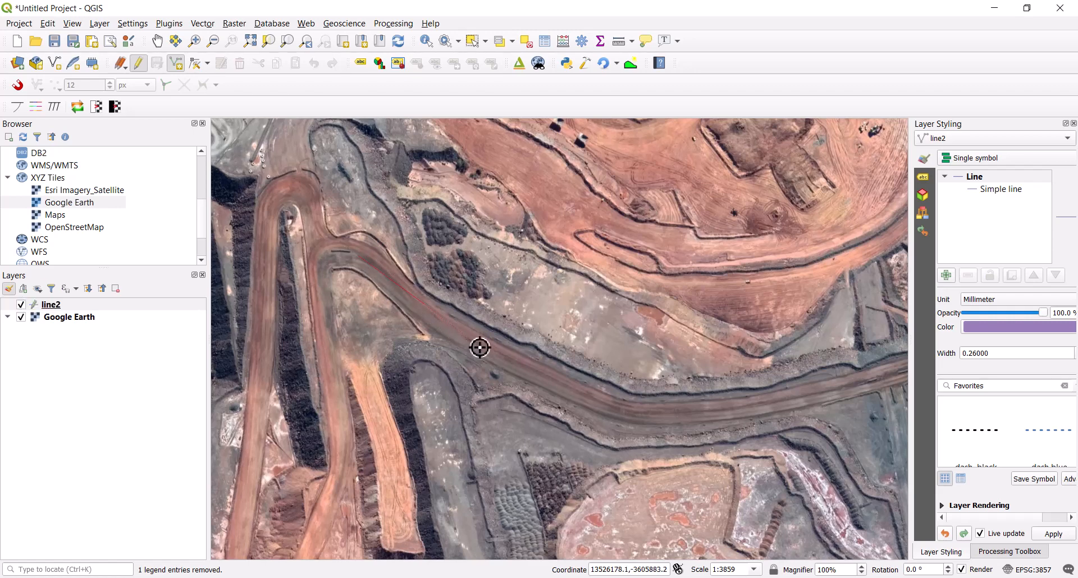
click(574, 388)
click(657, 415)
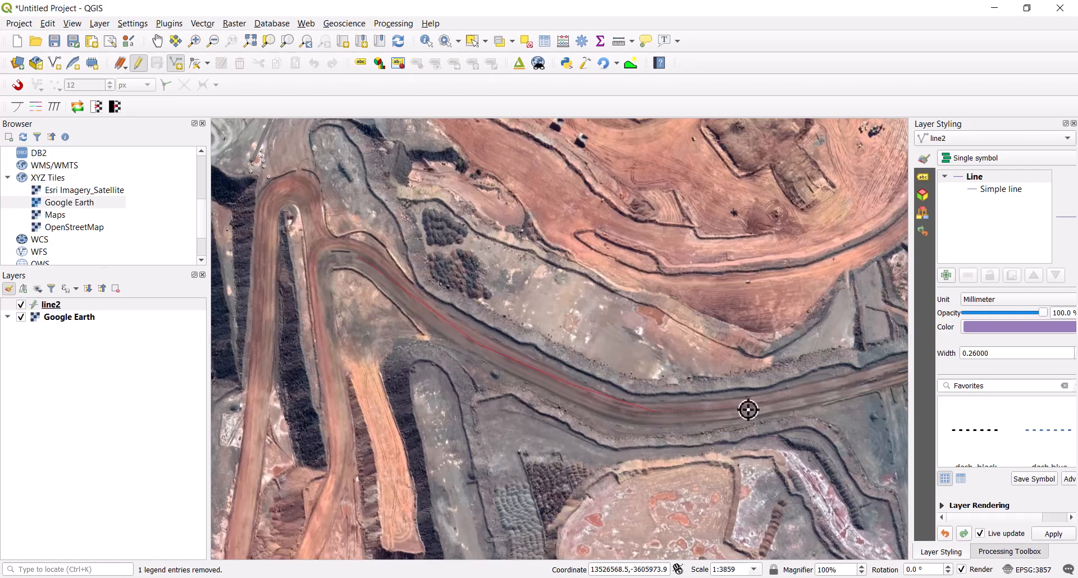
drag(750, 410, 468, 412)
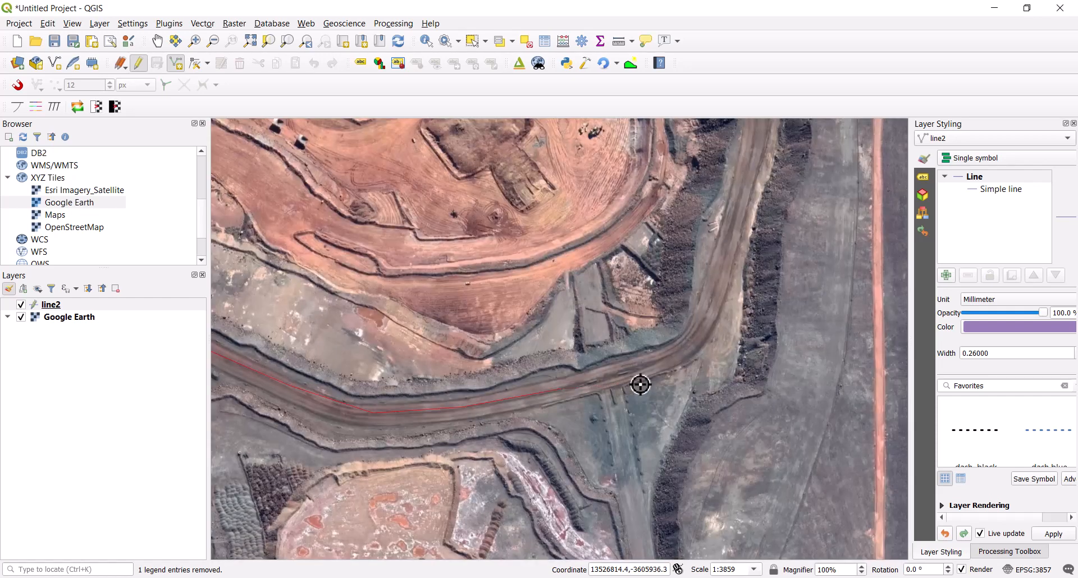
click(665, 370)
click(695, 346)
click(719, 306)
click(740, 227)
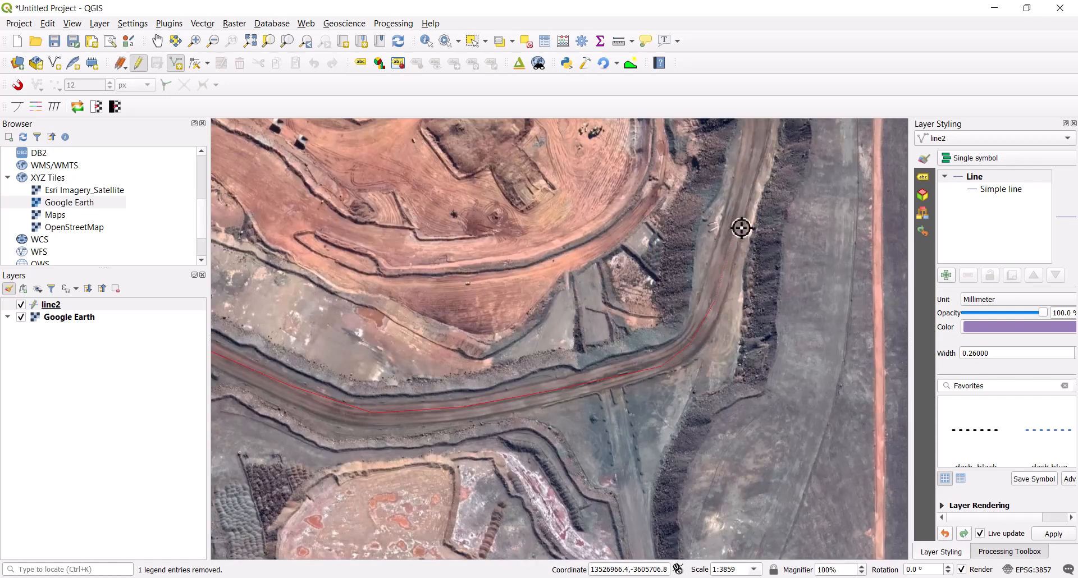
right_click(751, 150)
- Give the digitized haul road line the id 1 and the name "Road 1", and accept its attributes
drag(538, 90, 330, 56)
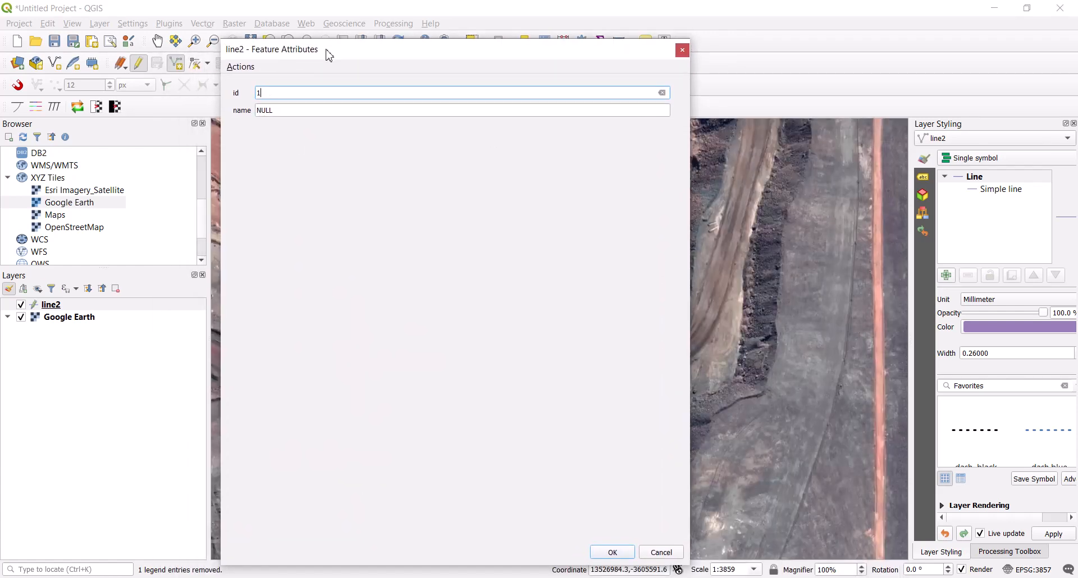
click(285, 111)
text(Road 1)
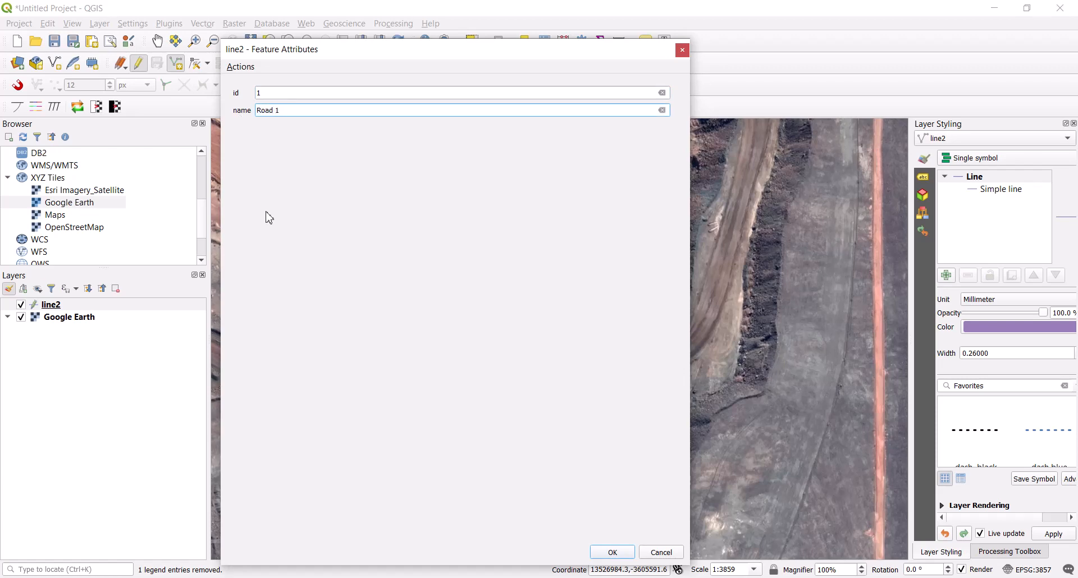
click(612, 552)
- Digitize a second line north of the first, following the wide road from the east to the junction and north along the pit edge
scroll(455, 390, down, 1)
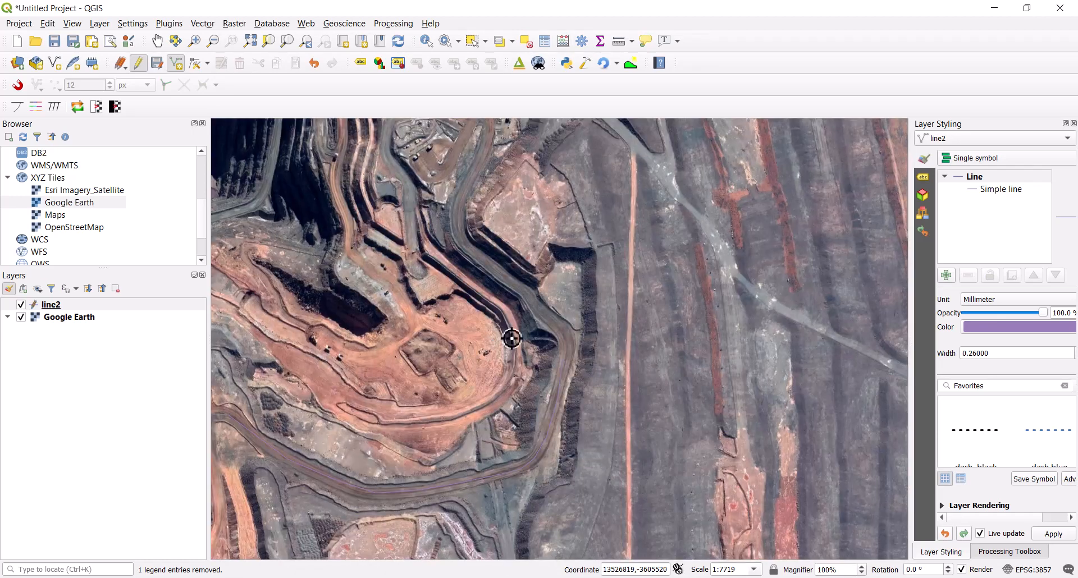
drag(512, 341, 512, 405)
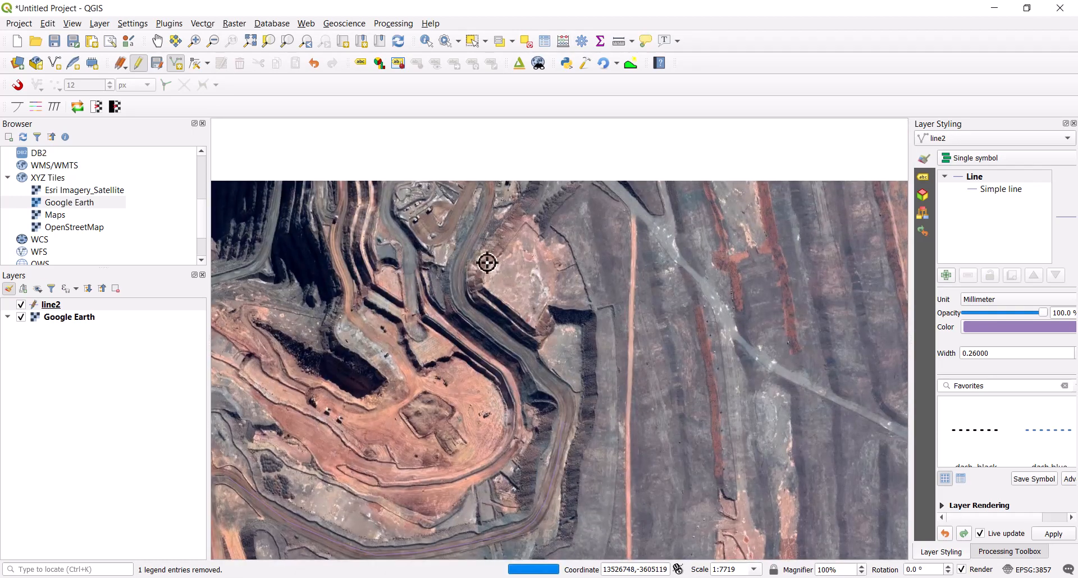
drag(486, 276, 492, 397)
drag(425, 321, 429, 336)
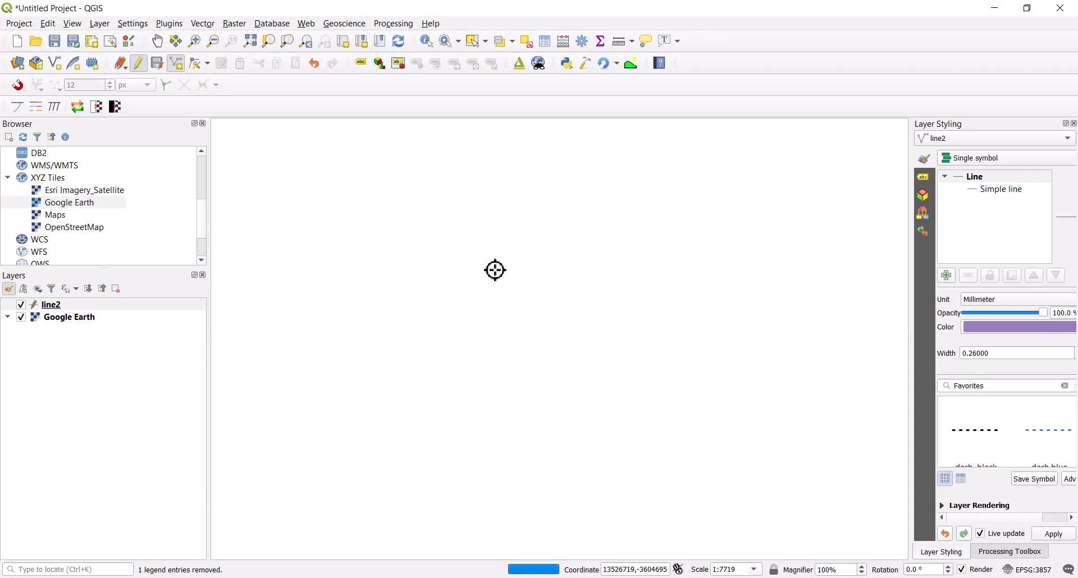
drag(552, 260, 439, 359)
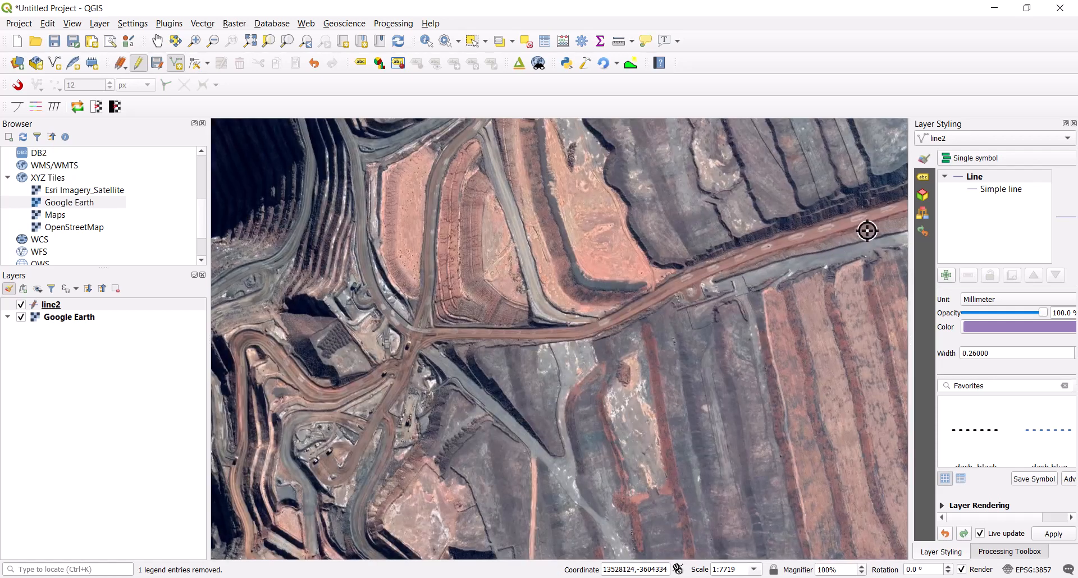
click(781, 247)
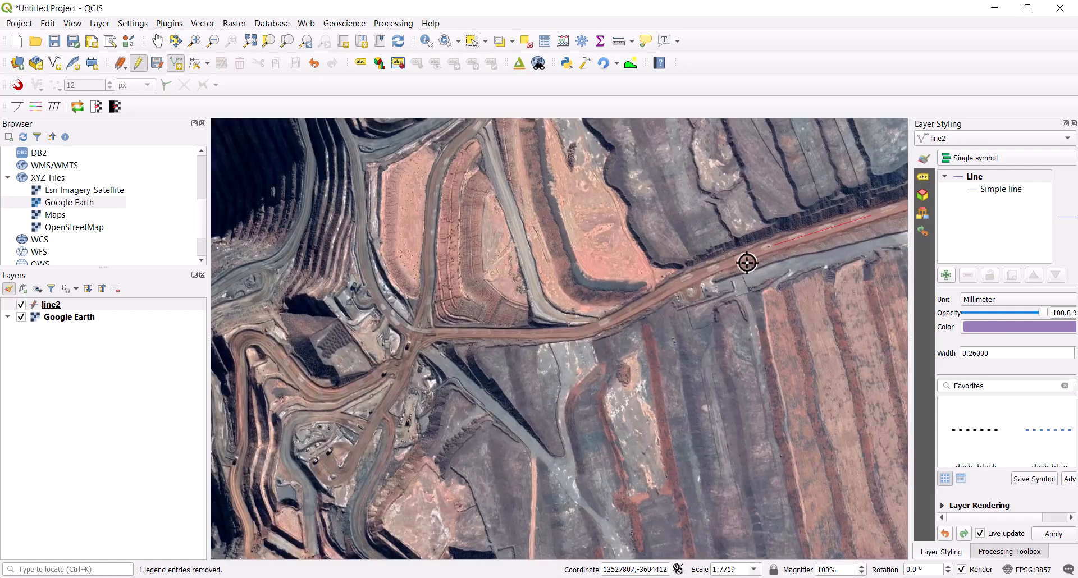
click(701, 282)
click(611, 327)
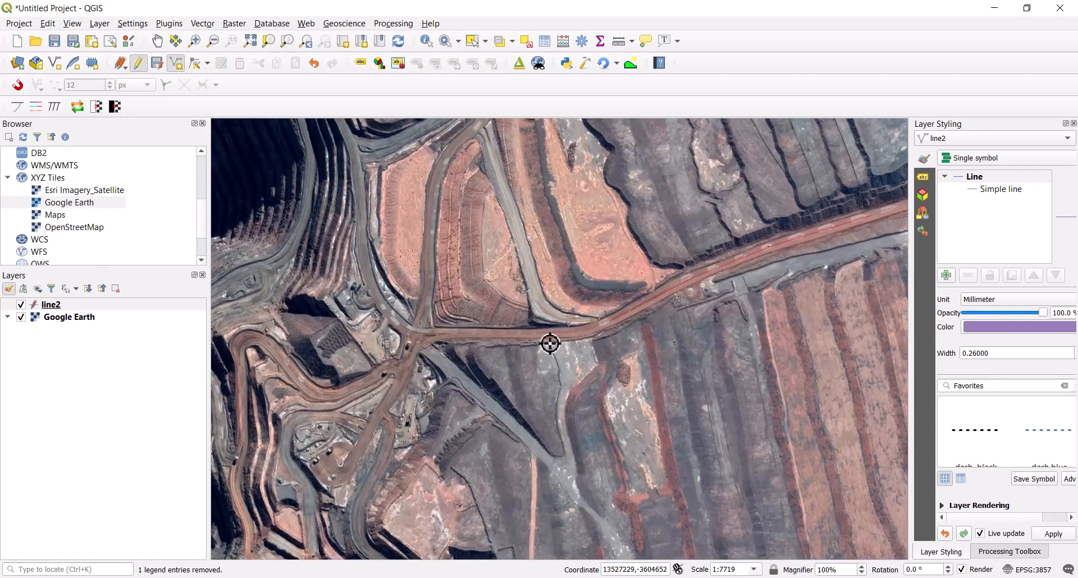
click(422, 333)
click(389, 315)
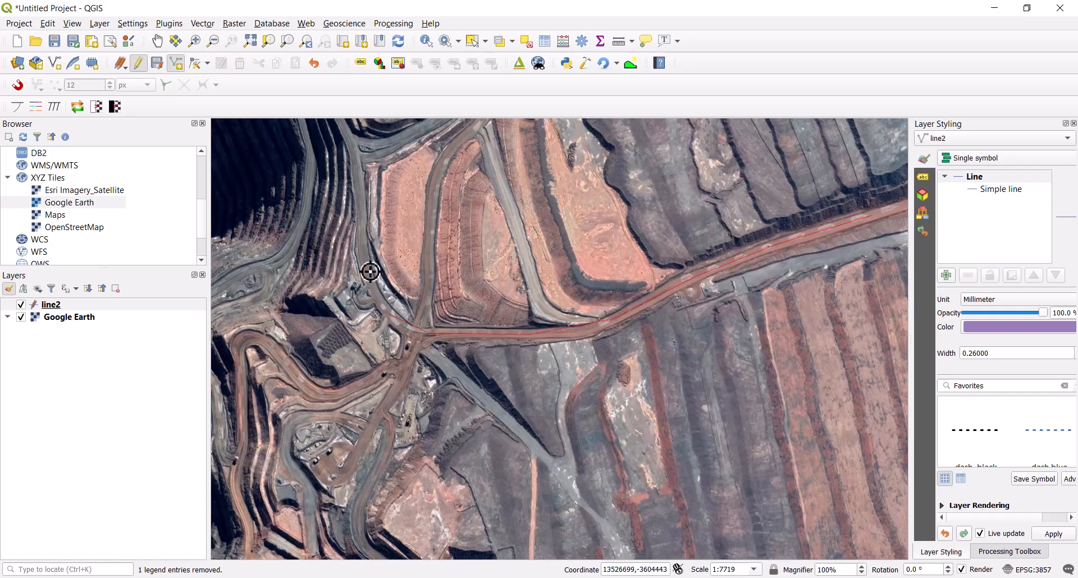
click(365, 262)
click(361, 161)
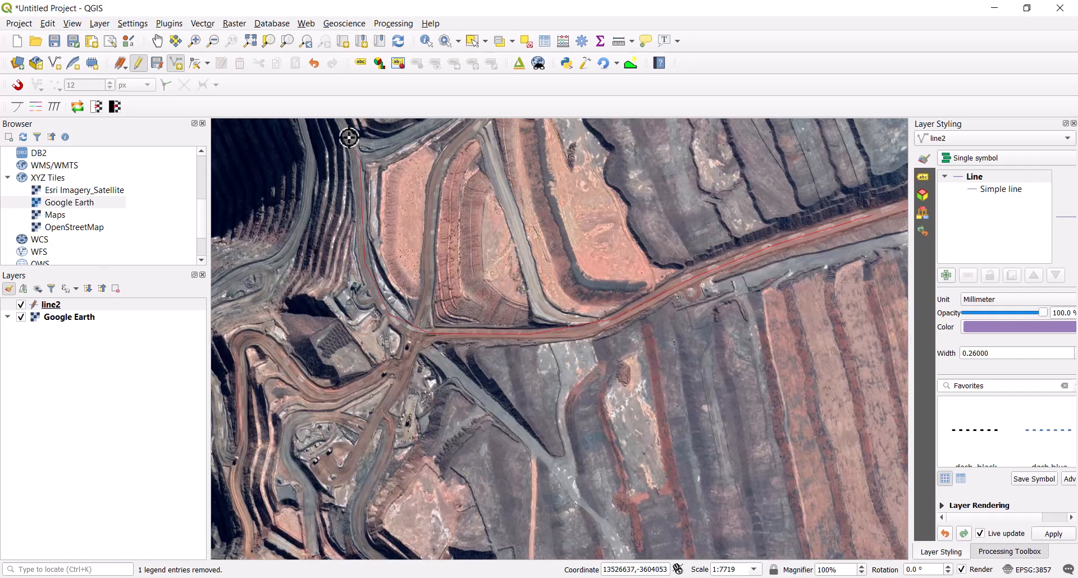
right_click(351, 146)
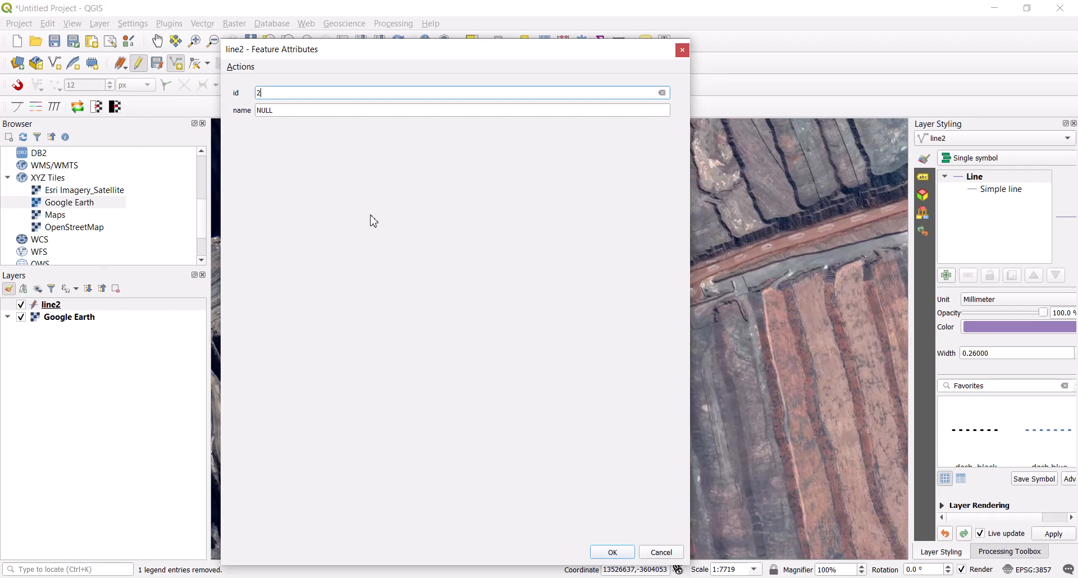
- Name the second road line, id 2, "Road2" and accept its attributes
key(Tab)
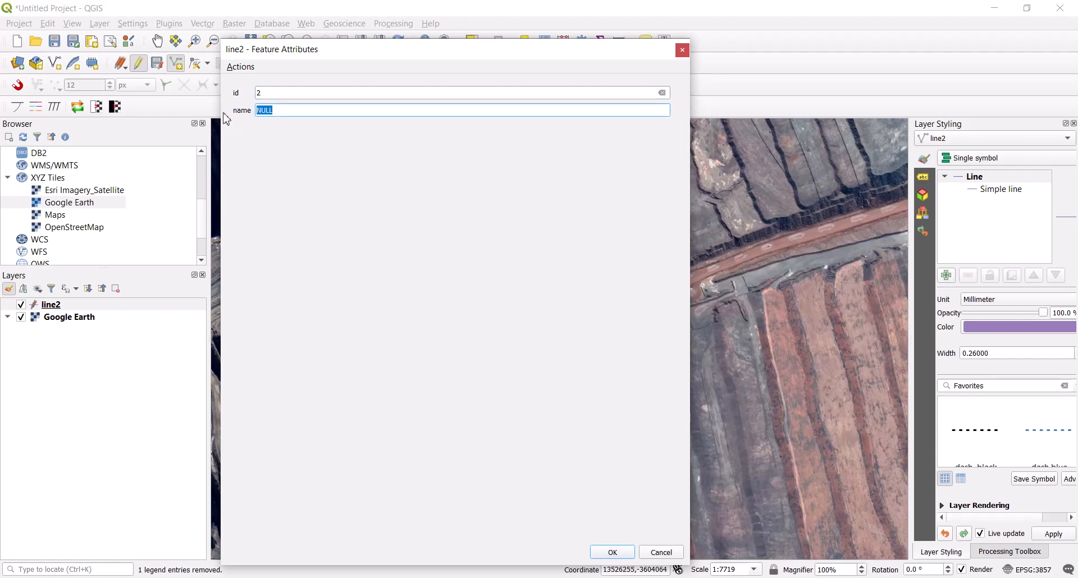
text(Road2)
click(618, 551)
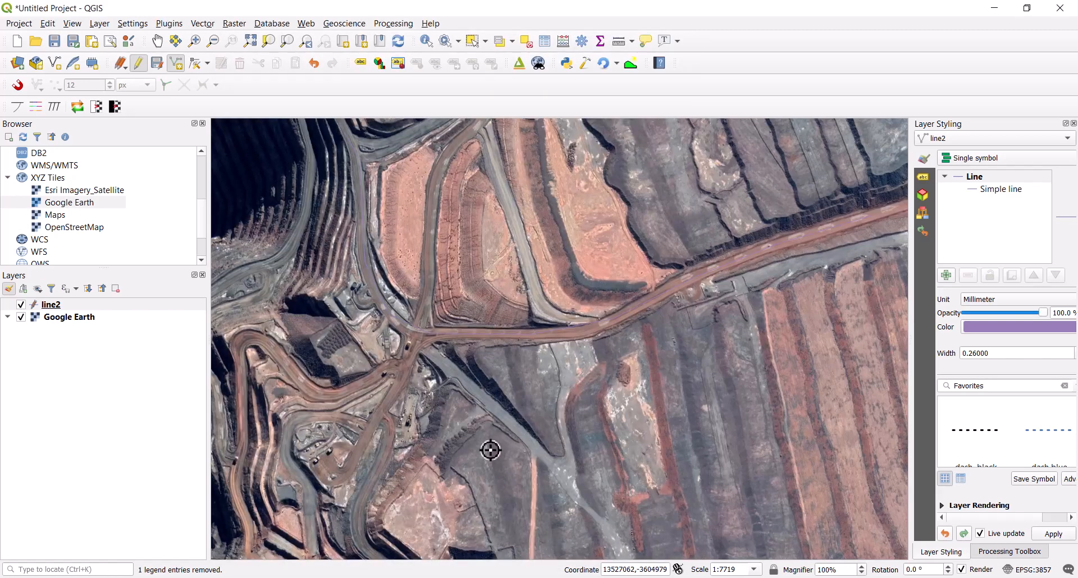
- Open the attribute table of the line2 layer and review the id and name of its road features
click(52, 310)
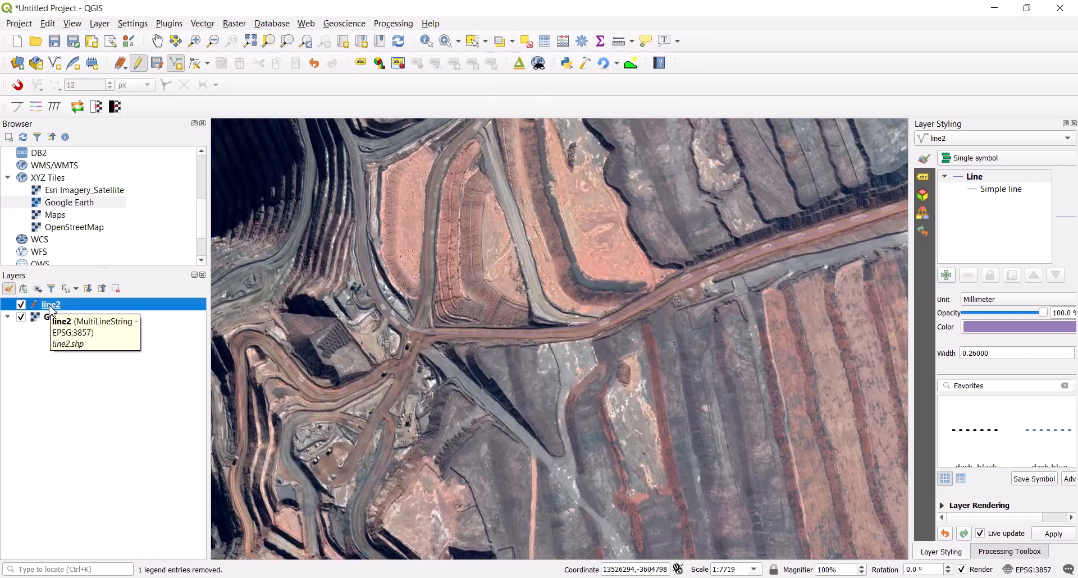
right_click(52, 308)
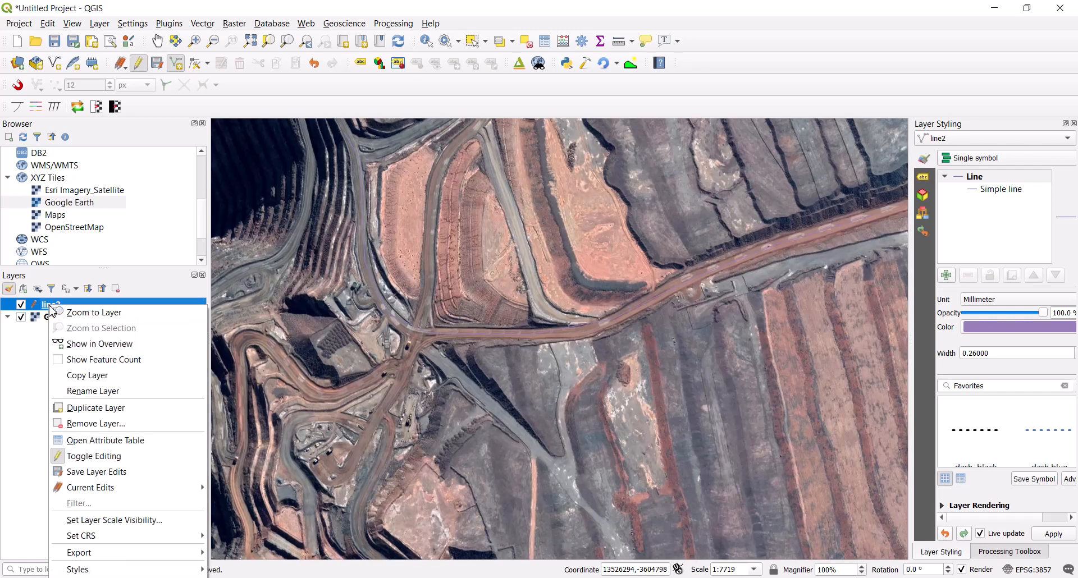
click(116, 441)
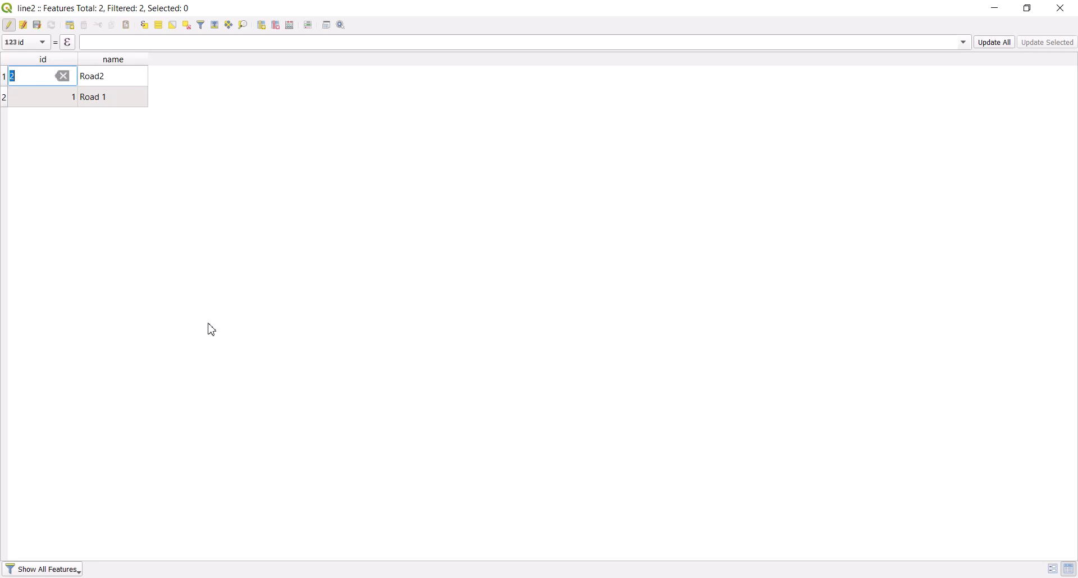
key(Return)
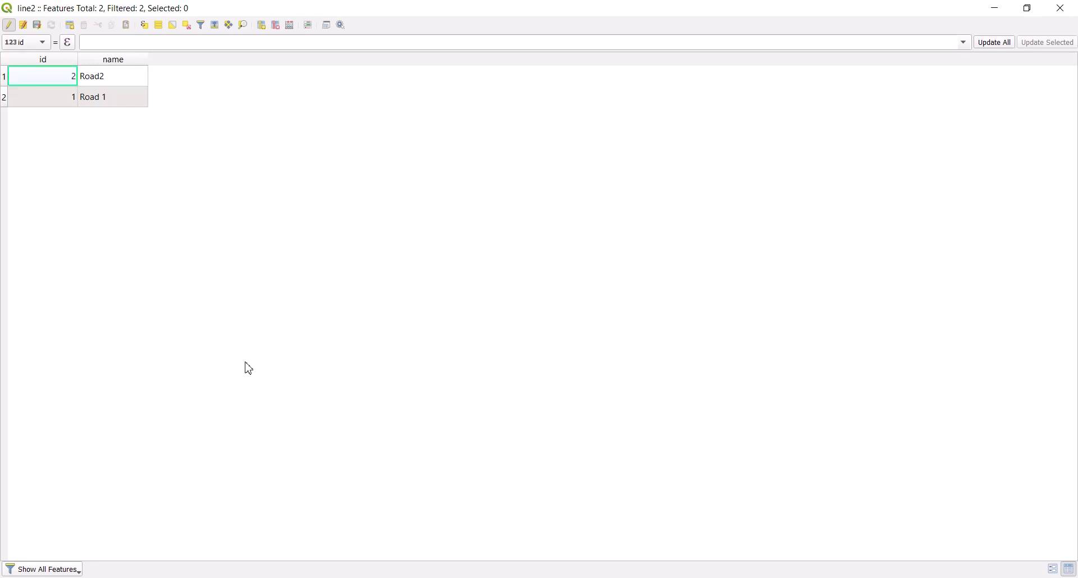
- Select the Road 1 record in the attribute table, minimize the table and examine the selected line on the map
click(6, 99)
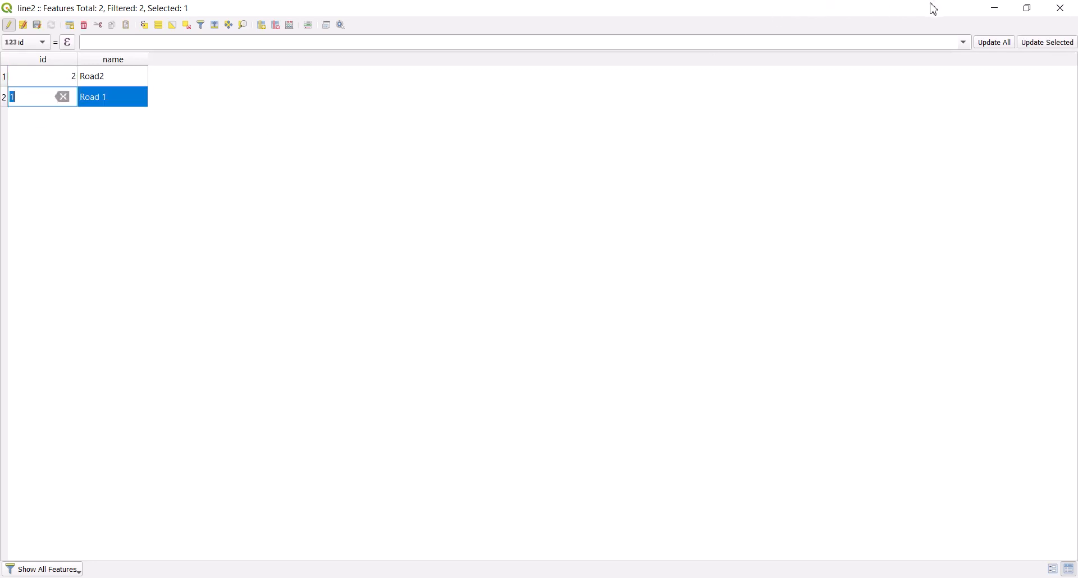
click(994, 8)
scroll(530, 353, down, 2)
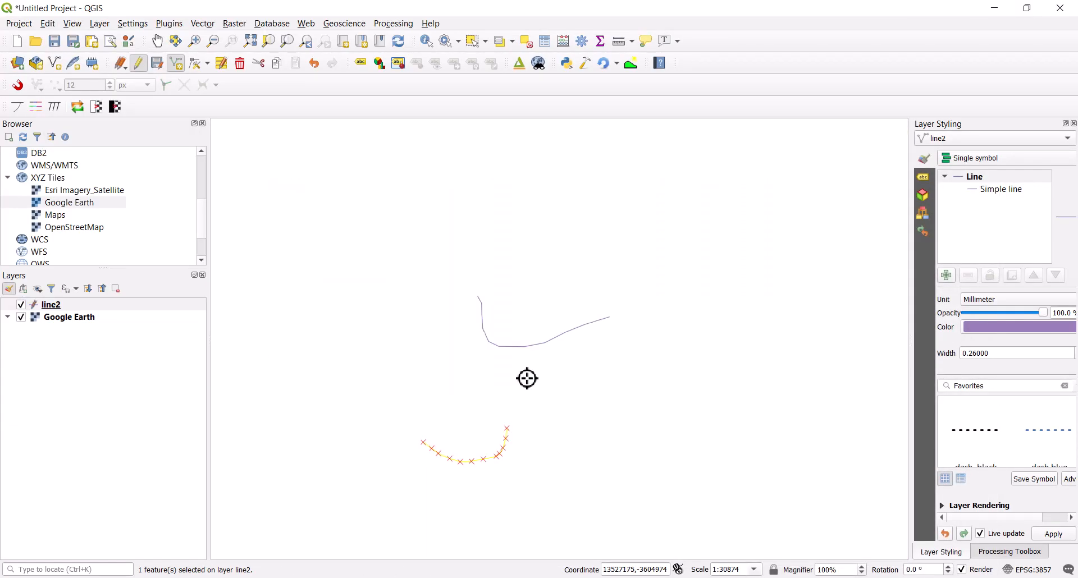
drag(492, 470, 486, 388)
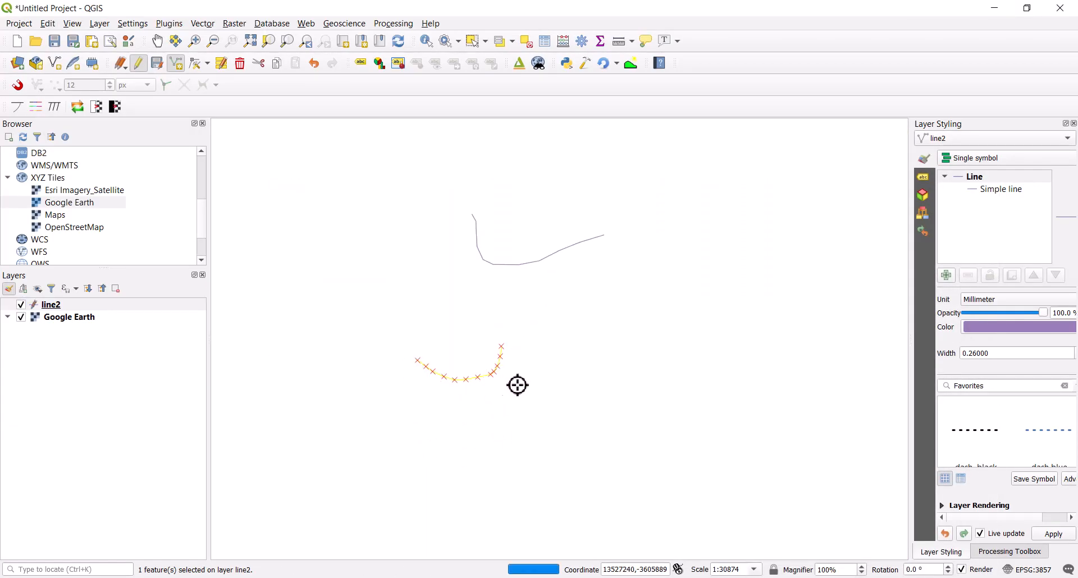
scroll(504, 383, up, 3)
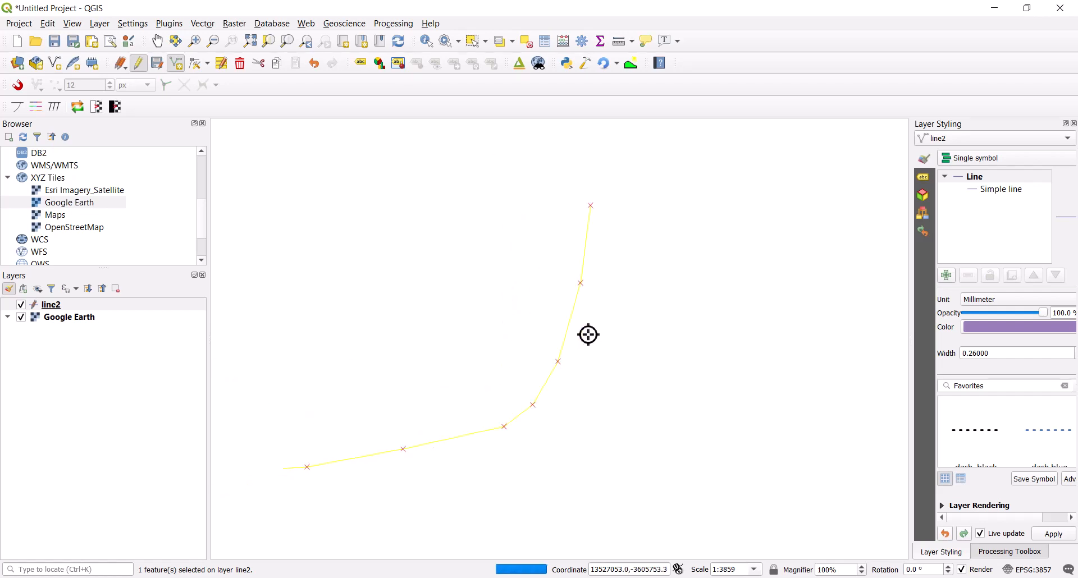
- Reshape the southern road line in line2 with the Vertex Tool, repositioning the two vertices at its eastern bend
scroll(581, 330, down, 1)
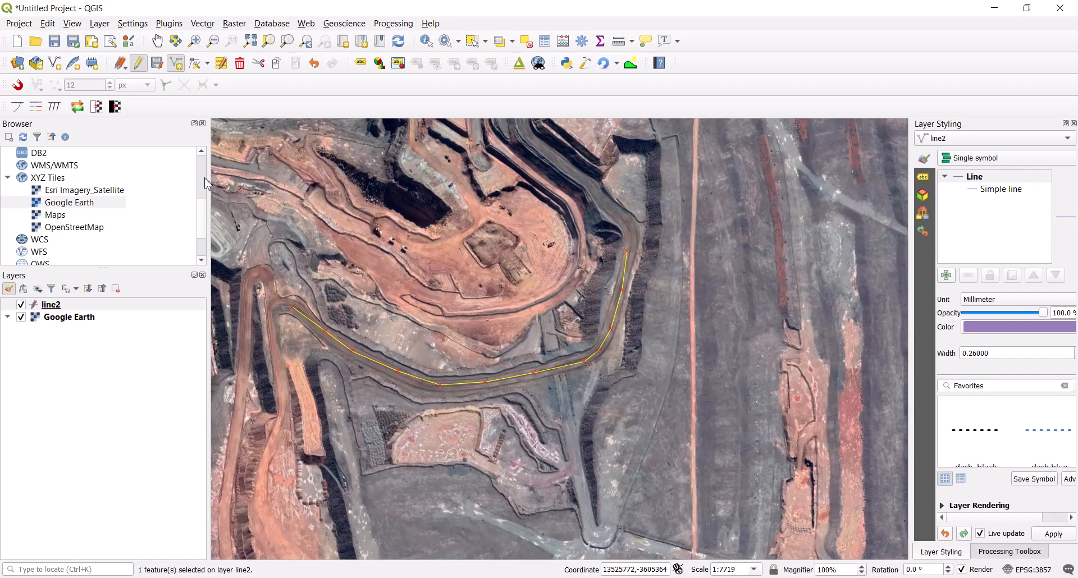
drag(603, 332, 570, 322)
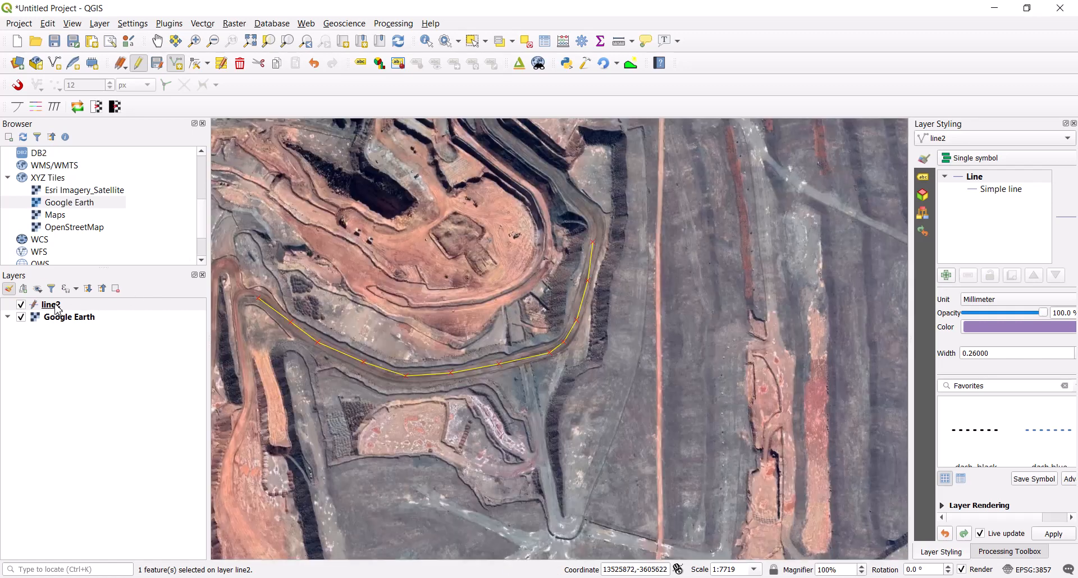
click(55, 305)
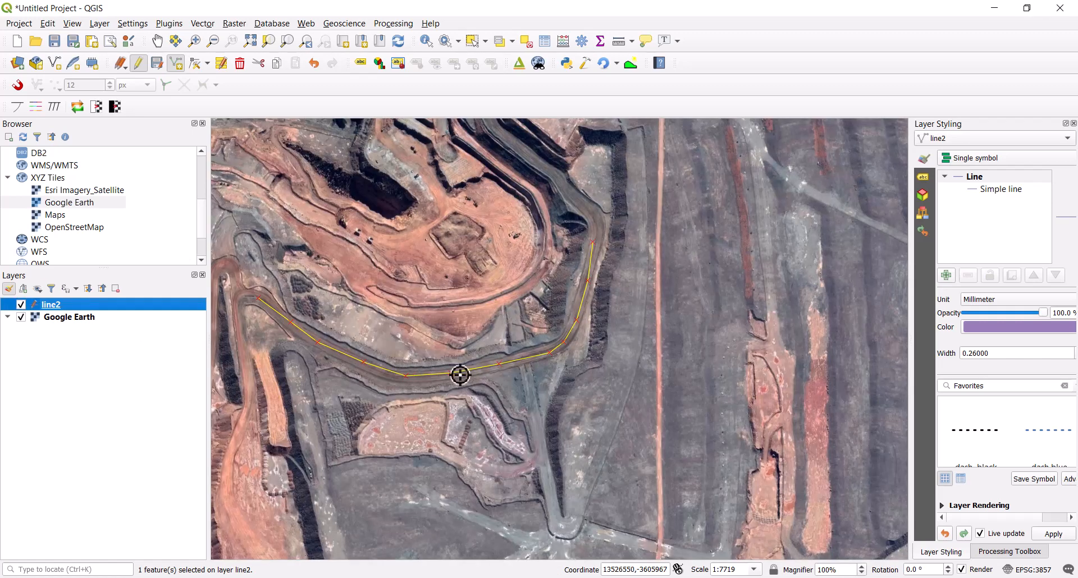
click(207, 67)
click(205, 77)
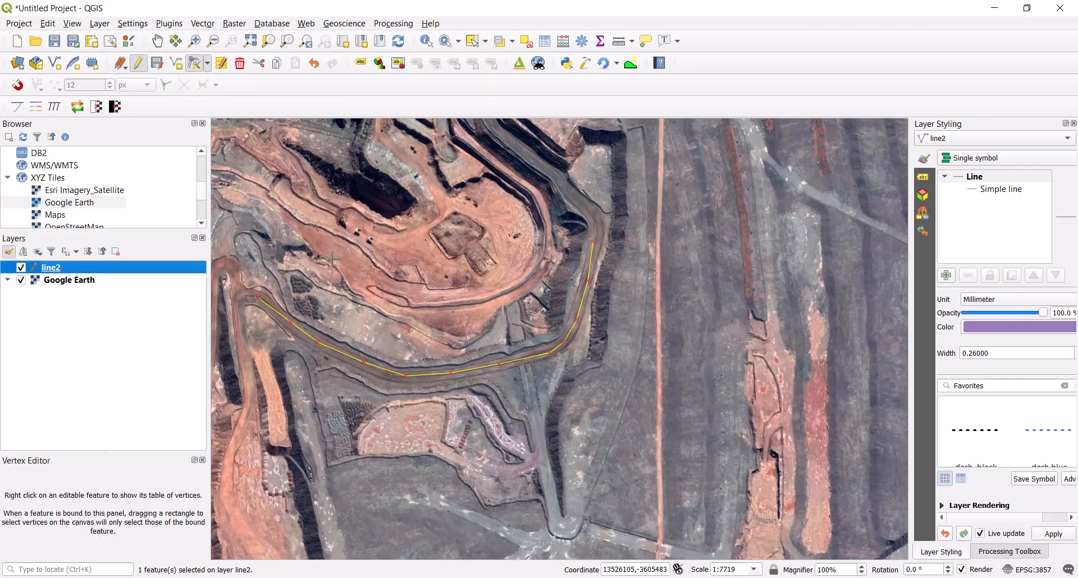
click(550, 353)
click(549, 375)
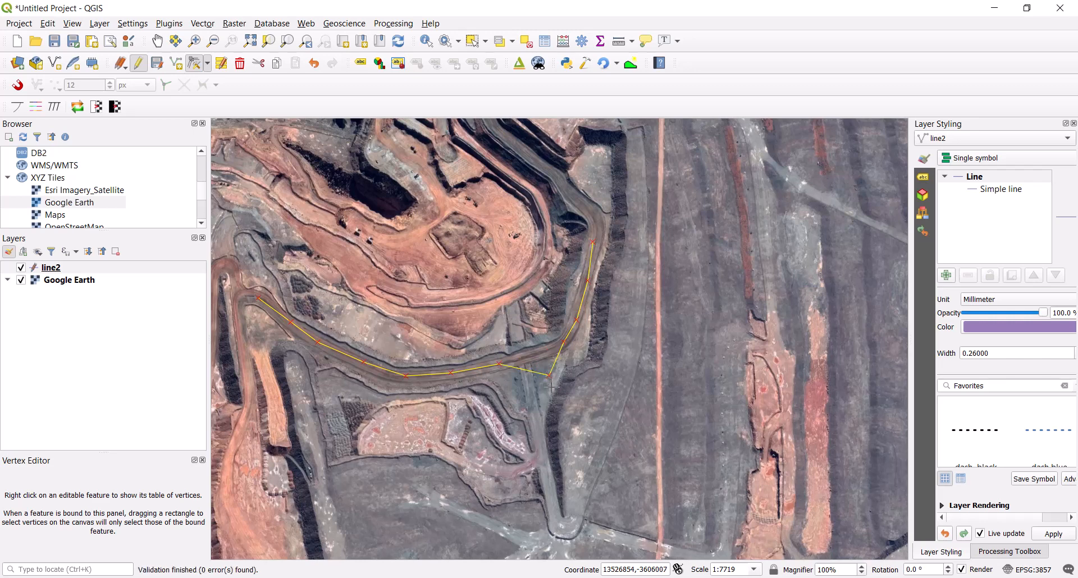
click(563, 341)
click(586, 354)
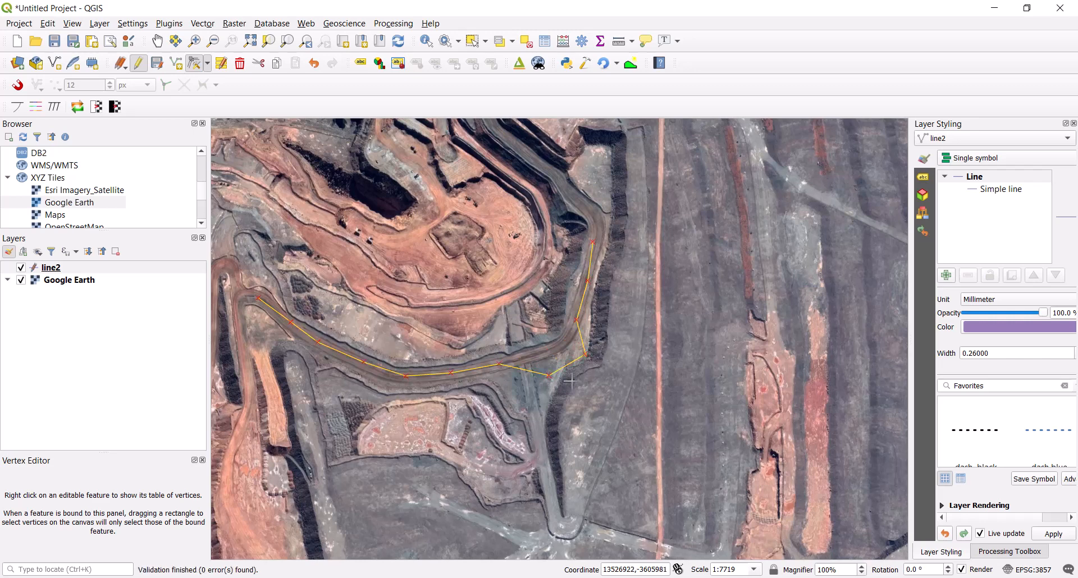
click(537, 358)
- Stop editing line2 with its changes saved, and deselect all features
click(137, 65)
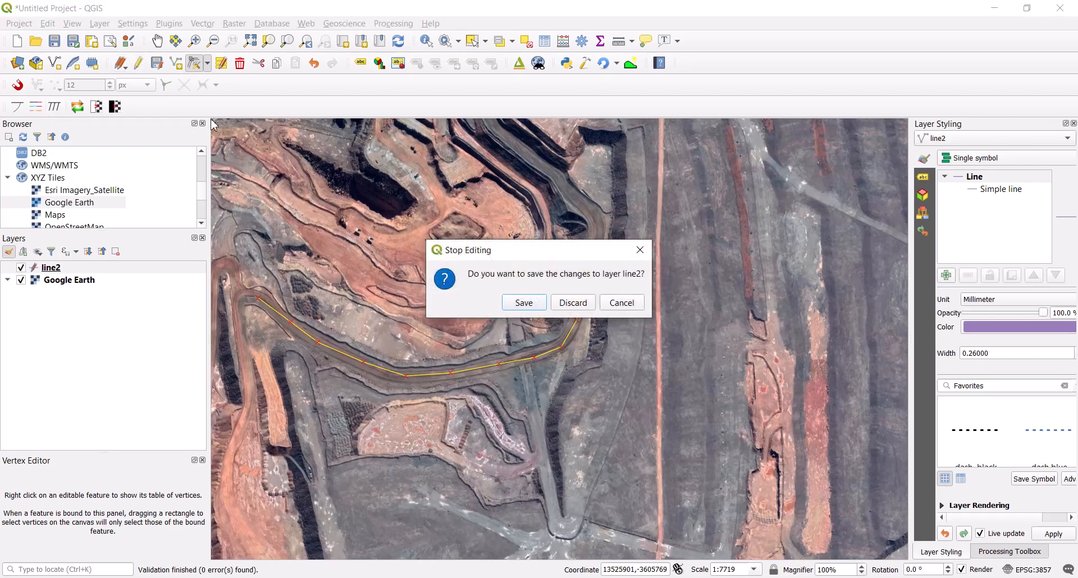
click(524, 303)
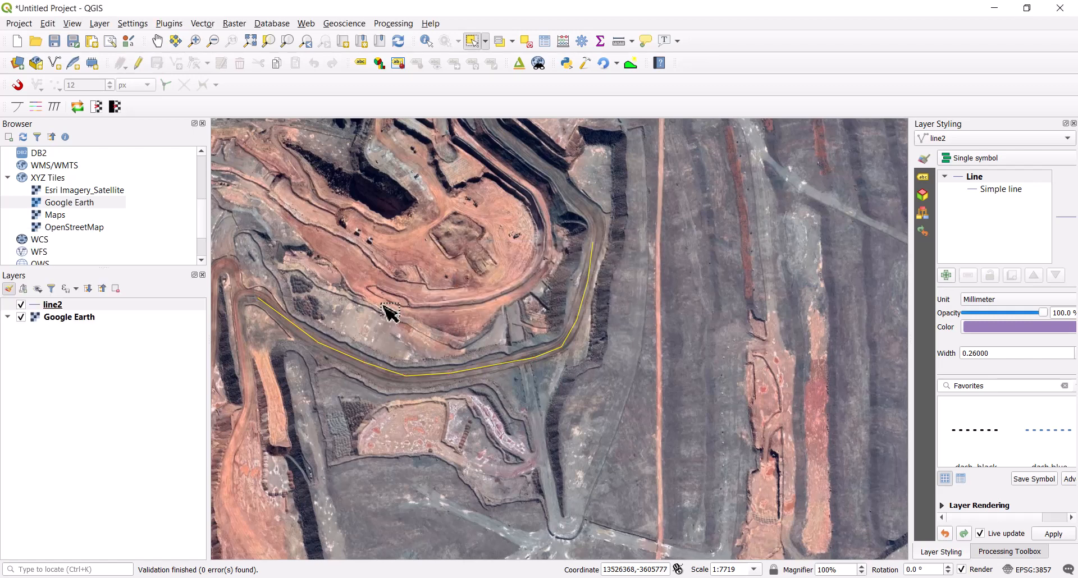
drag(496, 278, 500, 310)
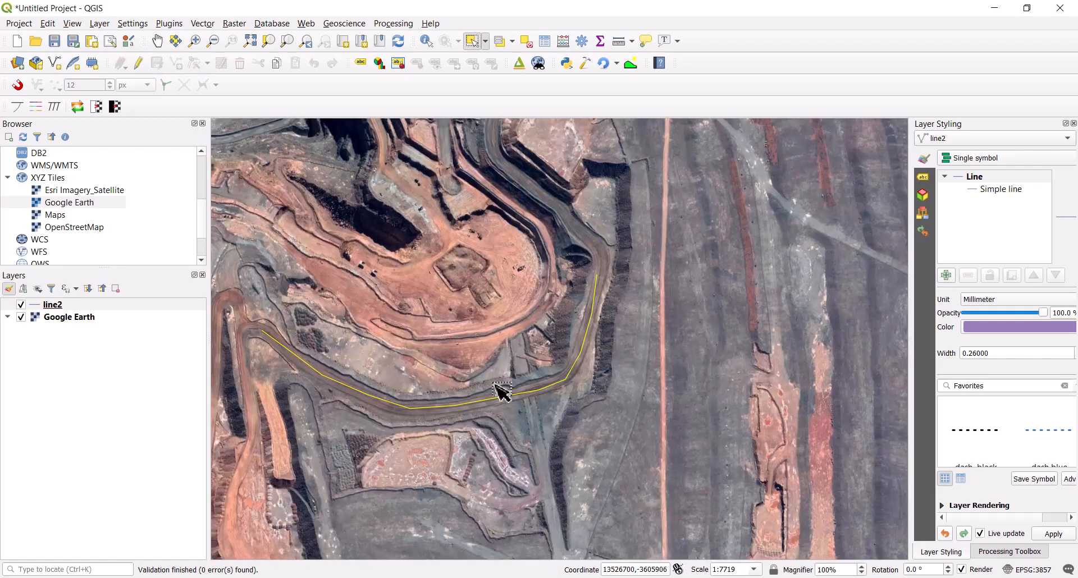
scroll(360, 354, down, 1)
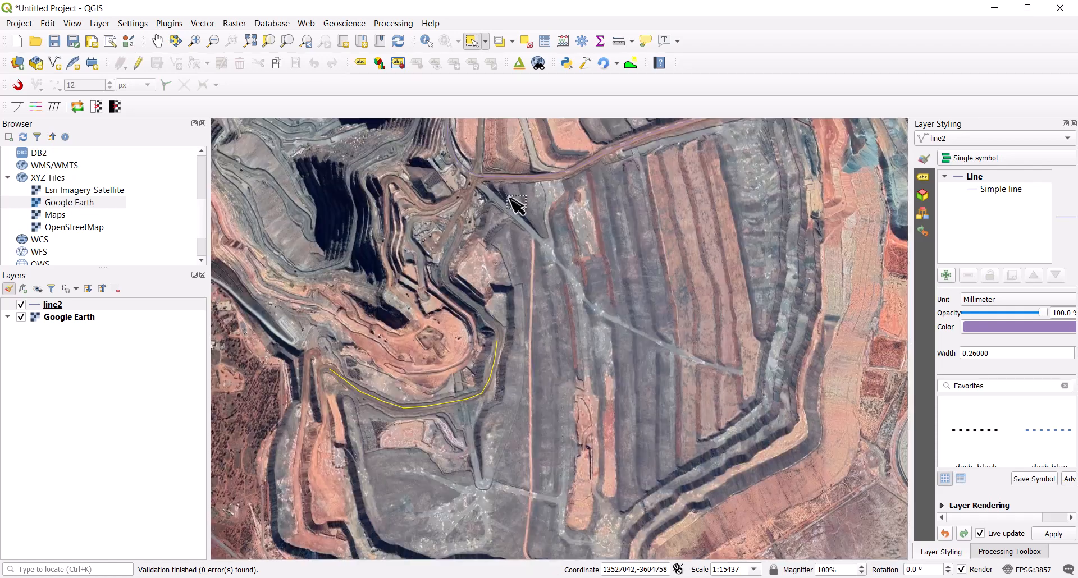
click(527, 46)
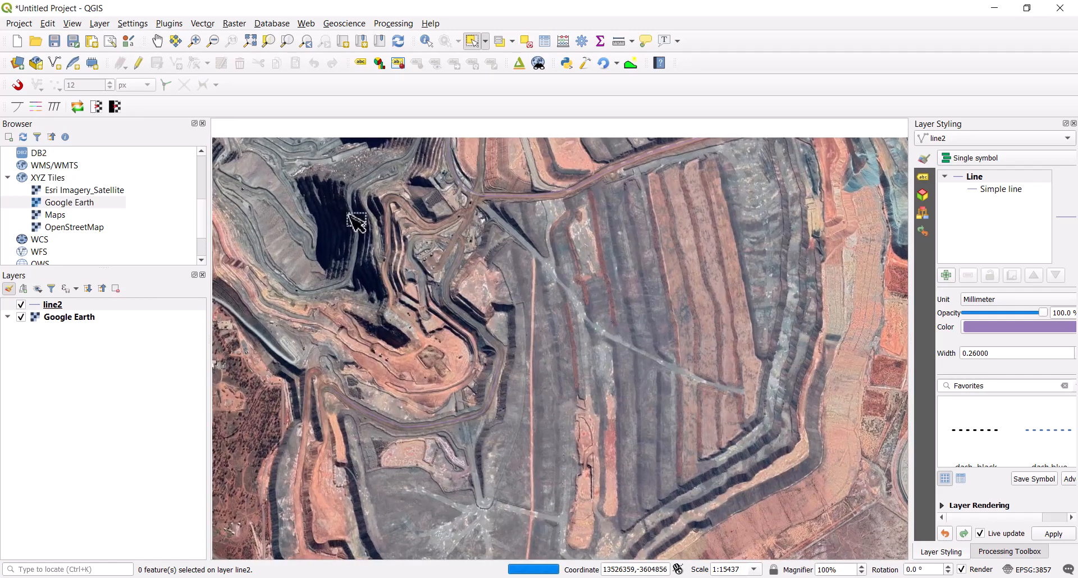
- Create a temporary scratch layer named "ploygon" with geometry type Polygon / CurvePolygon and CRS EPSG:3857
click(99, 24)
mouse_move(230, 75)
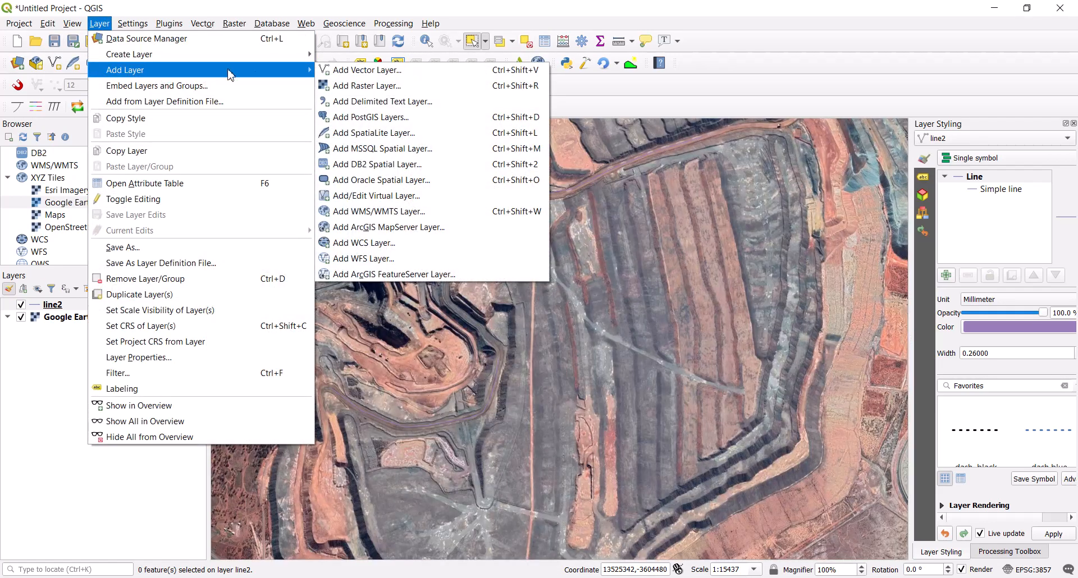
mouse_move(247, 55)
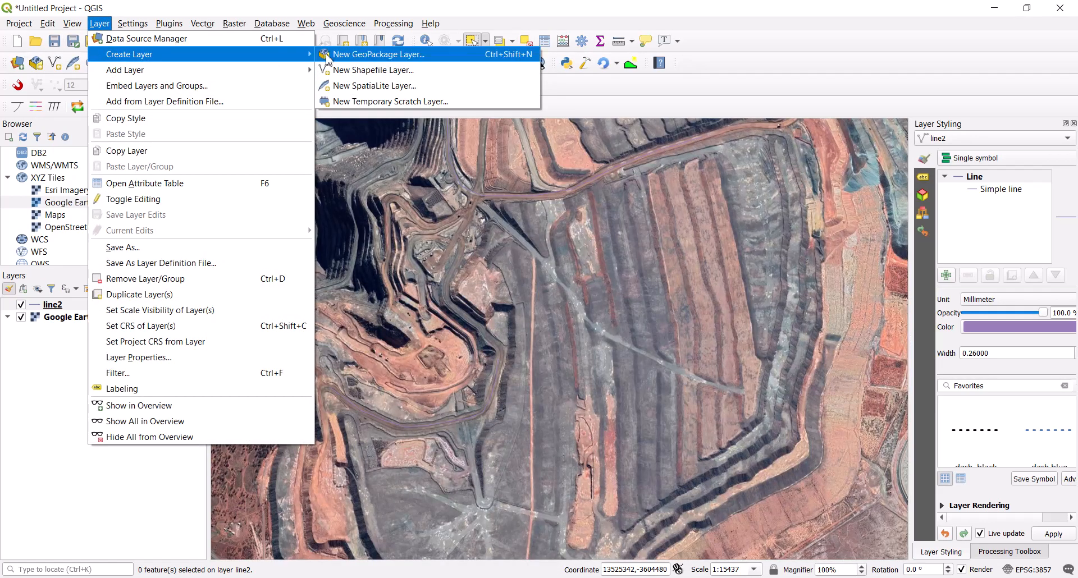
click(361, 102)
click(446, 199)
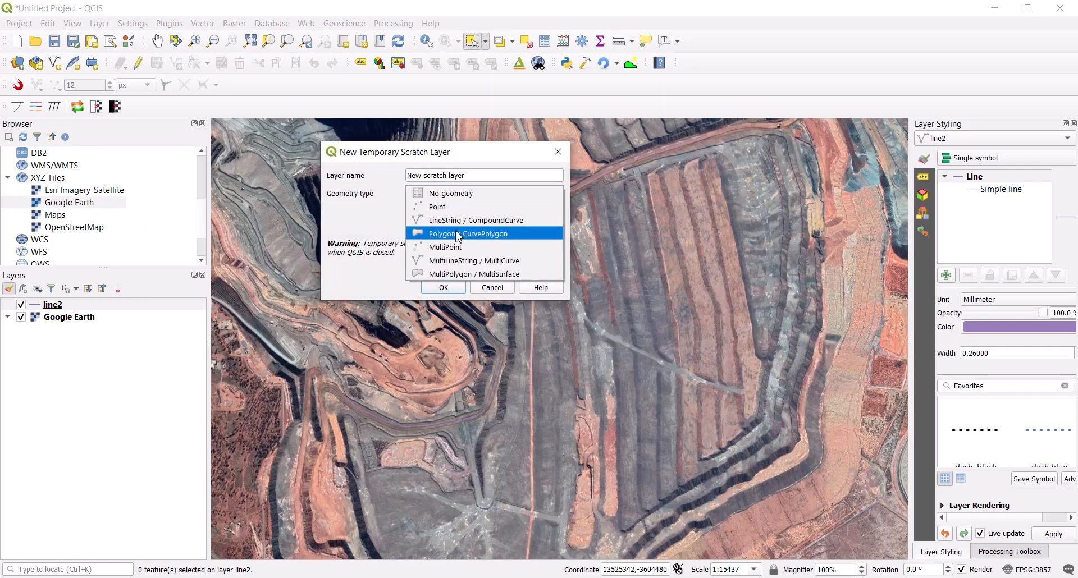
click(459, 235)
drag(488, 173, 344, 178)
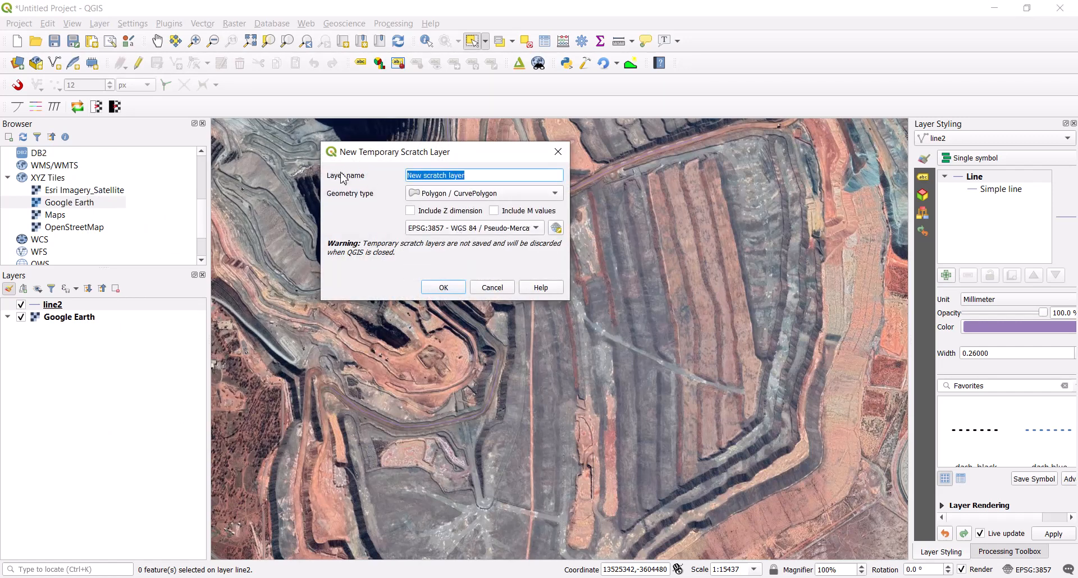
text(ploygon)
click(447, 287)
- Digitize a polygon in the ploygon layer around the pale flat area northwest of the road crossing
scroll(422, 329, down, 1)
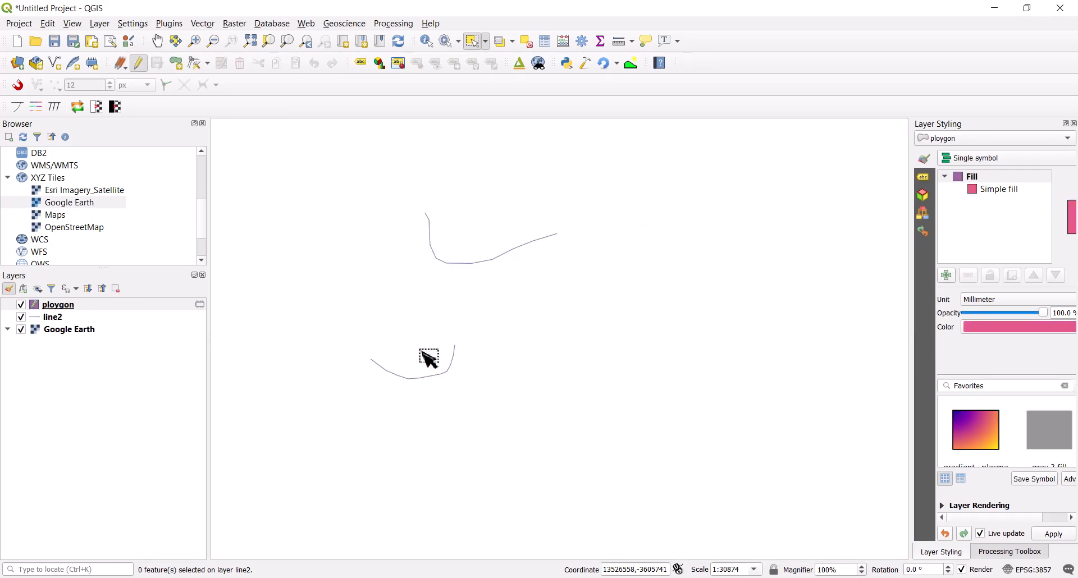
scroll(393, 263, up, 1)
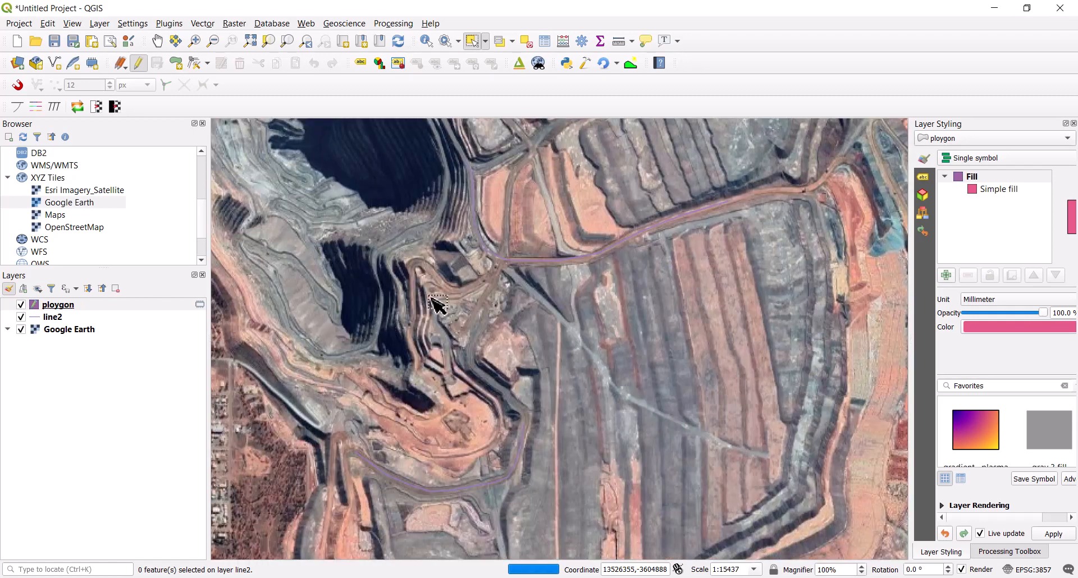
scroll(496, 256, up, 1)
drag(513, 255, 479, 387)
scroll(480, 358, down, 1)
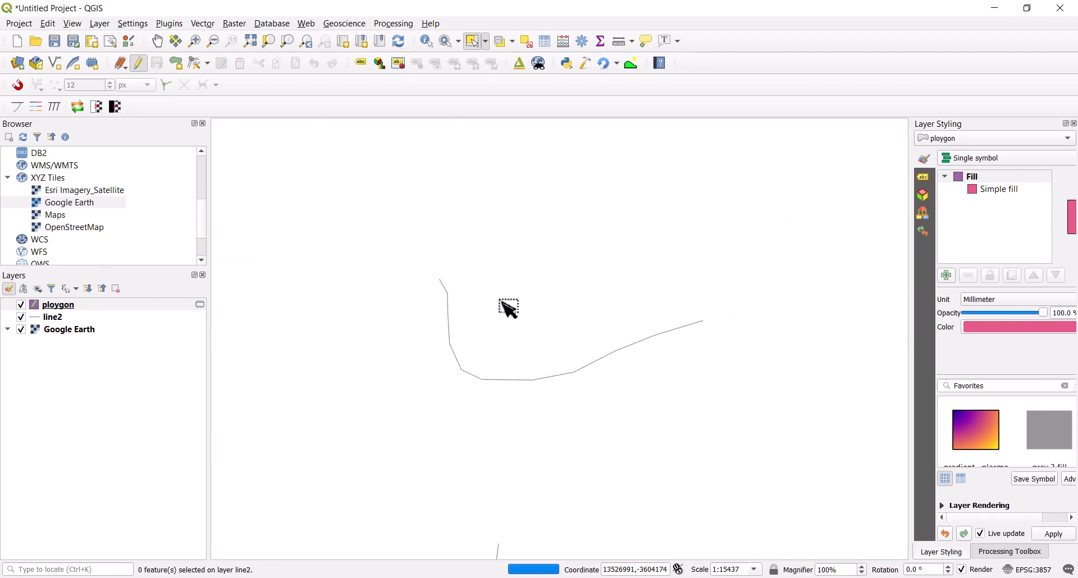
scroll(481, 298, up, 2)
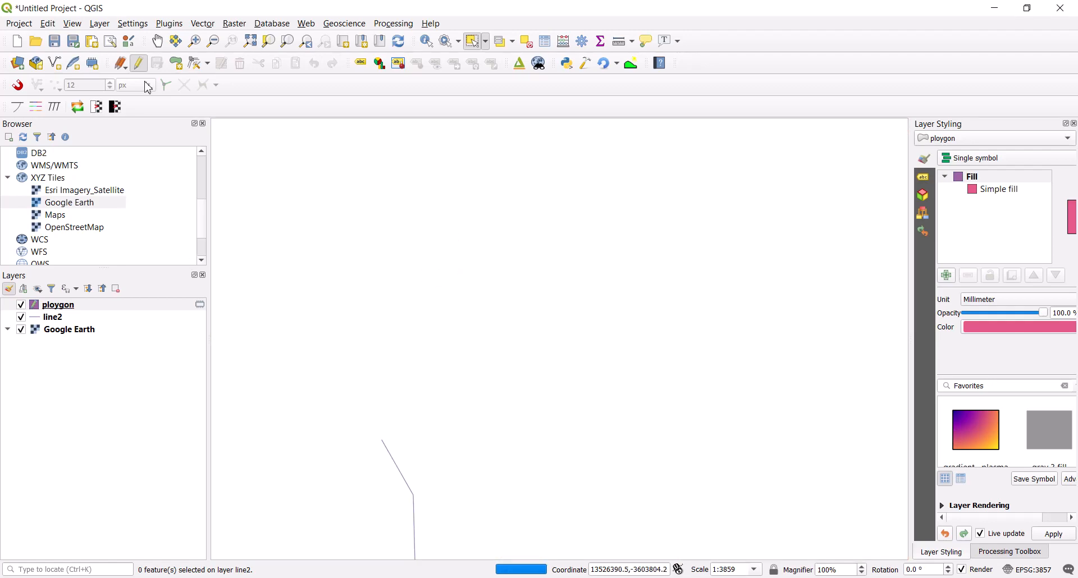
click(176, 63)
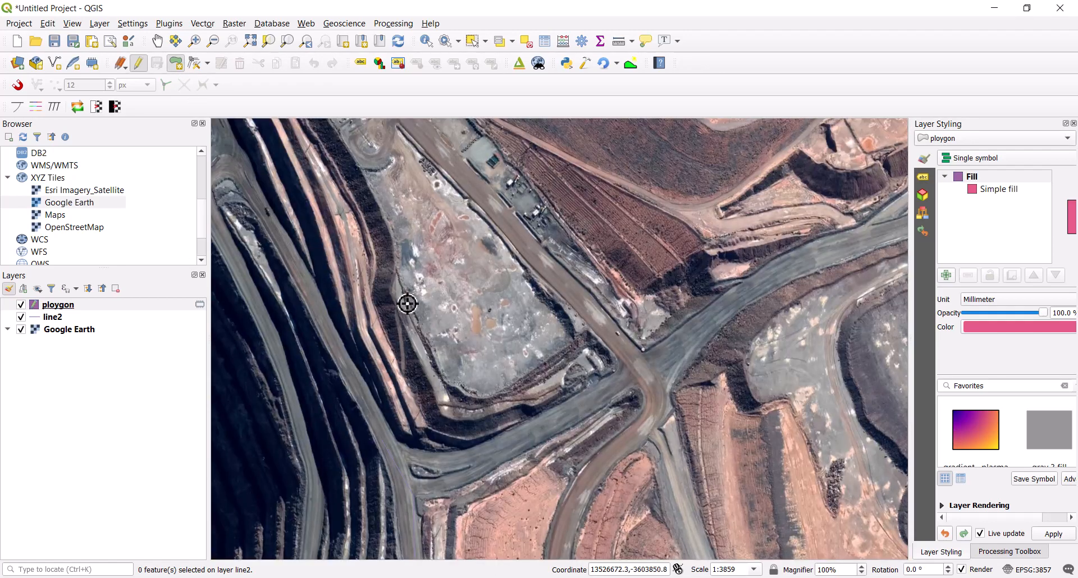
click(447, 417)
click(558, 385)
click(582, 349)
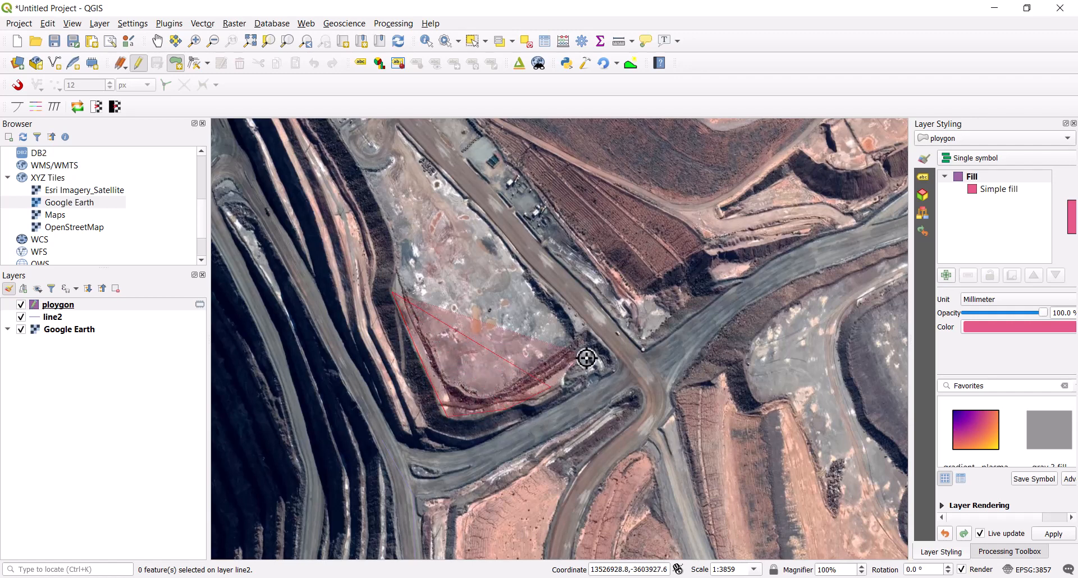
click(569, 308)
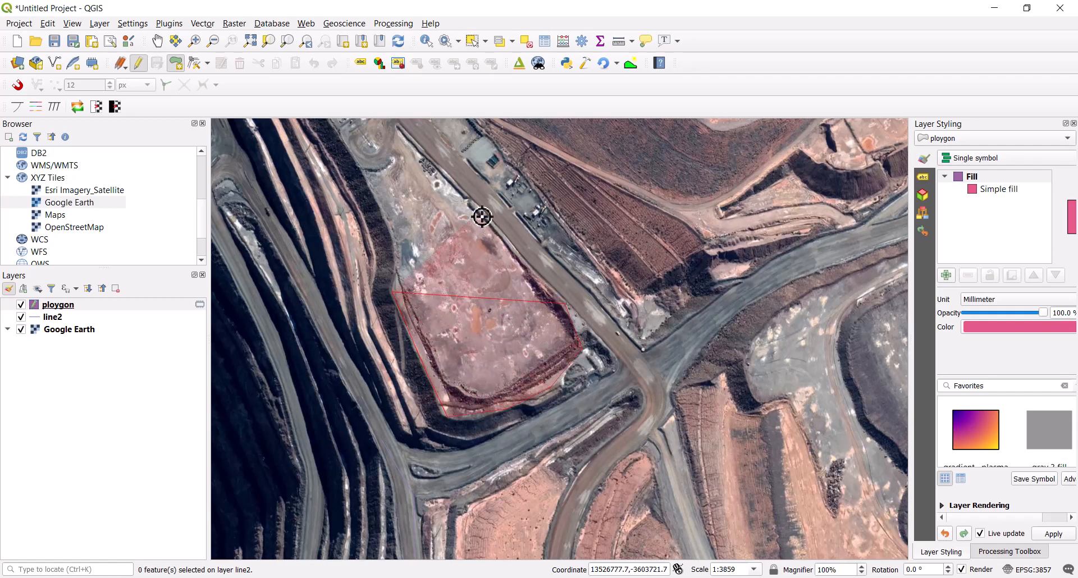
click(399, 129)
click(390, 164)
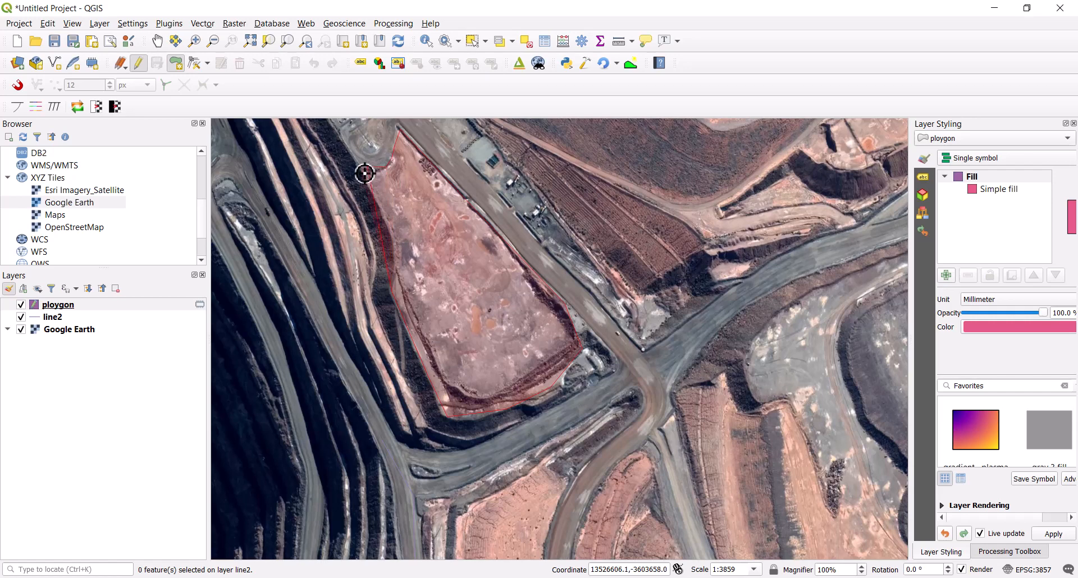
click(363, 168)
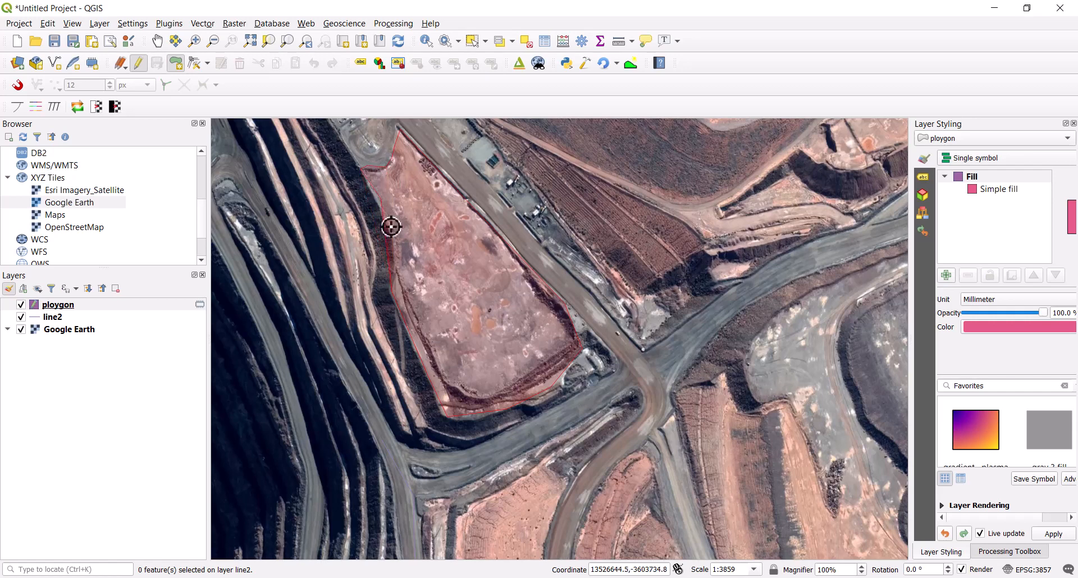
right_click(400, 282)
- Stop editing the ploygon layer and save its changes
scroll(467, 353, down, 1)
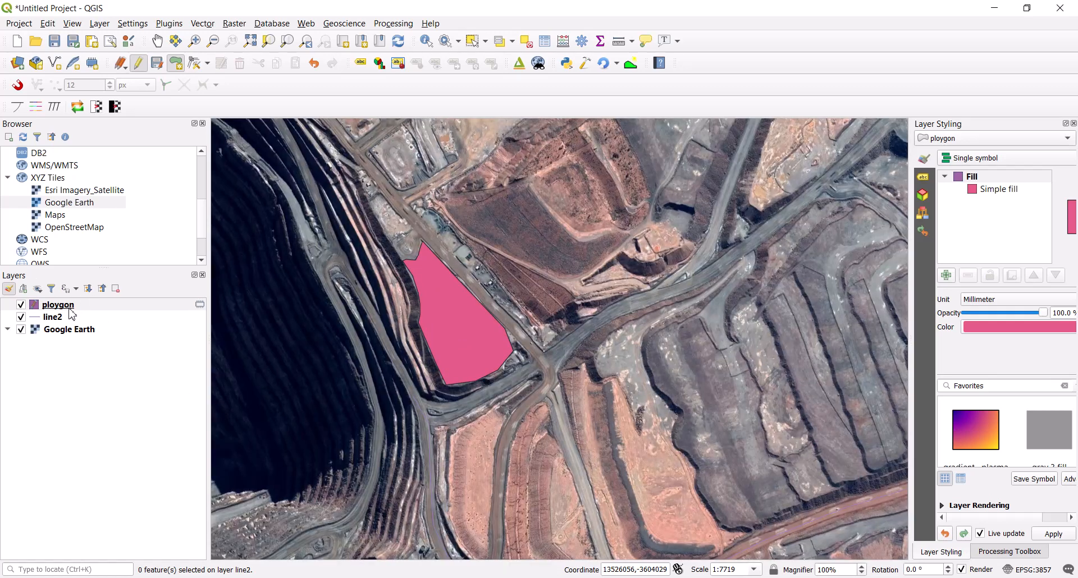
click(138, 64)
click(529, 304)
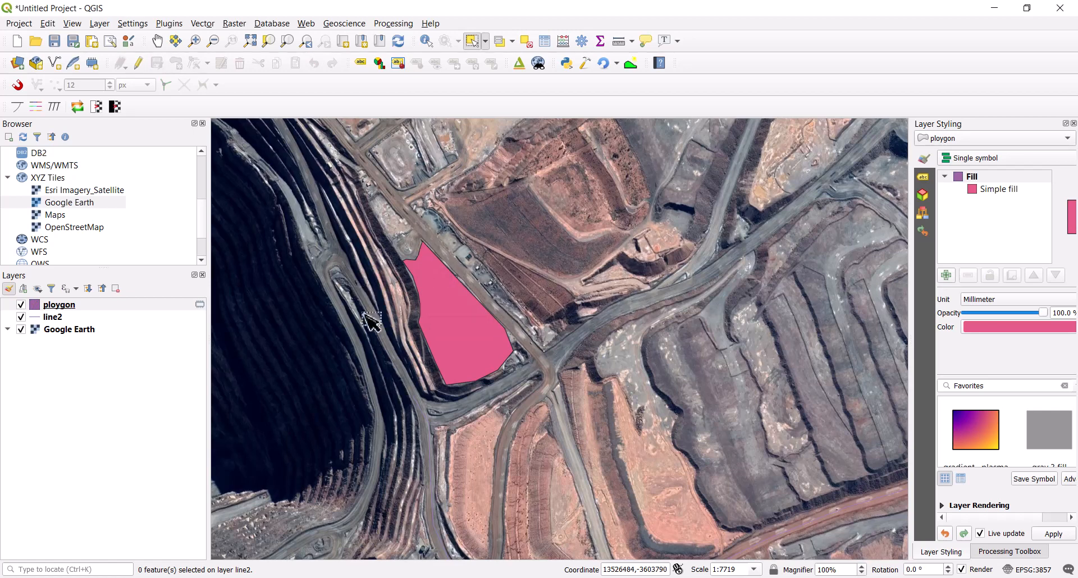
- Check the temporary scratch layer indicator of the ploygon layer and examine the digitized area on the map
click(85, 312)
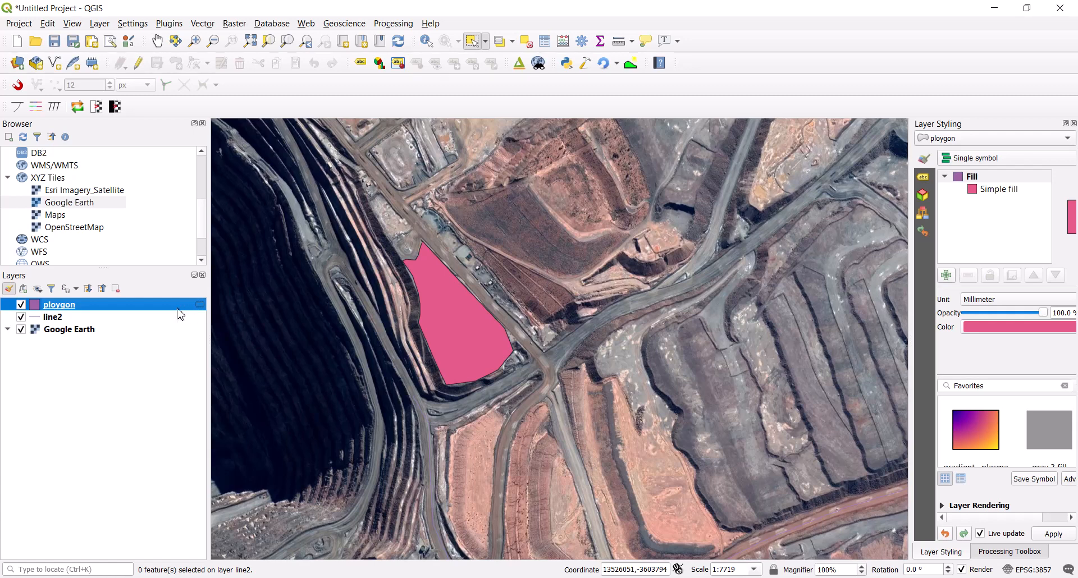
mouse_move(202, 309)
click(121, 349)
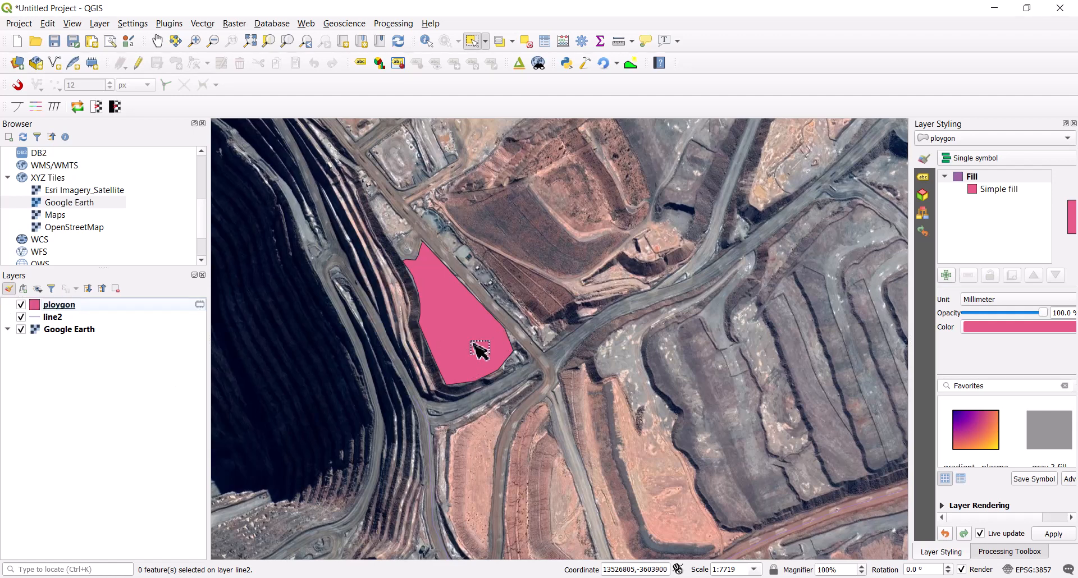
drag(526, 375, 530, 329)
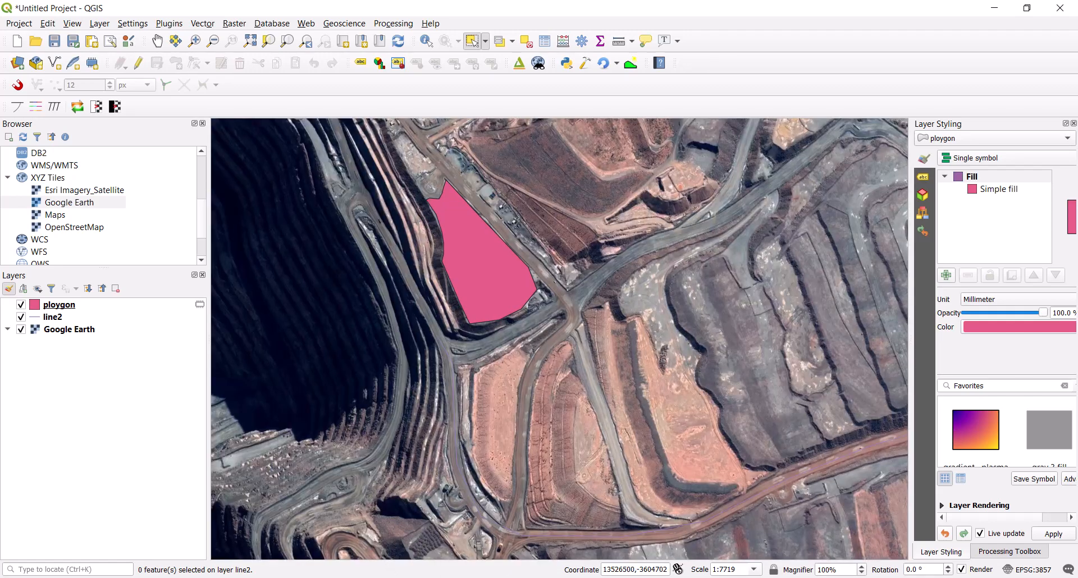
- Close the line2 attribute table, add n16_e121_1arc_v3.tif from the Qgis Training raster folder in File Explorer to the QGIS project, and select its layer
click(357, 577)
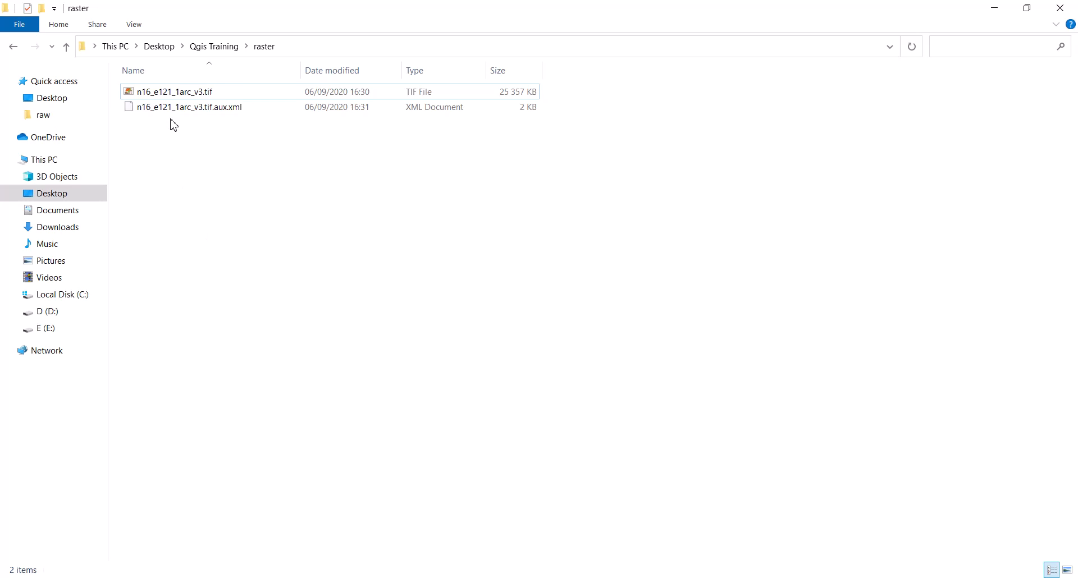
click(169, 97)
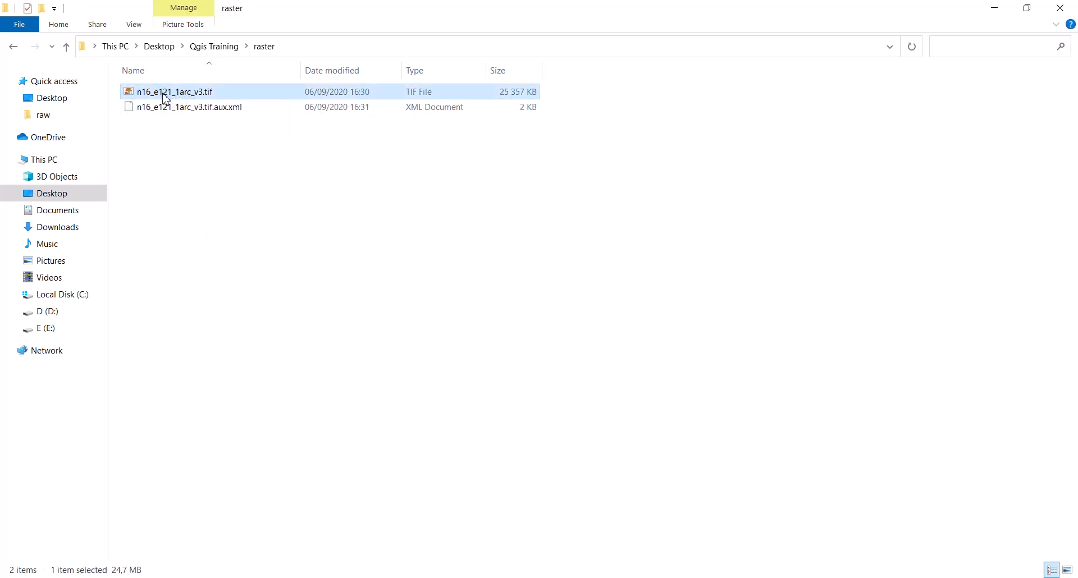
drag(166, 98, 531, 411)
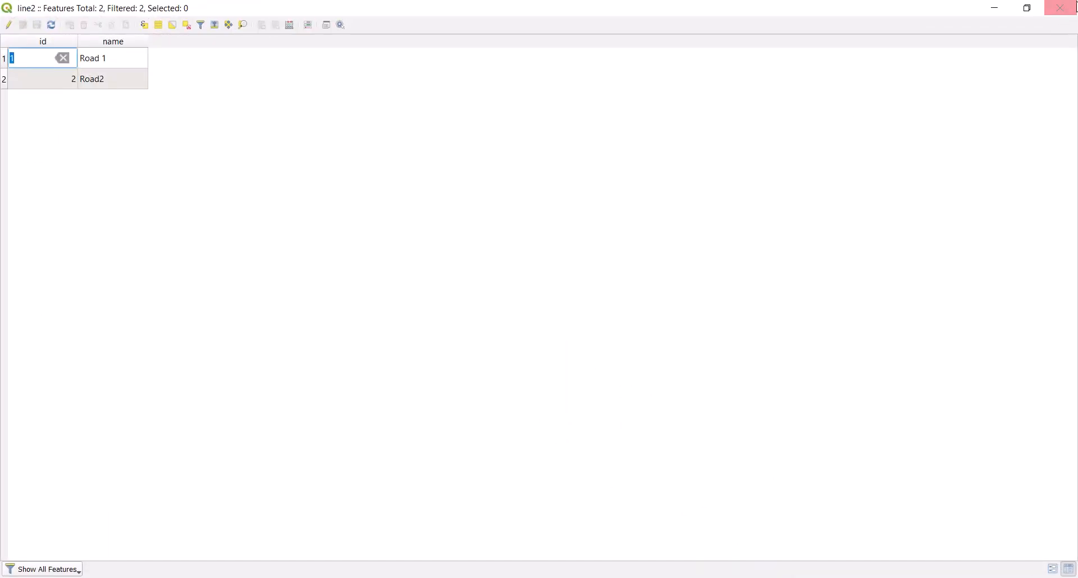
click(1064, 8)
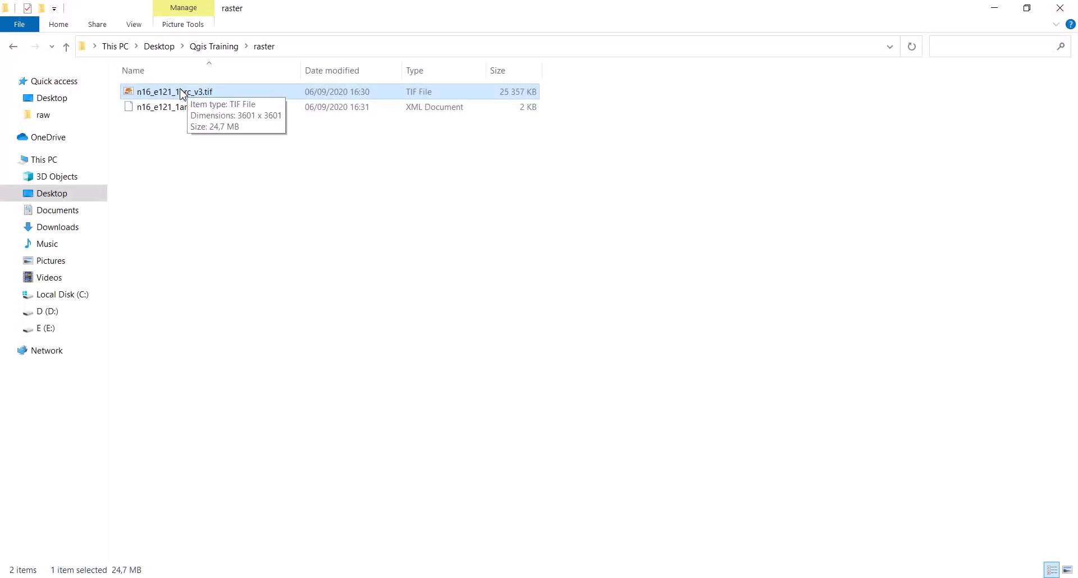
drag(195, 94, 197, 441)
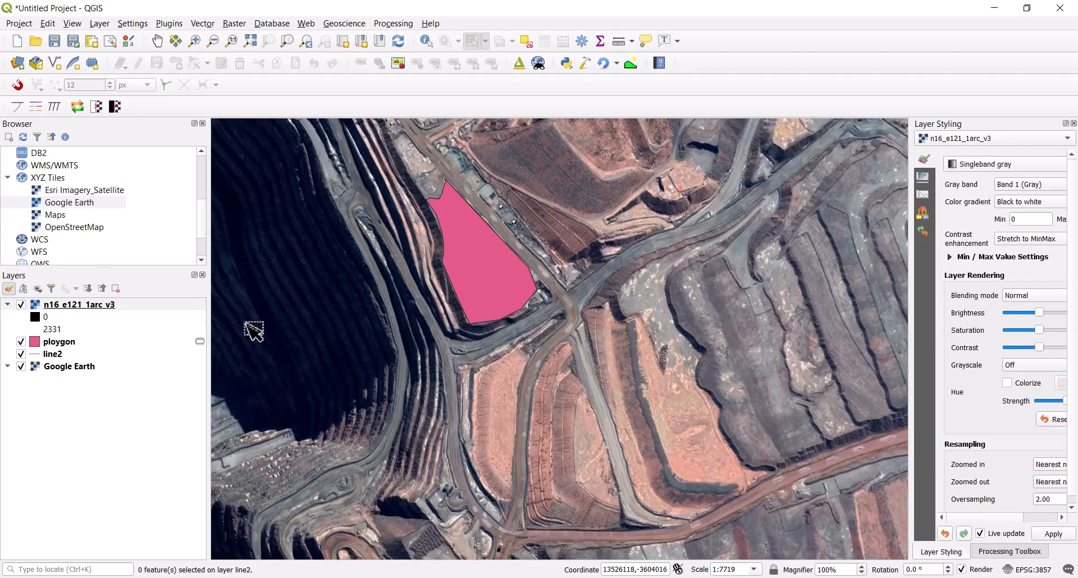
click(58, 311)
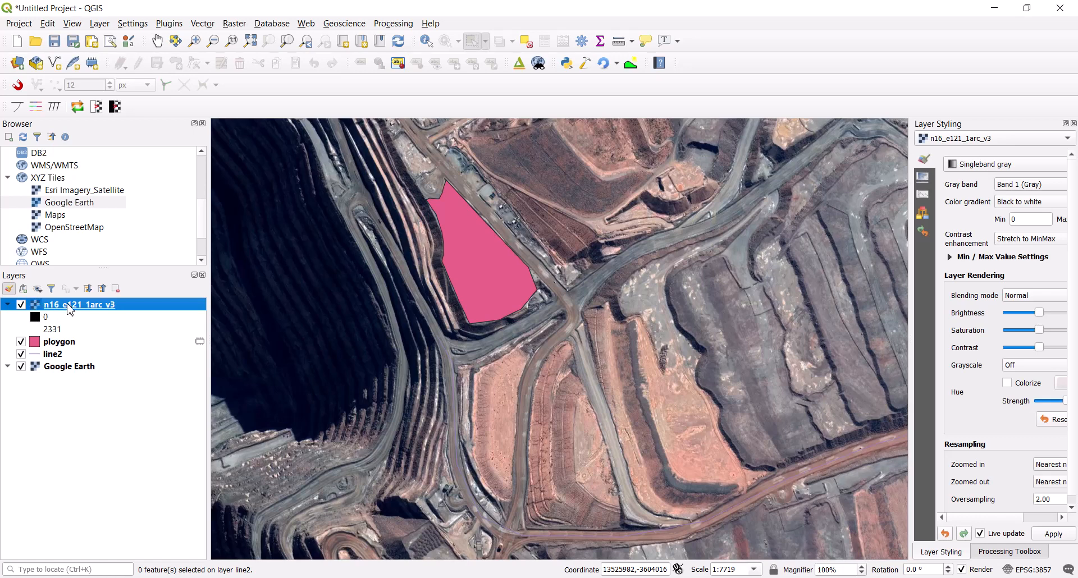
- Zoom to the extent of the n16_e121_1arc_v3 raster layer and examine where it lies on the Google Earth basemap
right_click(70, 309)
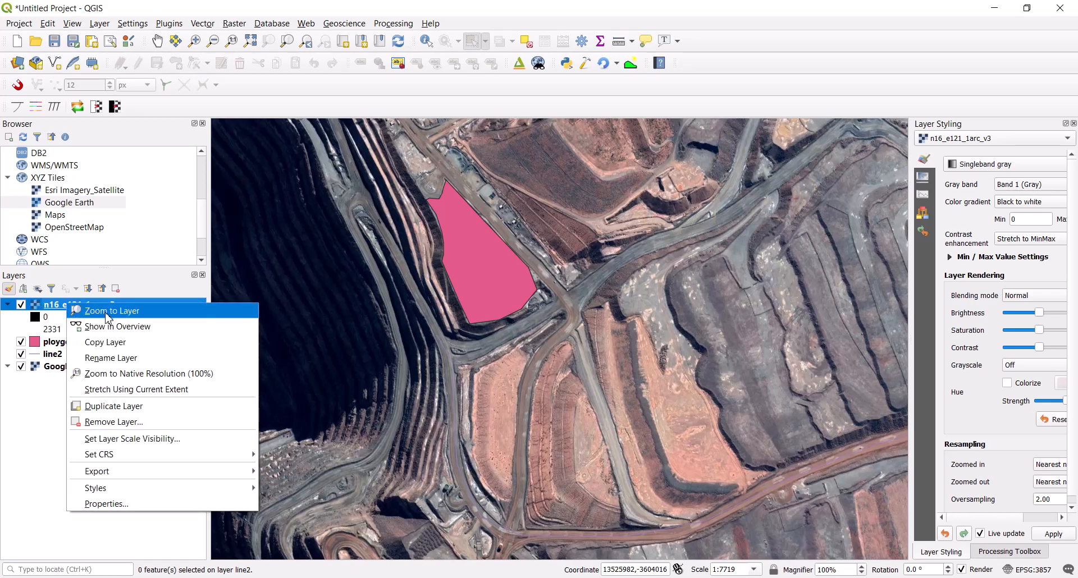
click(133, 312)
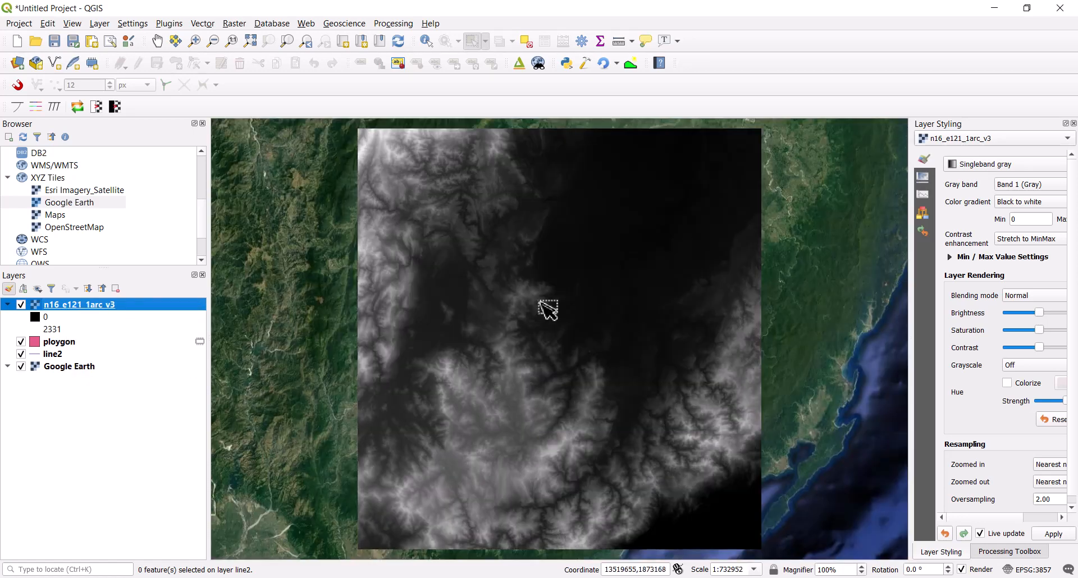
scroll(547, 310, down, 2)
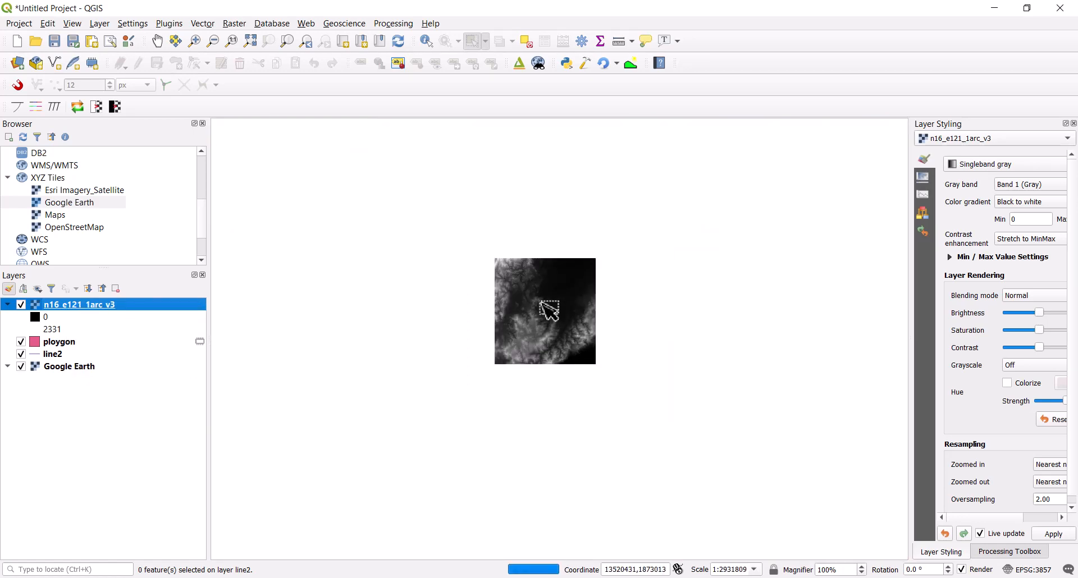
scroll(549, 308, down, 3)
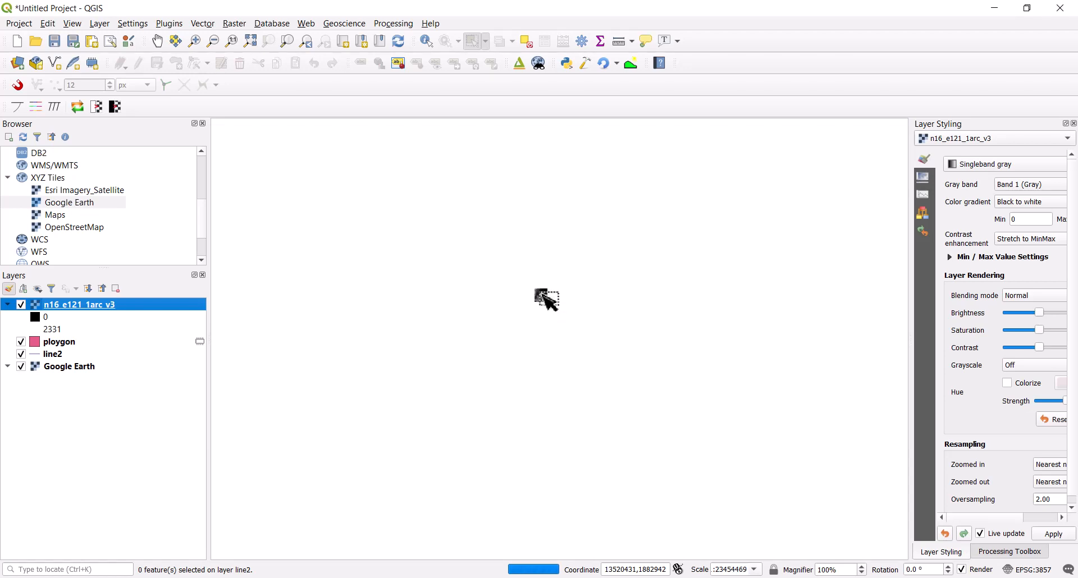
scroll(548, 300, up, 4)
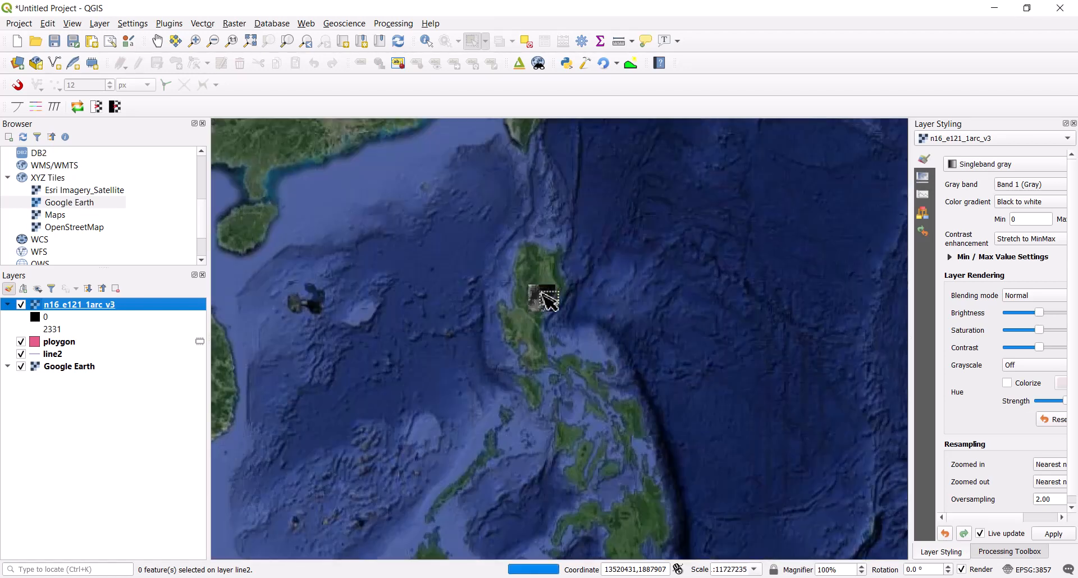
scroll(522, 351, up, 1)
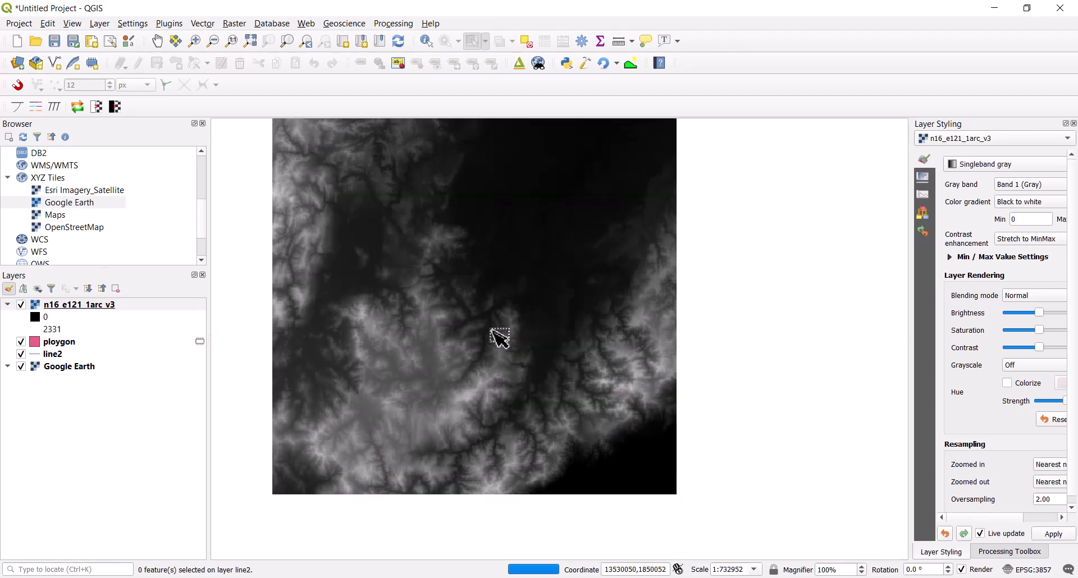
drag(538, 344, 572, 366)
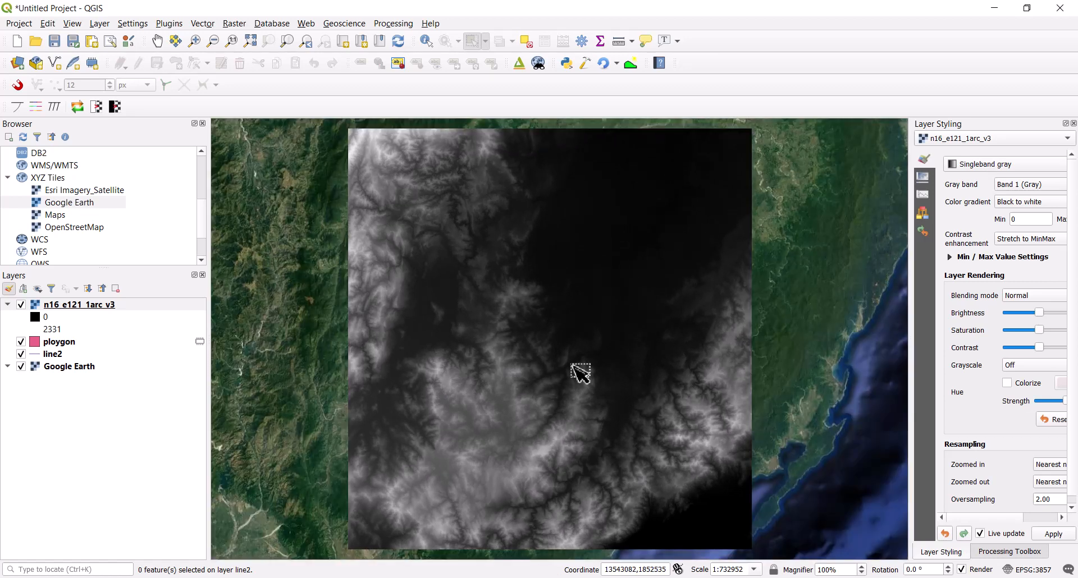
- Hide the n16_e121_1arc_v3 raster and zoom the map to the line2 layer
click(20, 304)
click(49, 346)
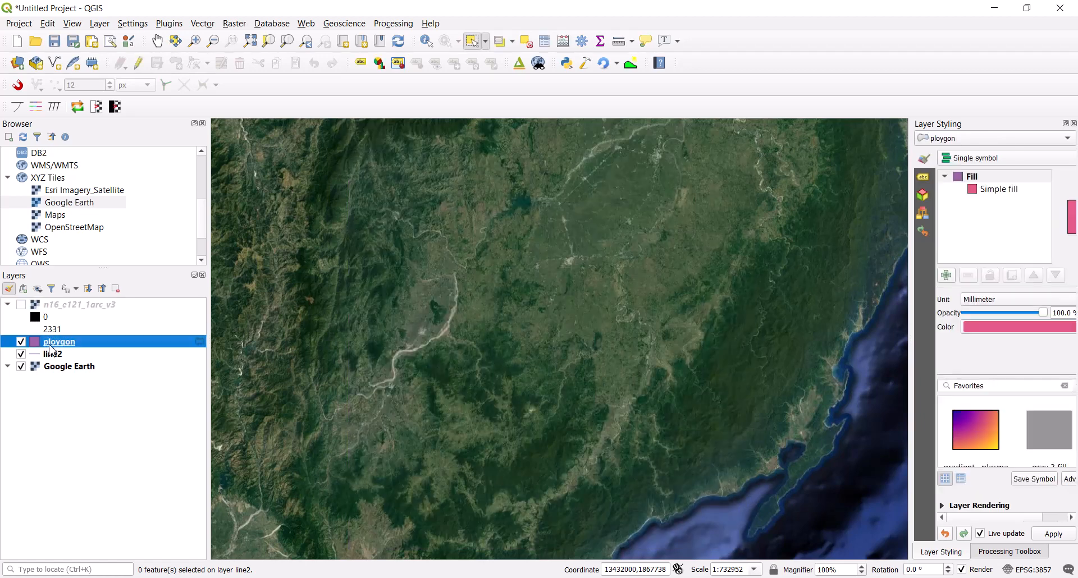
right_click(48, 345)
click(42, 360)
right_click(49, 358)
click(81, 341)
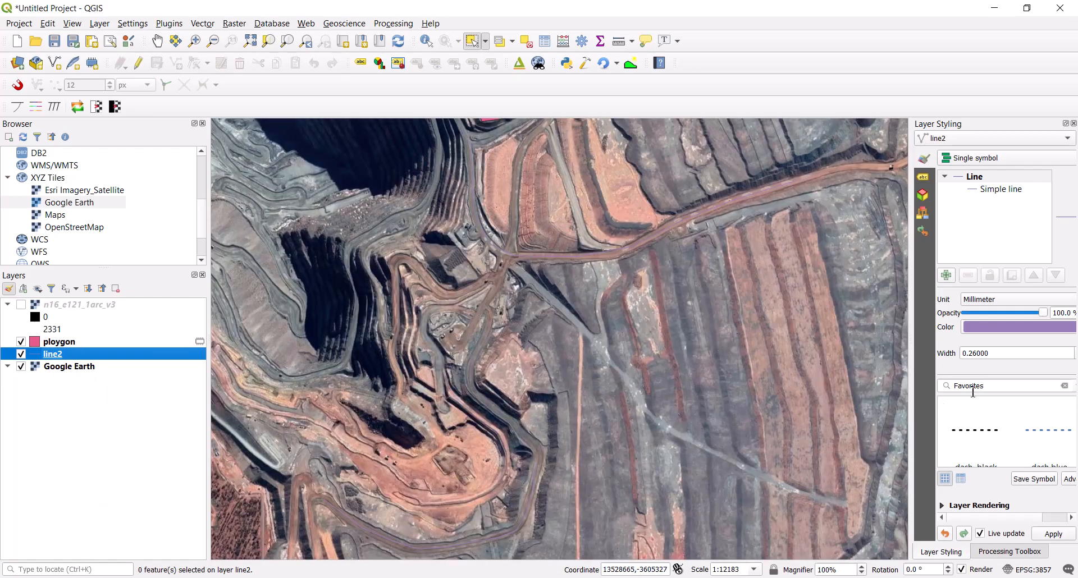
- Set the line2 symbol's width to 1 millimeter and change its color to bright red
double_click(1018, 354)
text(1)
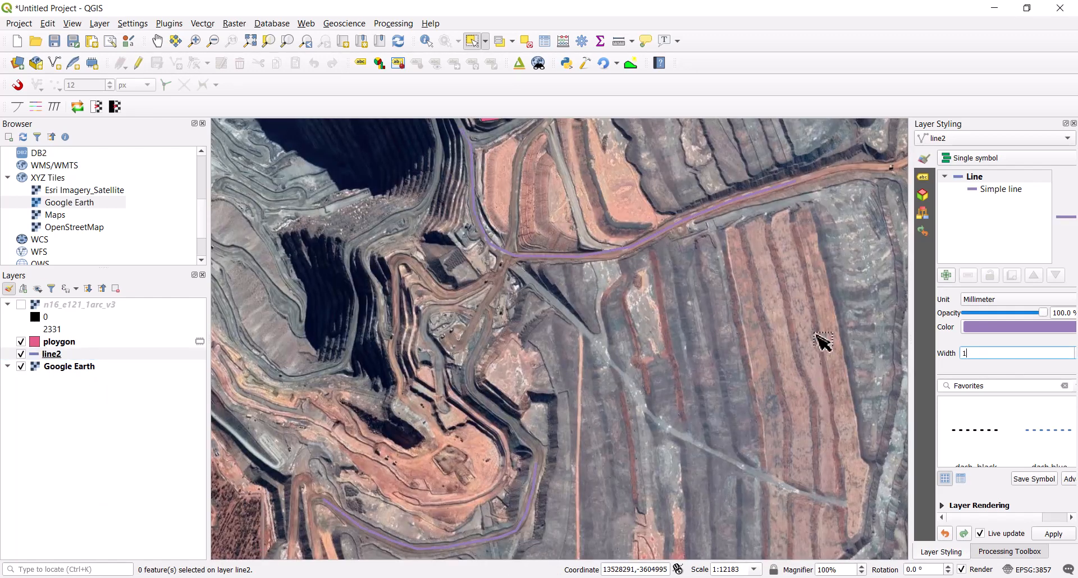
click(974, 328)
drag(986, 294, 1075, 191)
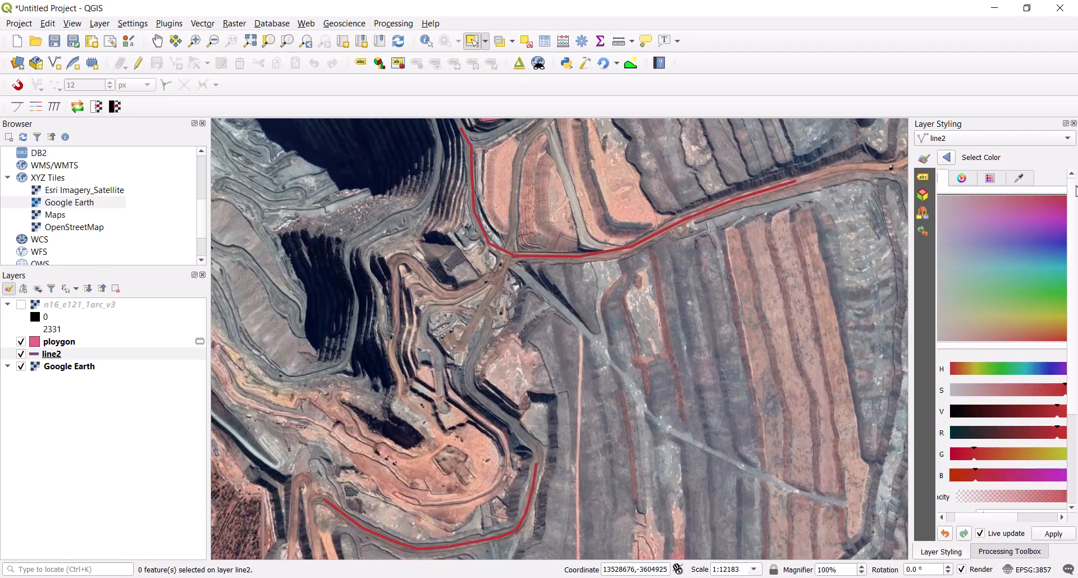
drag(1049, 413, 1075, 420)
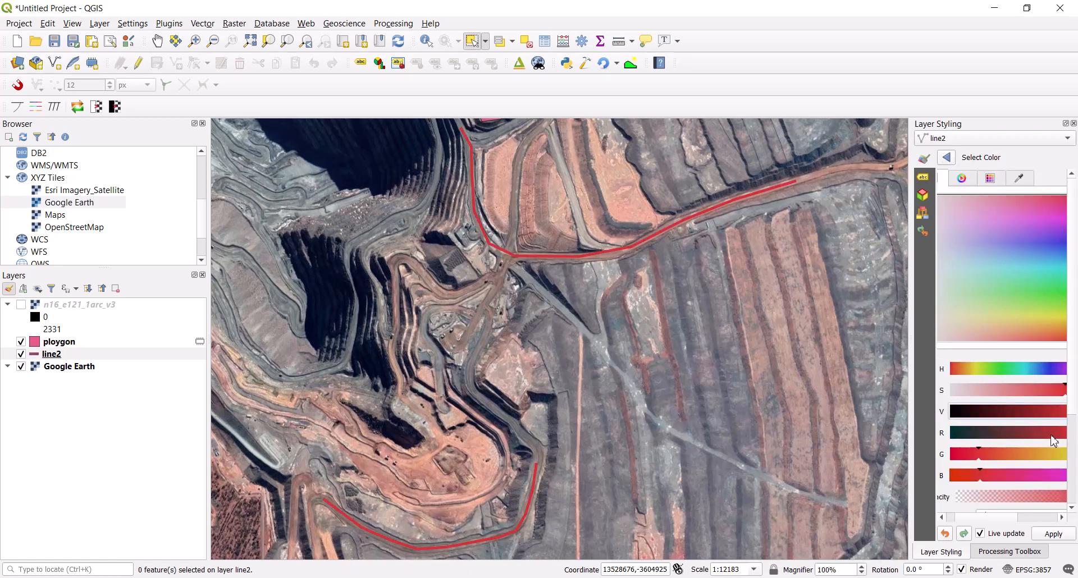
drag(971, 456, 948, 453)
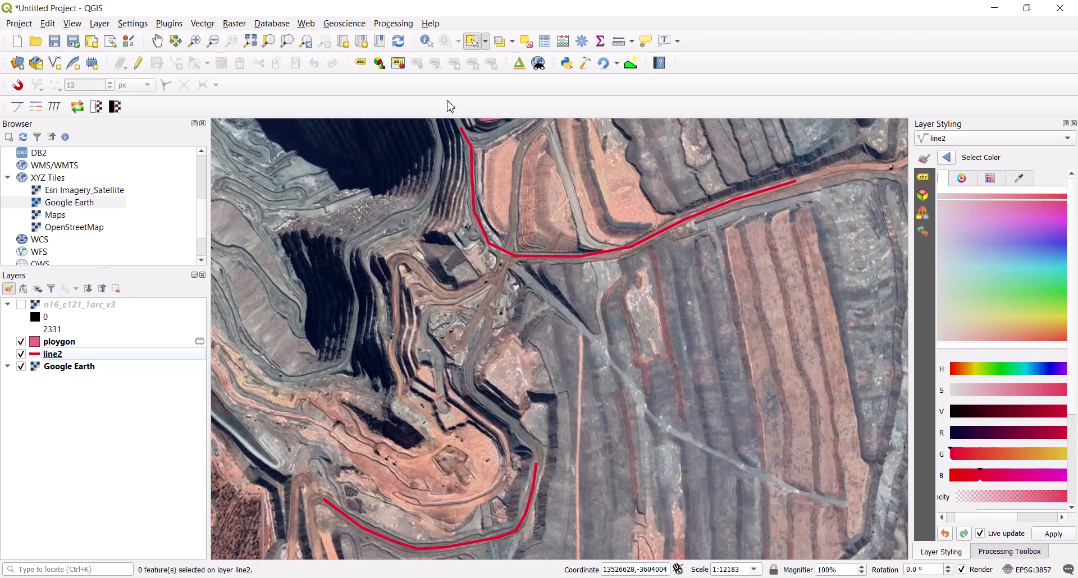
- Try to identify the upper road line with the Identify Features tool while the ploygon layer is active
click(425, 42)
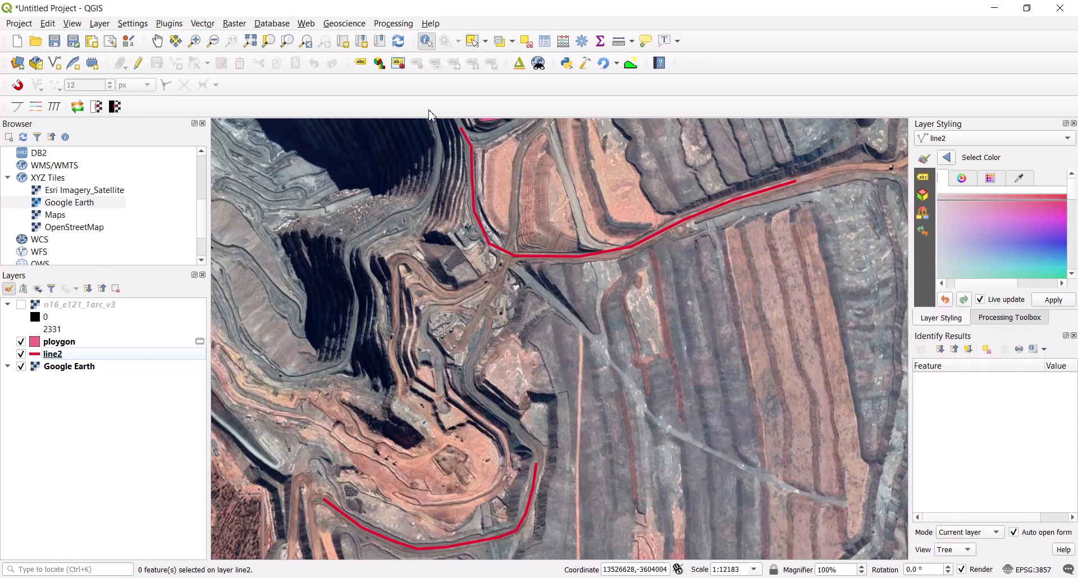
click(57, 360)
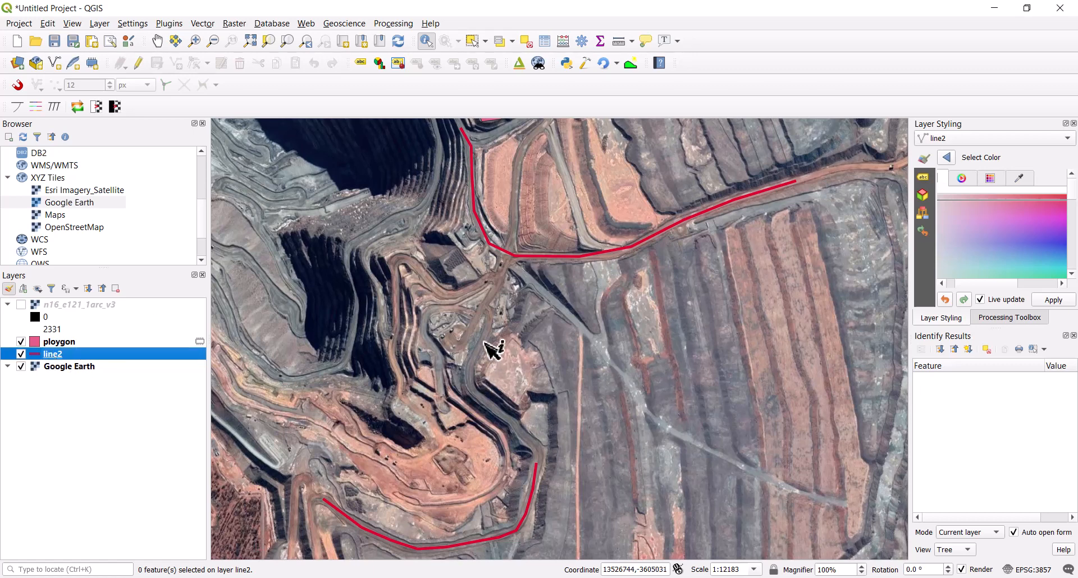
click(68, 346)
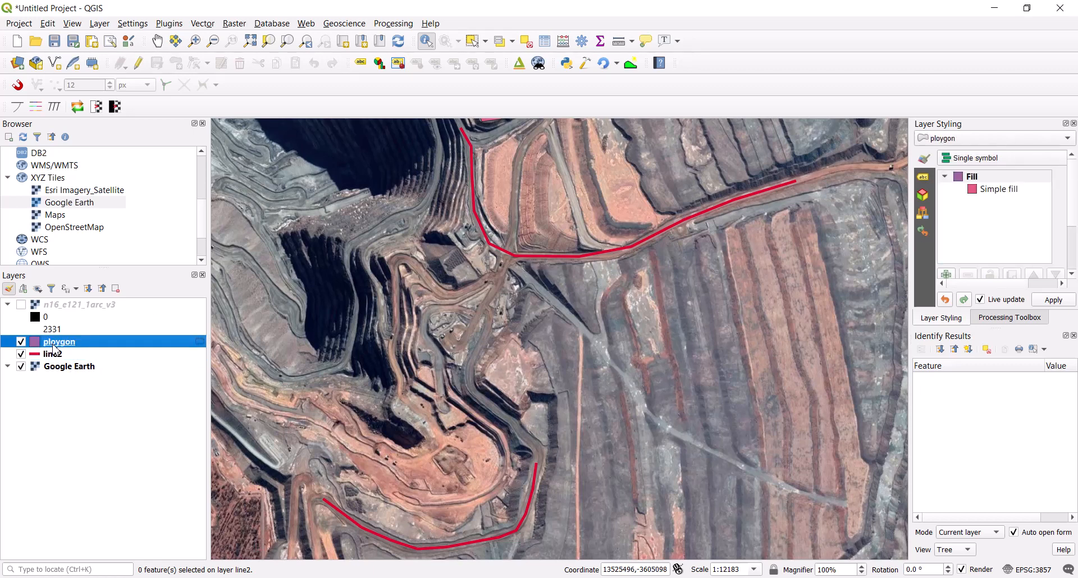
click(517, 257)
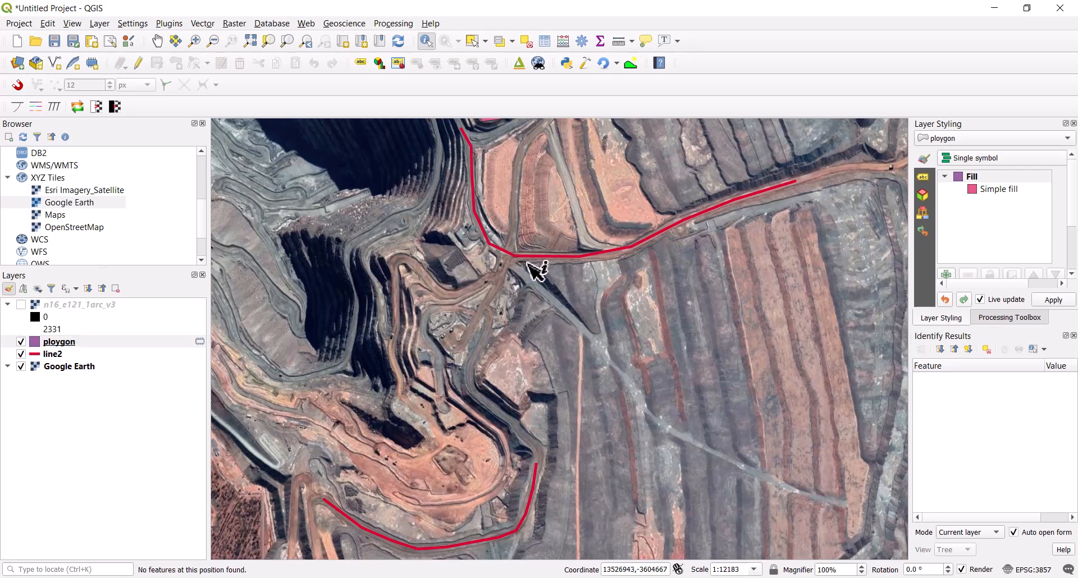
- Identify the upper road line with line2 as the active layer, view its id and name attributes, and close the form
click(52, 355)
click(584, 264)
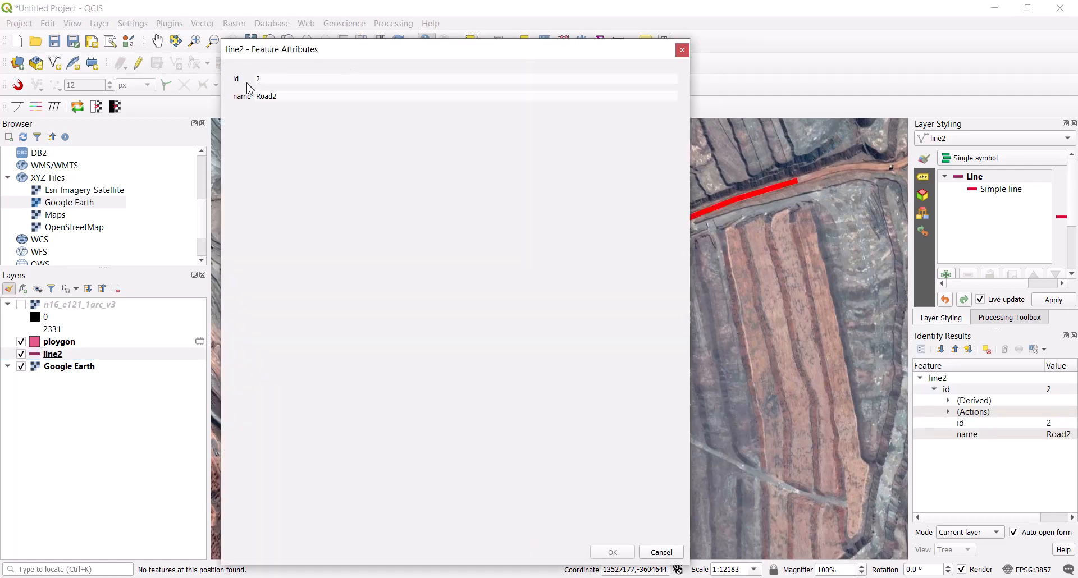
drag(285, 52, 324, 49)
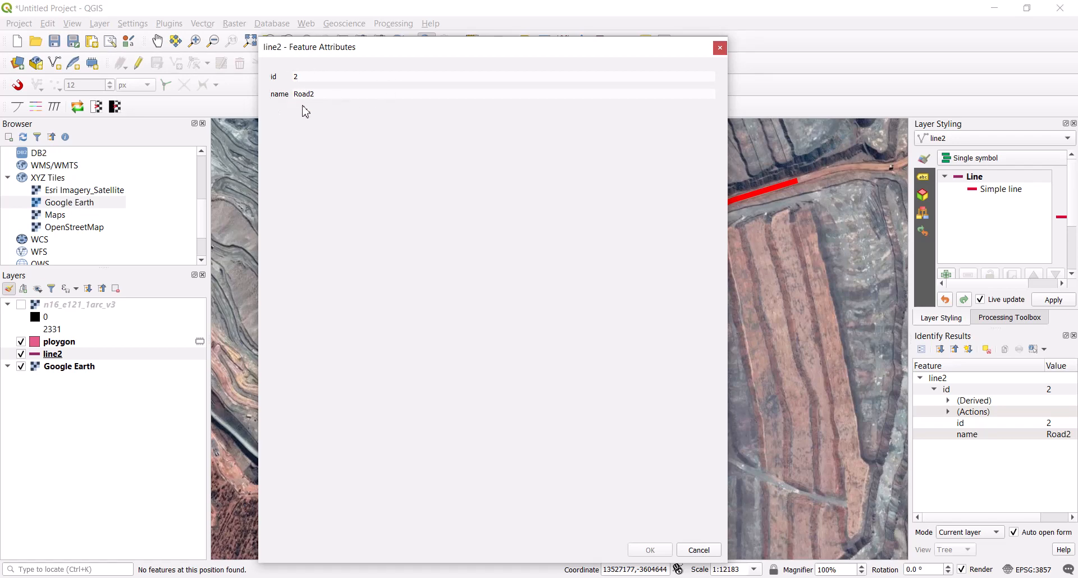
click(720, 48)
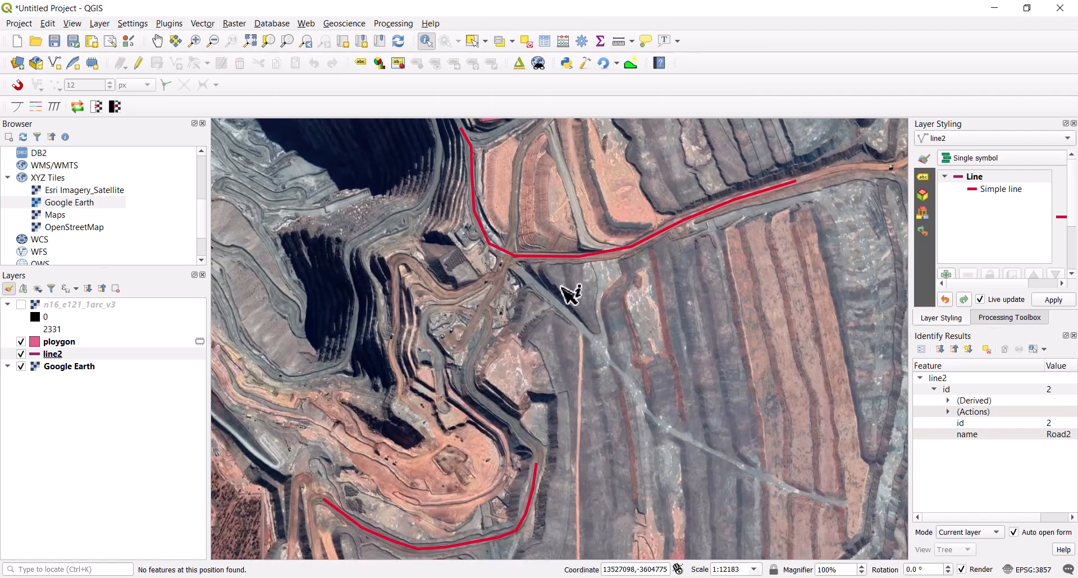
- Widen the Identify Results area and check the attributes of the lower road line in line2
drag(909, 400, 790, 394)
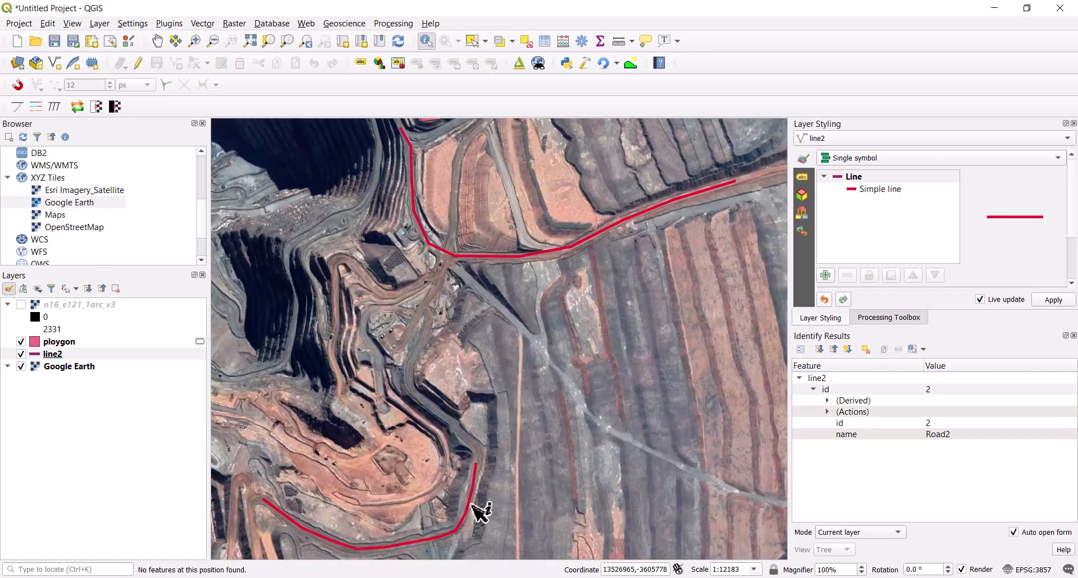
click(471, 507)
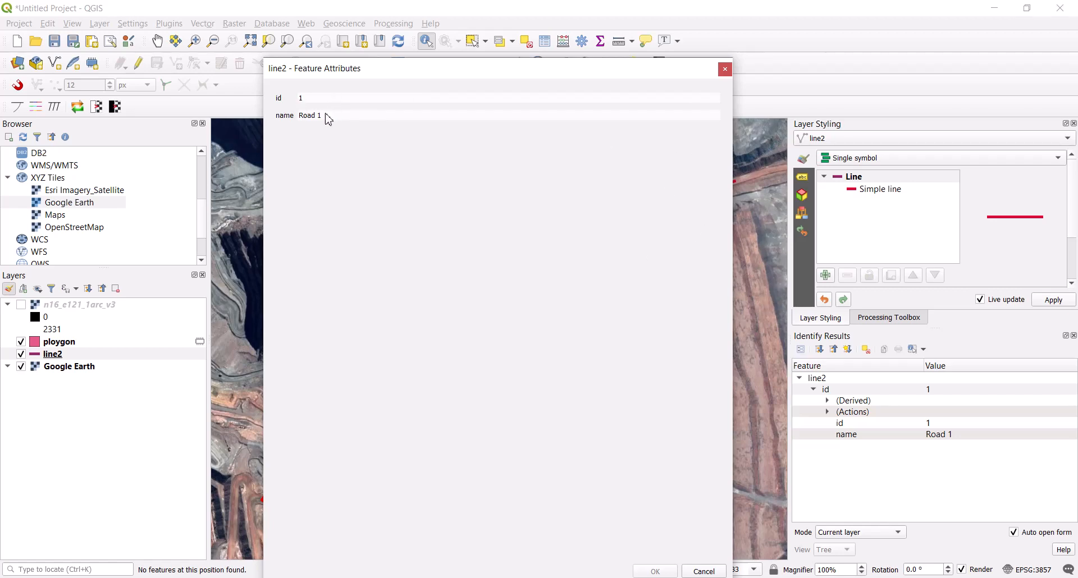
click(726, 69)
- Show the n16_e121_1arc_v3 raster again and zoom the map to its extent
click(21, 305)
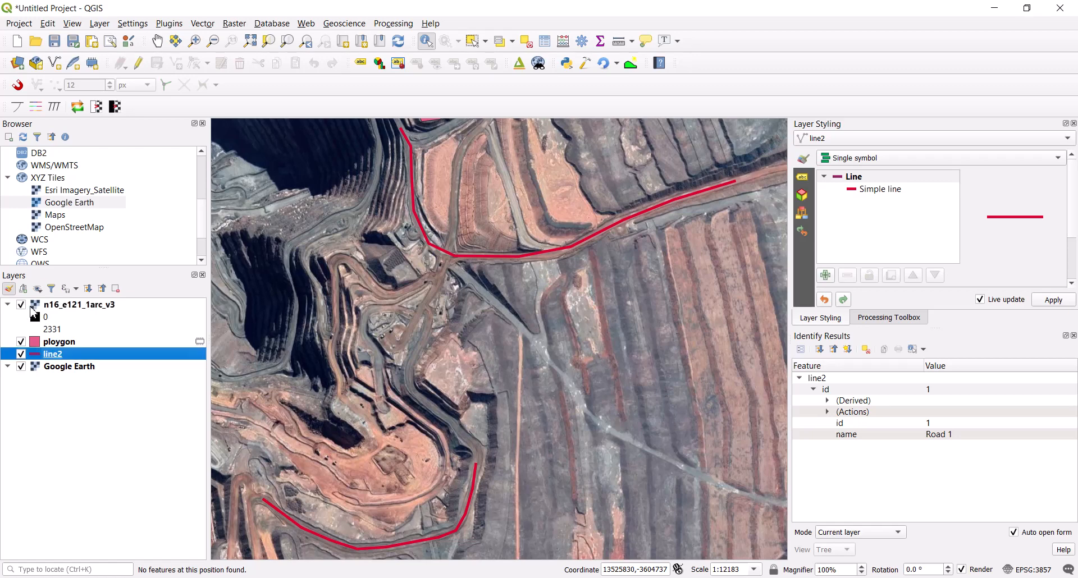
click(58, 307)
right_click(58, 307)
click(115, 311)
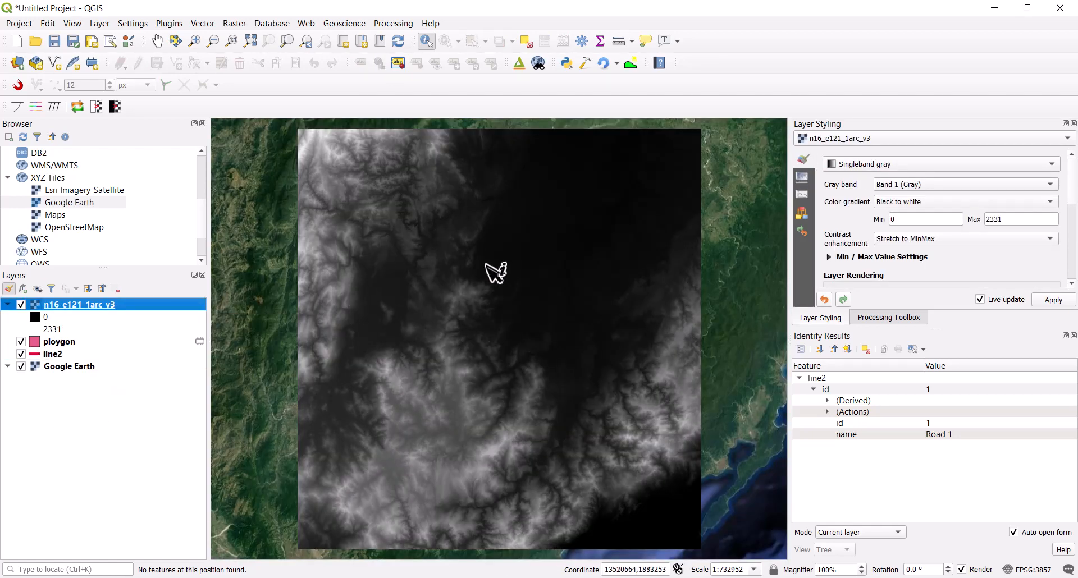
- Identify the Band 1 elevation values at dark and lighter spots of the n16_e121_1arc_v3 raster
click(546, 226)
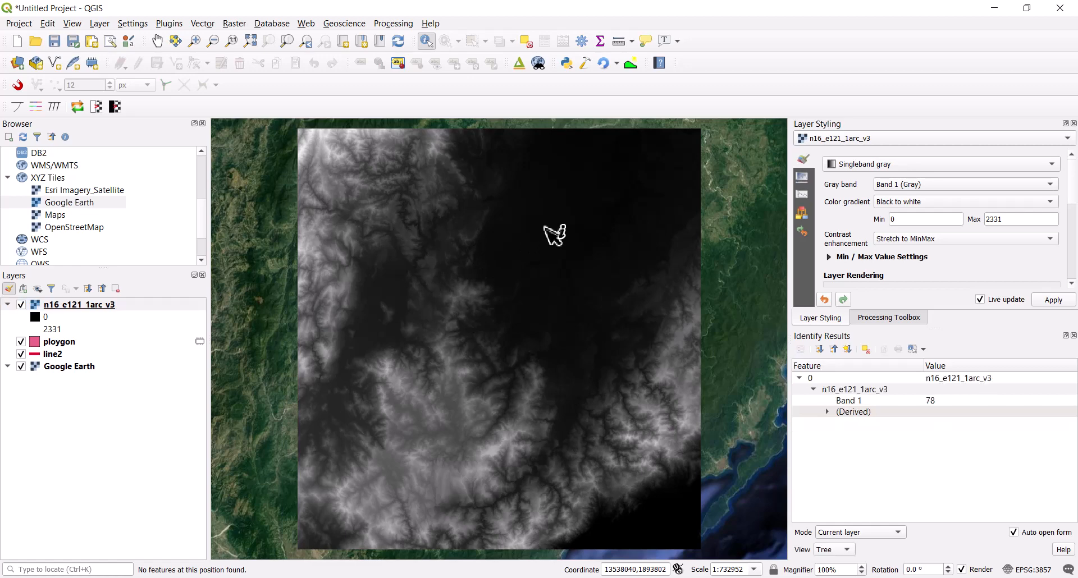
click(849, 400)
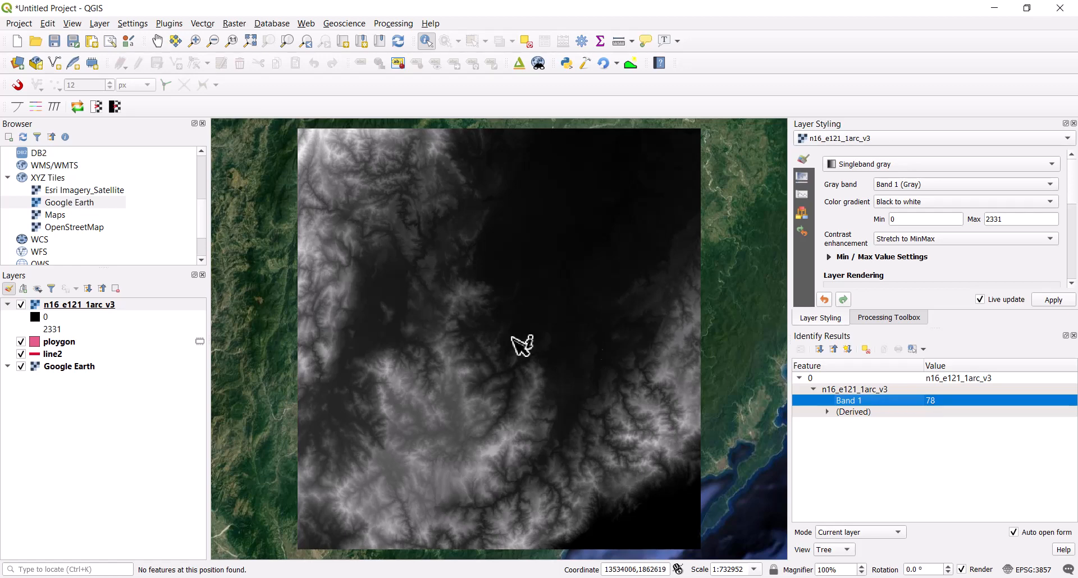
click(435, 310)
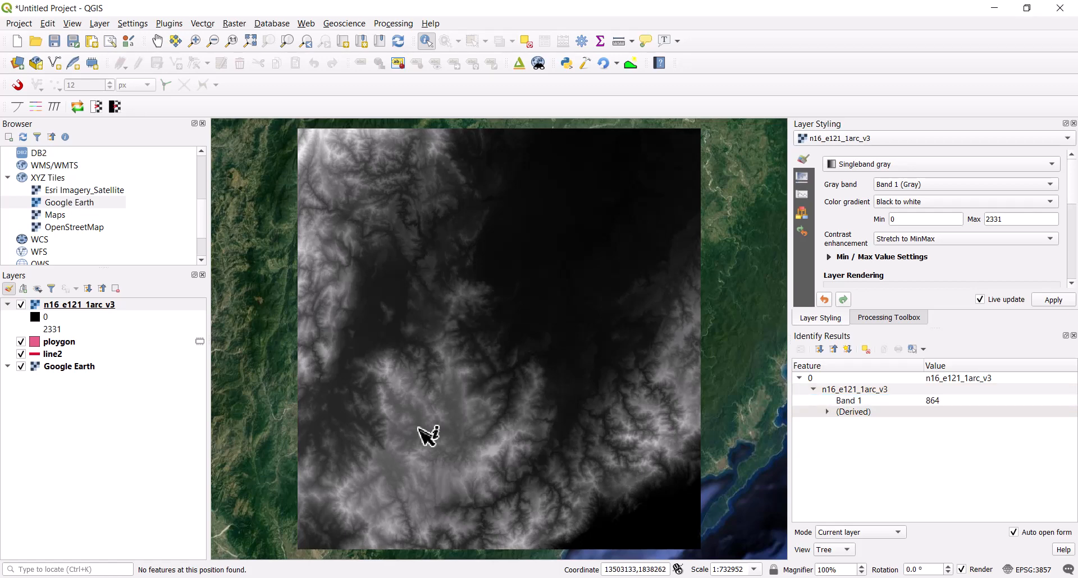
- Examine the raster at single-cell scale and identify the Band 1 value of the cell there
scroll(431, 452, up, 14)
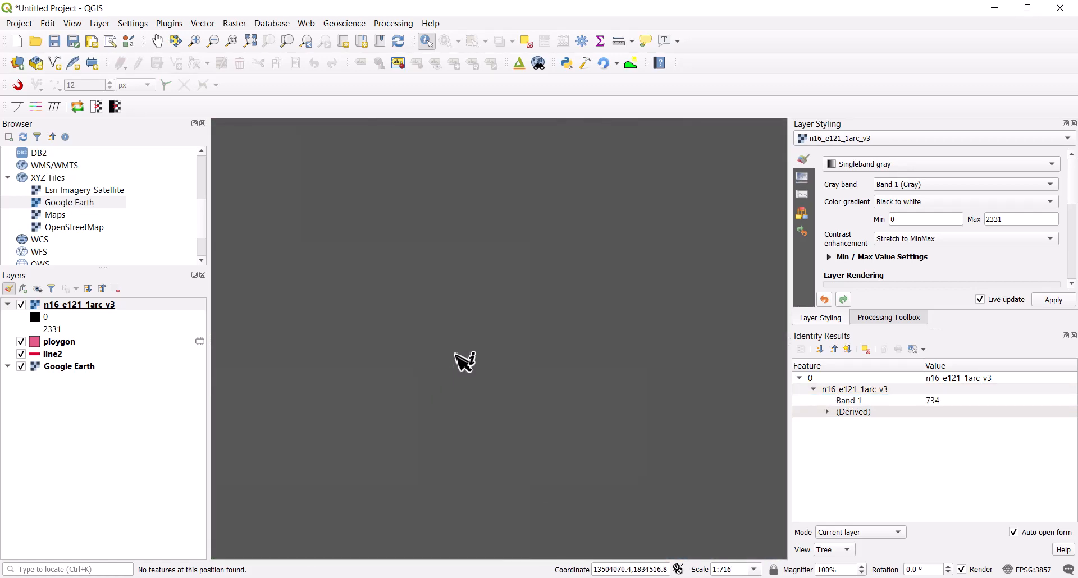
scroll(458, 336, up, 4)
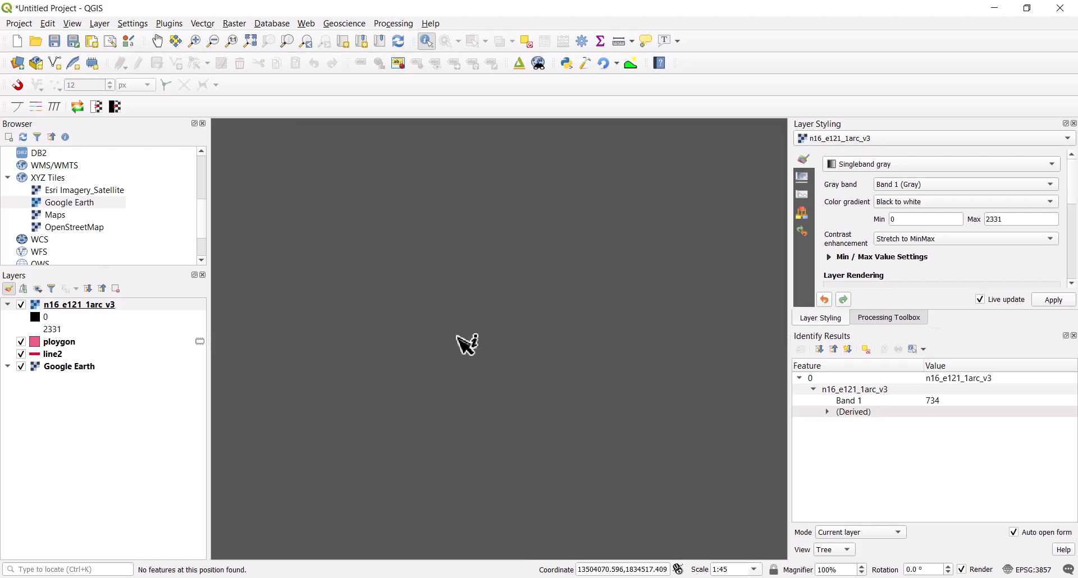
scroll(500, 309, up, 4)
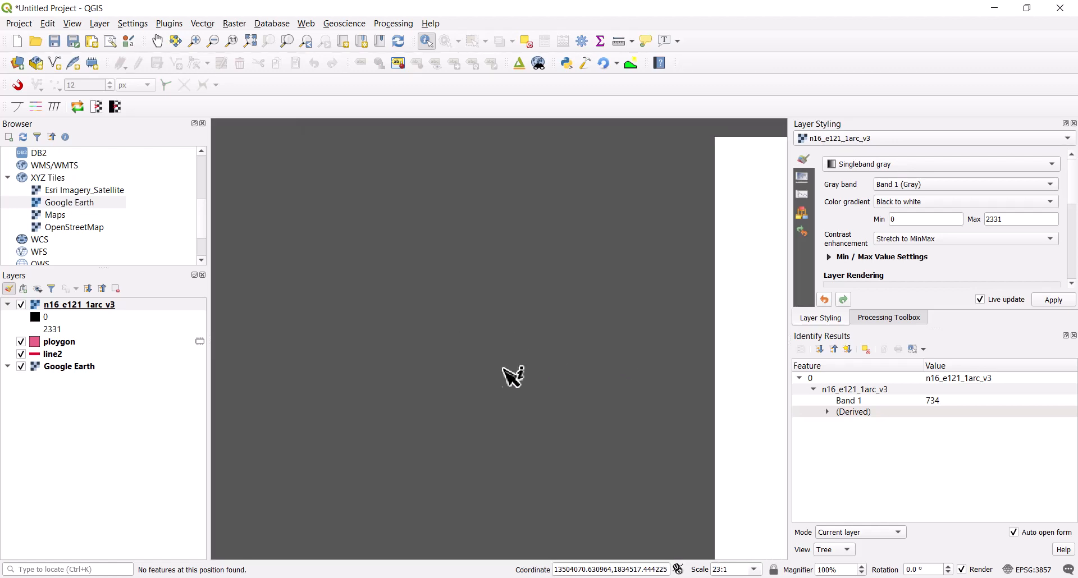
scroll(556, 388, down, 4)
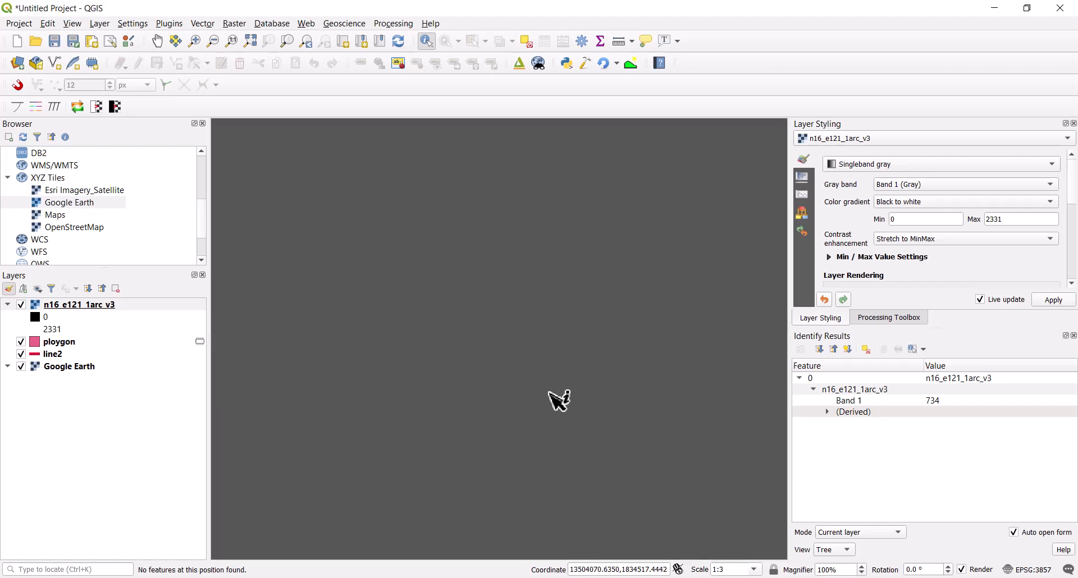
click(559, 400)
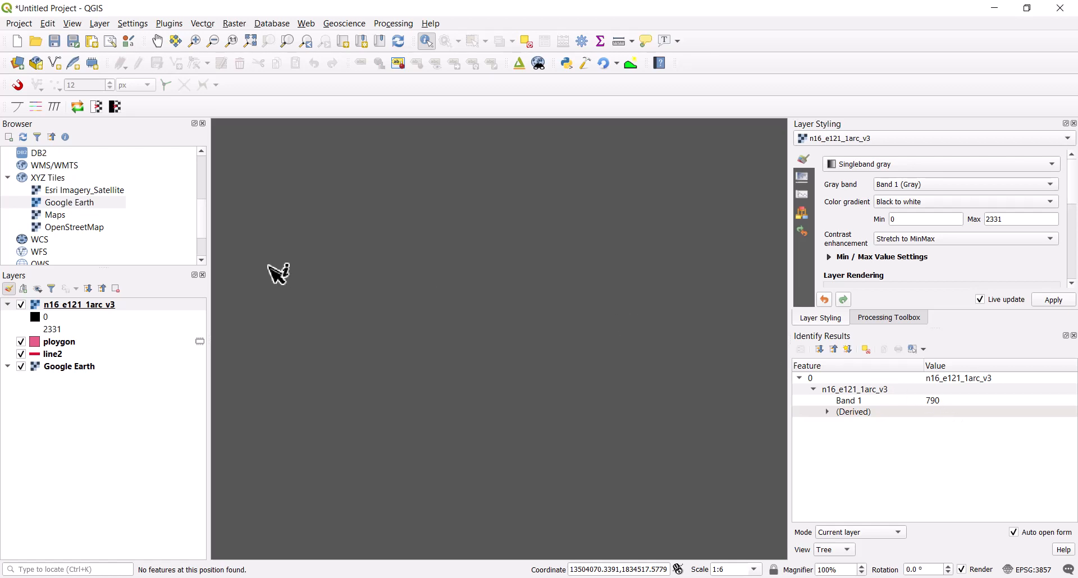
- Identify the Band 1 value at a spot in the raster's mountainous area and return to a wider view of the terrain
scroll(312, 293, down, 6)
scroll(334, 307, down, 8)
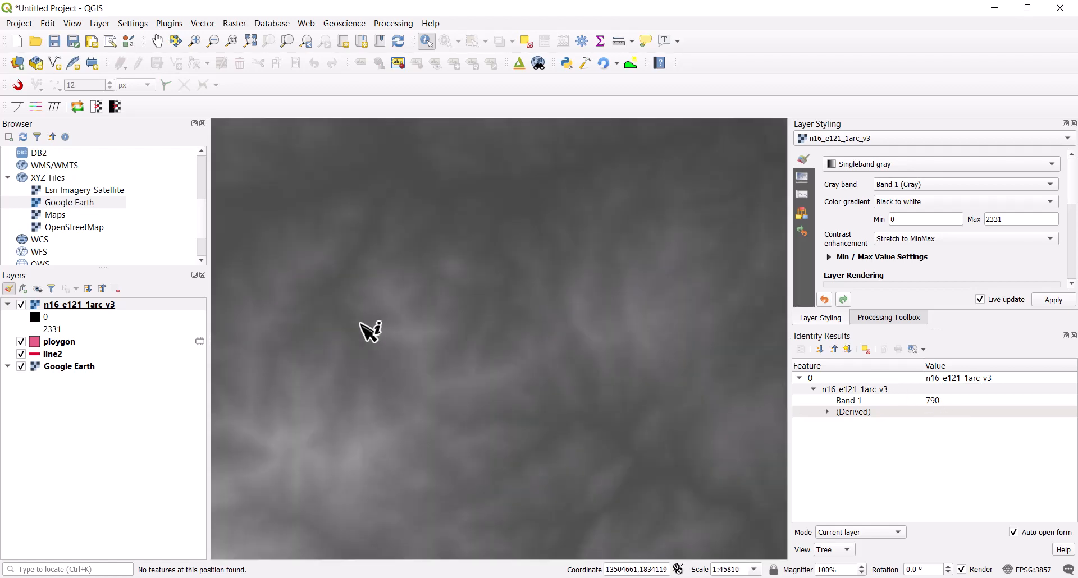
click(455, 343)
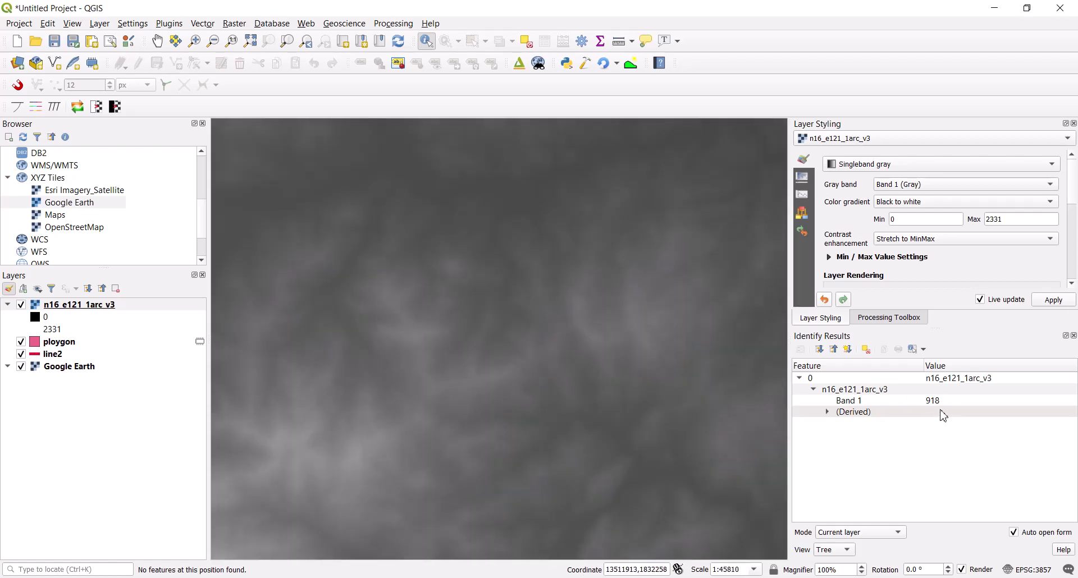
scroll(600, 367, down, 2)
scroll(599, 368, down, 2)
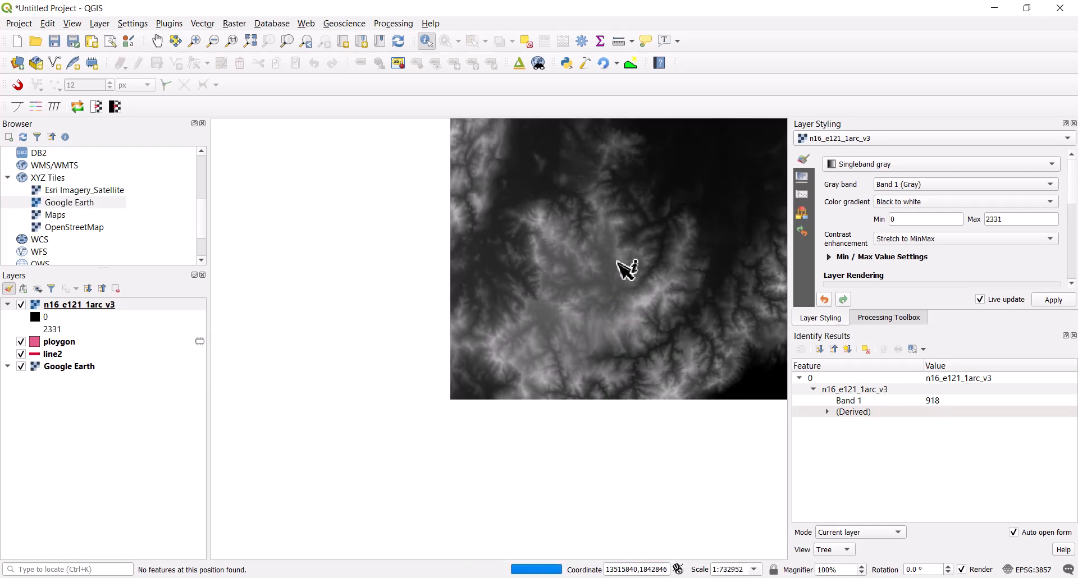
- Look over the whole n16_e121_1arc_v3 raster against the surrounding Google Earth imagery
drag(617, 263, 544, 294)
scroll(544, 293, down, 1)
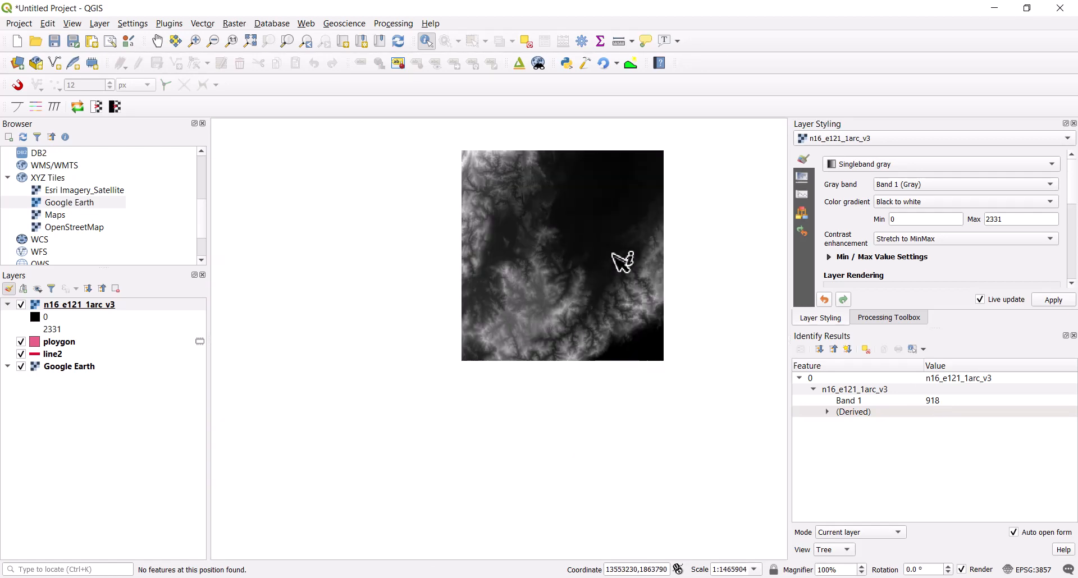
drag(613, 246, 505, 336)
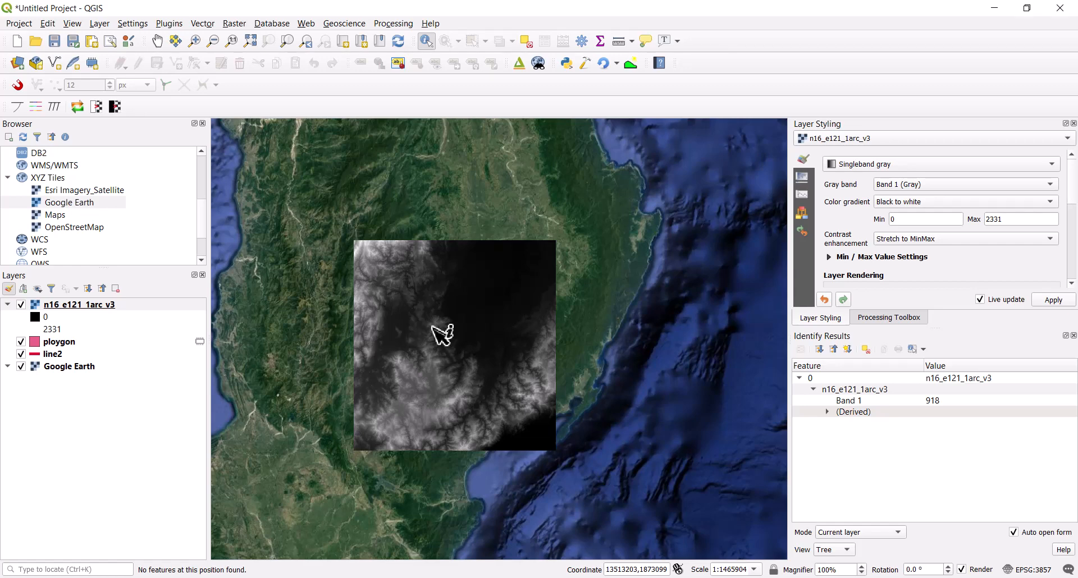
scroll(441, 340, up, 1)
drag(441, 340, 486, 306)
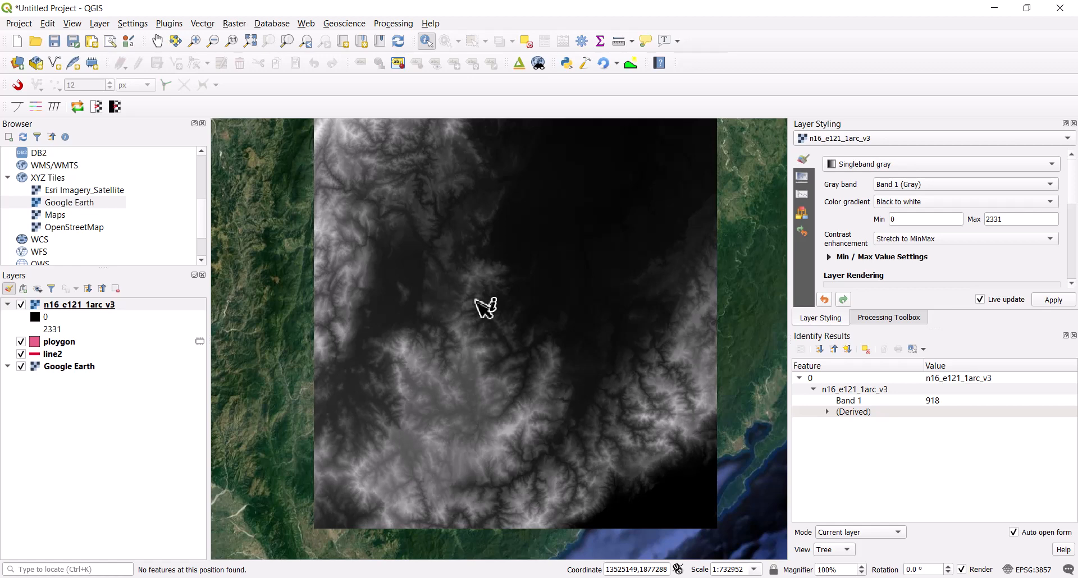
drag(484, 309, 470, 339)
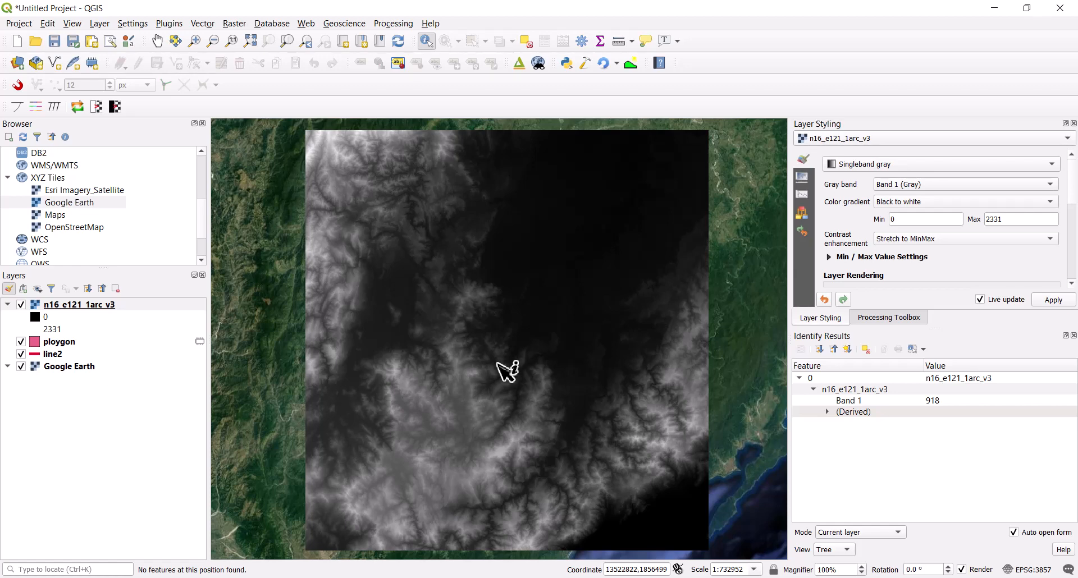
- Open the Contour extraction tool to derive contour lines from the elevation raster
click(239, 25)
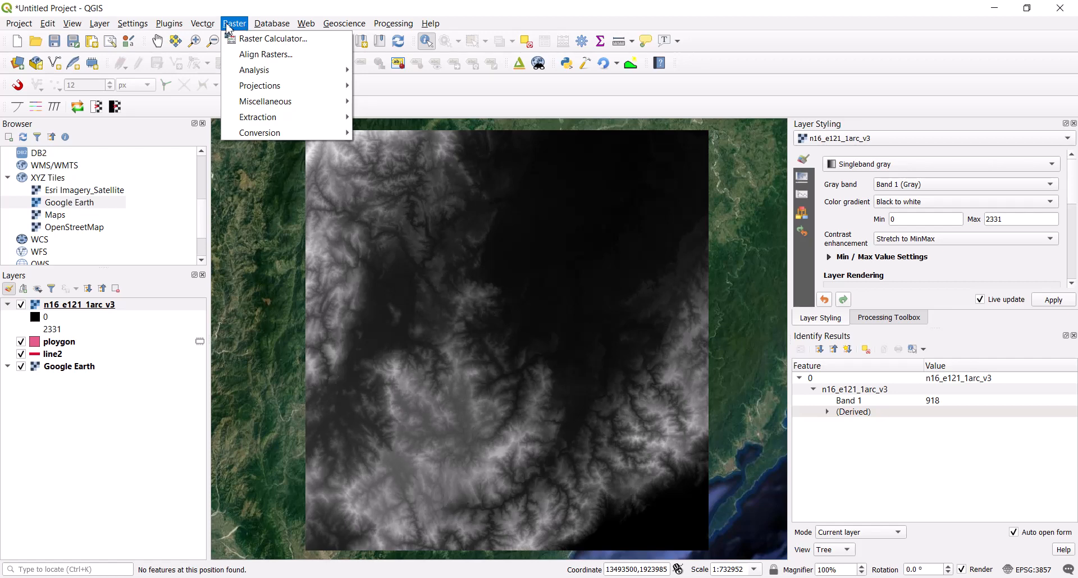
mouse_move(209, 26)
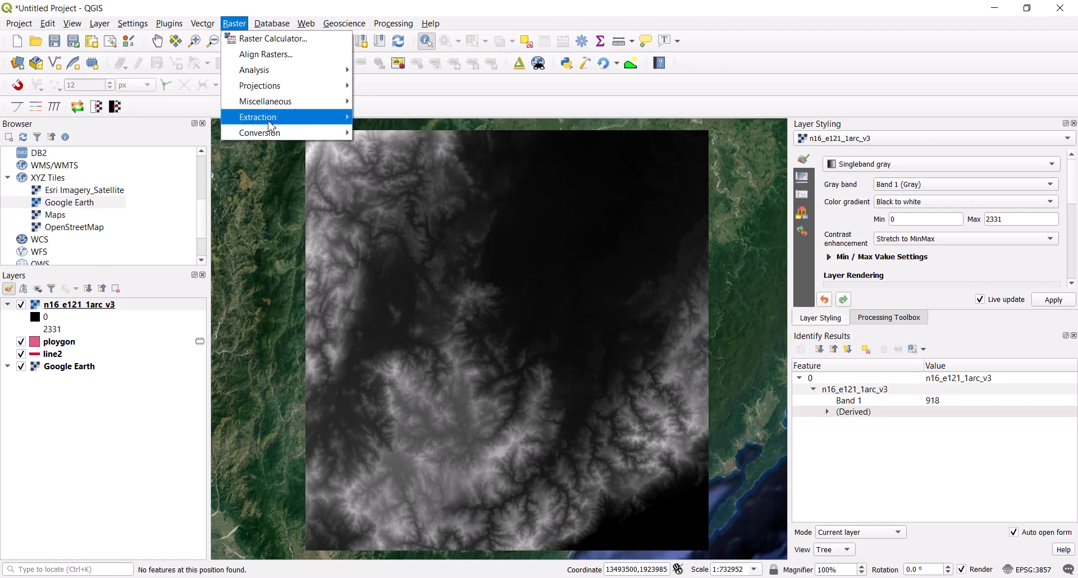
mouse_move(273, 123)
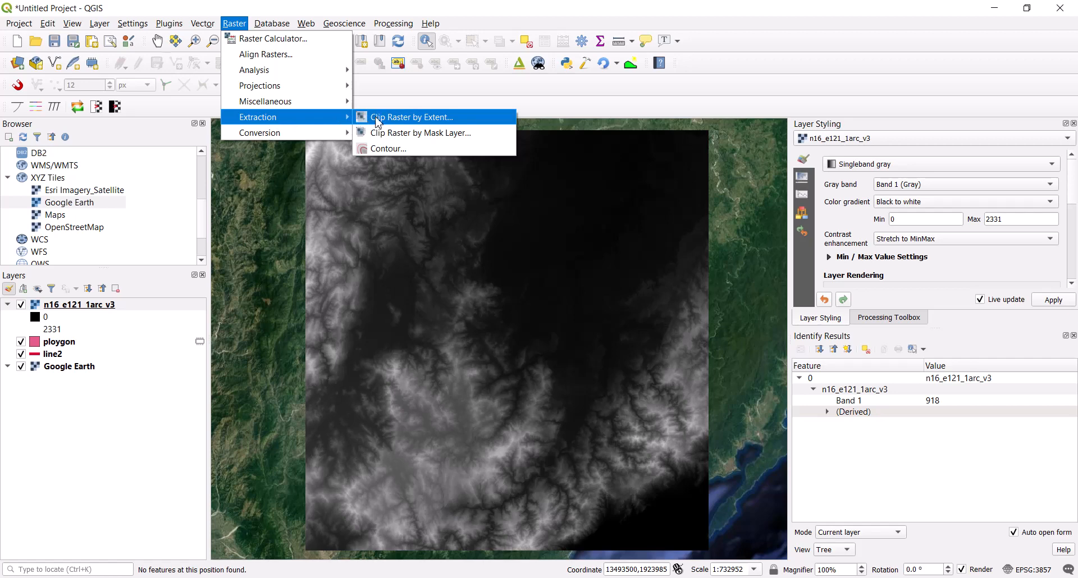
click(393, 150)
drag(320, 79, 427, 82)
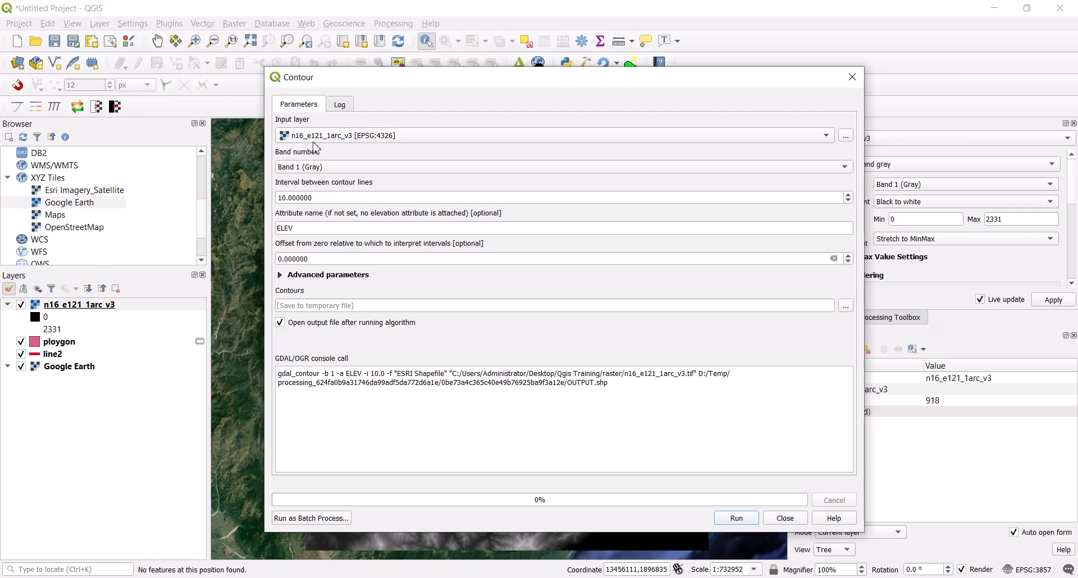
- Keep n16_e121_1arc_v3 as the contour input layer and Band 1 (Gray) as its band
click(354, 138)
click(354, 135)
click(374, 142)
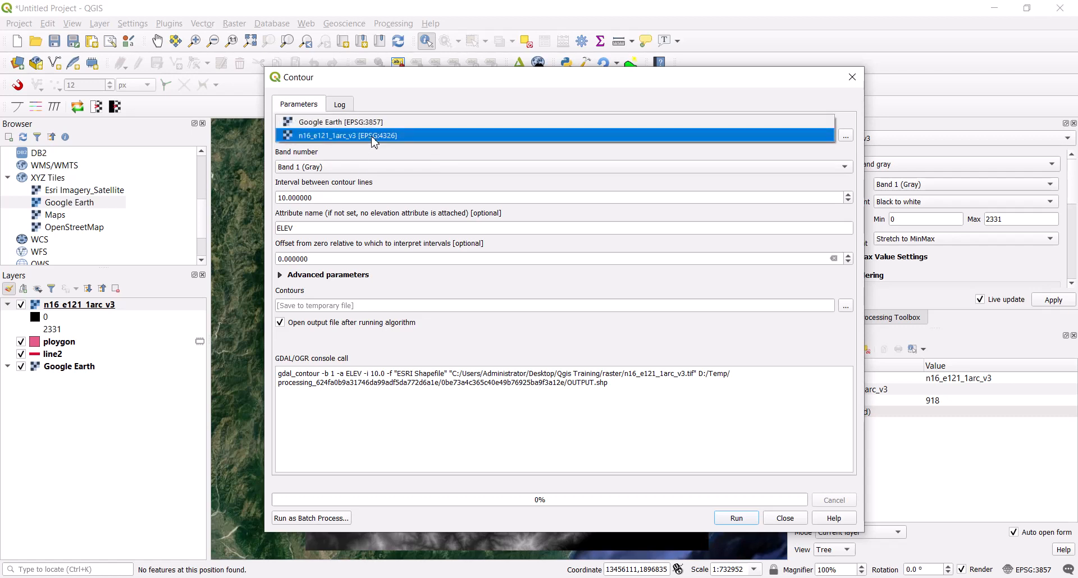
click(374, 142)
click(374, 141)
click(373, 142)
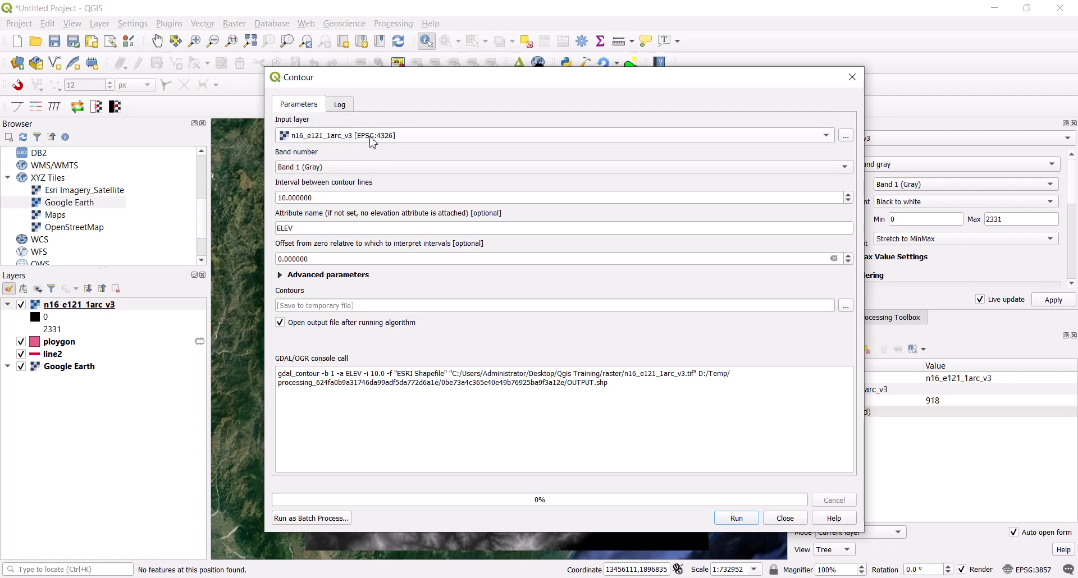
click(374, 141)
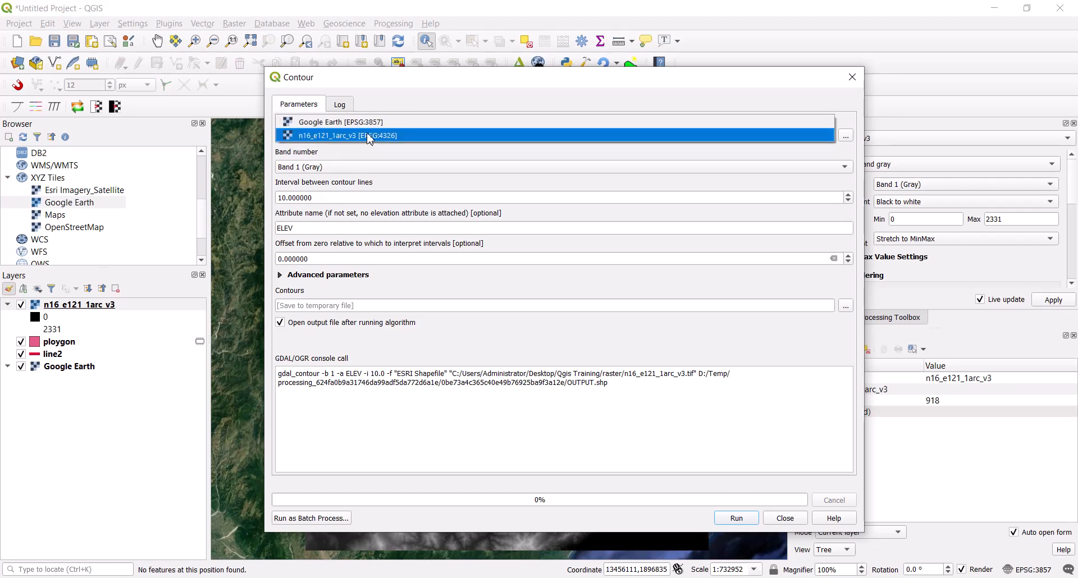
click(372, 140)
click(372, 140)
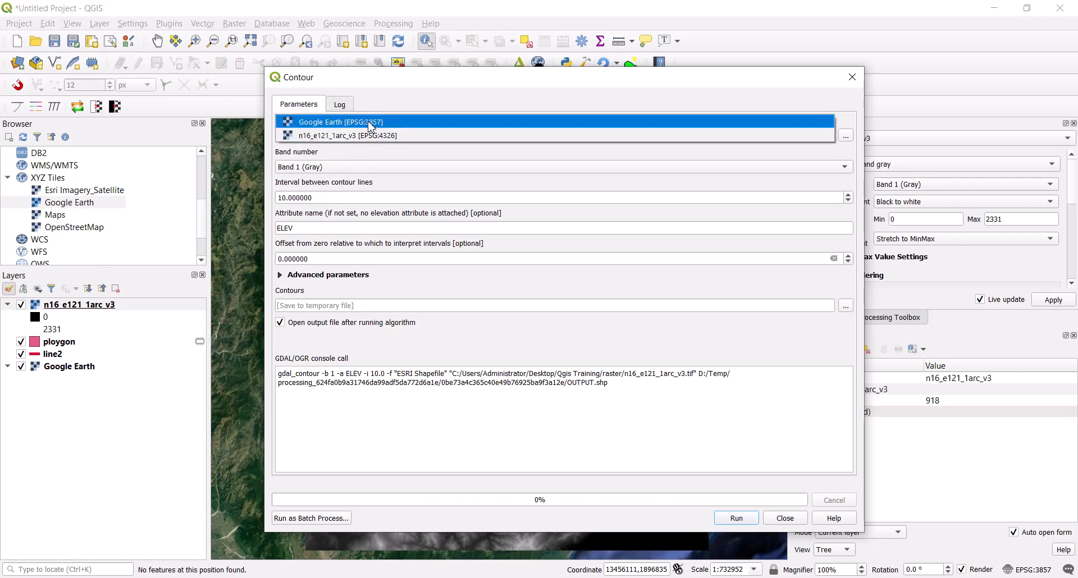
click(372, 136)
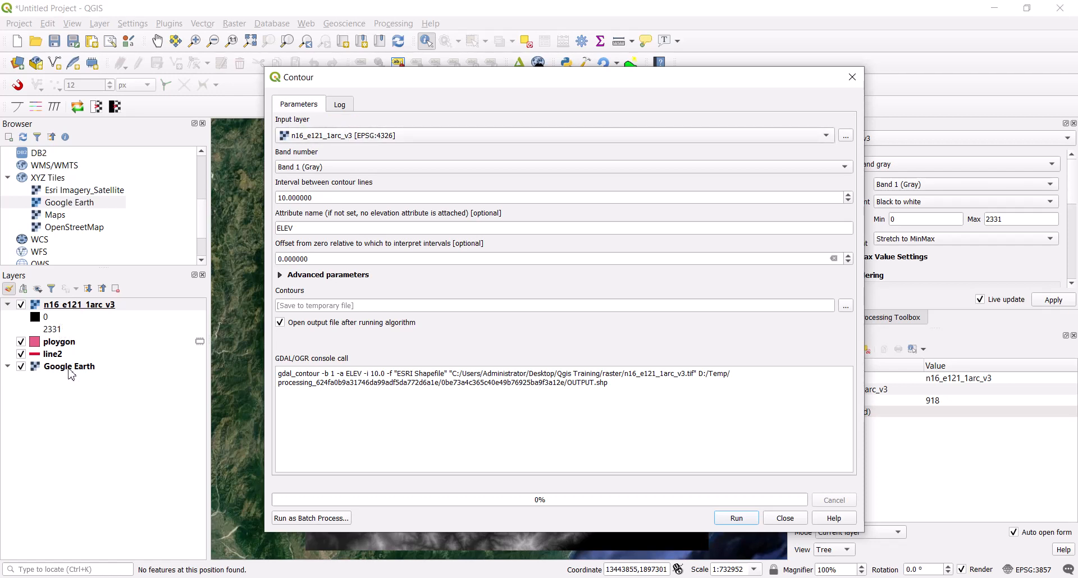
click(70, 305)
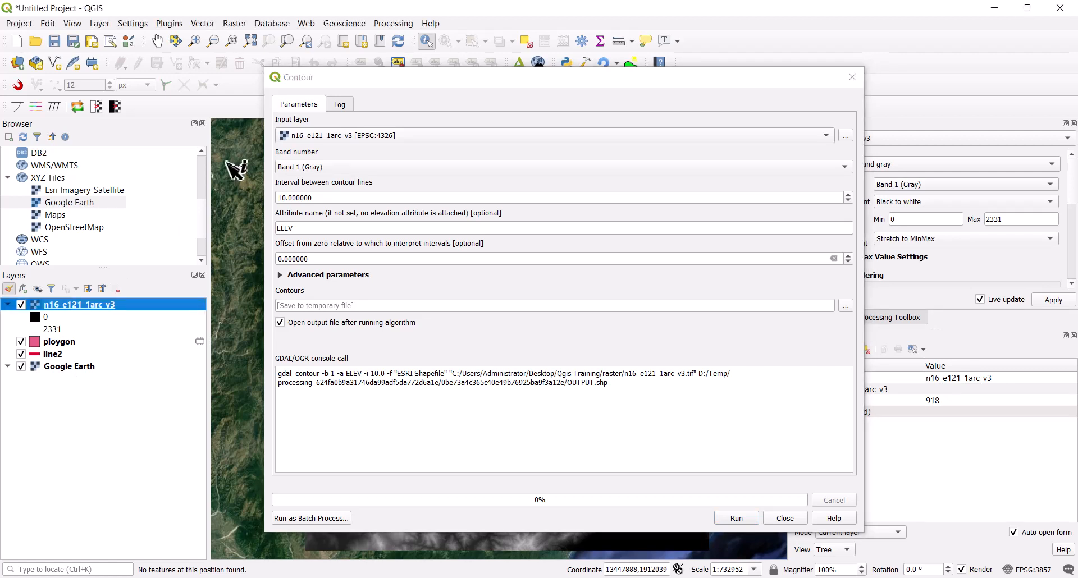
click(318, 170)
click(322, 170)
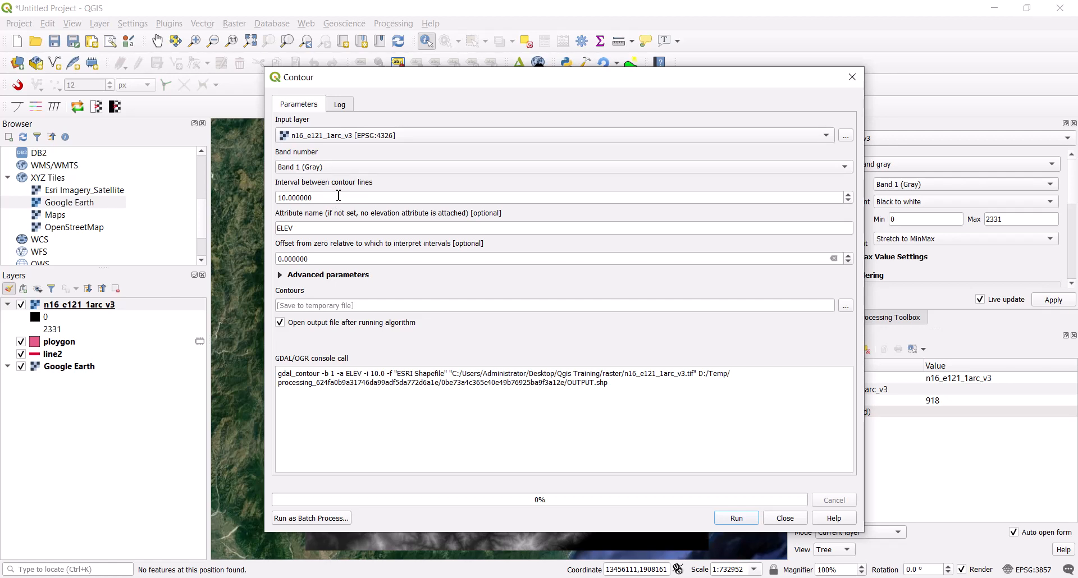
- Set the interval between contour lines to 50, keeping ELEV as the attribute name and 0 as the offset
drag(345, 198, 267, 201)
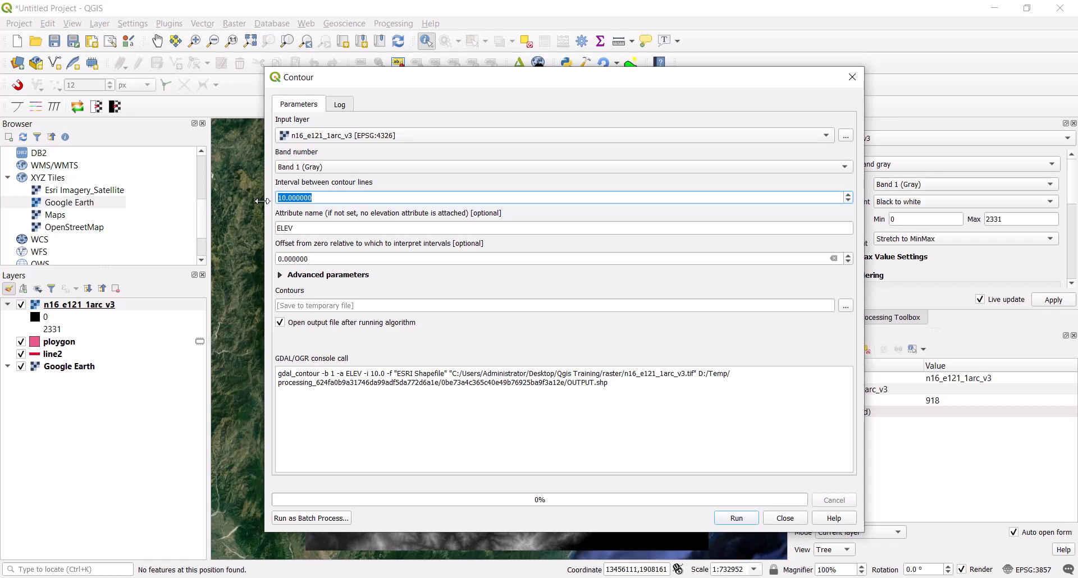
text(50)
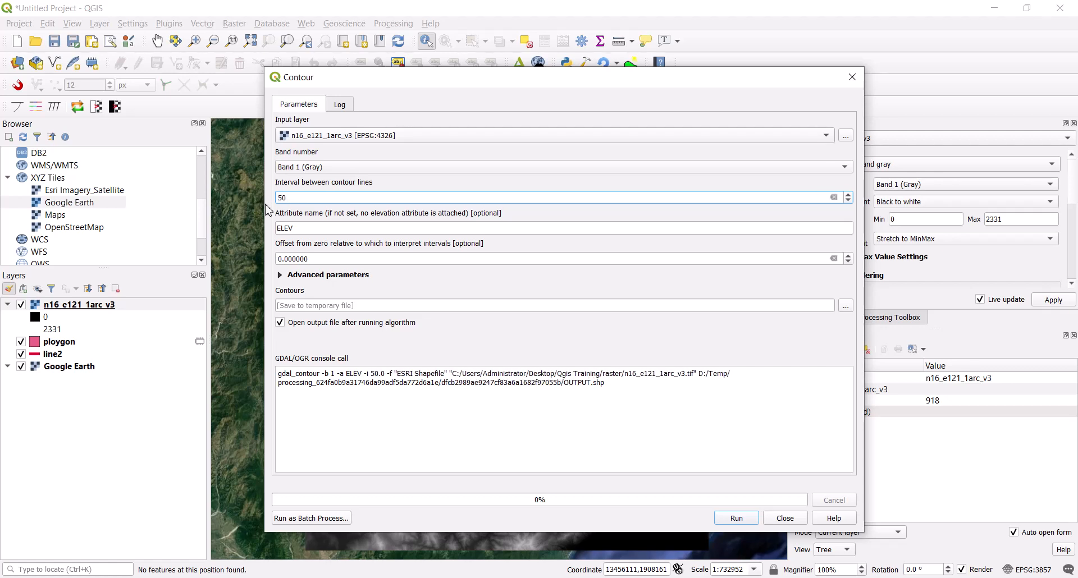
double_click(309, 229)
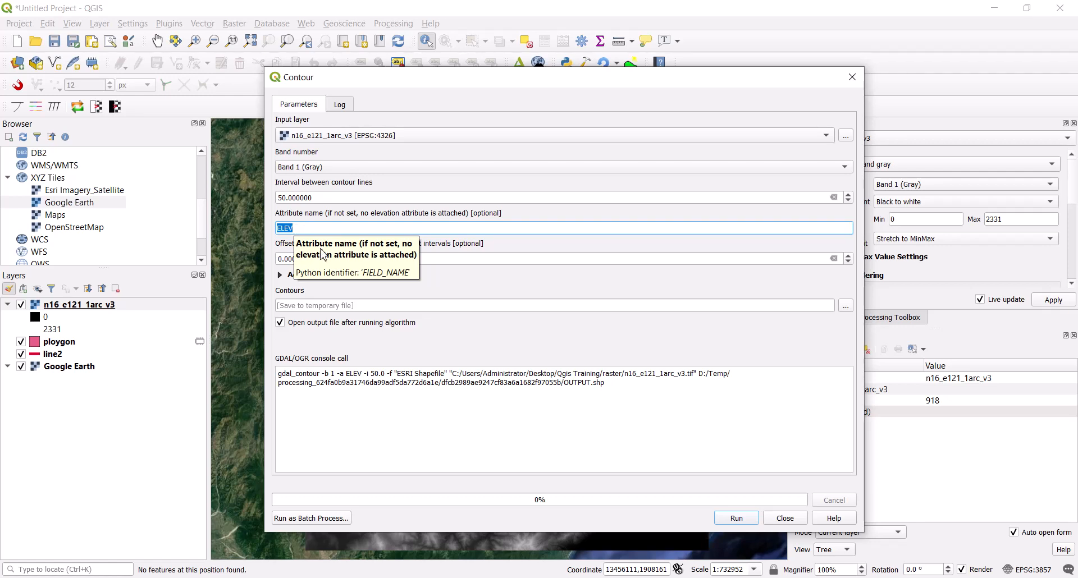
click(393, 260)
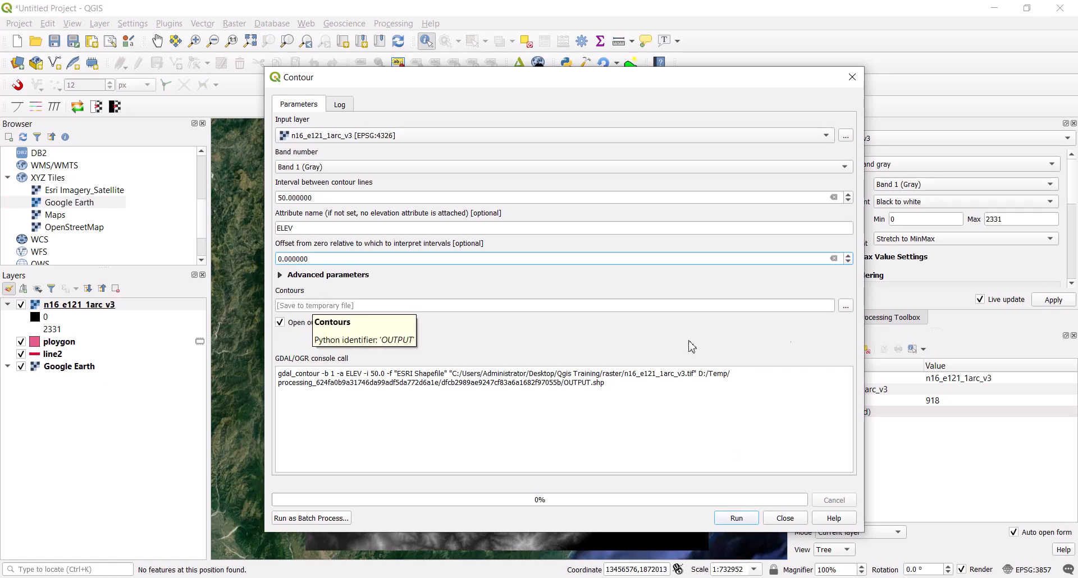
- Generate the contours as a temporary output file and close the Contour dialog
click(847, 307)
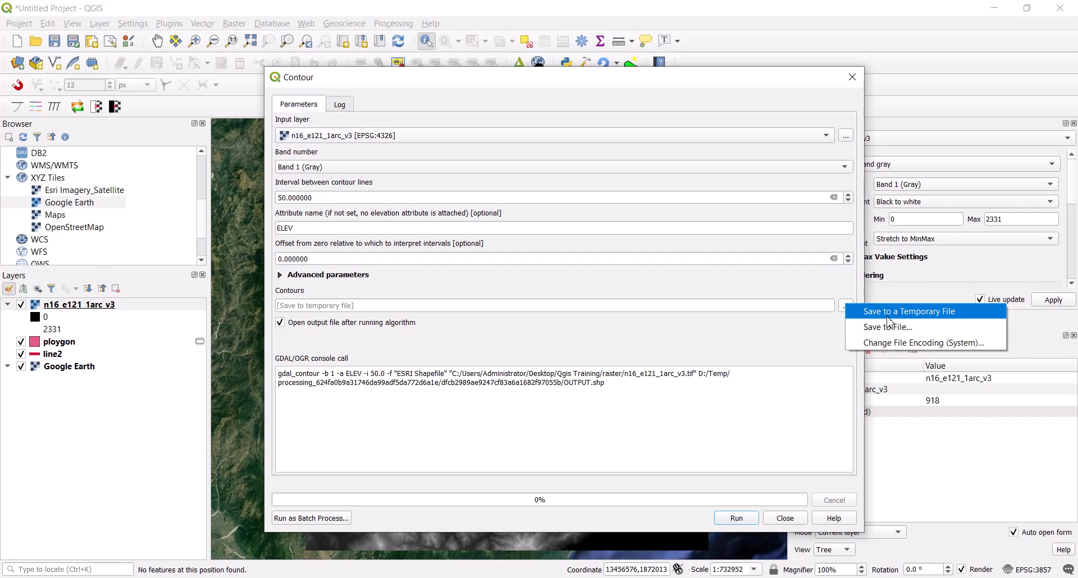
click(707, 348)
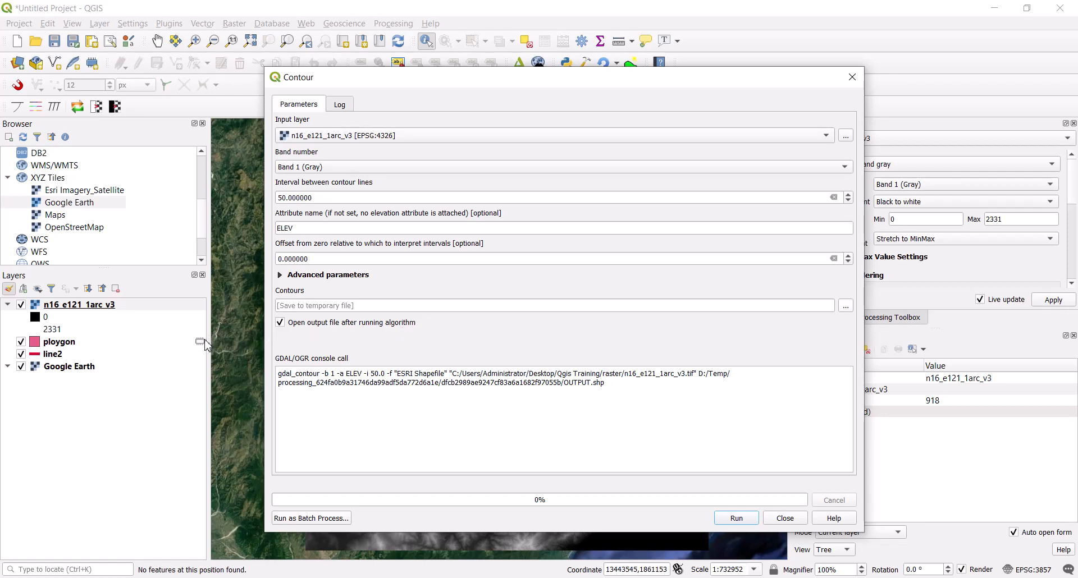
click(738, 519)
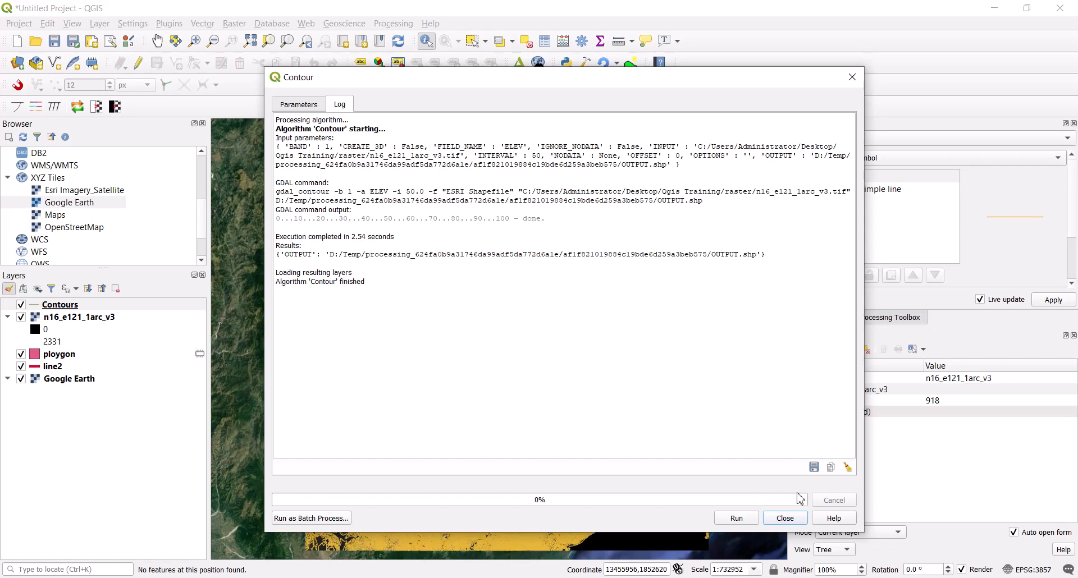
click(785, 518)
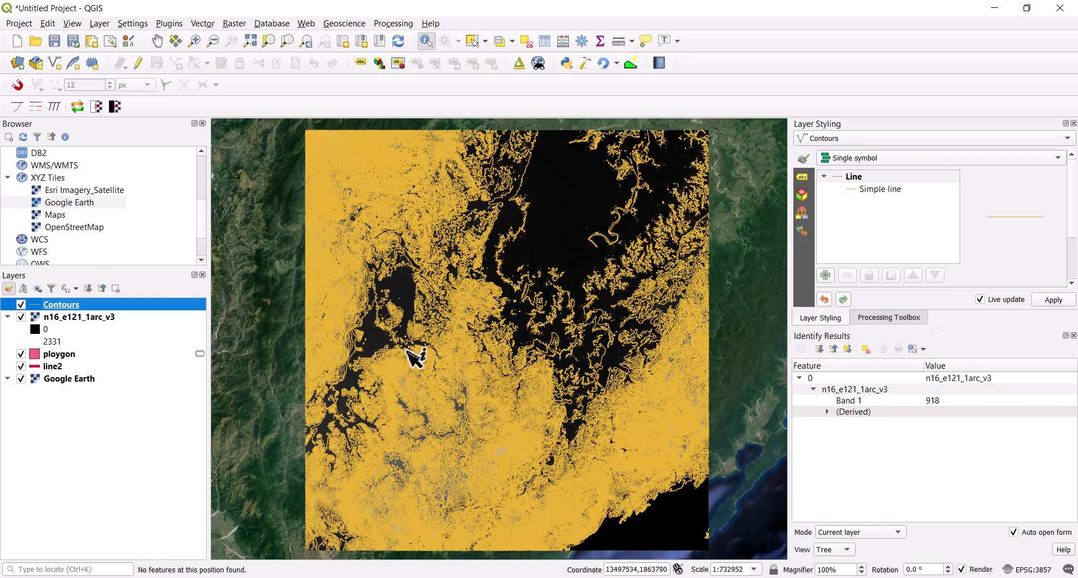
- Examine the generated contour lines up close and review the ELEV values in the Contours attribute table
scroll(477, 455, up, 5)
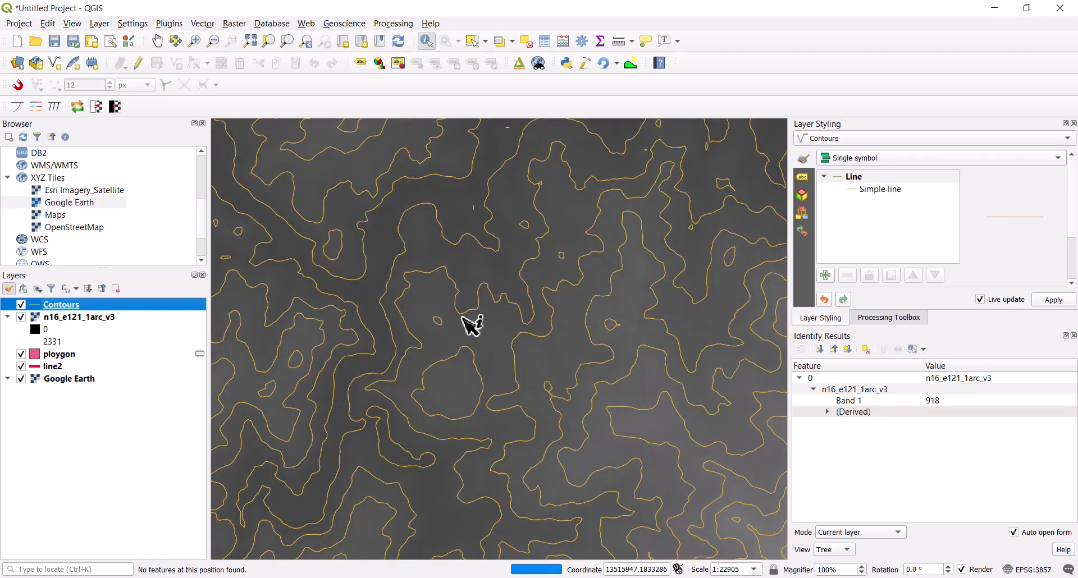
drag(471, 324, 464, 344)
click(57, 308)
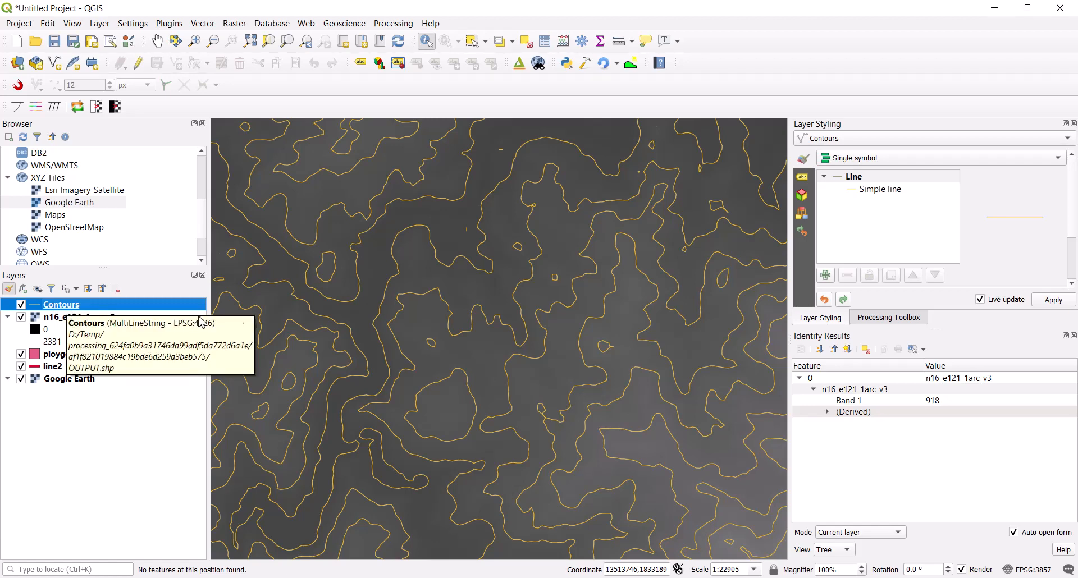
right_click(76, 304)
click(118, 439)
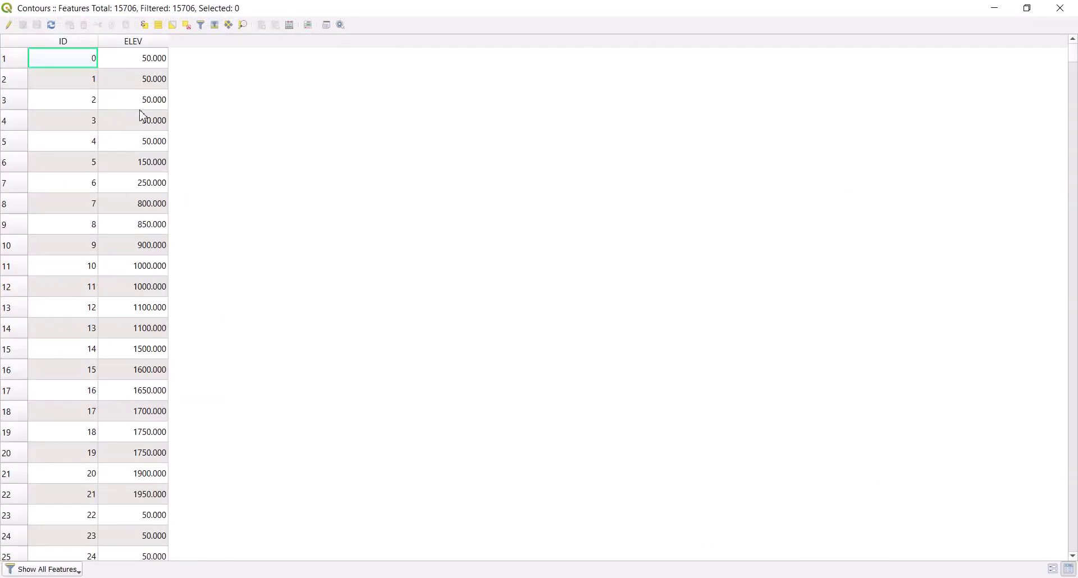
scroll(140, 112, down, 20)
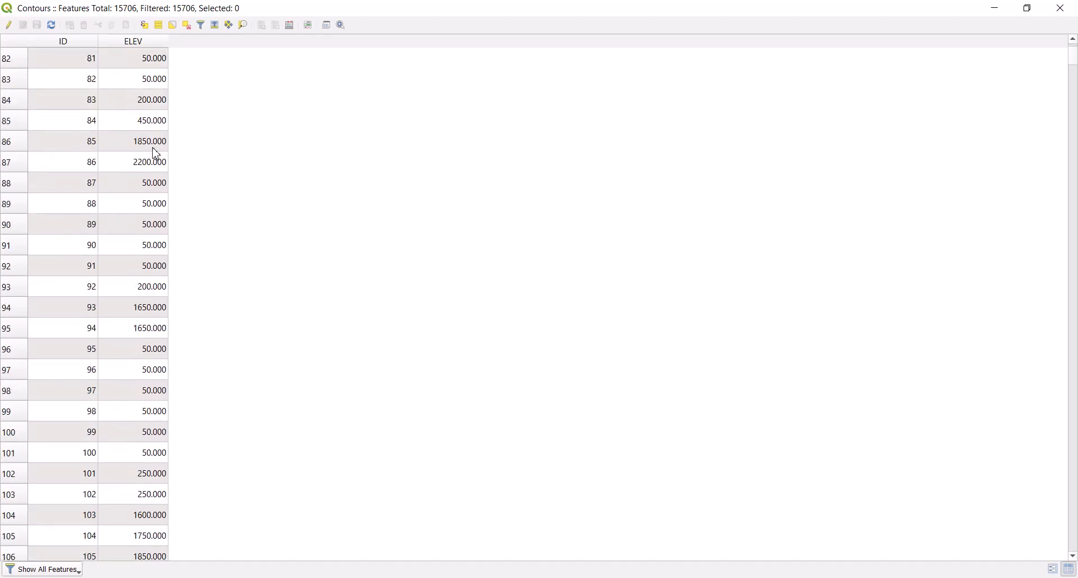
click(1061, 8)
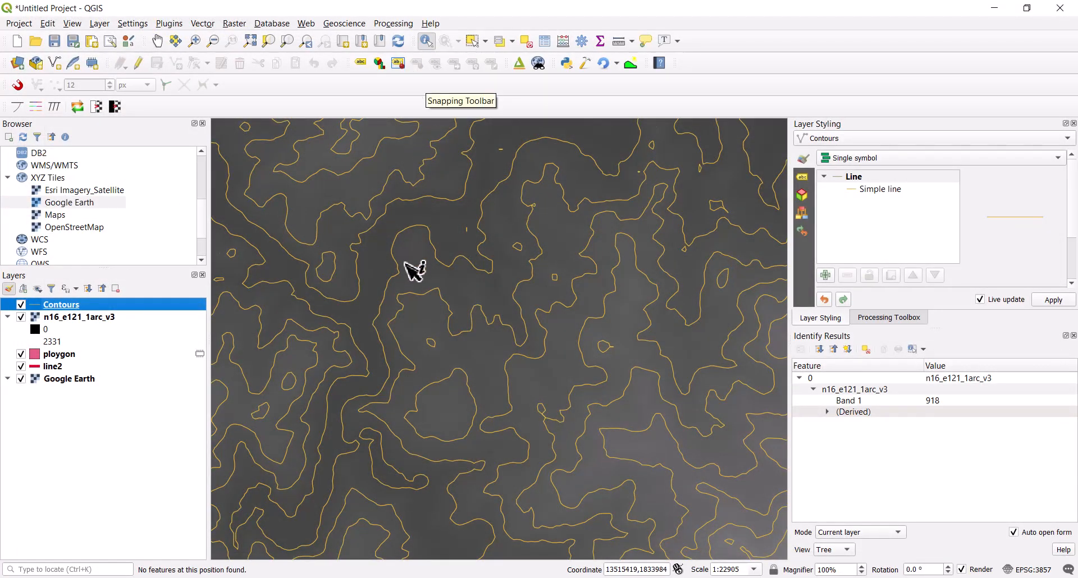
- Identify the ELEV attribute of one contour line on the map and return to a wider view of the contours
click(418, 235)
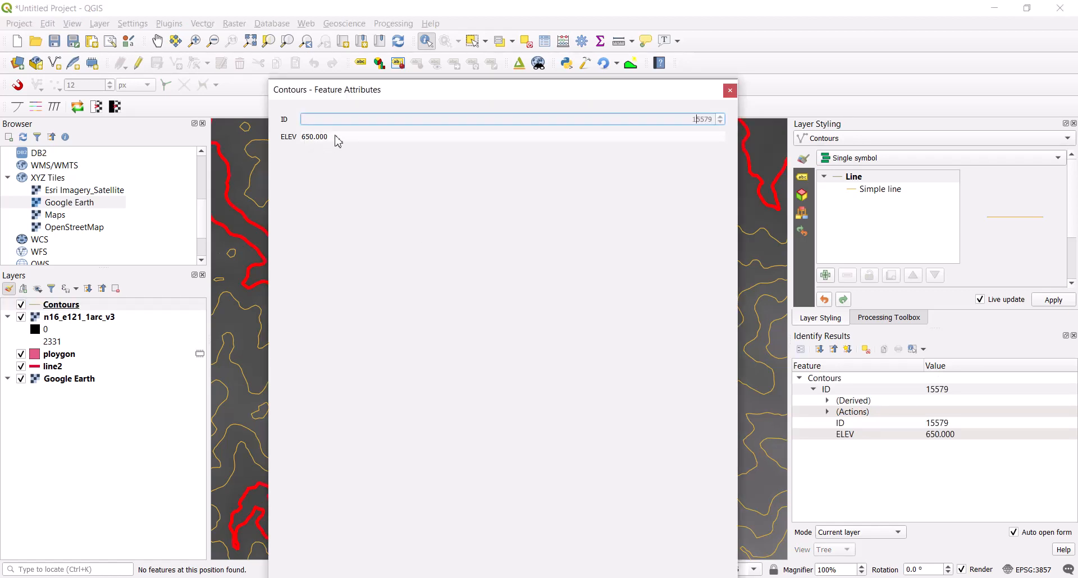
click(730, 91)
scroll(494, 267, down, 3)
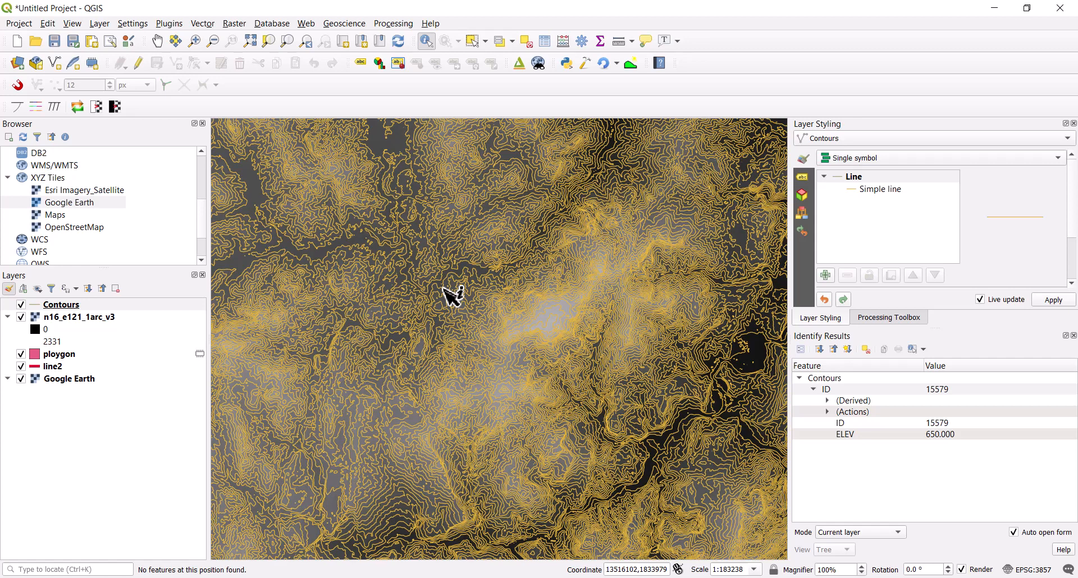
- Open the Save Features As dialog for the Contours layer, review the available export formats, and close it without saving
click(65, 304)
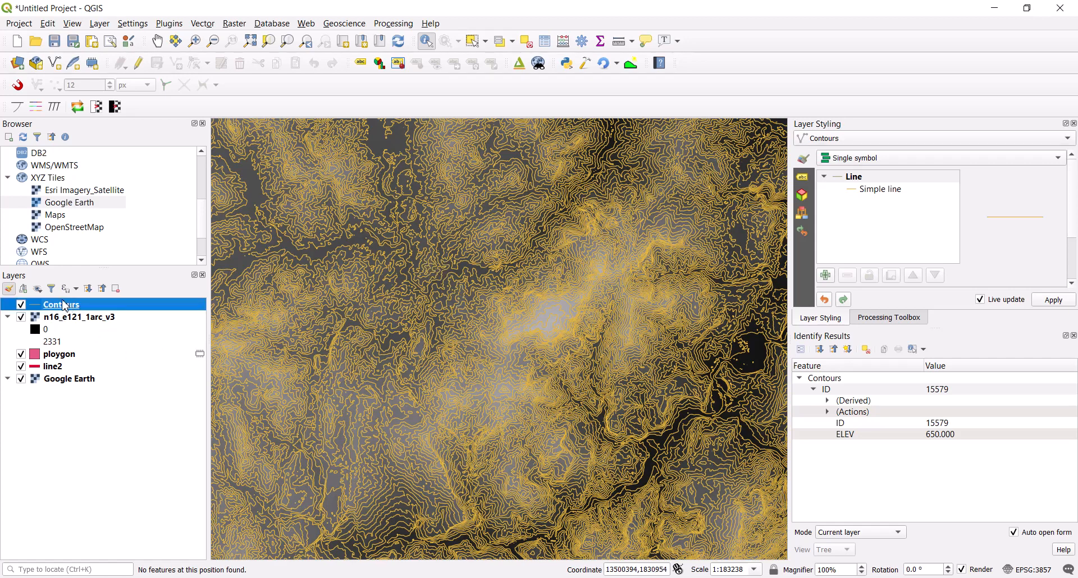
right_click(62, 308)
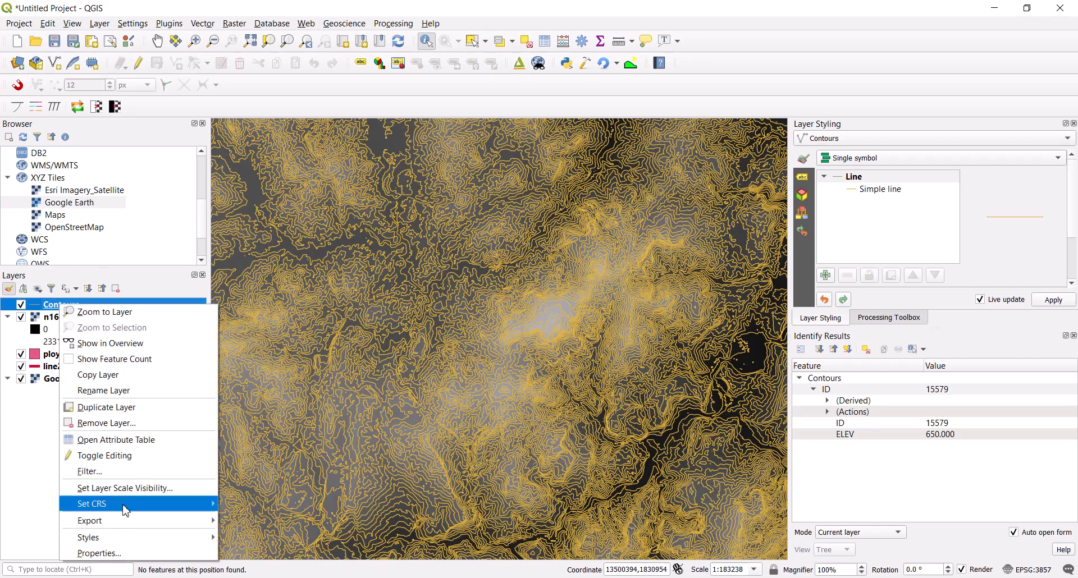
mouse_move(176, 530)
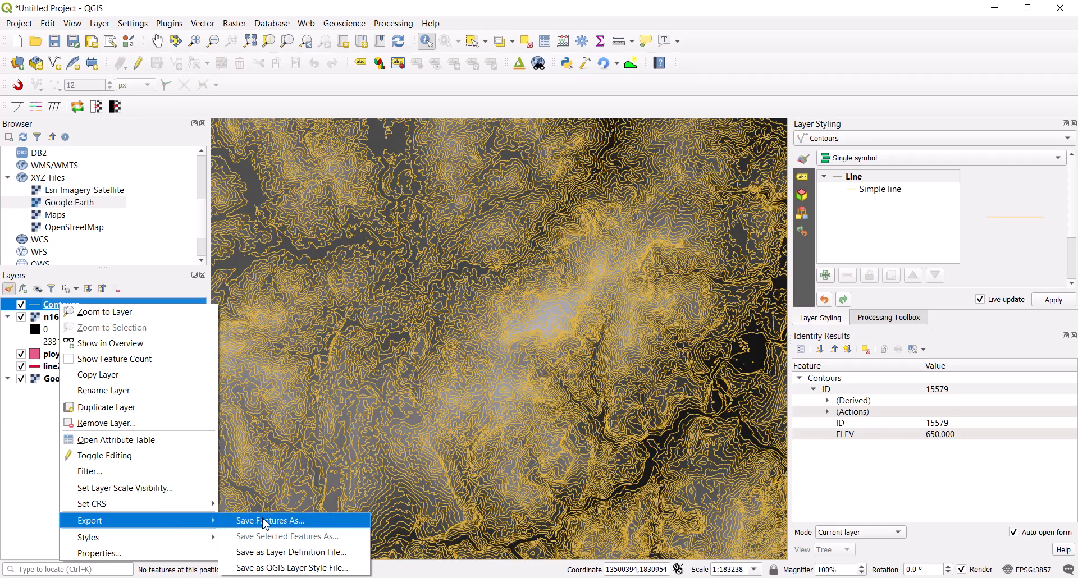
click(263, 522)
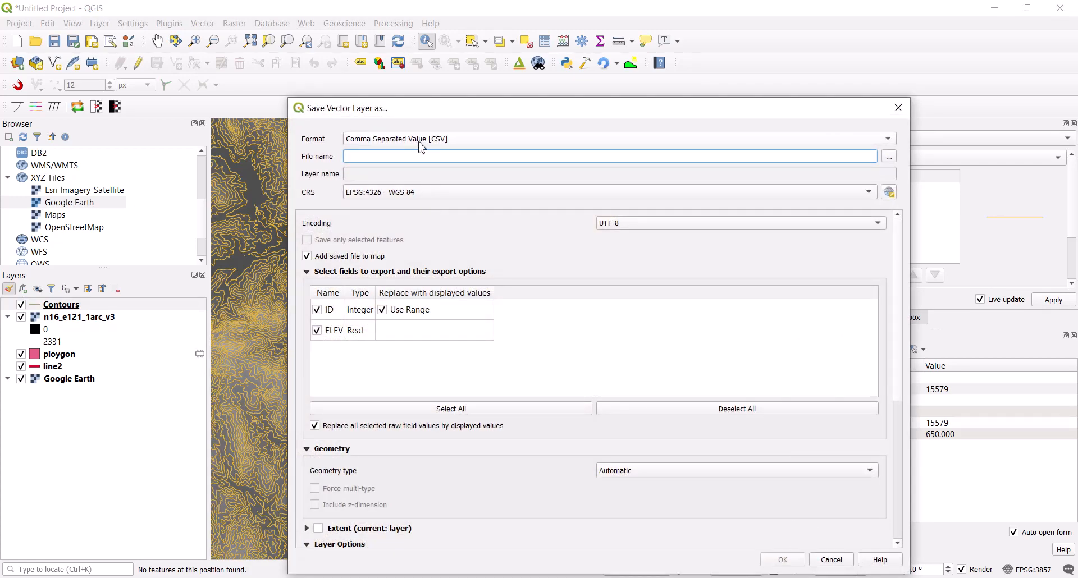
click(447, 141)
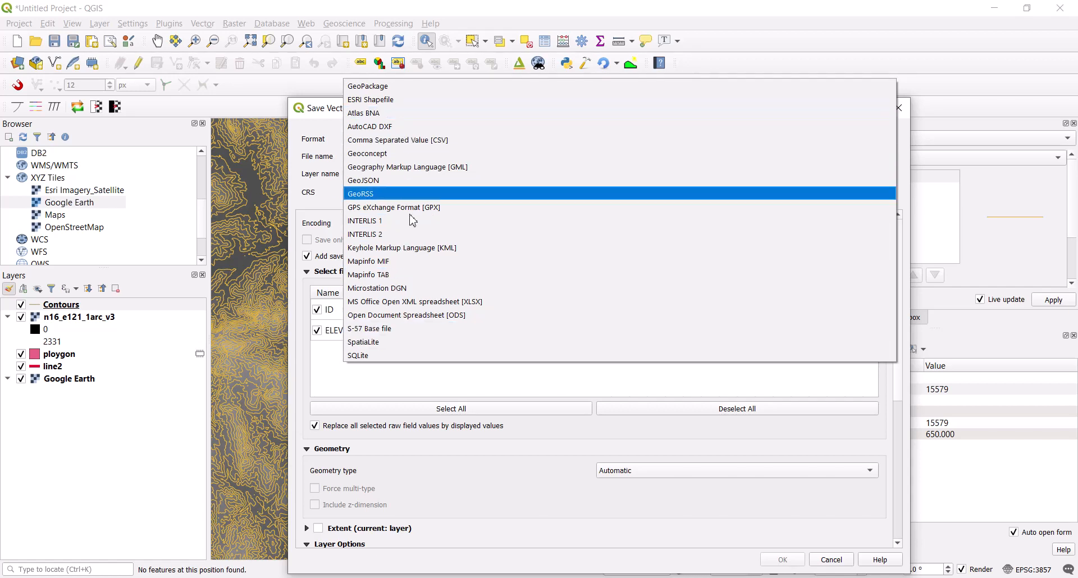
click(330, 114)
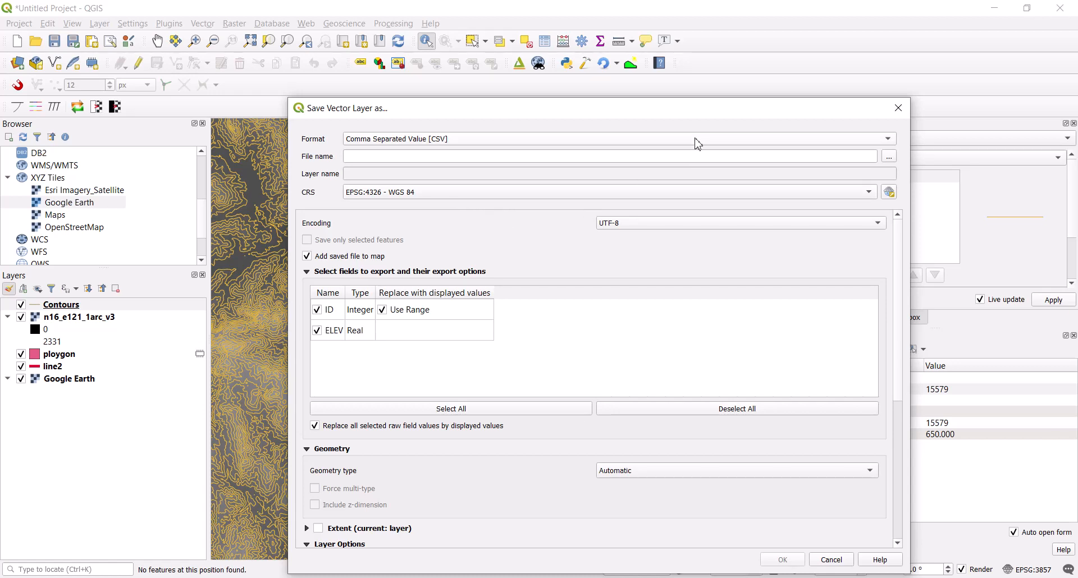
drag(708, 113, 639, 63)
click(829, 60)
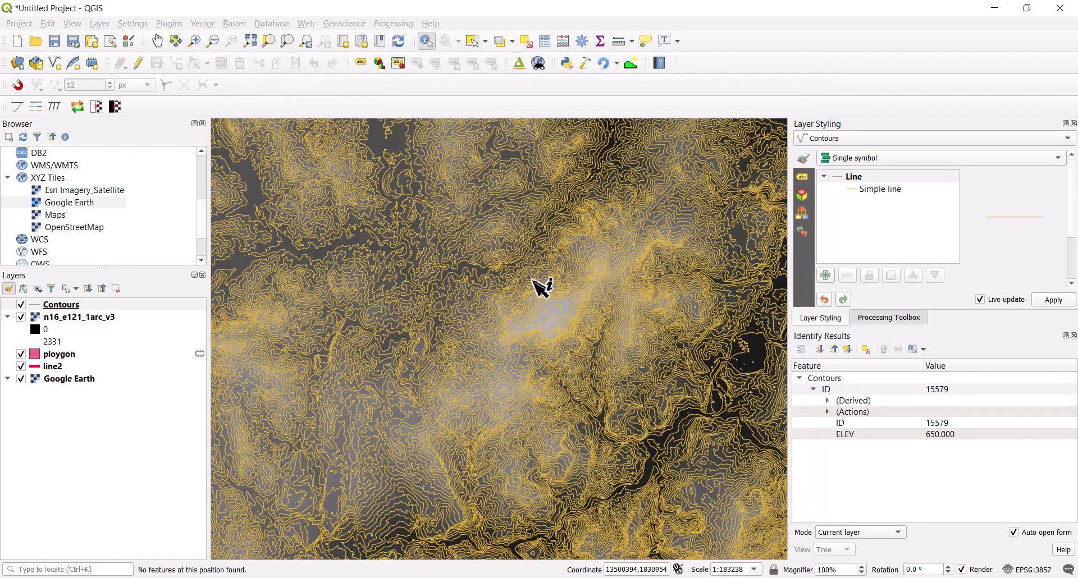
- Hide the Contours and n16_e121_1arc_v3 layers and collapse the raster layer's legend
scroll(362, 317, down, 1)
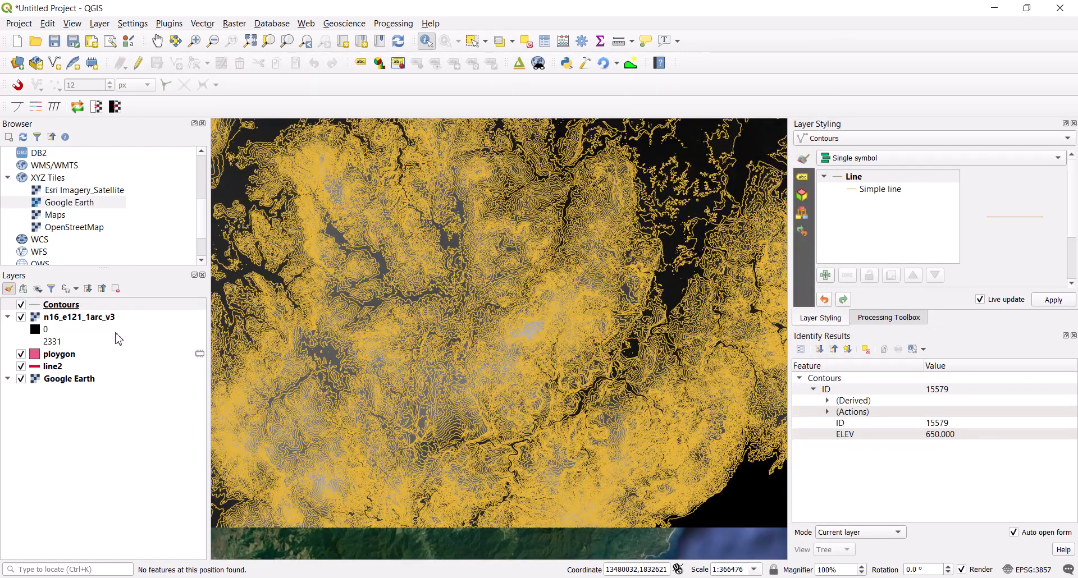
click(25, 309)
click(22, 304)
click(21, 317)
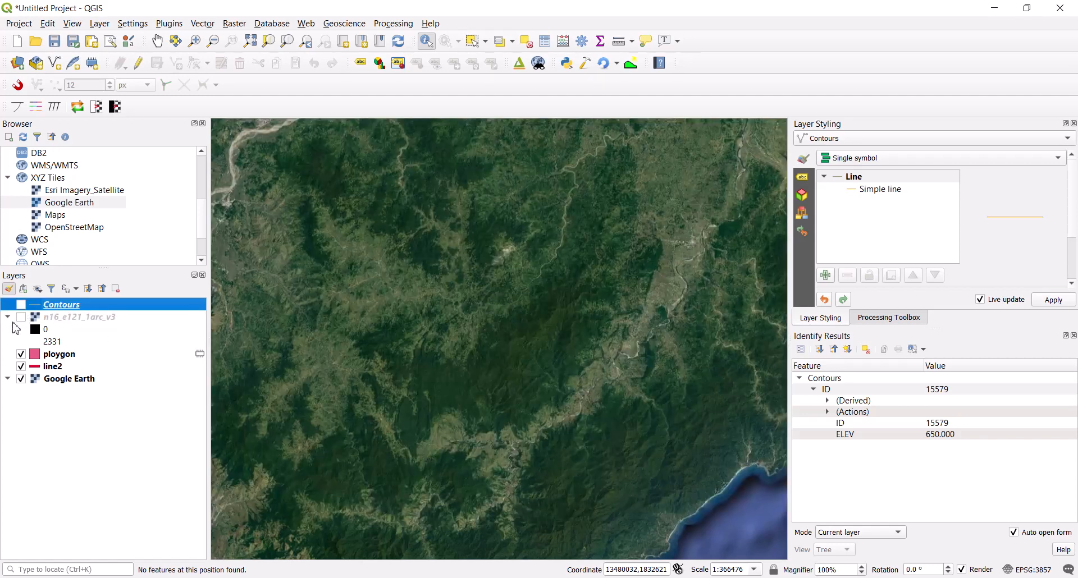
click(10, 317)
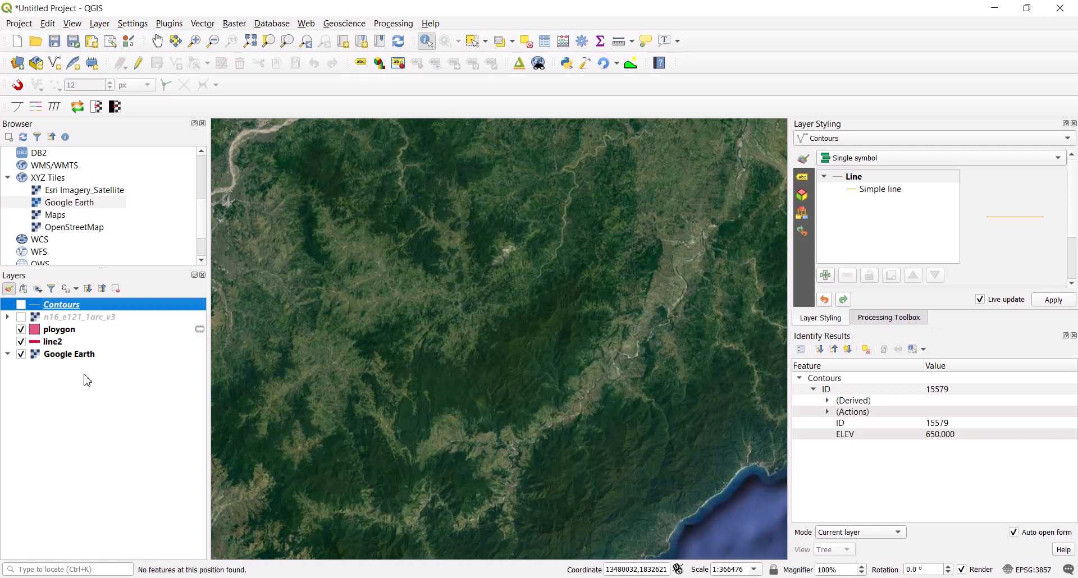
- Start adding a delimited text layer and load Collars.csv from the Data folder of Qgis Training
click(101, 25)
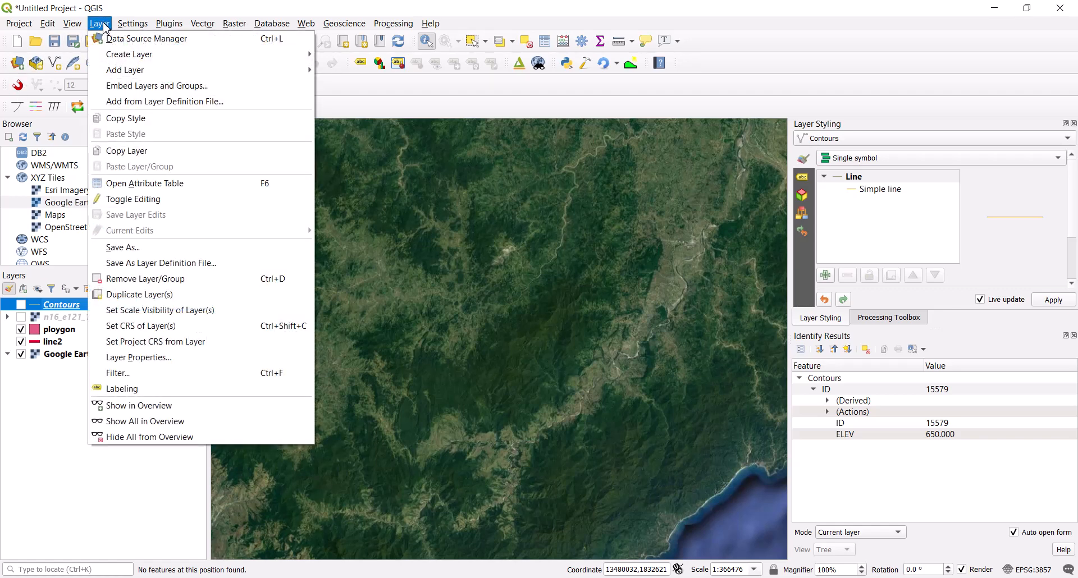
mouse_move(147, 59)
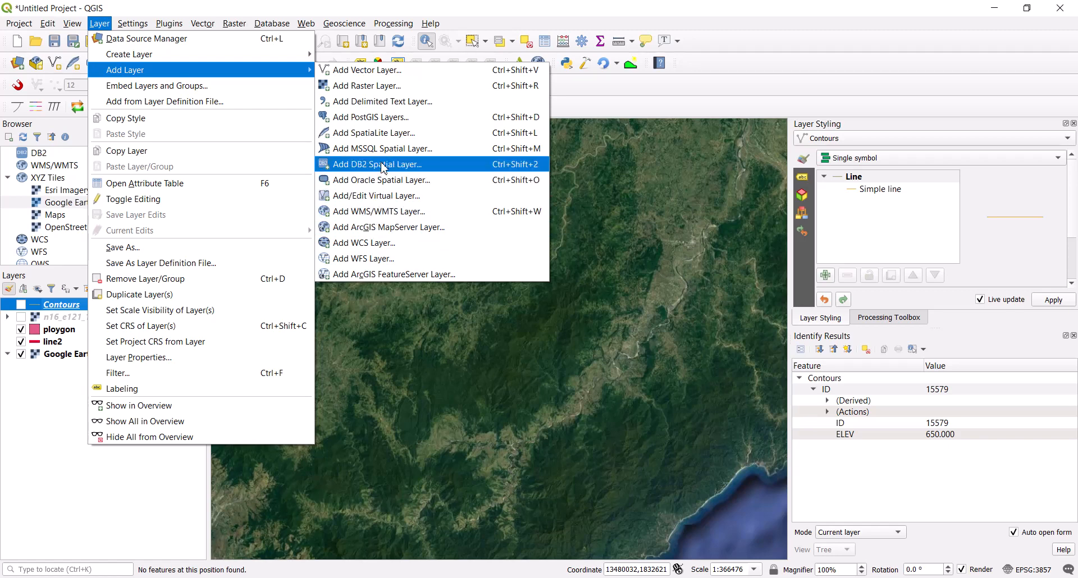
click(375, 107)
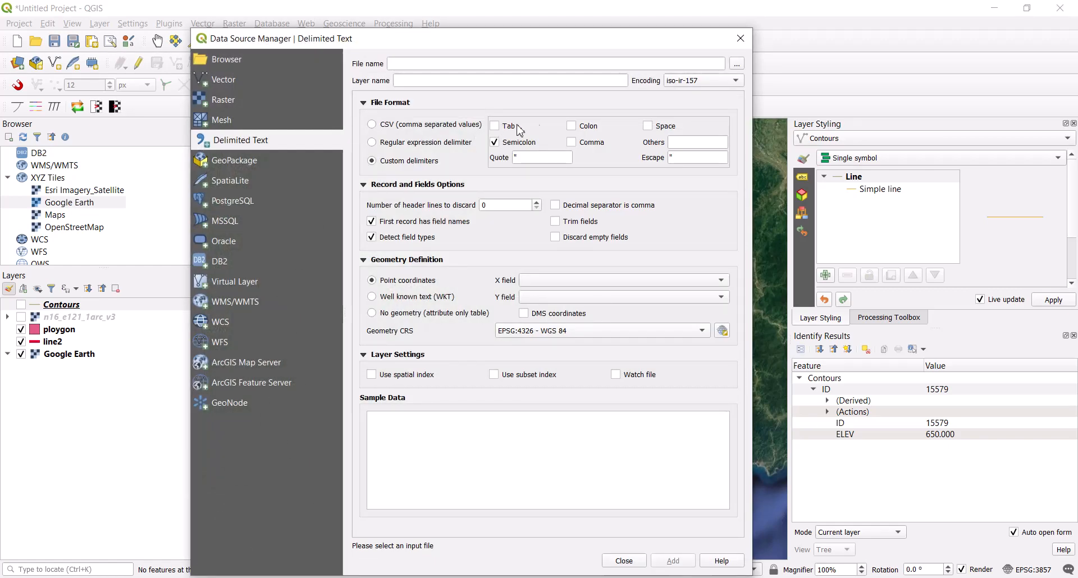
click(739, 64)
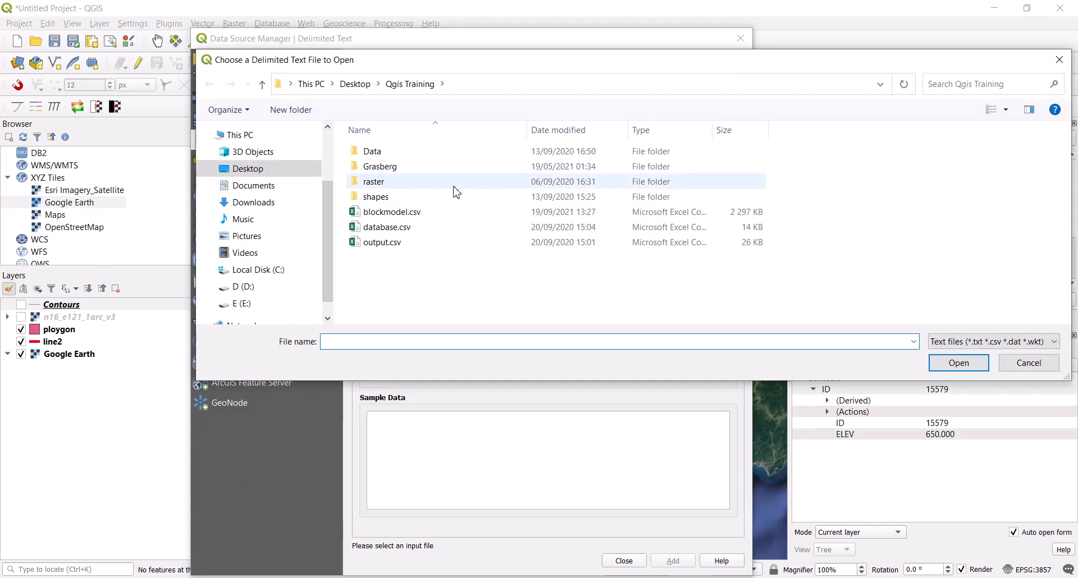
click(395, 154)
double_click(395, 156)
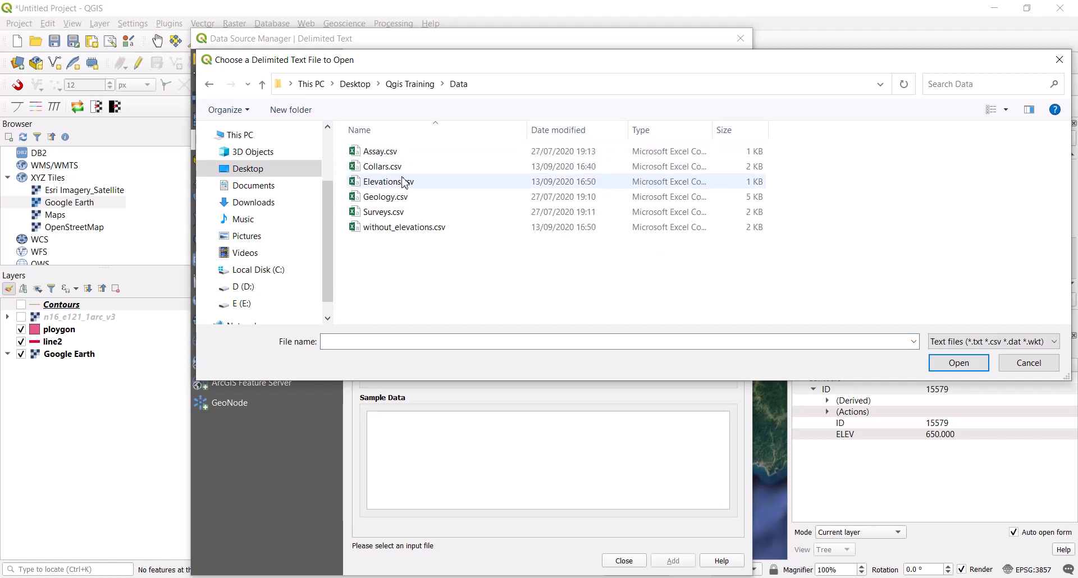
click(382, 168)
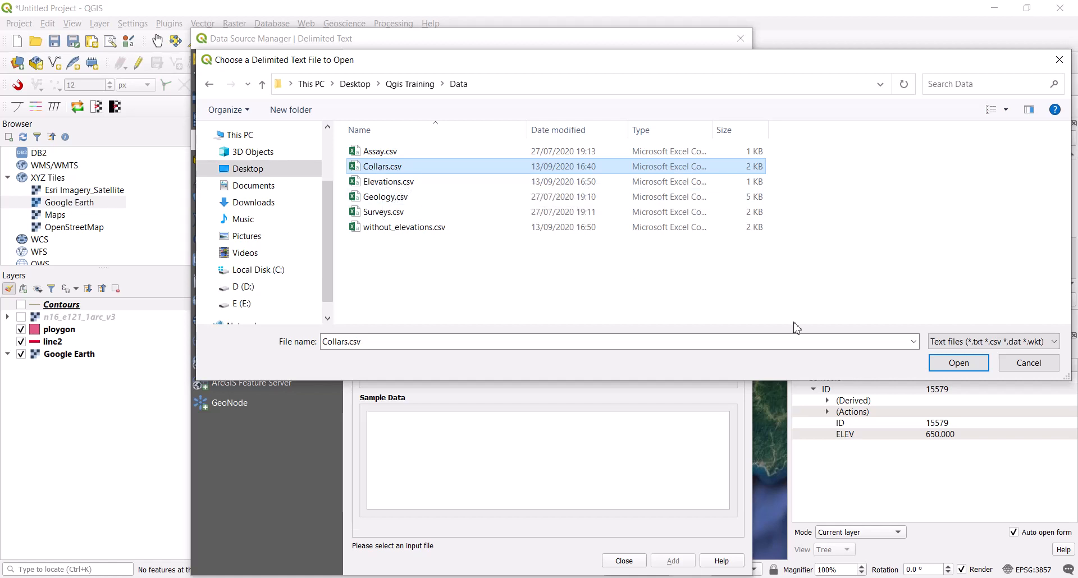
click(936, 365)
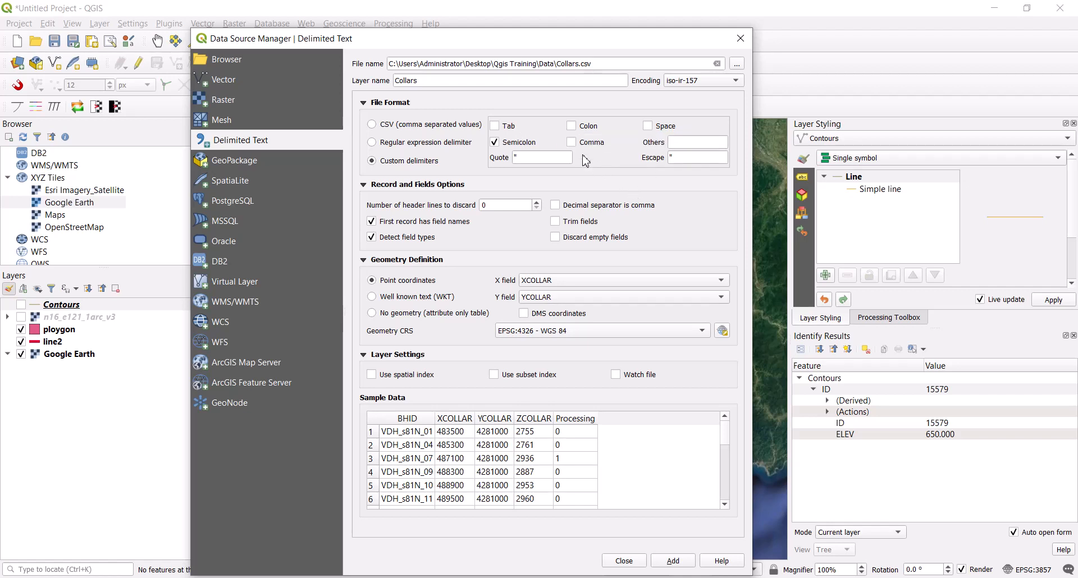
- Preview the sample data with the Tab delimiter and without first-record field names, restoring Semicolon and the field-name option
click(686, 141)
click(494, 126)
click(494, 143)
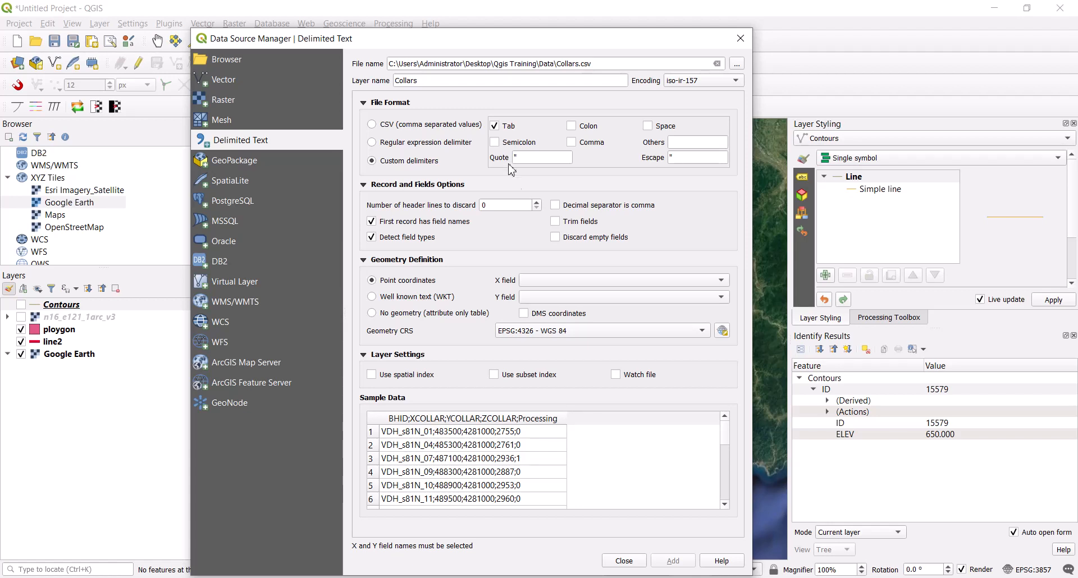
click(494, 142)
click(494, 126)
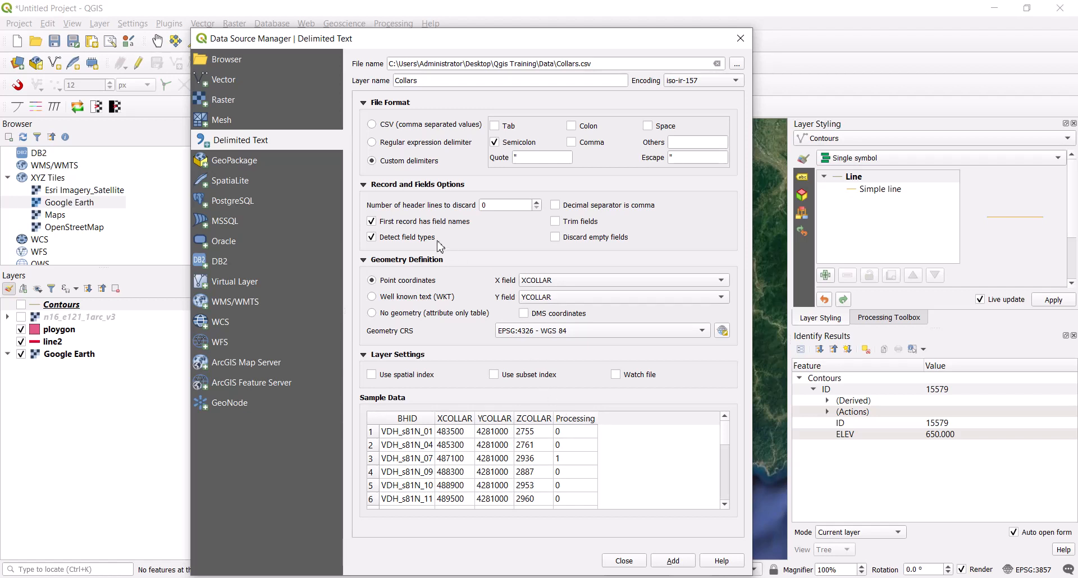
click(370, 223)
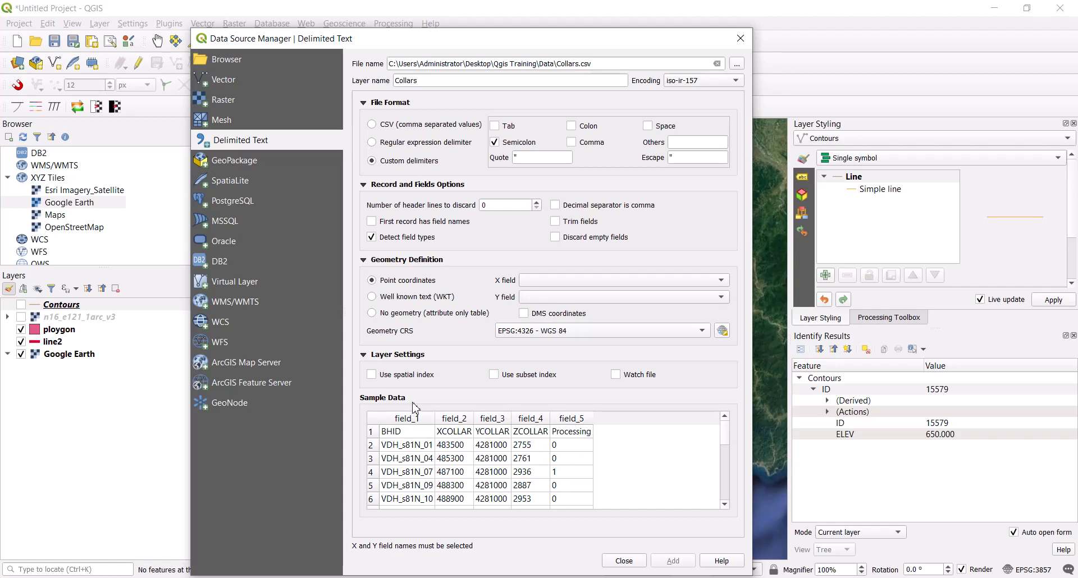
click(374, 225)
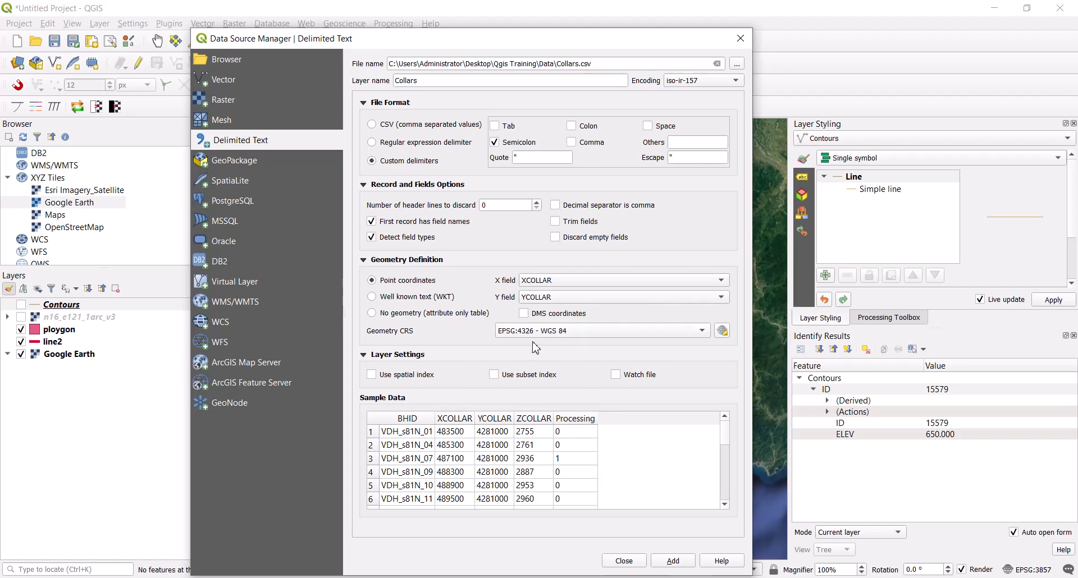
- Set the geometry CRS to the project CRS EPSG:3857 - WGS 84 / Pseudo-Mercator, add the Collars layer, and close the Data Source Manager
click(583, 334)
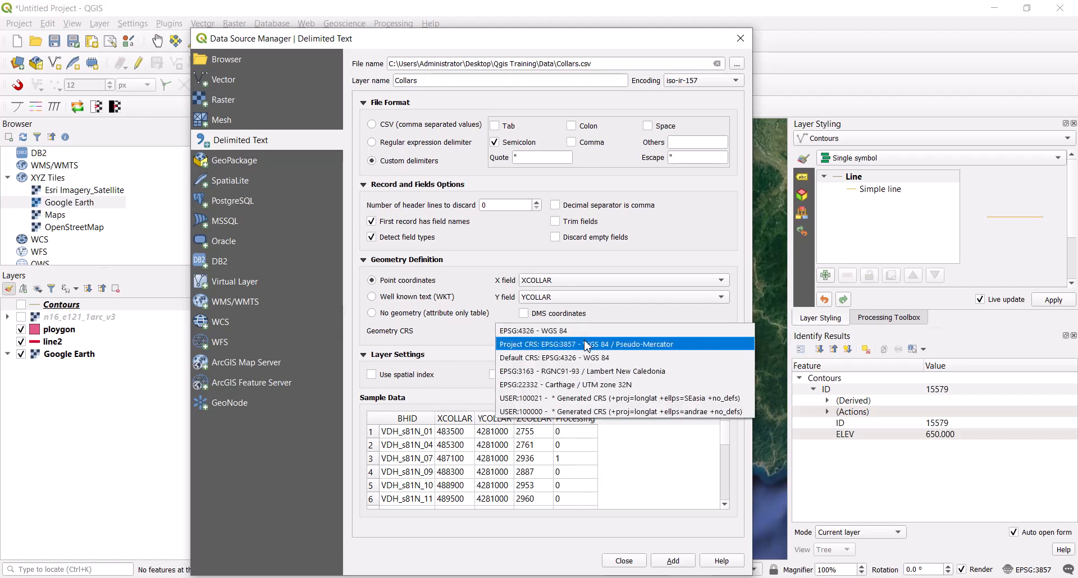
click(581, 344)
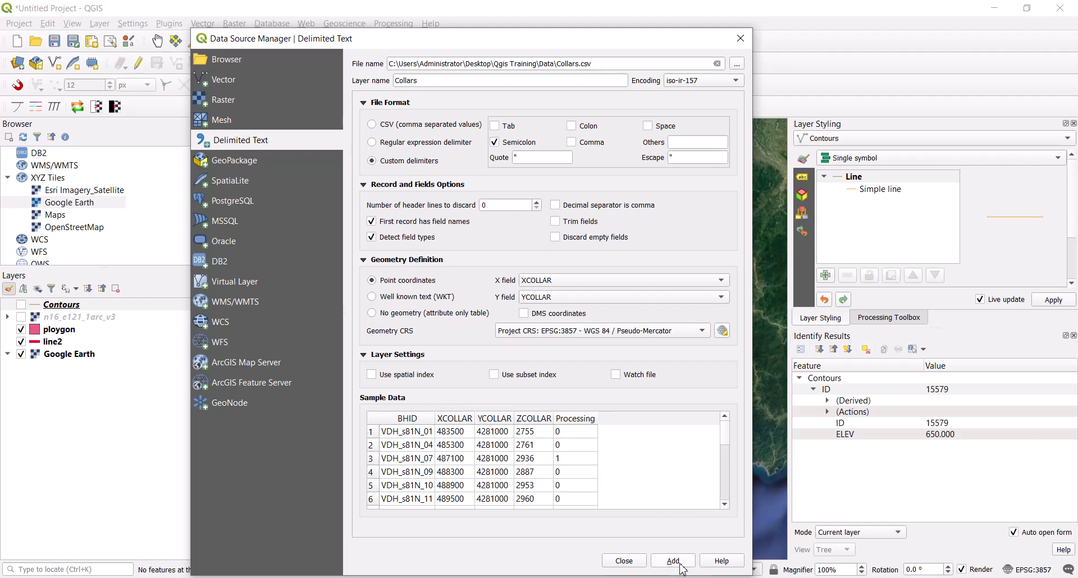
click(674, 562)
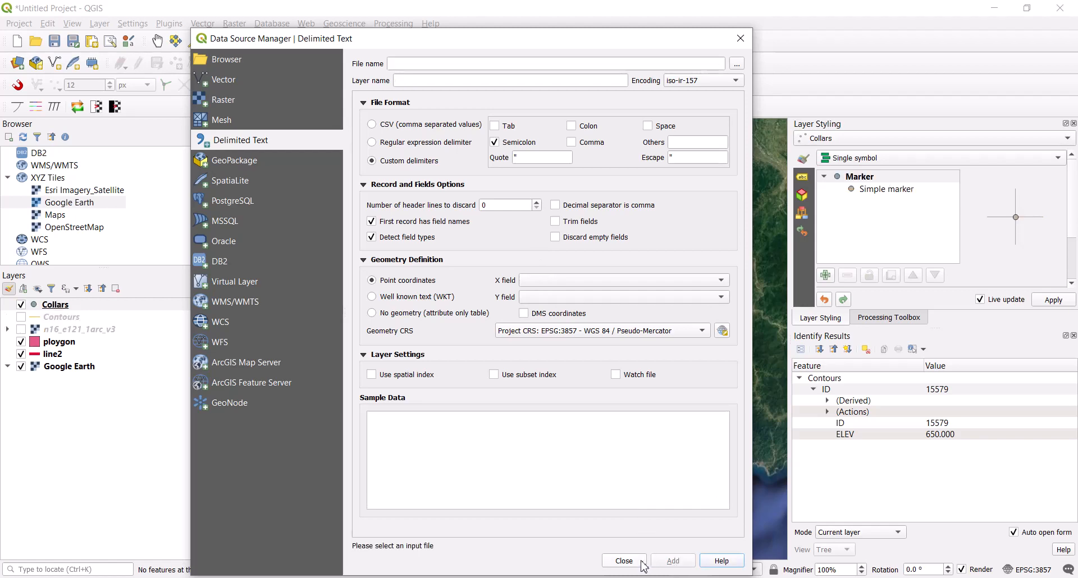
click(643, 563)
- Zoom to the Collars layer and examine how its points are distributed over the satellite imagery
right_click(70, 305)
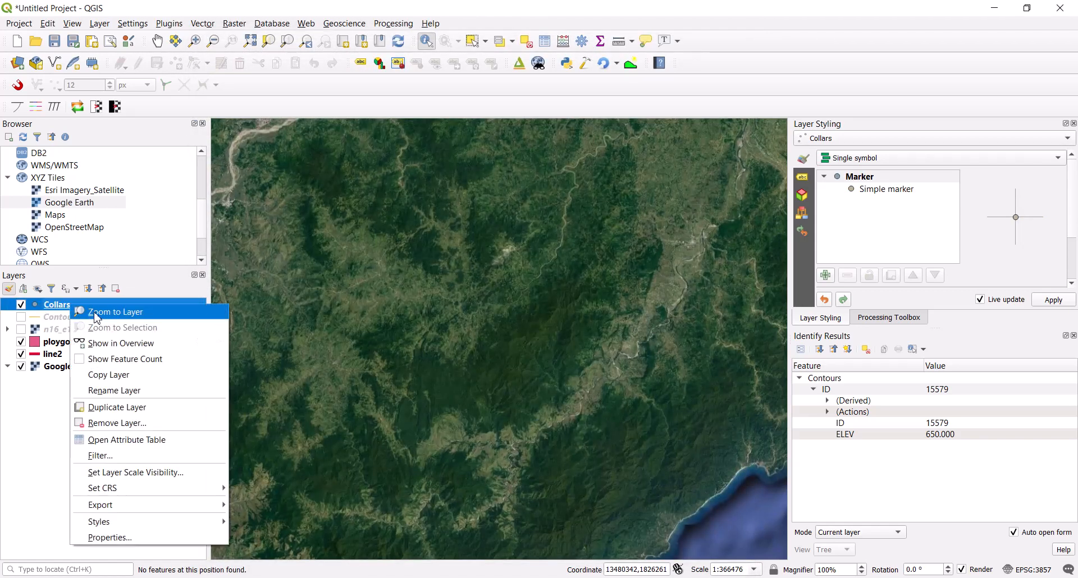
click(97, 314)
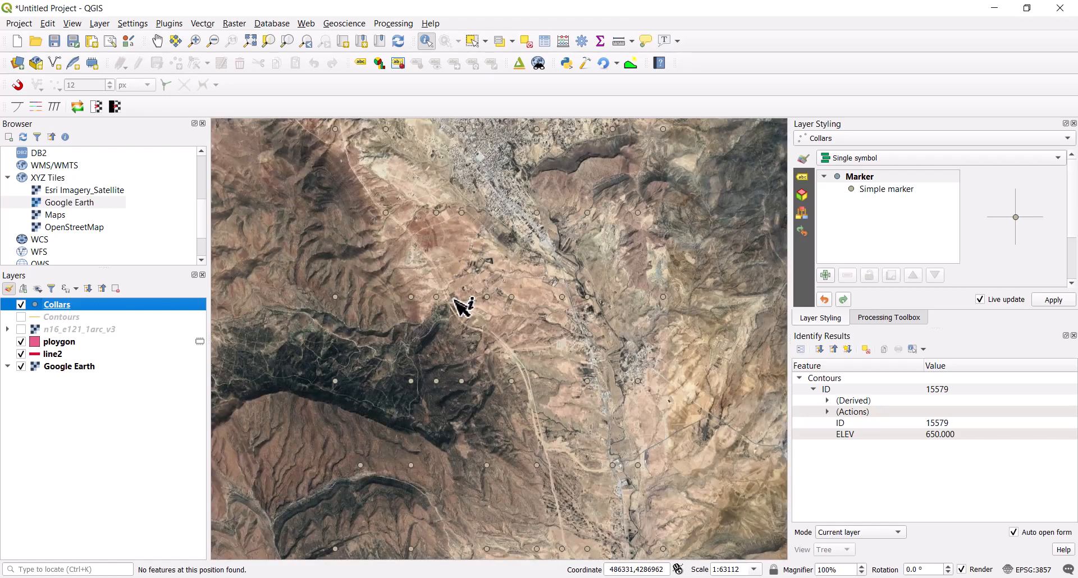
scroll(463, 307, down, 2)
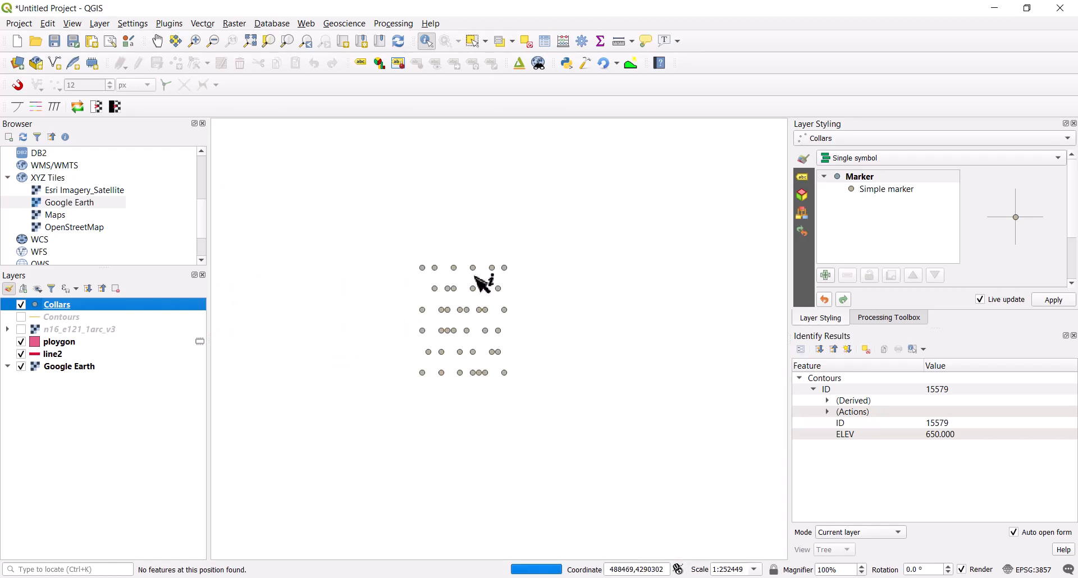
scroll(460, 303, up, 1)
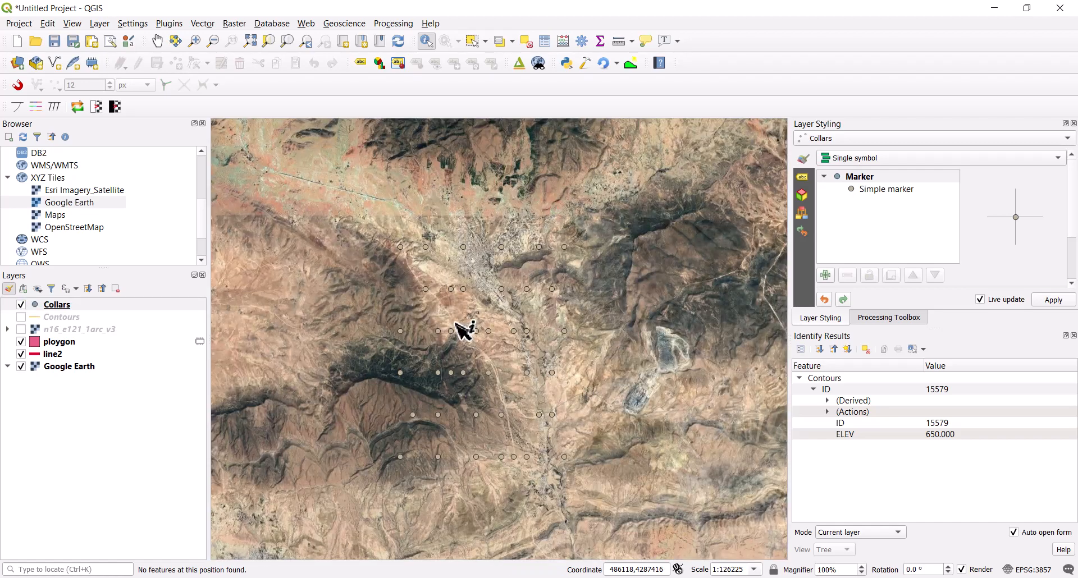
scroll(463, 331, up, 1)
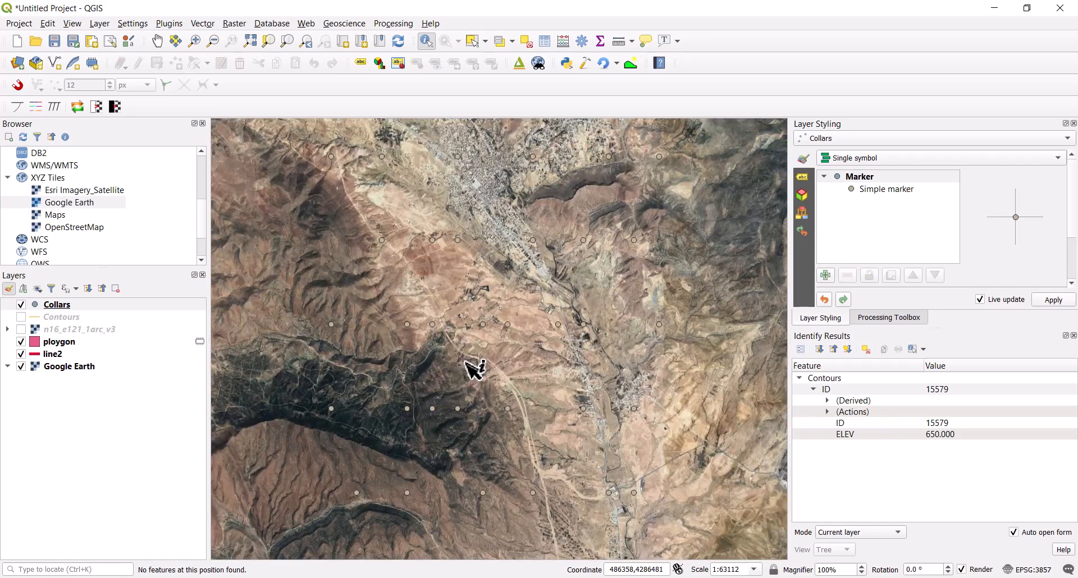
- Select rows 28 to 31 in the Collars attribute table and return to the map to view the selected points
right_click(48, 306)
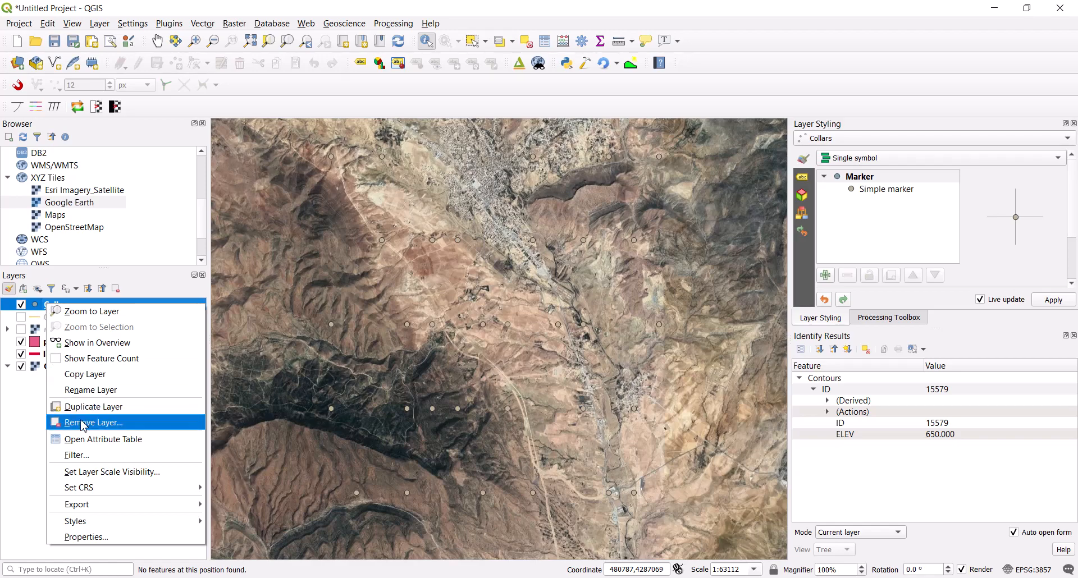
click(112, 440)
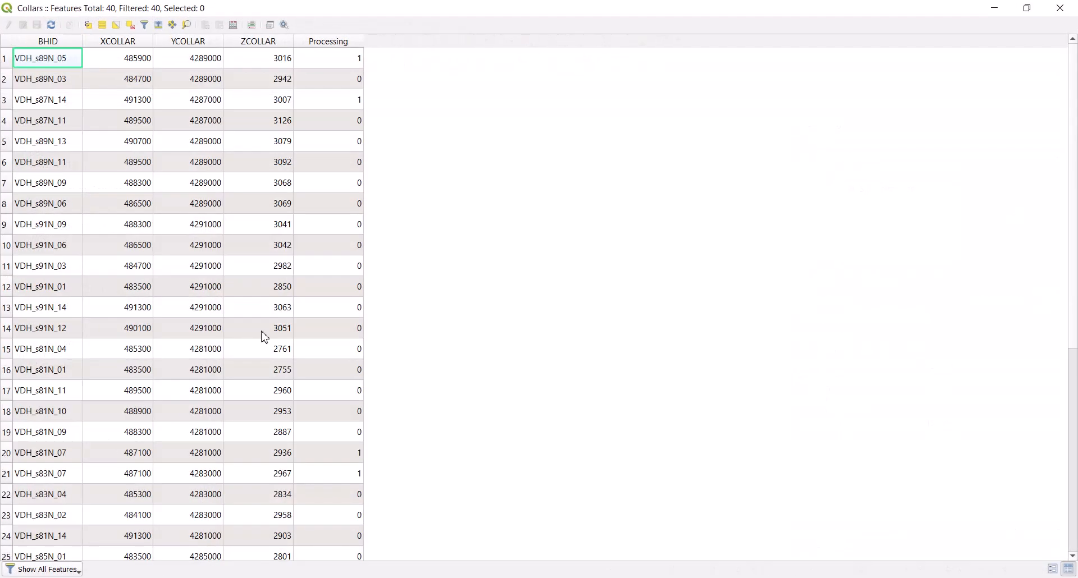
scroll(121, 303, down, 5)
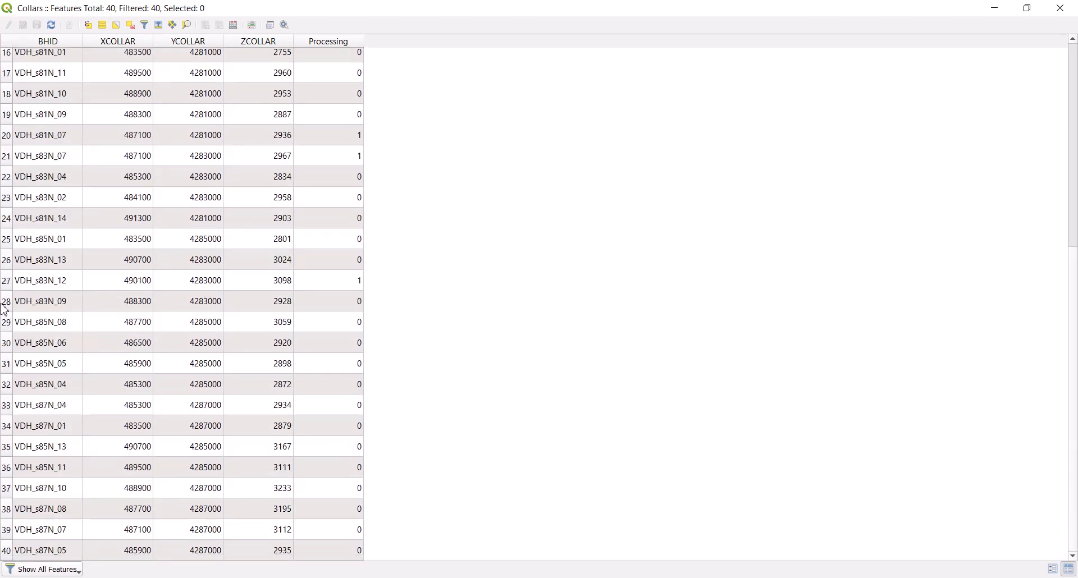
click(5, 303)
drag(6, 311, 60, 360)
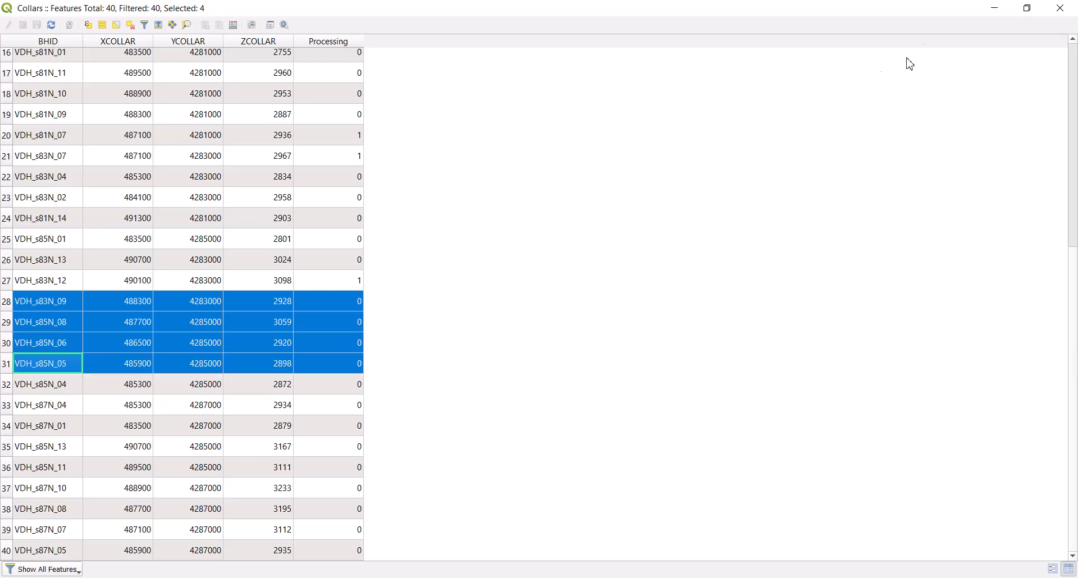
click(994, 8)
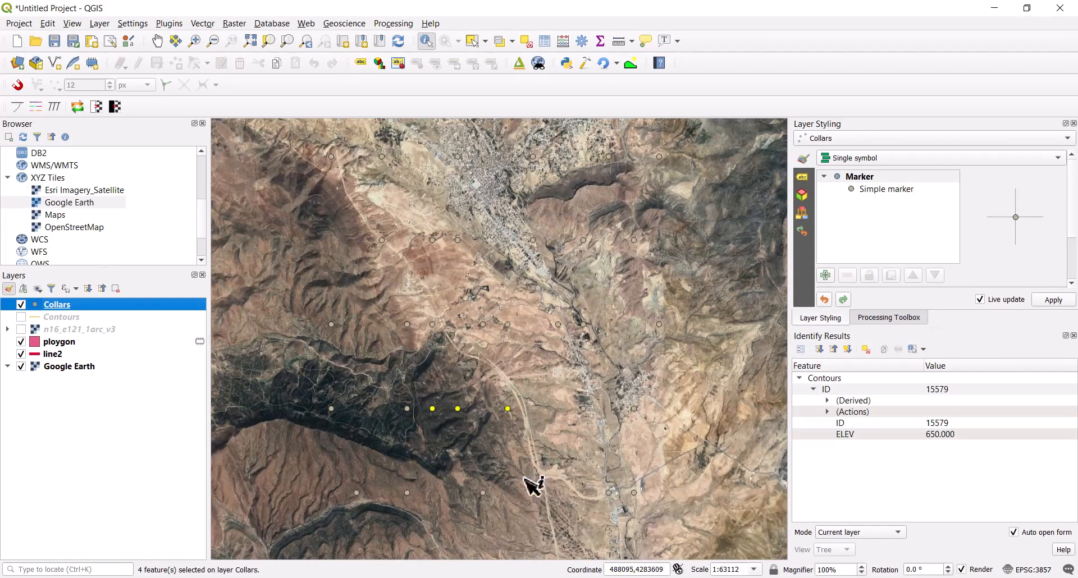
drag(462, 414, 501, 354)
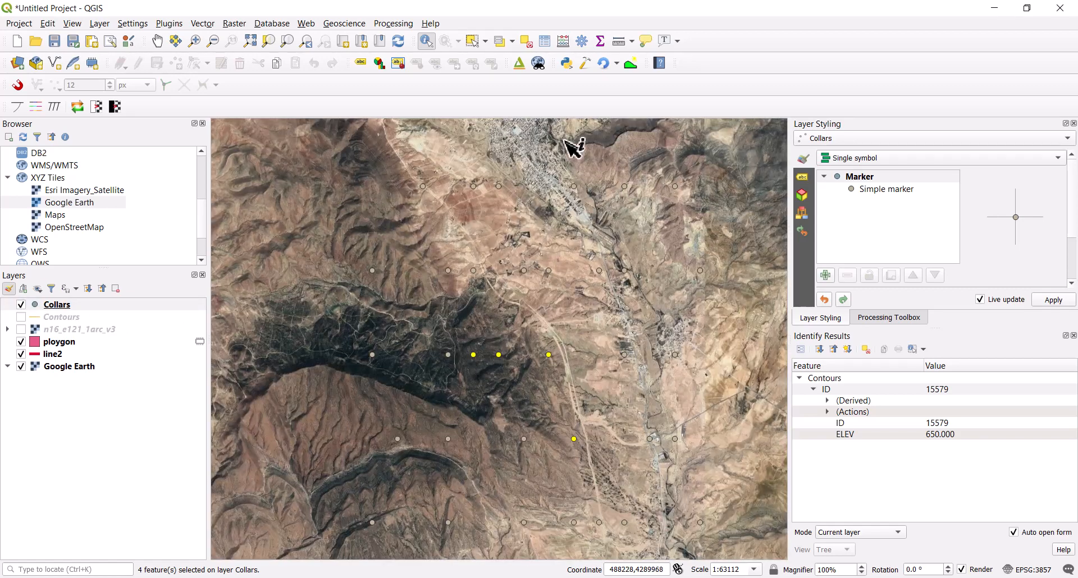
- Clear the Collars selection and identify a collar point on the dark ridge to view its attributes
click(527, 41)
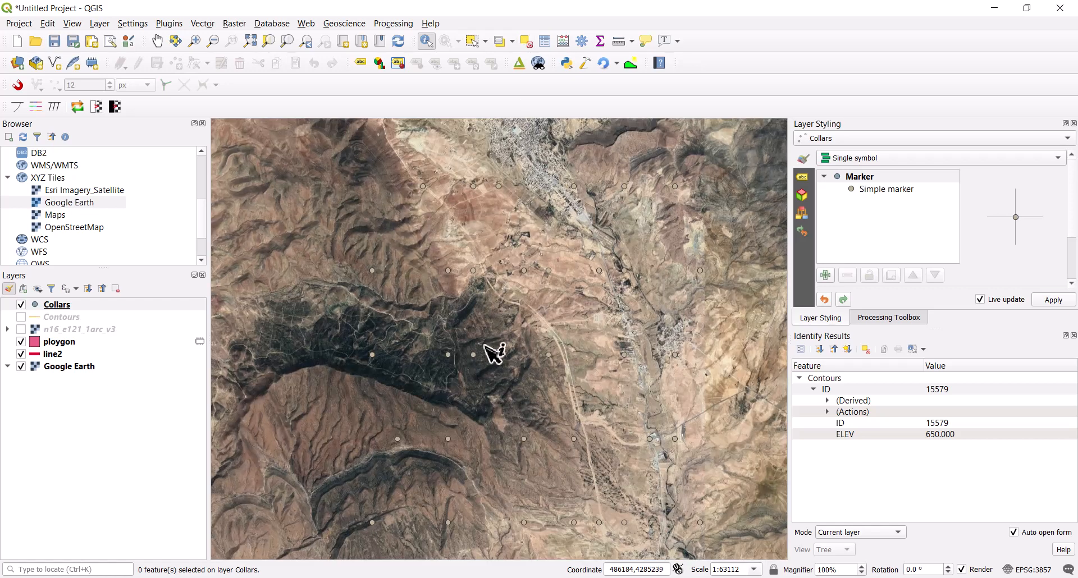
click(474, 356)
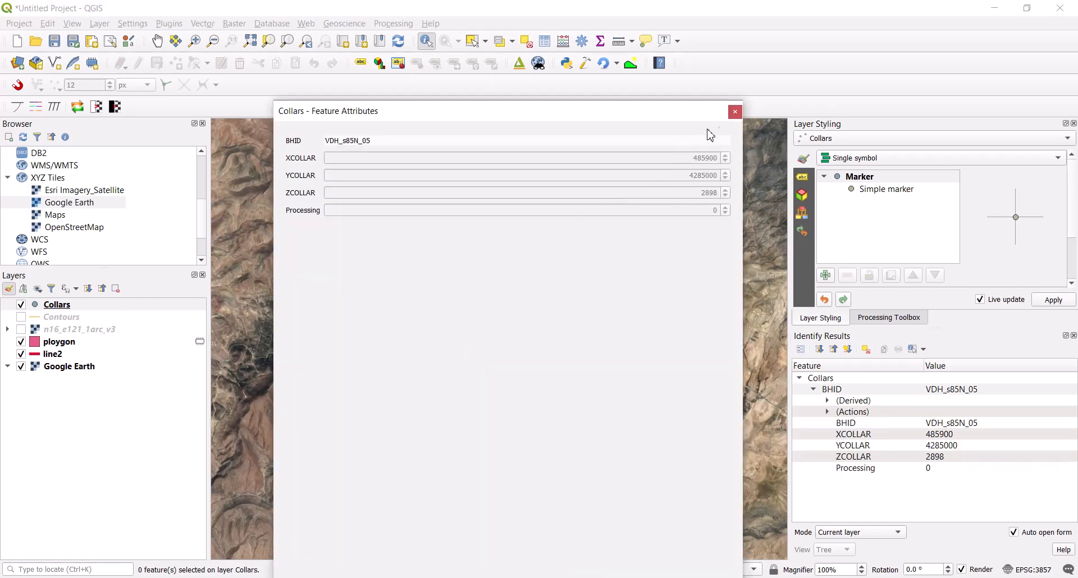
click(735, 111)
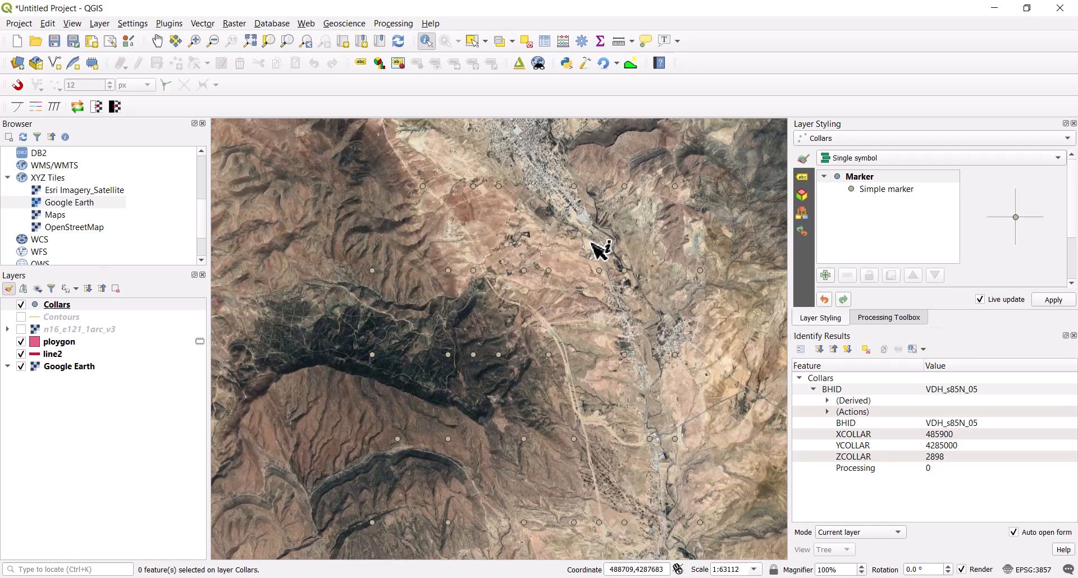
scroll(577, 291, down, 1)
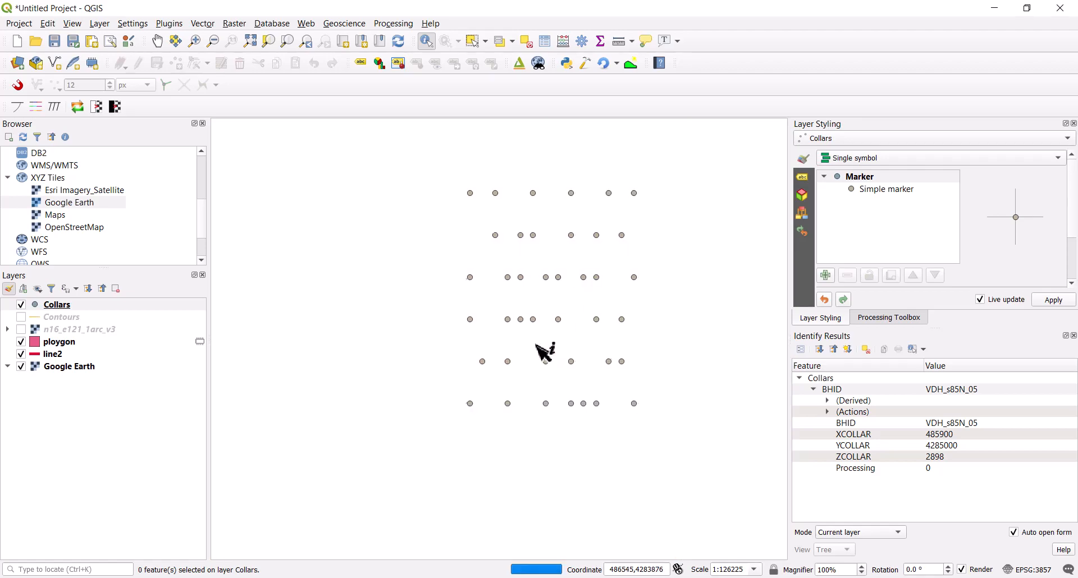
scroll(446, 327, up, 1)
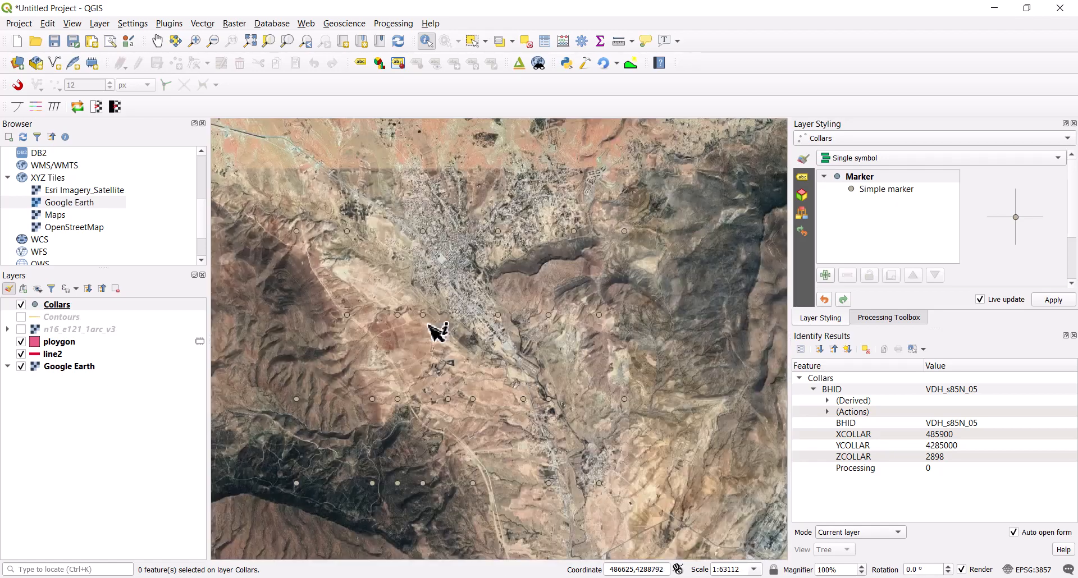
drag(428, 324, 440, 291)
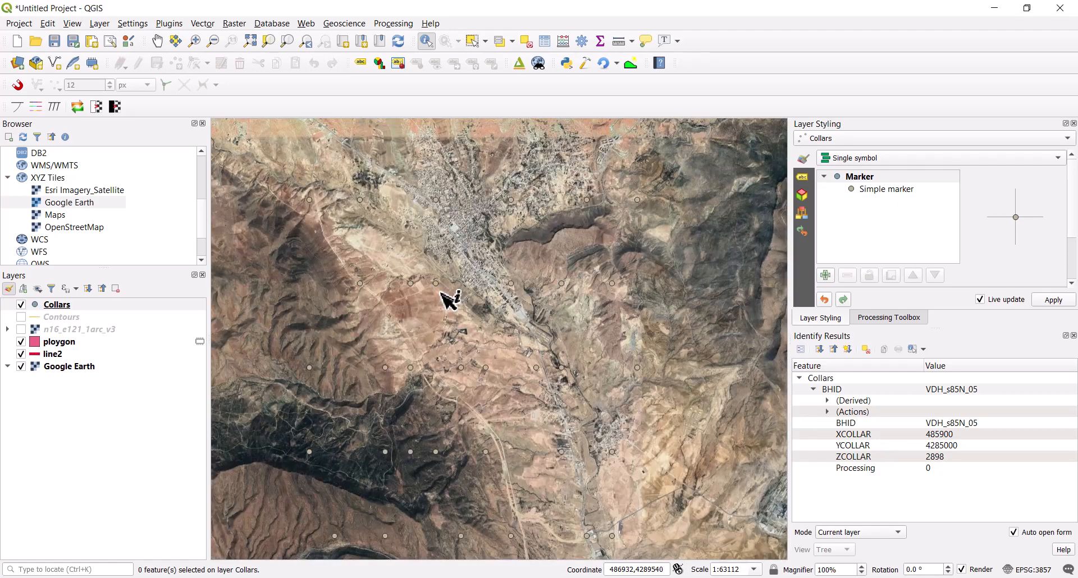
mouse_move(430, 354)
mouse_down()
mouse_move(430, 321)
mouse_move(441, 341)
mouse_up()
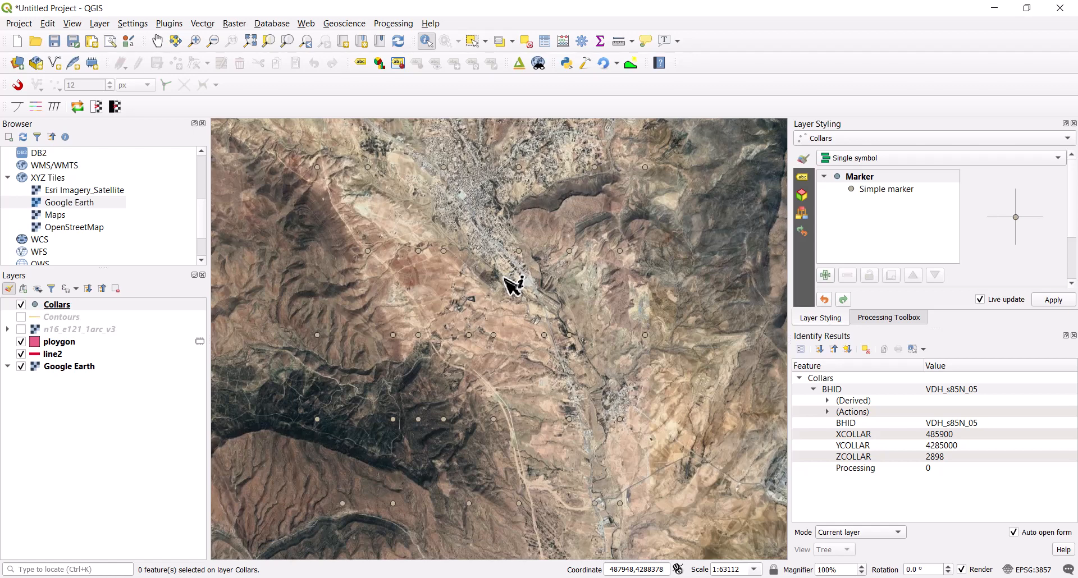
- Create a temporary scratch layer named points with Point geometry and CRS EPSG:3857 - WGS 84 / Pseudo-Mercator
click(61, 309)
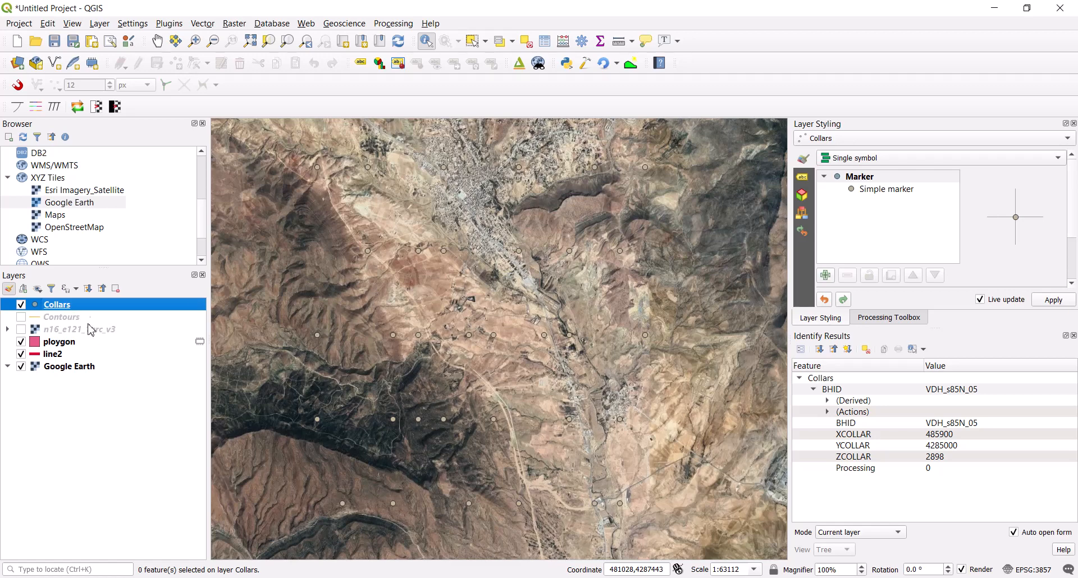
click(100, 23)
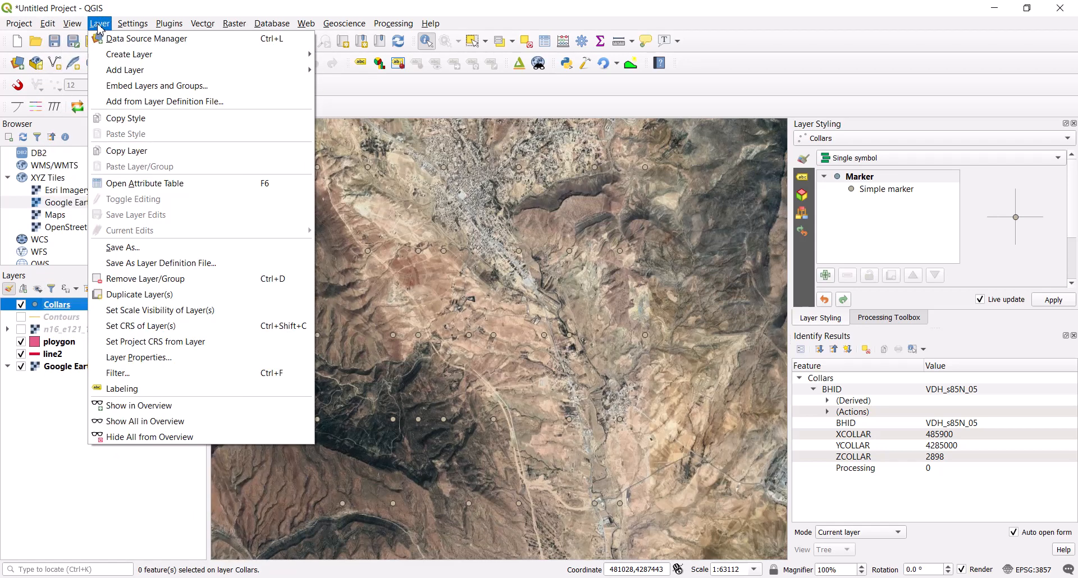
mouse_move(128, 70)
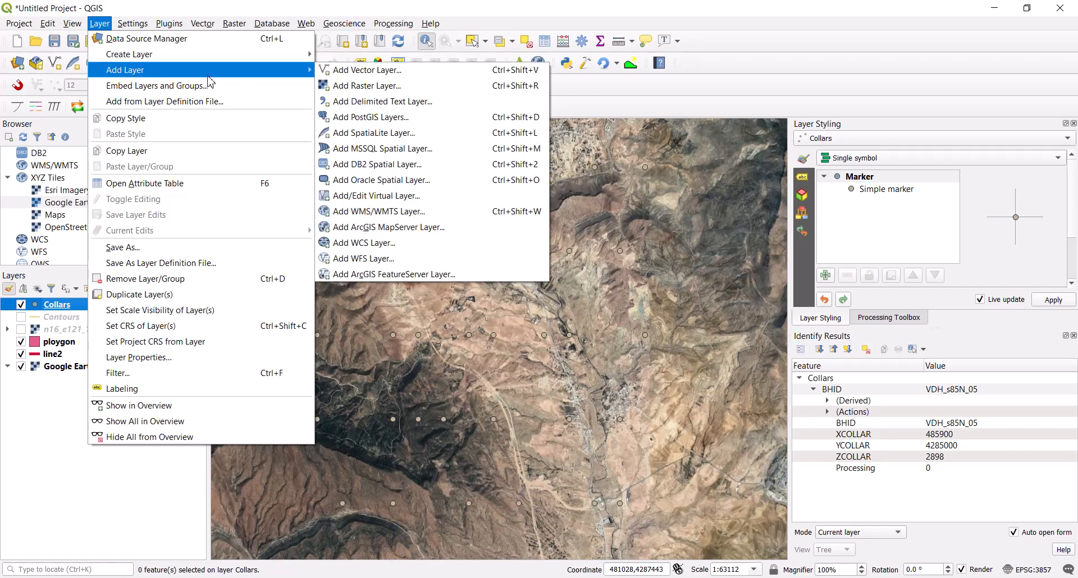
mouse_move(236, 54)
click(393, 101)
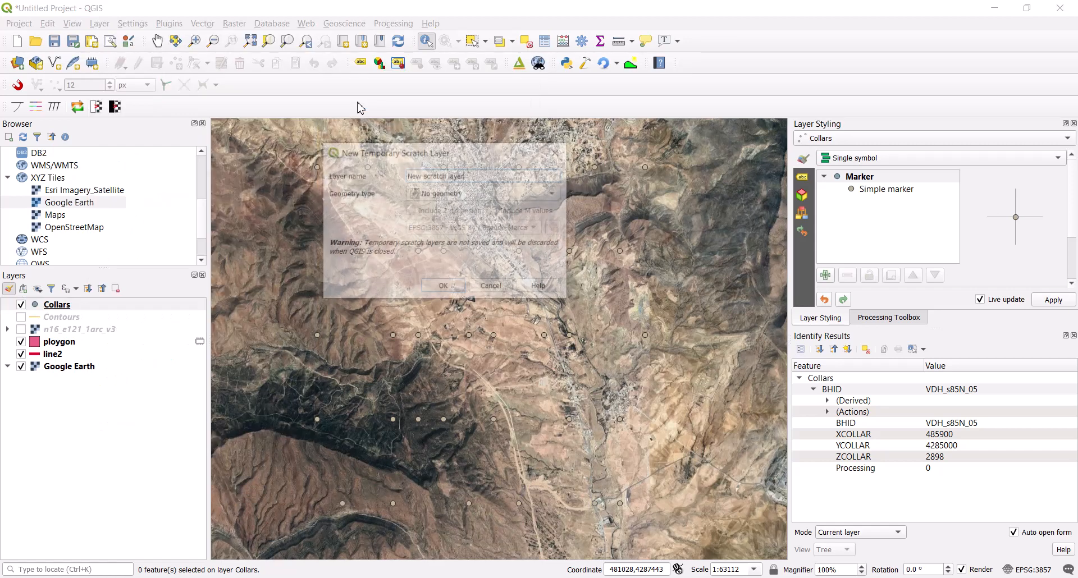
click(483, 193)
click(464, 206)
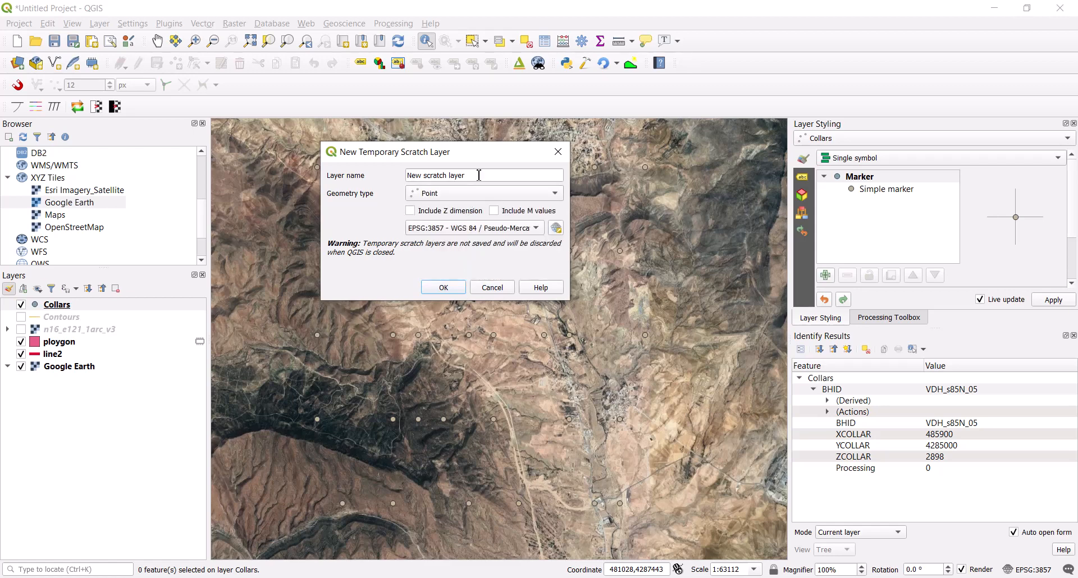
drag(477, 175, 358, 173)
text(points)
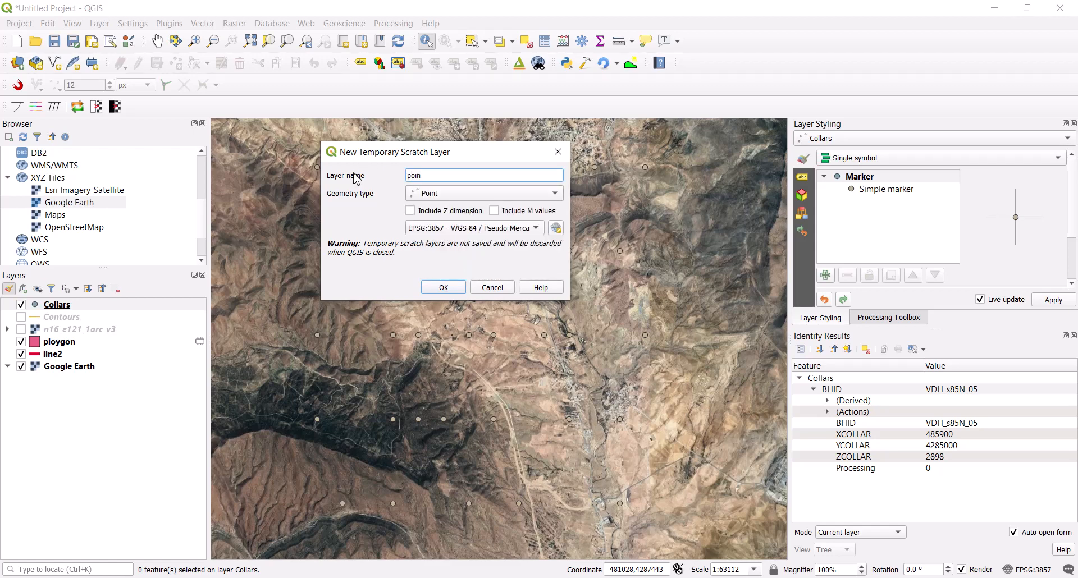
click(454, 288)
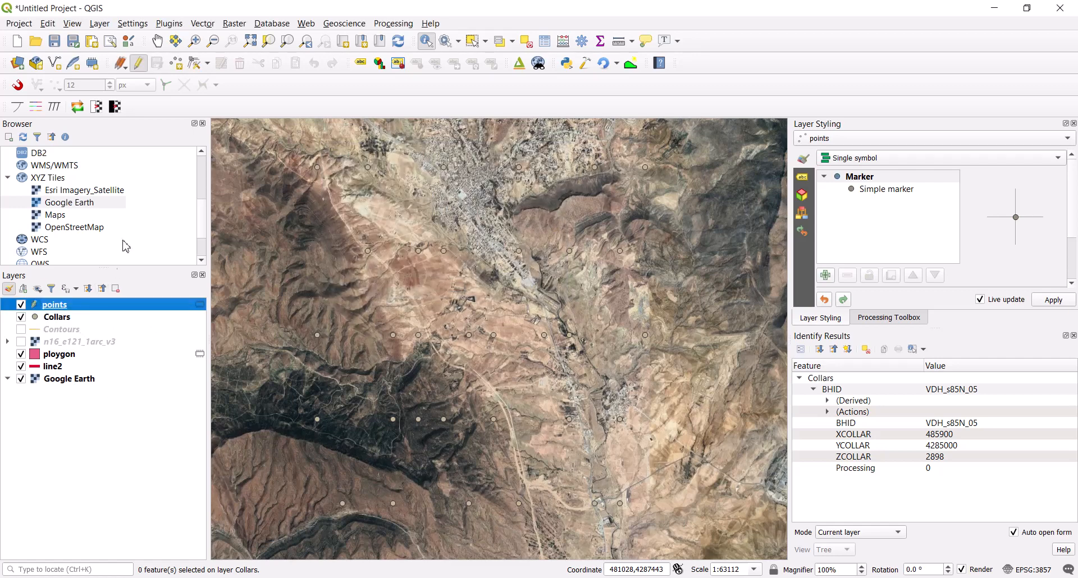
- Digitize twelve points in the points layer, scattered among the collars around the town, valley and dark ridge
click(176, 63)
click(448, 278)
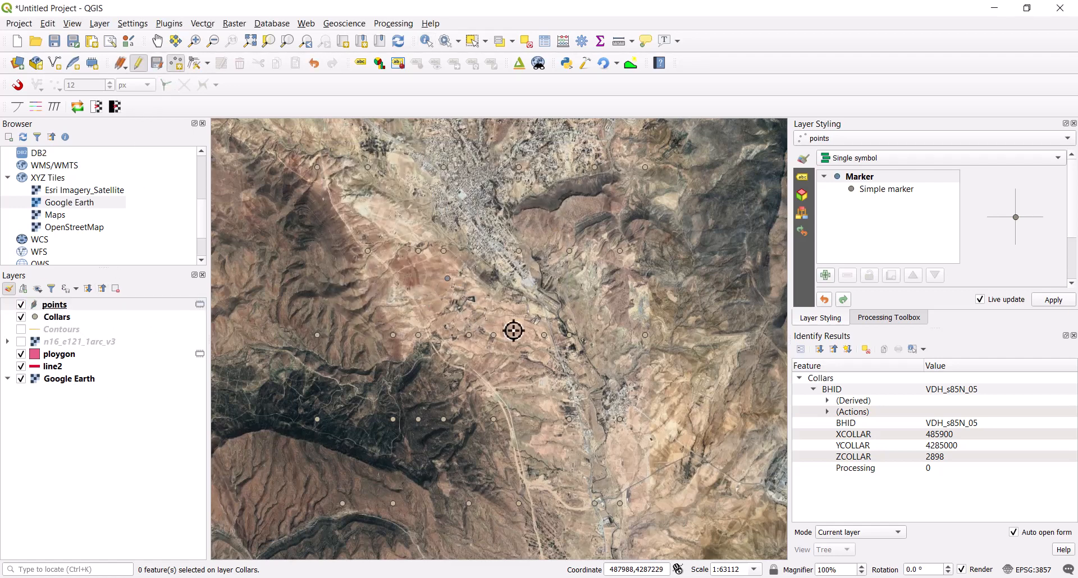
click(514, 325)
click(518, 393)
click(440, 436)
click(431, 454)
click(379, 395)
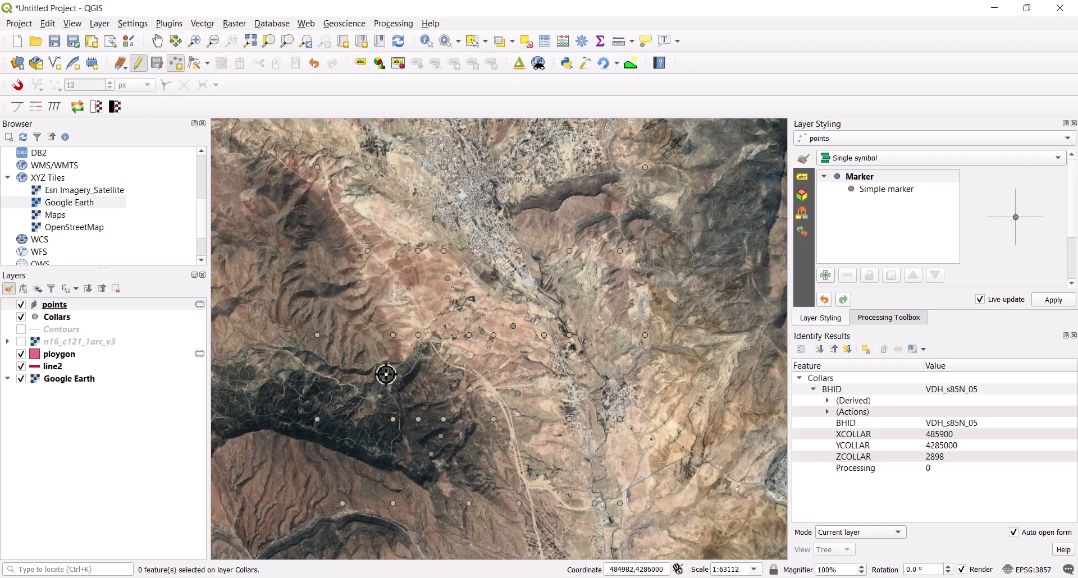
click(393, 344)
click(378, 294)
click(379, 243)
click(459, 210)
click(554, 183)
click(584, 224)
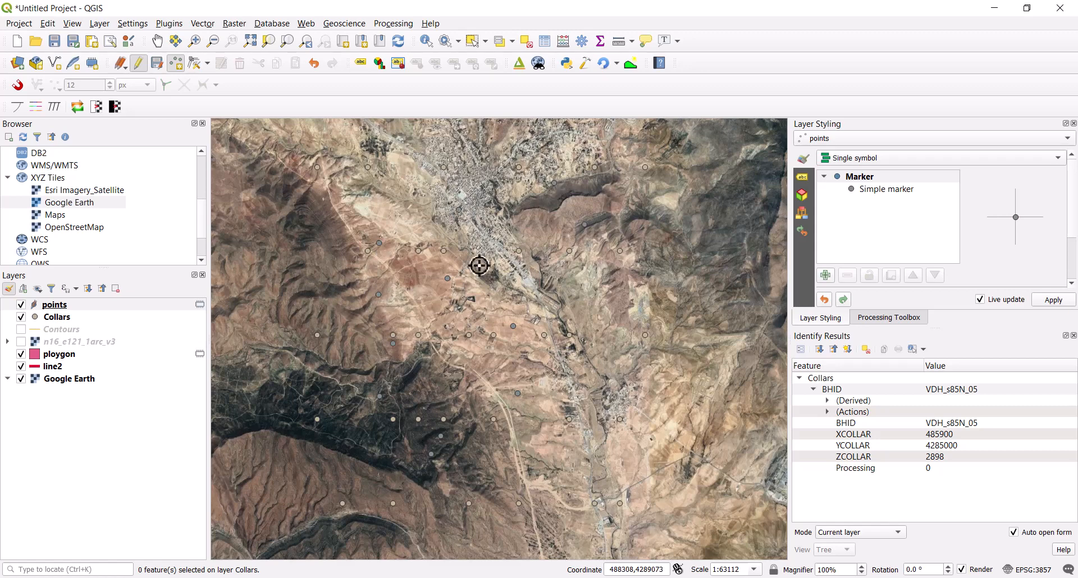
- Stop editing the points layer and save the digitized features
click(70, 306)
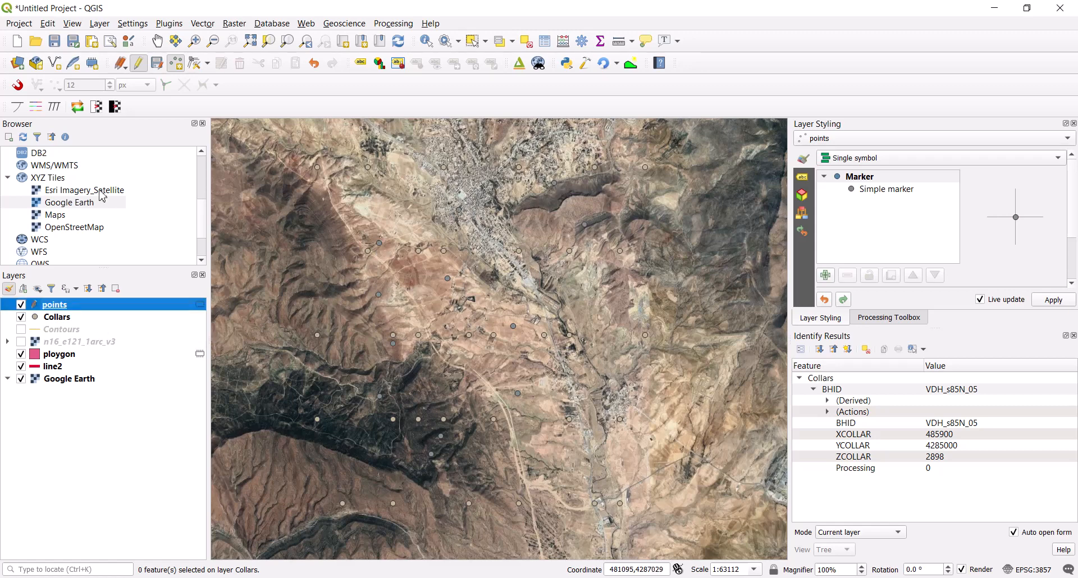
click(139, 63)
click(527, 303)
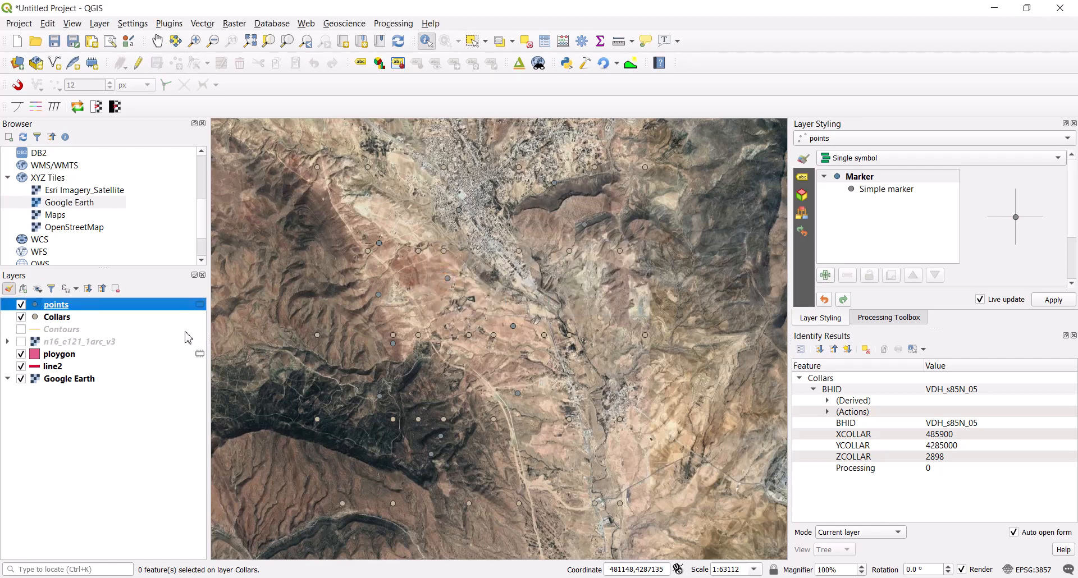
- Open the points attribute table for editing and add a Text (string) field called Name with length 80
right_click(63, 305)
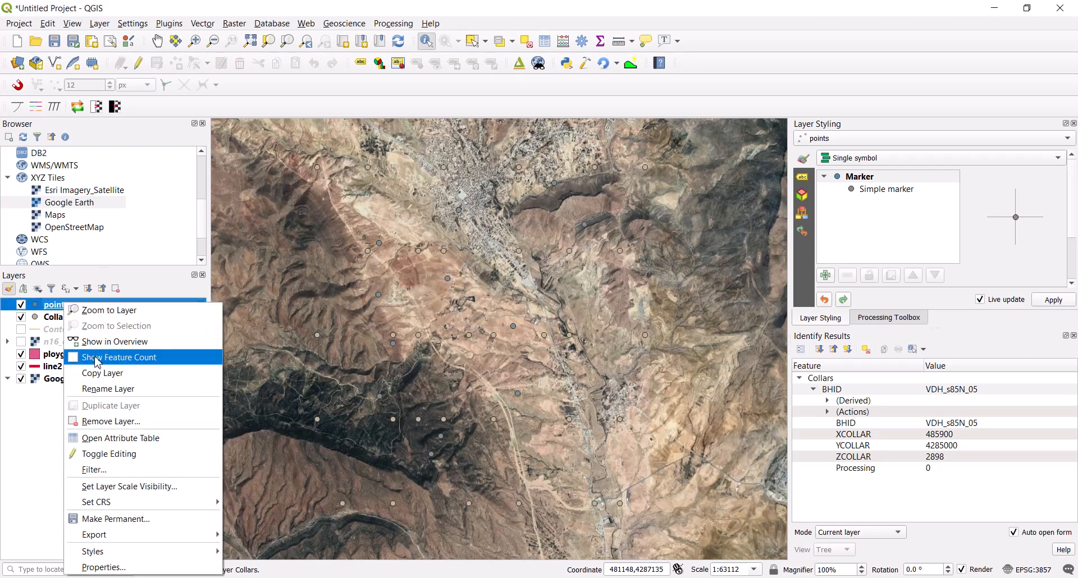
click(97, 438)
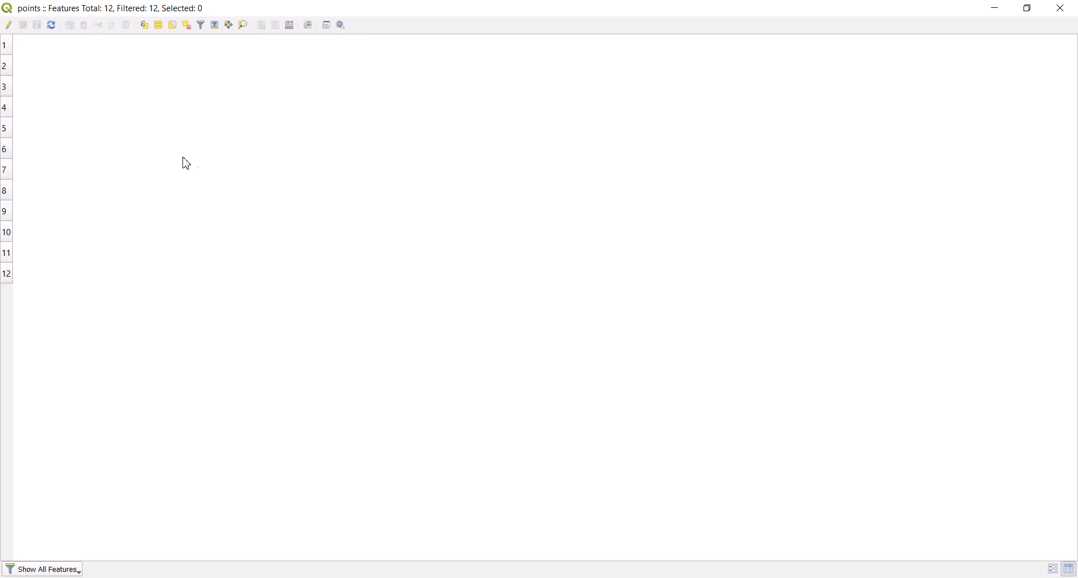
click(9, 25)
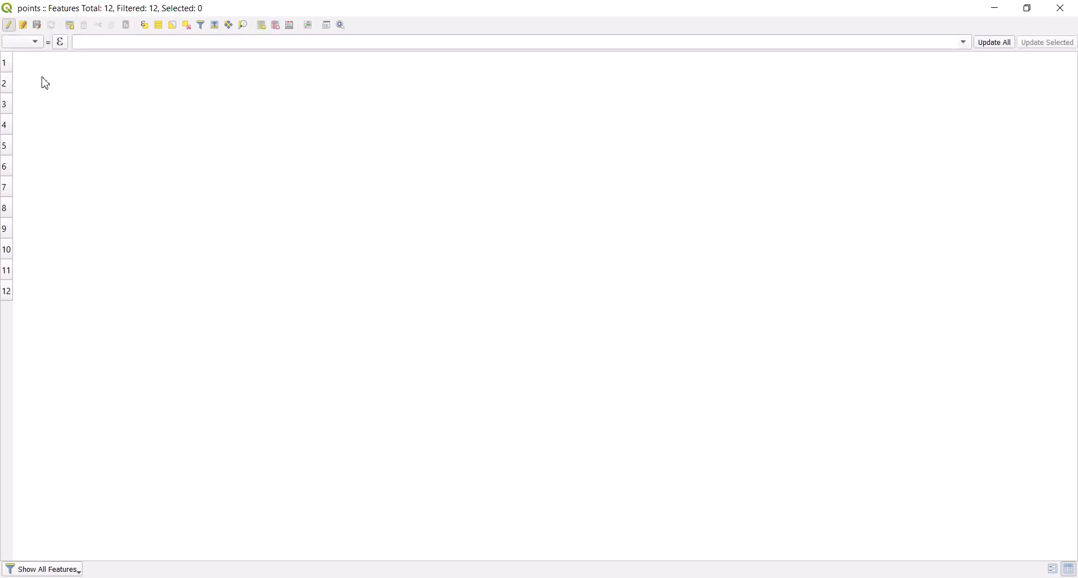
click(263, 32)
drag(503, 235, 431, 152)
click(442, 171)
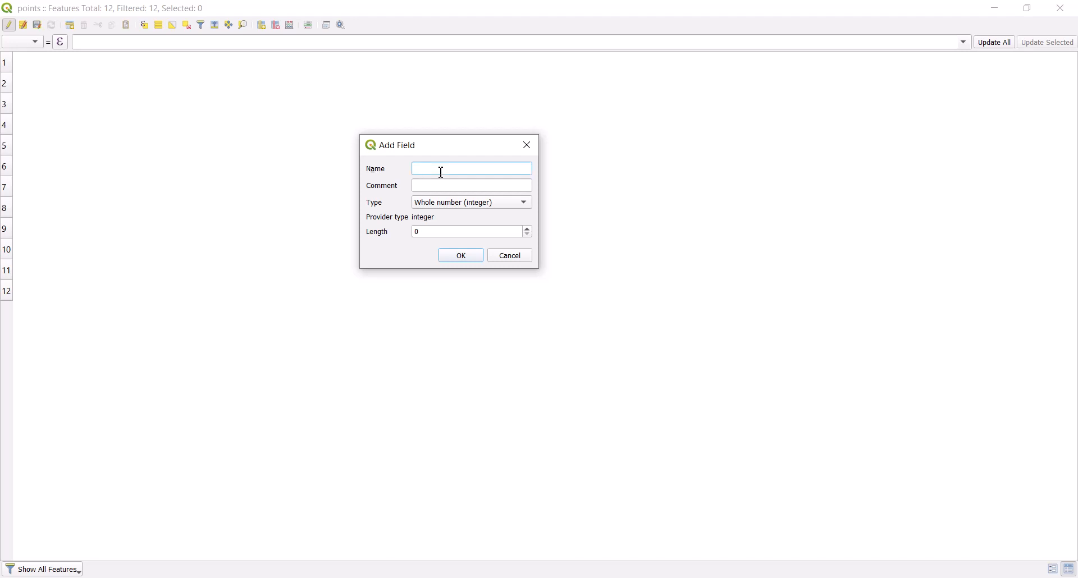
text(Name)
click(436, 187)
click(461, 211)
click(464, 230)
key(Tab)
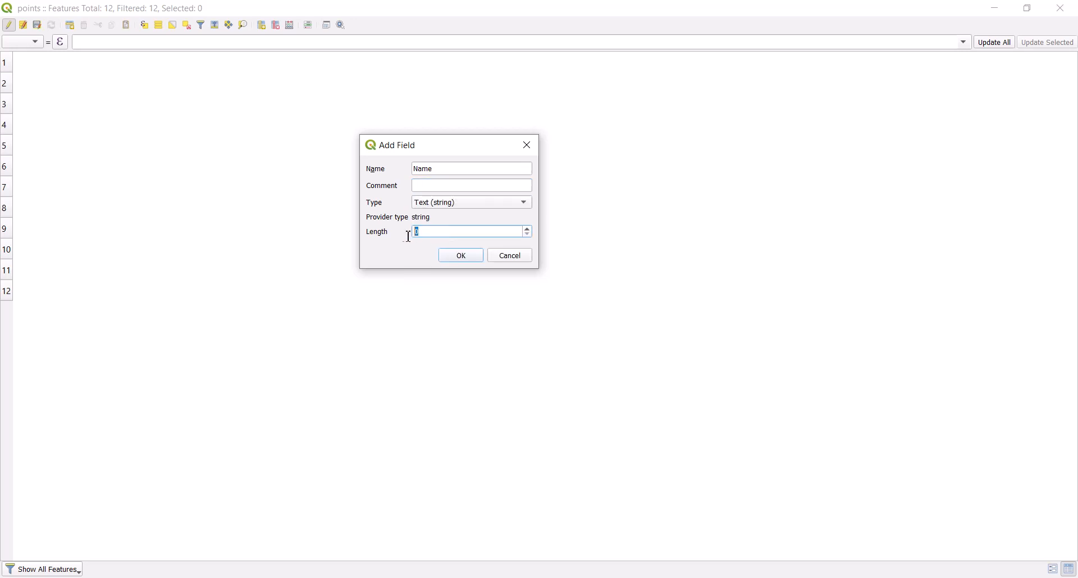
text(80)
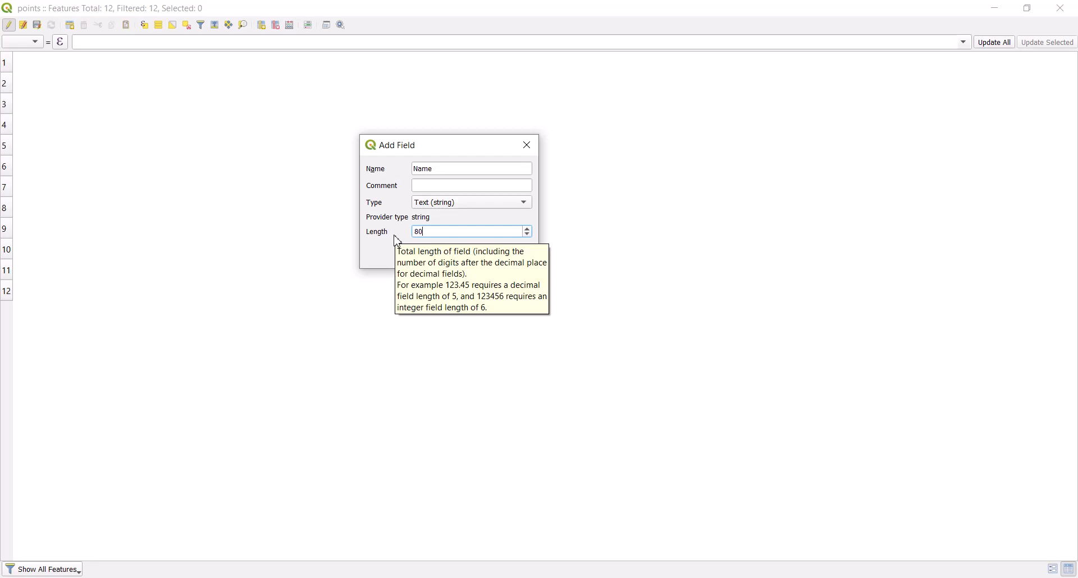
click(462, 258)
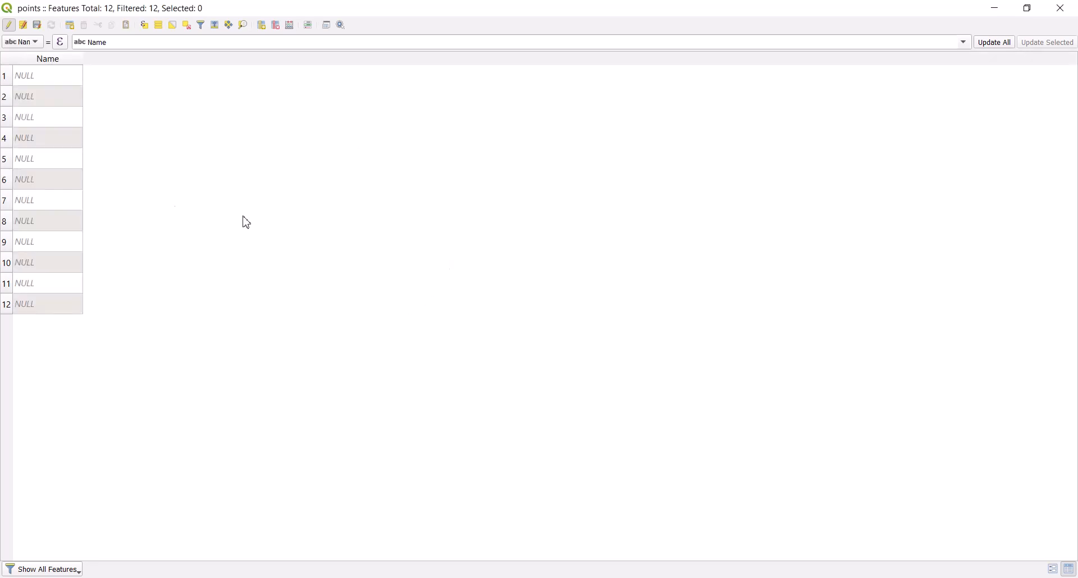
- Fill the Name field of rows 1 to 12 with sequential labels S1 through S12
double_click(34, 77)
text(s)
key(Tab)
text(S)
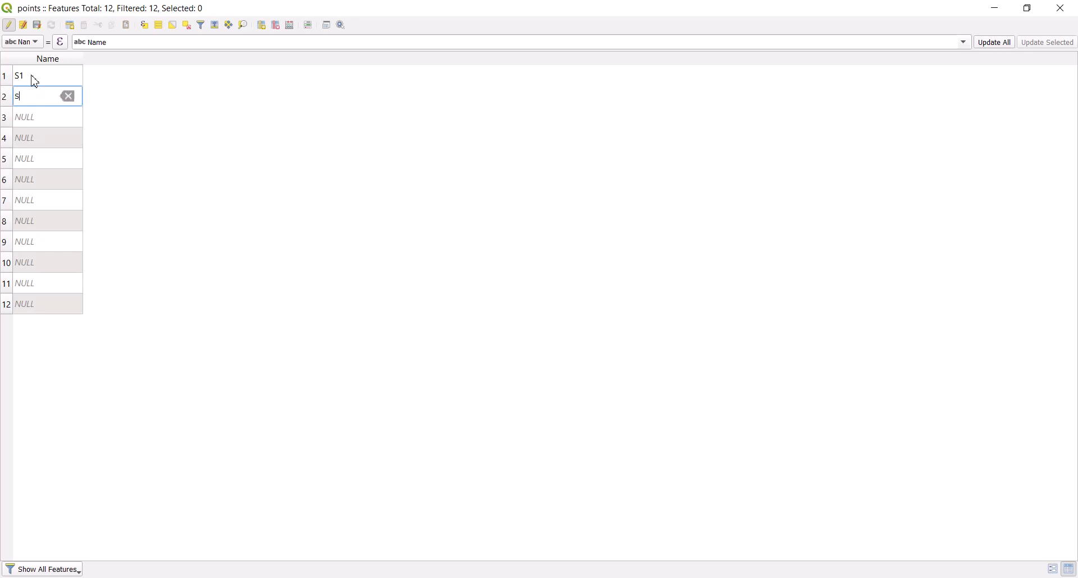
text(2)
key(Tab)
text(S3)
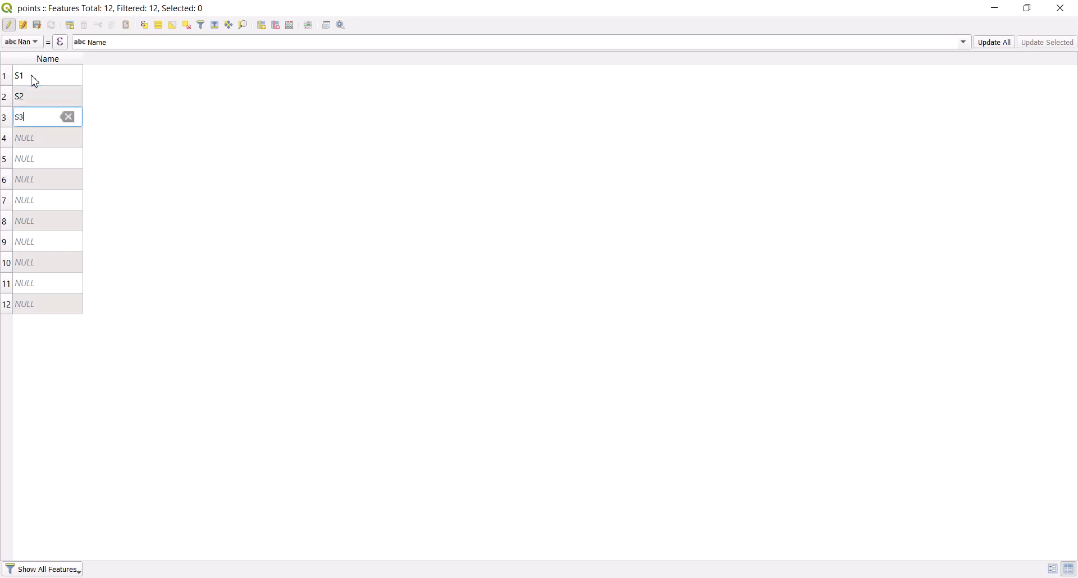
key(Tab)
text(S4)
key(Tab)
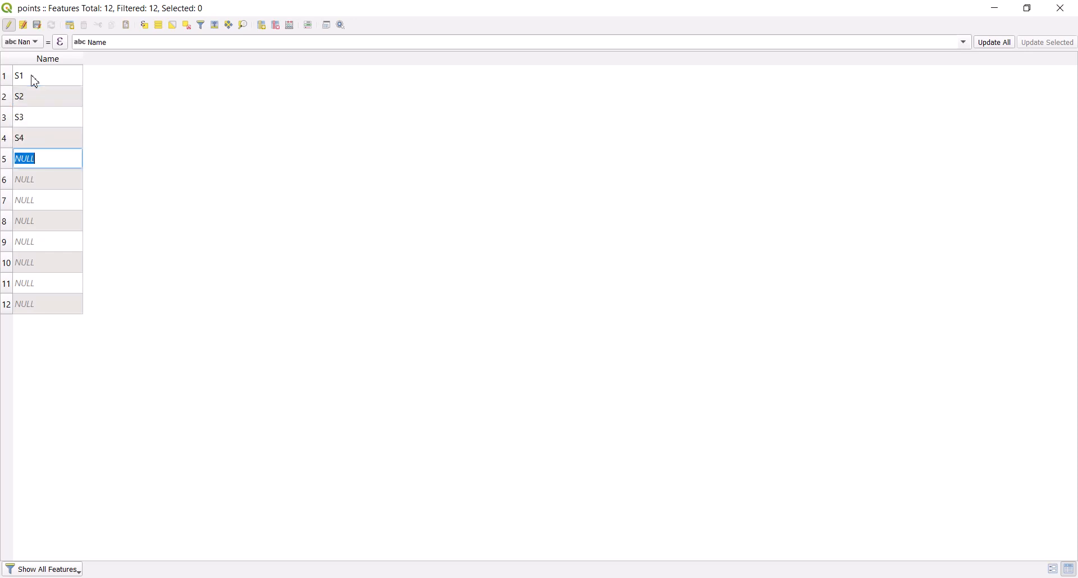
text(S5)
key(Tab)
text(S)
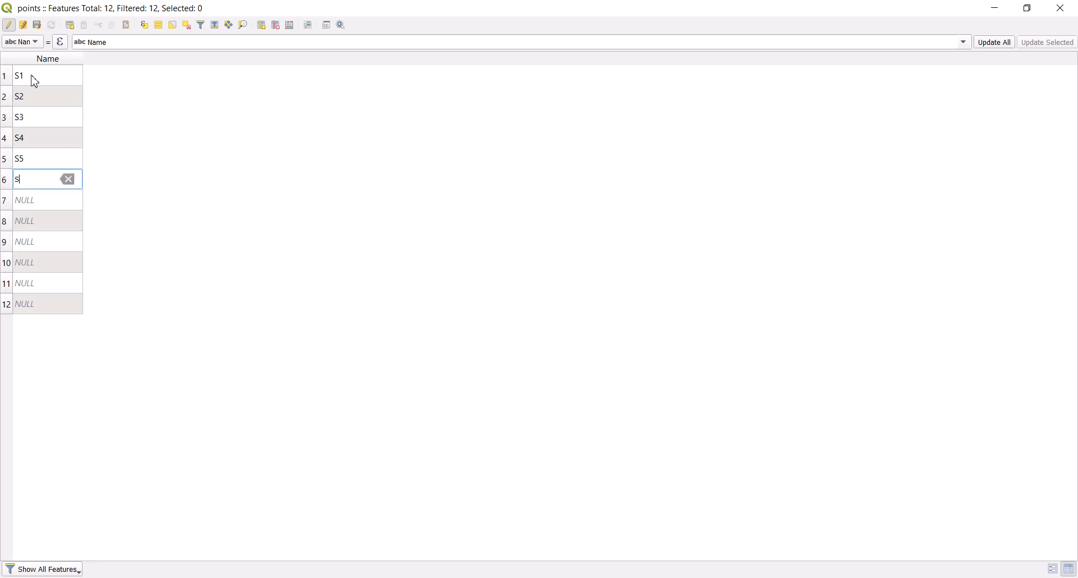
key(Tab)
text(S7)
key(Tab)
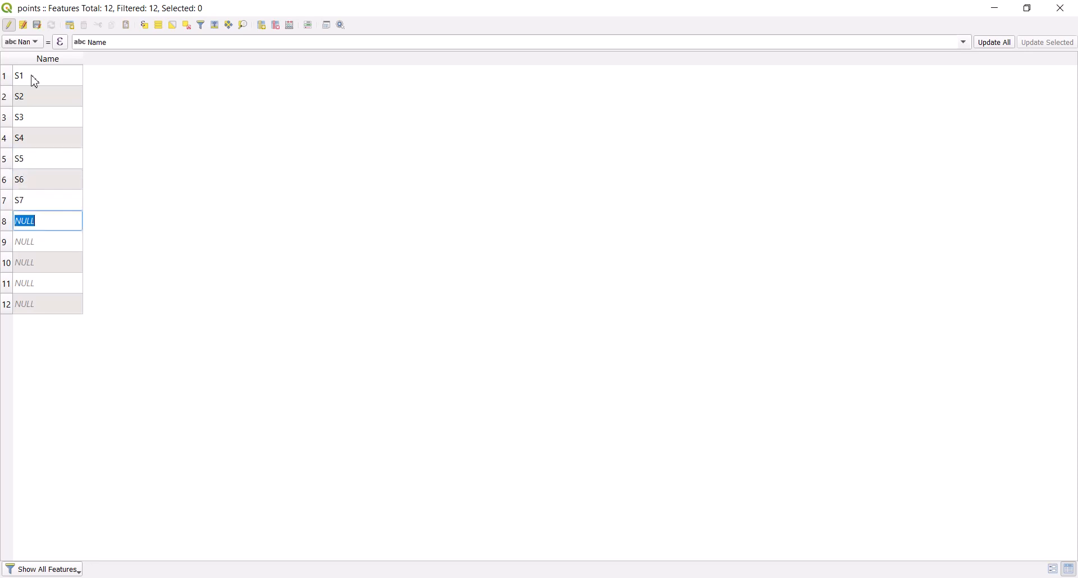
text(S8)
key(Tab)
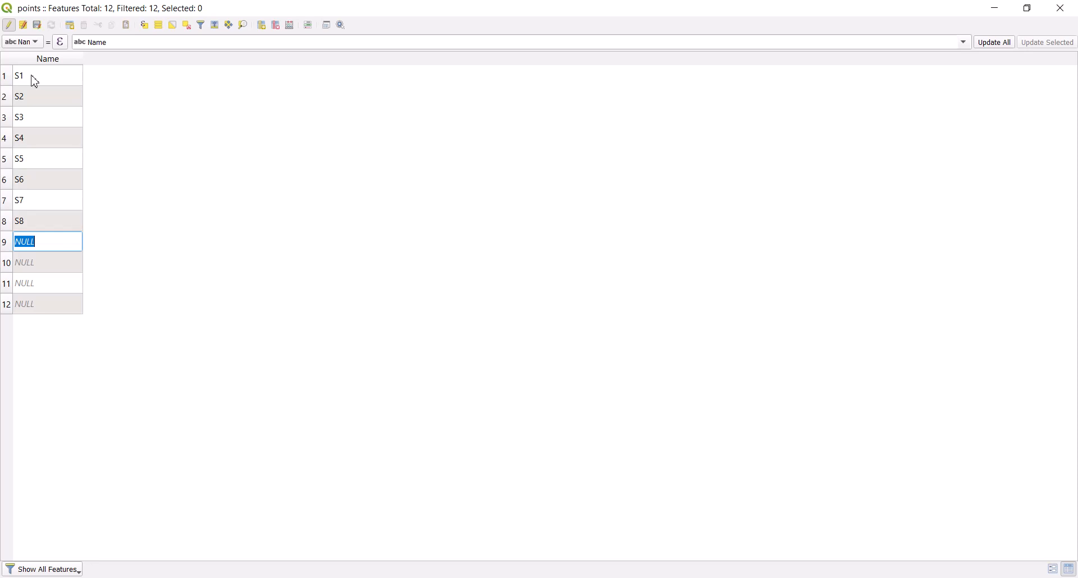
text(S)
key(Tab)
text(S)
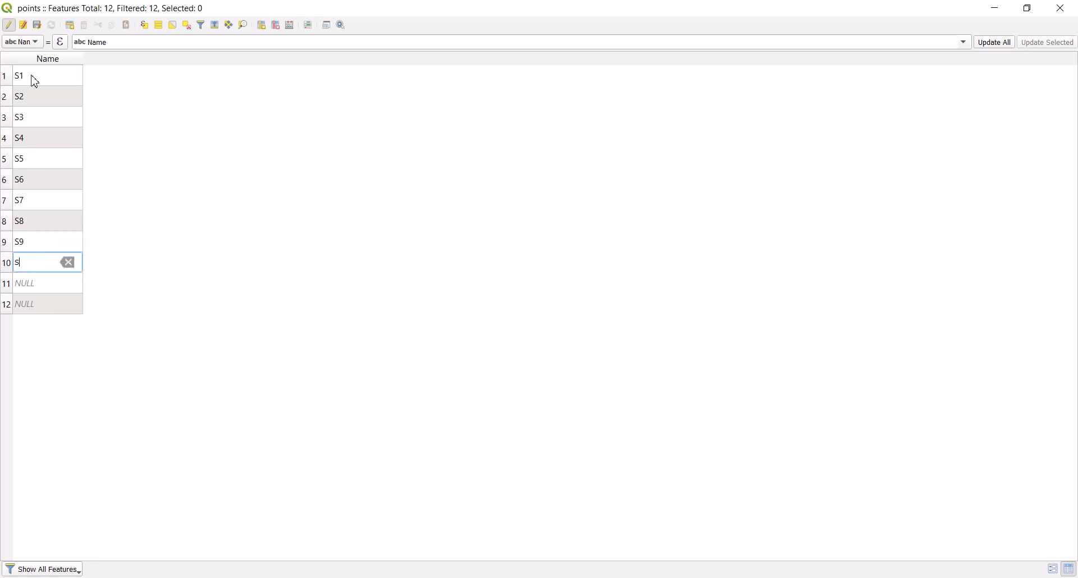
text(10)
key(Tab)
text(S11)
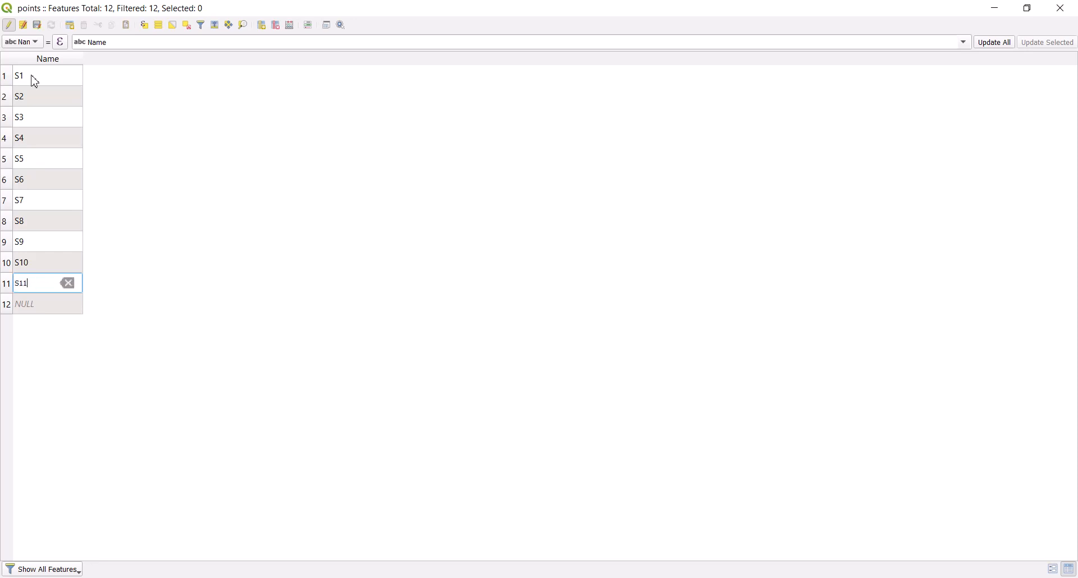
key(Tab)
text(S)
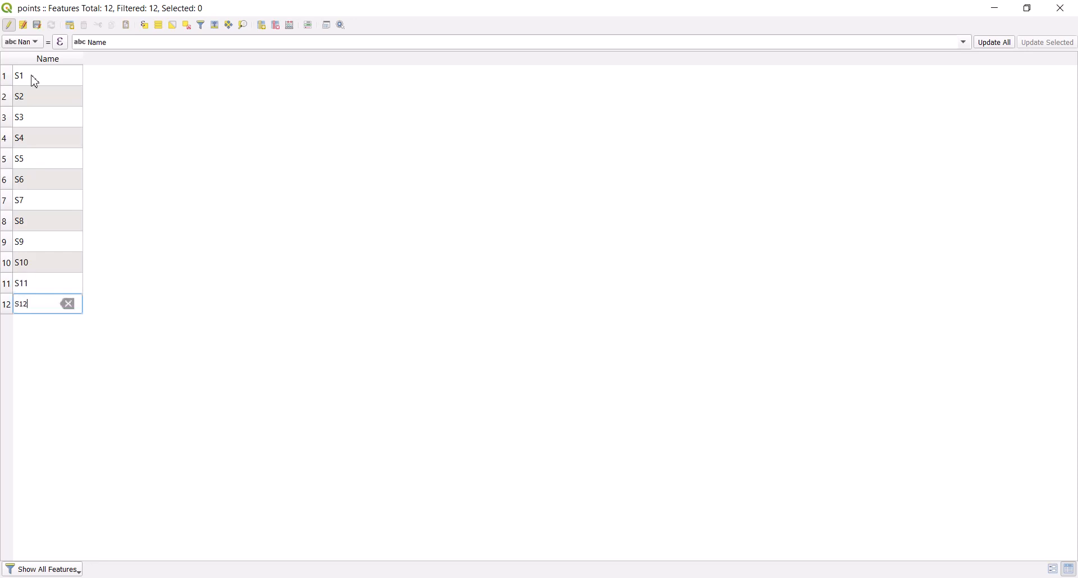
- Enter S12 as the Name in row 12 and minimise the attribute table
text(12)
key(Return)
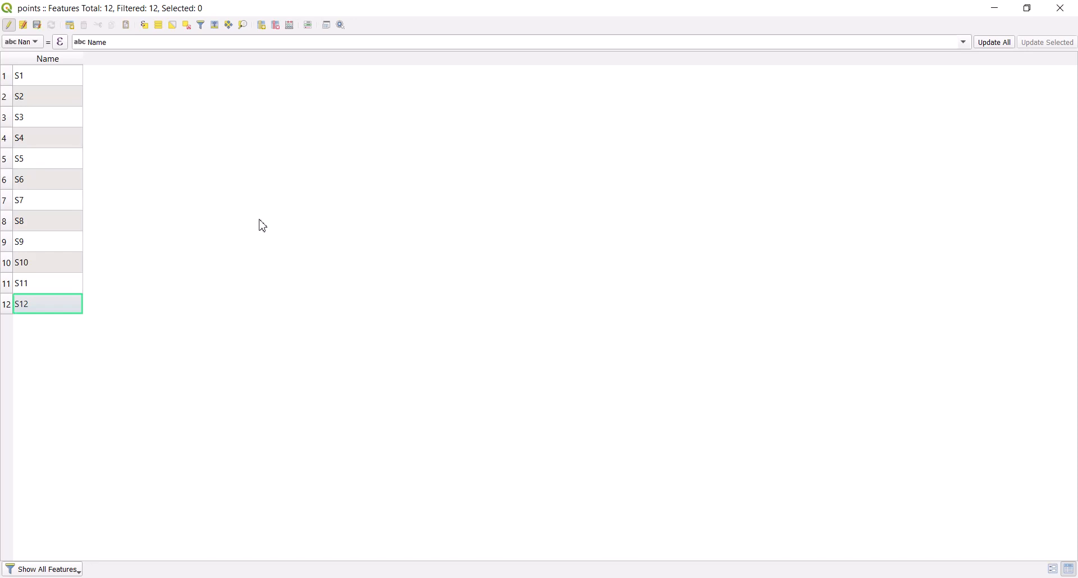
click(996, 9)
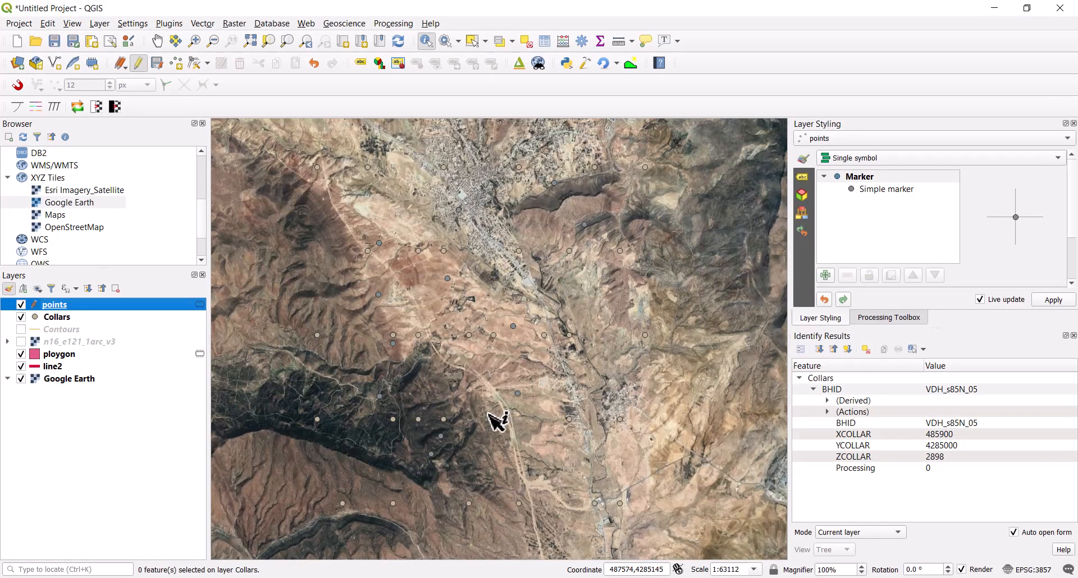
- Hide the Collars layer on the map and reopen the attribute table of the points layer
scroll(488, 413, up, 1)
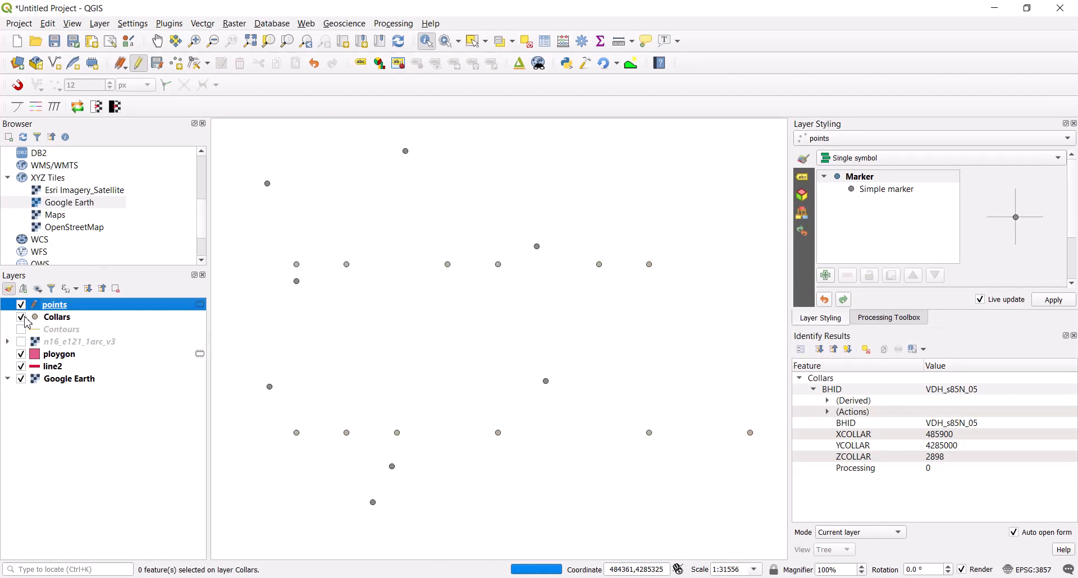
click(26, 318)
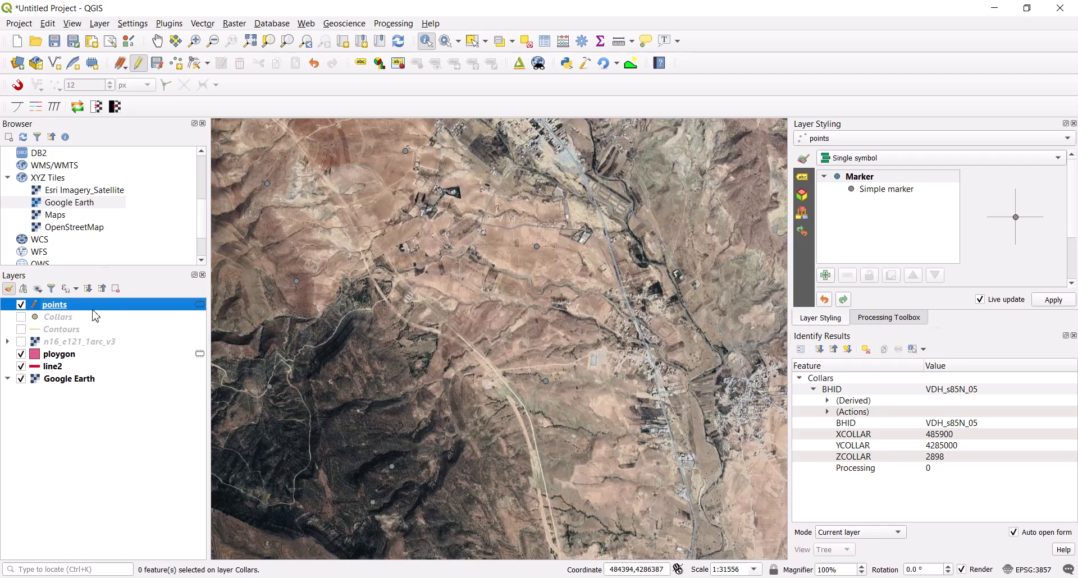
right_click(68, 312)
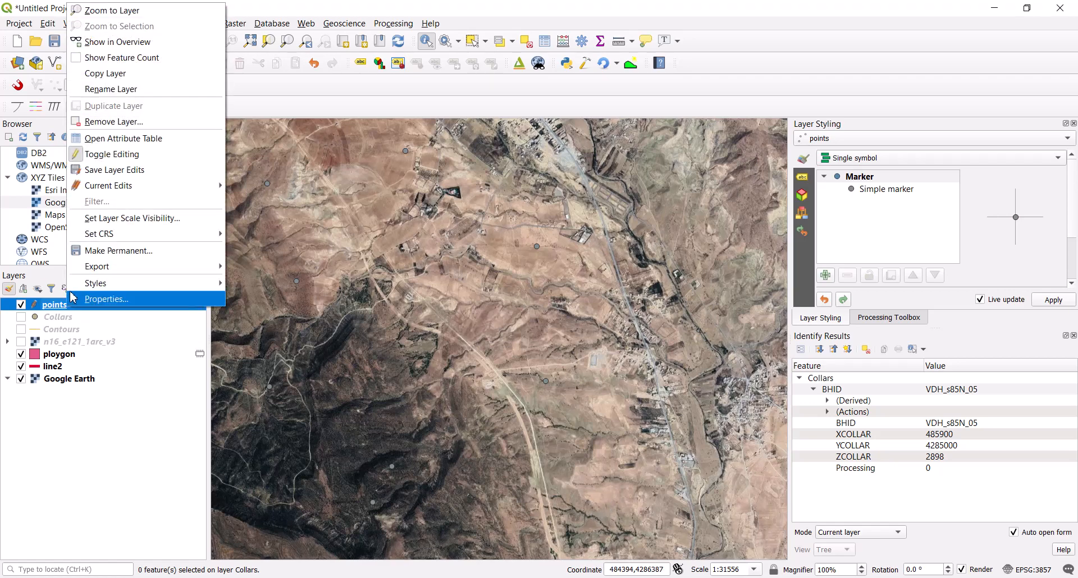
click(131, 141)
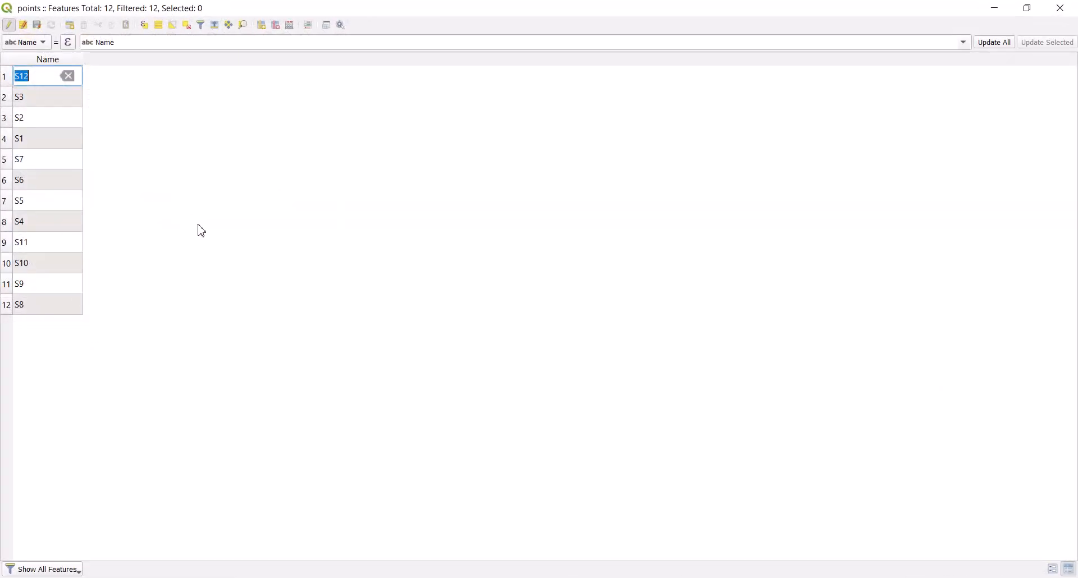
click(276, 25)
click(581, 158)
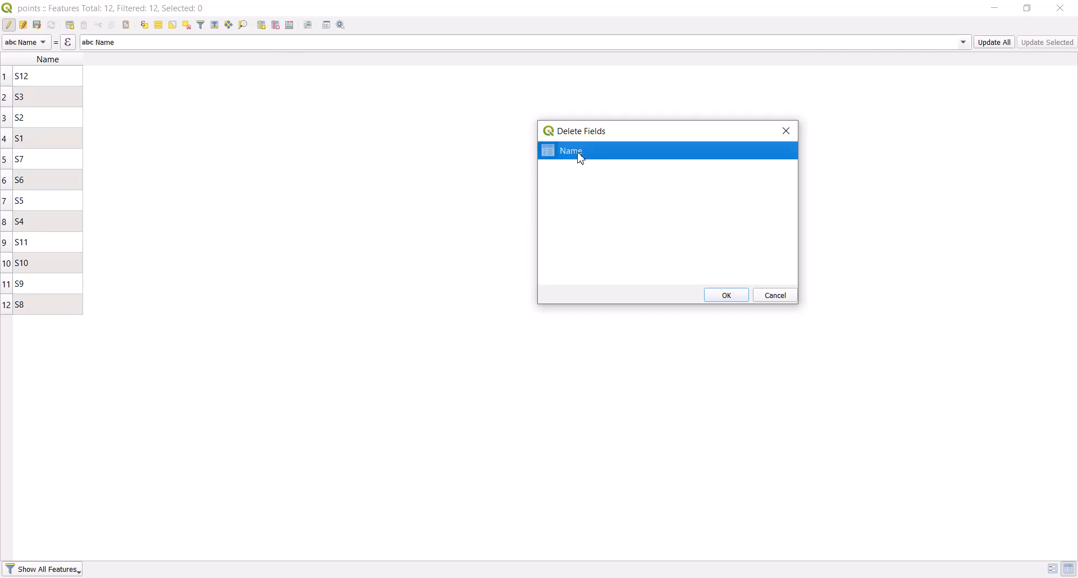
click(783, 299)
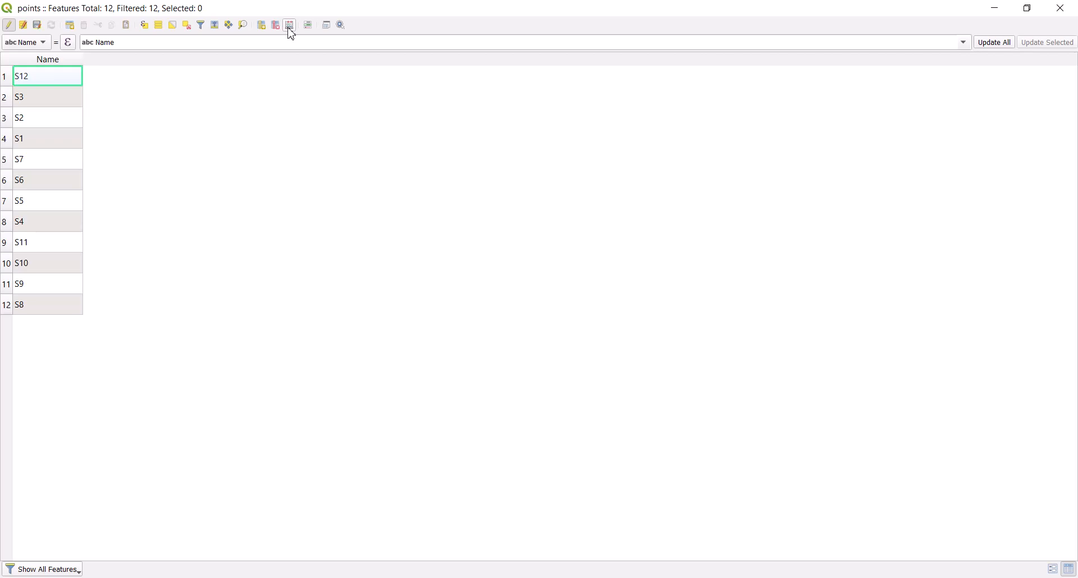
- Open the Field Calculator for the points attribute table
click(289, 28)
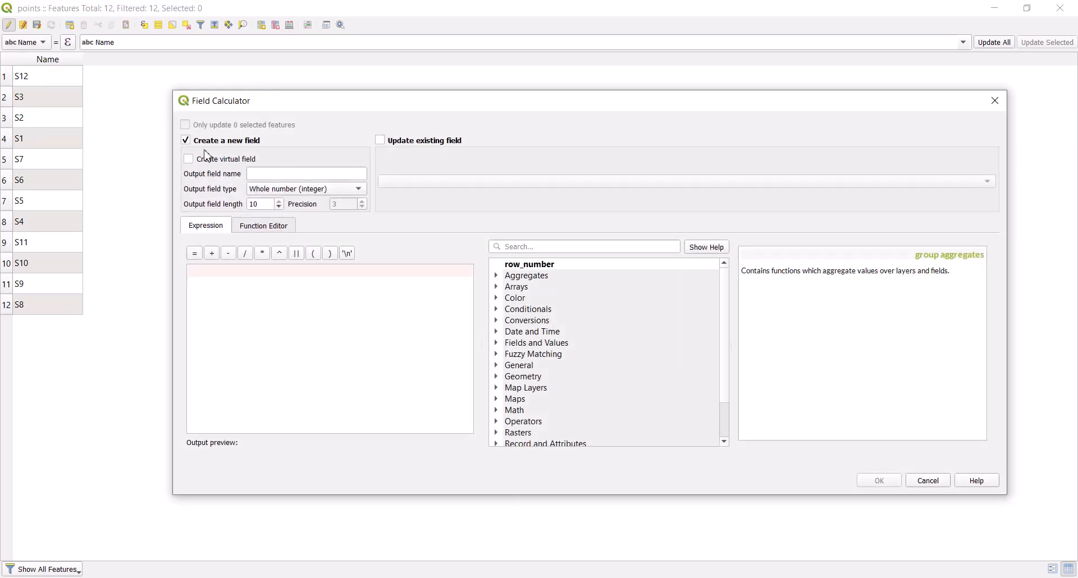
click(380, 140)
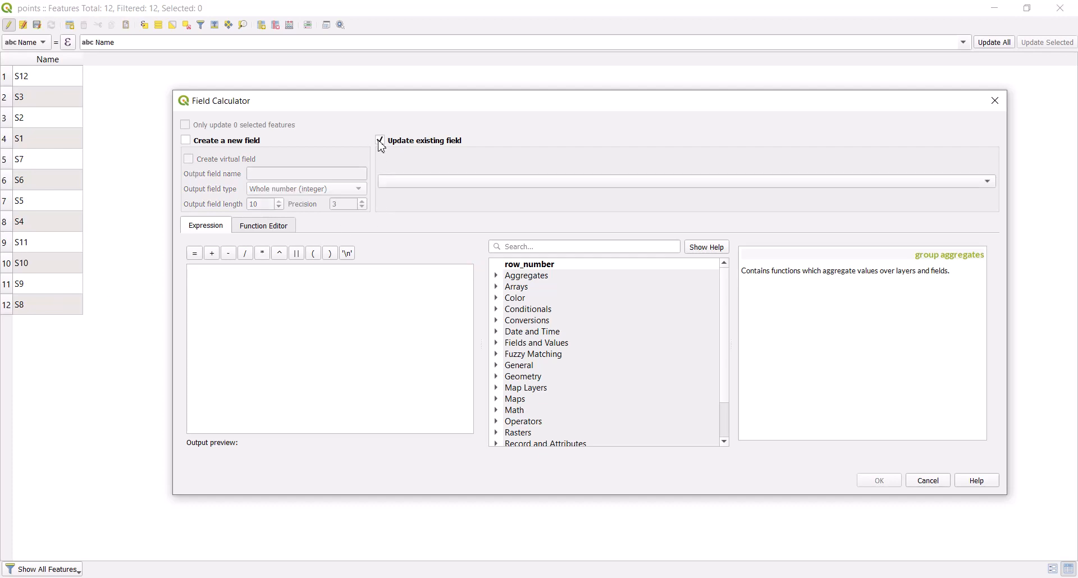
click(402, 181)
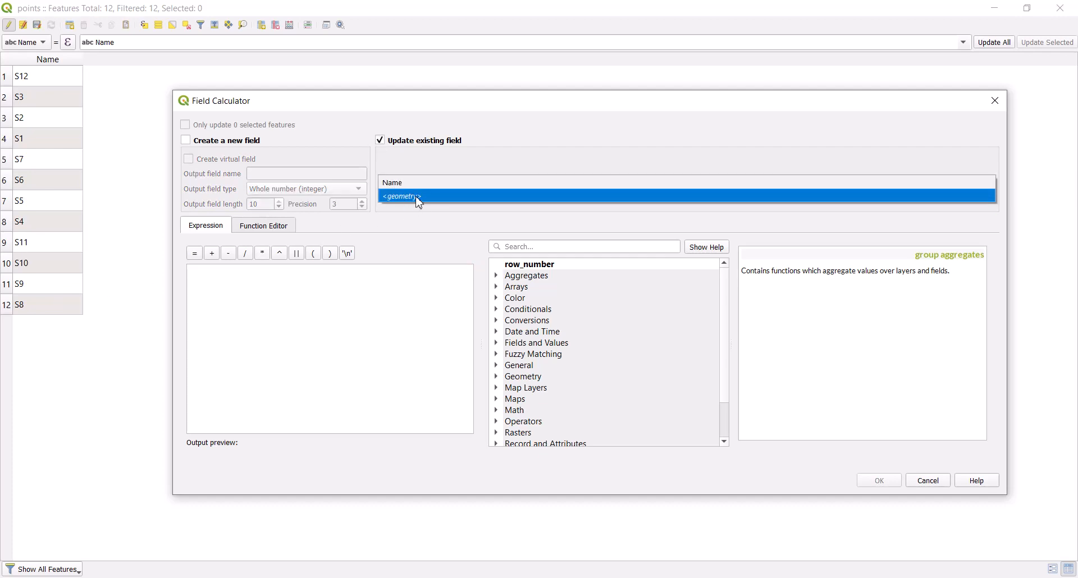
click(380, 147)
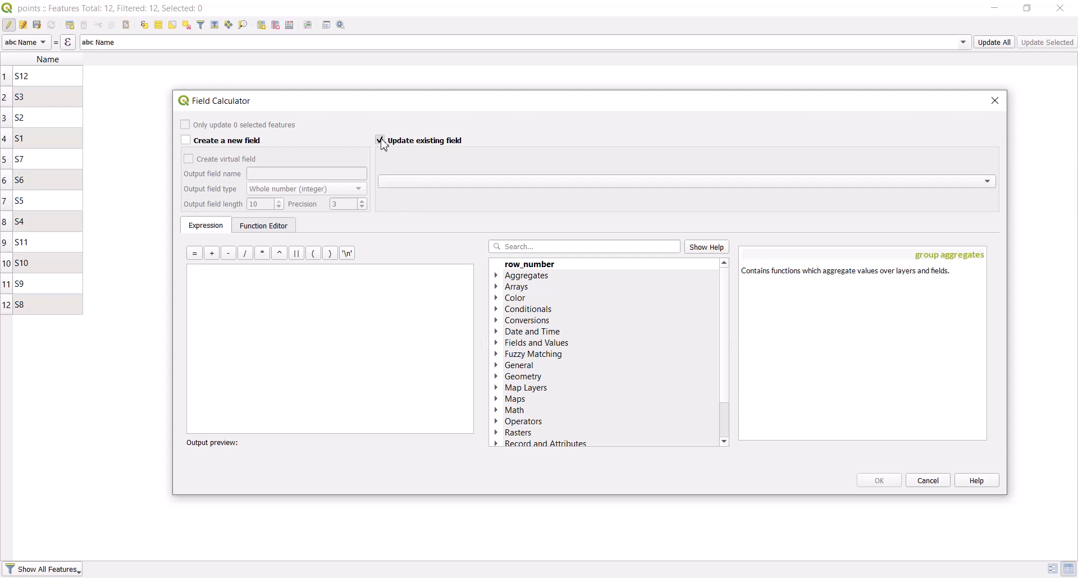
click(380, 141)
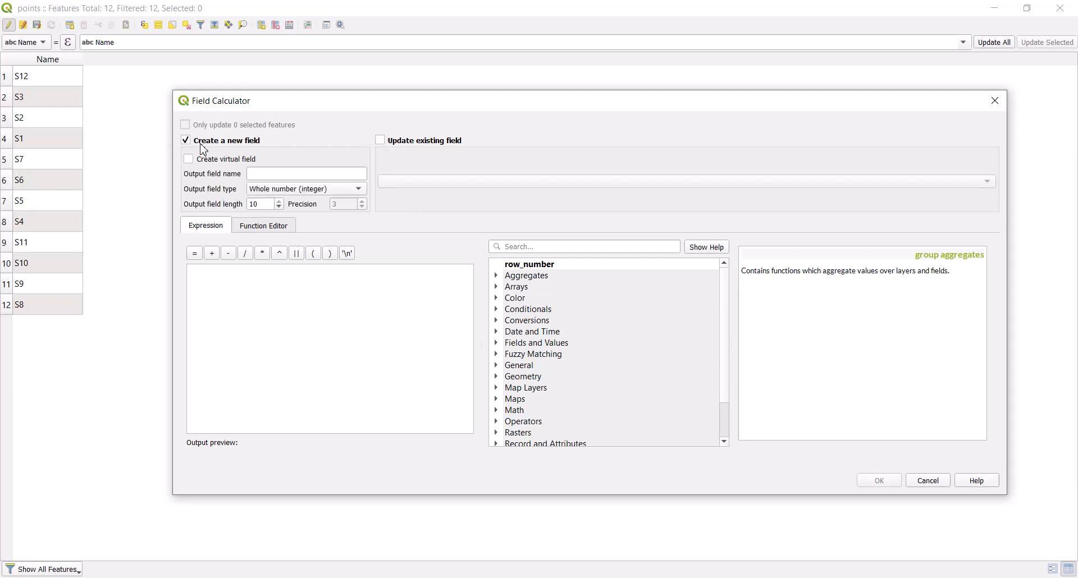
- Define a new output field named X with type Decimal number (real)
click(263, 175)
click(271, 196)
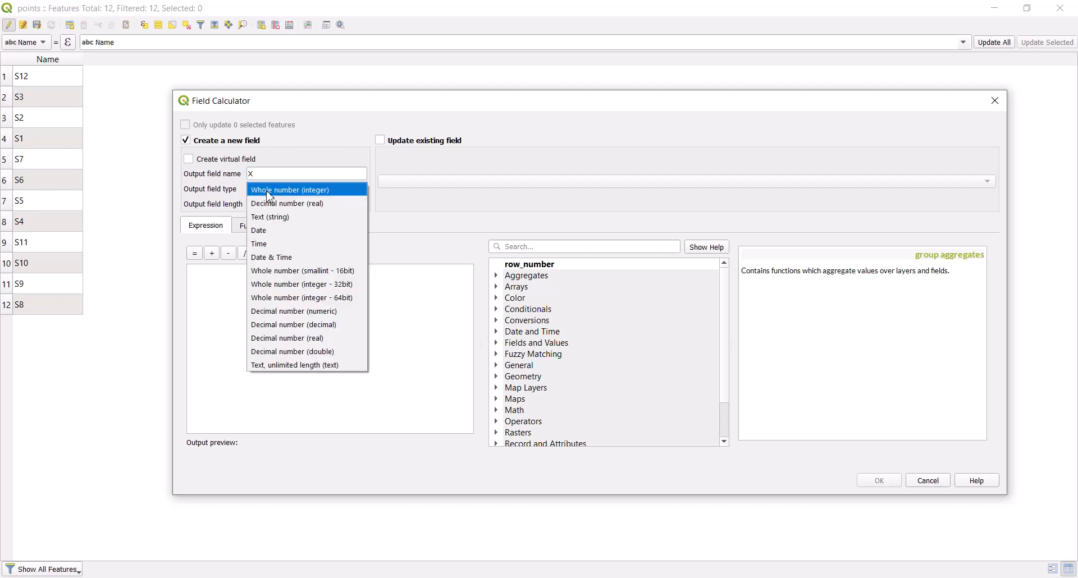
click(281, 206)
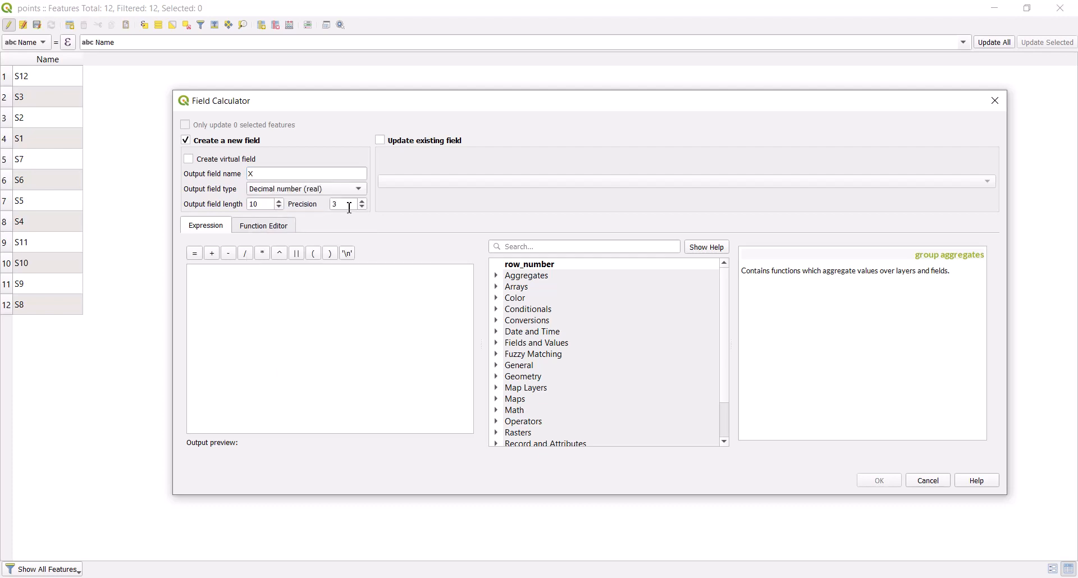
- Find the $x function among the Geometry functions and insert it as the expression for the X field
click(230, 299)
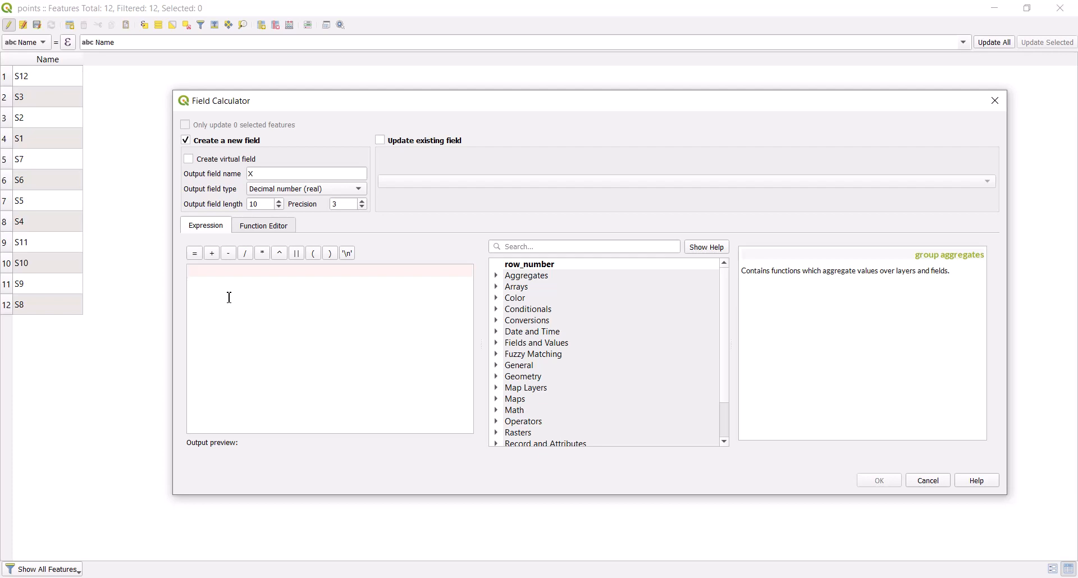
scroll(535, 315, down, 2)
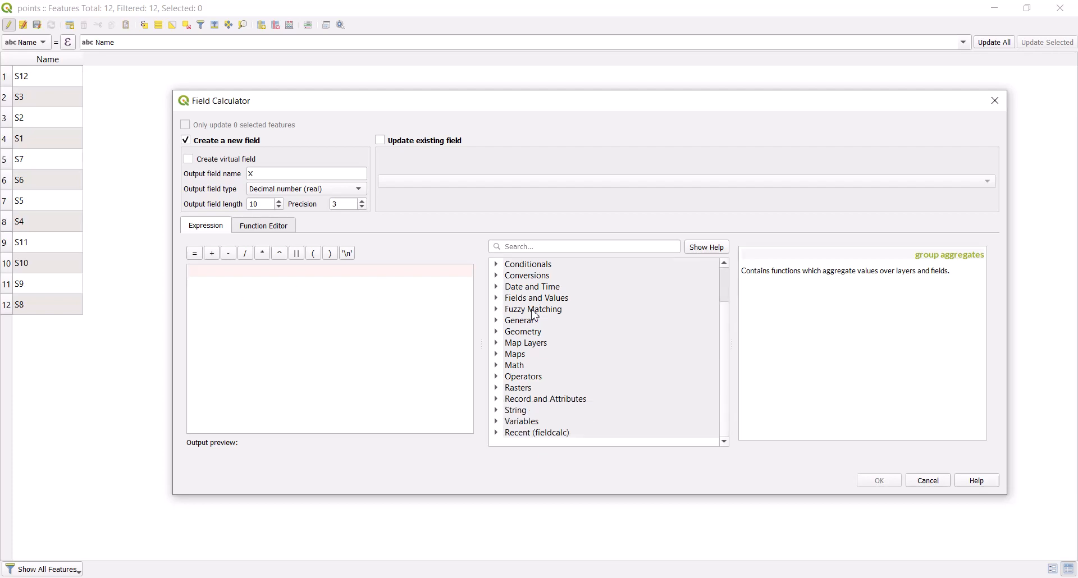
scroll(535, 315, up, 2)
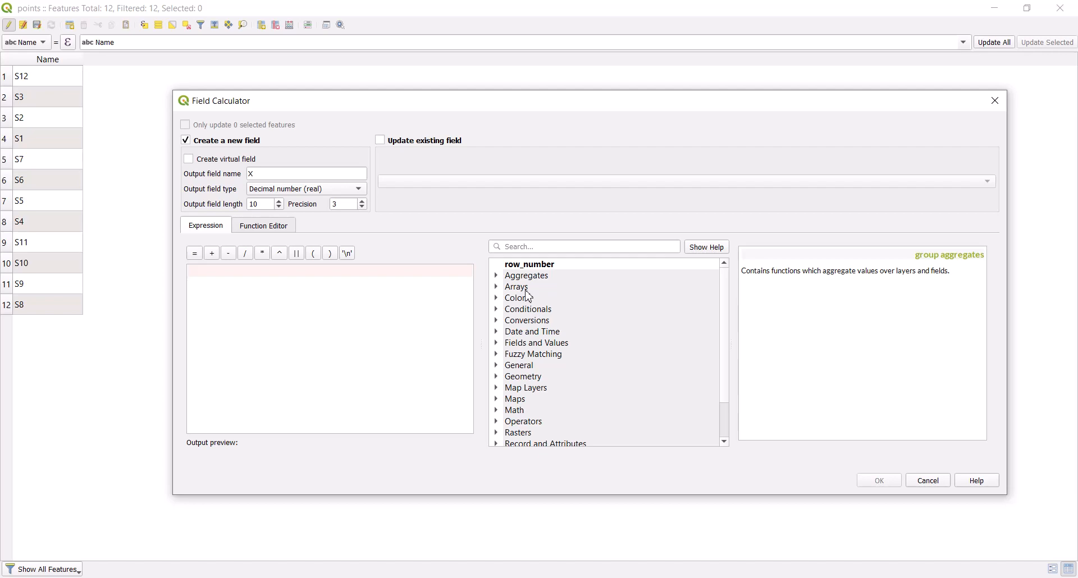
scroll(508, 300, down, 2)
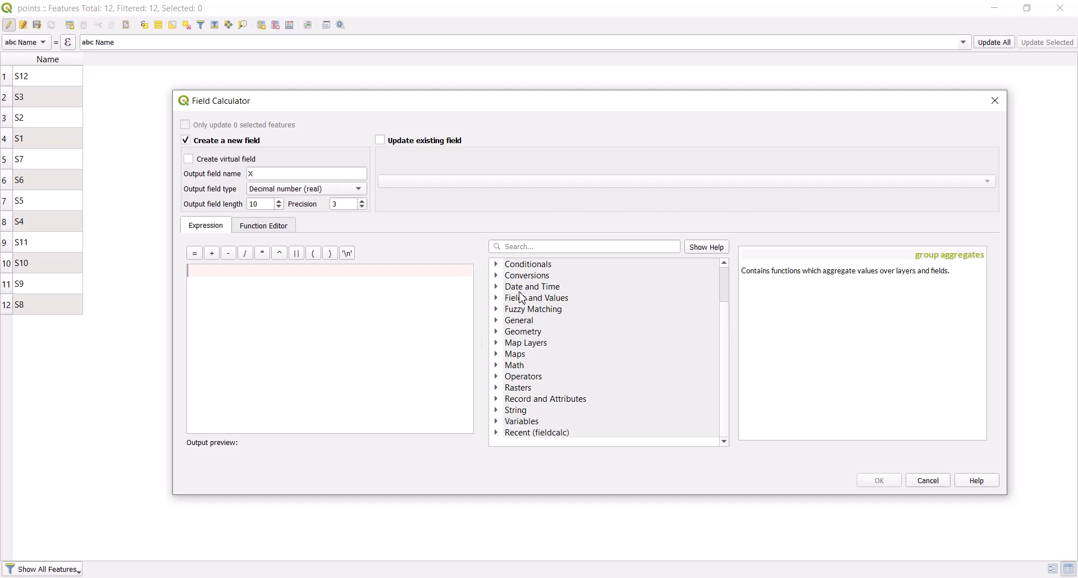
click(497, 332)
scroll(549, 353, down, 1)
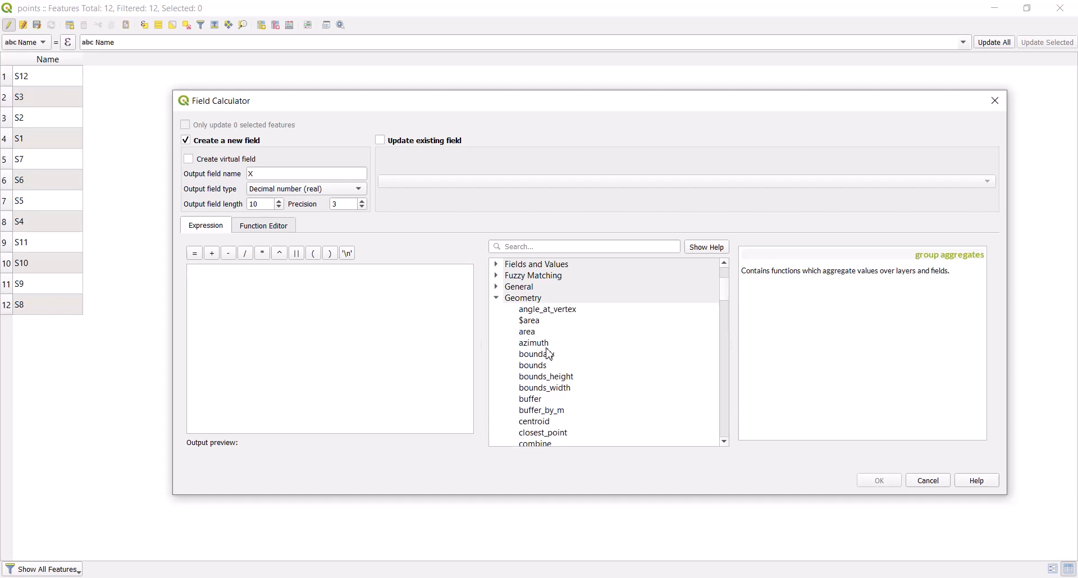
scroll(549, 352, down, 20)
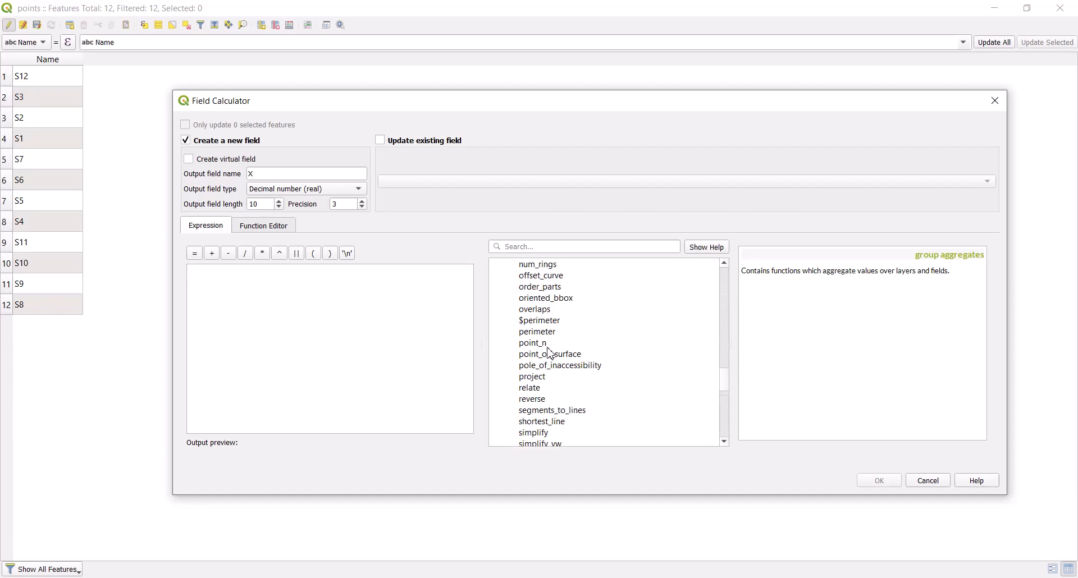
scroll(549, 352, down, 12)
scroll(549, 353, up, 3)
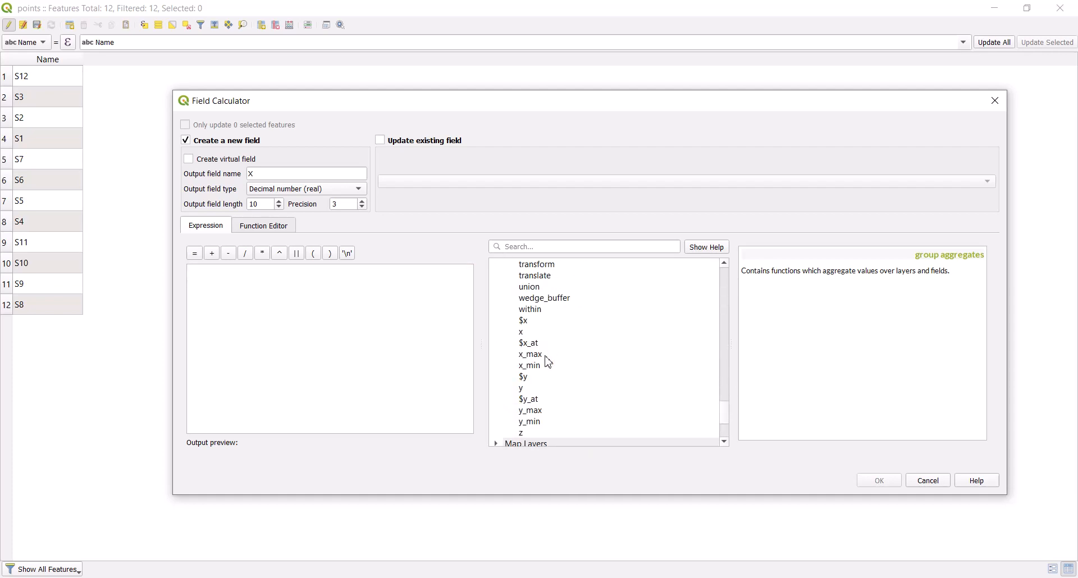
click(527, 323)
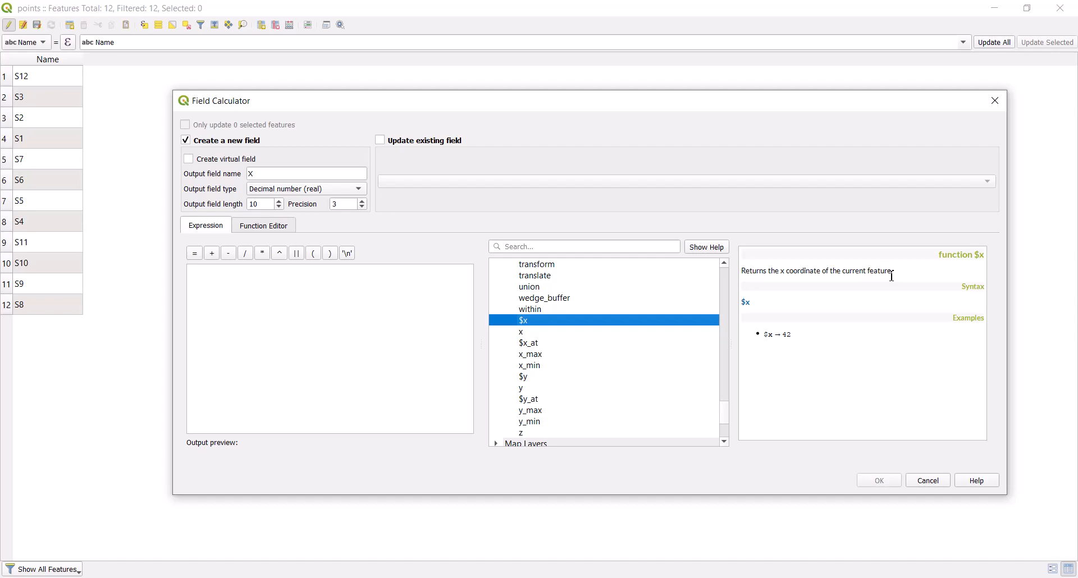
double_click(530, 324)
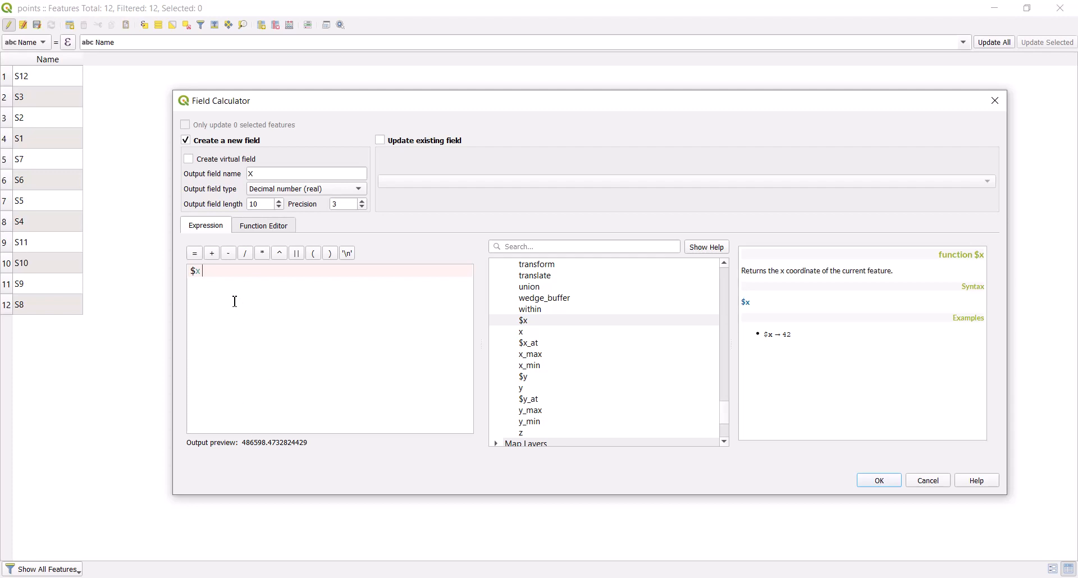
text(y)
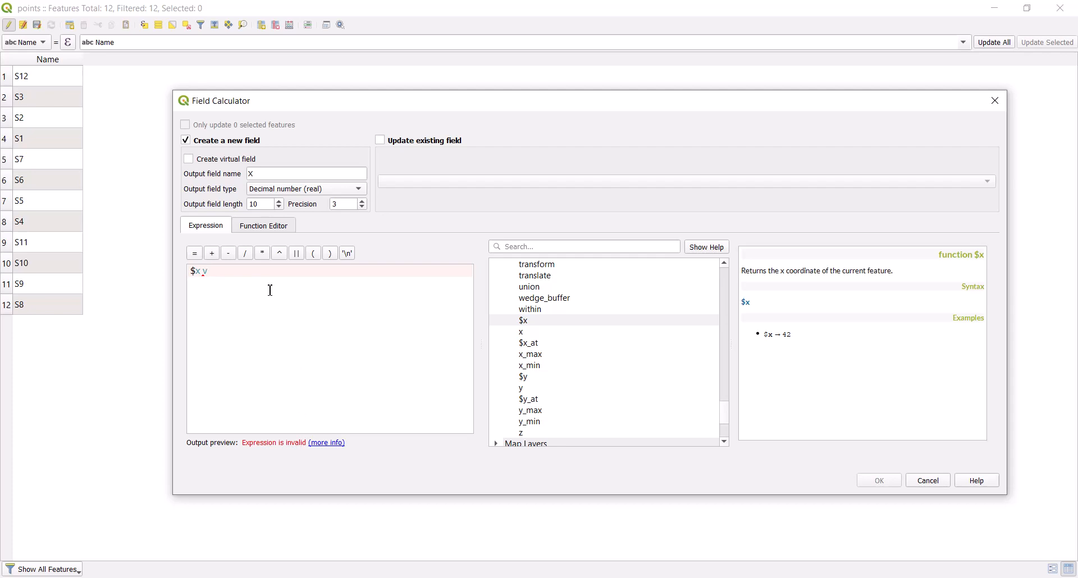
mouse_move(271, 290)
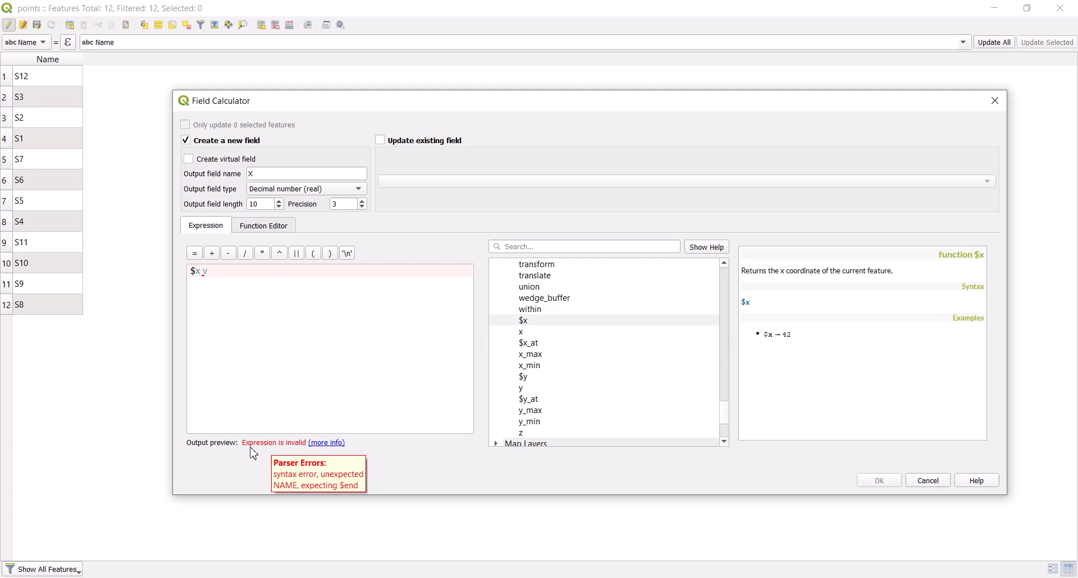
key(BackSpace)
key(BackSpace)
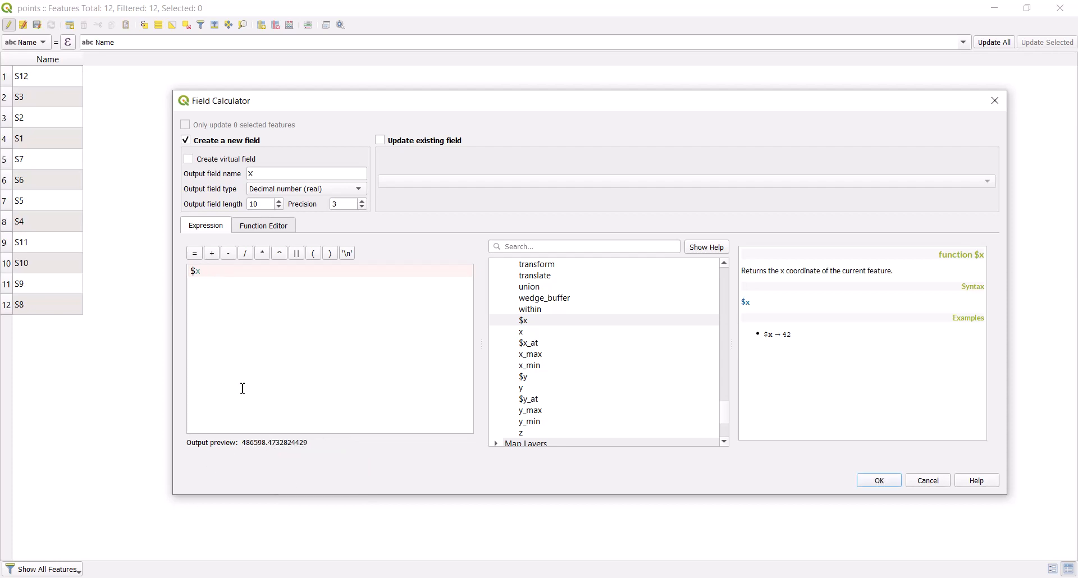
- Apply the $x calculation to add the X field to the points table
click(879, 482)
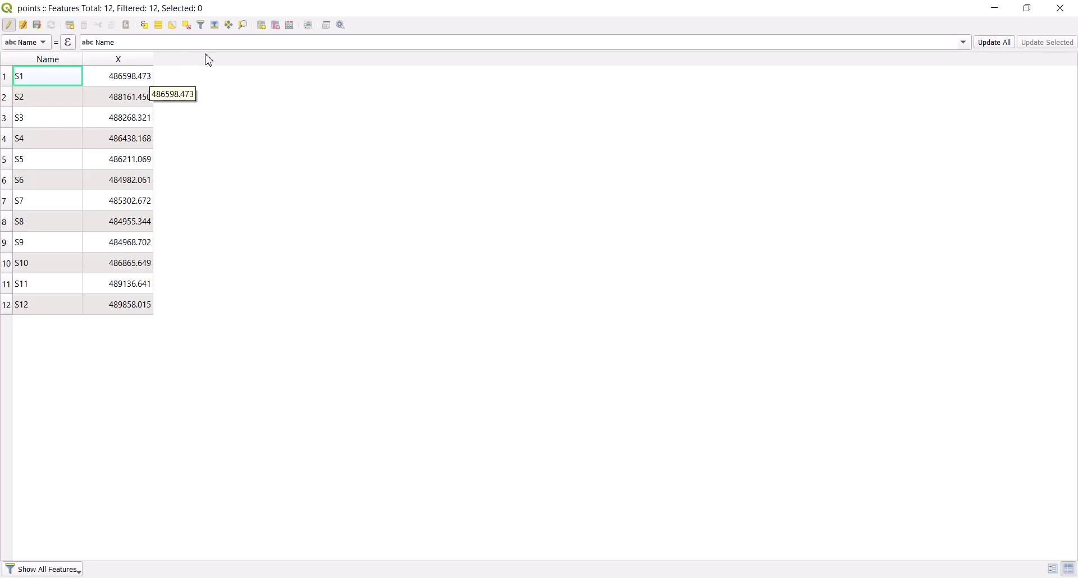
- Use the Field Calculator to add a Decimal number (real) field named Y with the expression $y
click(290, 25)
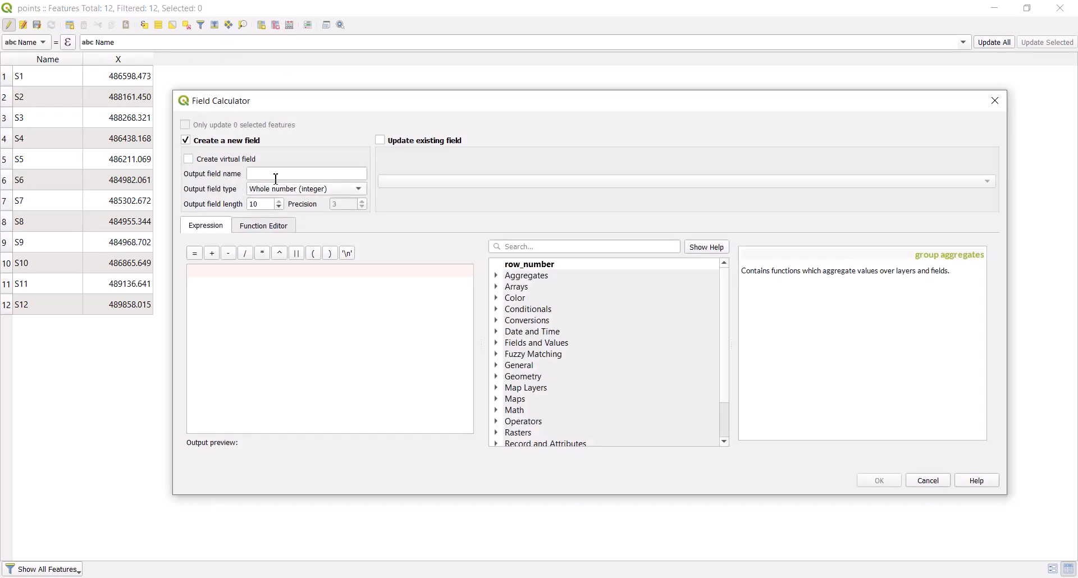
click(270, 176)
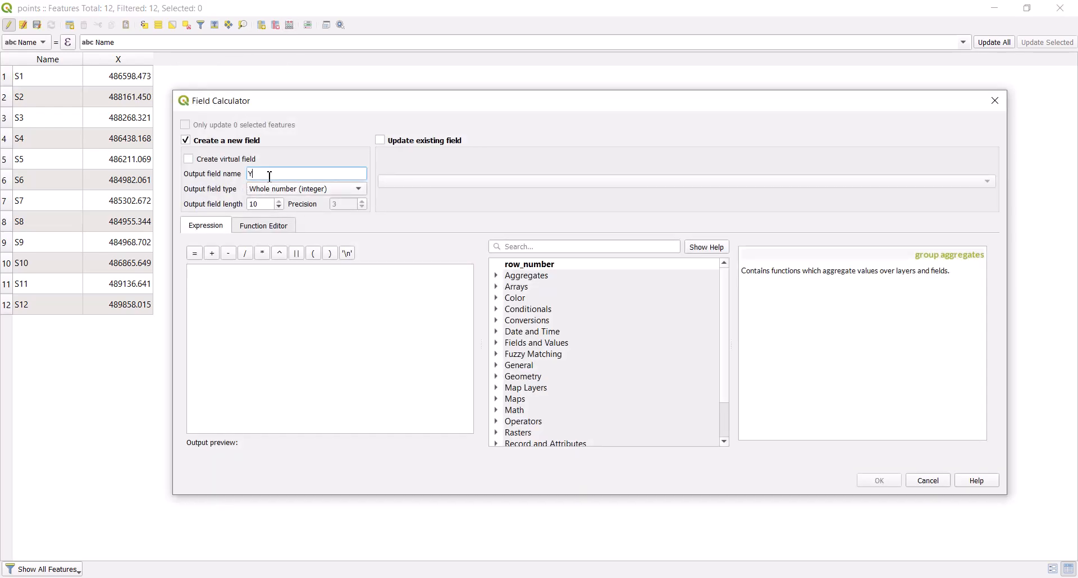
click(282, 189)
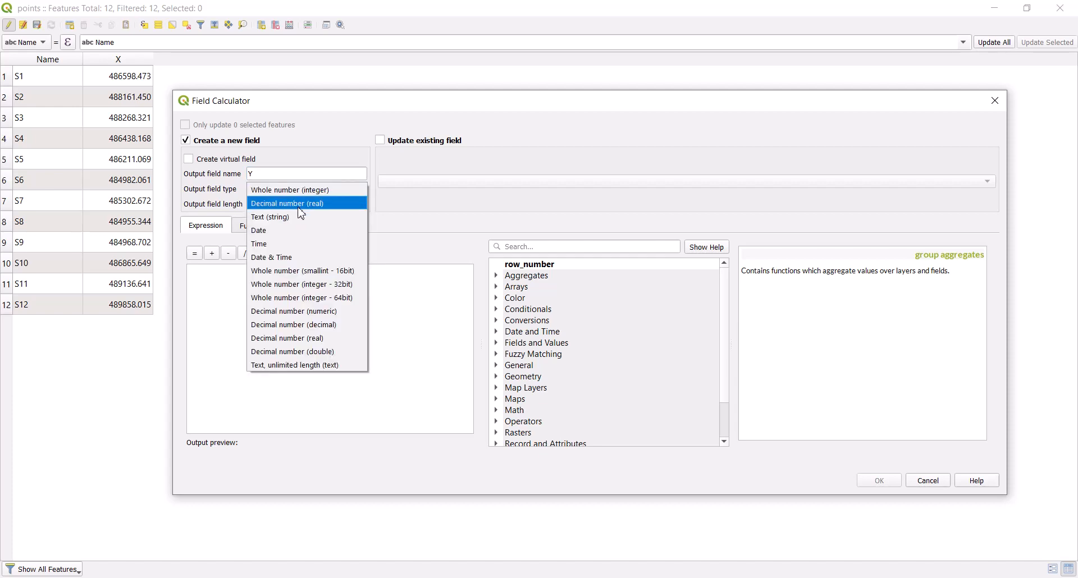
click(300, 206)
click(215, 291)
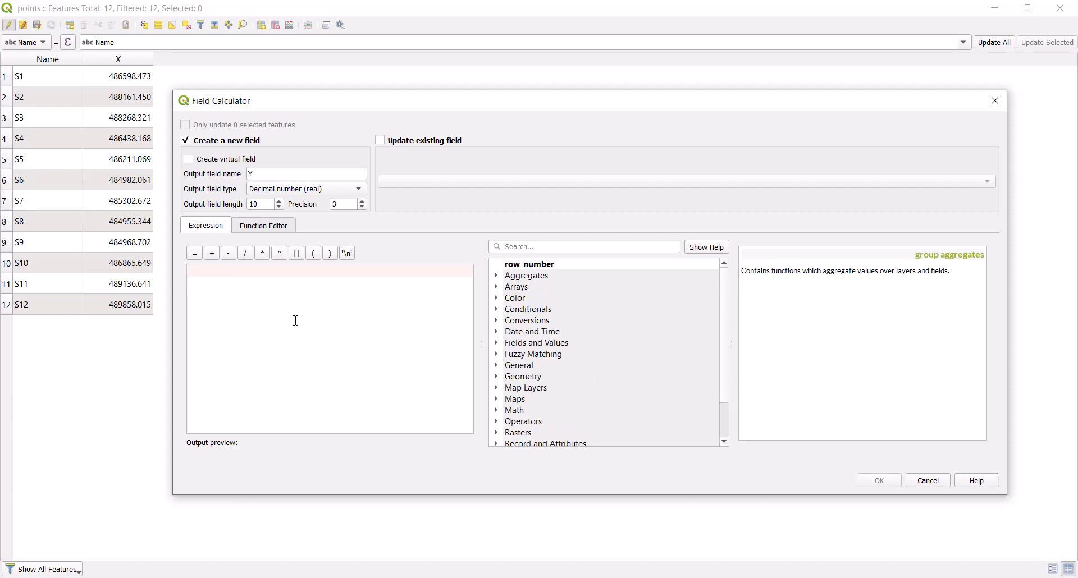
text($y)
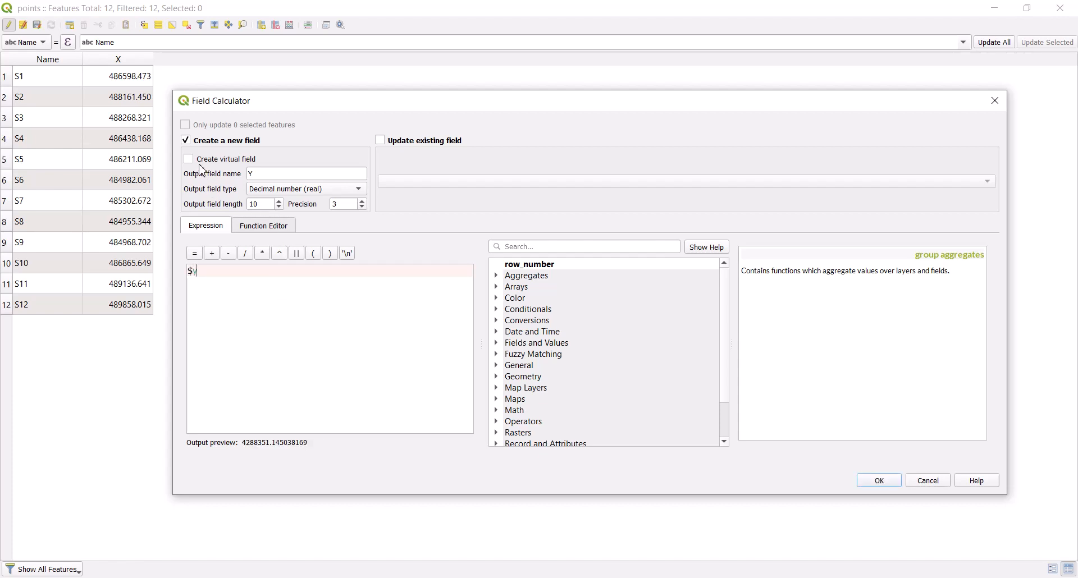
click(883, 482)
click(301, 224)
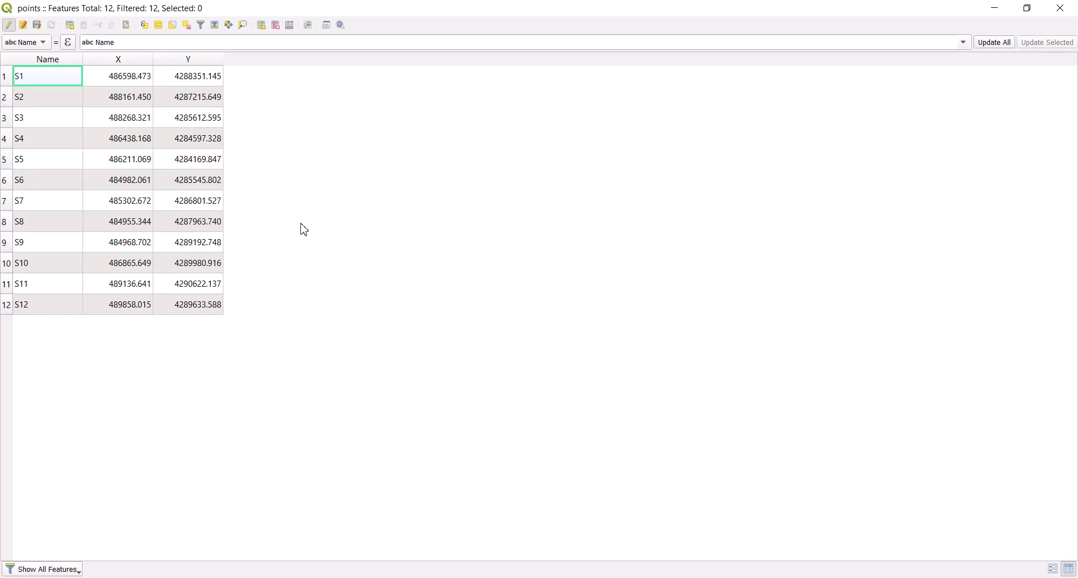
- Stop editing the points layer and save the attribute changes
click(8, 26)
click(526, 303)
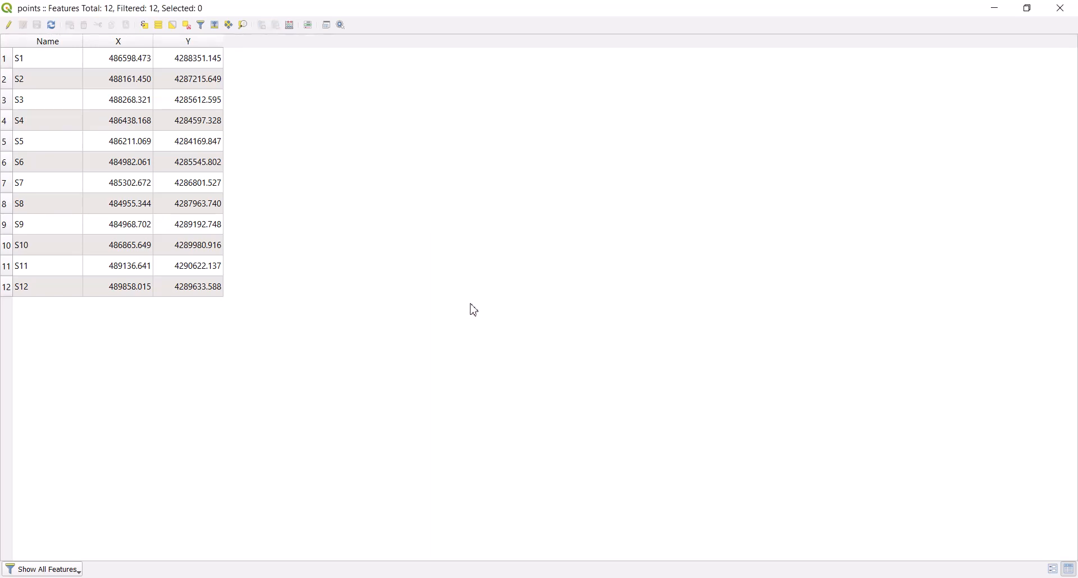
- Close the points attribute table, make the n16_e121_1arc_v3 raster visible and zoom the map to its extent
click(1063, 9)
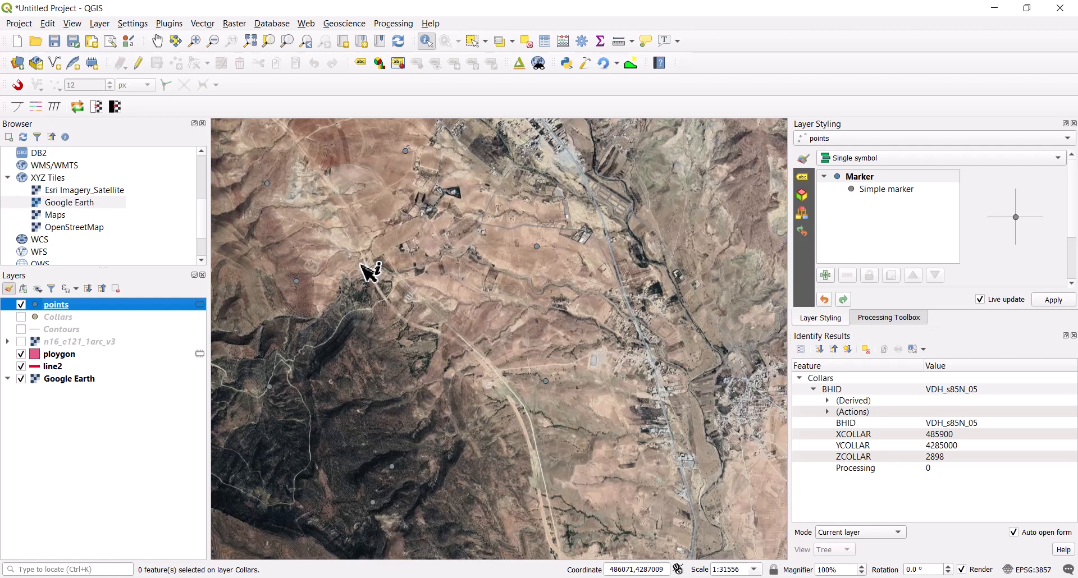
click(68, 343)
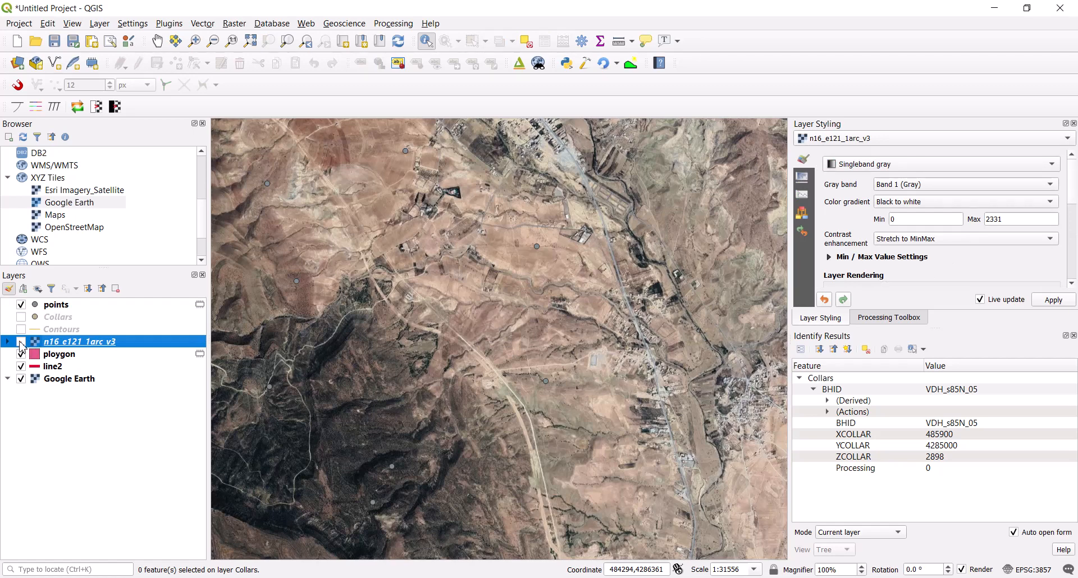
click(21, 342)
right_click(51, 339)
click(76, 344)
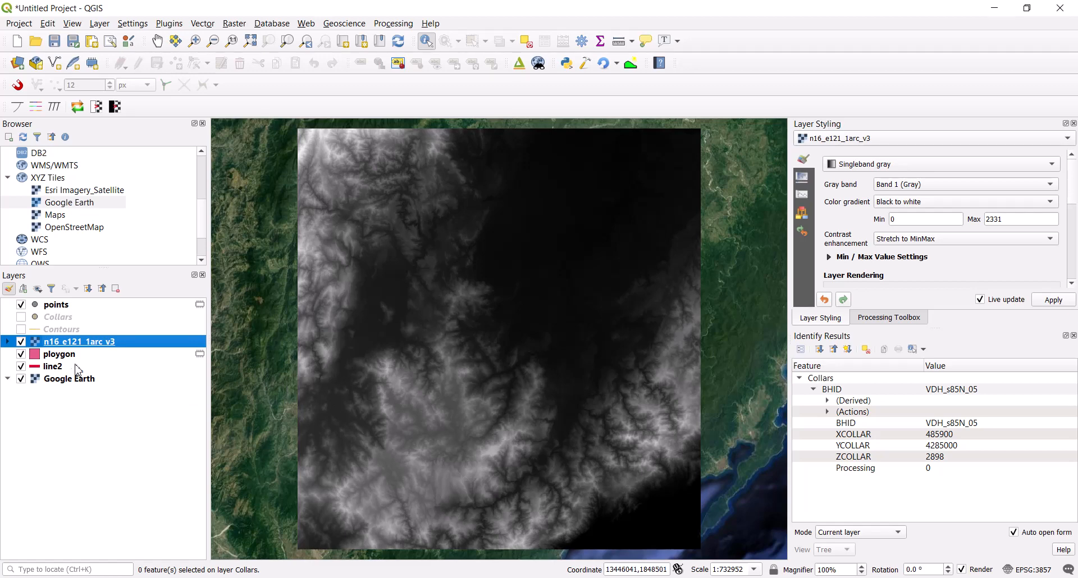
- Zoom the map back to the extent of the points layer
click(48, 307)
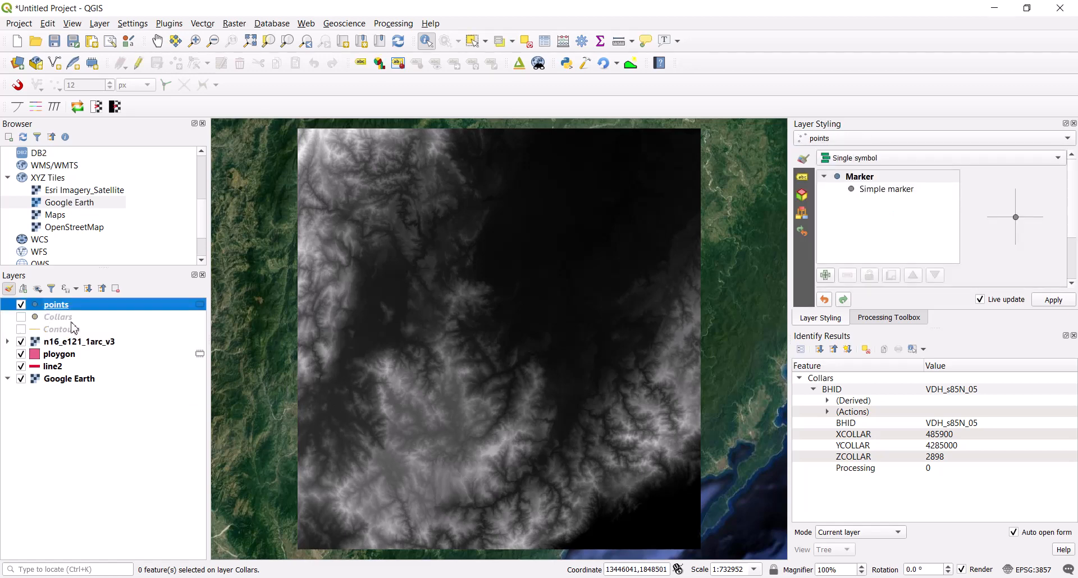
right_click(55, 306)
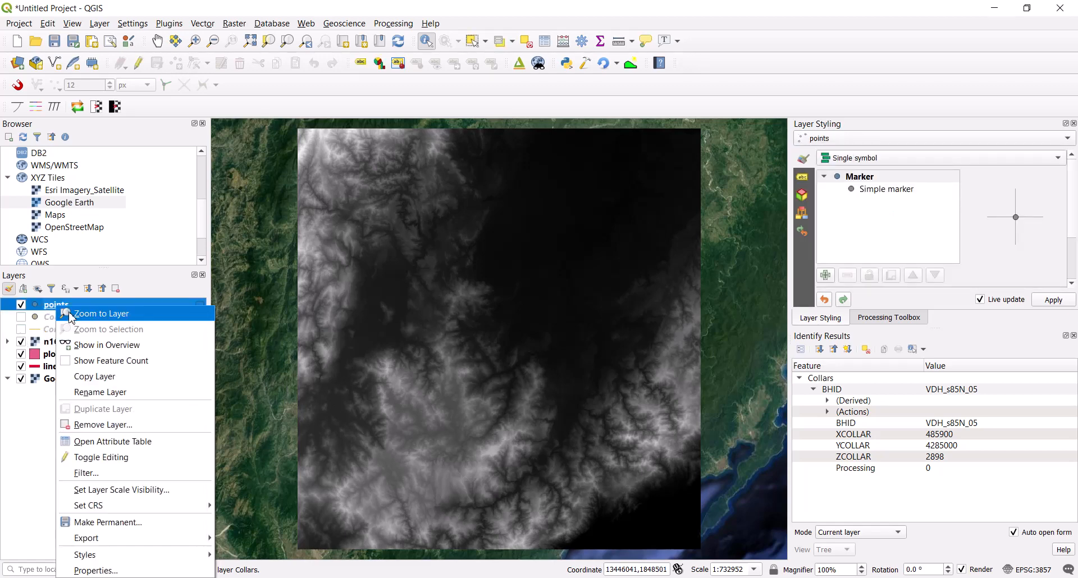
click(76, 316)
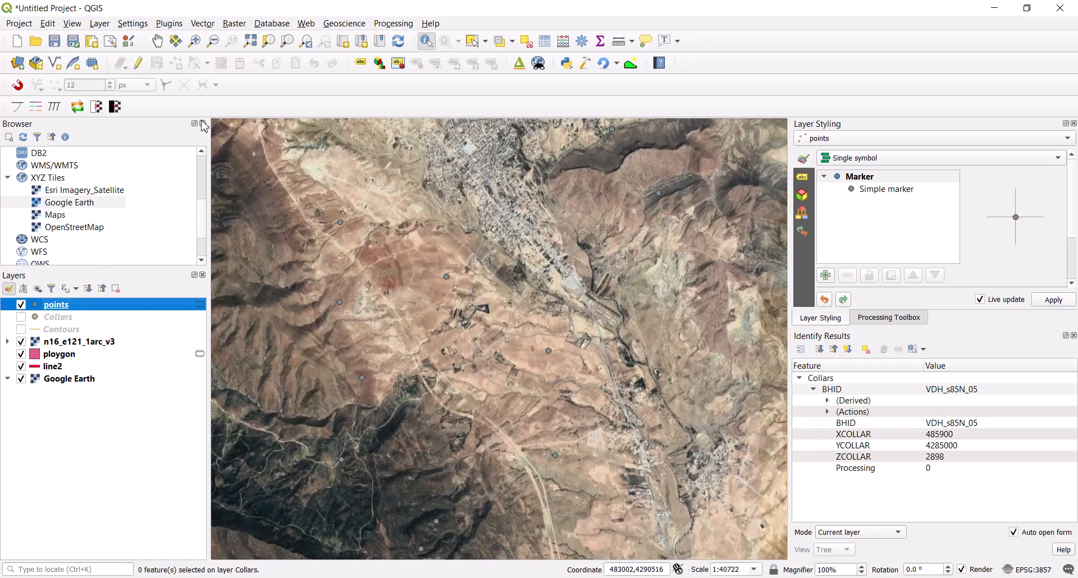
- Close the Identify Results view to give the points layer's styling settings more room
click(78, 23)
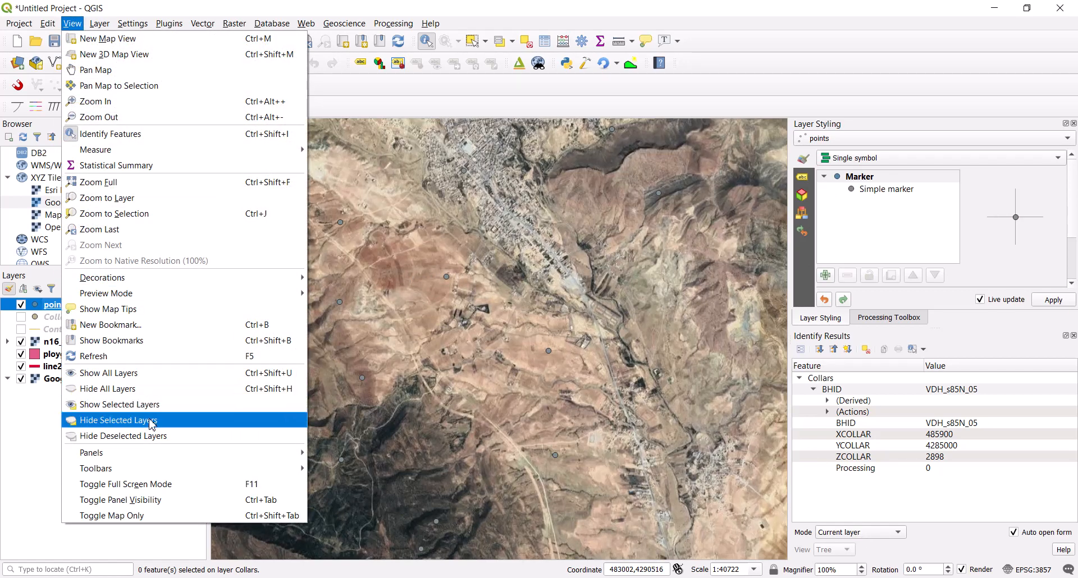
mouse_move(157, 463)
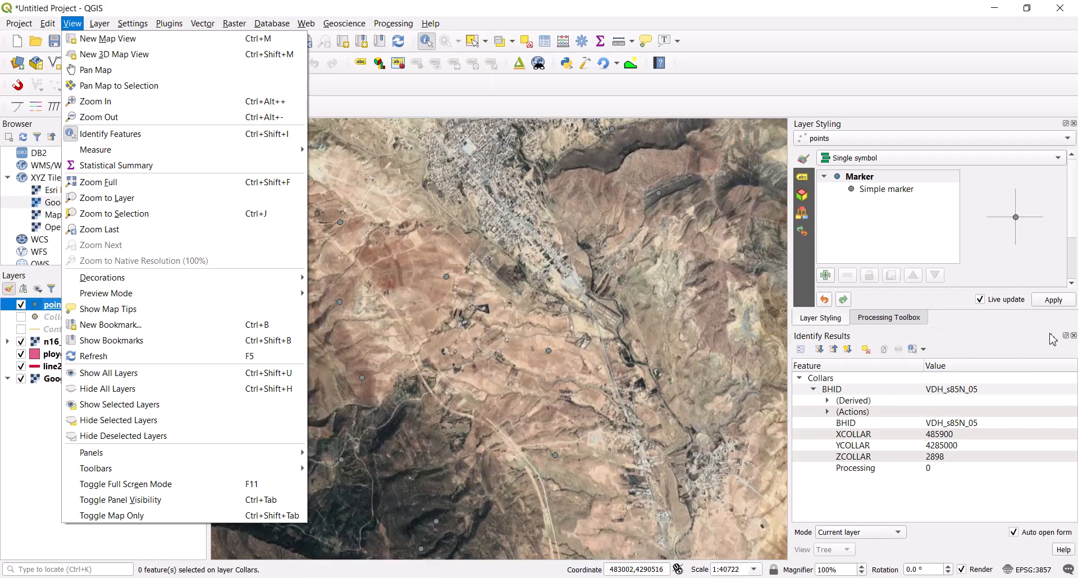
click(1074, 336)
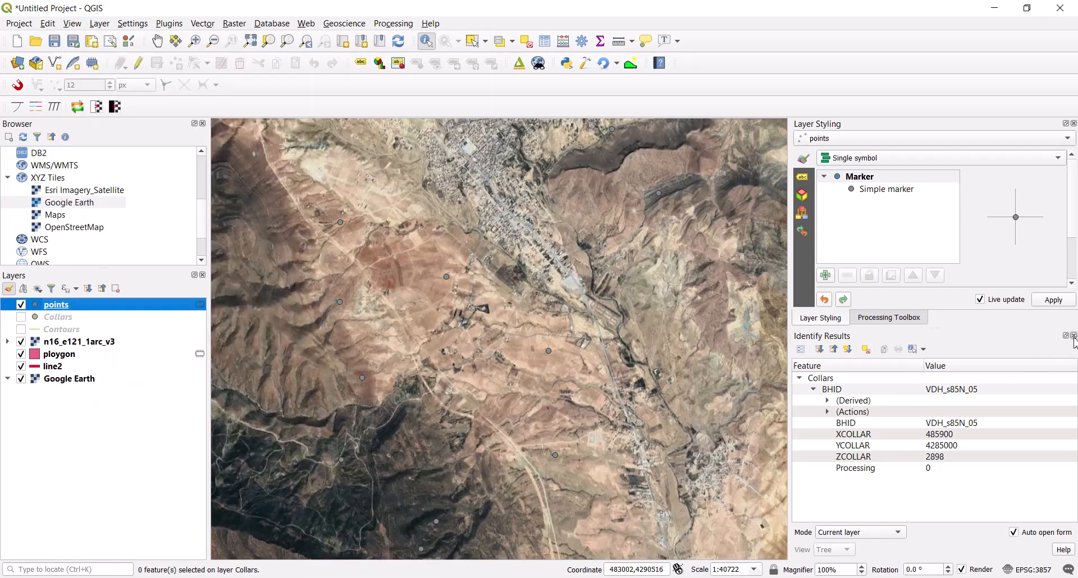
click(1073, 336)
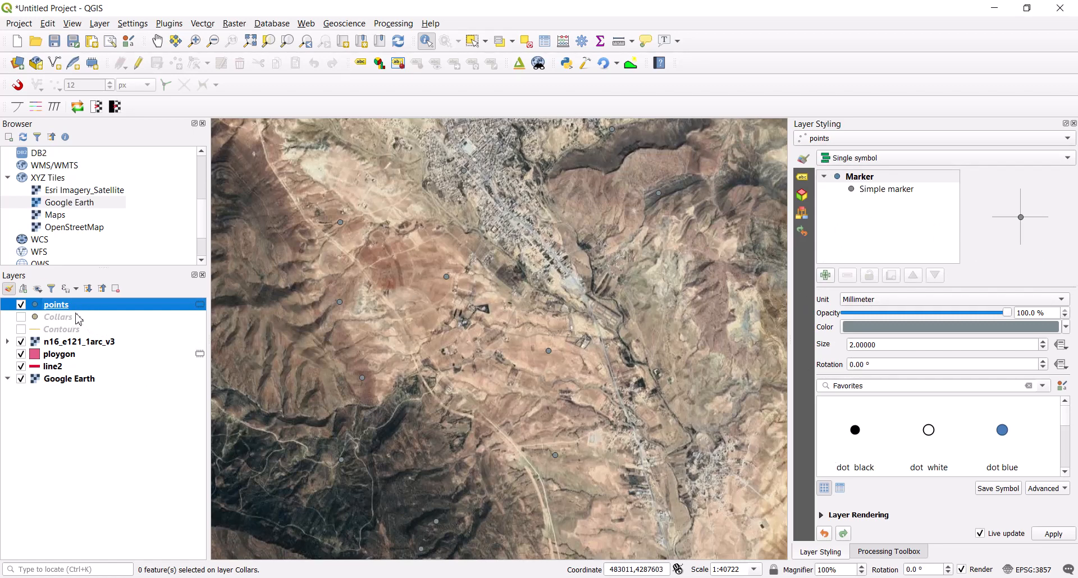
- Examine the Symbology settings in the points layer's properties and close them without changing the marker
right_click(72, 305)
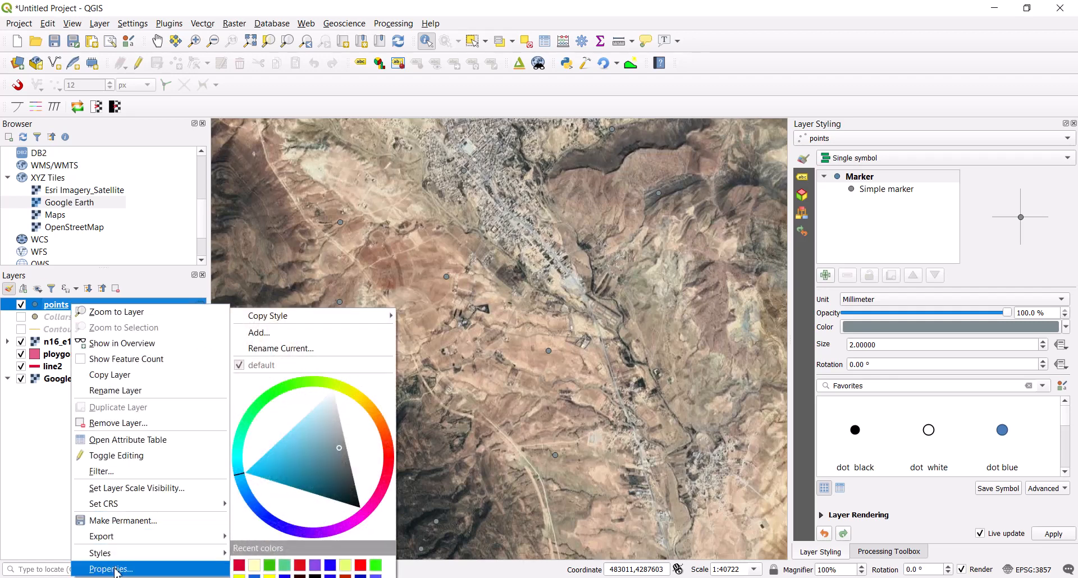
click(112, 569)
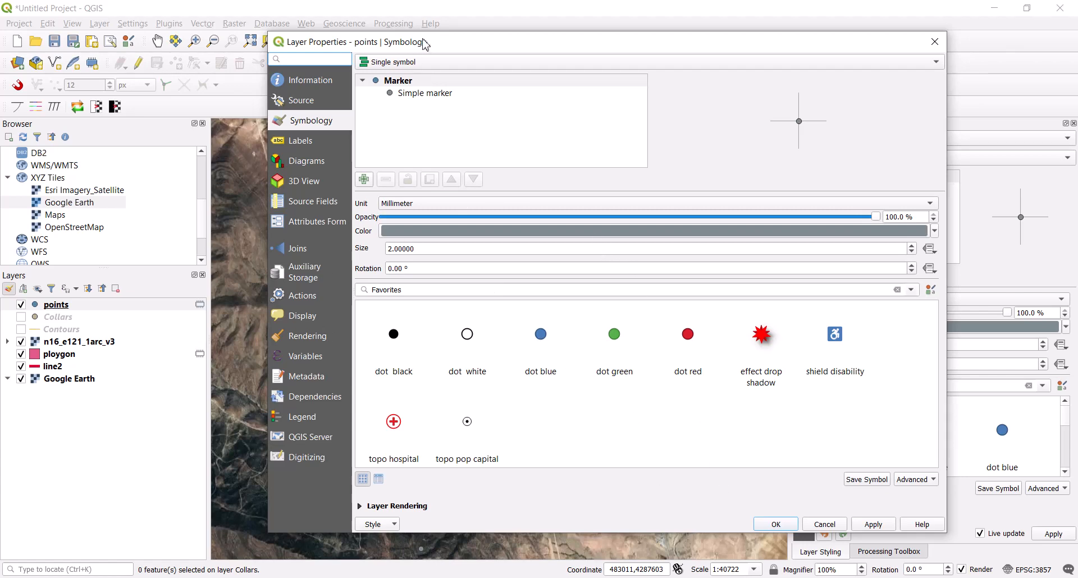
drag(422, 41, 687, 40)
click(1038, 525)
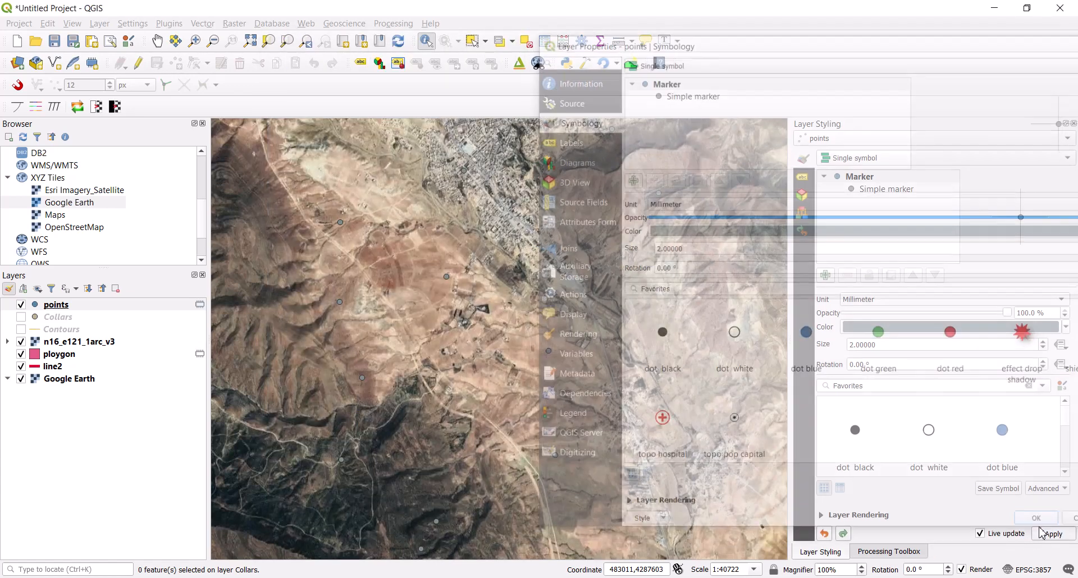
- Set the marker size of the points layer to 3 millimetres
right_click(63, 312)
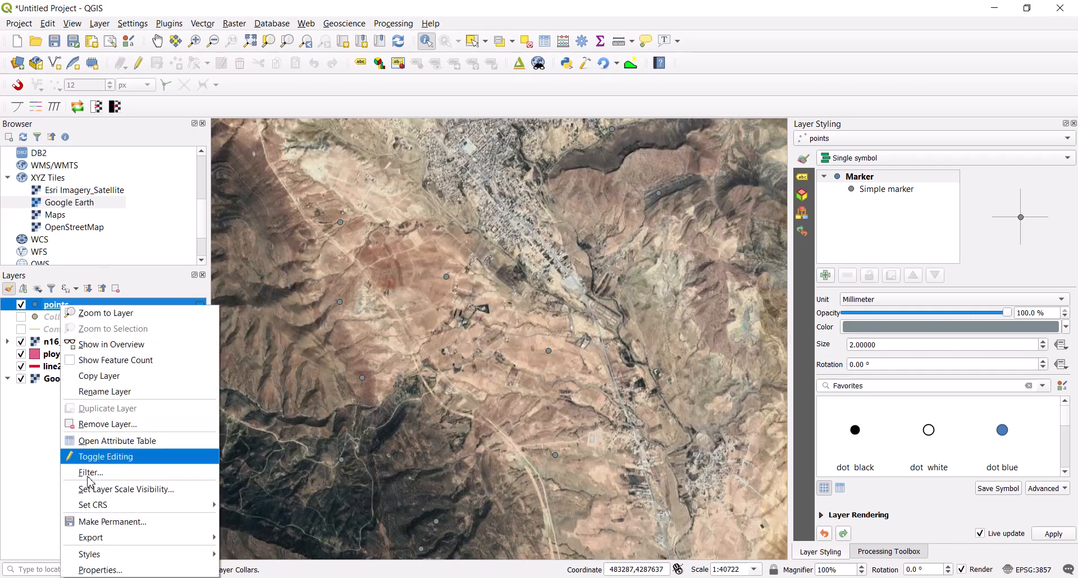
click(229, 430)
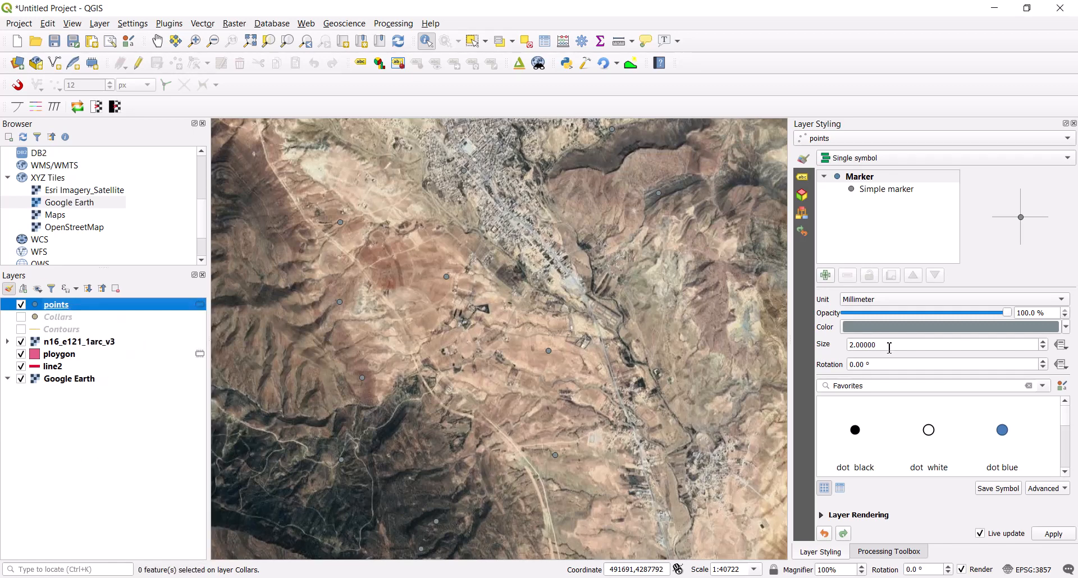
click(1043, 342)
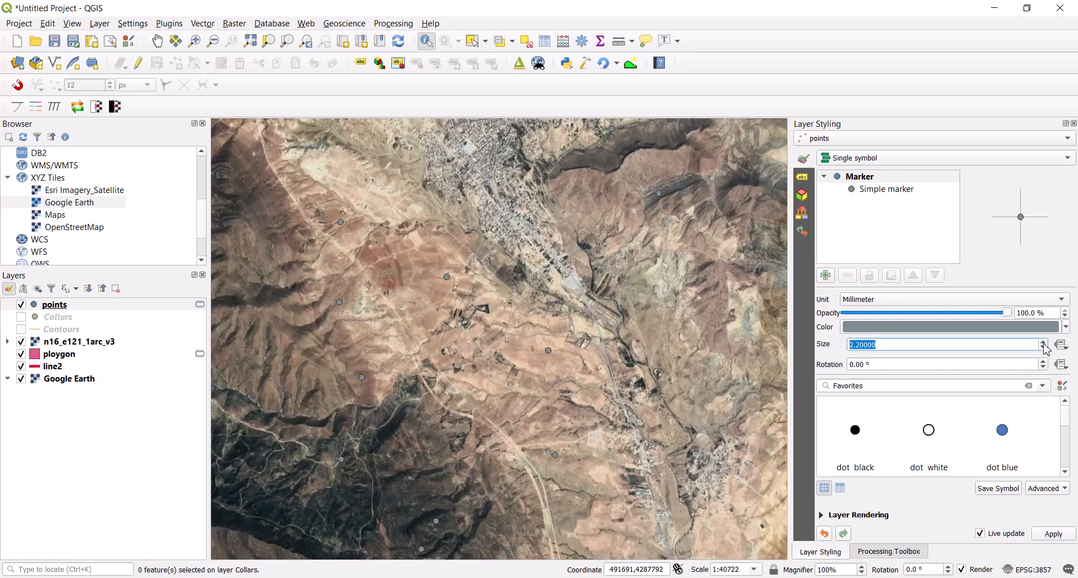
click(1044, 344)
click(1044, 344)
click(1044, 344)
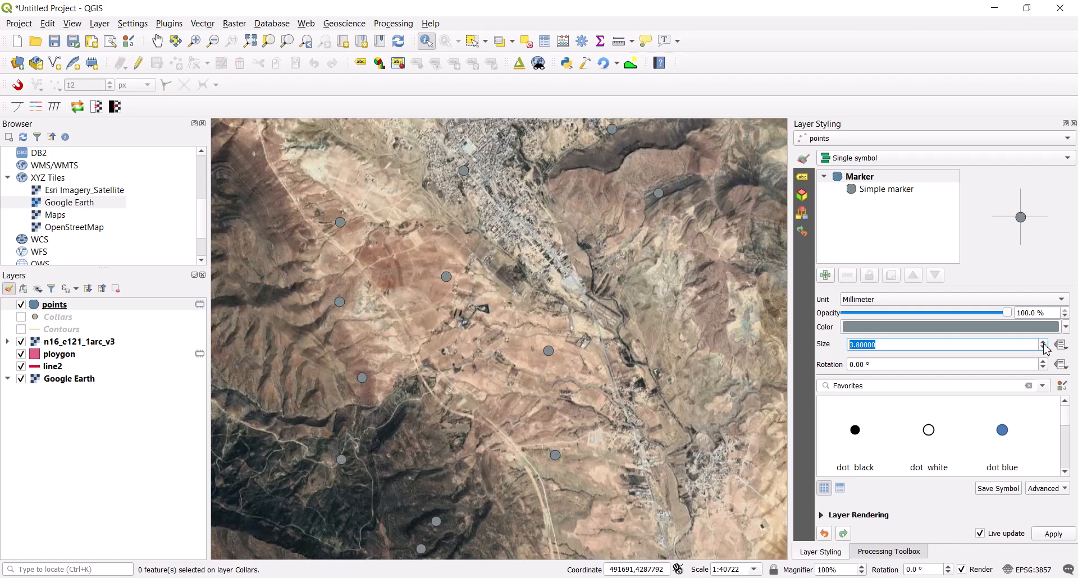
click(1044, 344)
click(1043, 343)
click(1044, 343)
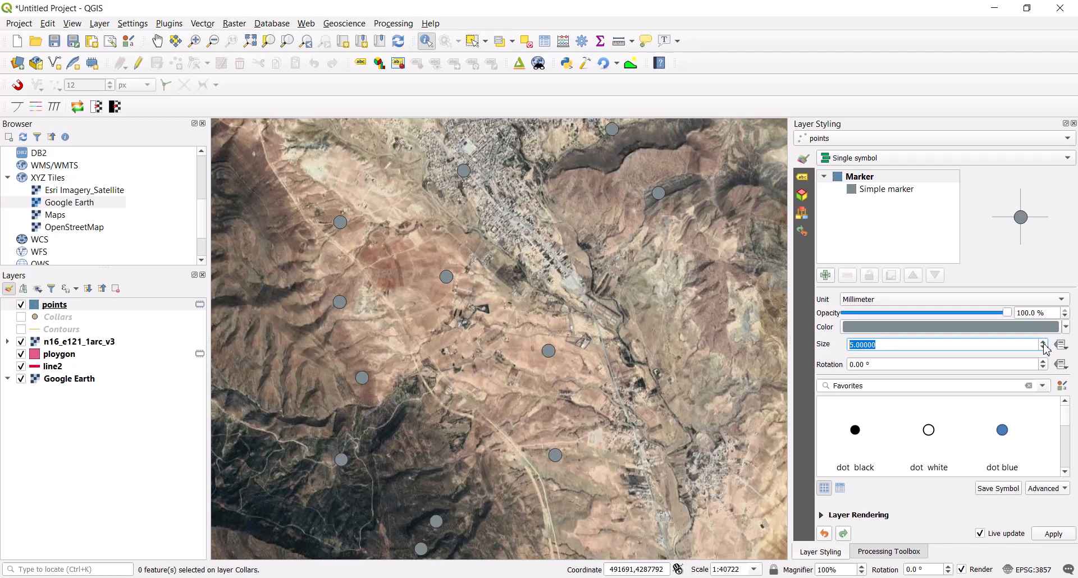
click(1043, 349)
click(1043, 348)
click(1042, 348)
click(1043, 348)
click(1043, 349)
click(1043, 348)
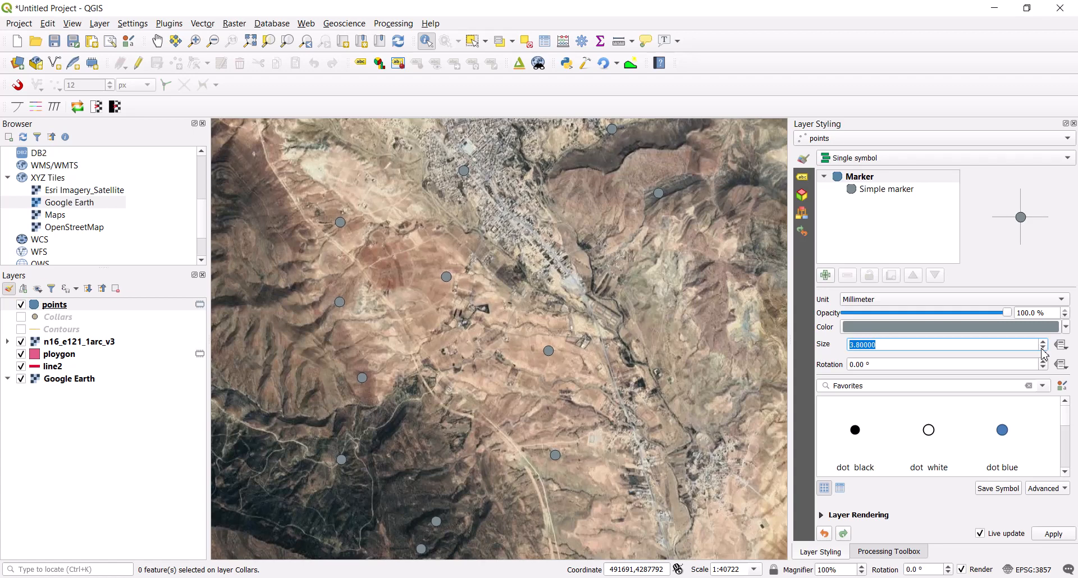
click(1043, 348)
click(1043, 348)
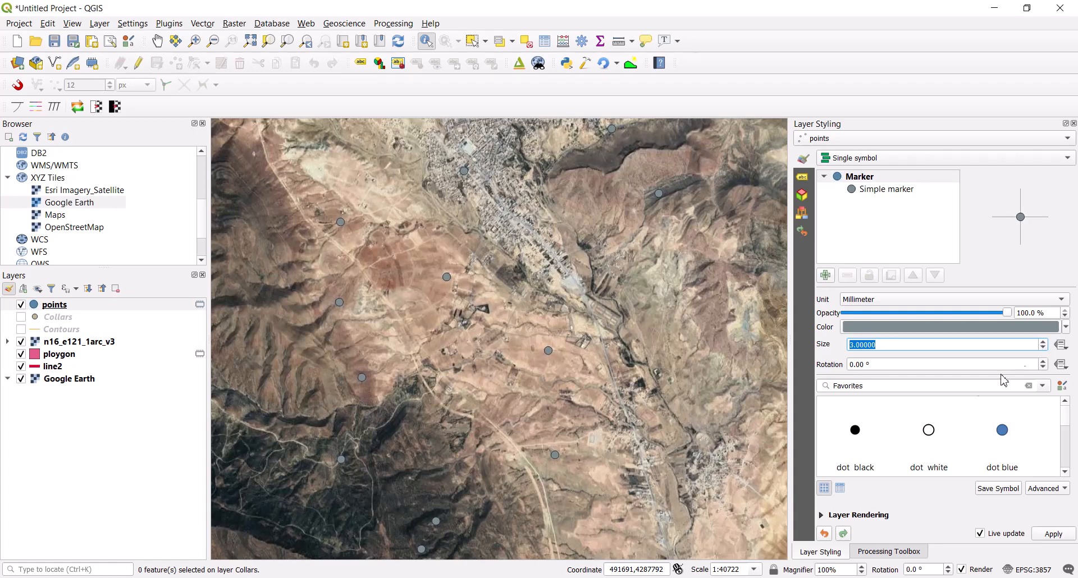
- Try the effect drop shadow preset on the points layer, and apply the dot green preset instead
scroll(962, 431, down, 2)
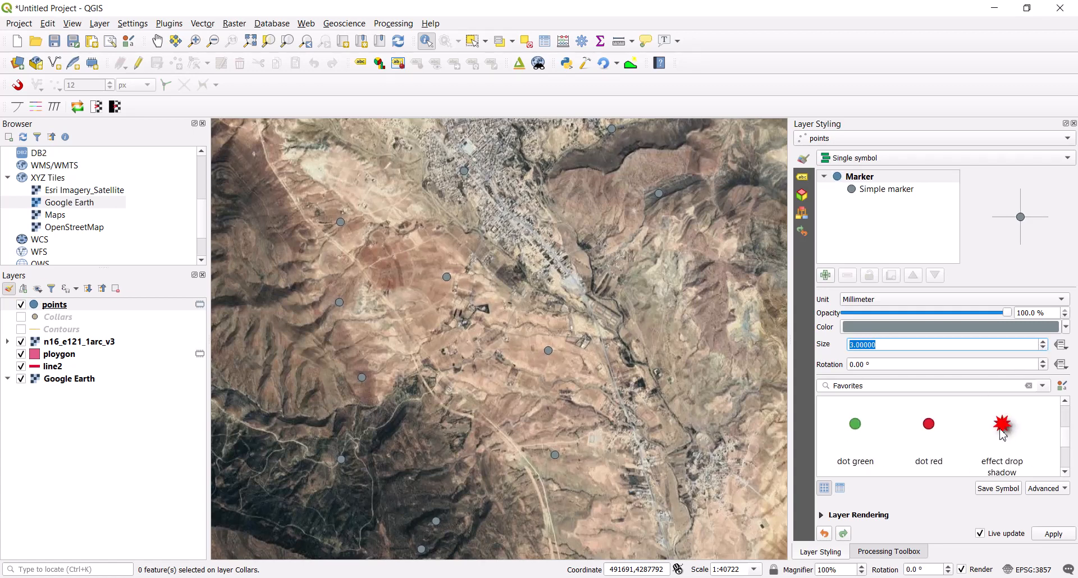
click(1002, 431)
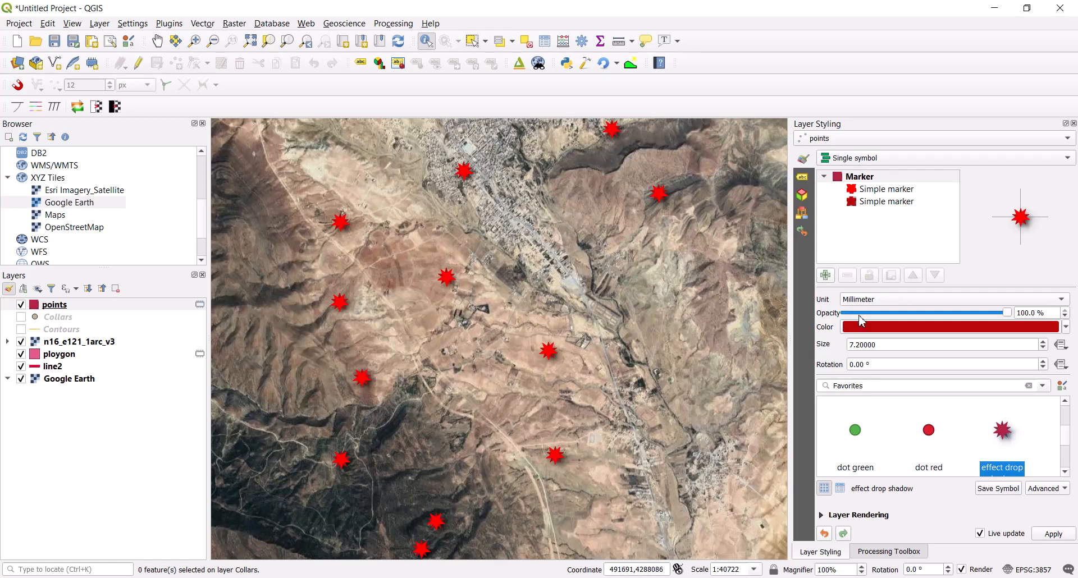
click(855, 431)
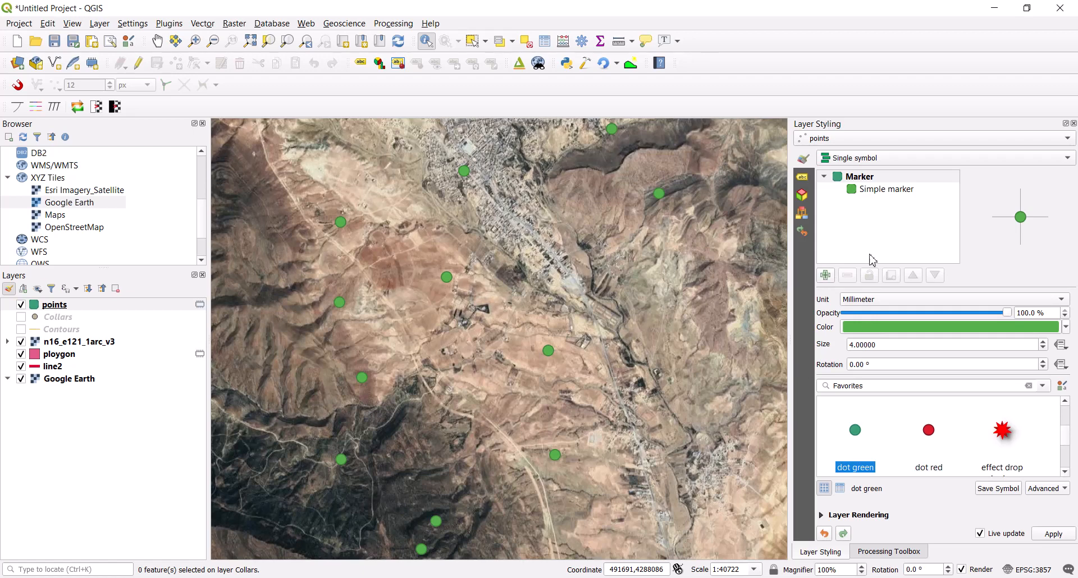
- Set the stroke colour of the points layer's simple marker to black (#000000)
click(876, 191)
click(894, 362)
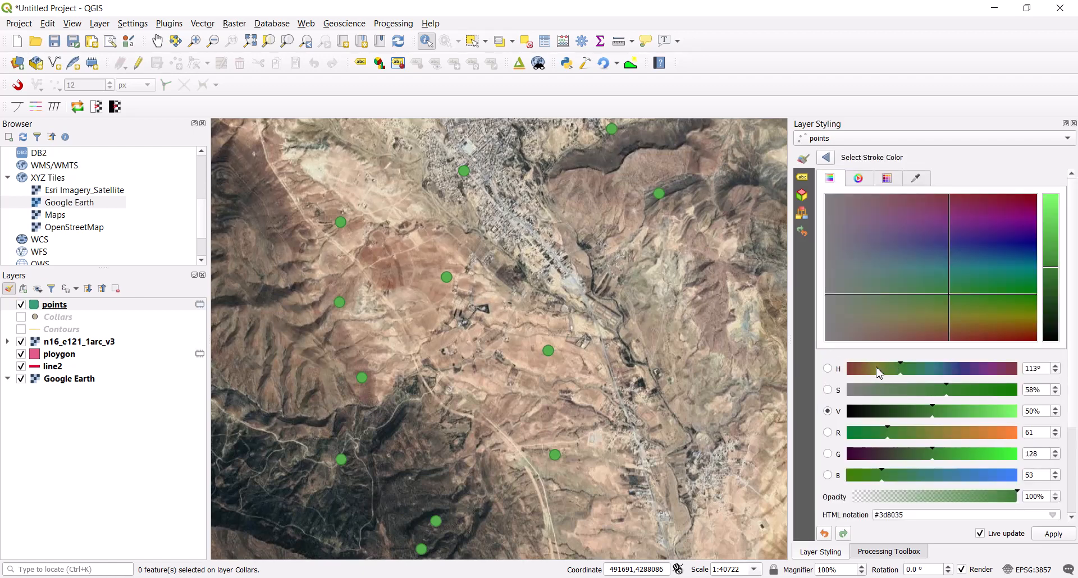
drag(872, 413, 831, 420)
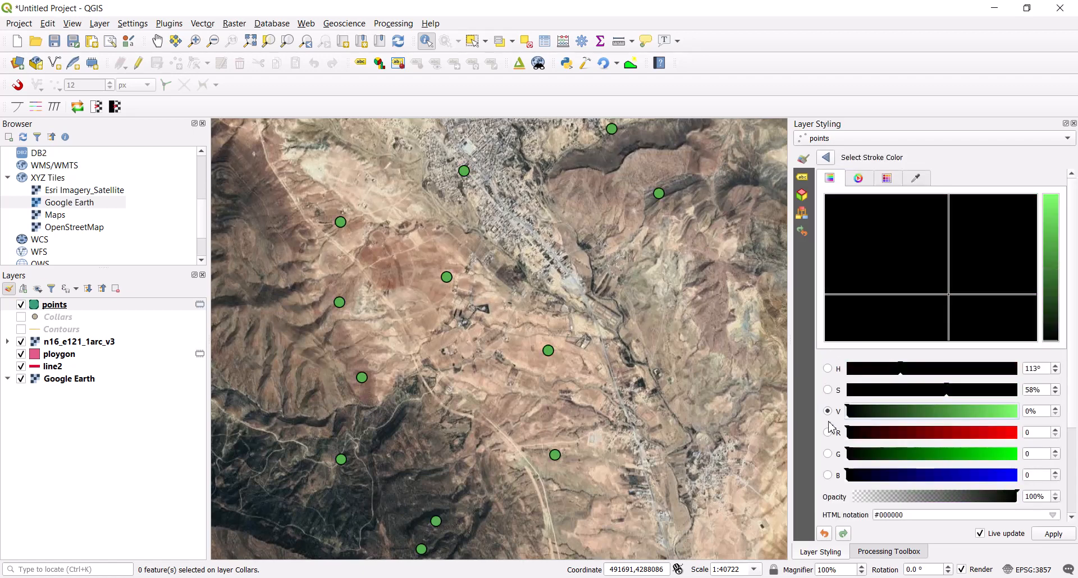
click(826, 159)
- Set the fill colour of the points layer's simple marker to purple-blue #581ac3
click(898, 341)
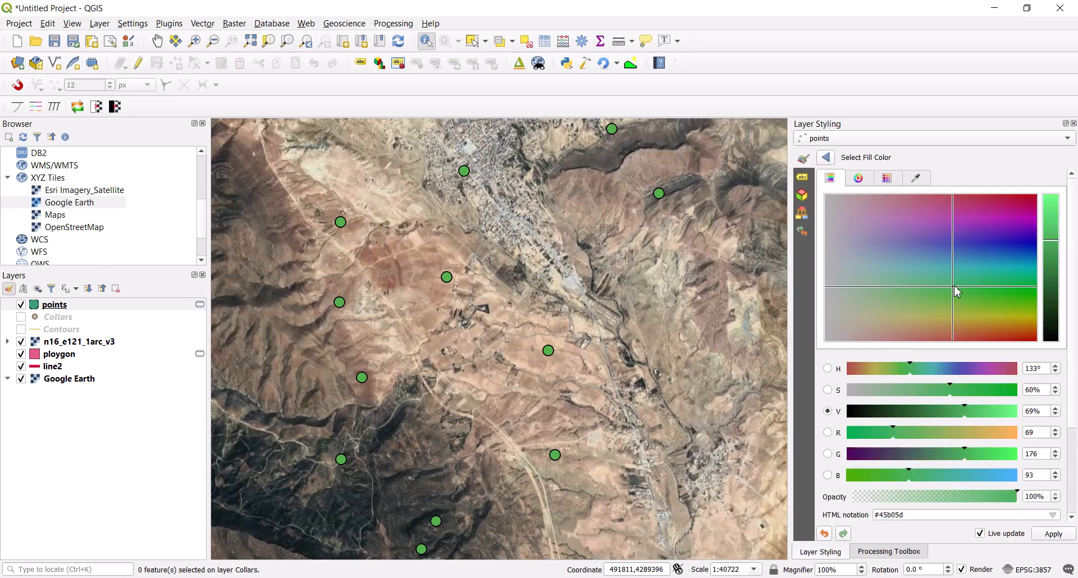
drag(957, 292, 1035, 181)
click(1010, 236)
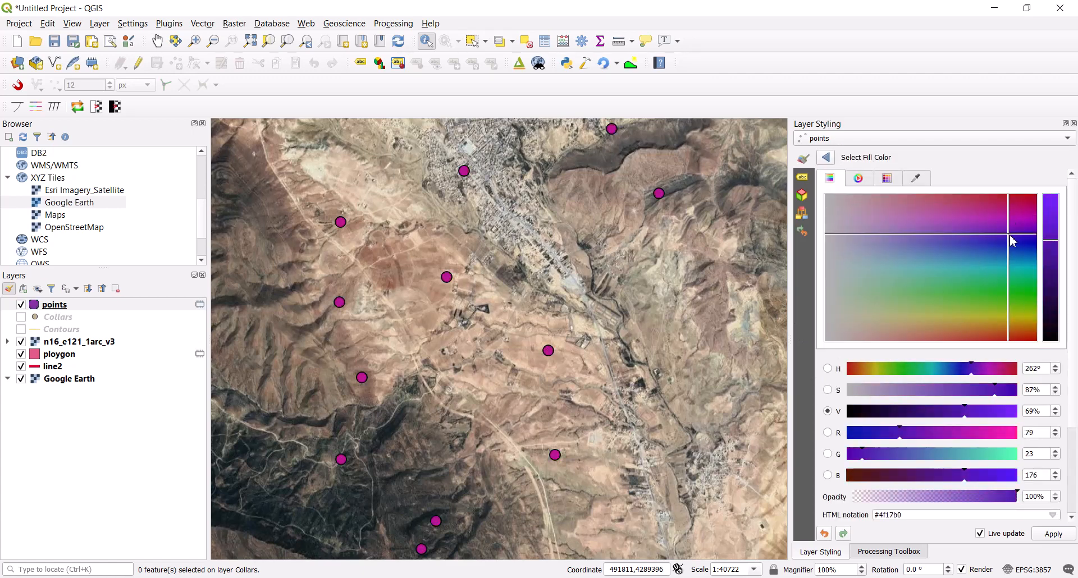
drag(1045, 247, 1045, 229)
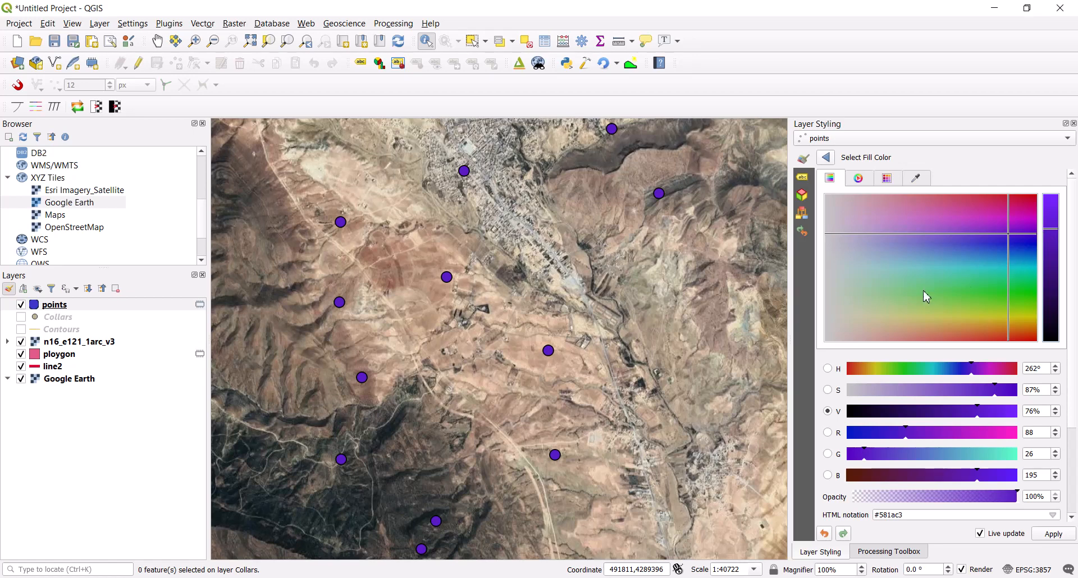
click(827, 160)
- Turn on the Contours layer and zoom the map to the extent of the line2 layer
click(21, 330)
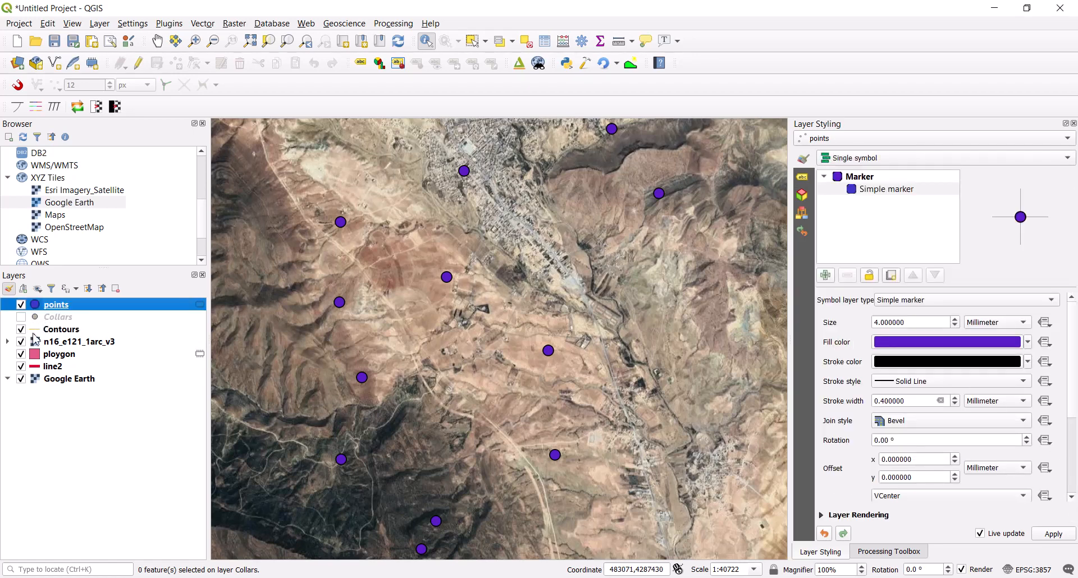
click(61, 332)
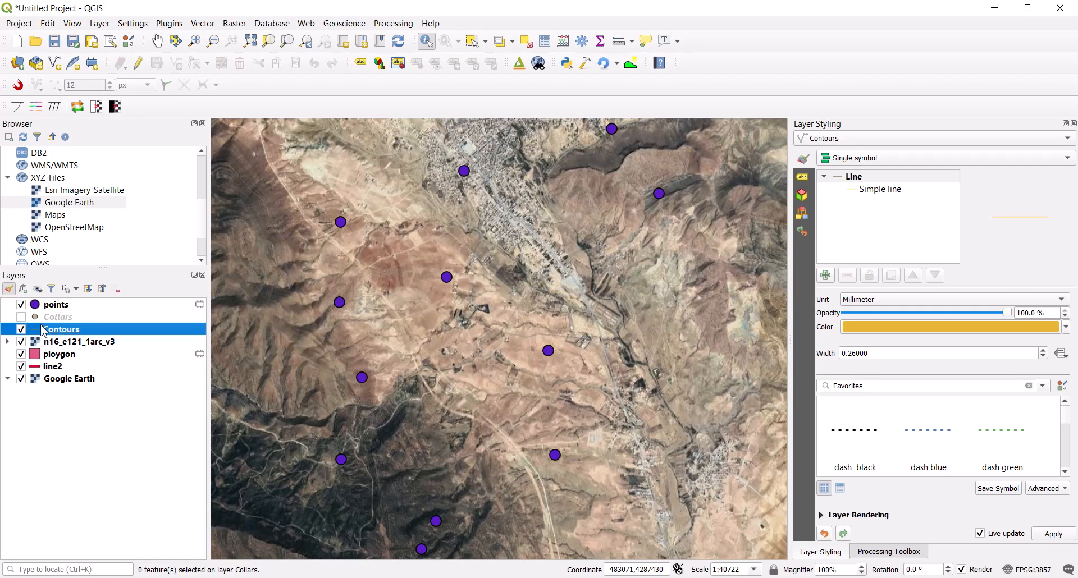
click(52, 368)
right_click(53, 367)
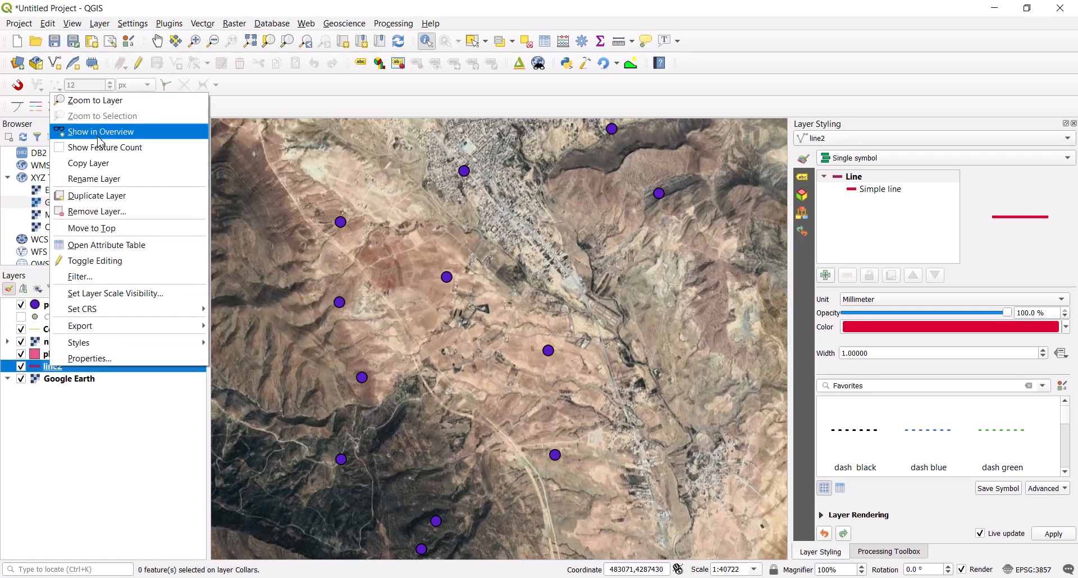
click(101, 100)
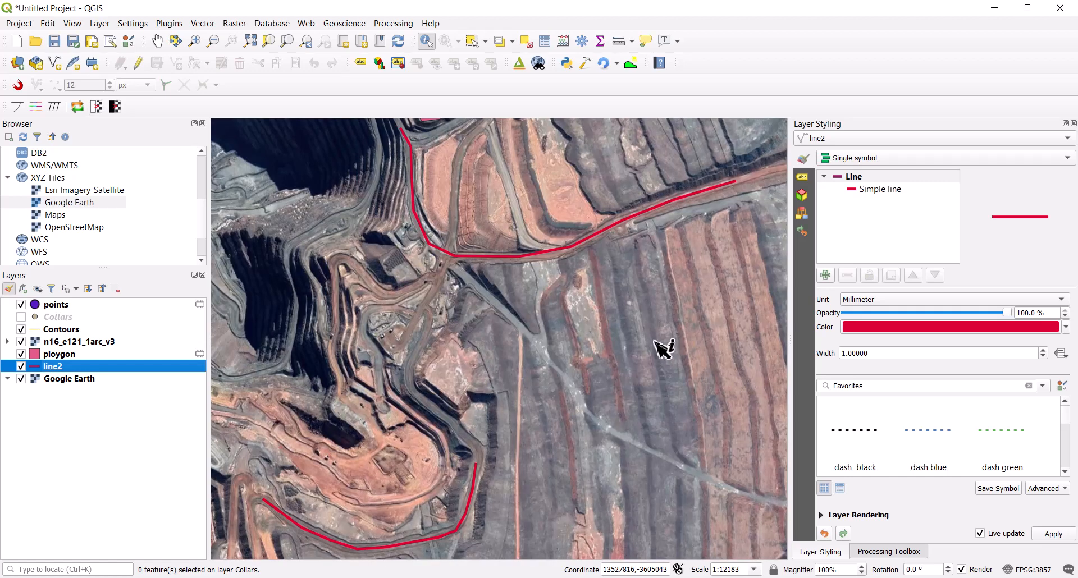
drag(645, 327, 649, 334)
- Try the dash black, pattern circles, simple blue line, simple green line and topo road presets on the line2 layer
click(874, 430)
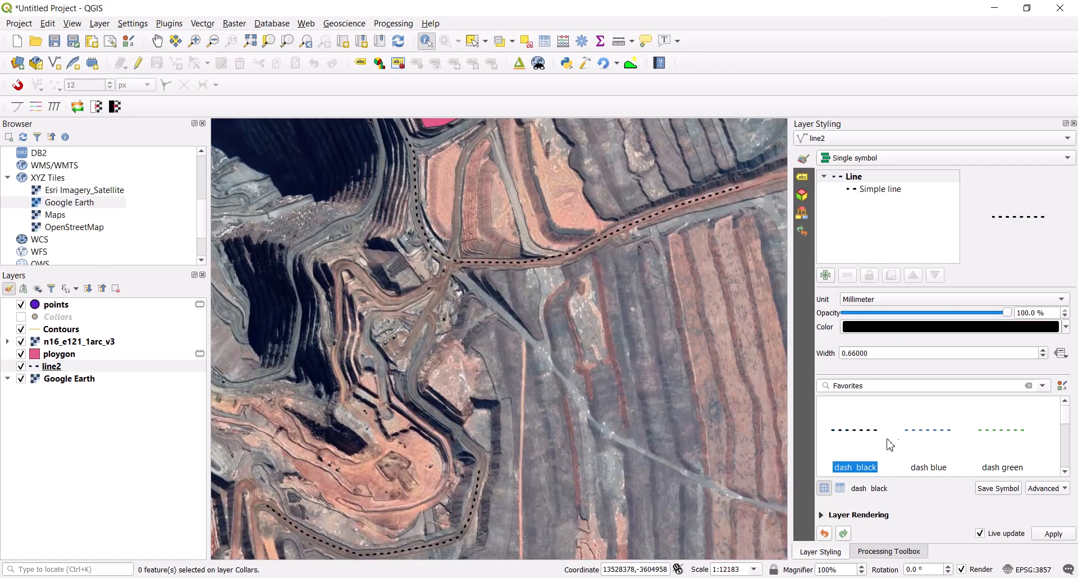
scroll(934, 440, down, 1)
click(865, 429)
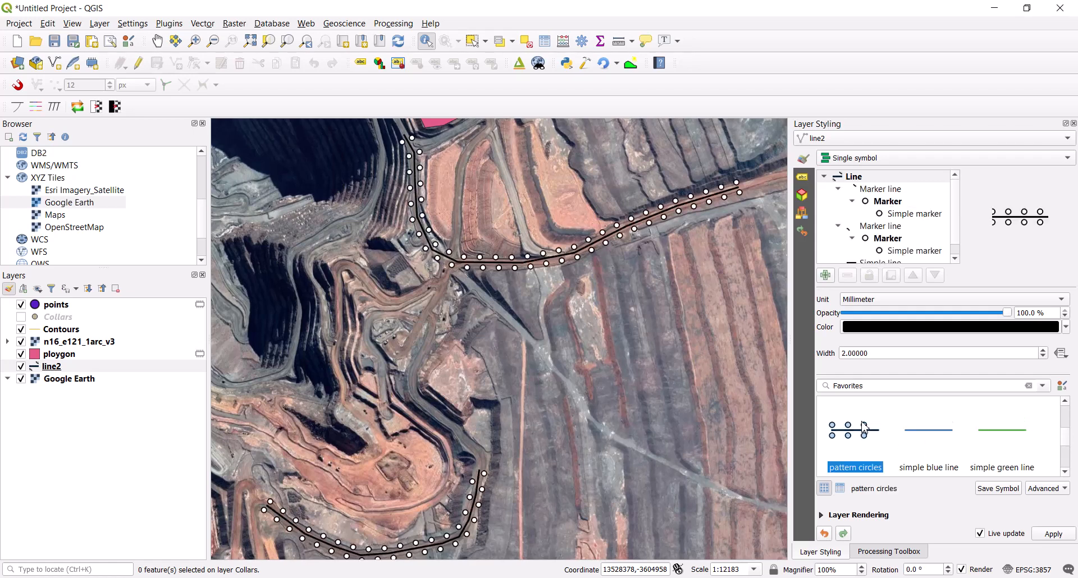
click(913, 438)
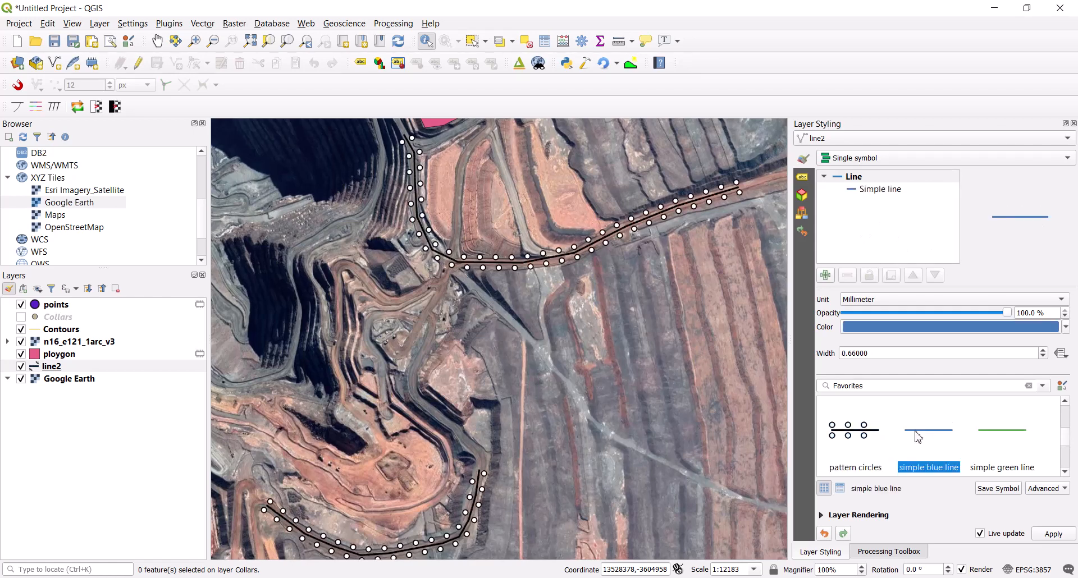
click(988, 441)
scroll(988, 441, down, 1)
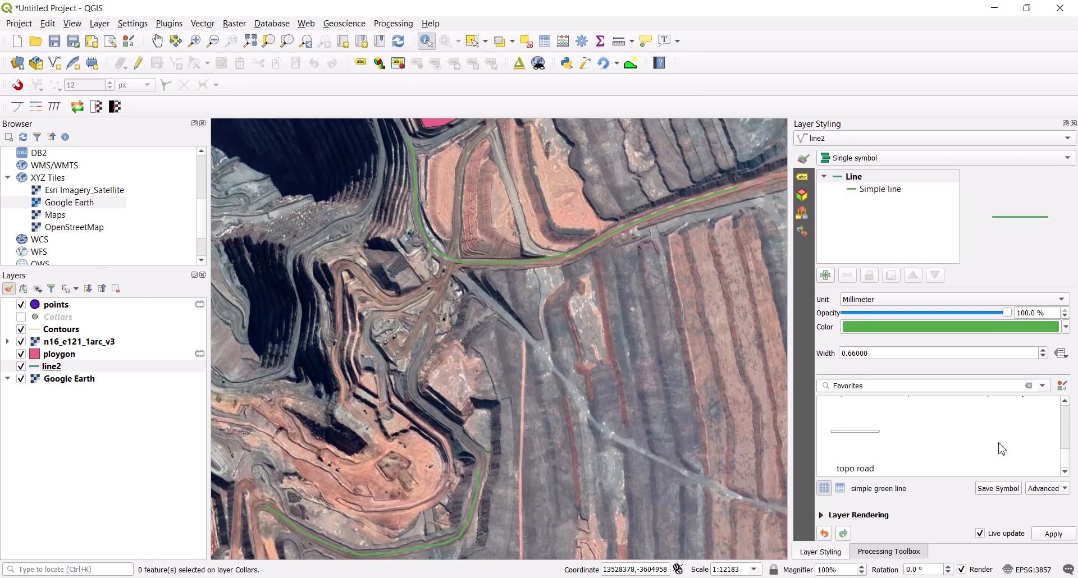
click(855, 446)
- Apply the effect neon preset to the line2 layer and change its colour to purple #8a2ae3
scroll(957, 443, up, 1)
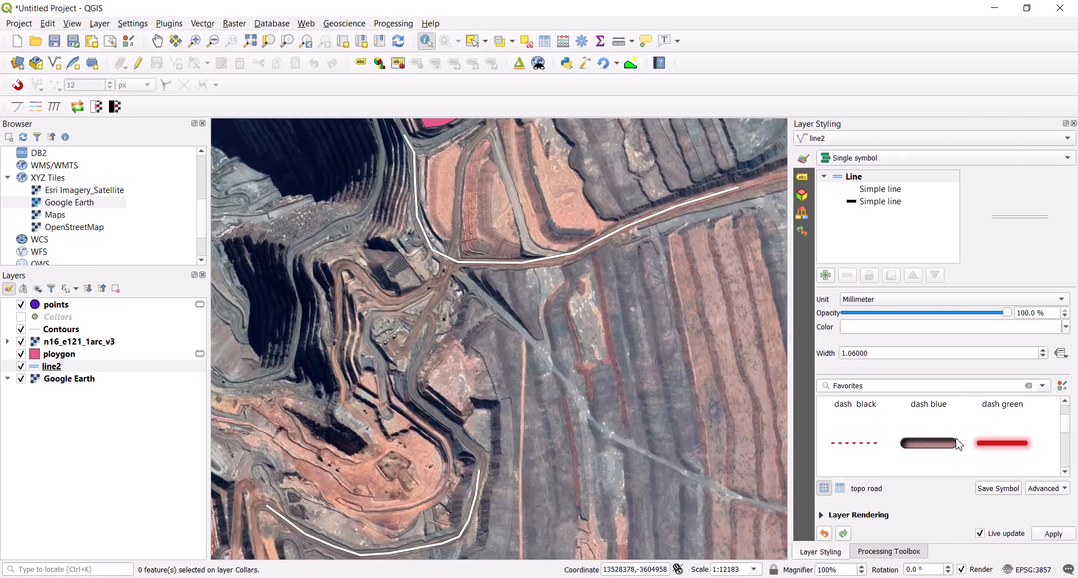
click(1004, 440)
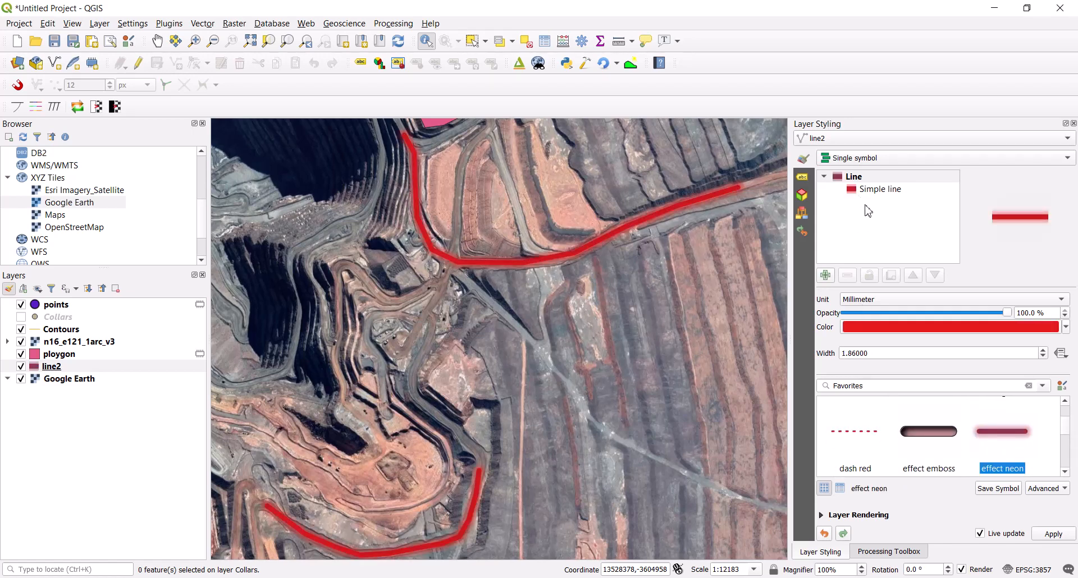
click(893, 330)
drag(891, 332, 1000, 237)
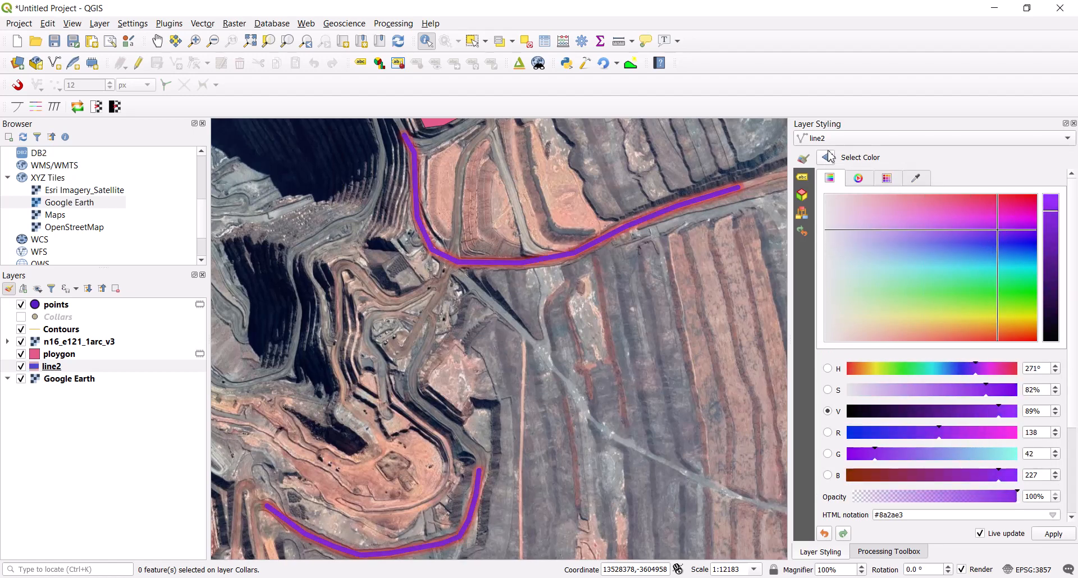
click(829, 157)
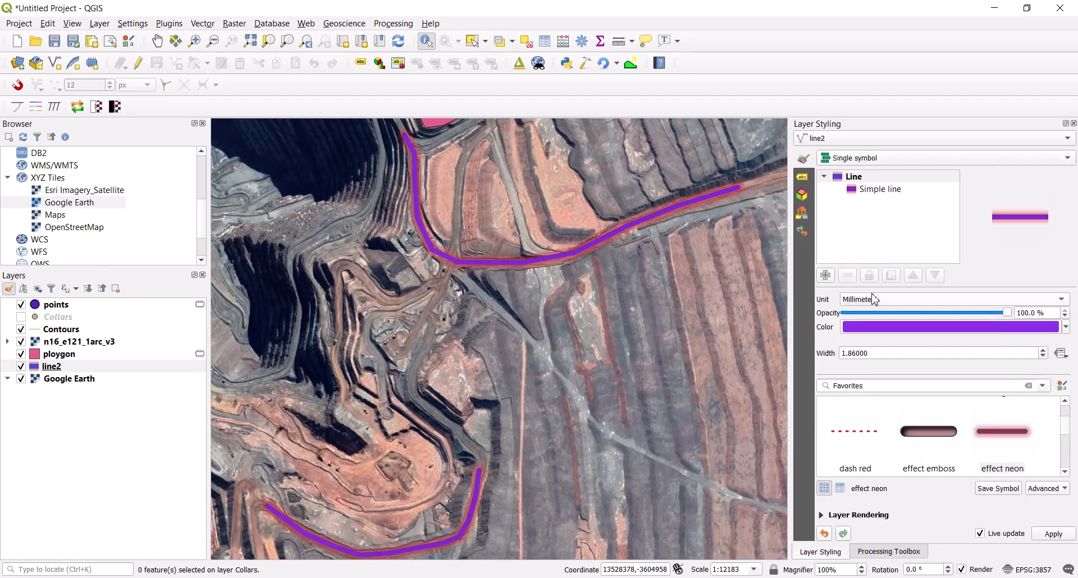
click(874, 197)
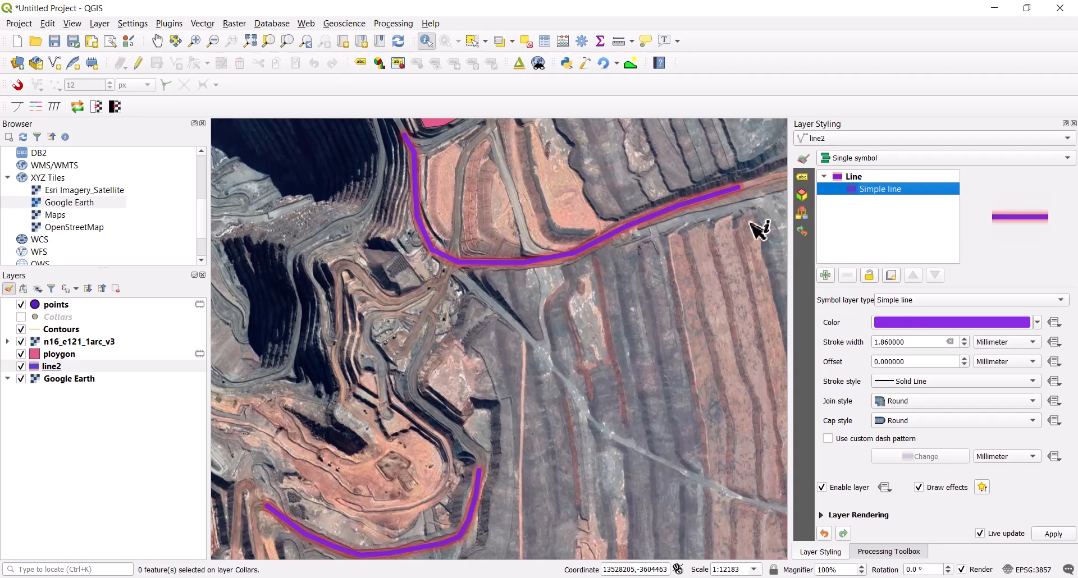
- Enable single labels on the line2 layer, labelled with the name field
click(803, 178)
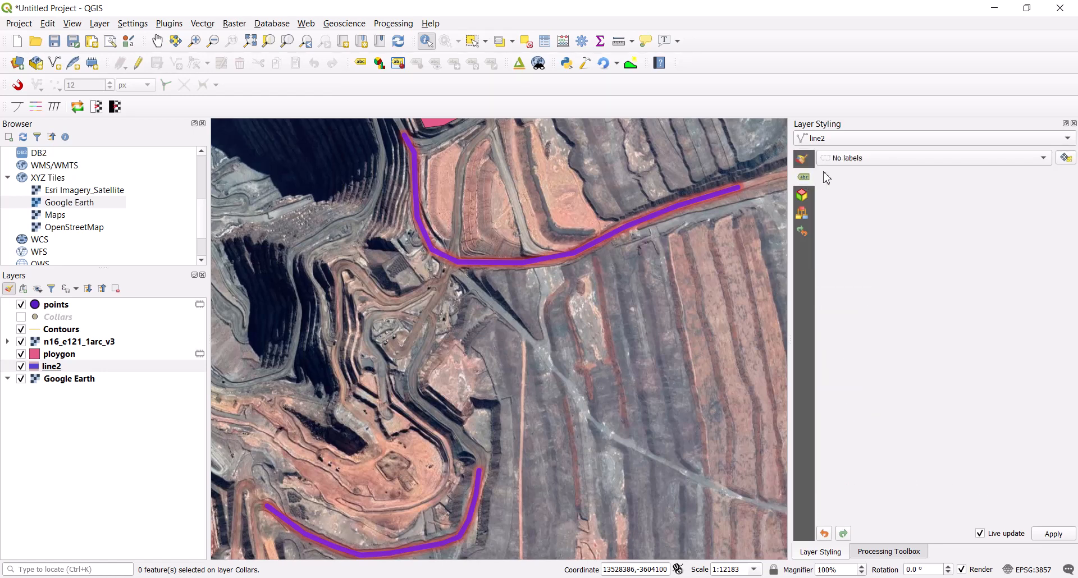
click(909, 163)
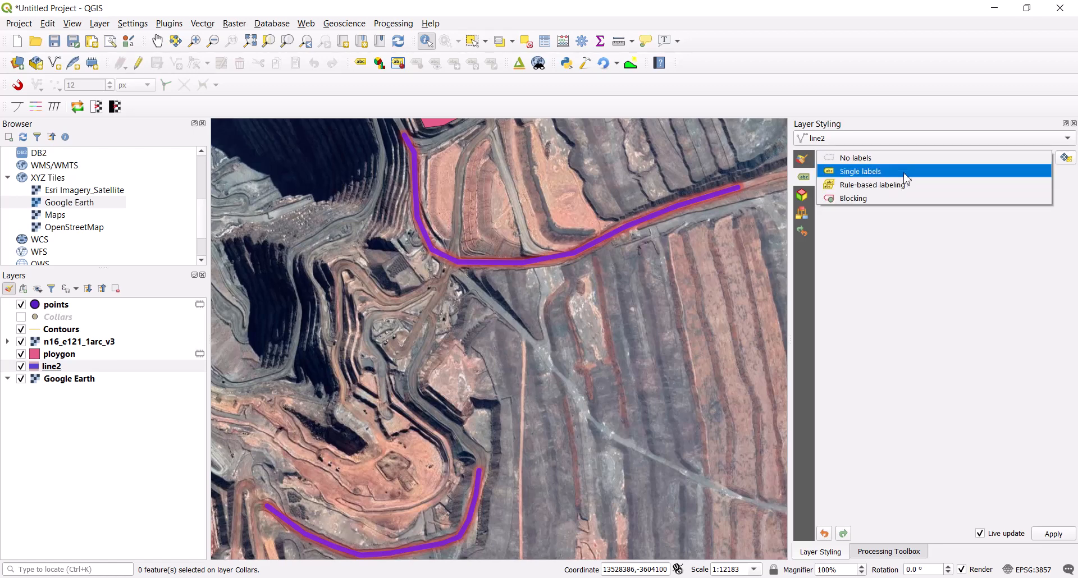
click(862, 177)
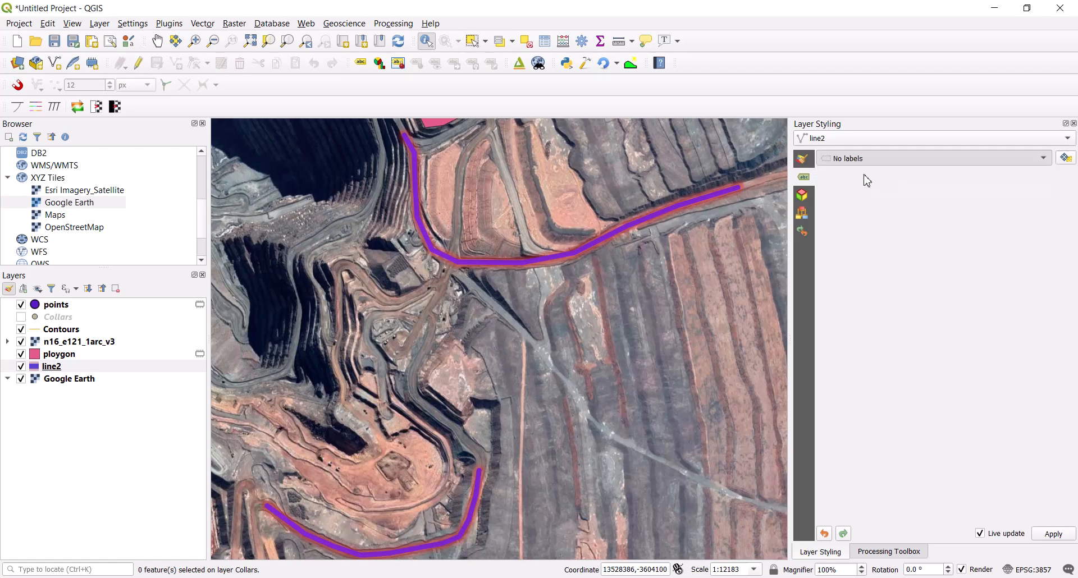
click(1049, 179)
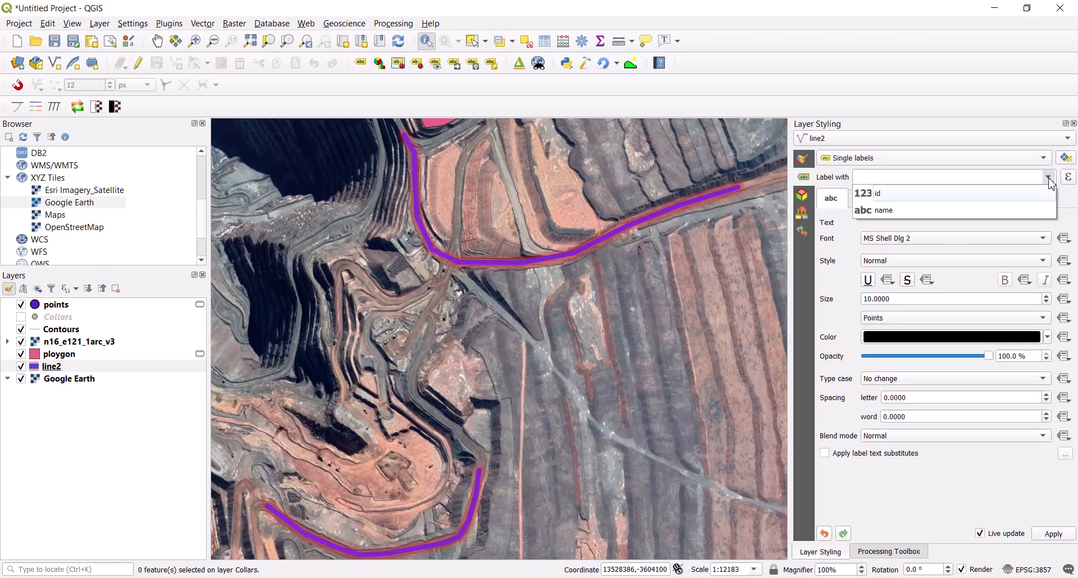
click(916, 210)
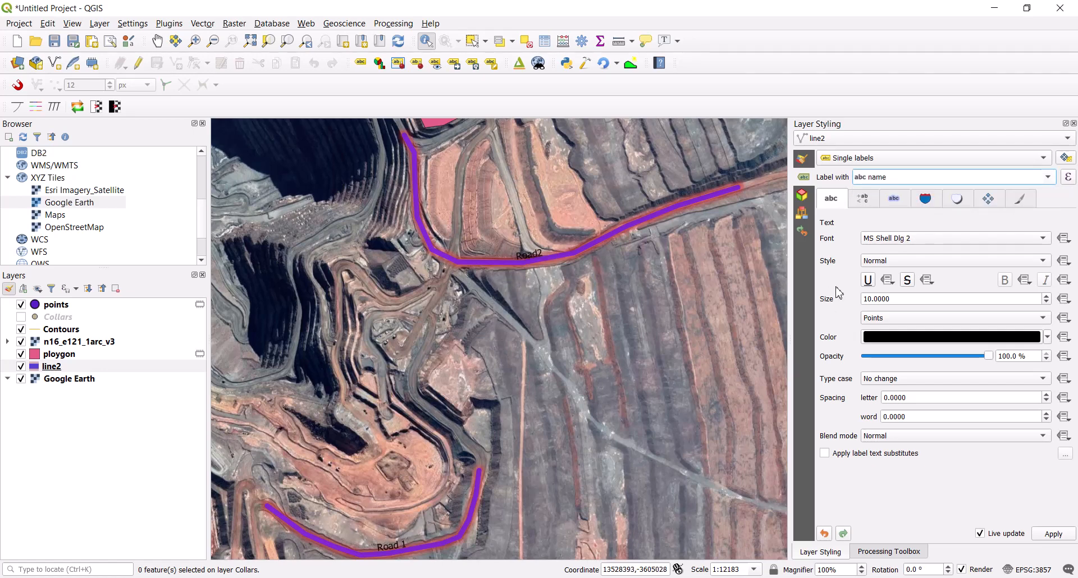
- Change the font of the line2 labels to Arial Black
click(880, 241)
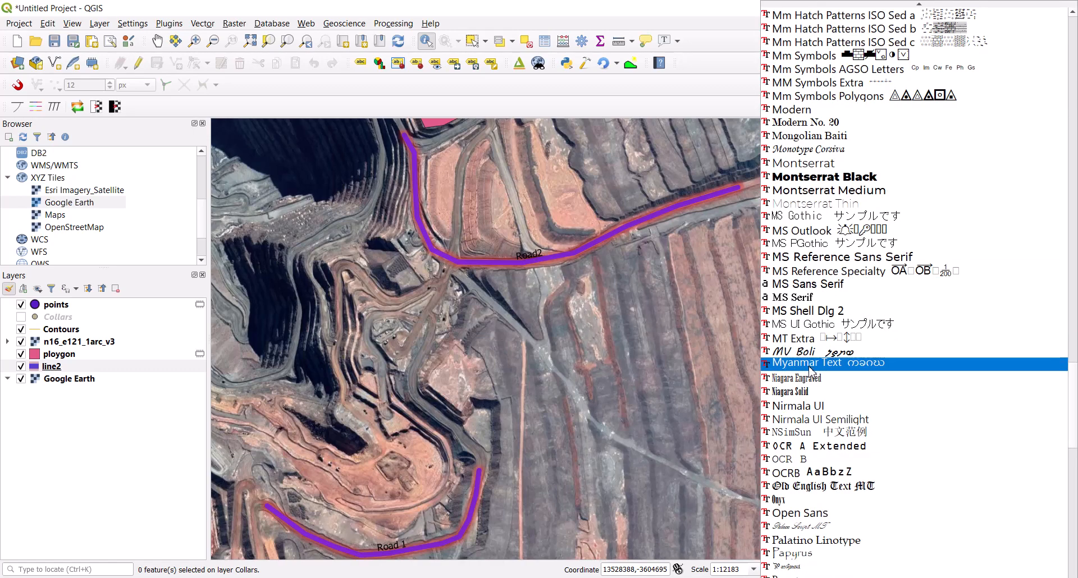
scroll(809, 381, up, 20)
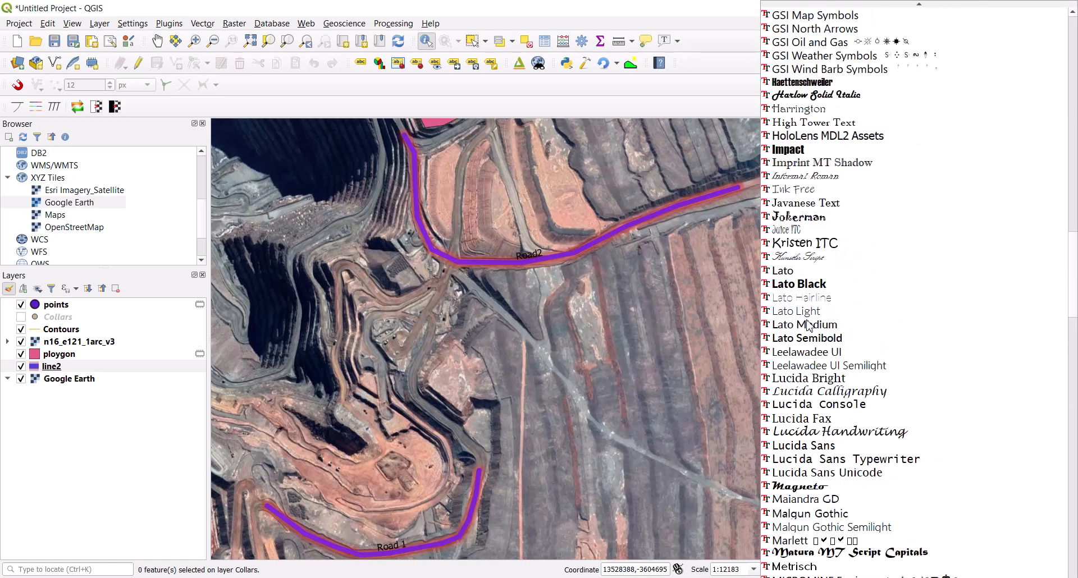
scroll(801, 282, up, 20)
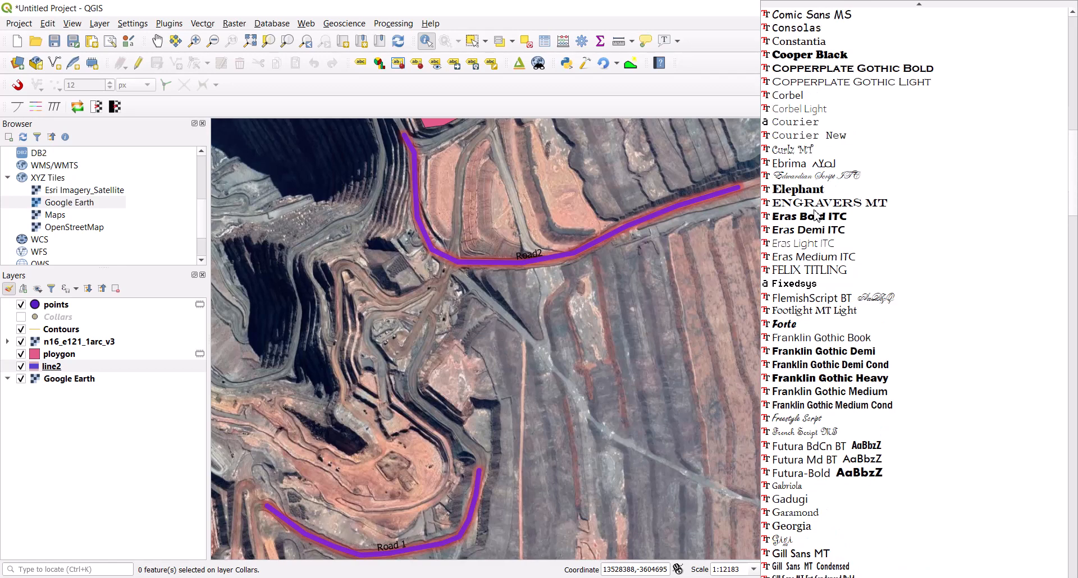
scroll(815, 216, up, 5)
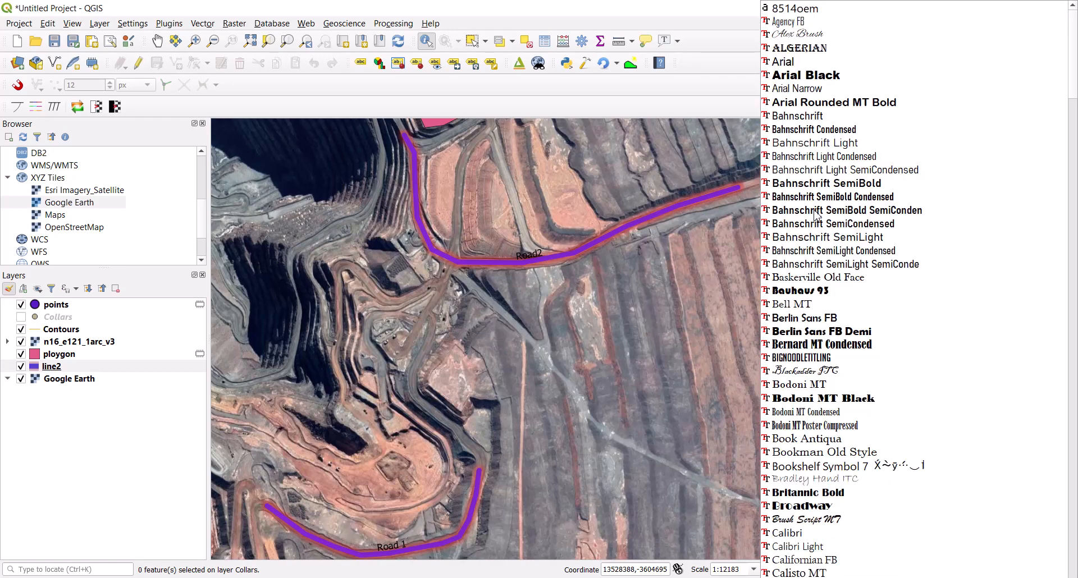
click(836, 77)
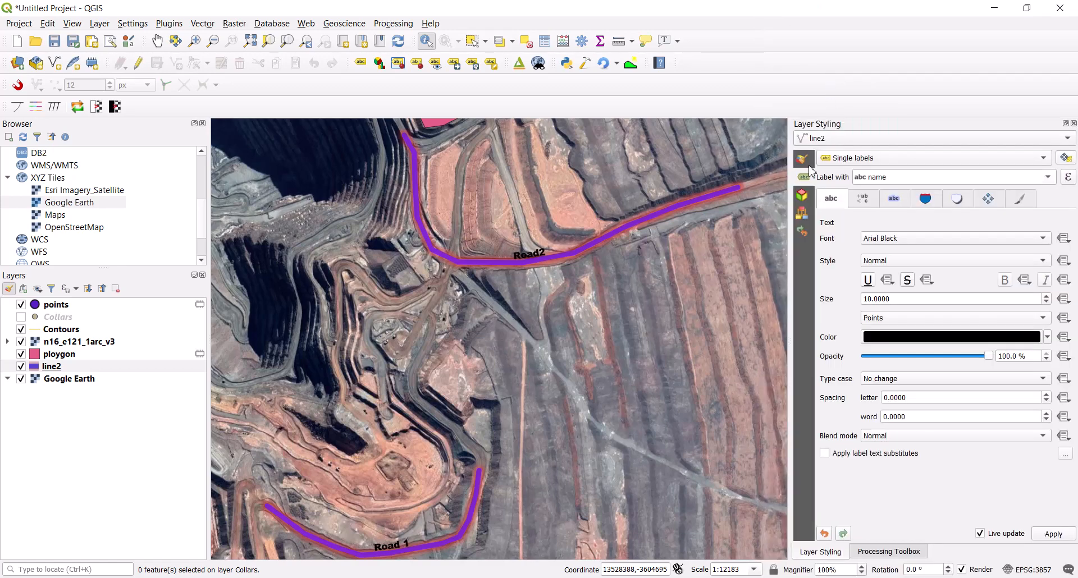
- Set the line2 label size to 20 points and draw a text buffer around the labels
click(882, 302)
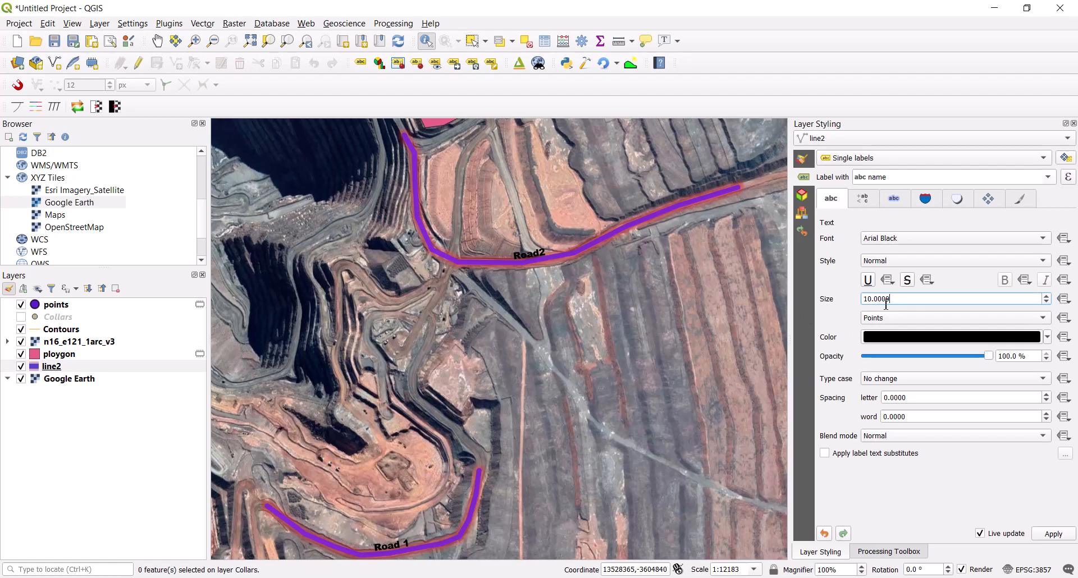
drag(886, 302, 853, 303)
text(20)
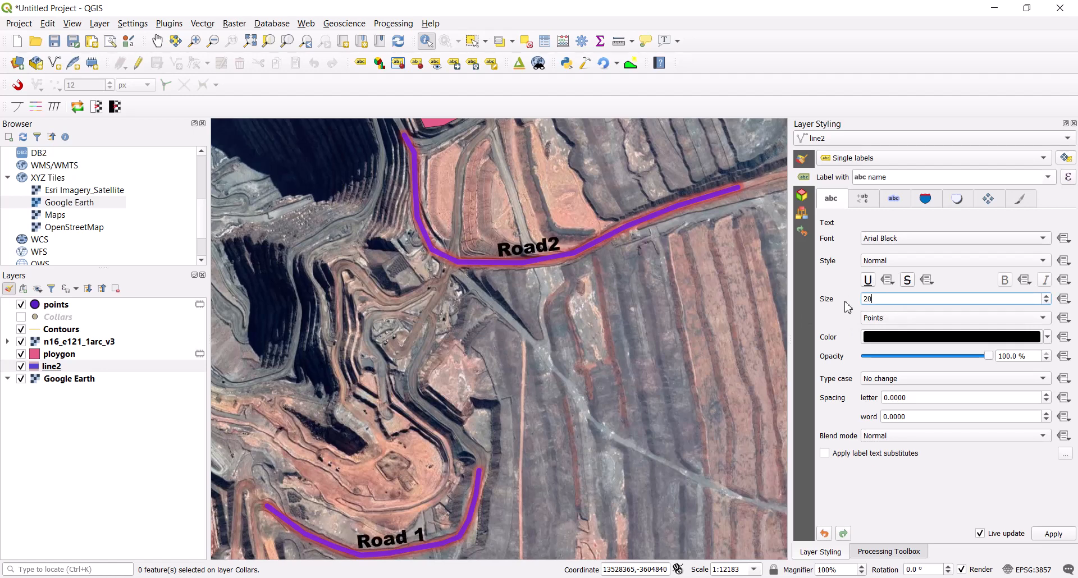
click(891, 202)
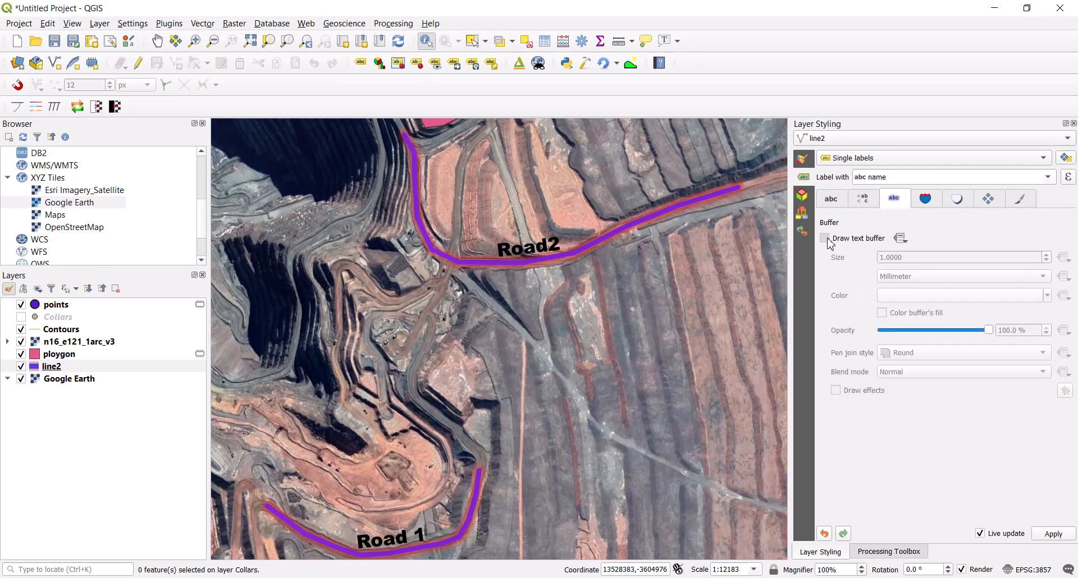
click(824, 238)
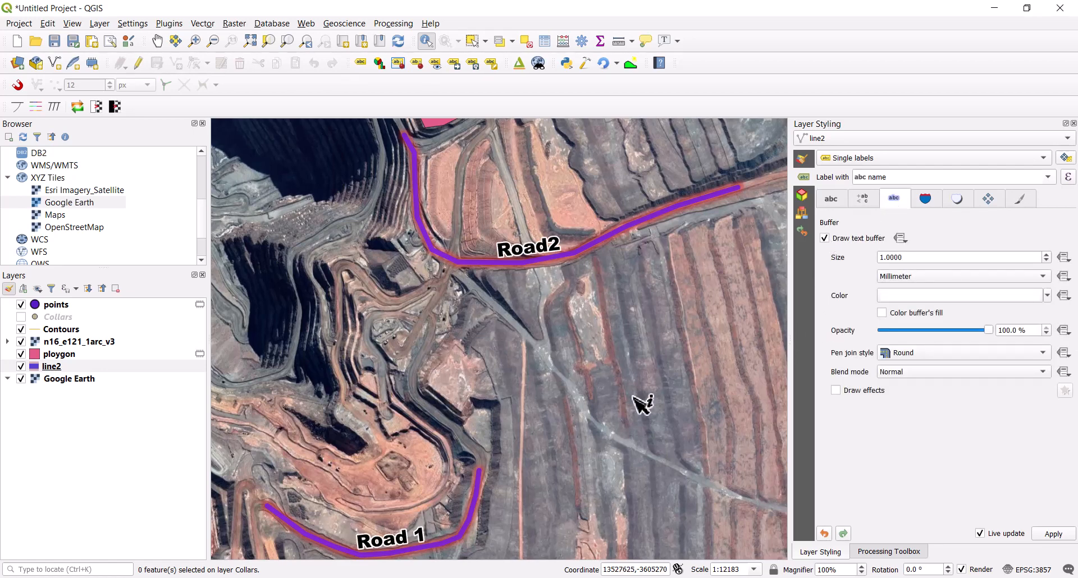
- Try curved placement for the line2 labels, return to parallel, and set the label distance to 1 millimetre
click(989, 201)
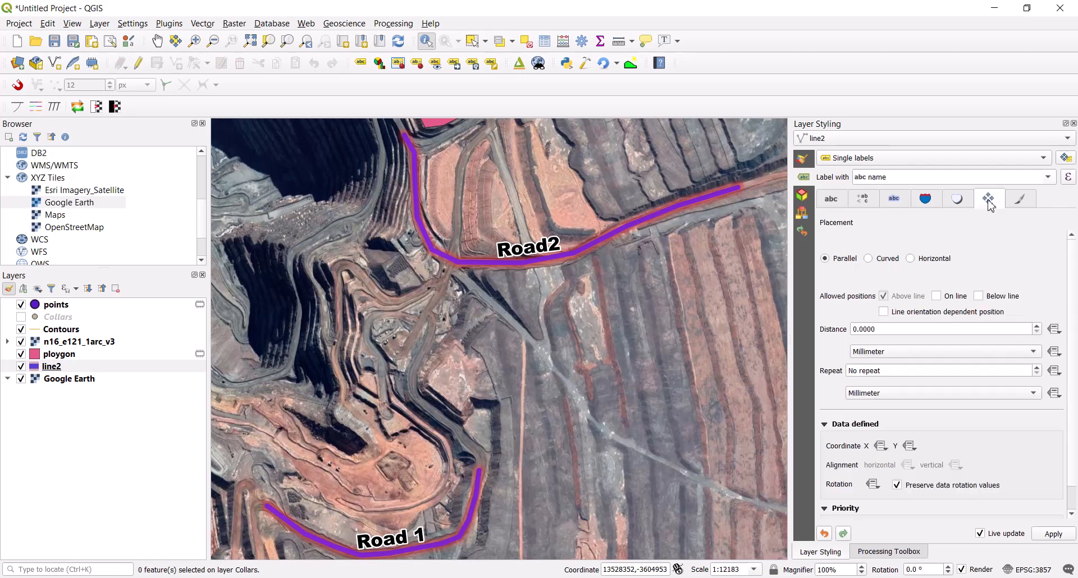
click(869, 259)
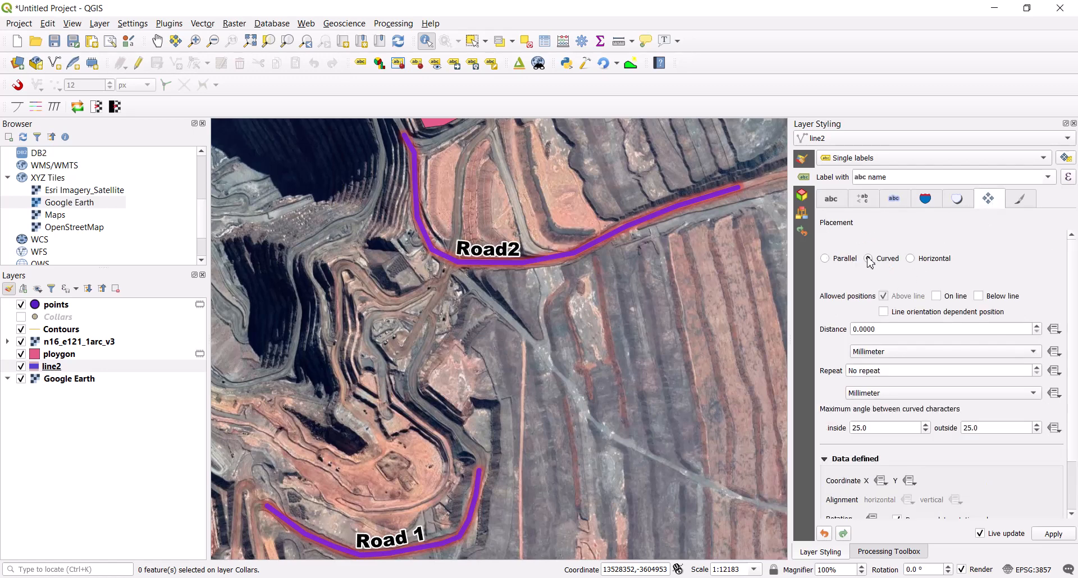
click(825, 259)
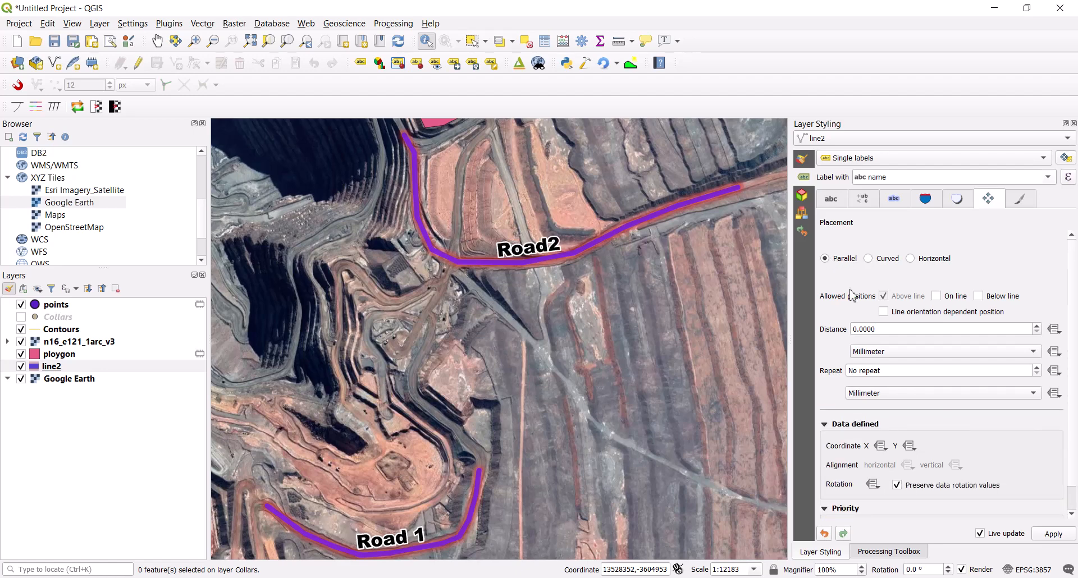
click(1037, 327)
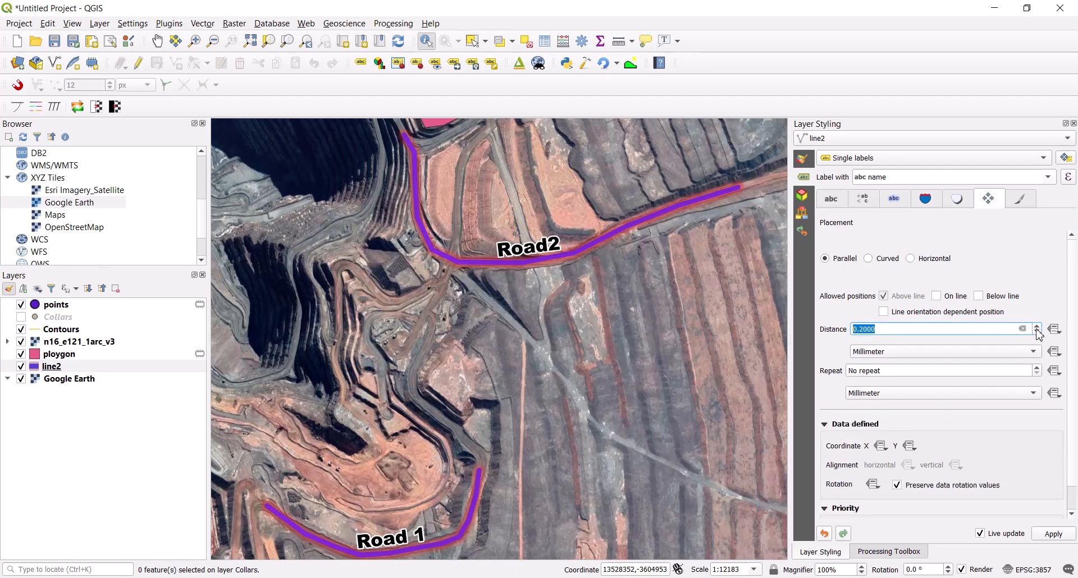
click(1038, 334)
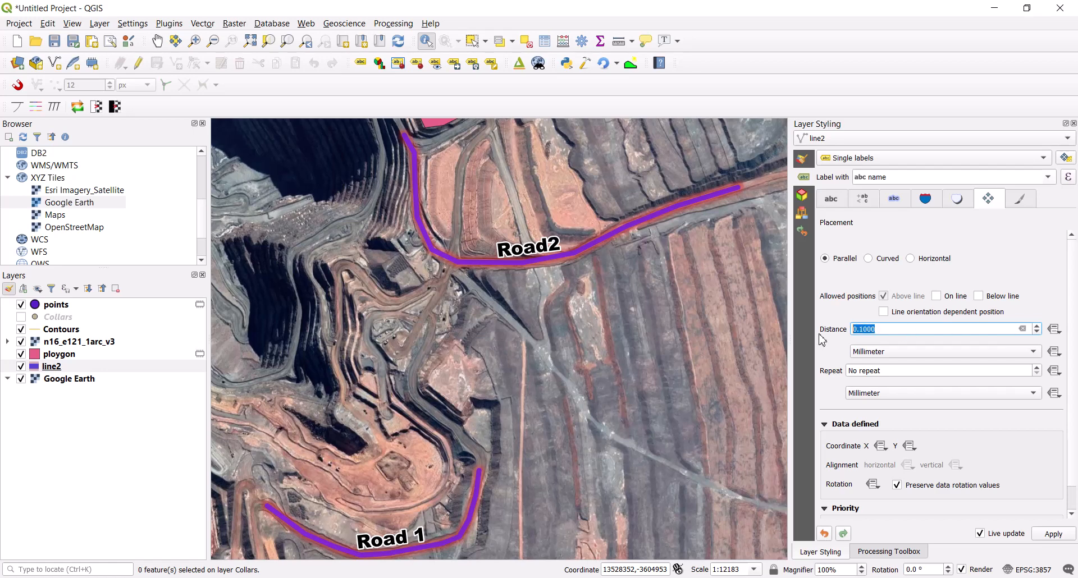
text(1)
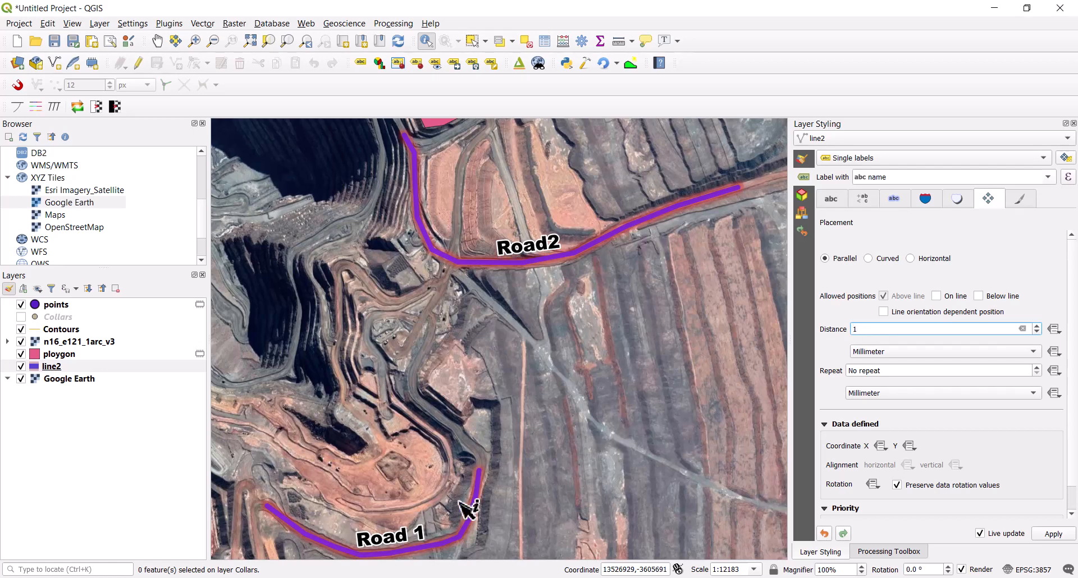
scroll(539, 341, down, 2)
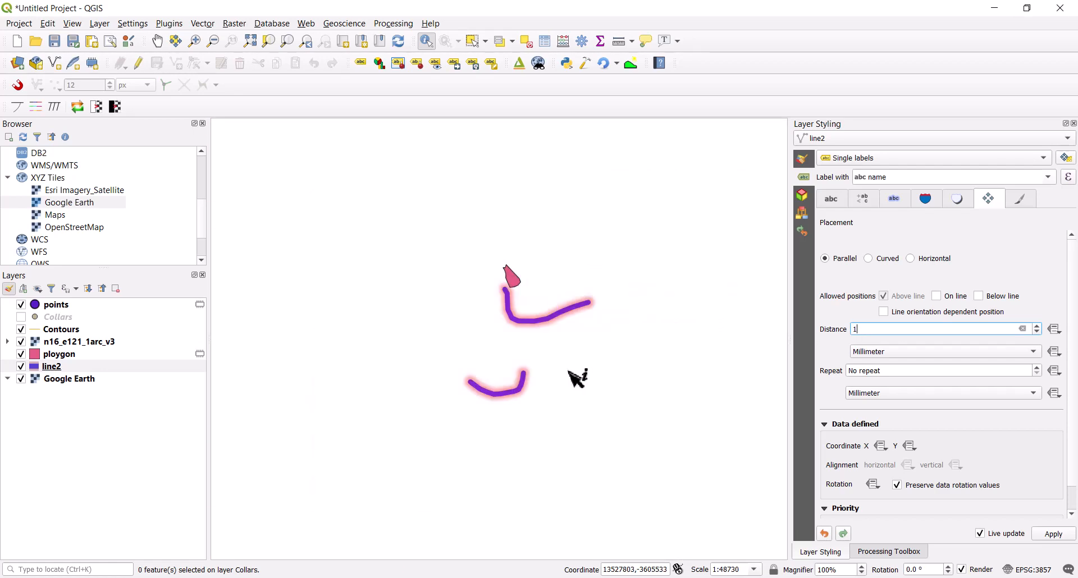
scroll(570, 369, up, 2)
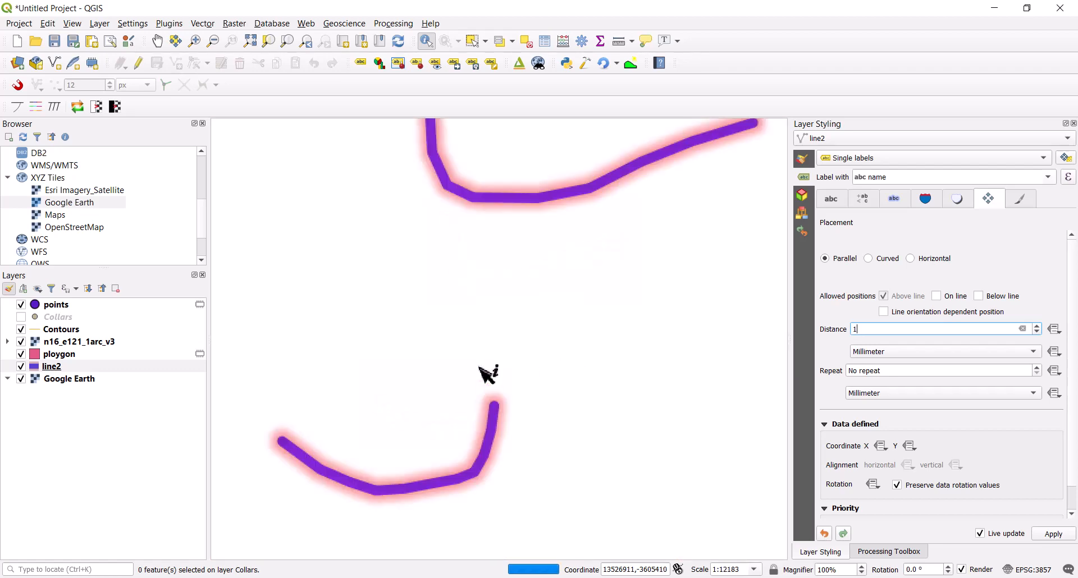
scroll(558, 380, down, 1)
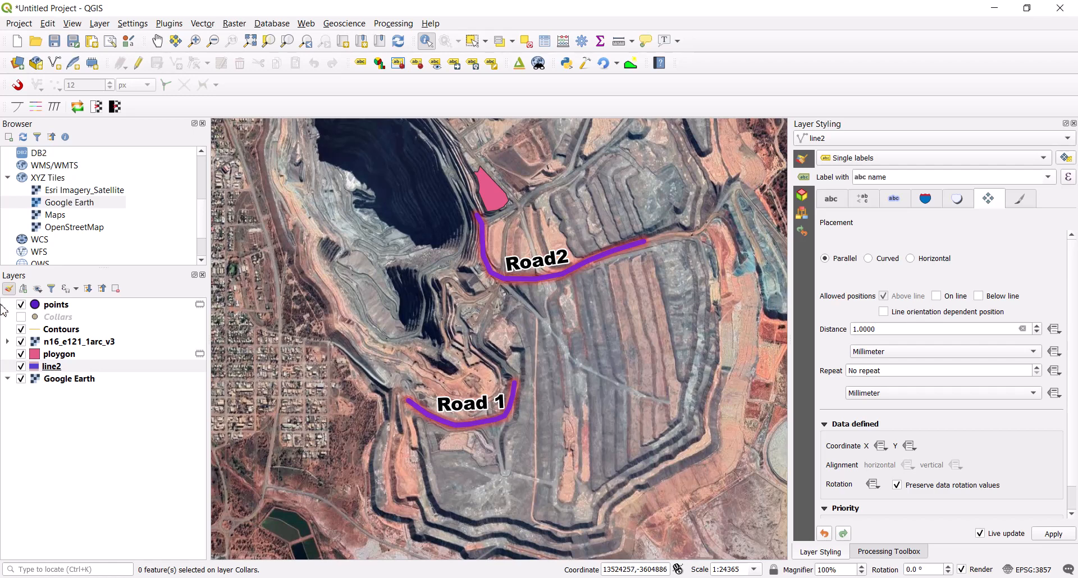
- Turn on the Collars layer, hide the points layer, and zoom the map to the extent of Collars
click(57, 317)
click(20, 317)
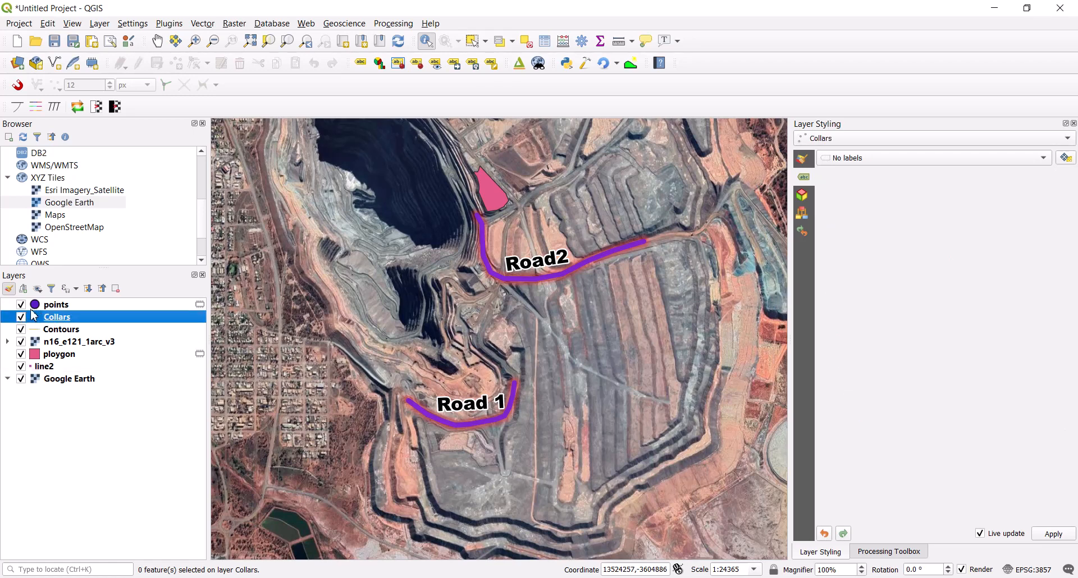
click(20, 305)
right_click(45, 318)
click(64, 324)
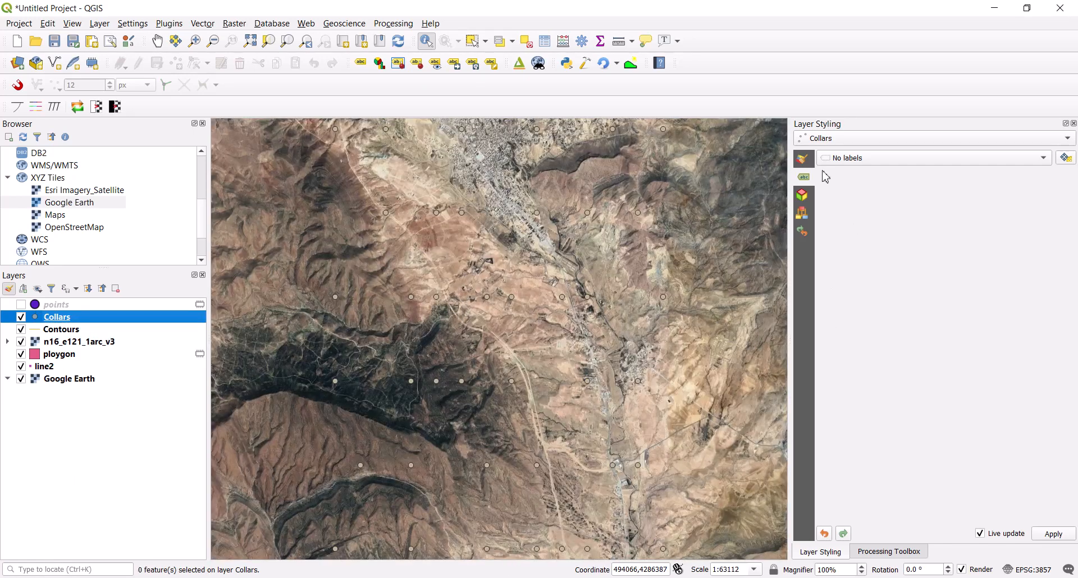
- Enable single labels on the Collars layer, labelled with the BHID field
click(847, 158)
click(859, 171)
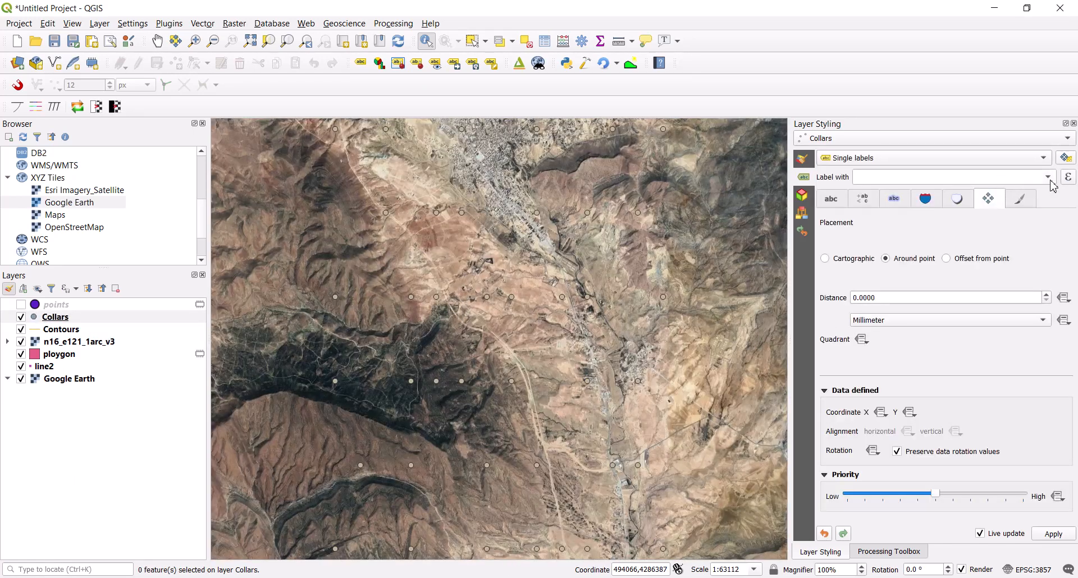
click(1047, 177)
click(970, 197)
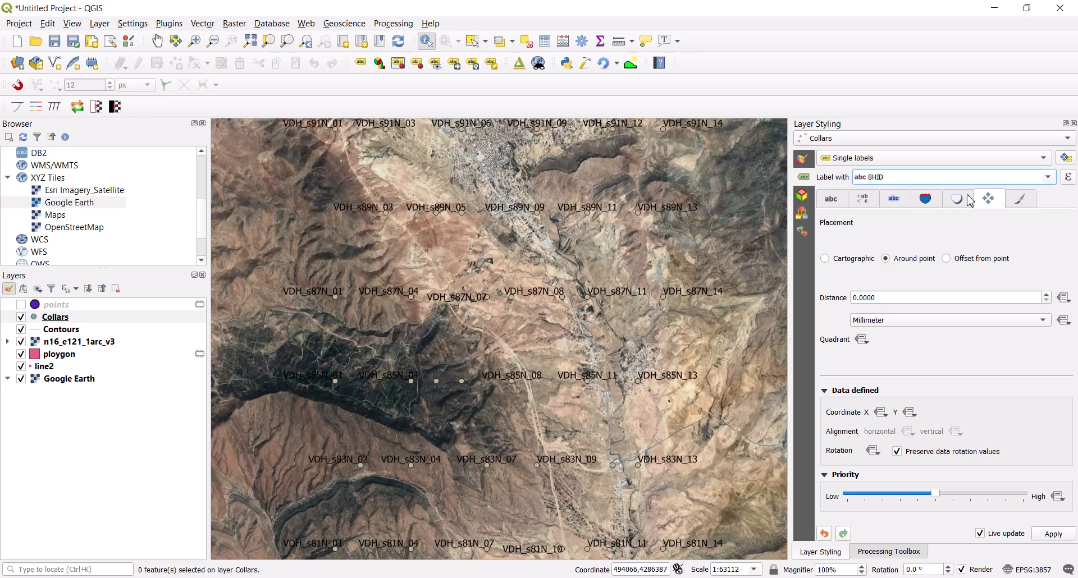
- Format the Collars labels with size 5 points, the Gras style and a text buffer
click(831, 199)
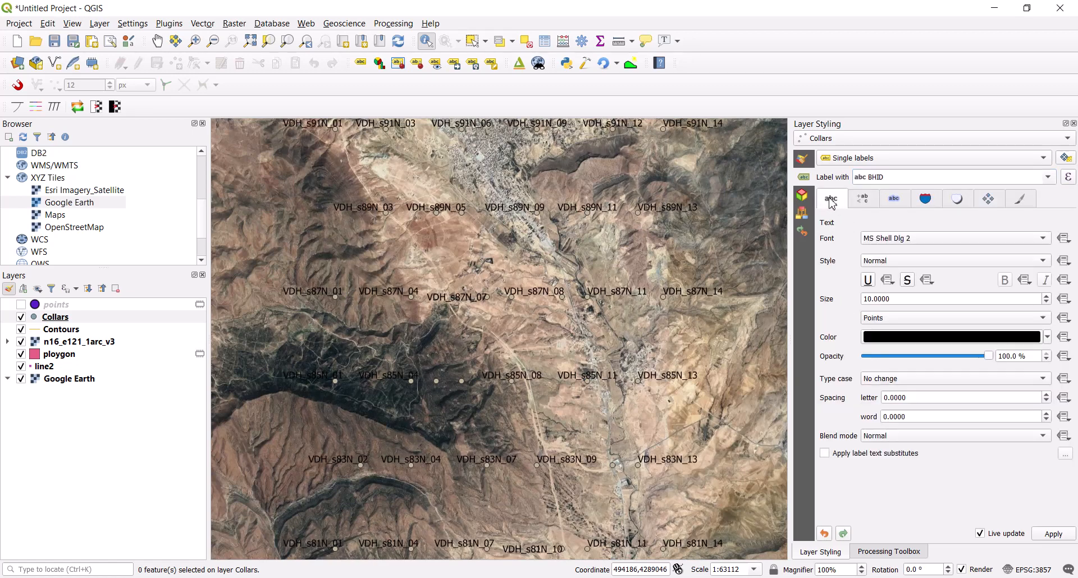
double_click(890, 299)
text(5)
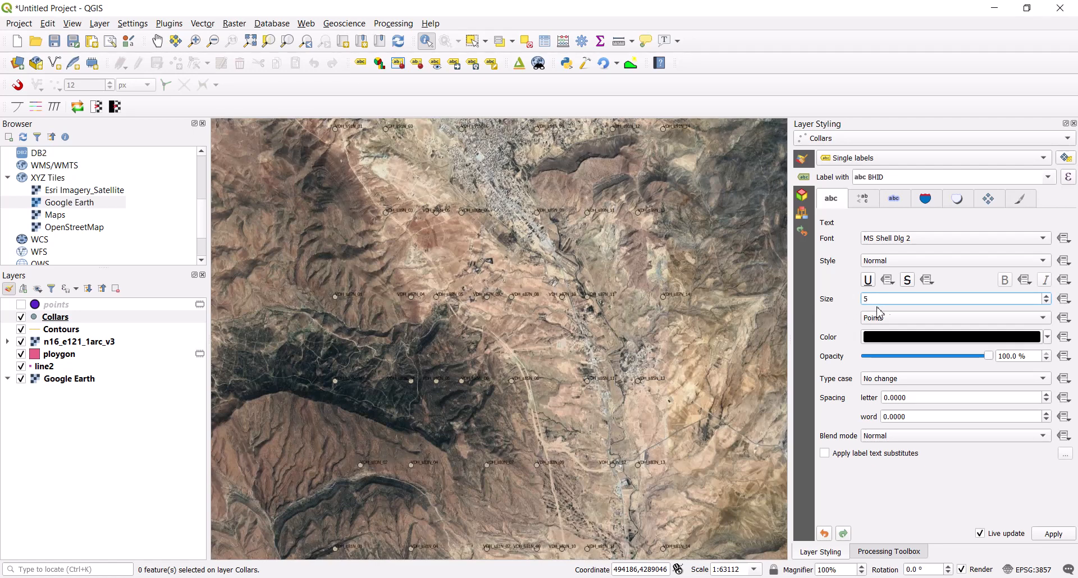
click(897, 262)
click(894, 274)
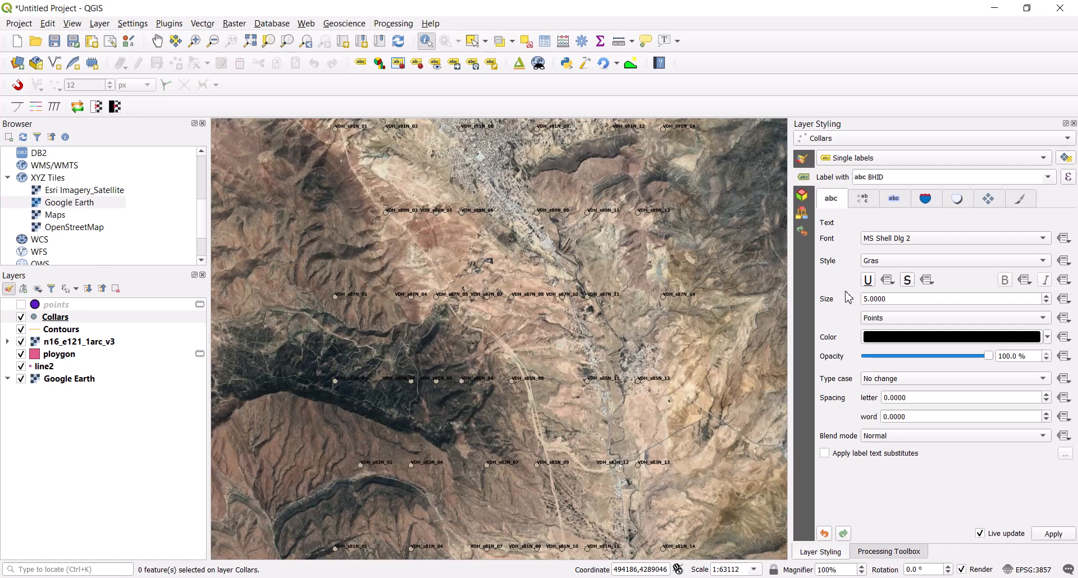
click(896, 205)
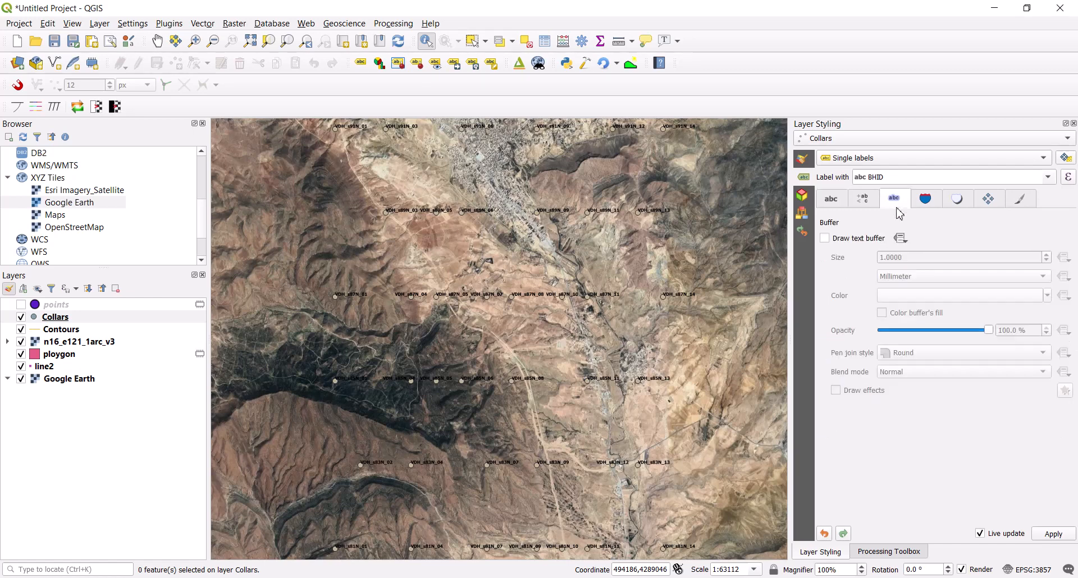
click(833, 240)
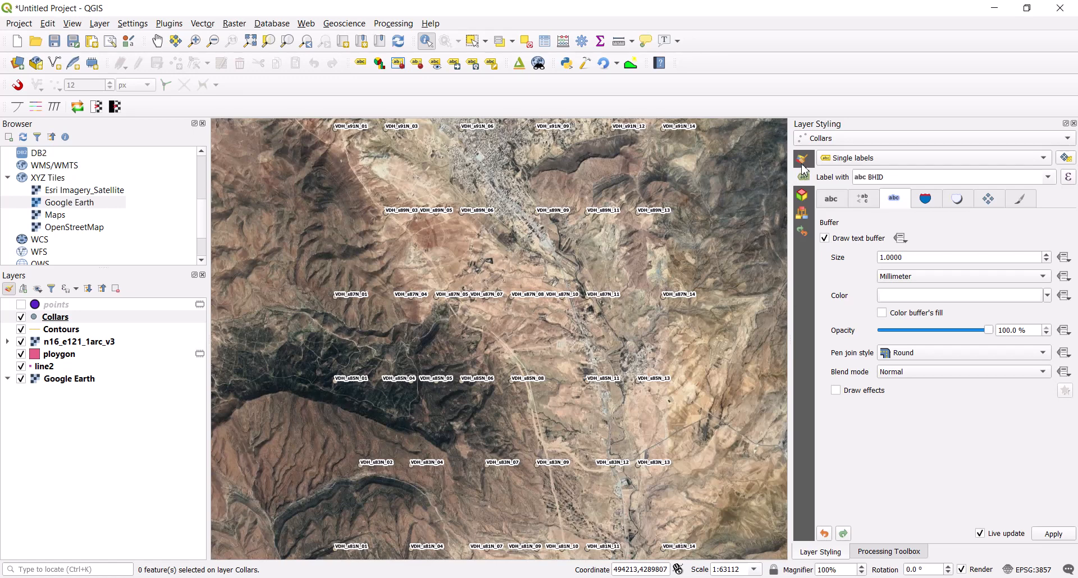
- Change the Collars marker colour to red #be0104
click(803, 161)
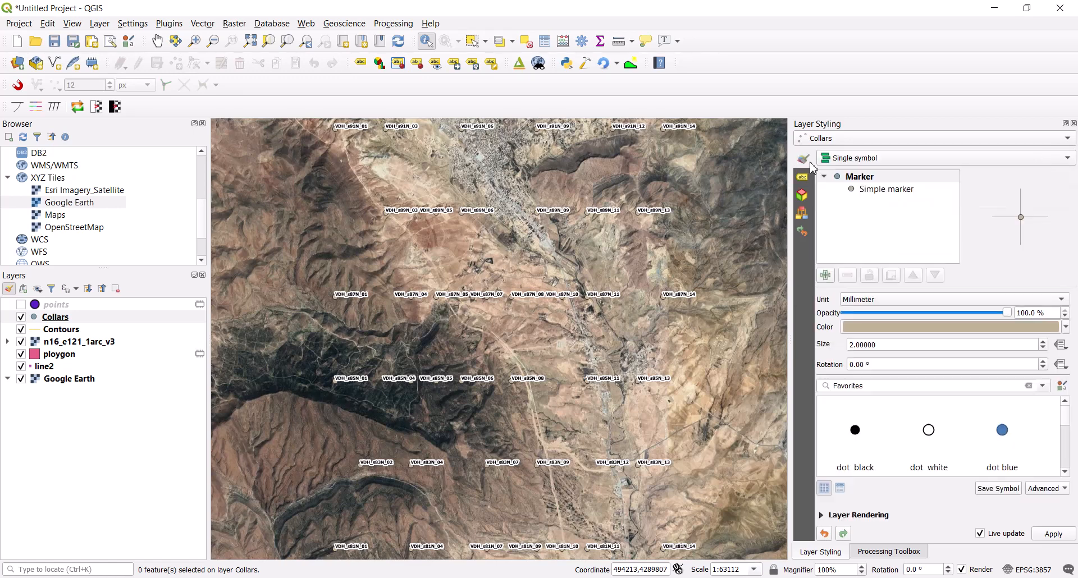
click(893, 327)
drag(962, 264, 1033, 197)
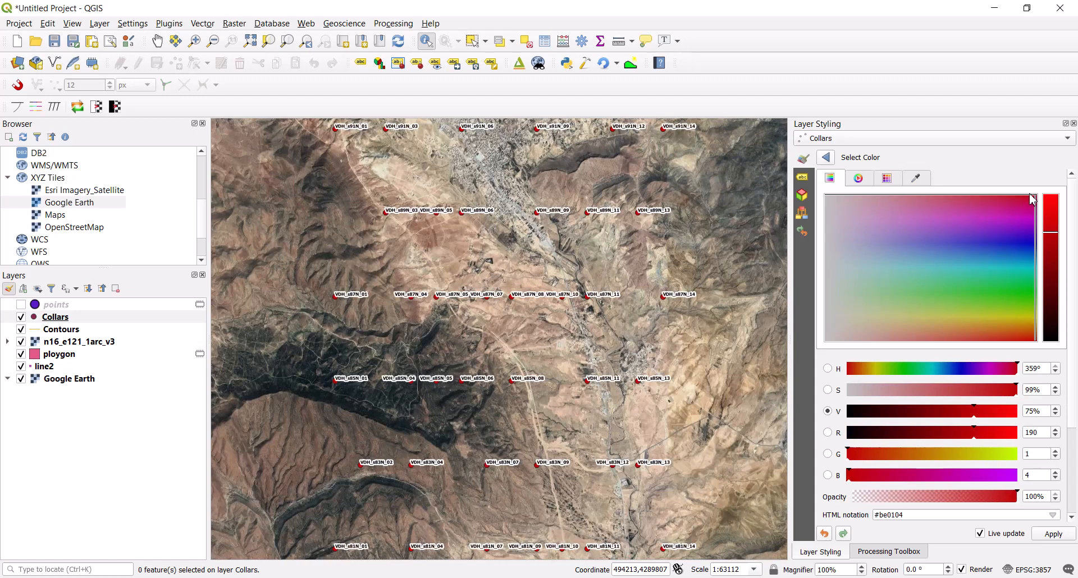
scroll(521, 307, up, 1)
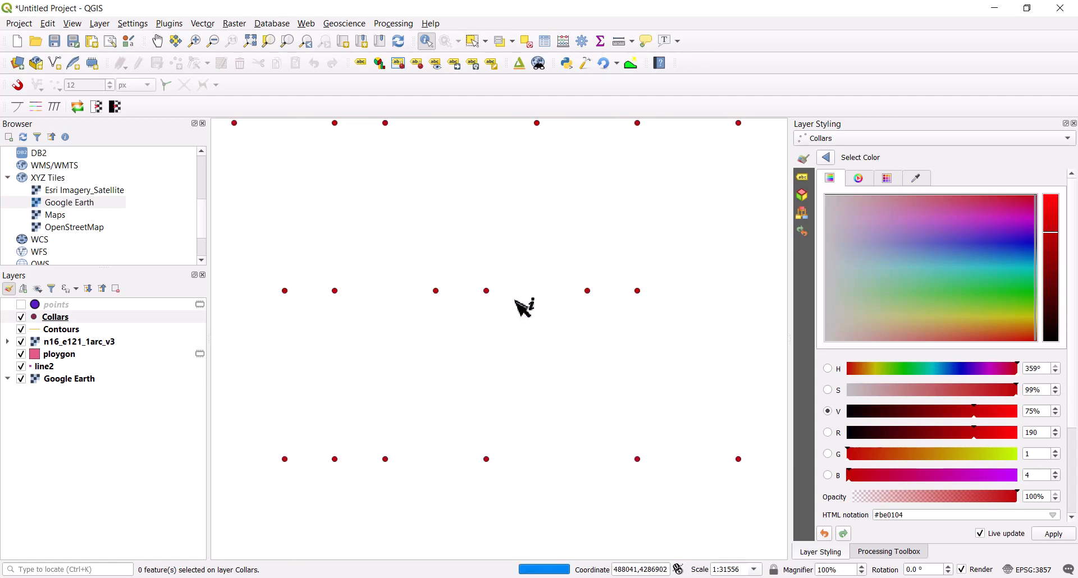
scroll(481, 306, up, 2)
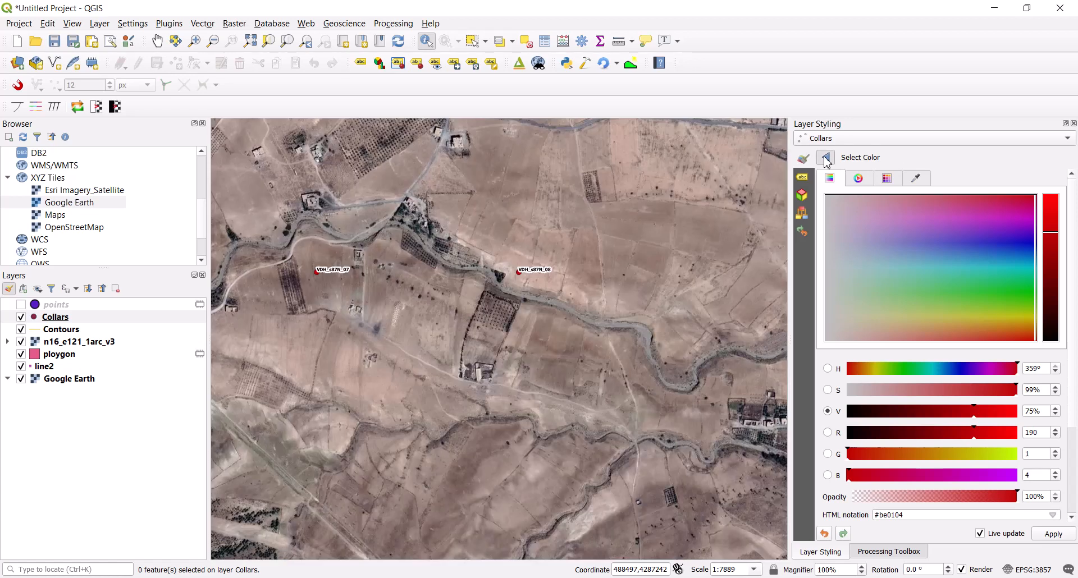
click(824, 158)
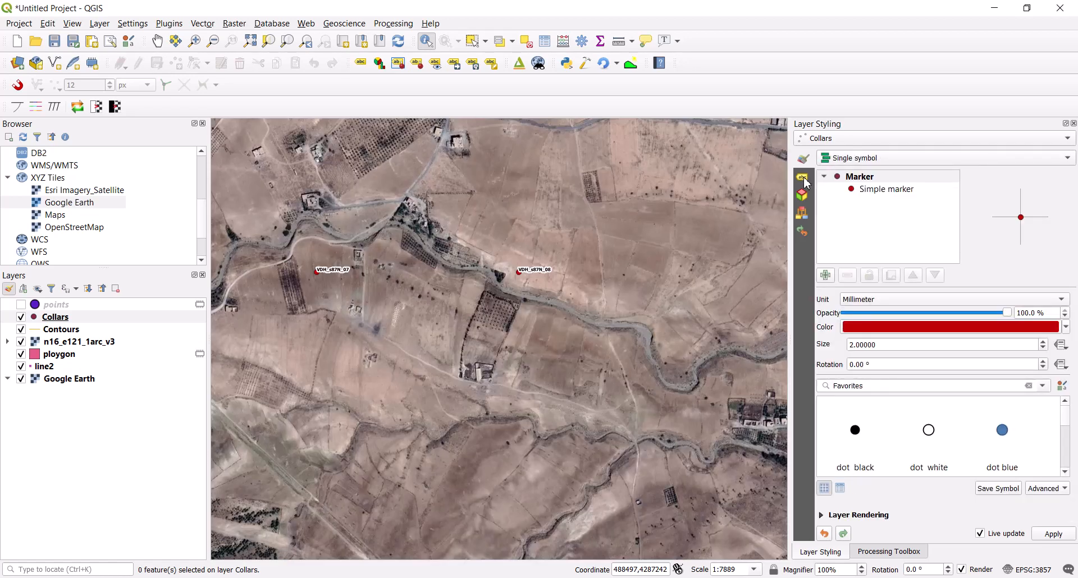
- Set the Collars label size to 10 points and open the label placement settings
click(803, 179)
click(843, 202)
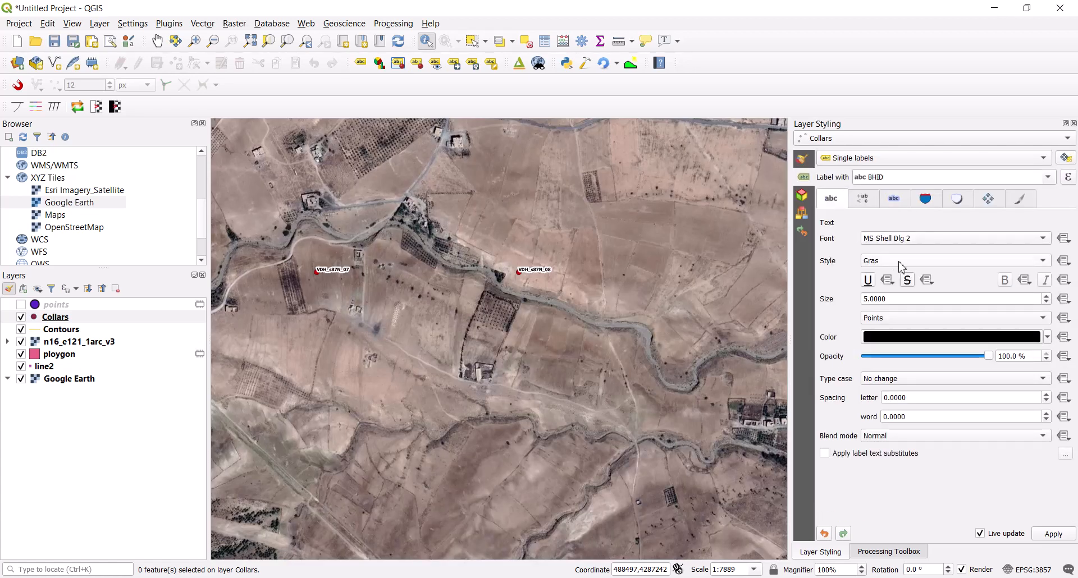
click(904, 302)
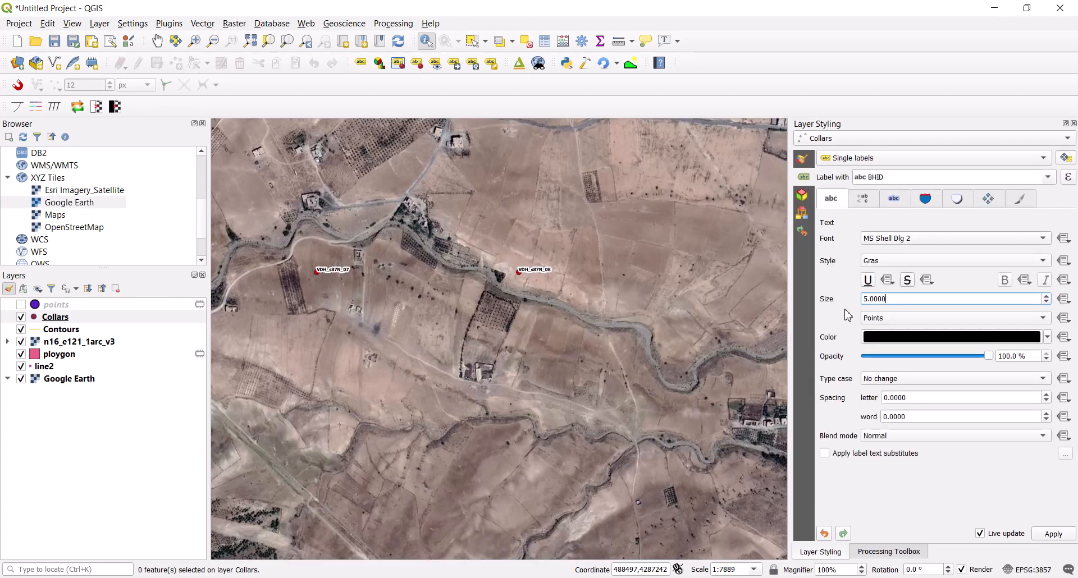
text(10)
double_click(922, 302)
text(10)
click(991, 197)
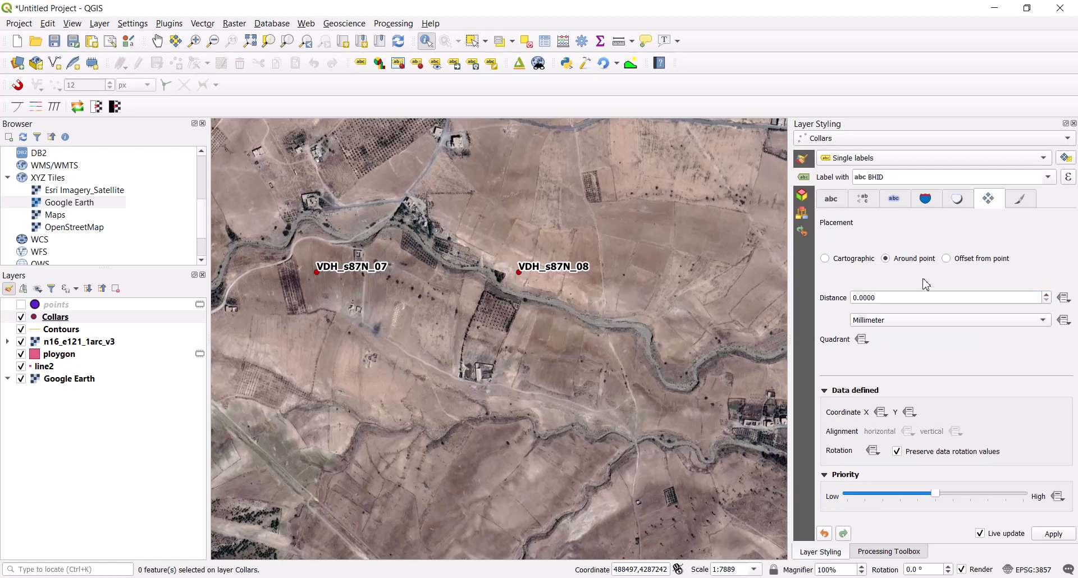
- Set the Collars label placement to Offset from point, using the lower-left quadrant
click(826, 259)
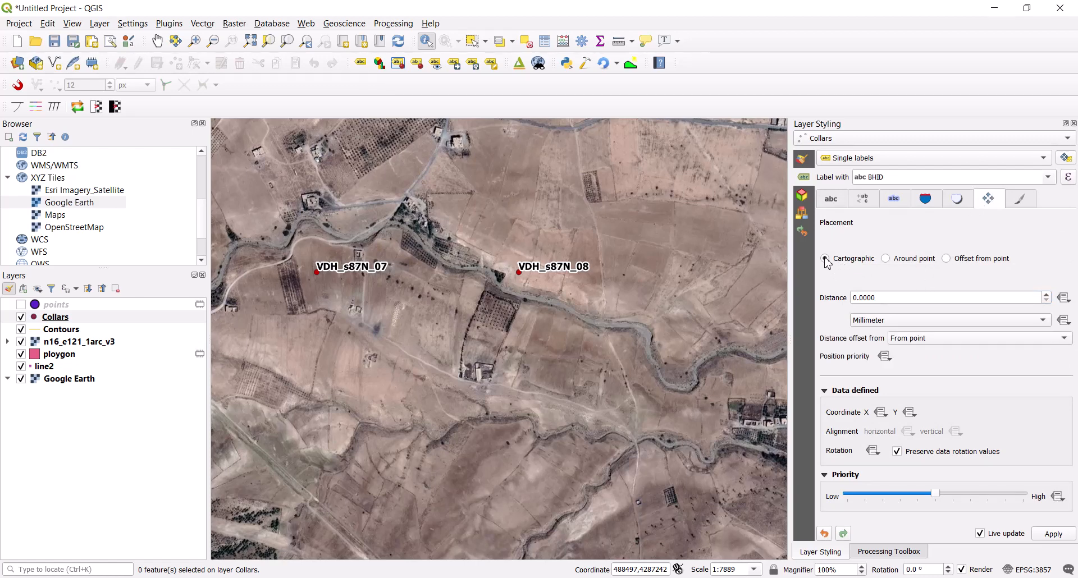
click(886, 258)
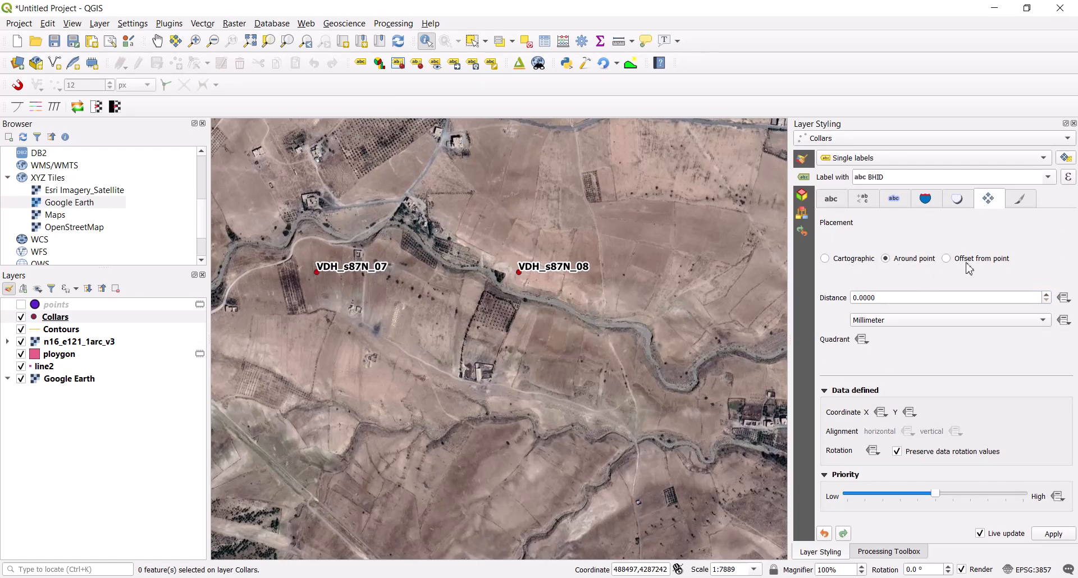
click(946, 259)
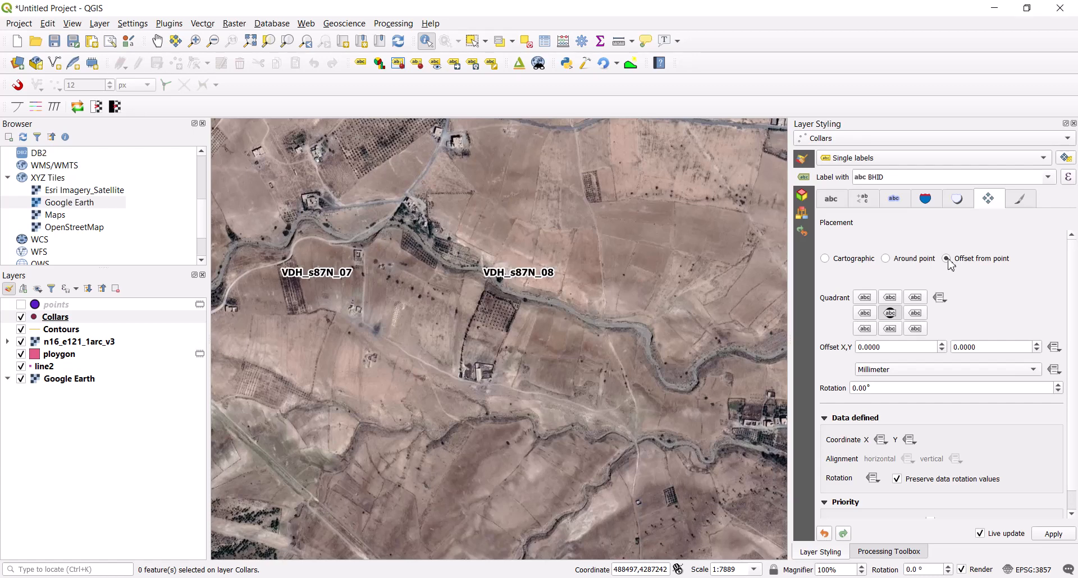
click(917, 301)
click(865, 328)
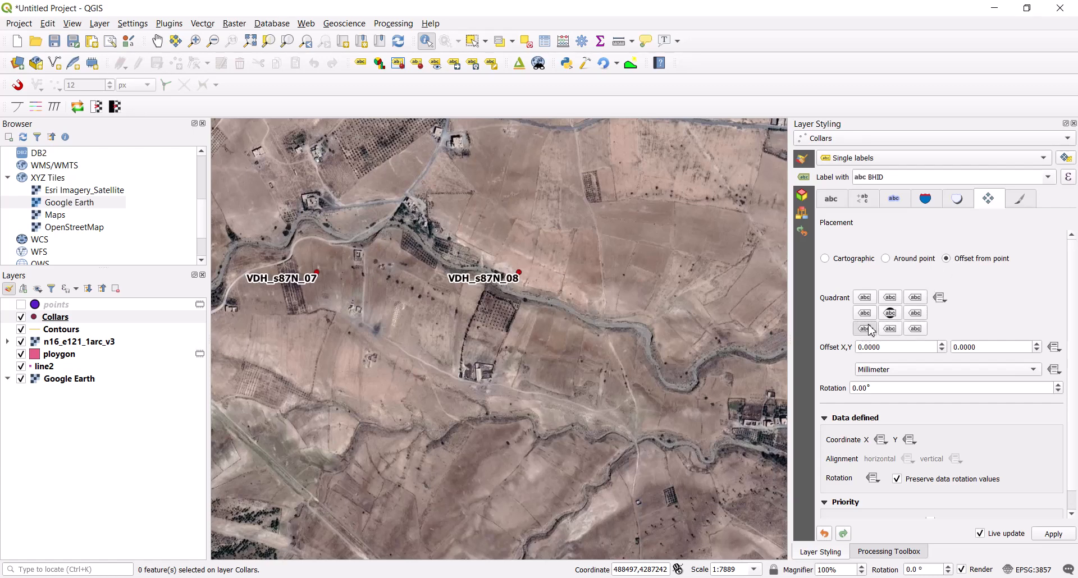
- Set the vertical (Y) offset of the Collars labels to 1.5 millimetres
click(1036, 344)
click(1037, 344)
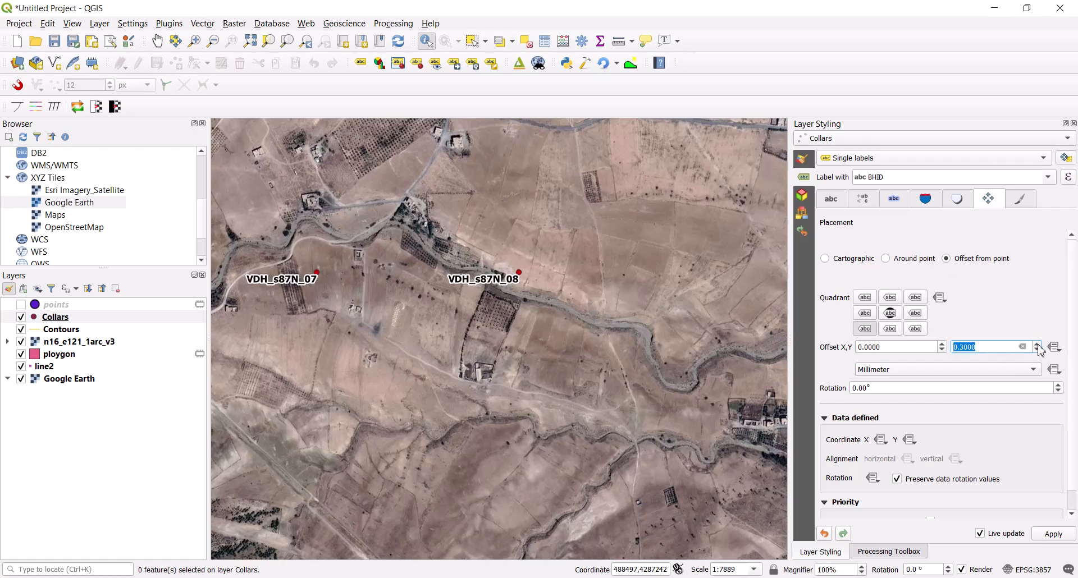
click(1037, 344)
click(1037, 345)
click(1037, 344)
click(1038, 345)
click(1038, 345)
click(1037, 345)
click(1037, 345)
click(1038, 344)
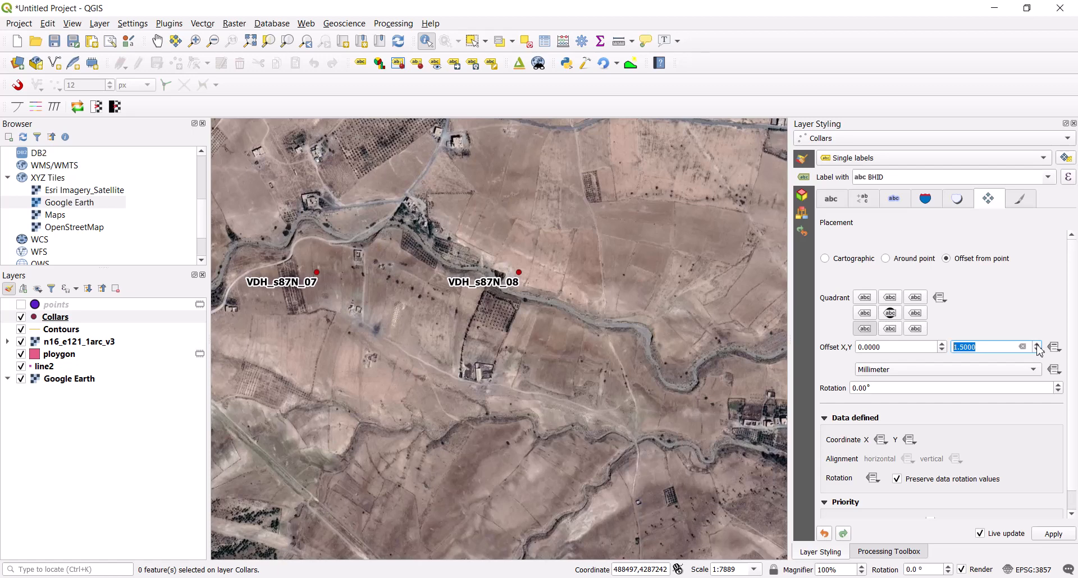
click(1037, 345)
- Set the horizontal (X) offset of the Collars labels to 0.7 millimetres and check the labels at smaller map scales
click(942, 345)
click(942, 344)
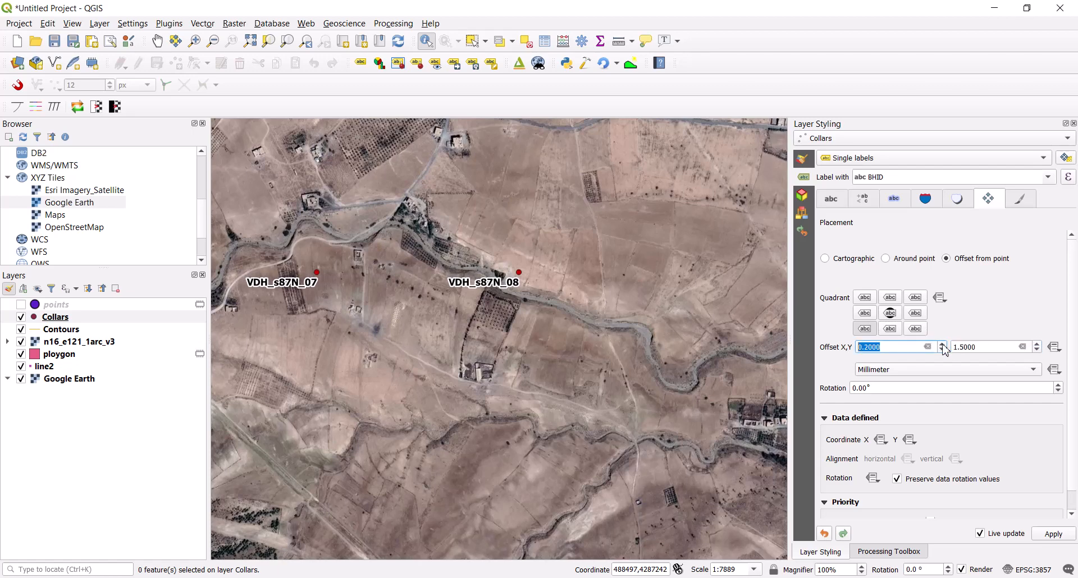
click(943, 345)
click(943, 345)
click(943, 345)
click(943, 344)
click(943, 344)
scroll(530, 262, down, 2)
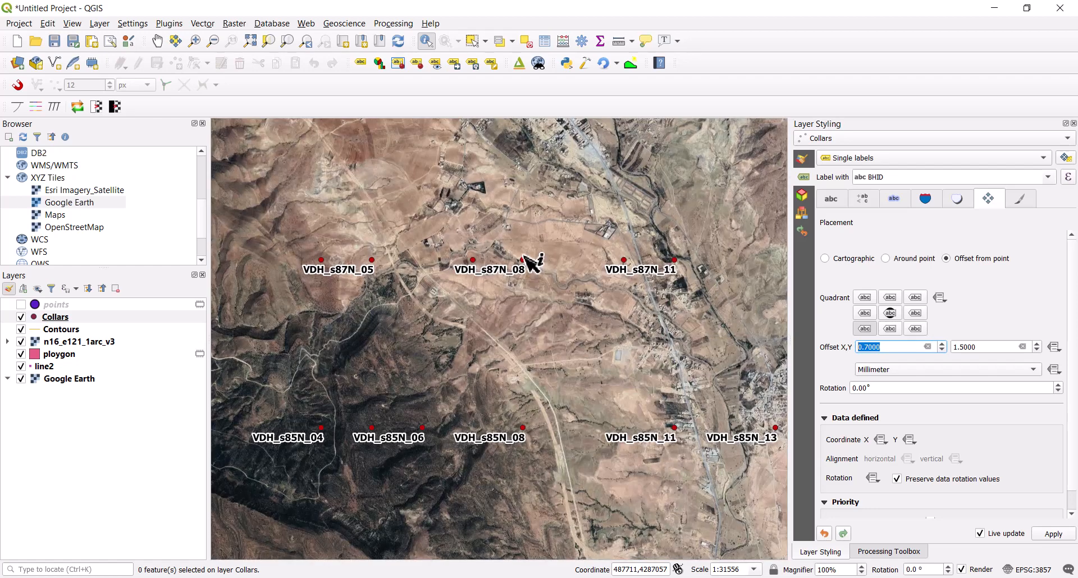
scroll(536, 259, down, 1)
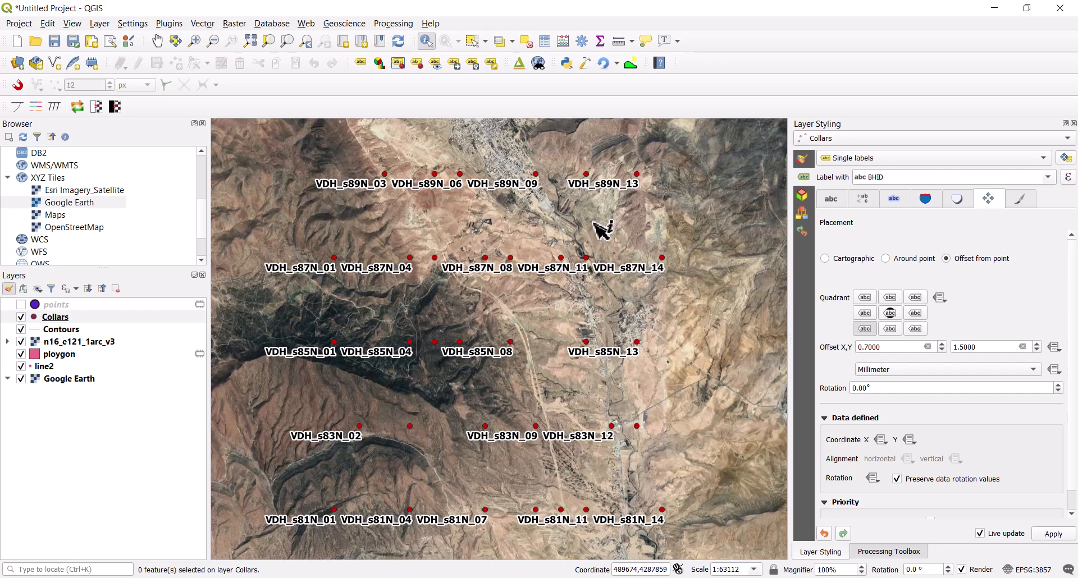
- Examine the options for saving the Collars layer style to a QML file, and close the layer properties without saving
click(58, 317)
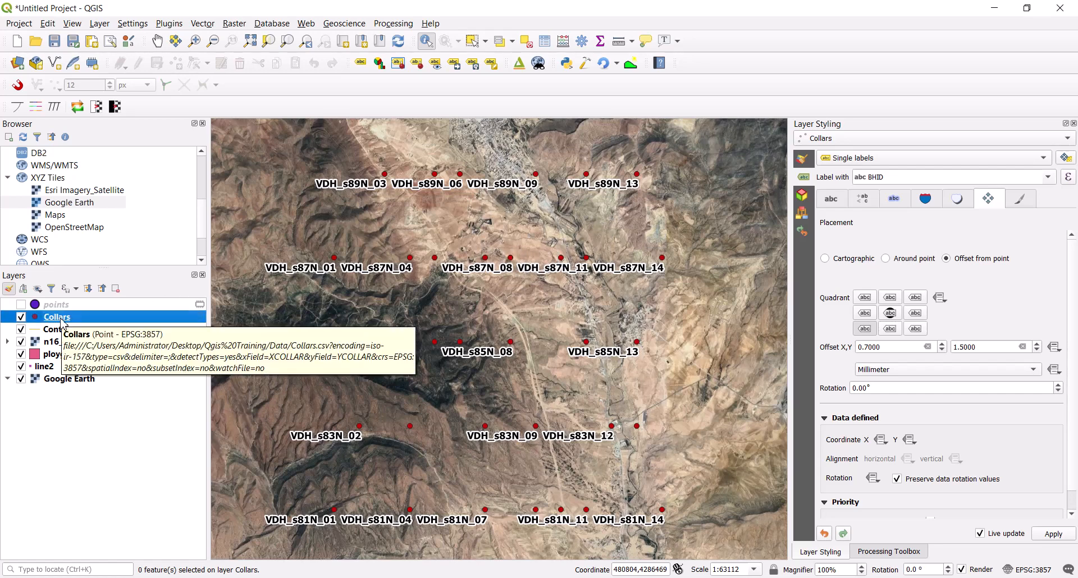
right_click(62, 321)
click(110, 569)
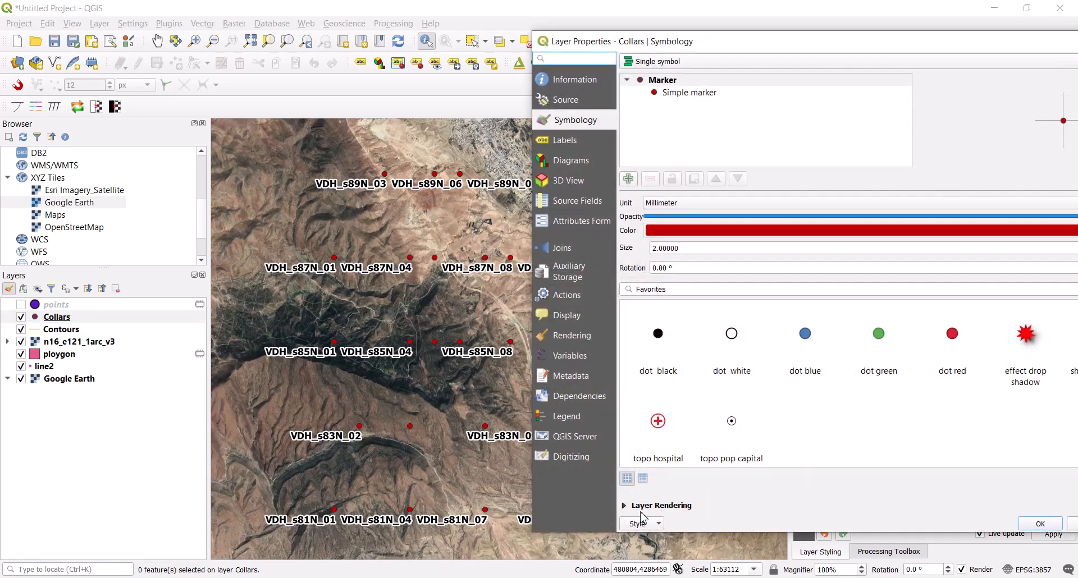
click(660, 526)
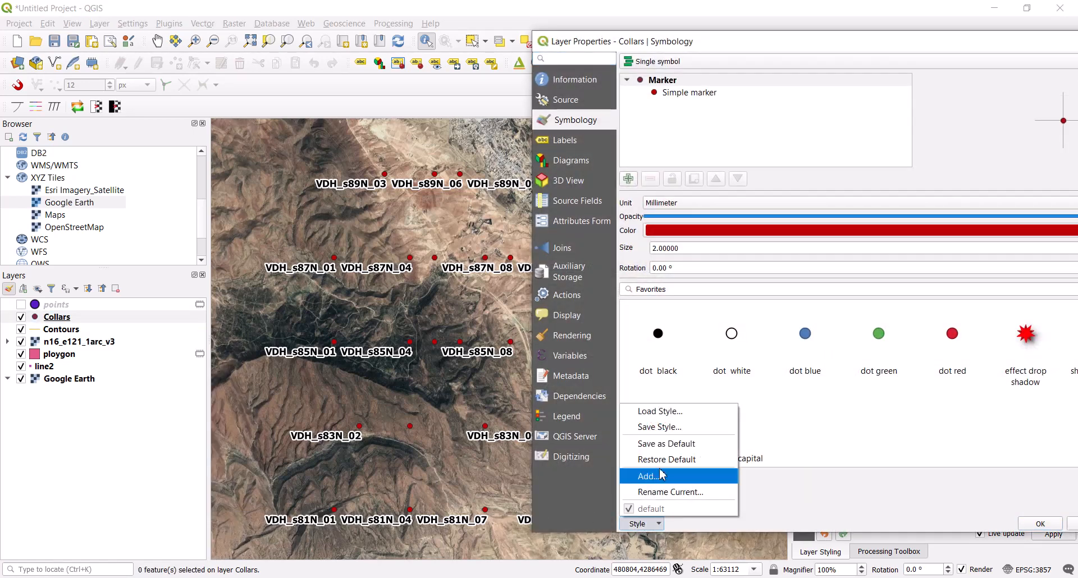
click(666, 431)
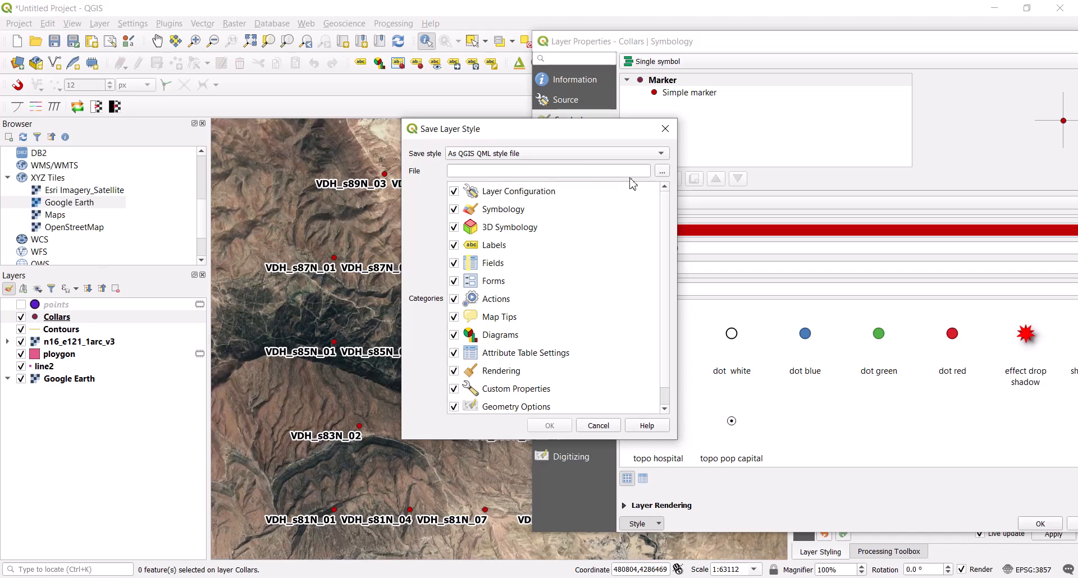
click(597, 425)
drag(1024, 38, 811, 63)
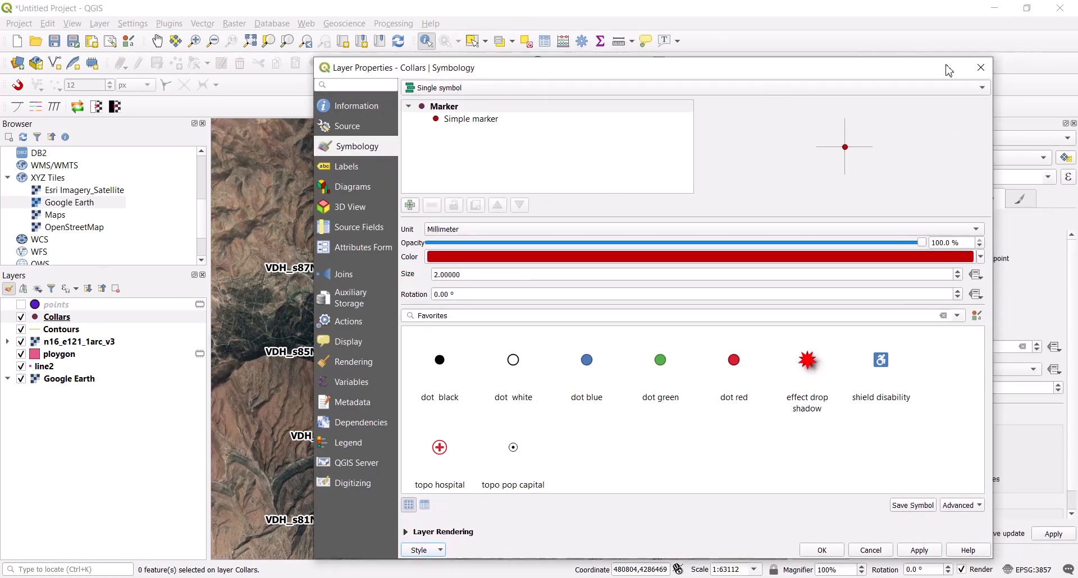
click(975, 67)
- Examine the options for loading a style from file into the points layer, and close its properties without loading one
click(66, 306)
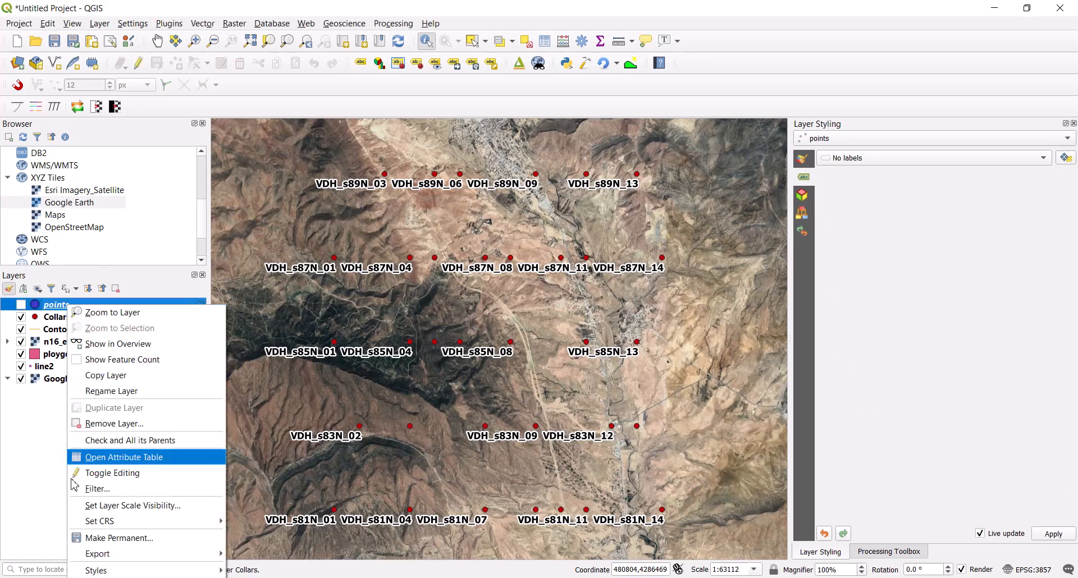
click(102, 577)
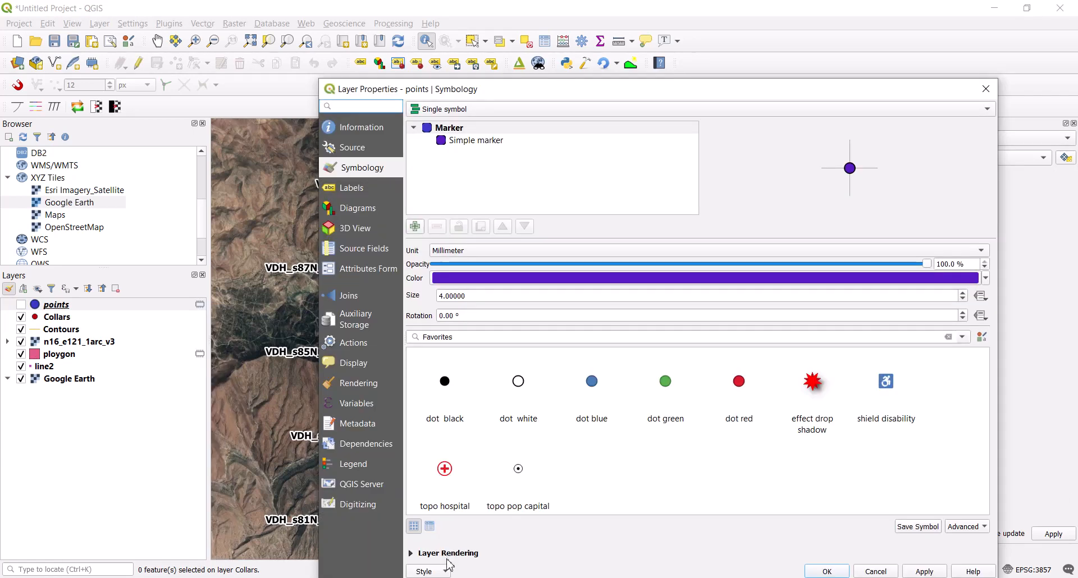
click(425, 571)
click(466, 461)
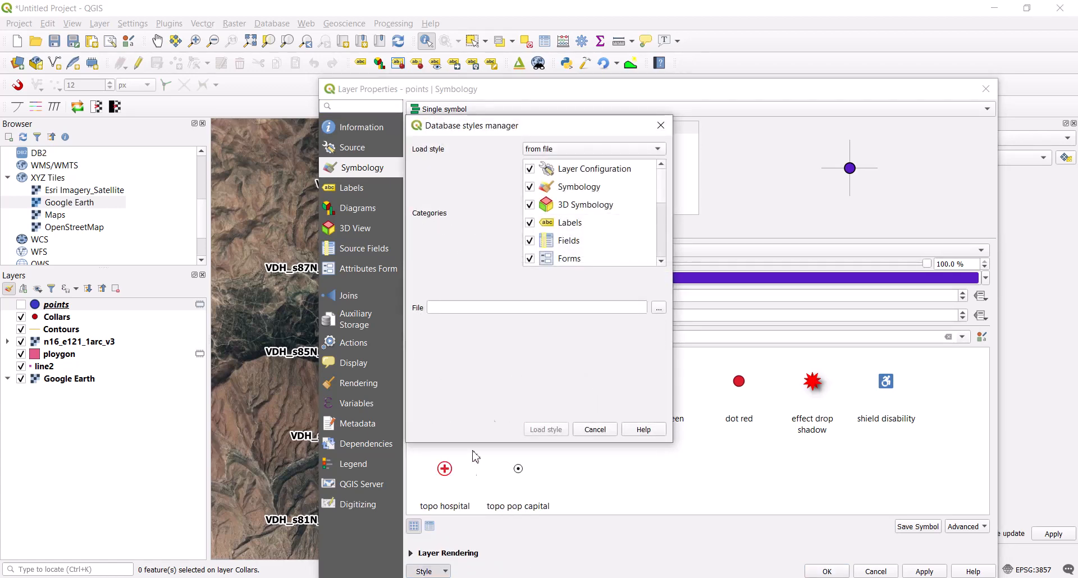
click(595, 430)
click(983, 90)
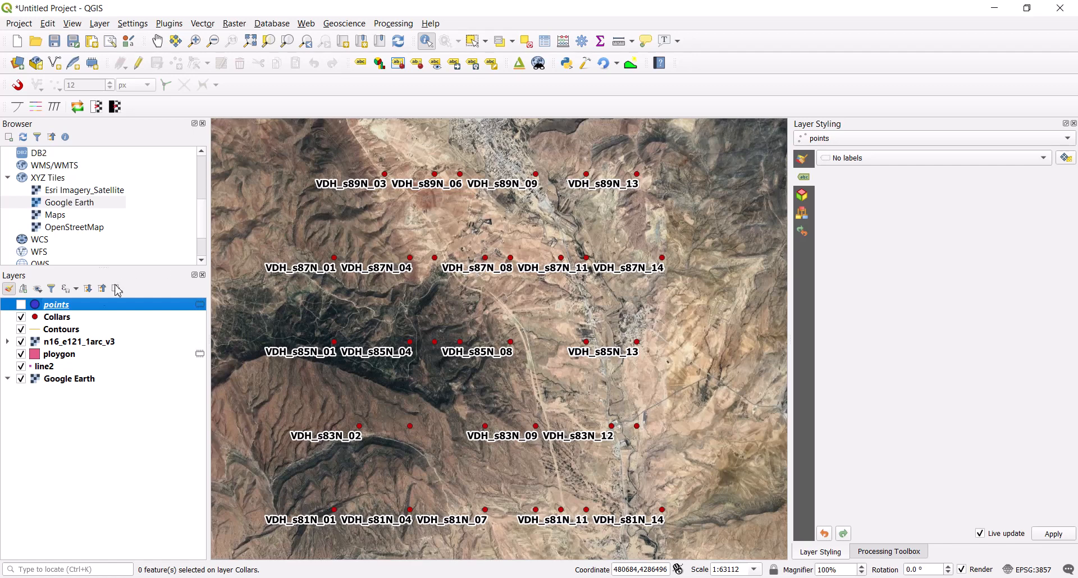
- Zoom the map to the n16_e121_1arc_v3 raster layer and hide the Contours layer
click(63, 342)
right_click(78, 345)
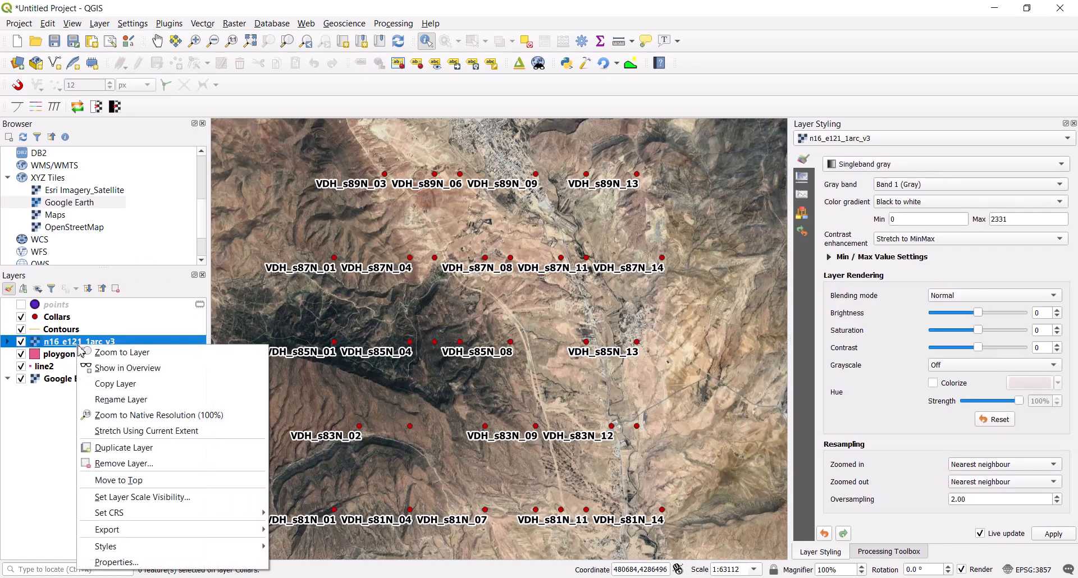
click(123, 352)
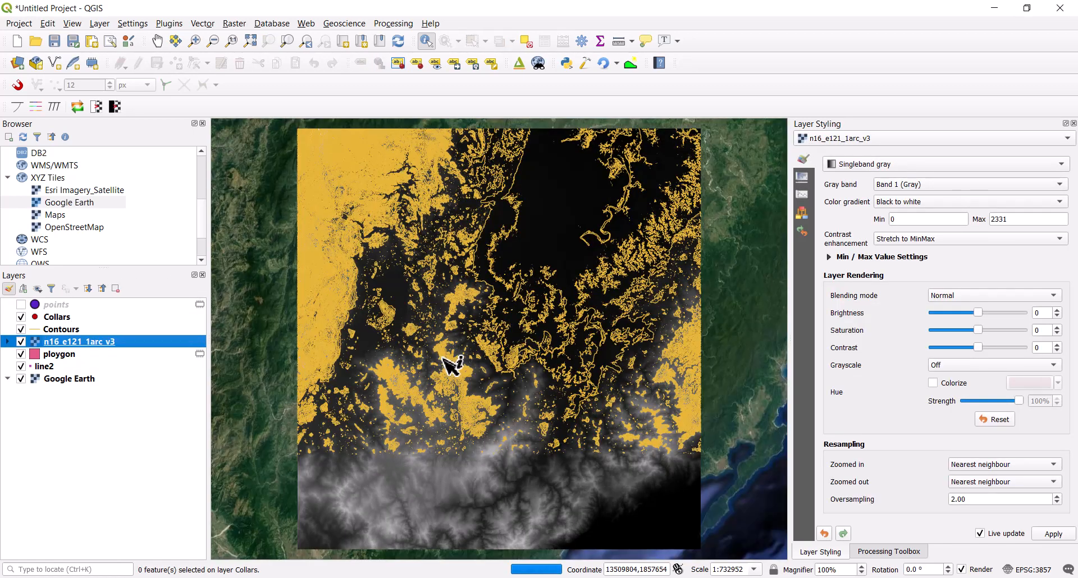
click(20, 329)
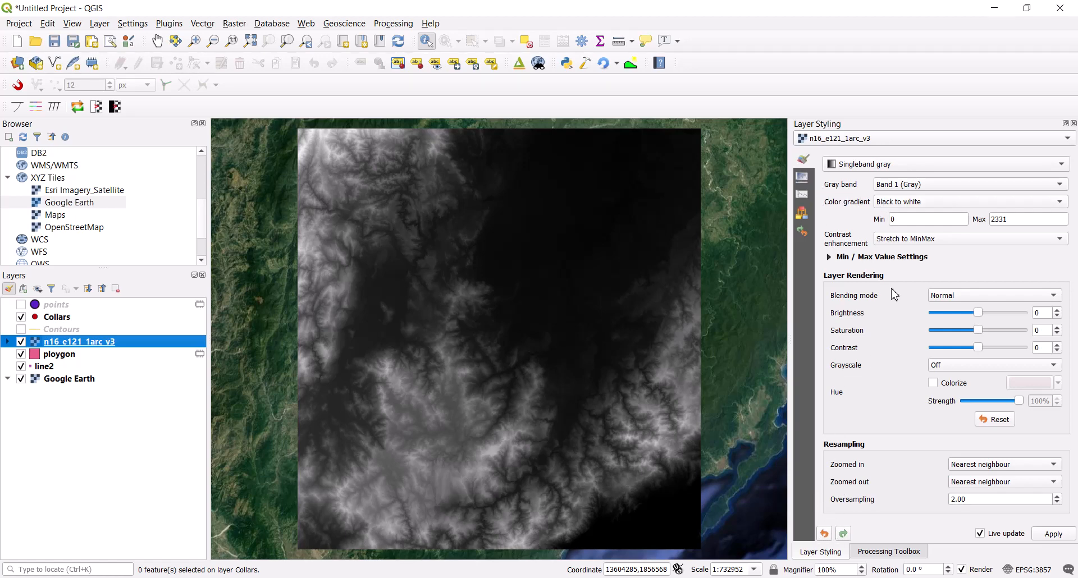
- Render the n16_e121_1arc_v3 raster as Singleband pseudocolor with the Spectral colour ramp
click(914, 208)
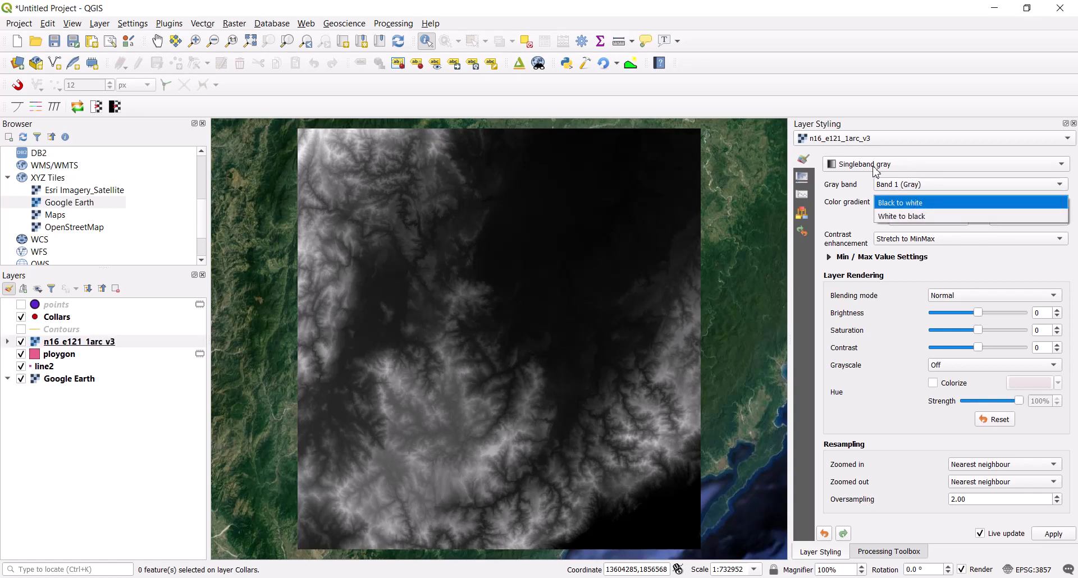
click(882, 166)
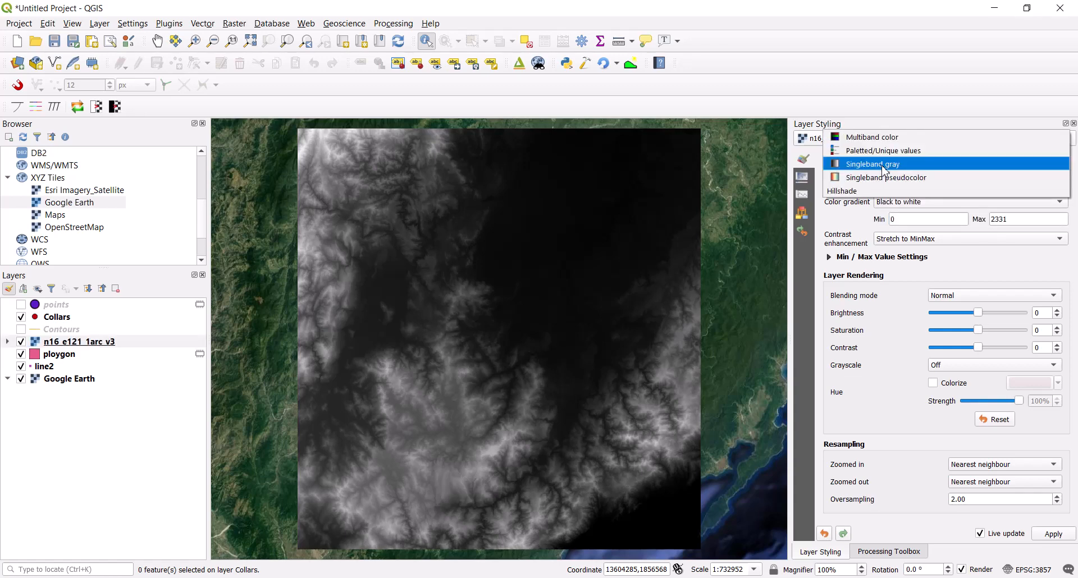
click(891, 184)
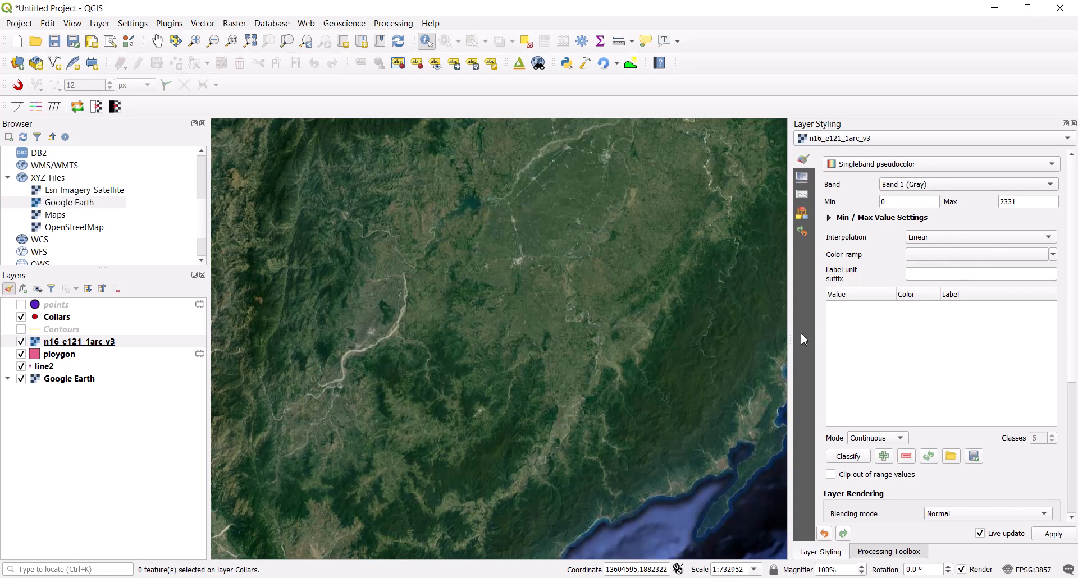
drag(790, 335, 599, 335)
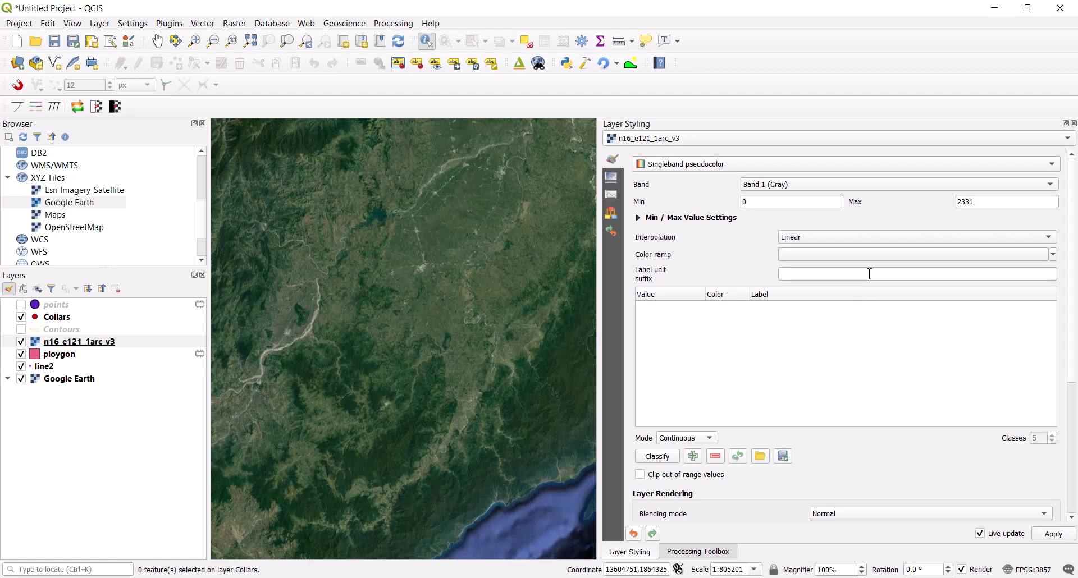
click(855, 255)
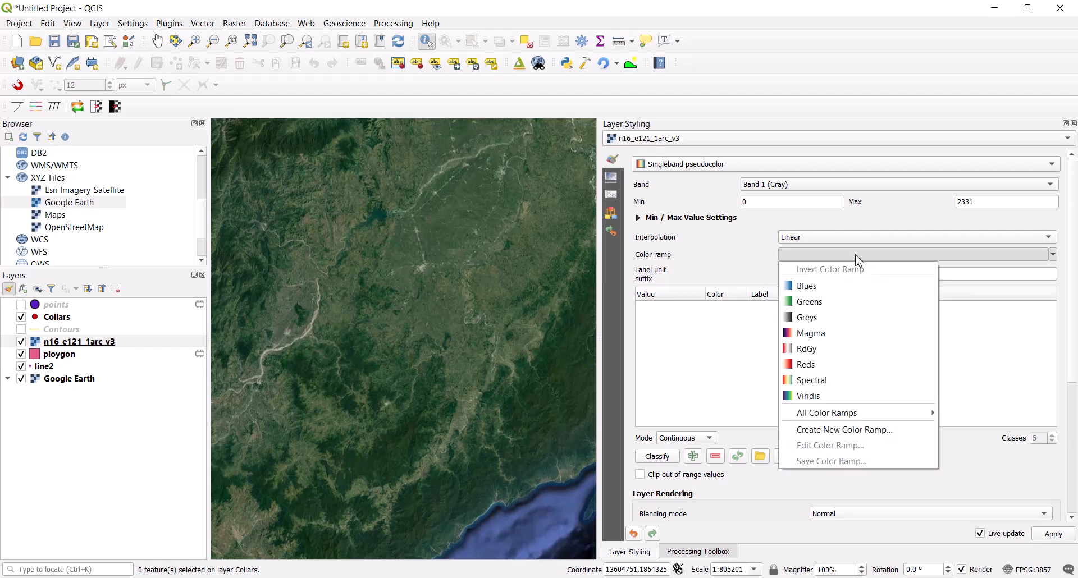
click(827, 384)
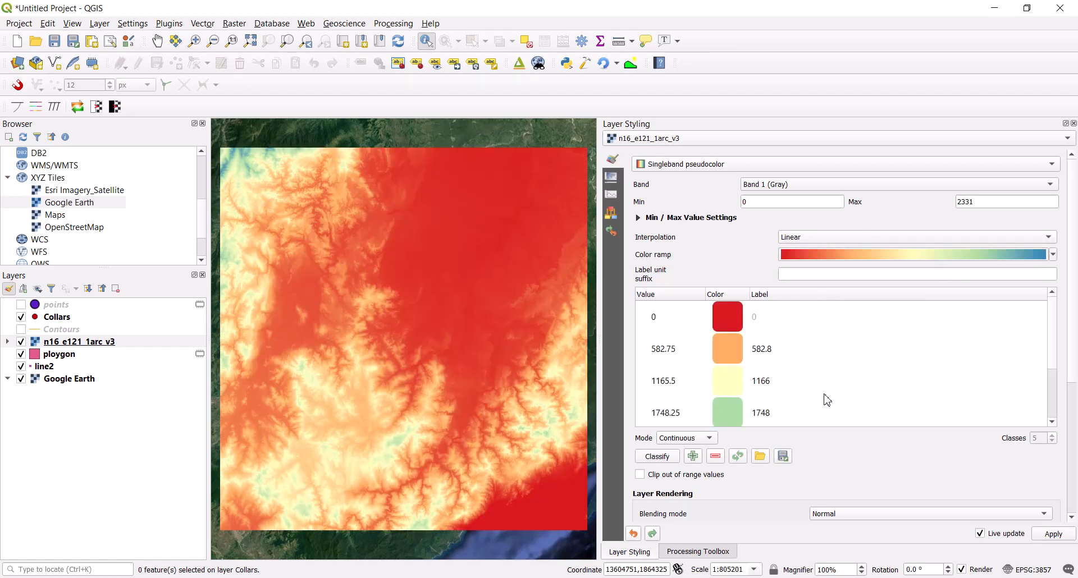
- Review the raster's colour classes and reclassify them in Equal Interval mode with 100 classes
scroll(744, 347, down, 5)
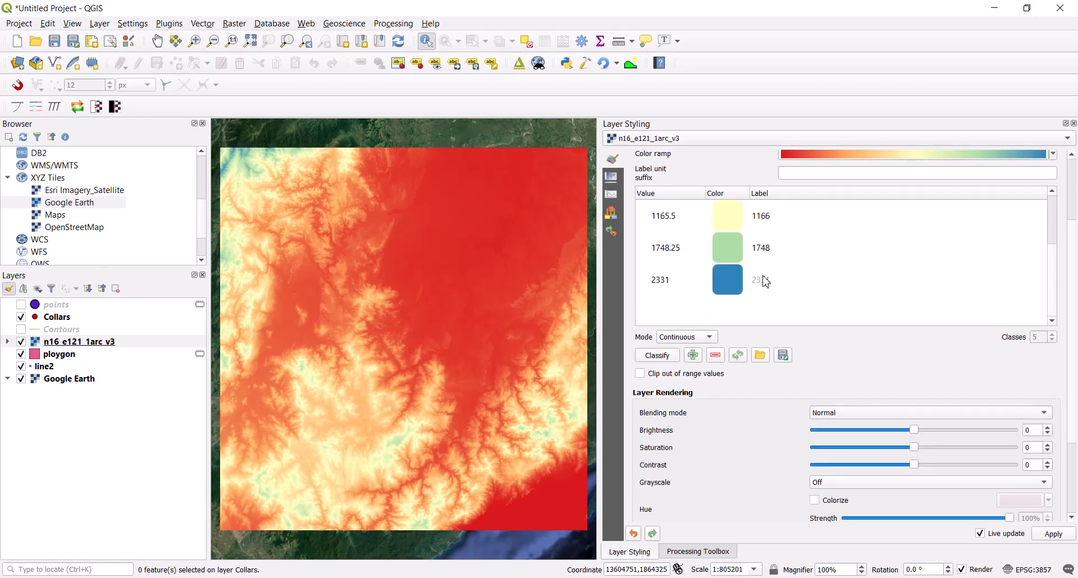
scroll(767, 280, up, 3)
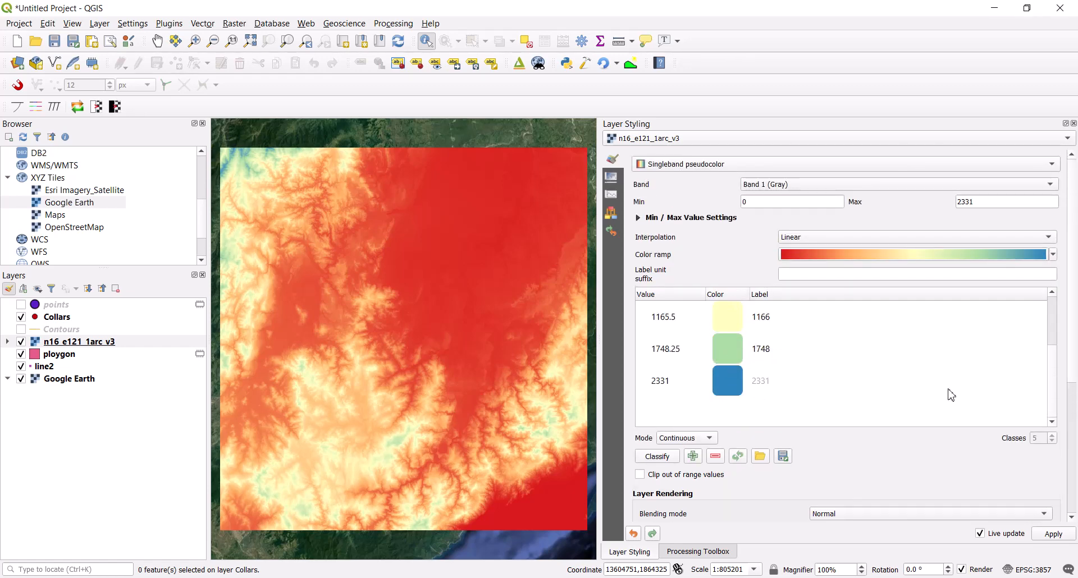
drag(1050, 375, 1047, 311)
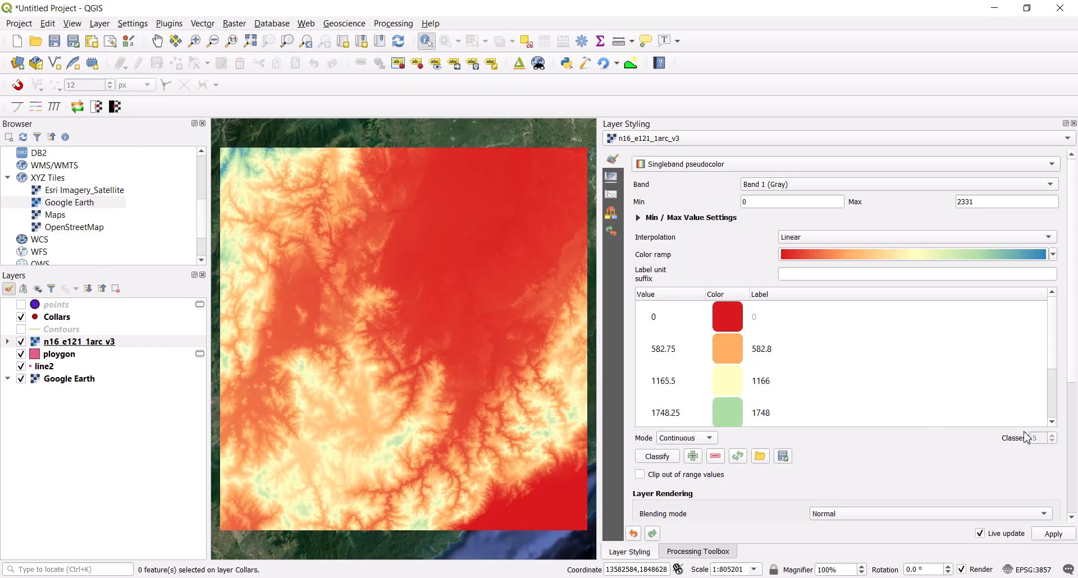
click(687, 443)
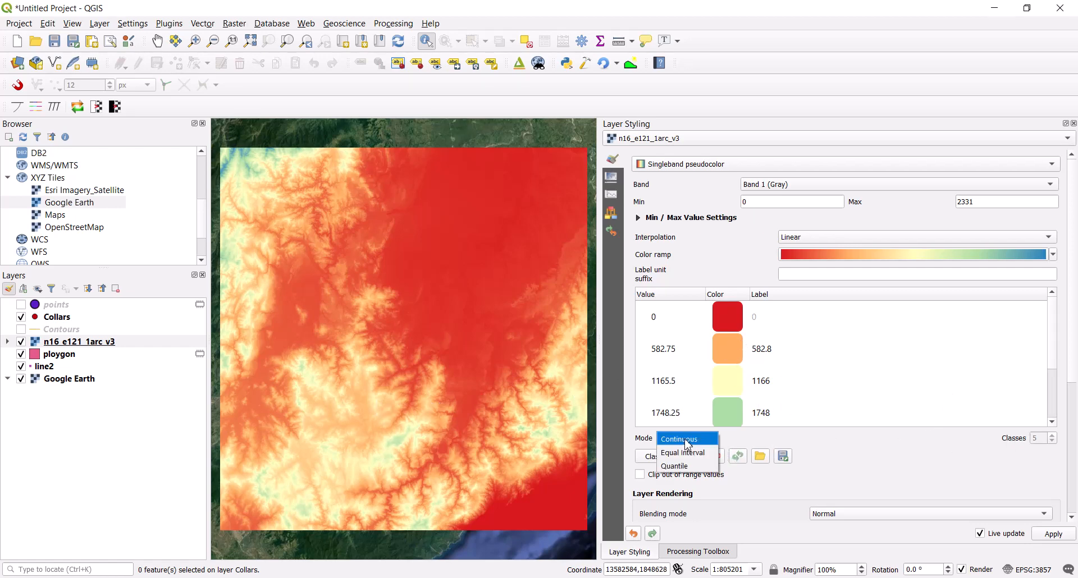
click(691, 455)
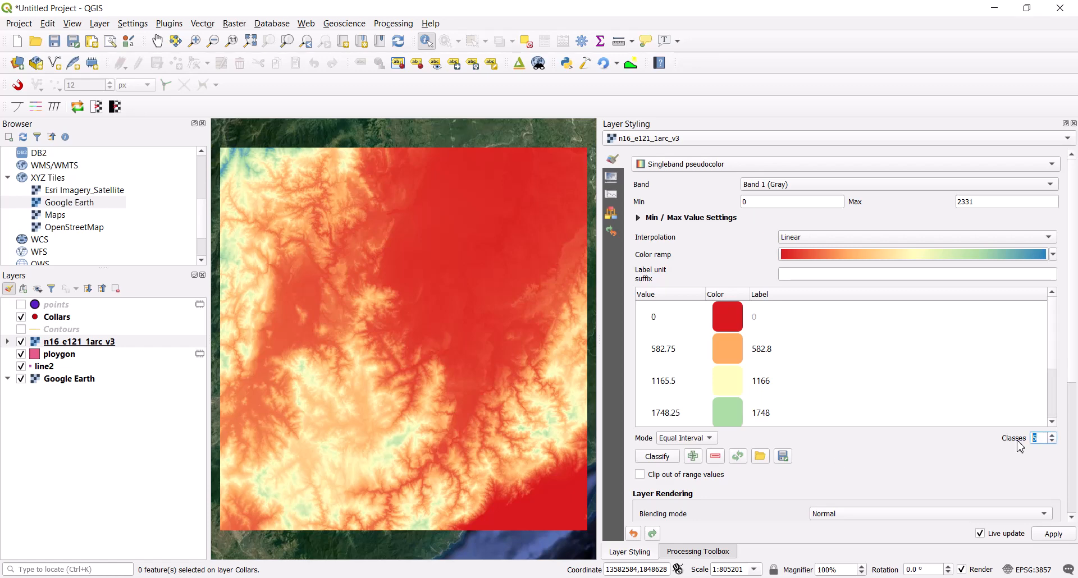
text(100)
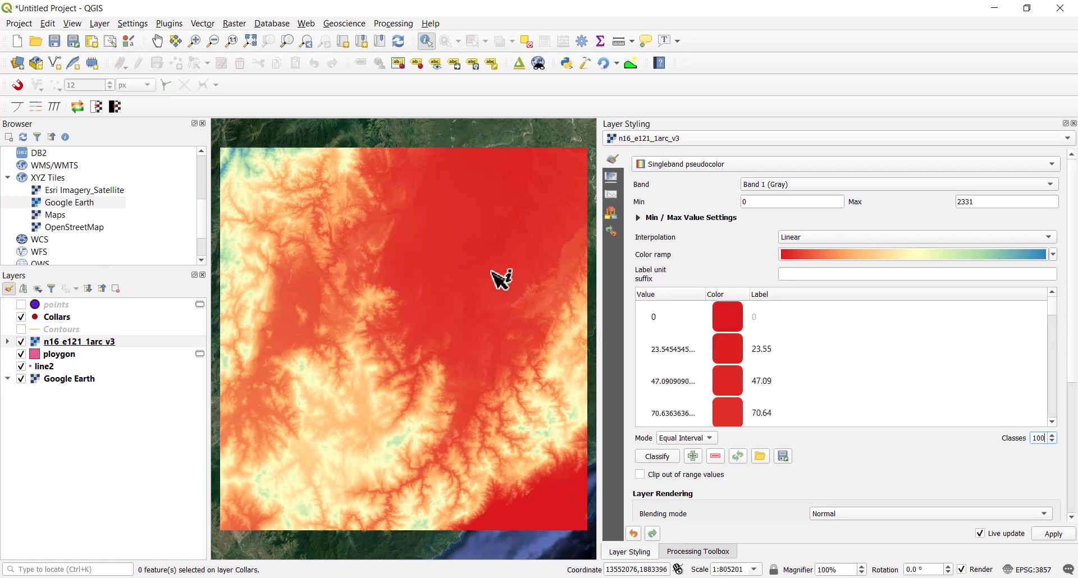
- Try the Blues colour ramp on the n16_e121_1arc_v3 raster, and switch back to the Spectral ramp
mouse_move(382, 368)
mouse_down()
mouse_move(390, 361)
mouse_move(380, 351)
mouse_up()
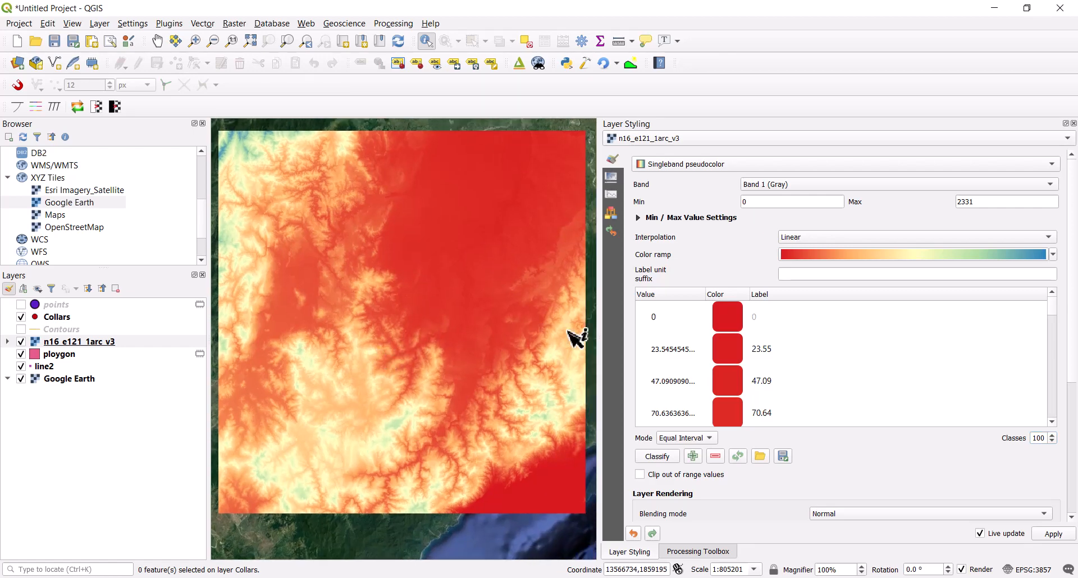
click(1053, 254)
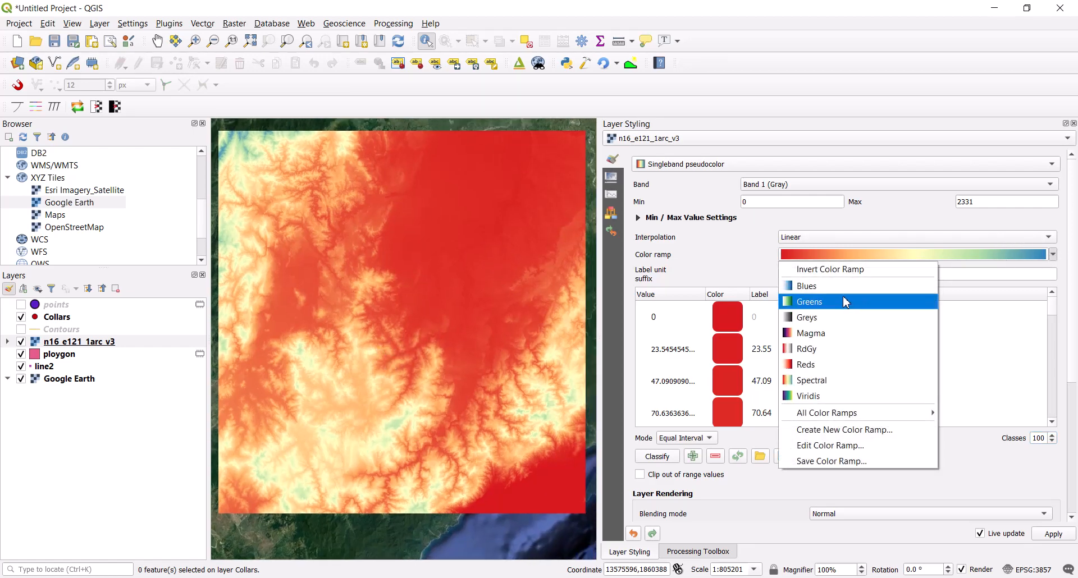
click(831, 287)
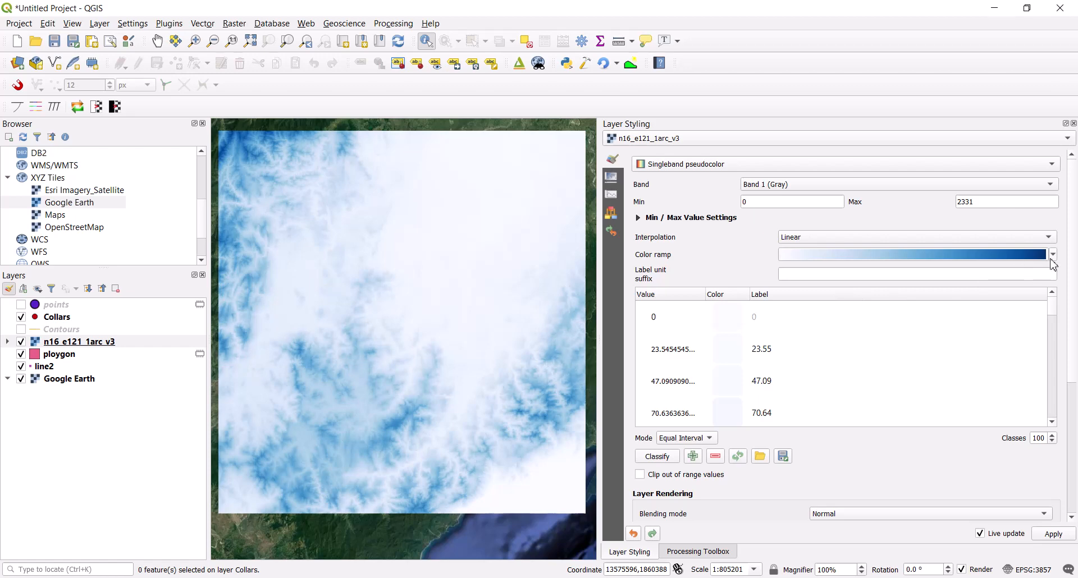
click(1053, 254)
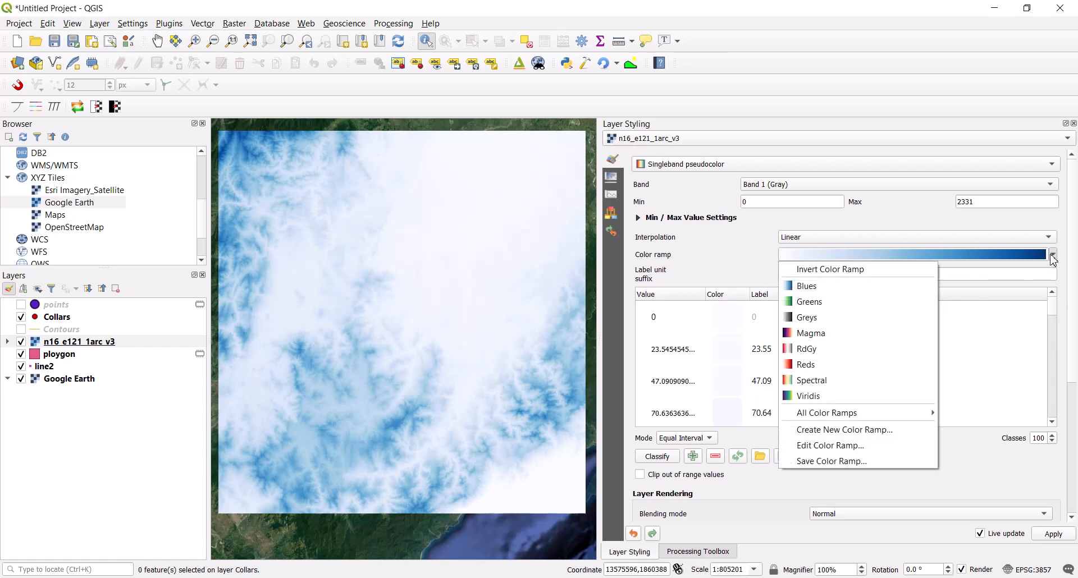
click(820, 381)
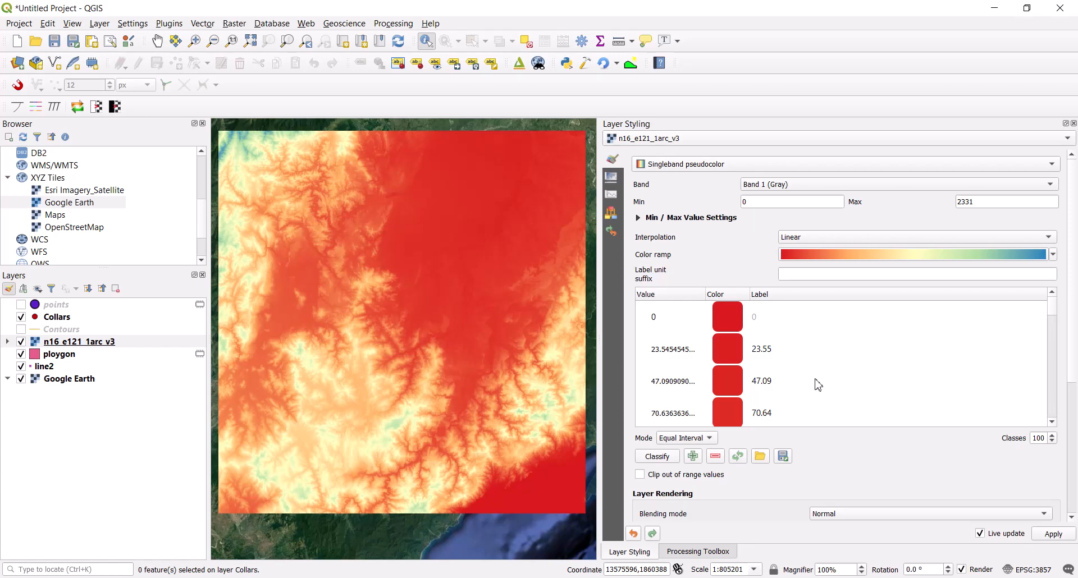
- Try Exact interpolation on the raster and reclassify its colours in Continuous mode
click(823, 238)
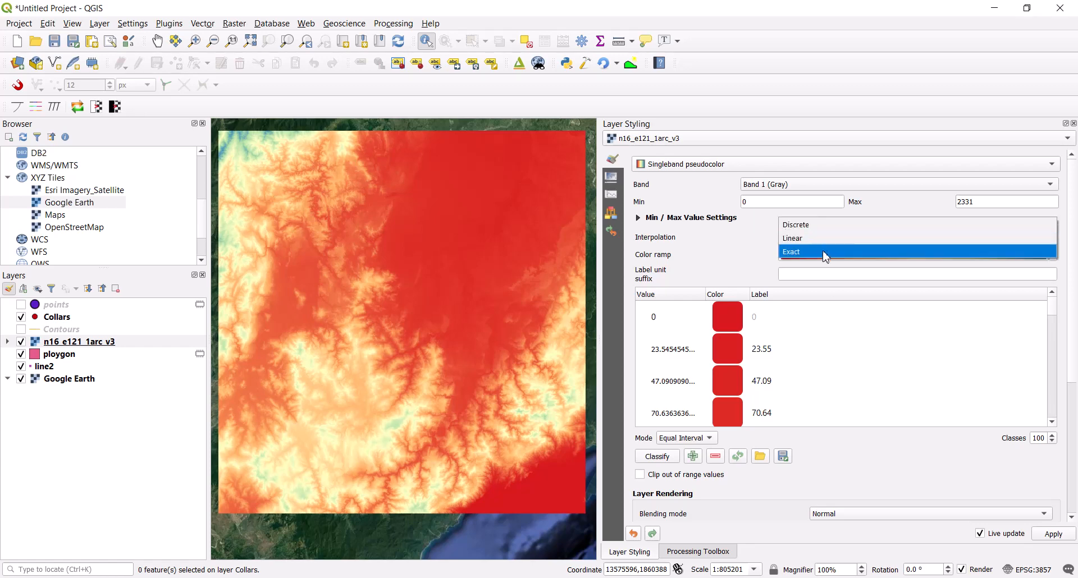
click(824, 254)
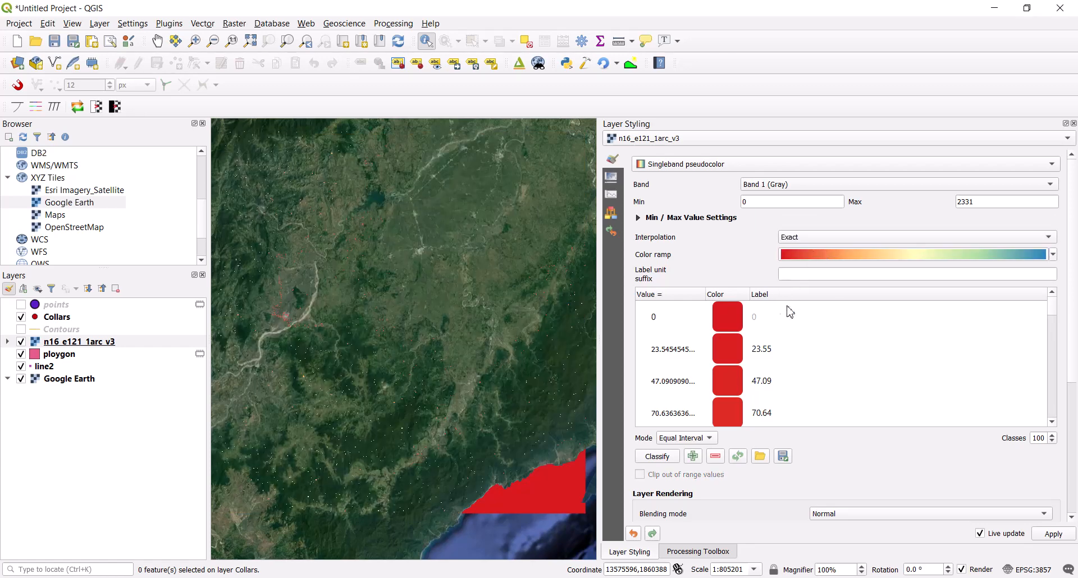
scroll(742, 328, down, 1)
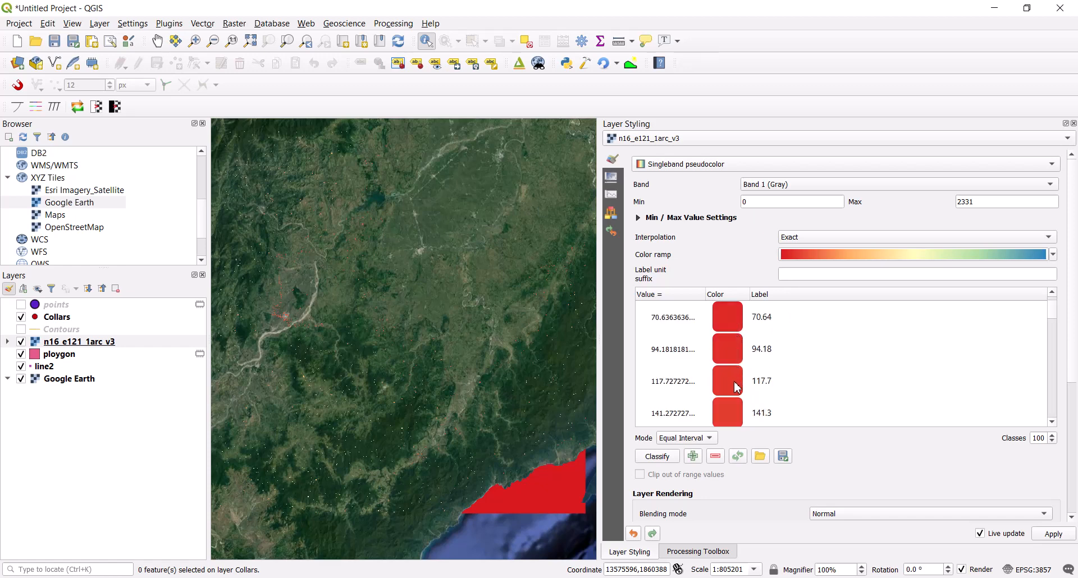
click(710, 436)
click(709, 429)
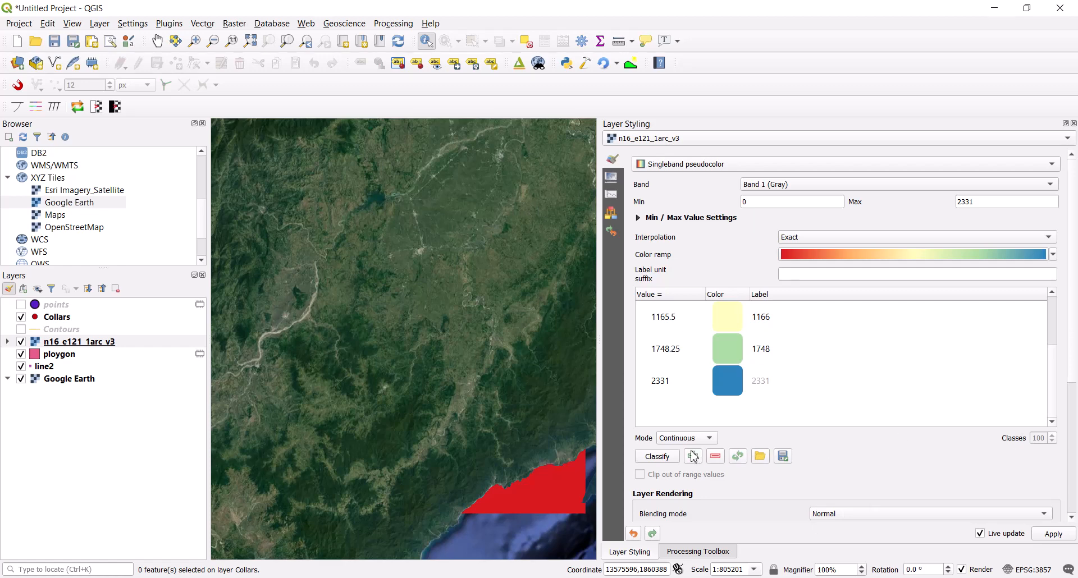
click(668, 457)
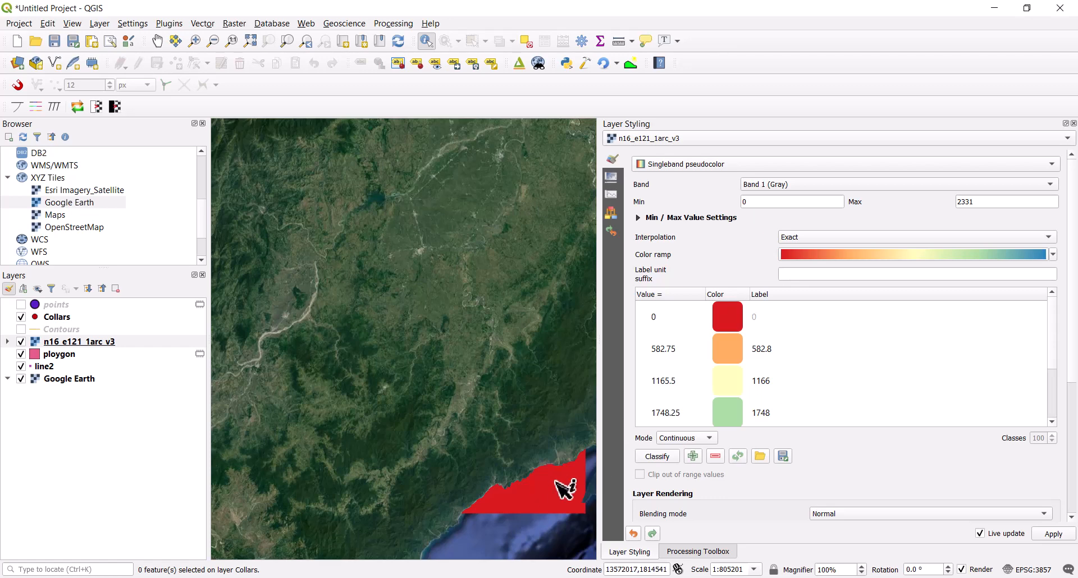
- Set the raster's interpolation to Discrete and review its list of colour classes
click(821, 238)
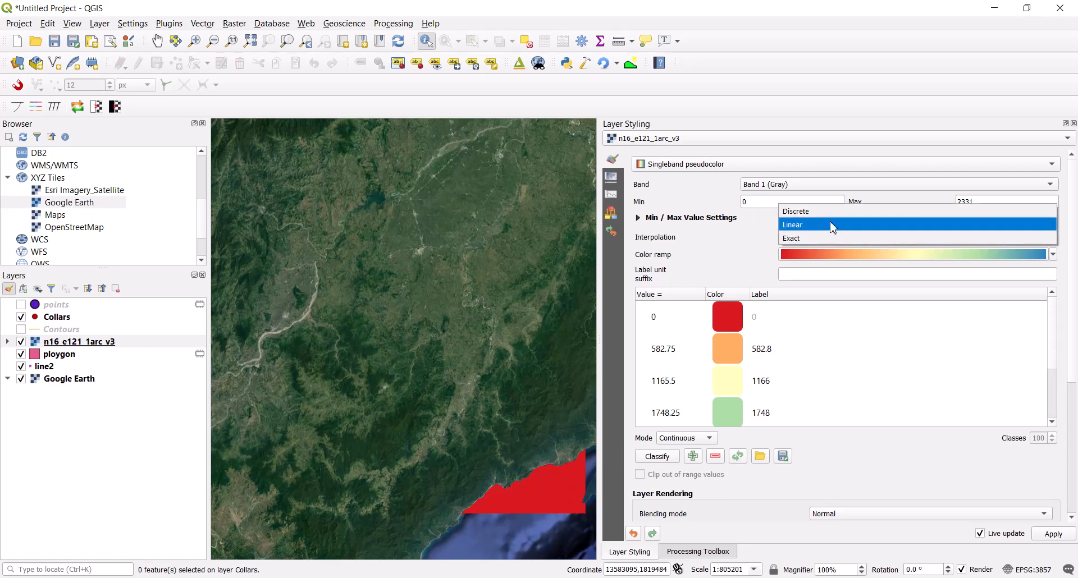
click(836, 215)
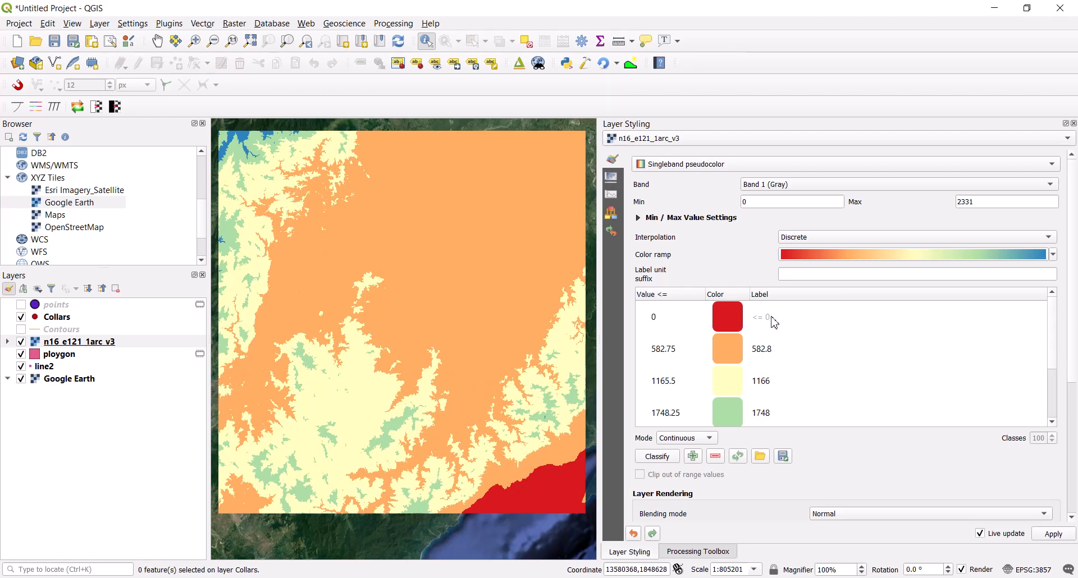
scroll(736, 365, down, 3)
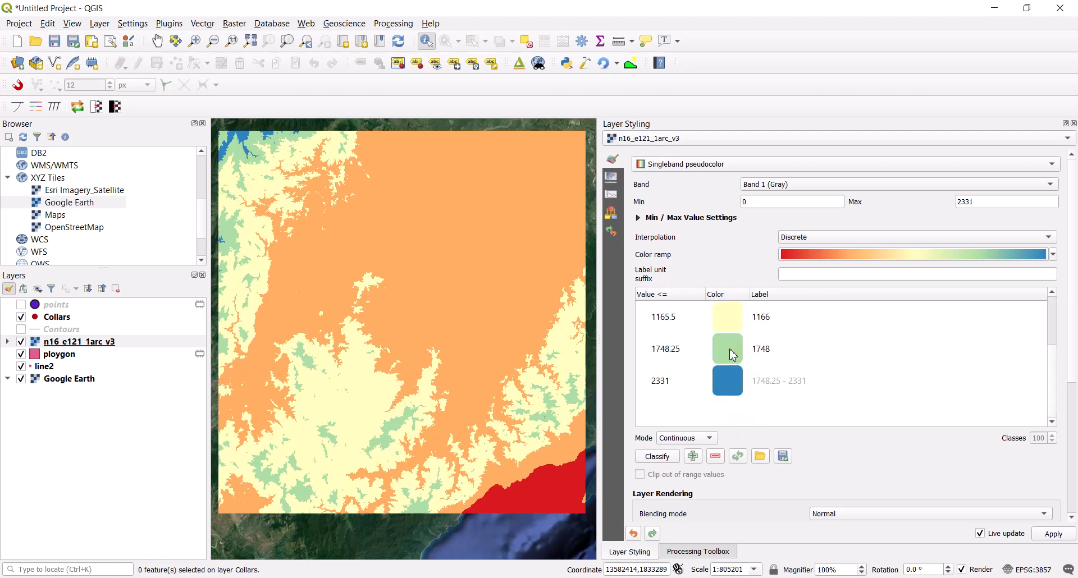
scroll(730, 359, up, 1)
- Reclassify the raster in Equal Interval mode with 9 classes, and briefly overlay the Contours layer to compare
click(685, 439)
click(688, 453)
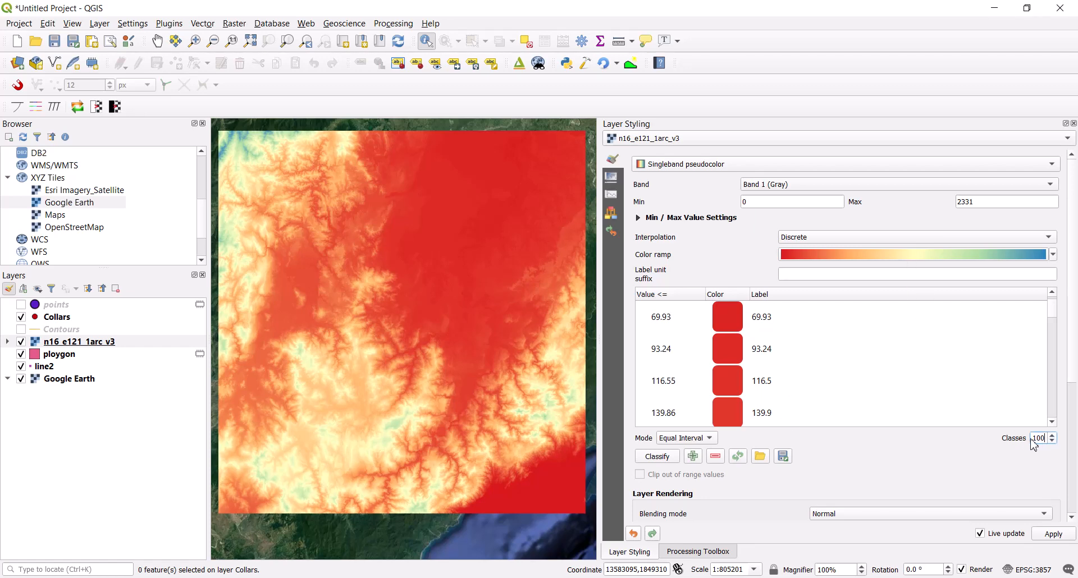
text(10)
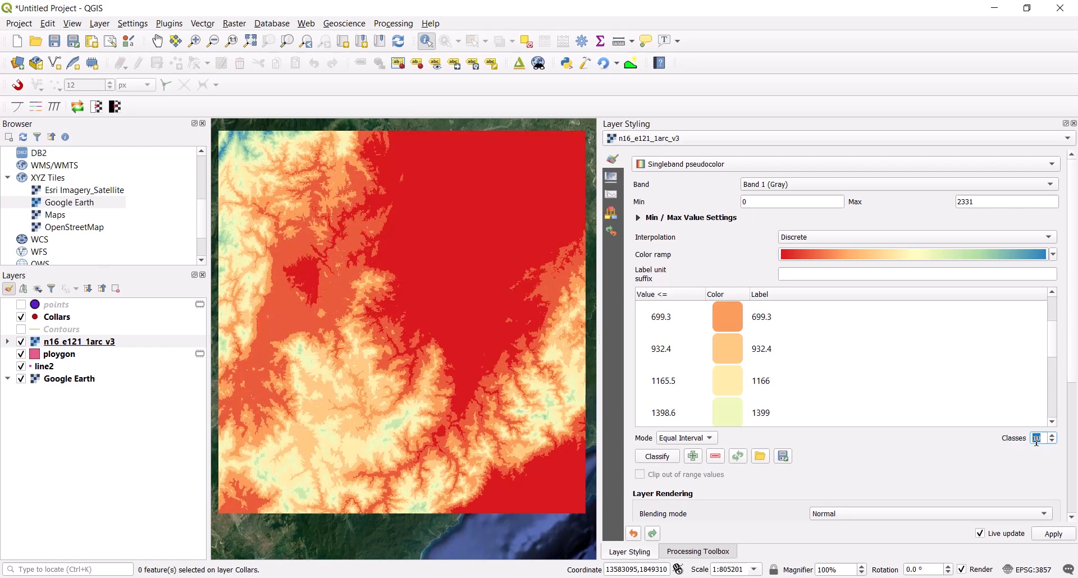
text(9)
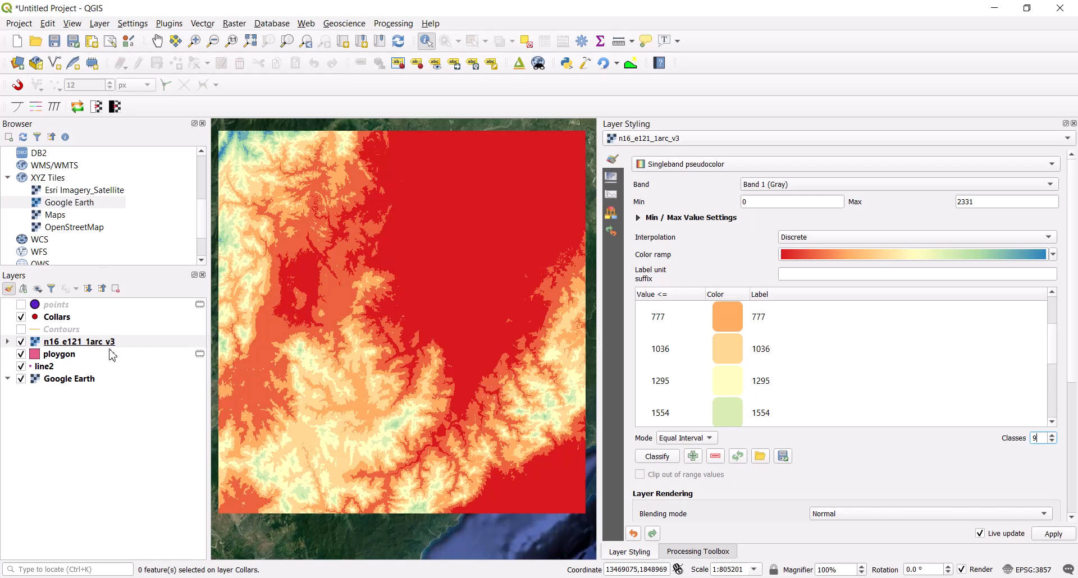
click(21, 330)
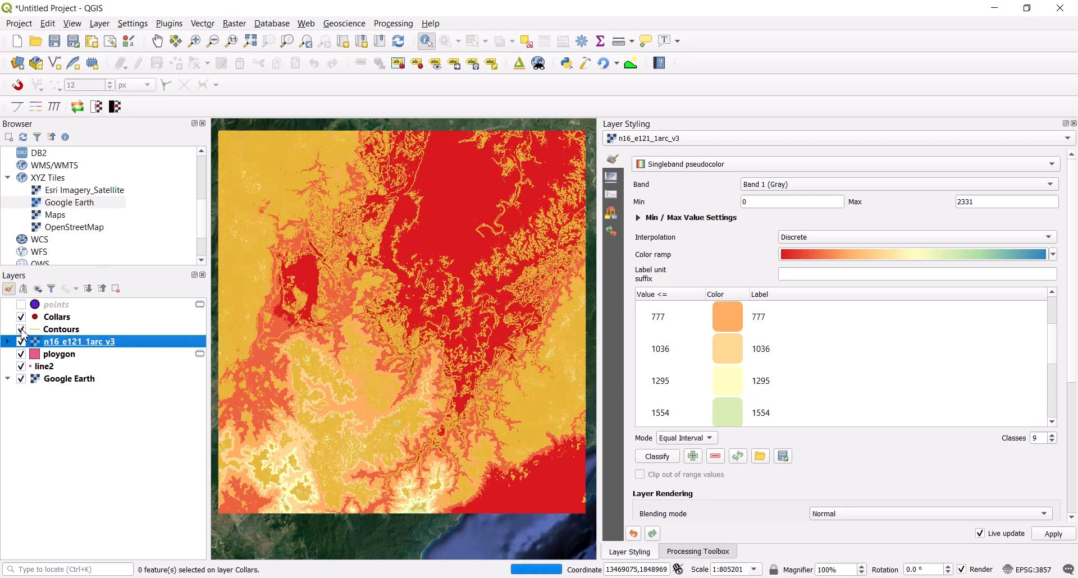
click(22, 330)
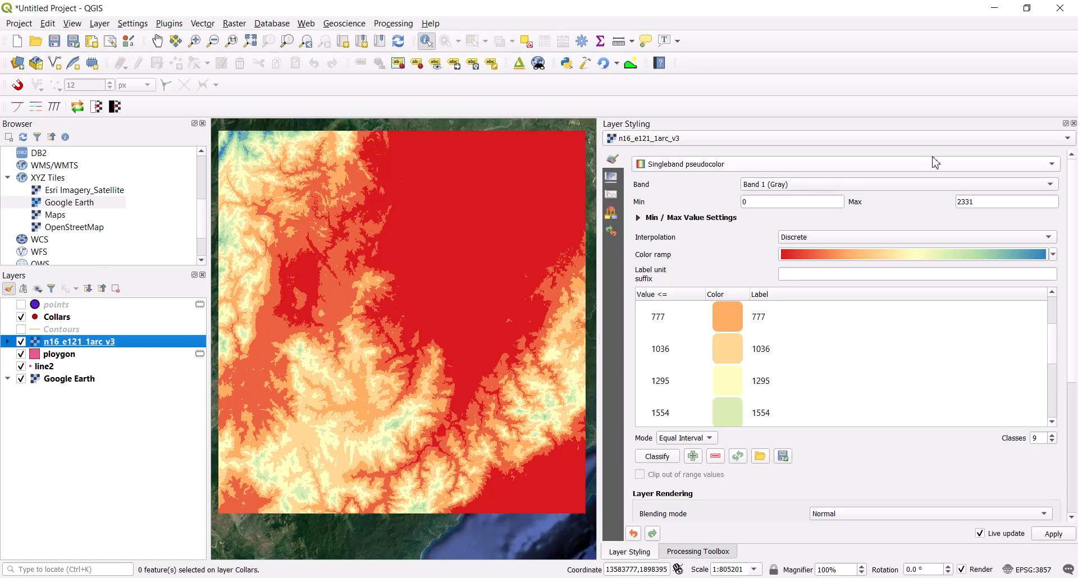
- Bring up the Processing Toolbox, widen the map canvas beside it and select the n16_e121_1arc_v3 layer
click(698, 551)
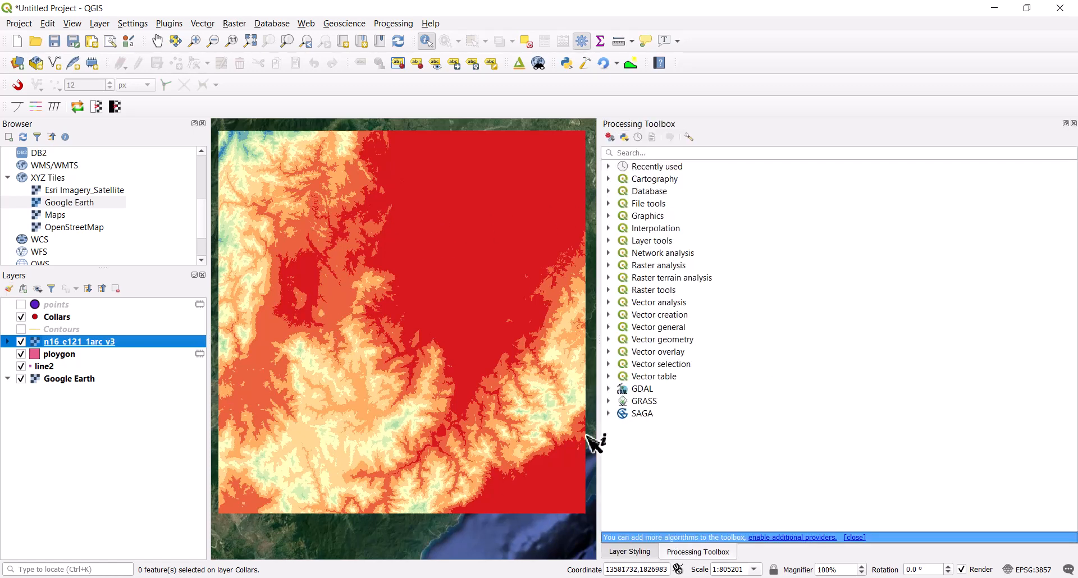
drag(600, 366, 878, 368)
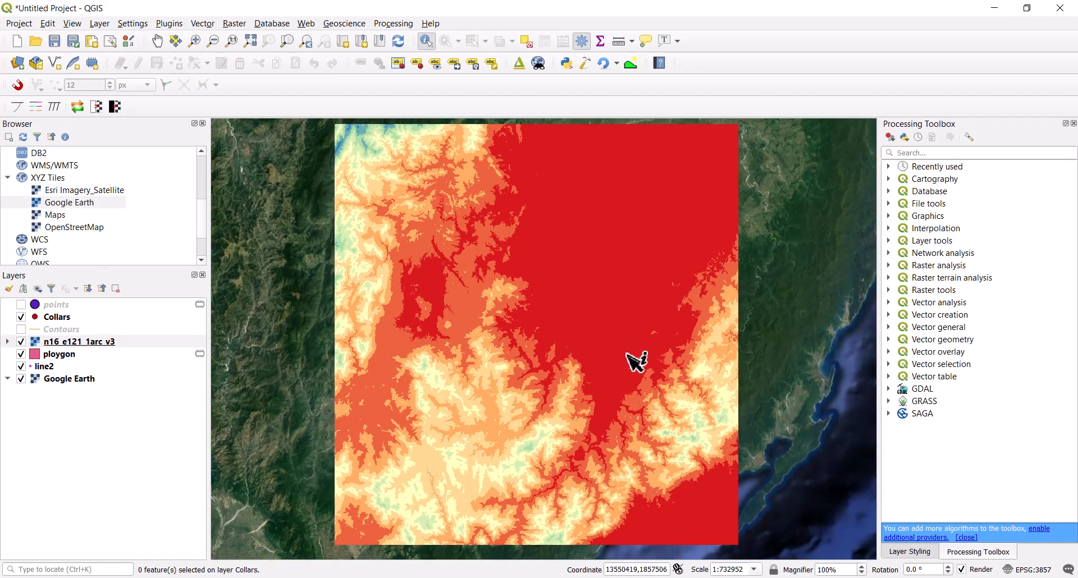
click(65, 341)
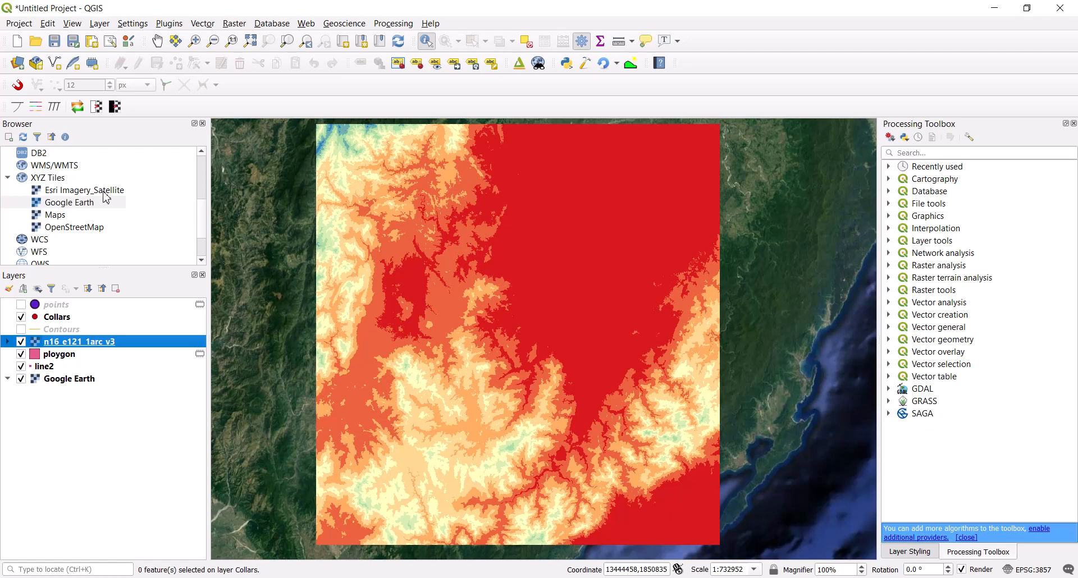
- Search the available plugins for "profil", examine the Profile tool plugin's details and close the plugin manager
click(170, 23)
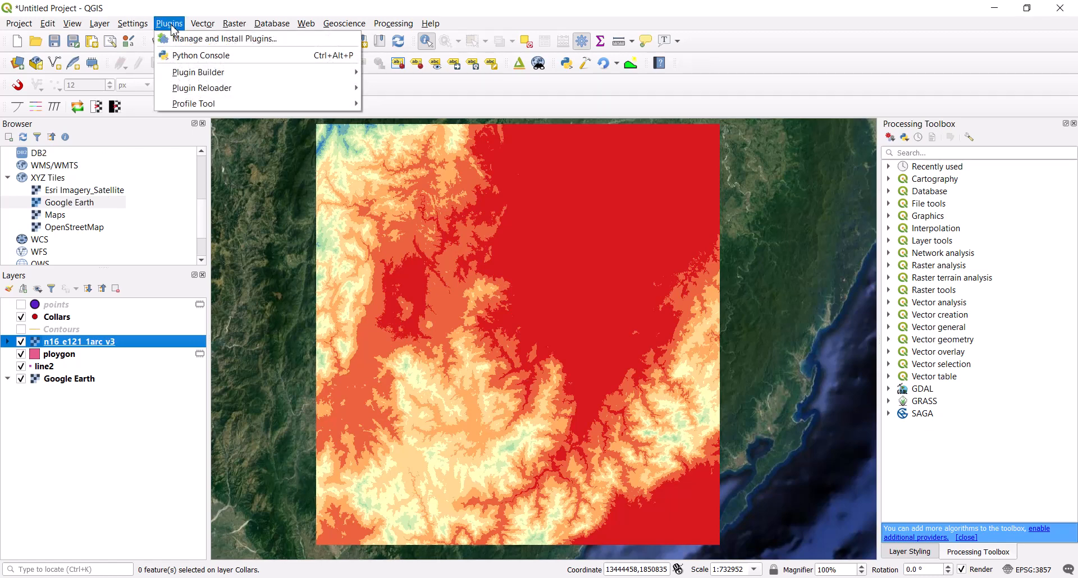
click(188, 42)
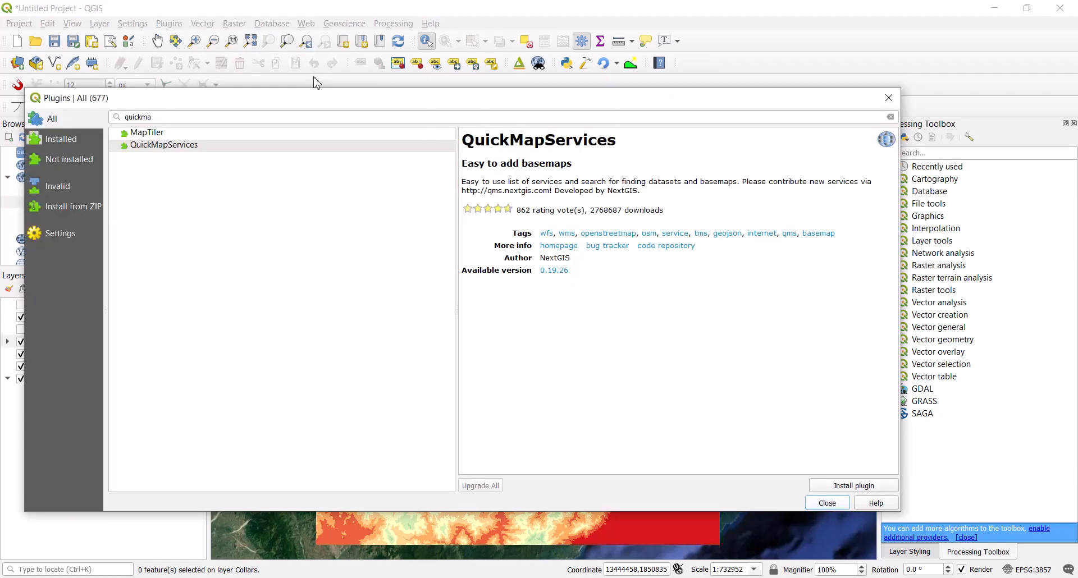
drag(192, 120, 111, 124)
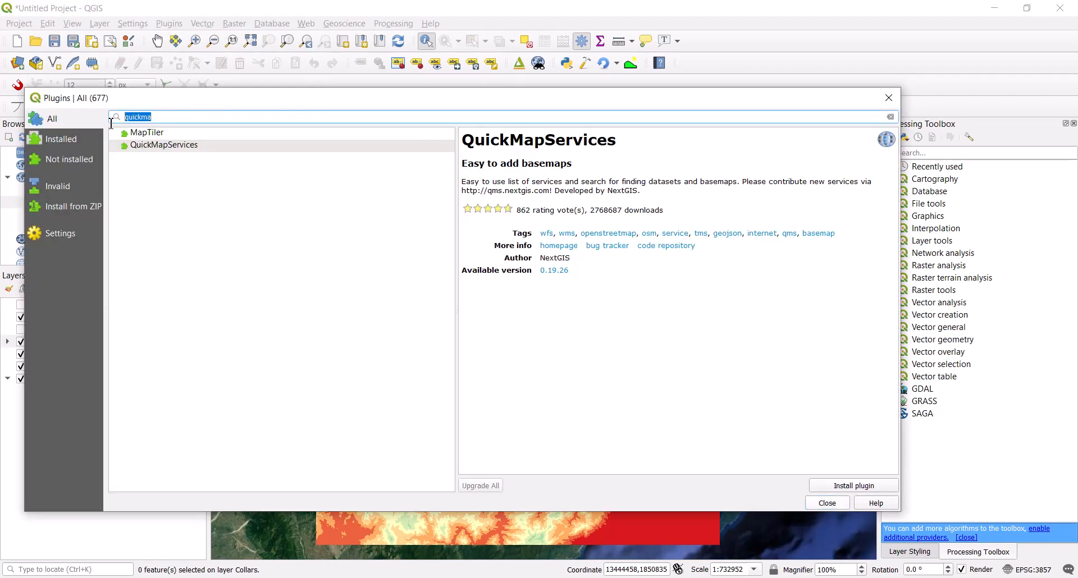
text(prof)
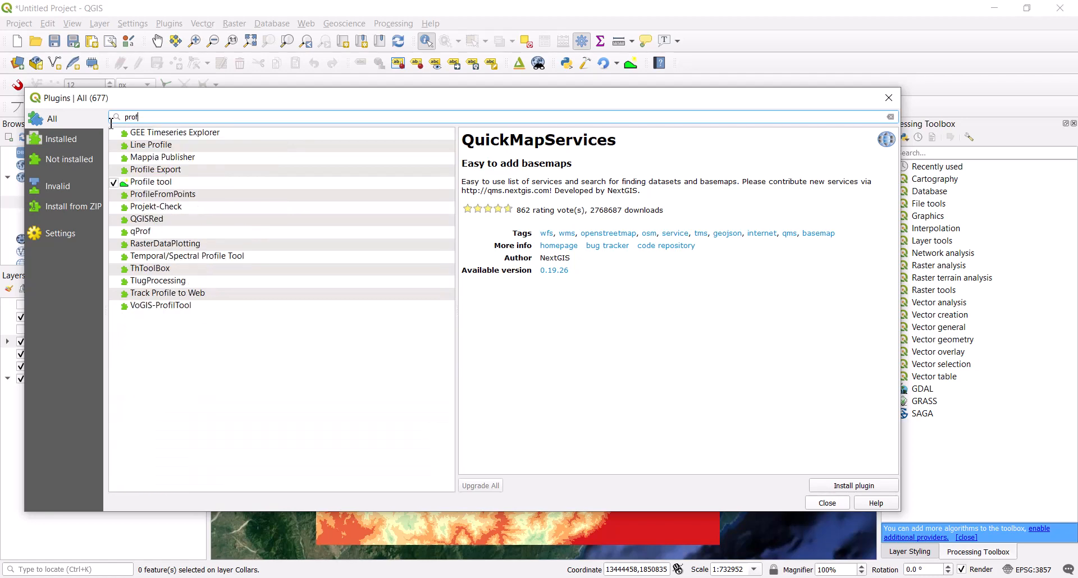
text(il)
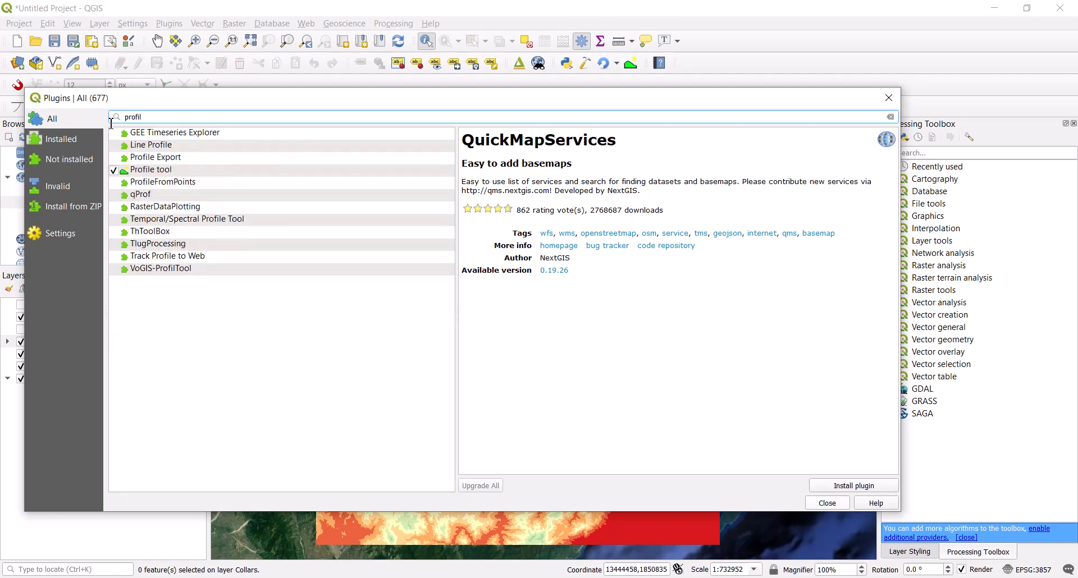
click(153, 170)
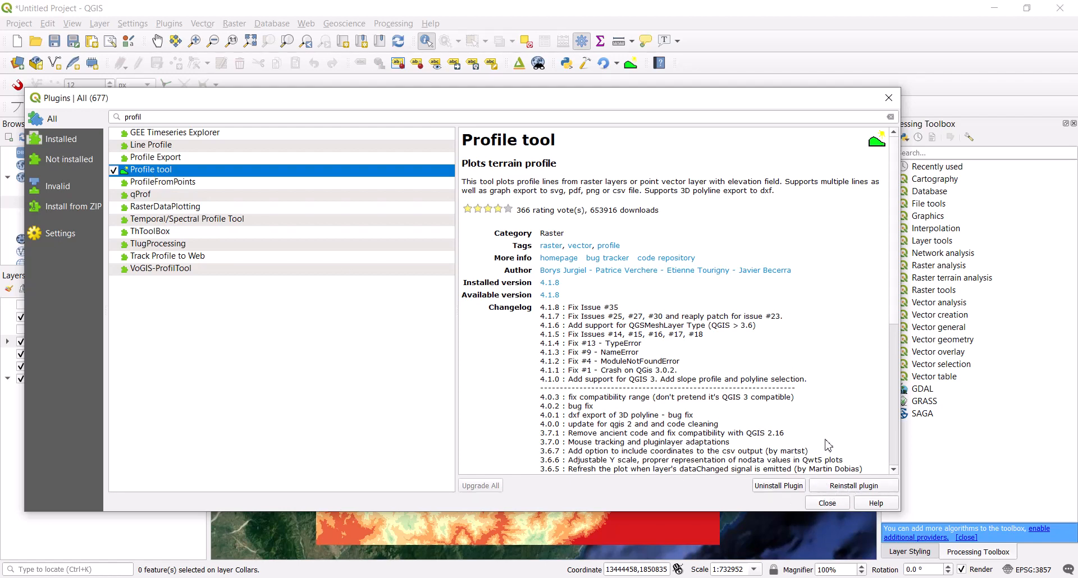
click(827, 503)
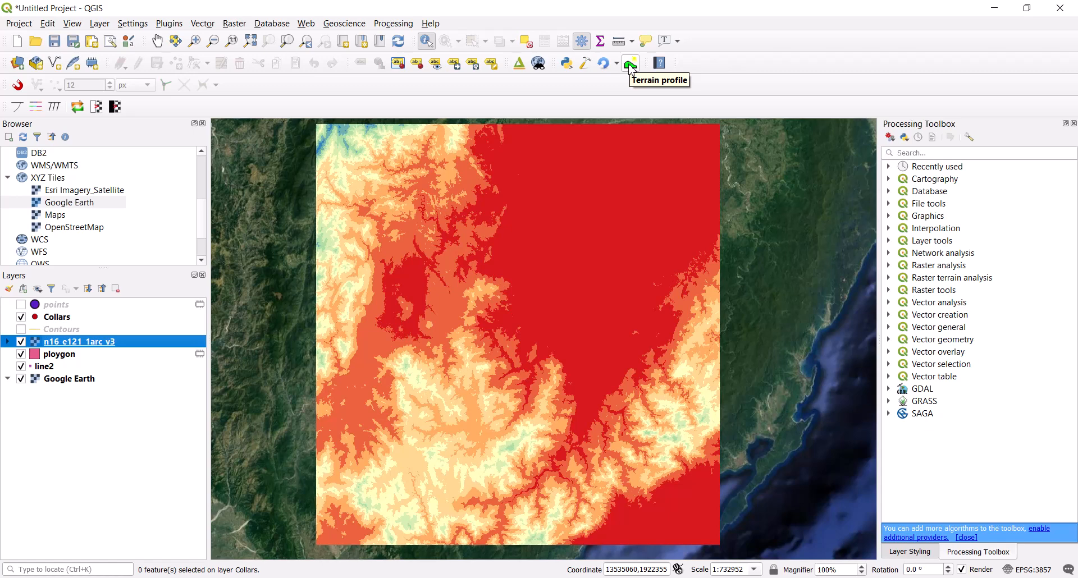
- Open the Terrain profile tool and draw a temporary profile line about 64 km long diagonally across the raster from northeast to southwest
click(631, 65)
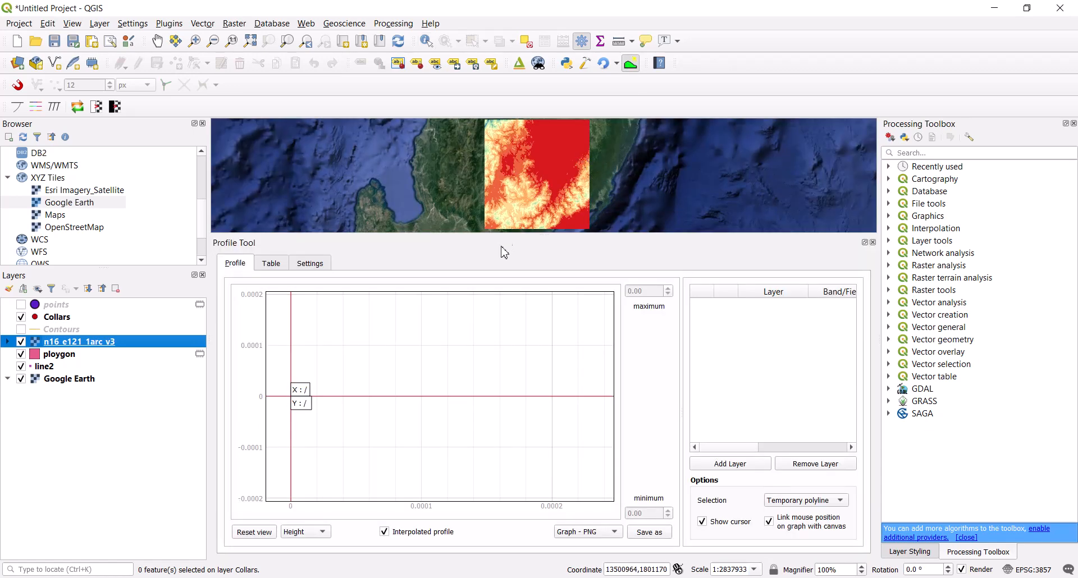
drag(511, 231, 511, 380)
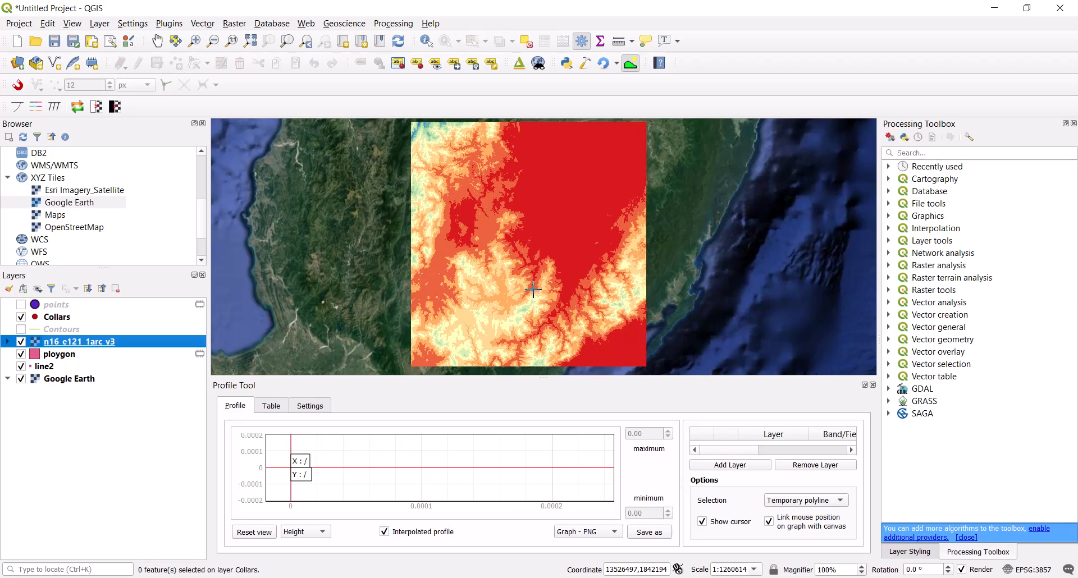
click(565, 207)
right_click(474, 306)
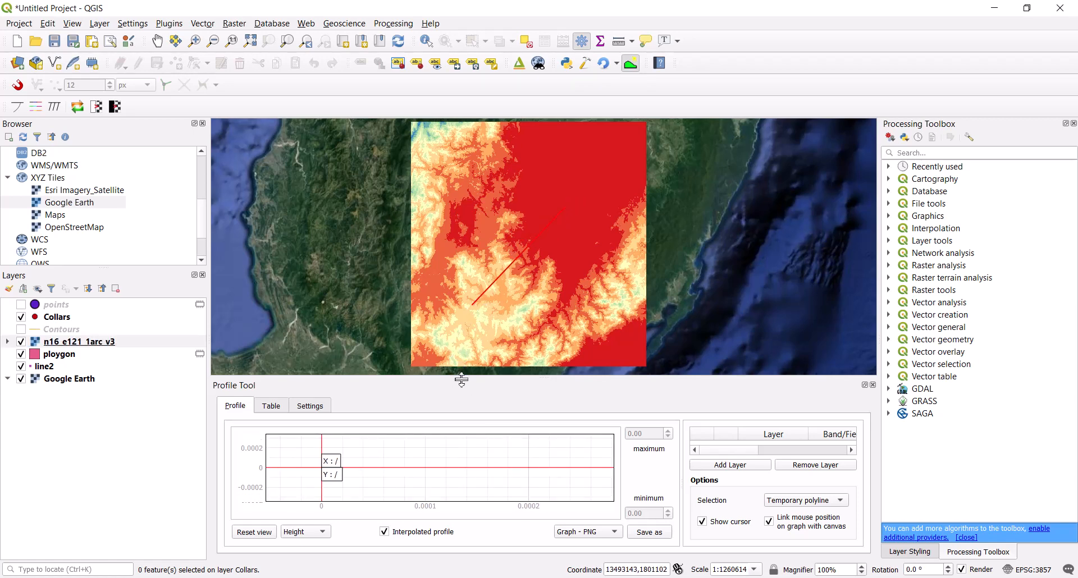
- Enlarge the profile graph area and add the n16_e121_1arc_v3 raster as the layer to plot
drag(459, 379, 457, 325)
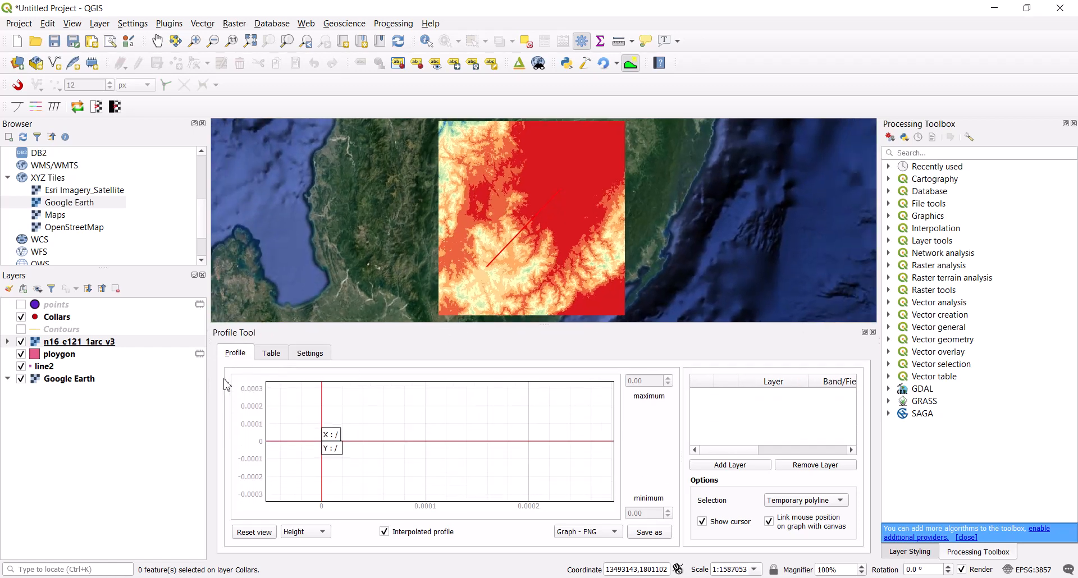
click(80, 343)
click(723, 467)
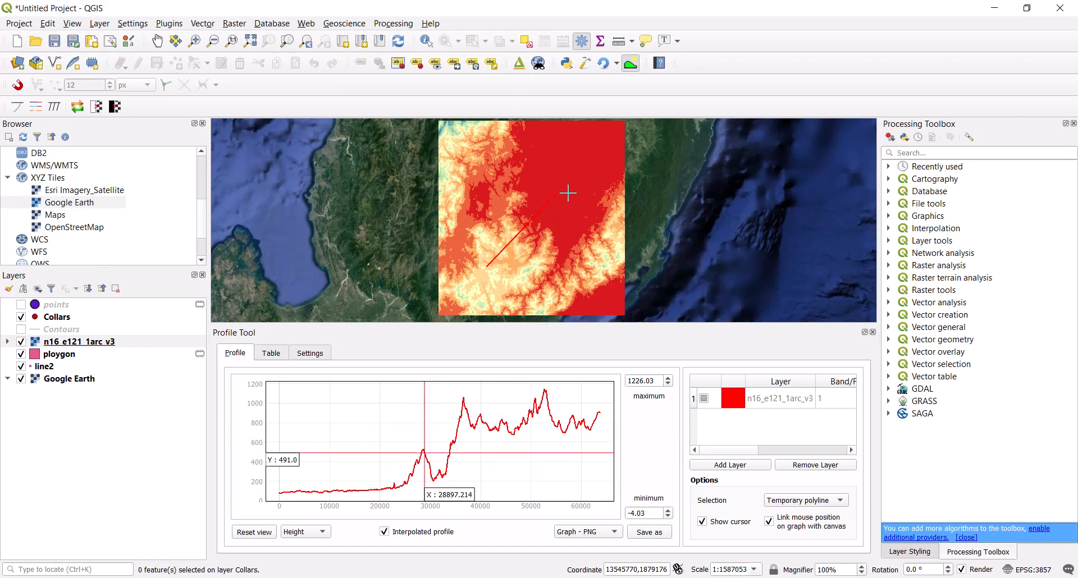
- Plot a new terrain profile along a short line about 2.4 km long running southeast over the slope in the raster
scroll(556, 222, up, 4)
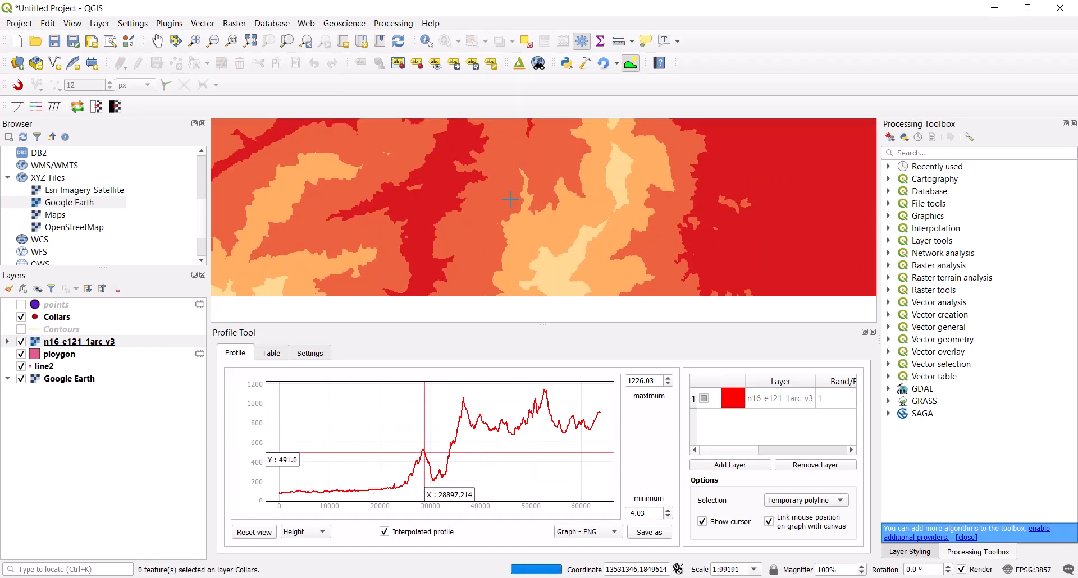
click(491, 190)
right_click(531, 241)
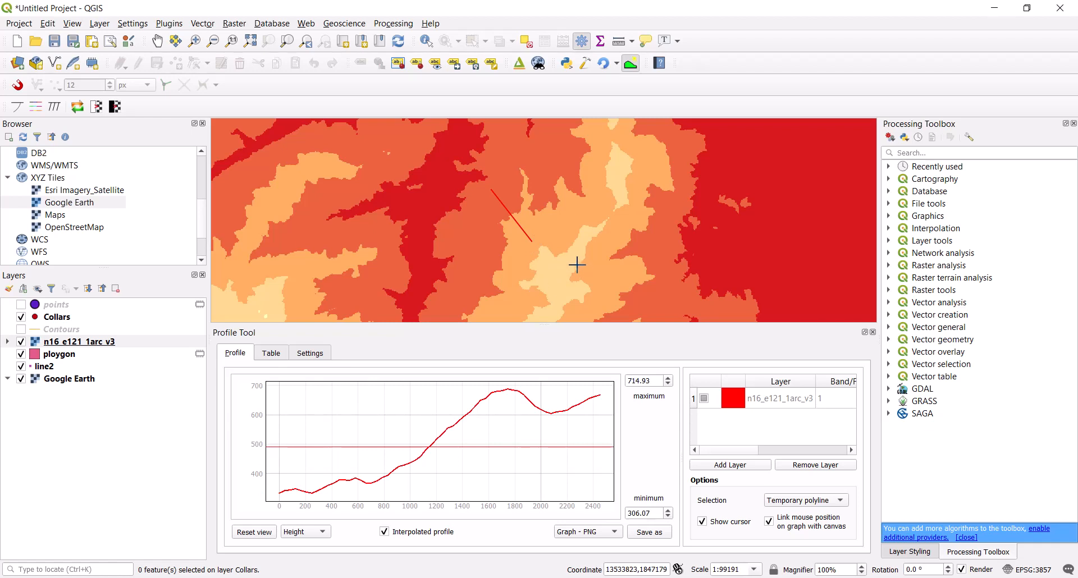
- Plot a new terrain profile along a line about 3.2 km long running southeast up the slope west of the ridge
drag(581, 265, 567, 188)
click(625, 203)
double_click(565, 280)
click(457, 170)
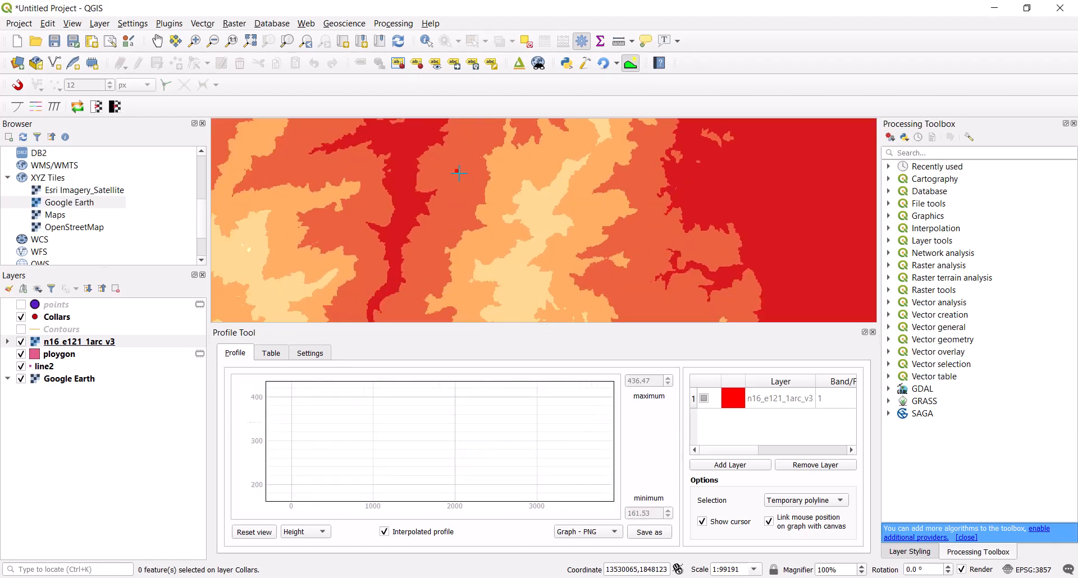
double_click(500, 249)
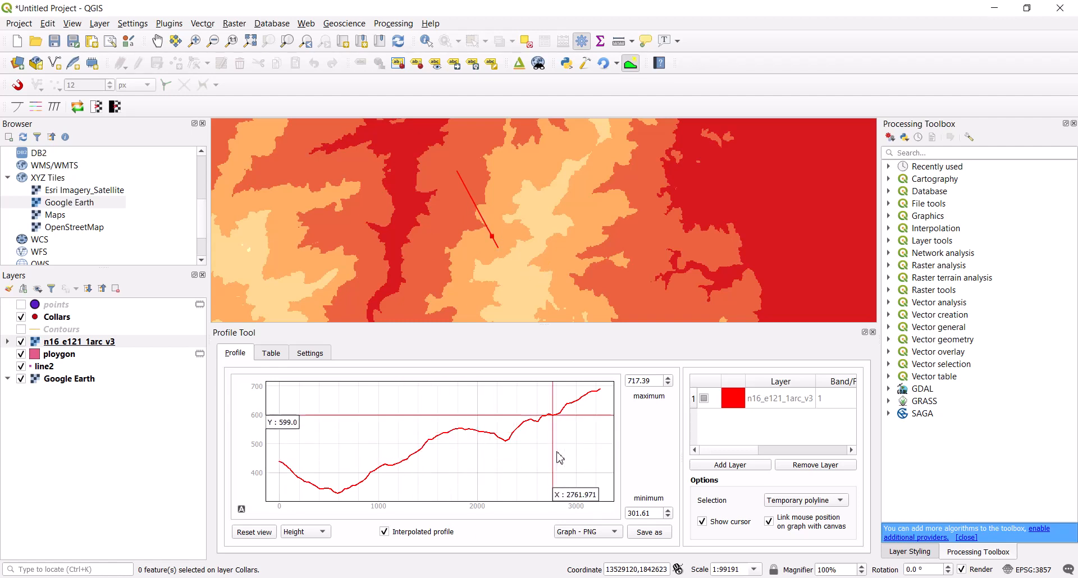
- Change the n16_e121_1arc_v3 profile curve colour to blue (#0000ff)
click(736, 400)
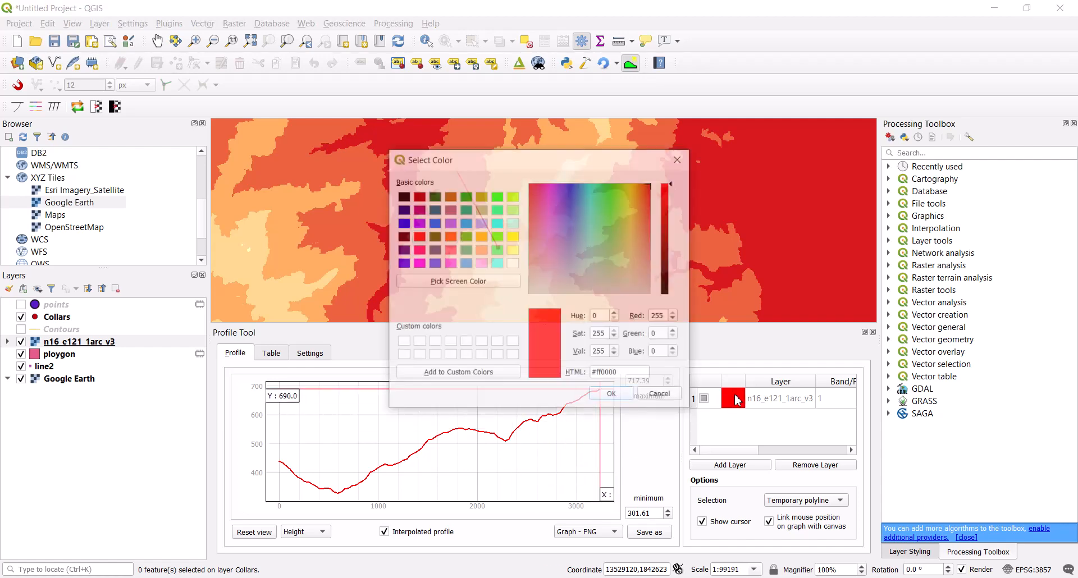
click(403, 224)
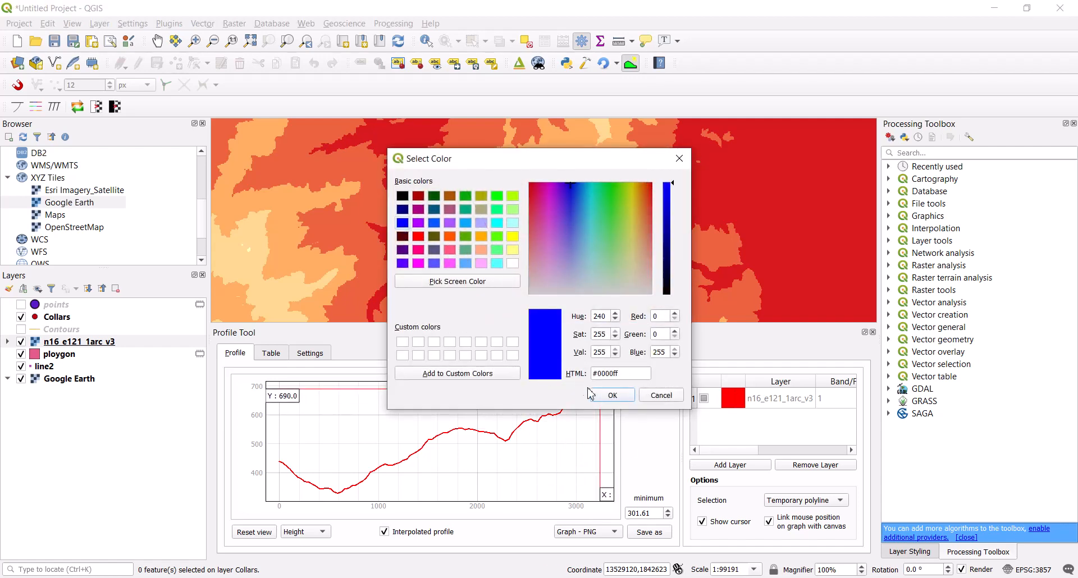
click(612, 395)
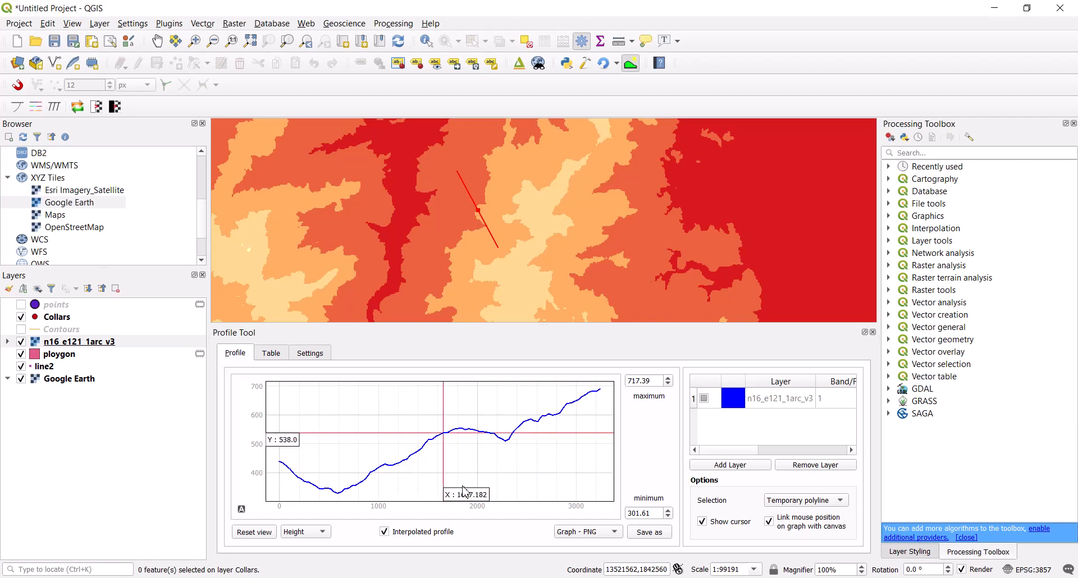
- Review the export formats offered for the profile graph and close the Profile tool
click(611, 535)
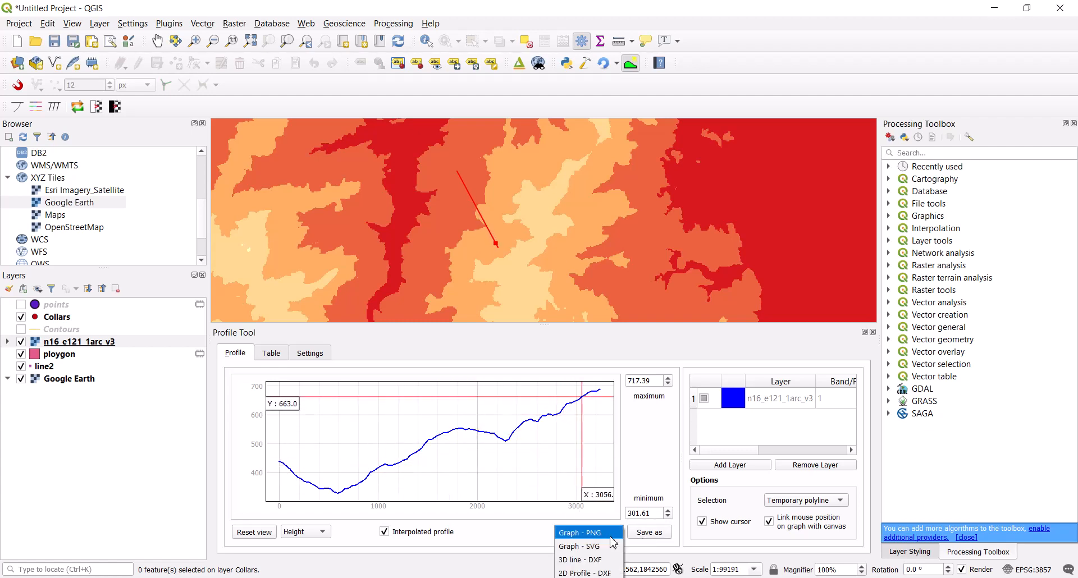
click(507, 497)
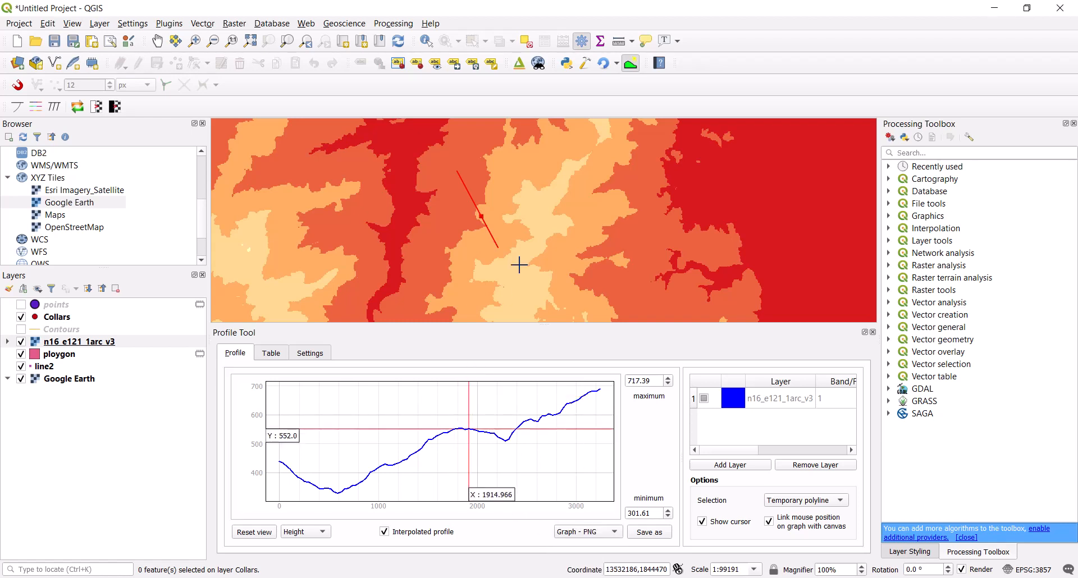
scroll(517, 260, down, 1)
click(870, 334)
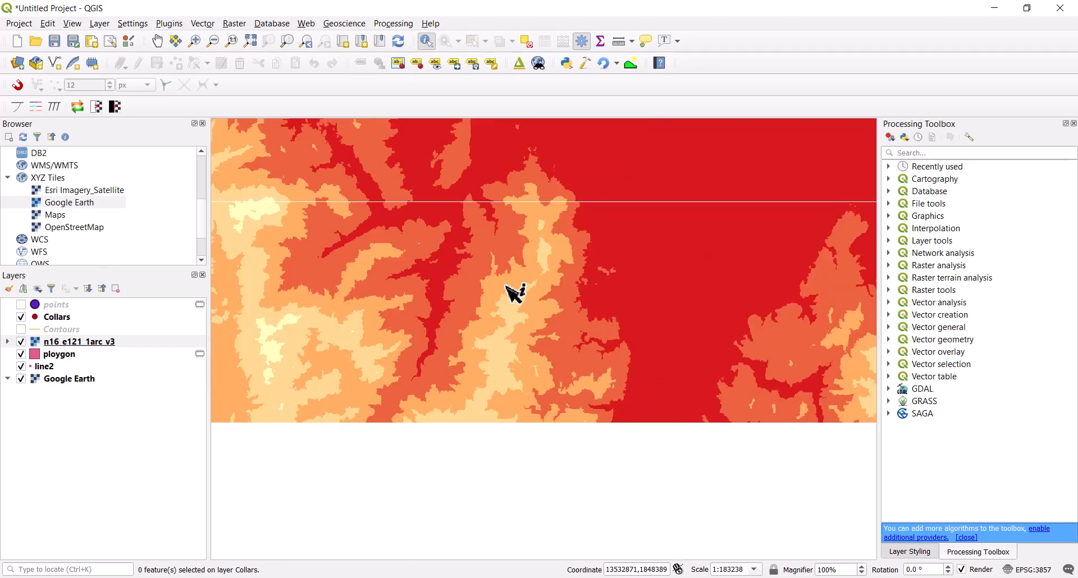
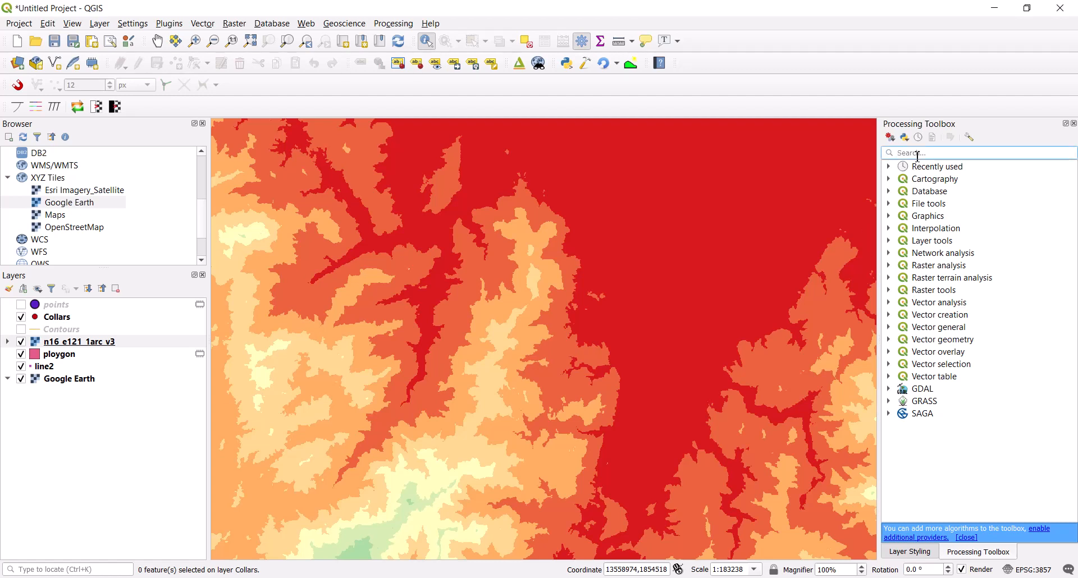
- Search the processing tools for "clip", examine the parameters of Clip raster by mask layer and close it
text(clip)
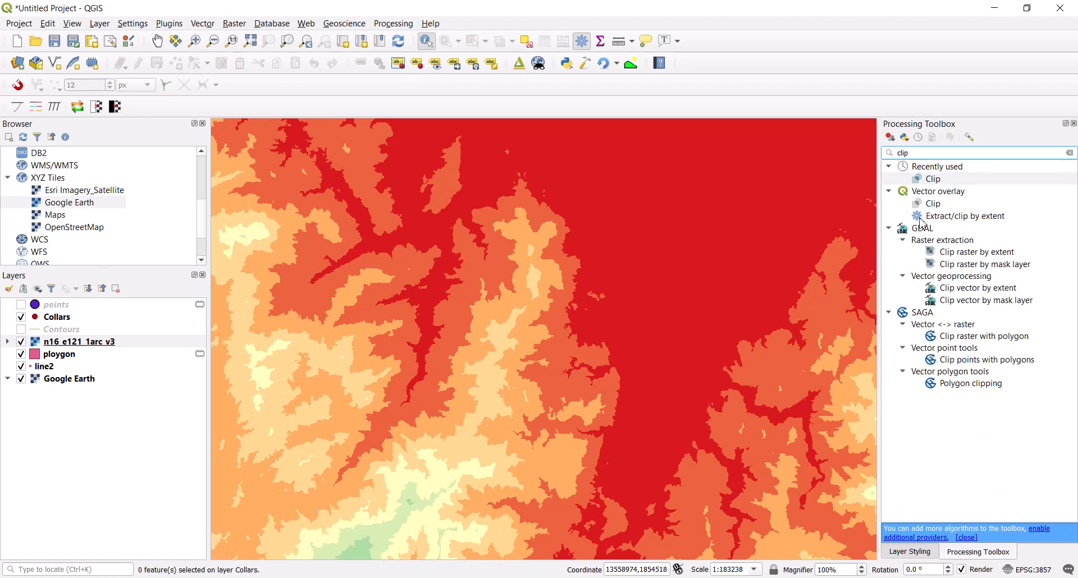
double_click(965, 265)
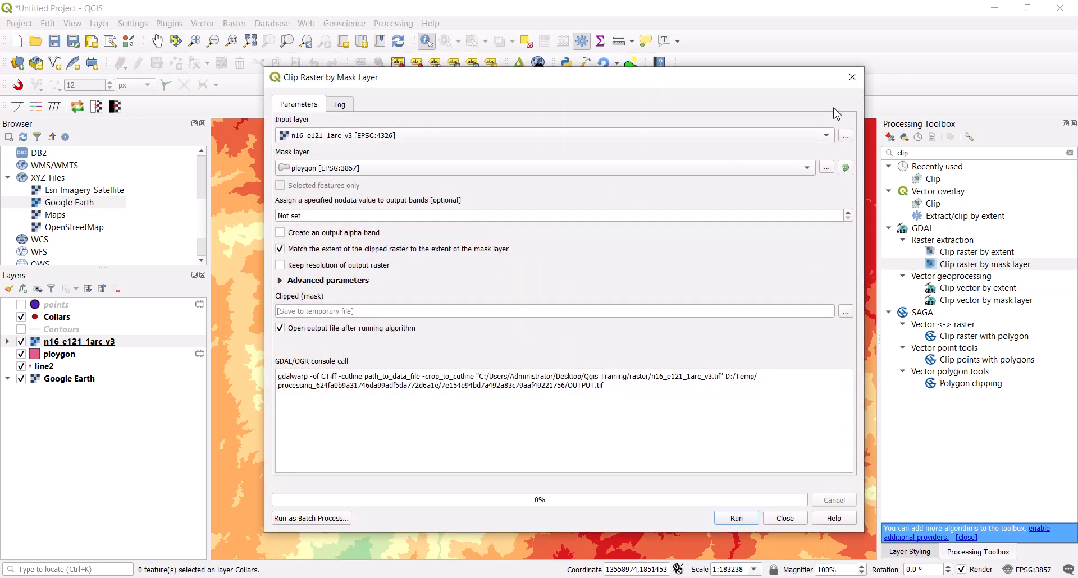
click(852, 76)
- Create a temporary scratch layer named mask with Polygon / CurvePolygon geometry in EPSG:3857
scroll(597, 260, down, 3)
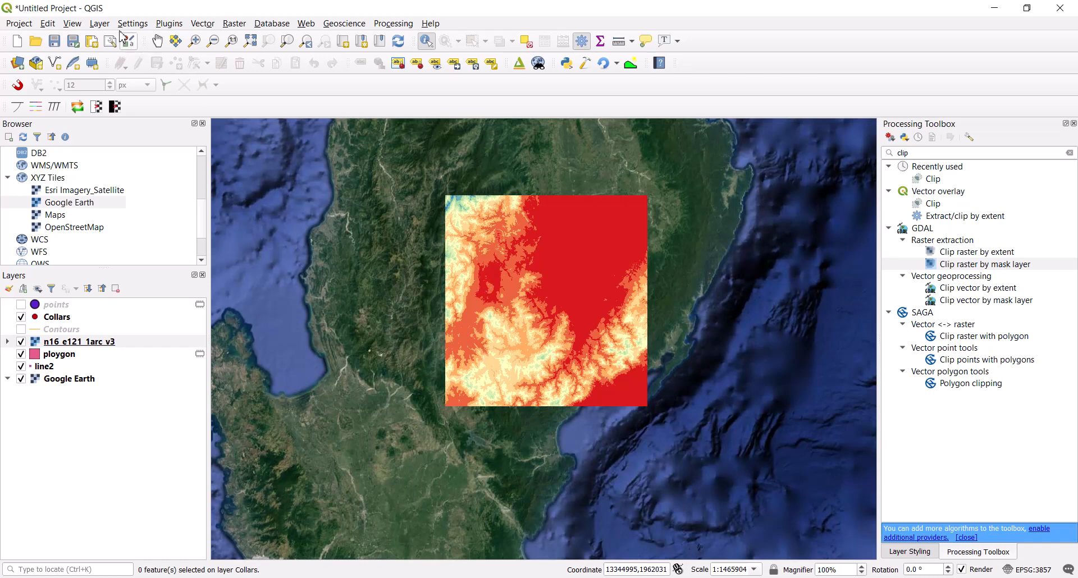
click(100, 23)
mouse_move(114, 56)
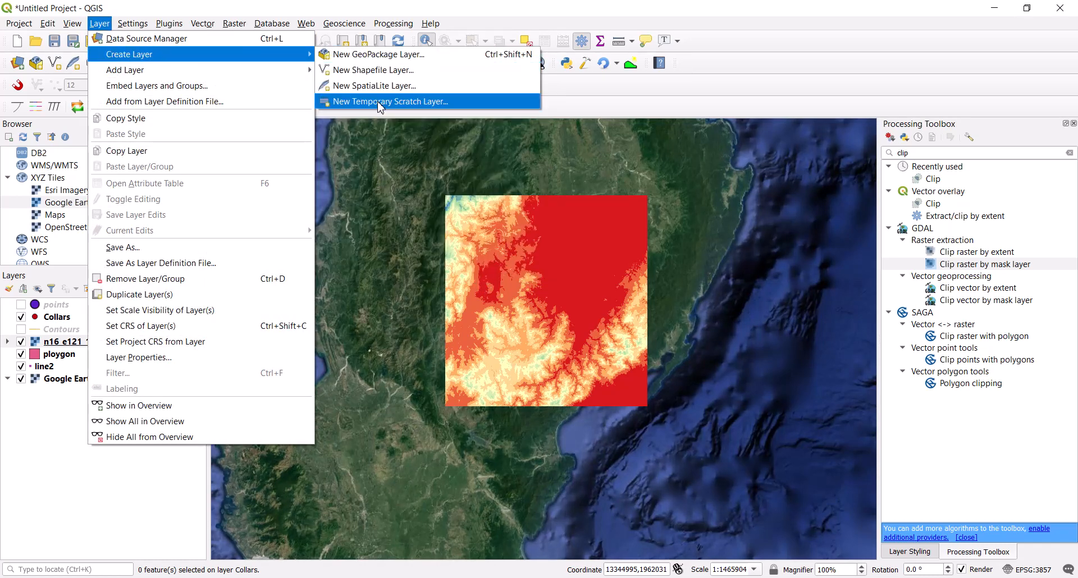
click(380, 104)
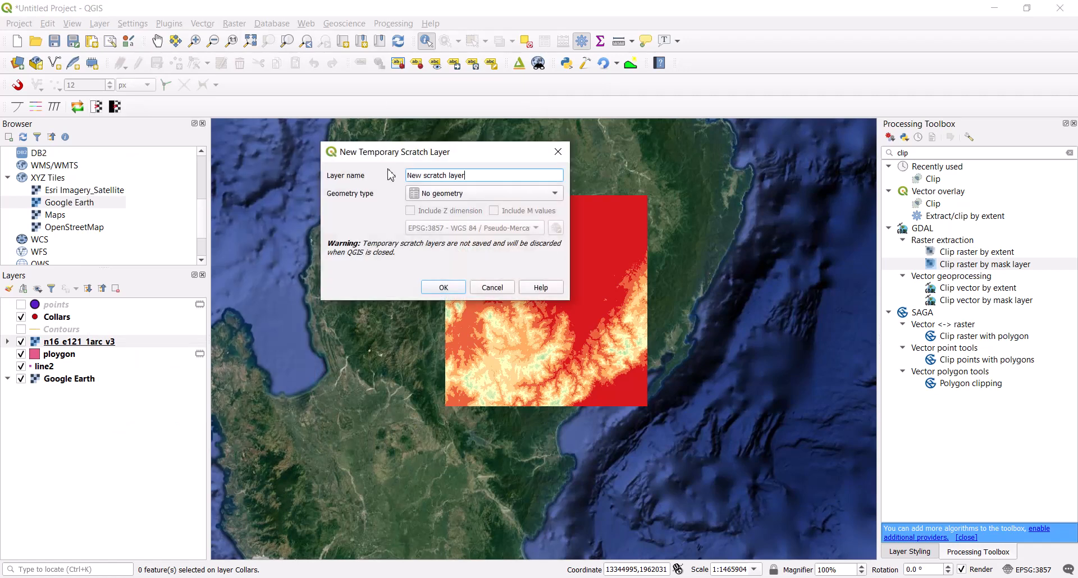
click(415, 193)
click(471, 235)
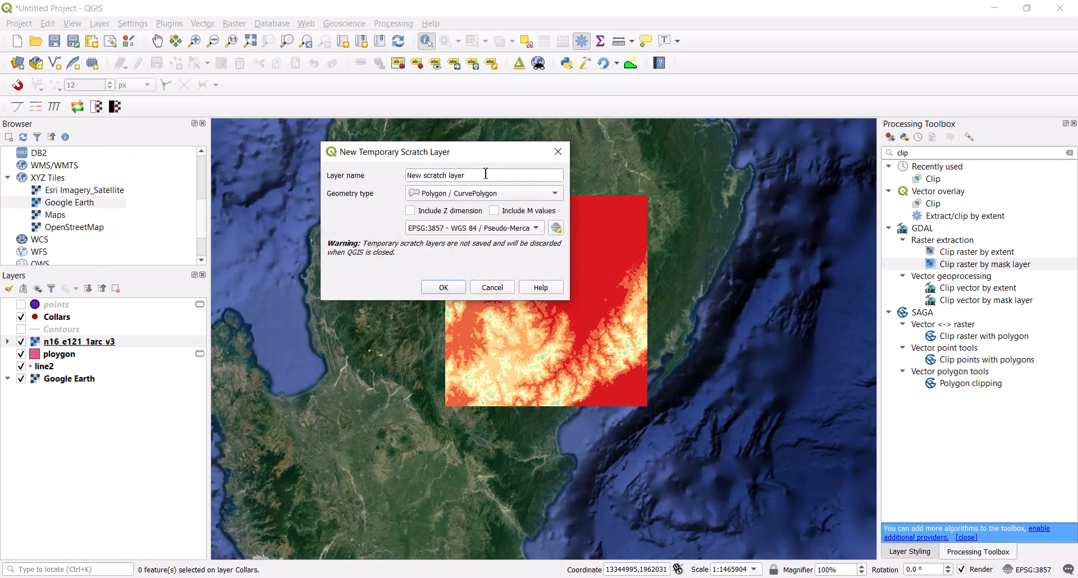
drag(486, 174, 365, 175)
text(ma)
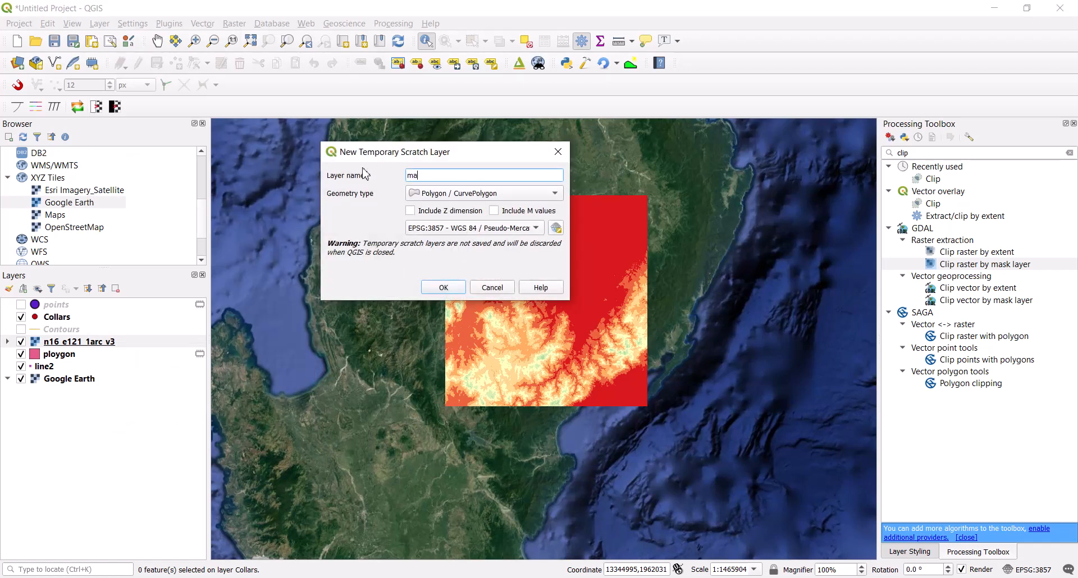
text(sk)
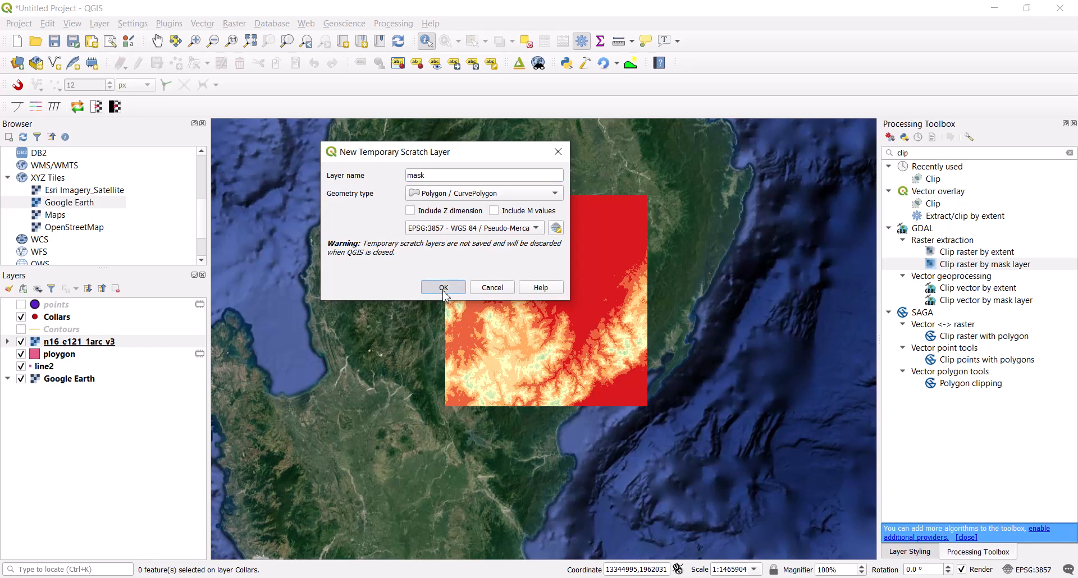
click(444, 288)
- Draw a roughly square four-corner polygon in the mask layer over the west-central part of the elevation raster
scroll(574, 294, up, 1)
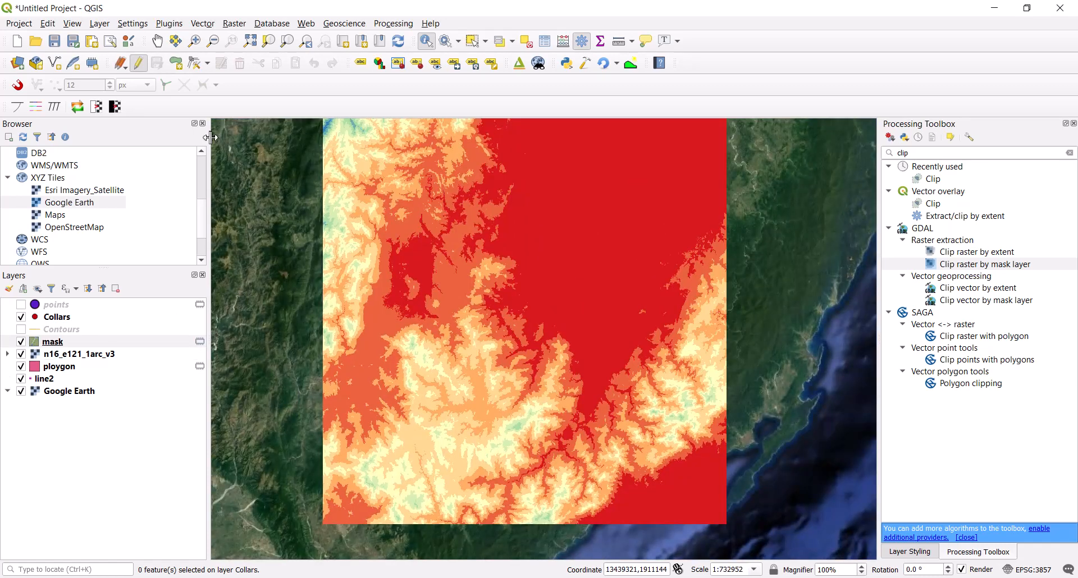
click(176, 63)
click(527, 242)
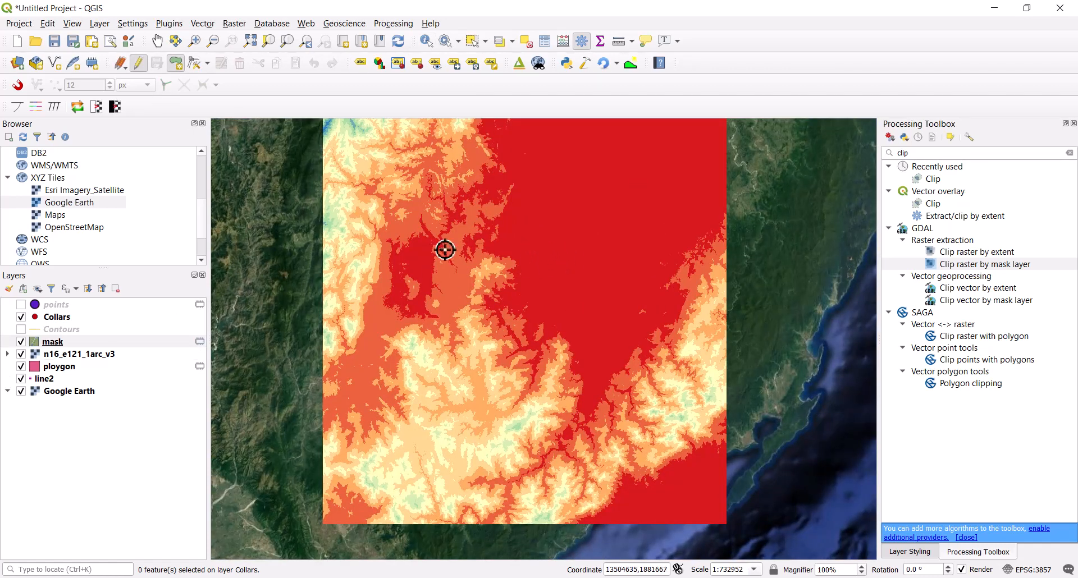
click(373, 243)
click(378, 395)
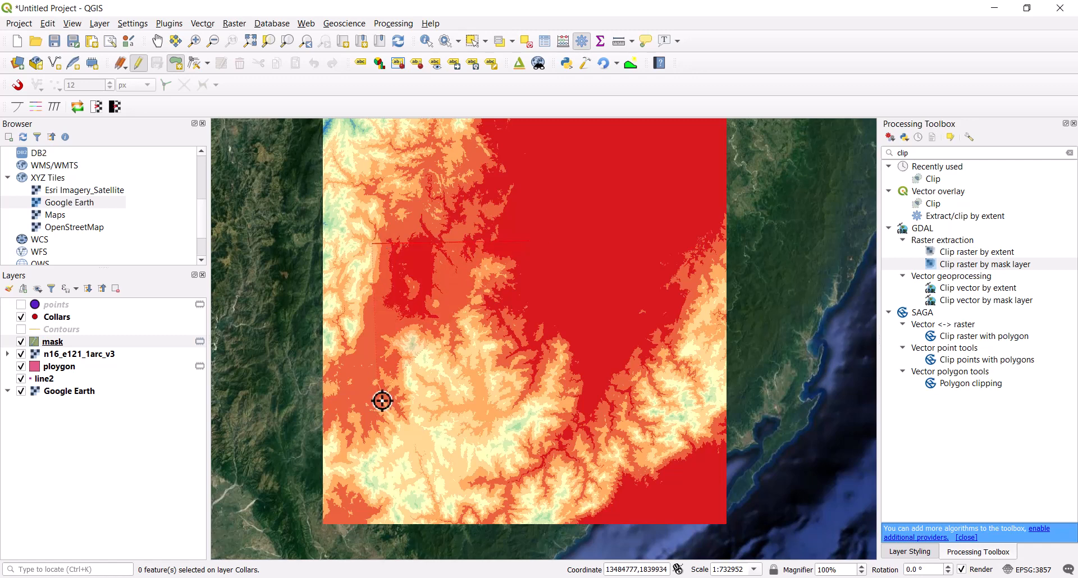
click(523, 393)
right_click(523, 392)
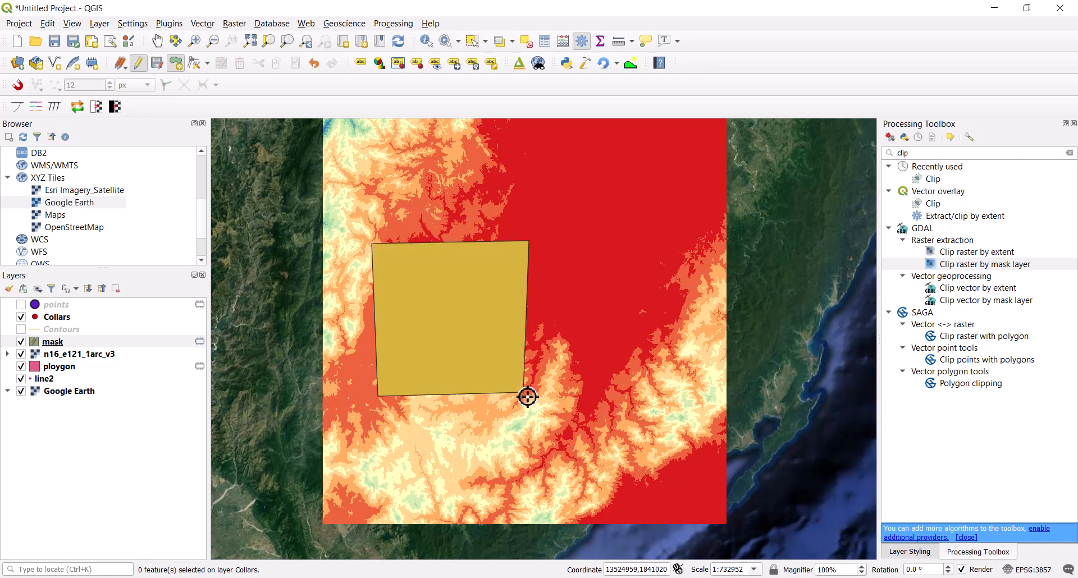
- Clip the n16_e121_1arc_v3 raster with the mask layer to a temporary file and close the tool
double_click(966, 266)
click(336, 157)
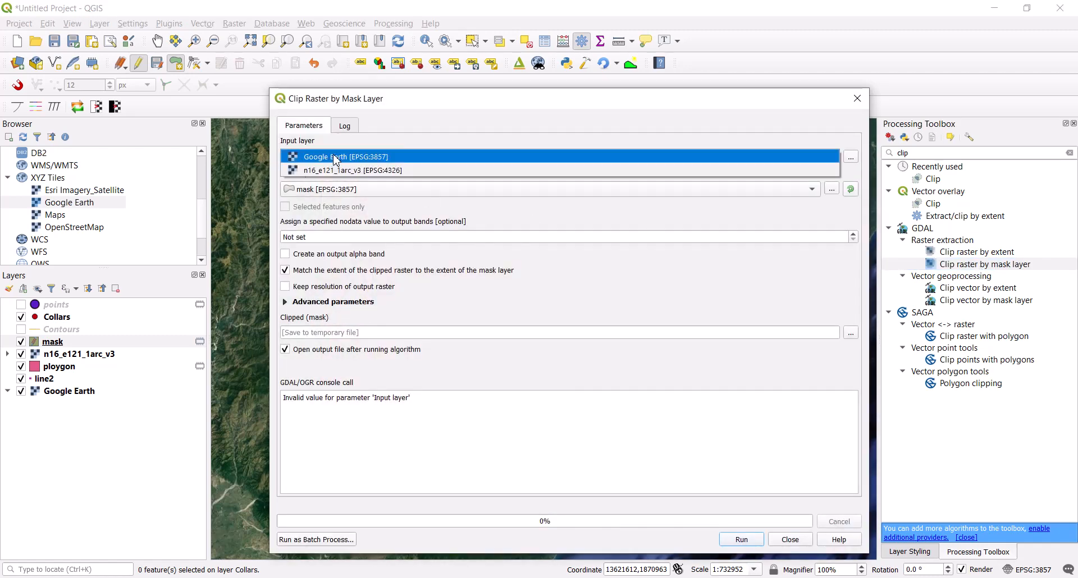
click(334, 171)
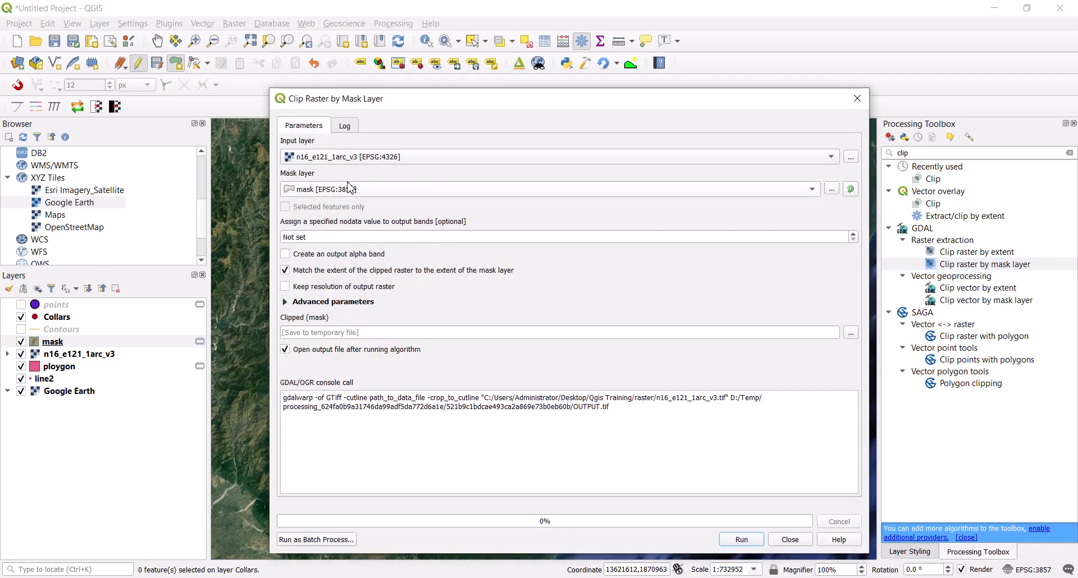
click(742, 540)
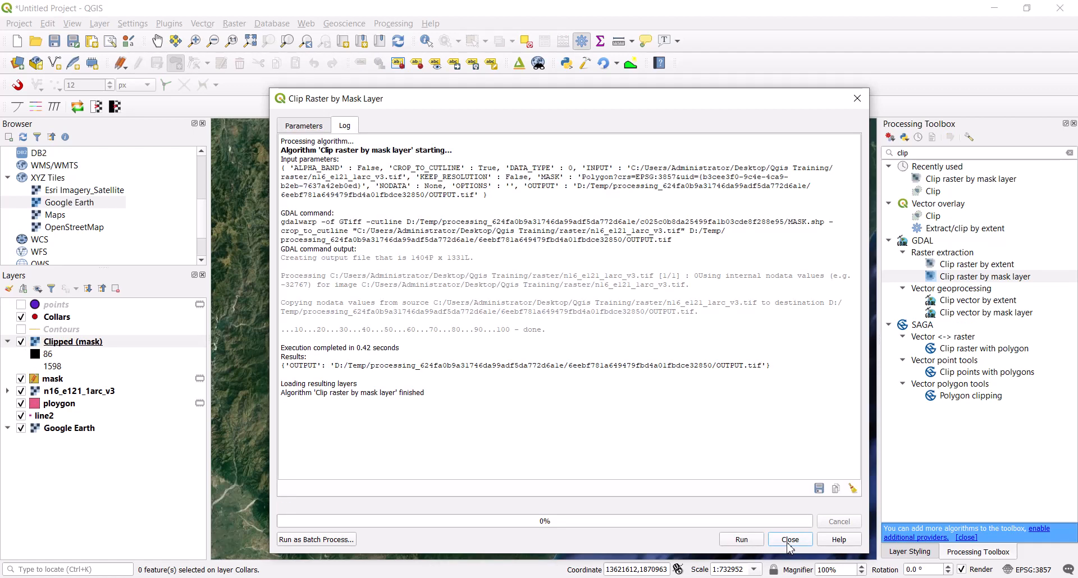
click(788, 542)
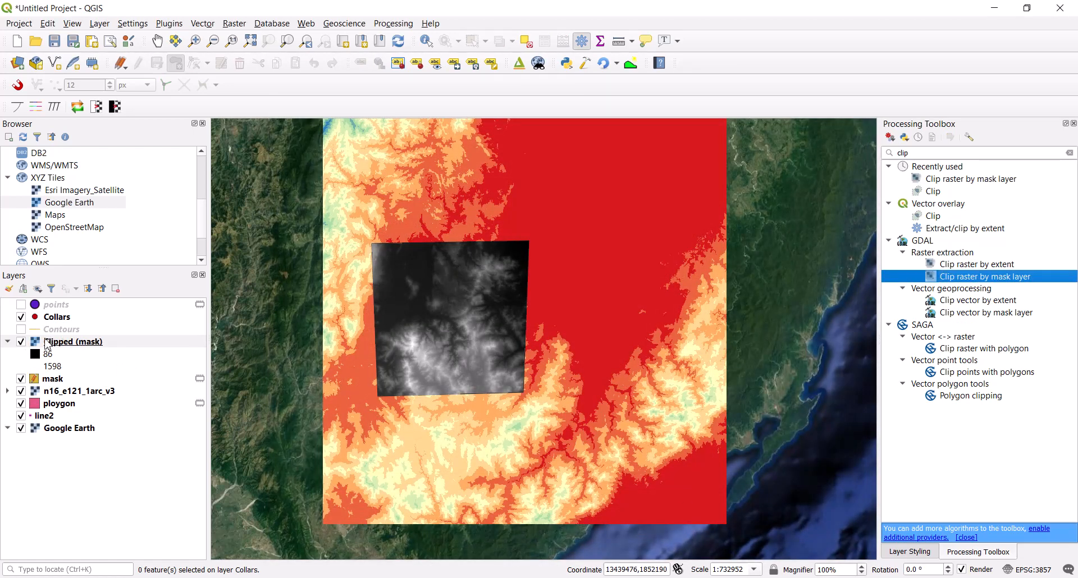
- Hide the n16_e121_1arc_v3 layer and inspect the clipped raster over the satellite imagery
click(20, 391)
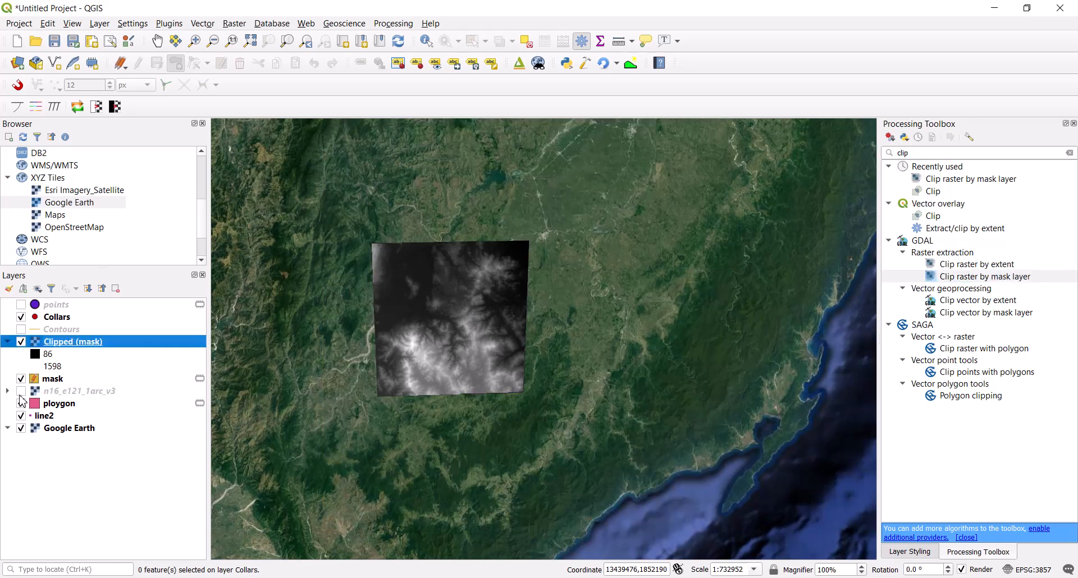
scroll(415, 323, up, 2)
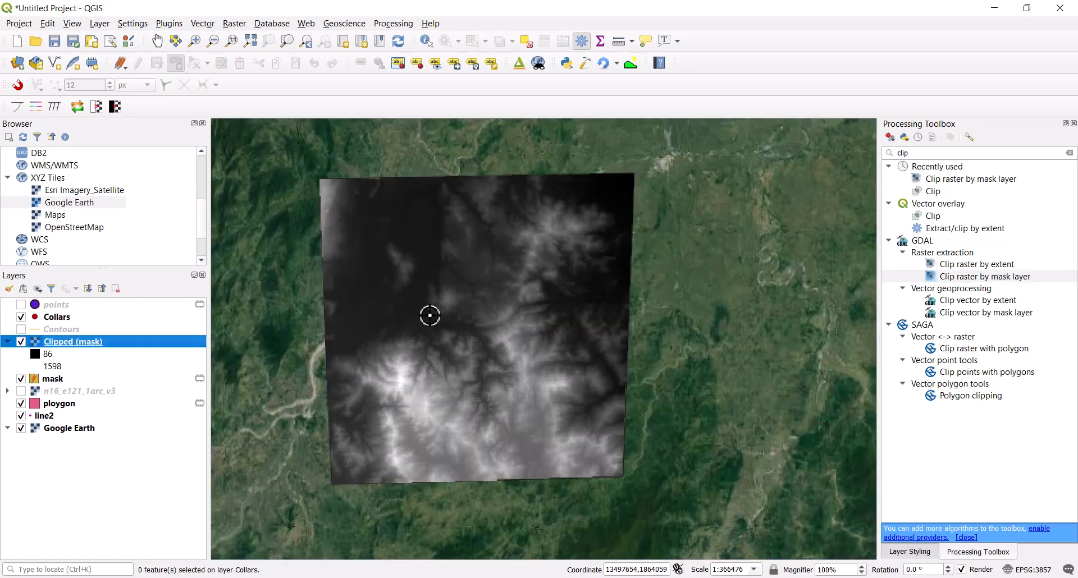
scroll(430, 272, down, 1)
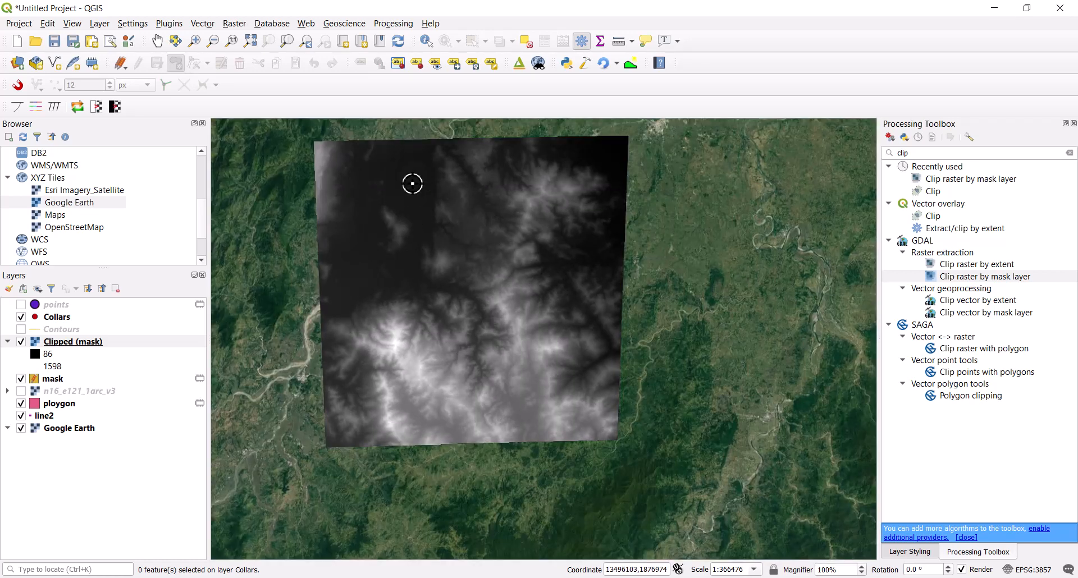
- Examine the available raster extraction commands without running one
click(233, 23)
mouse_move(274, 121)
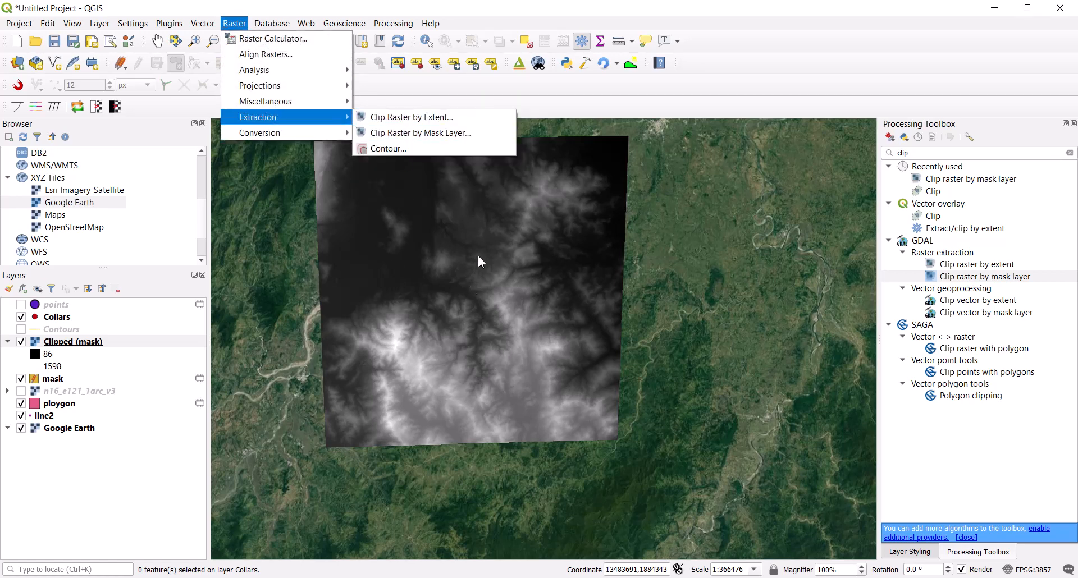
click(497, 310)
- Show the Contours layer and hide the Clipped (mask) raster
drag(426, 223, 454, 258)
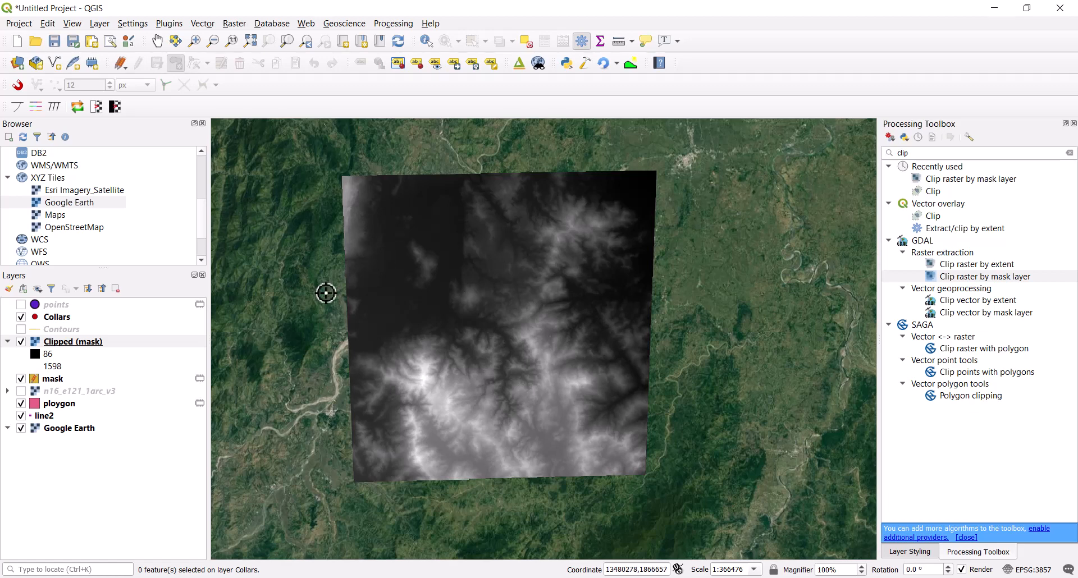
click(21, 329)
click(22, 341)
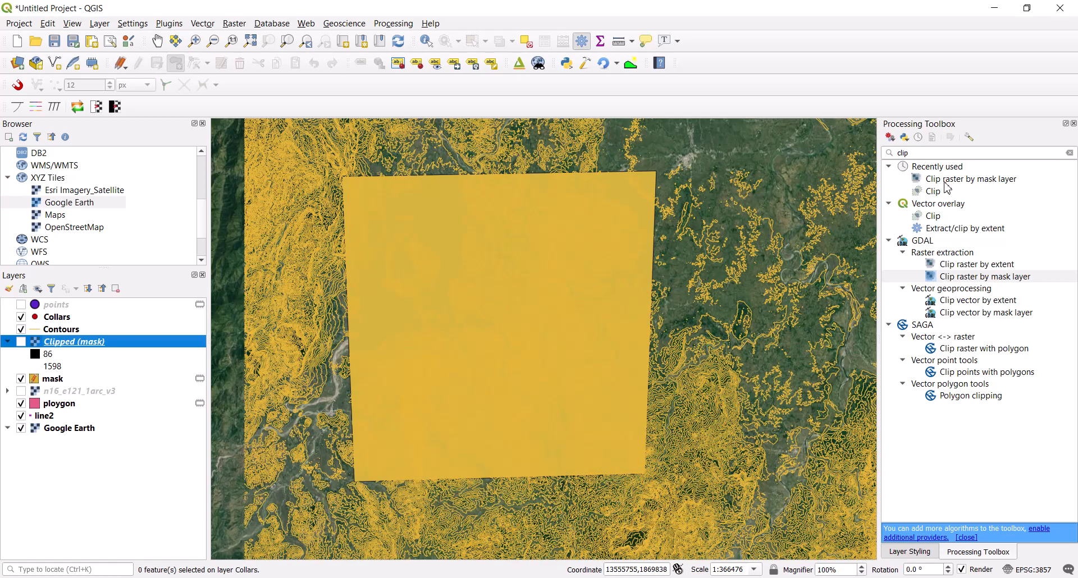
- Clip the Contours layer with the mask layer as overlay into a temporary layer and close the tool
double_click(934, 193)
click(357, 158)
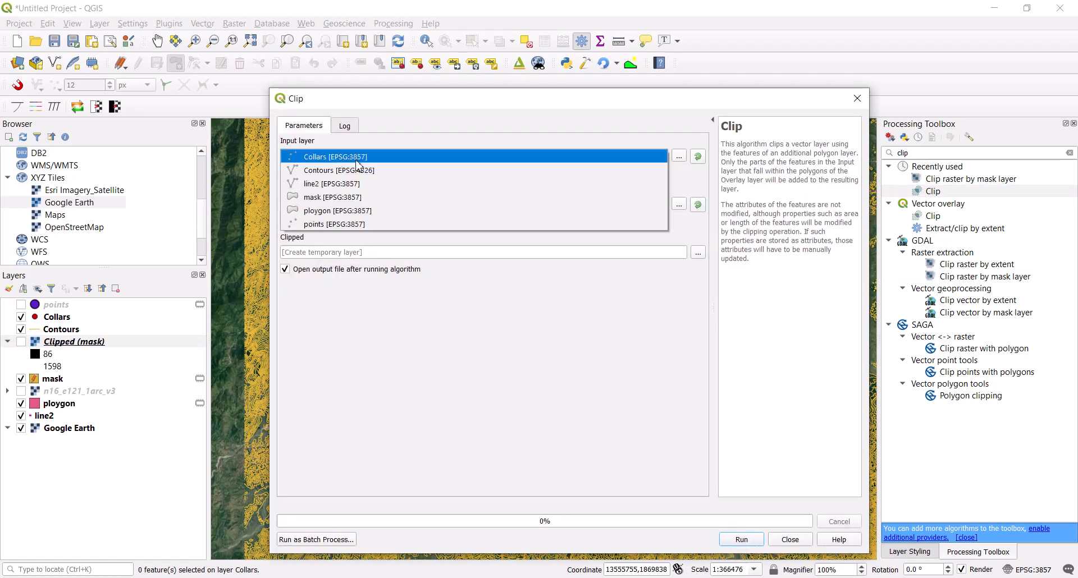
click(361, 170)
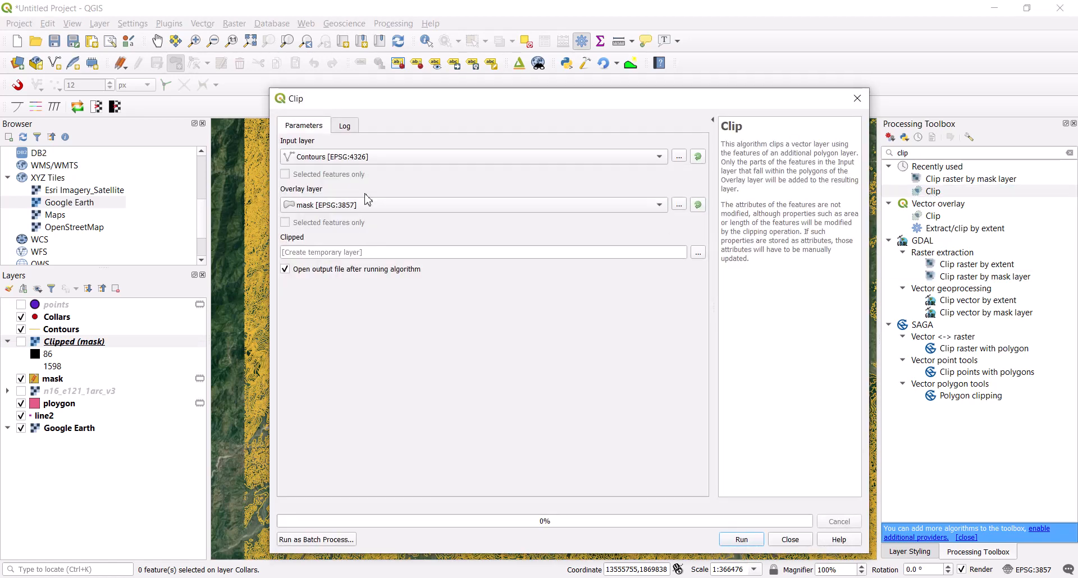
click(345, 206)
click(347, 207)
click(754, 543)
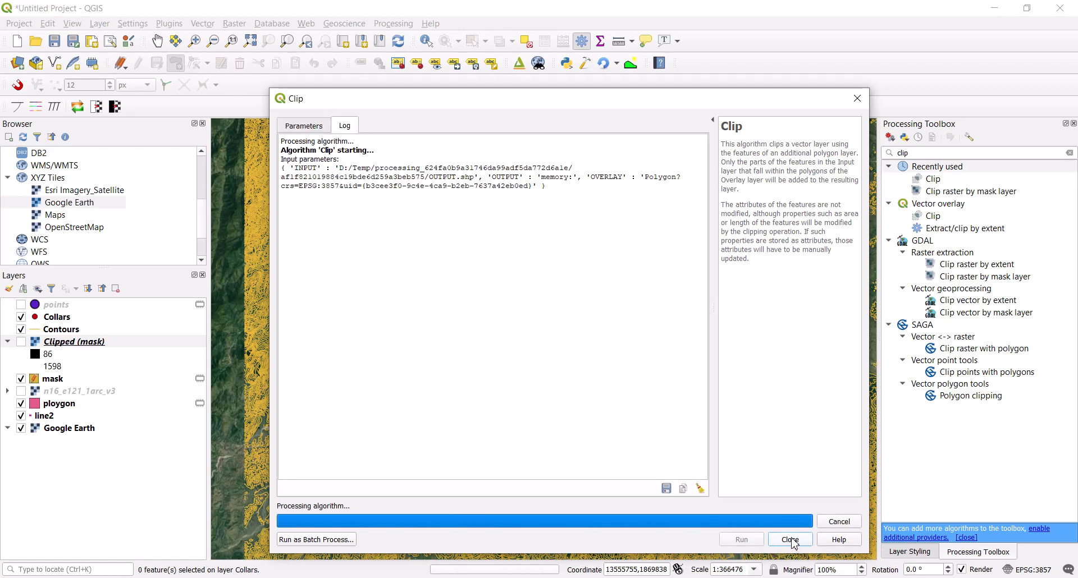
click(792, 540)
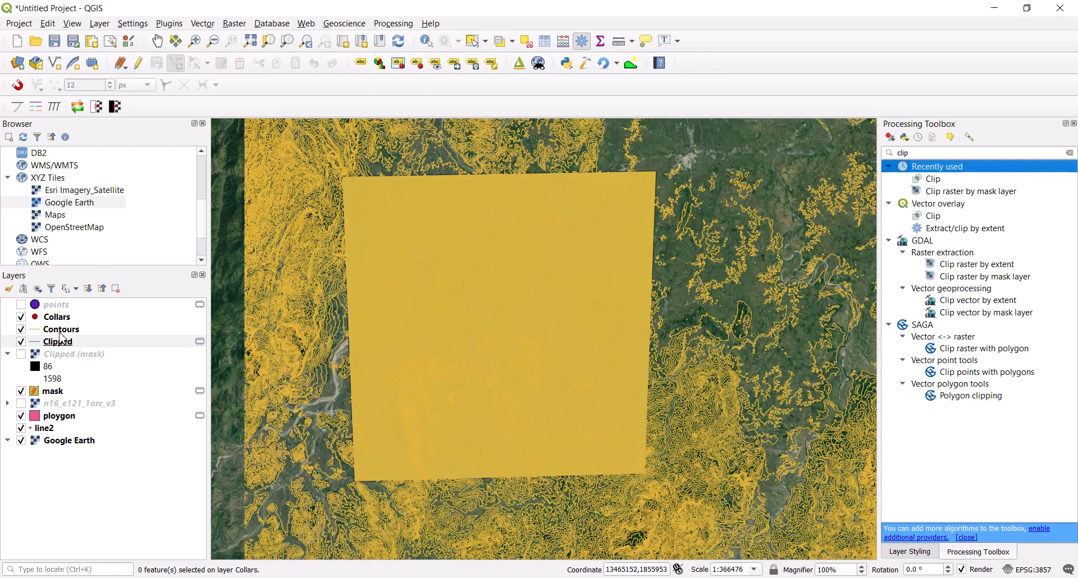
- Hide the mask and Contours layers and recolour the Clipped contour lines black
click(22, 390)
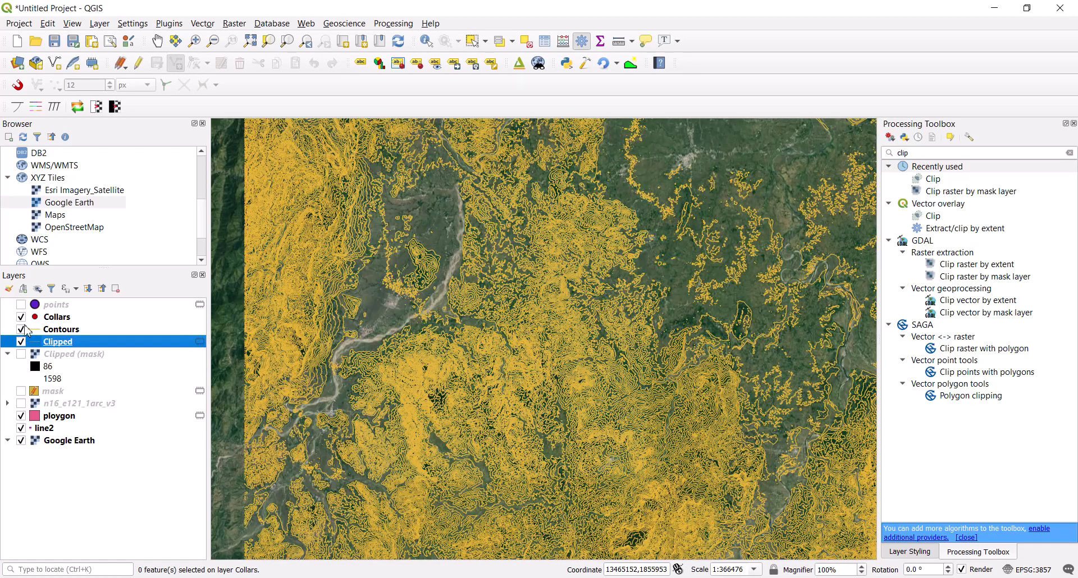
click(21, 330)
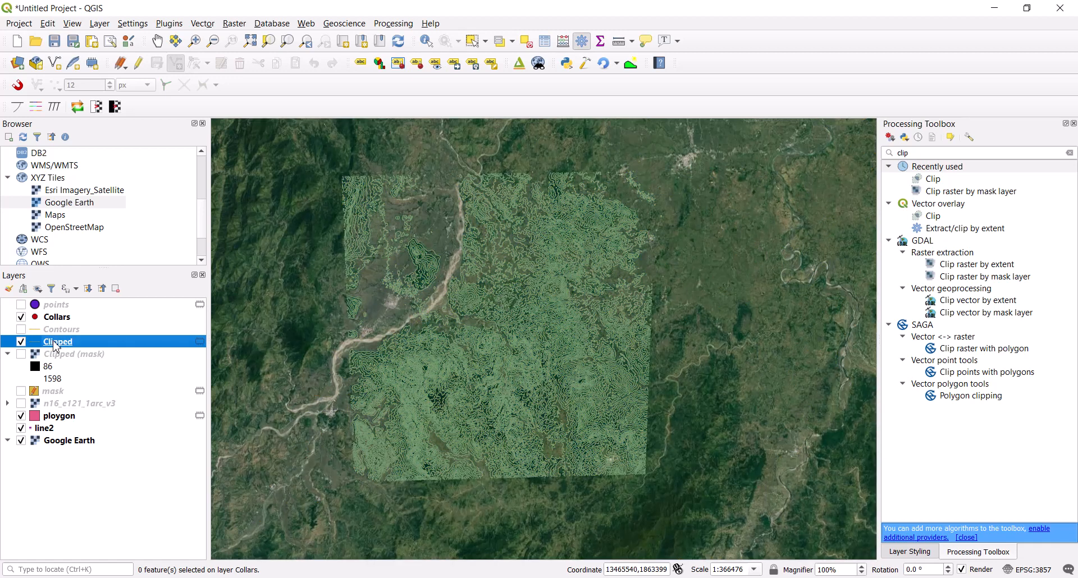
click(908, 553)
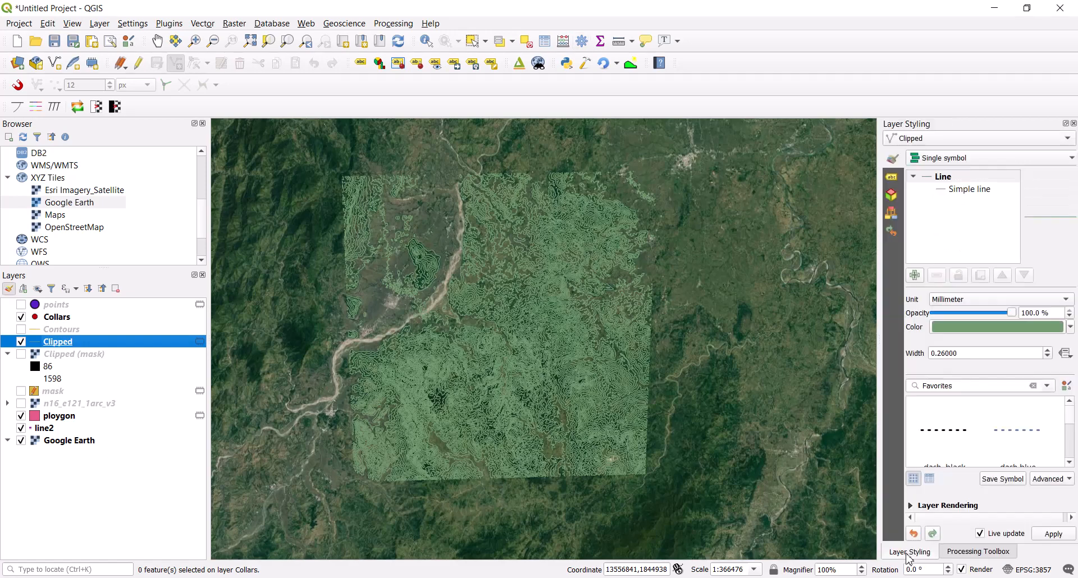
click(946, 330)
drag(950, 320, 978, 300)
drag(975, 410, 915, 421)
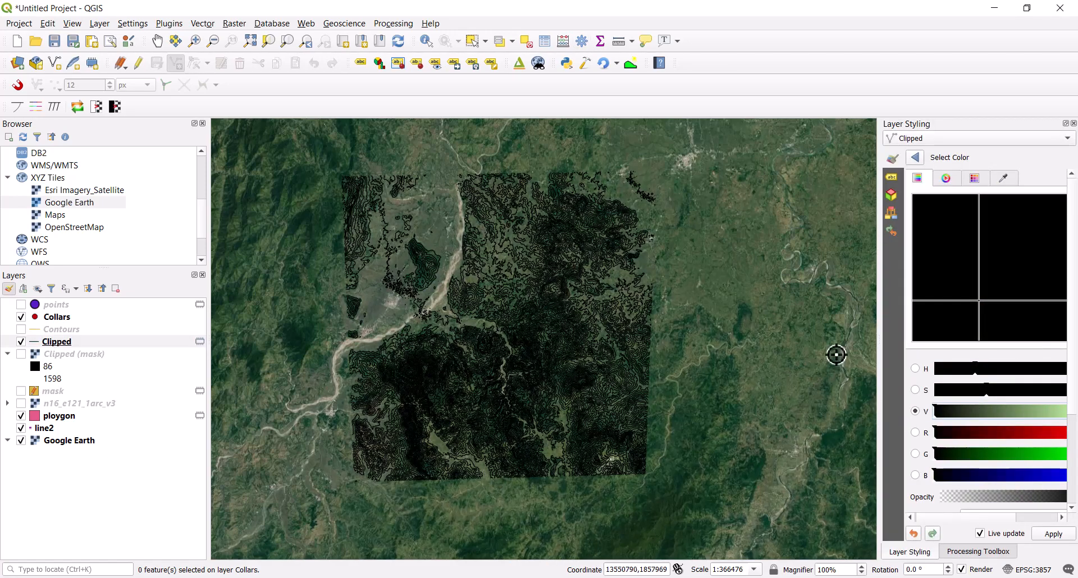
- Hide the Google Earth layer, inspect the clipped contours on the blank background, and leave the colour selection
scroll(534, 361, up, 1)
click(21, 441)
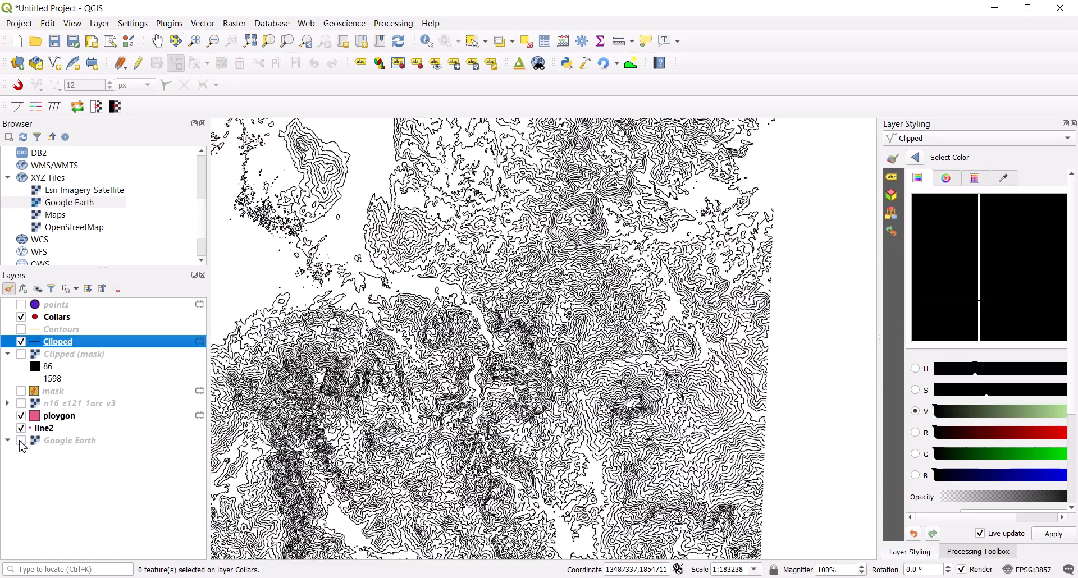
scroll(519, 359, down, 1)
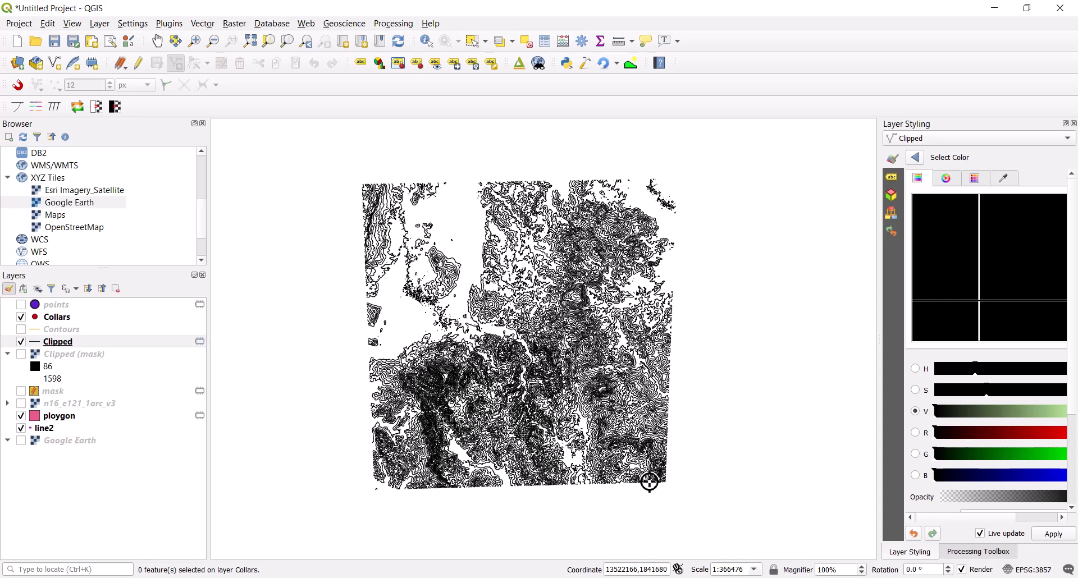
click(916, 158)
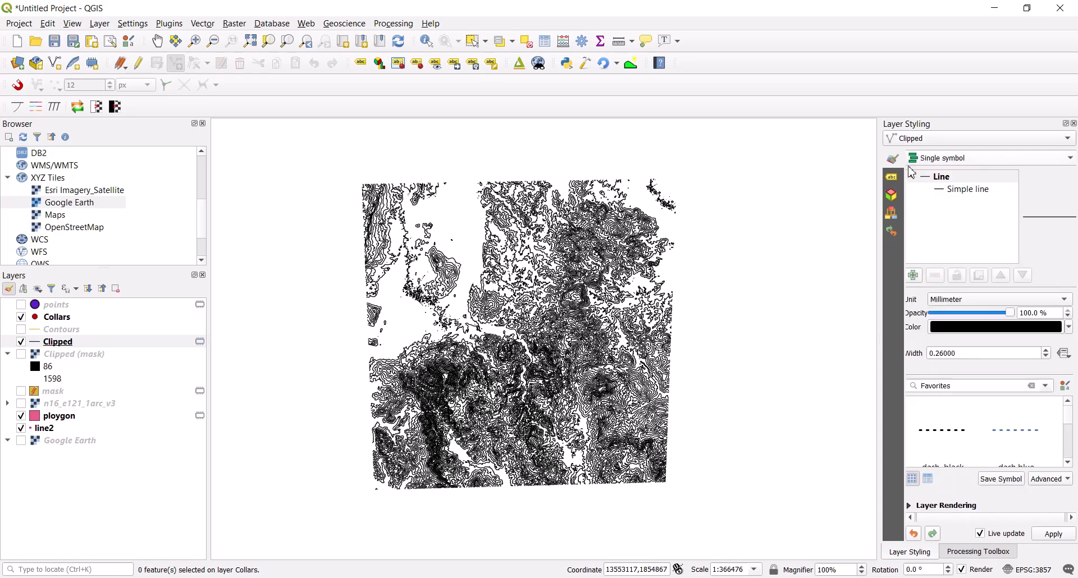
- Bring up the Processing Toolbox, widen it and clear its search filter
click(970, 552)
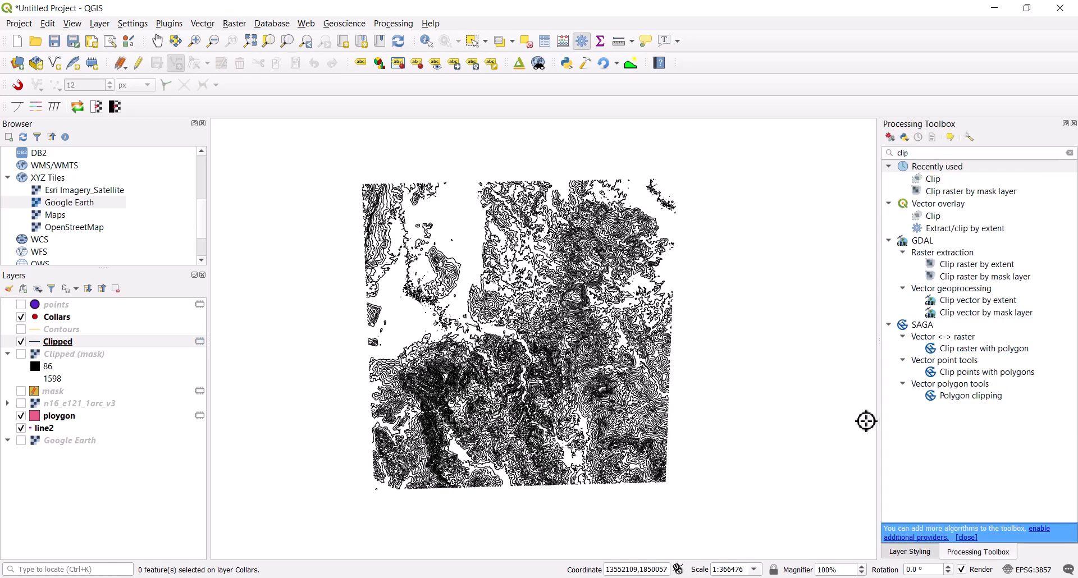
drag(882, 405, 791, 409)
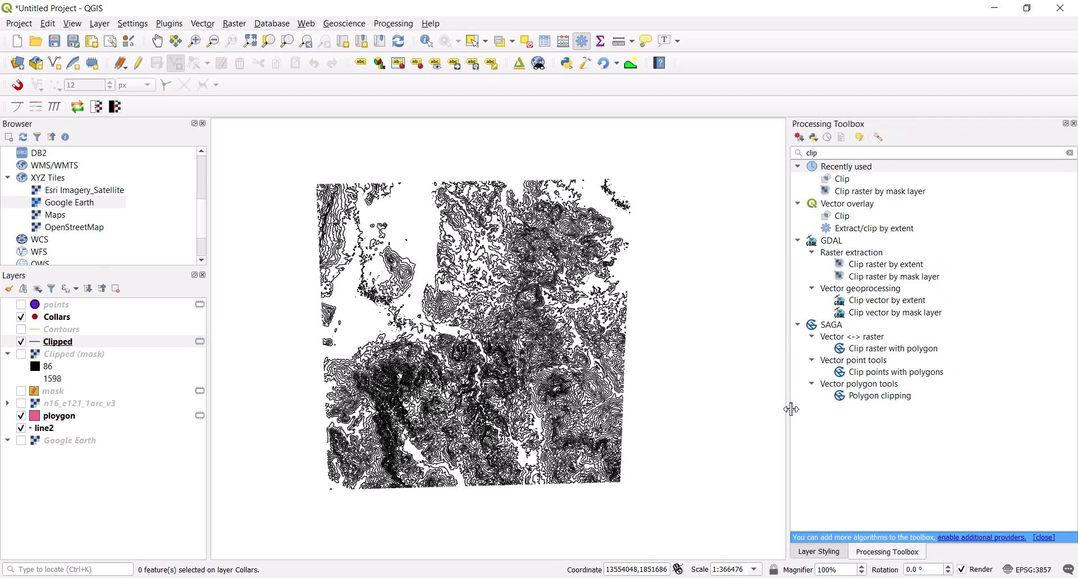
double_click(837, 152)
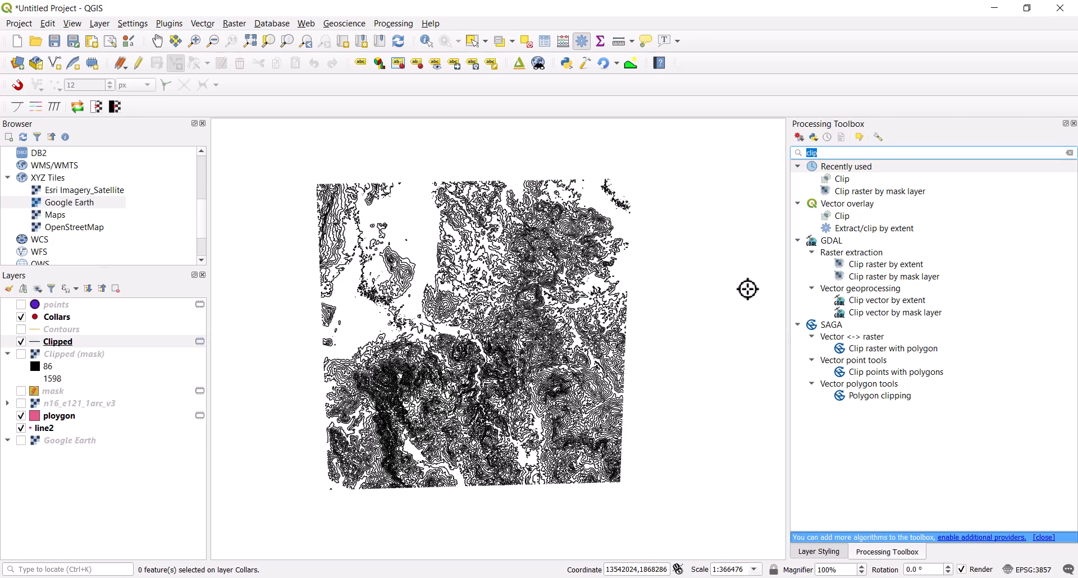
key(BackSpace)
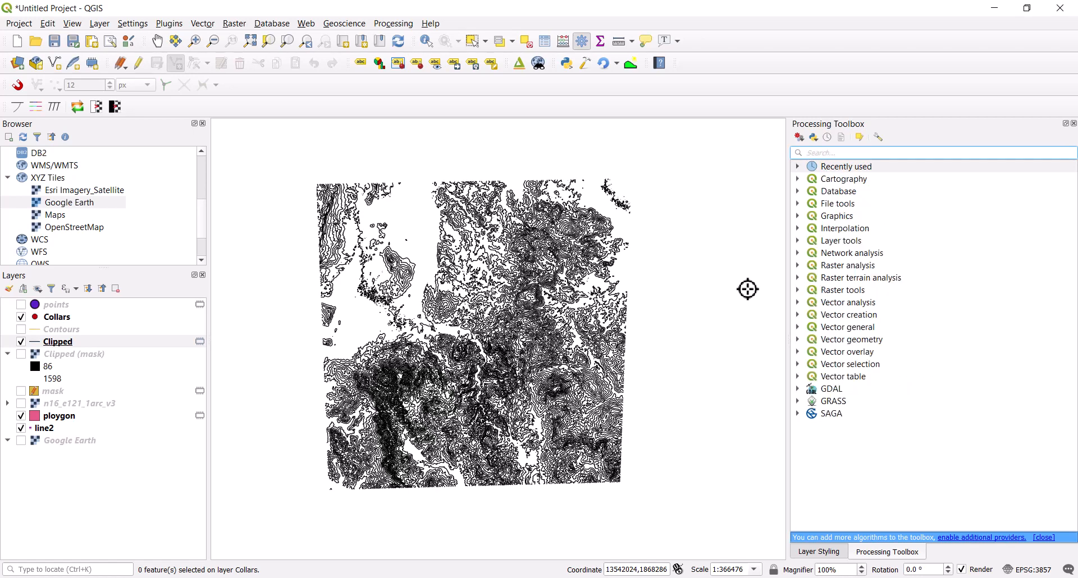
- Hide the Clipped contour layer, show the Clipped (mask) raster and inspect its upper edge
click(21, 342)
click(22, 355)
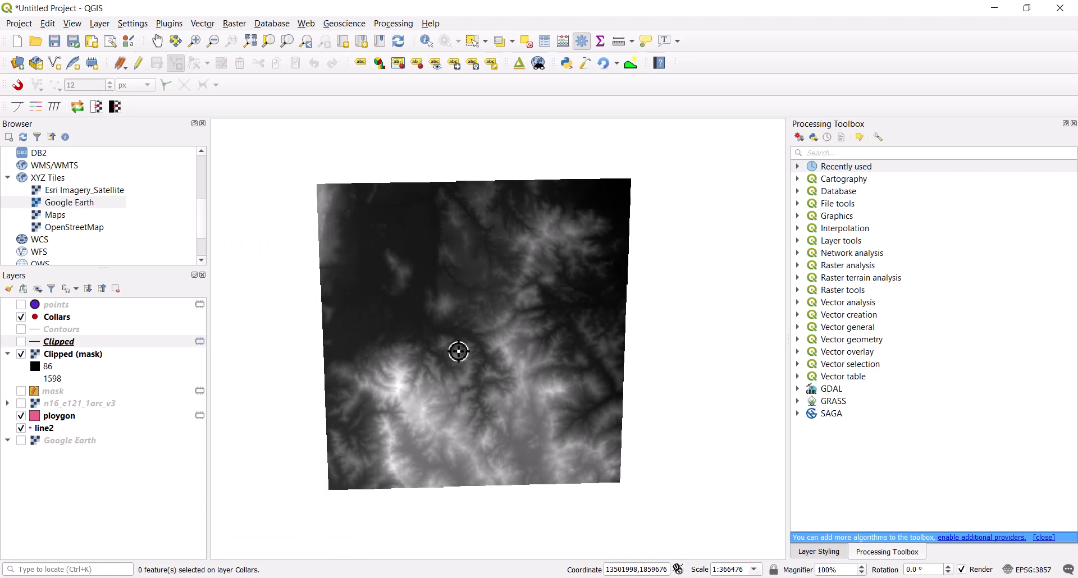
drag(459, 352, 464, 352)
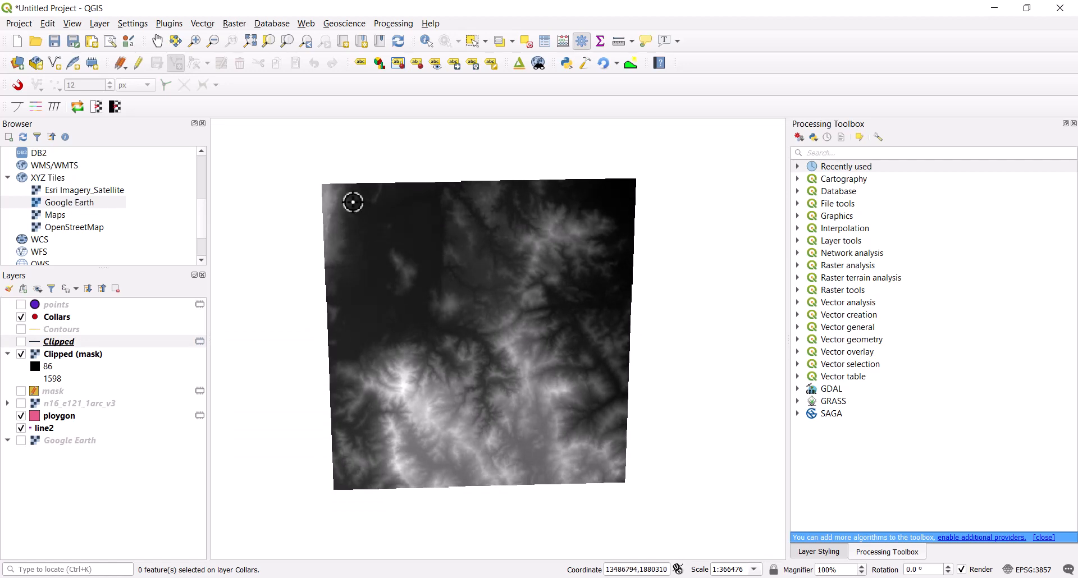
scroll(633, 189, up, 4)
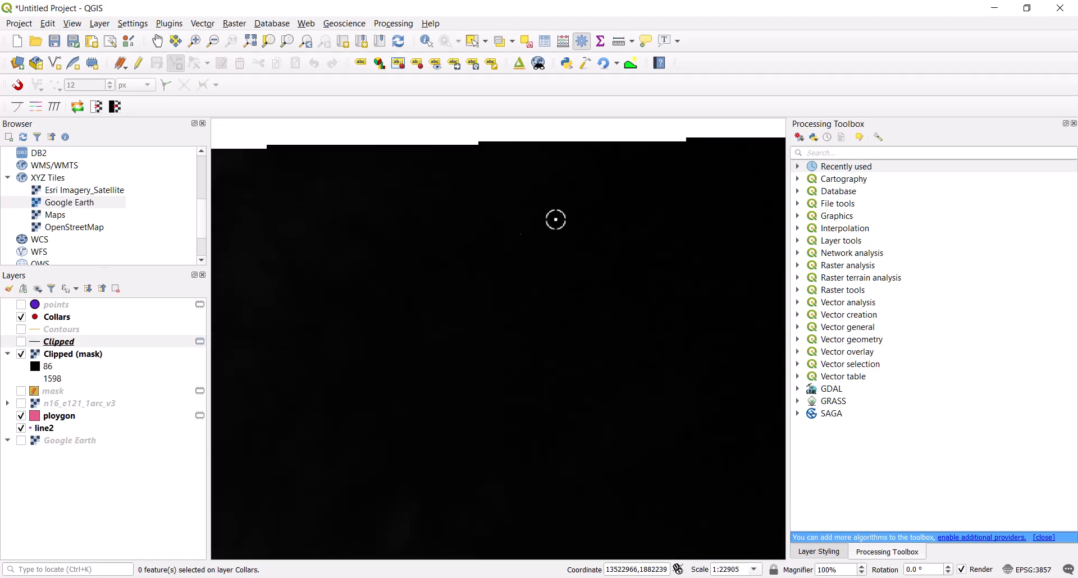
scroll(581, 192, down, 4)
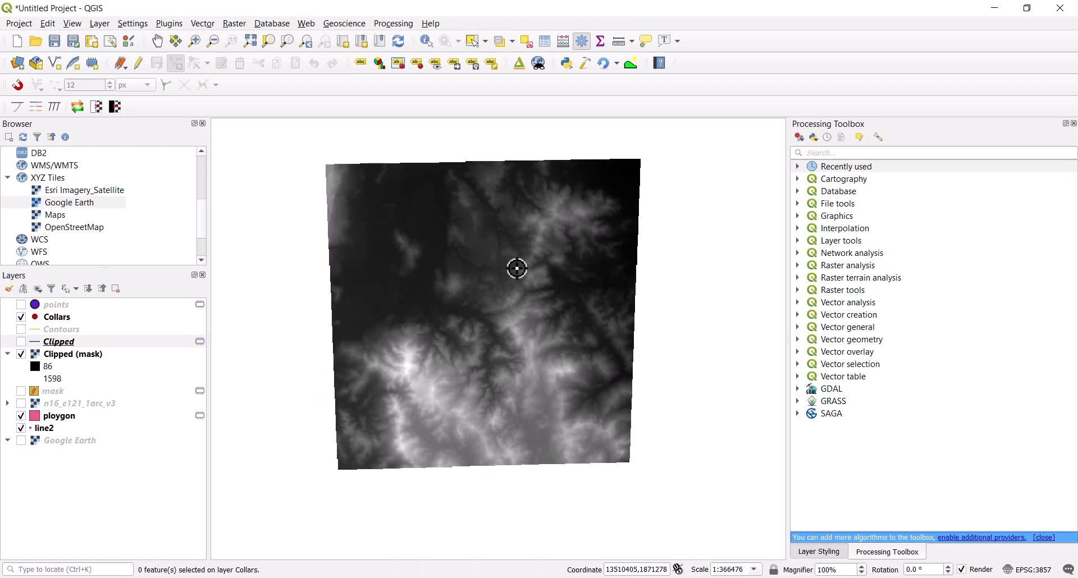
drag(517, 268, 523, 286)
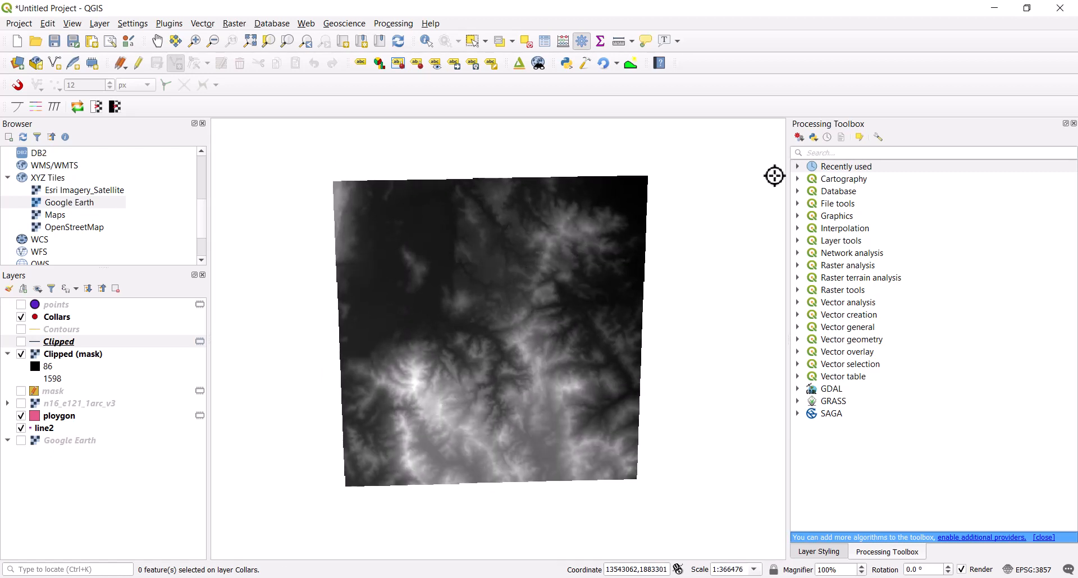
- Search the processing algorithms for "point" and browse the list for a raster-to-points conversion tool
click(813, 154)
text(point)
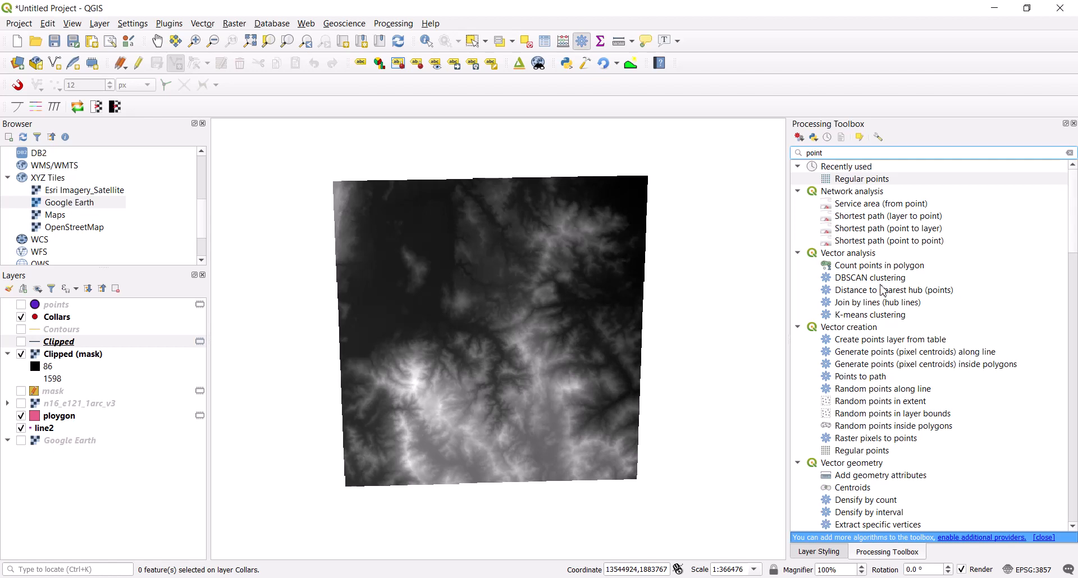
scroll(883, 290, down, 3)
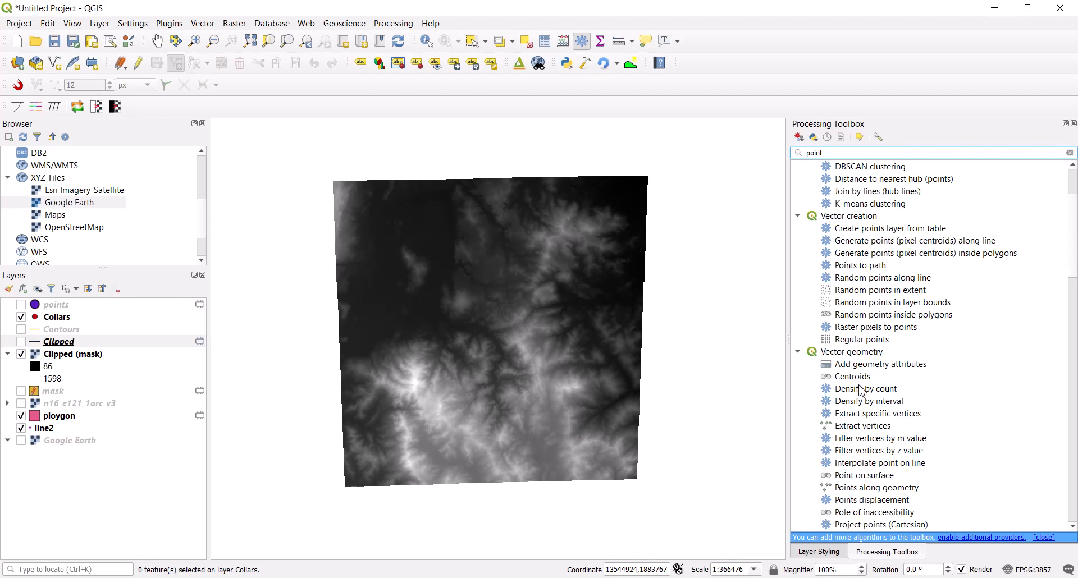
scroll(861, 393, down, 2)
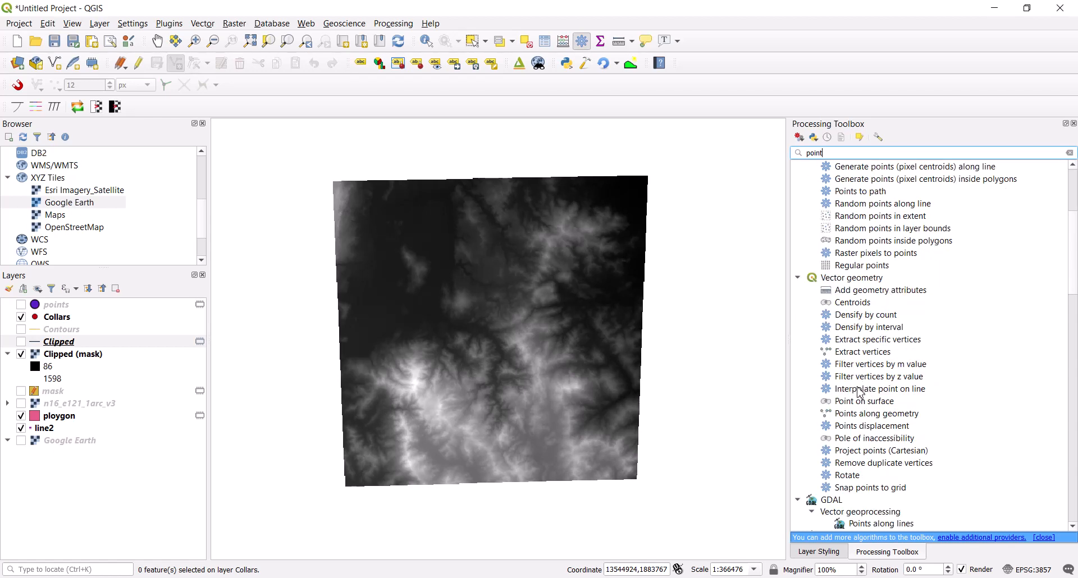
scroll(867, 420, down, 2)
scroll(867, 420, down, 3)
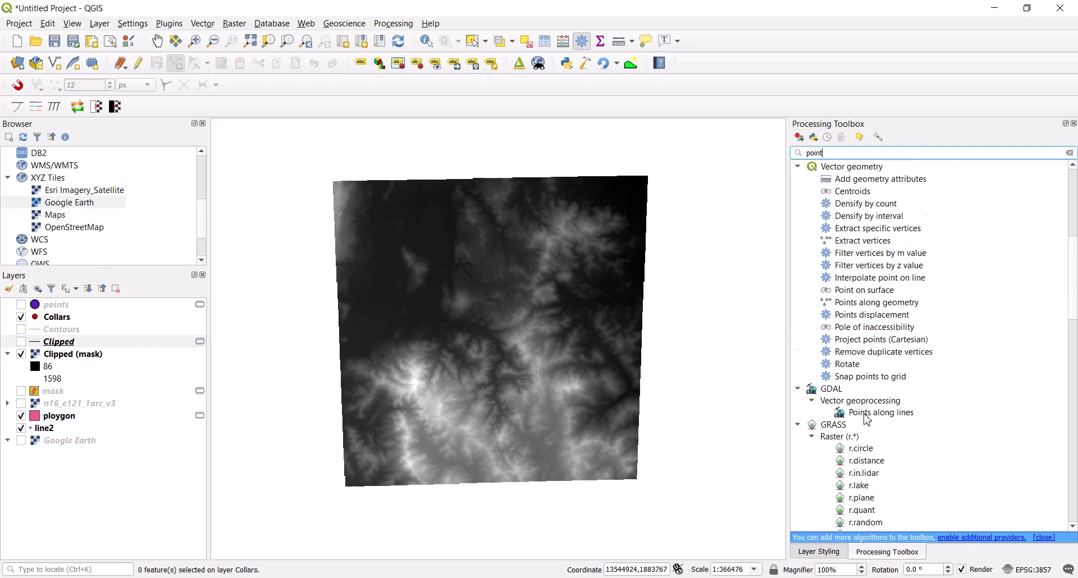
scroll(868, 420, up, 3)
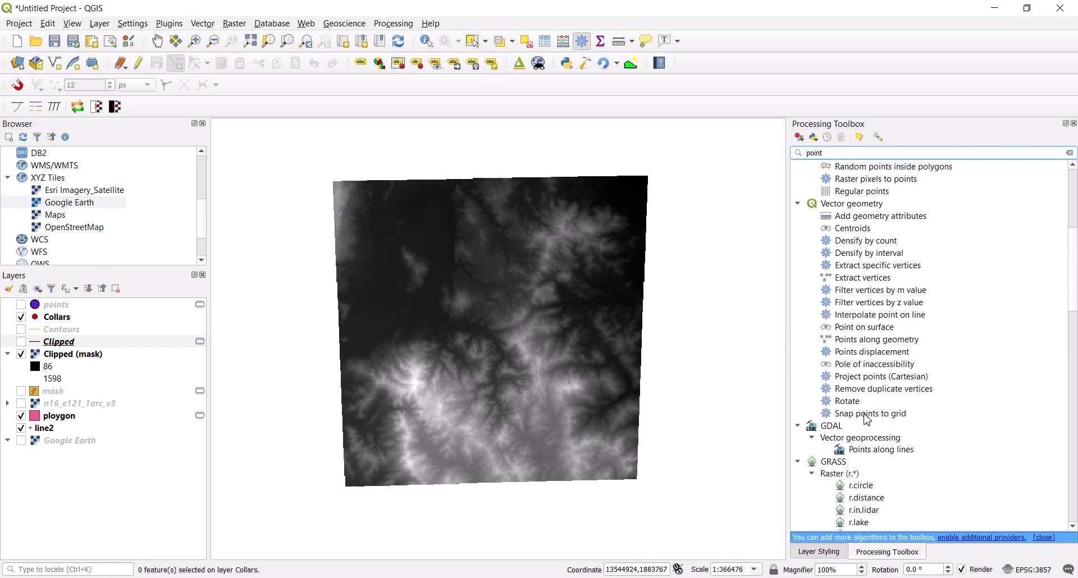
scroll(869, 371, up, 7)
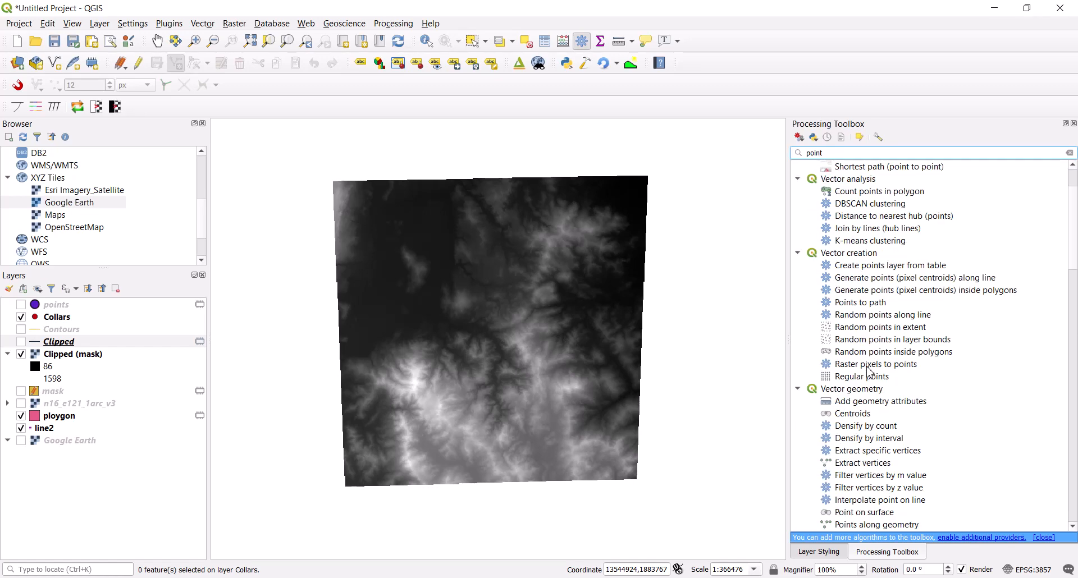
- Search the processing algorithms for "pixe" and select Raster pixels to points
double_click(836, 154)
text(piwz)
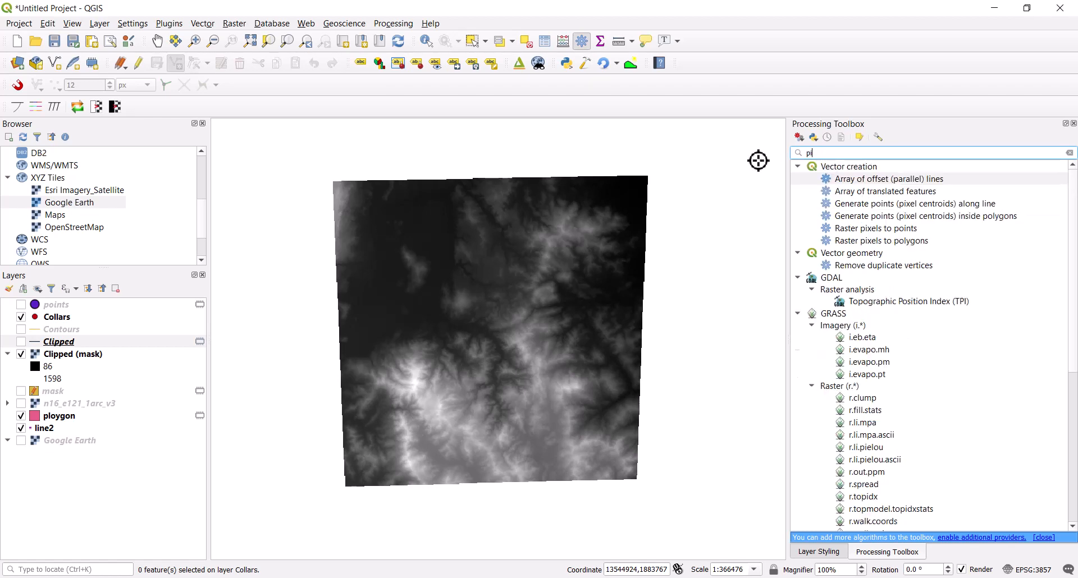
key(BackSpace)
text(xe)
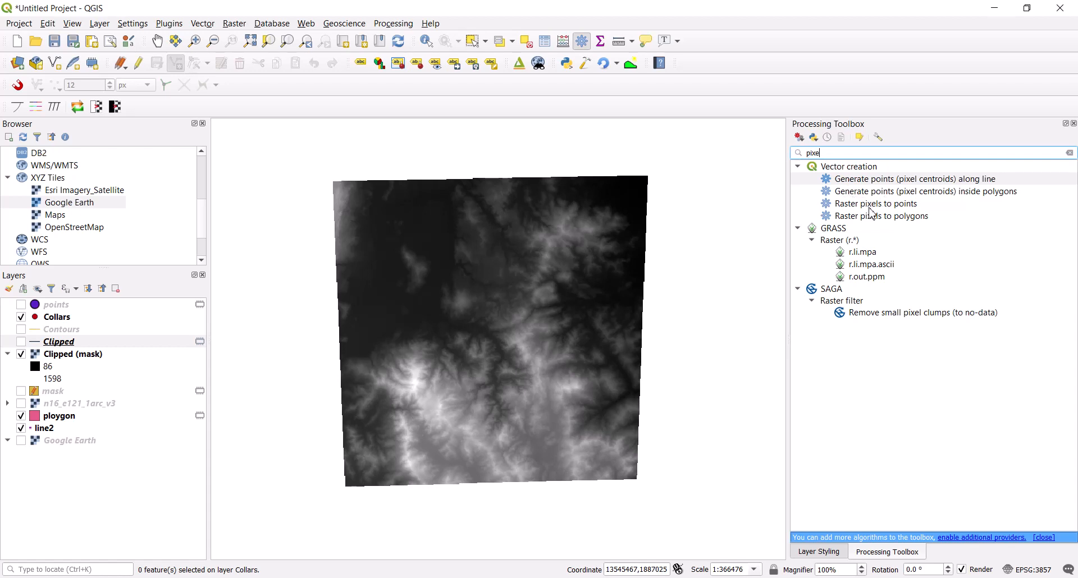
mouse_move(871, 213)
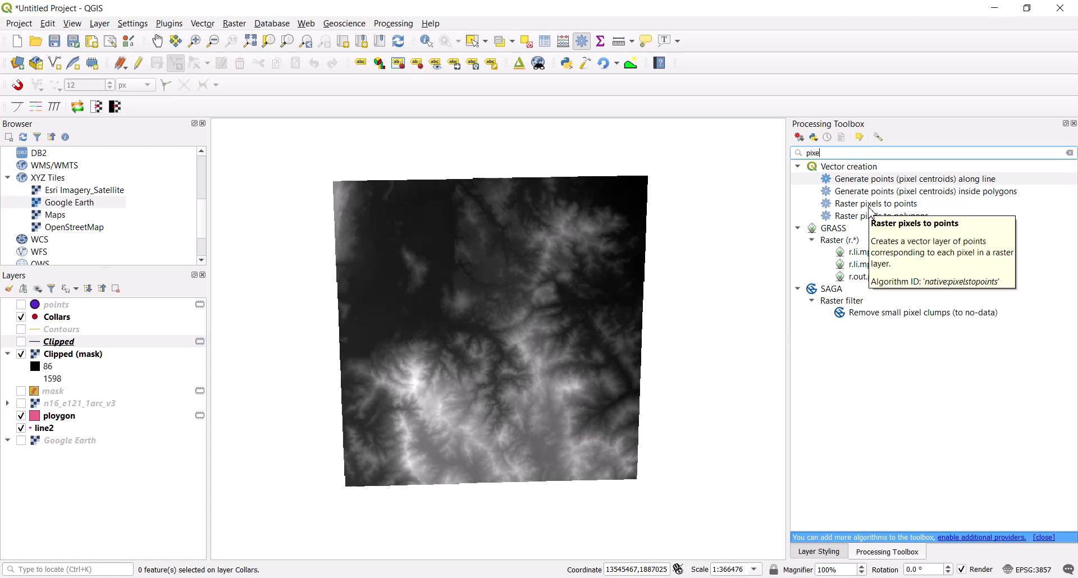
click(881, 206)
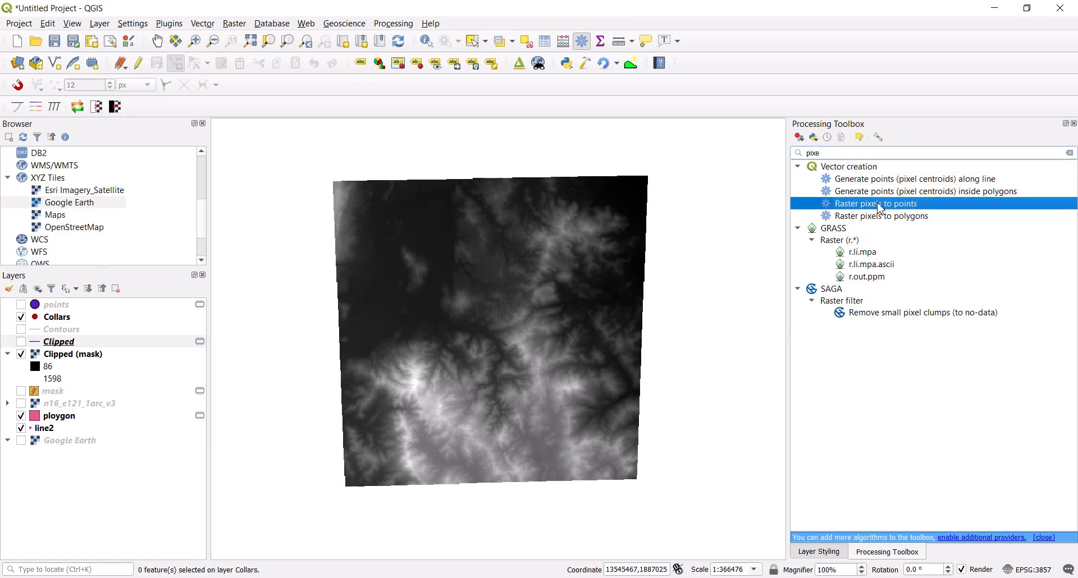
- Convert the Clipped (mask) raster's Band 1 pixels to a temporary point layer with field VALUE and close the tool
double_click(881, 207)
click(376, 158)
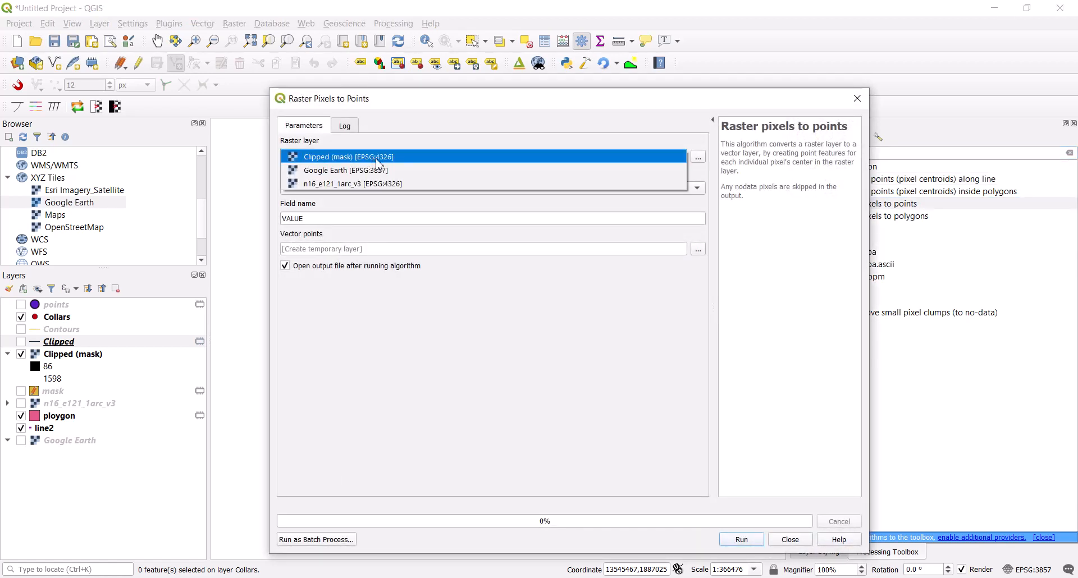
click(387, 160)
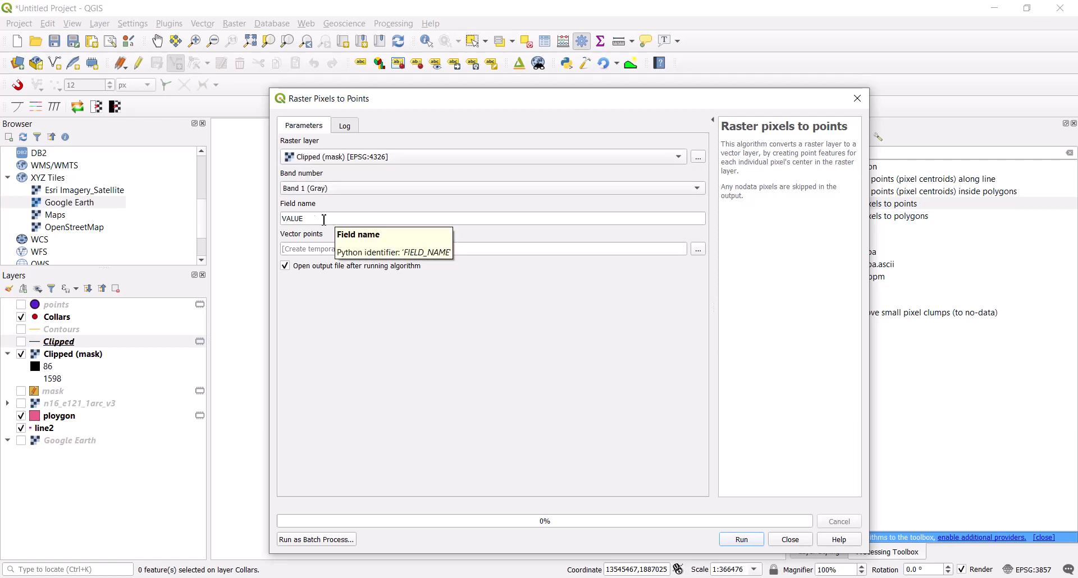
click(737, 539)
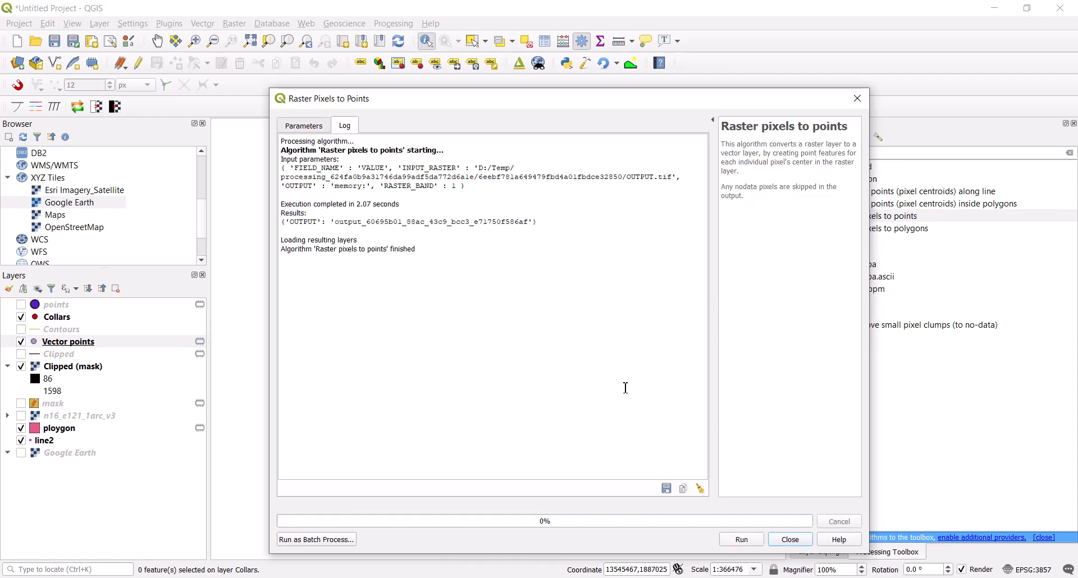
click(789, 540)
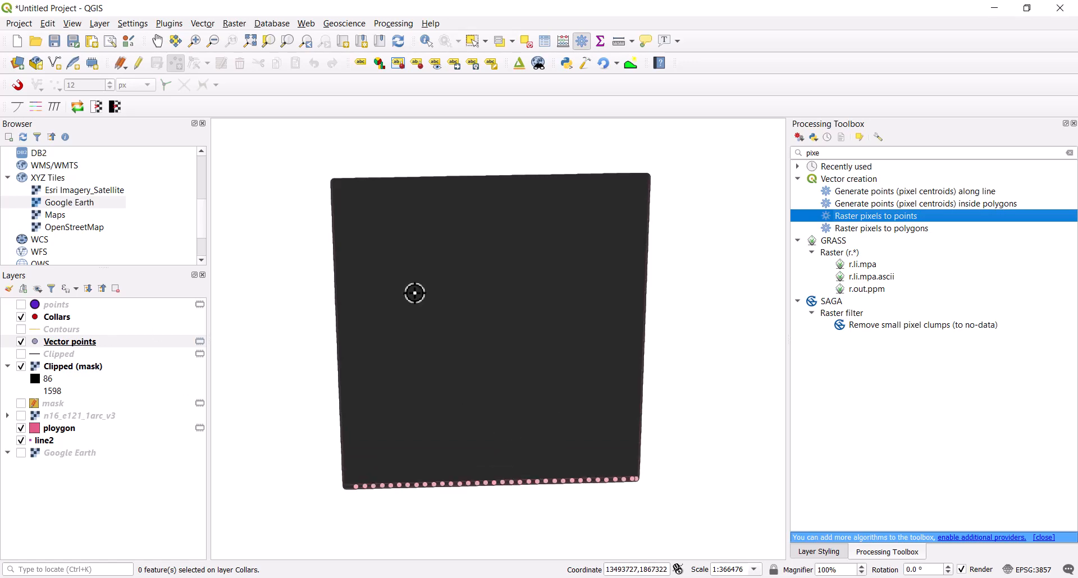
- Inspect the generated point grid up close and open the Vector points layer's attribute table
scroll(415, 291, up, 5)
scroll(427, 292, up, 4)
scroll(399, 306, up, 1)
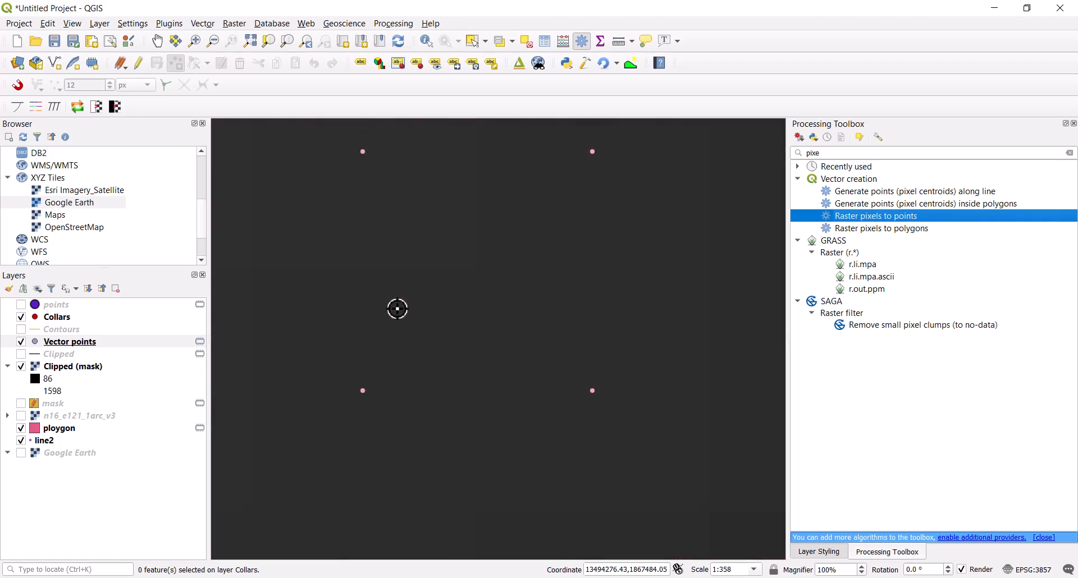
scroll(393, 288, down, 1)
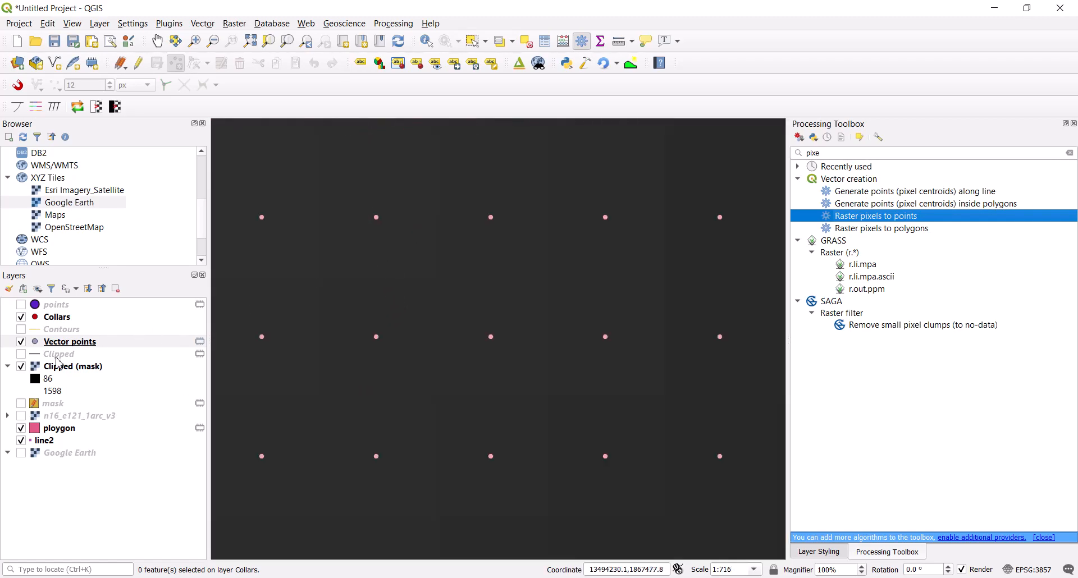
click(67, 343)
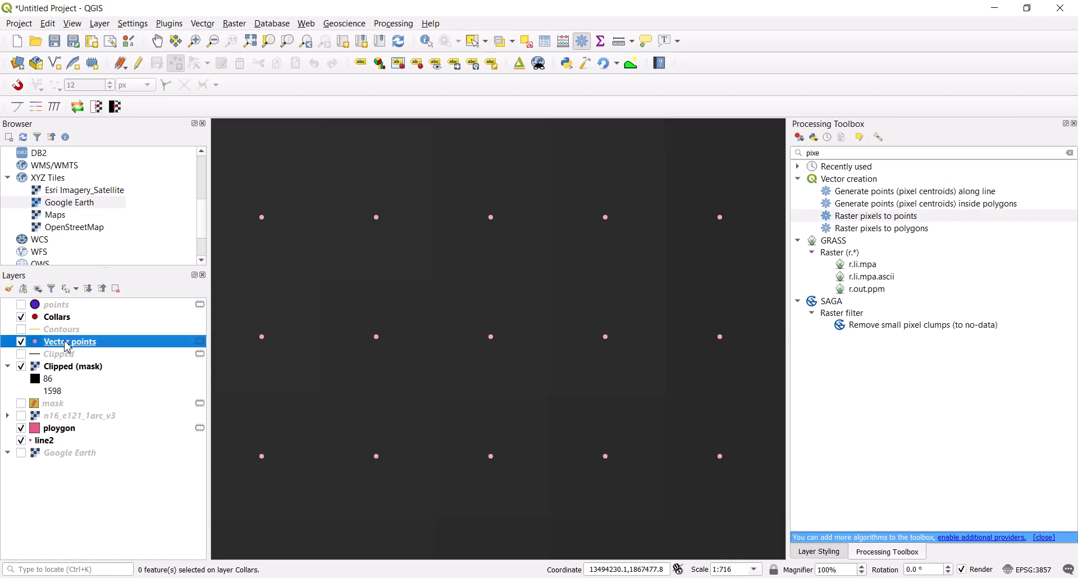
right_click(67, 345)
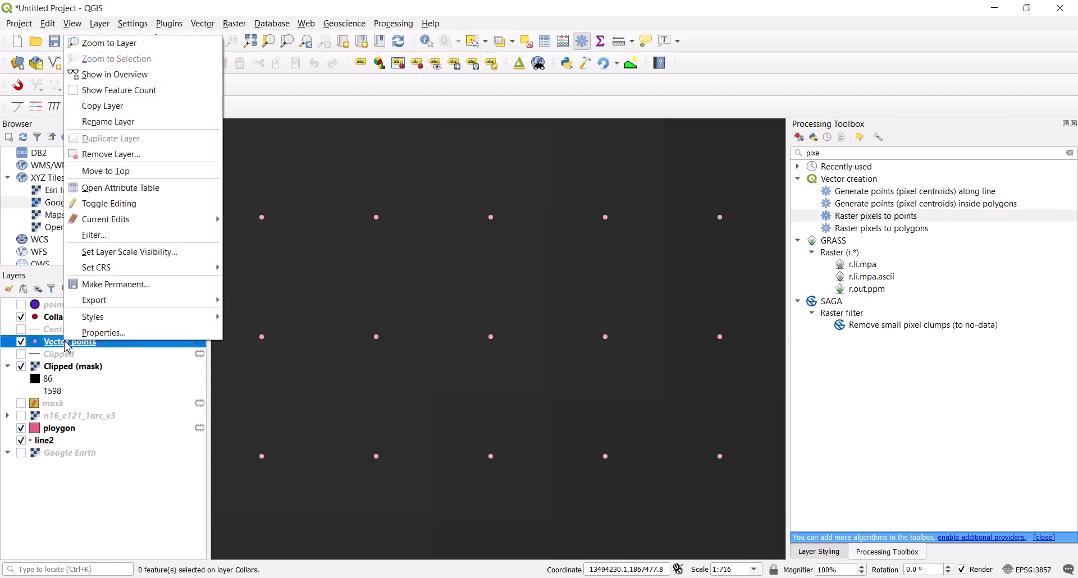
click(134, 192)
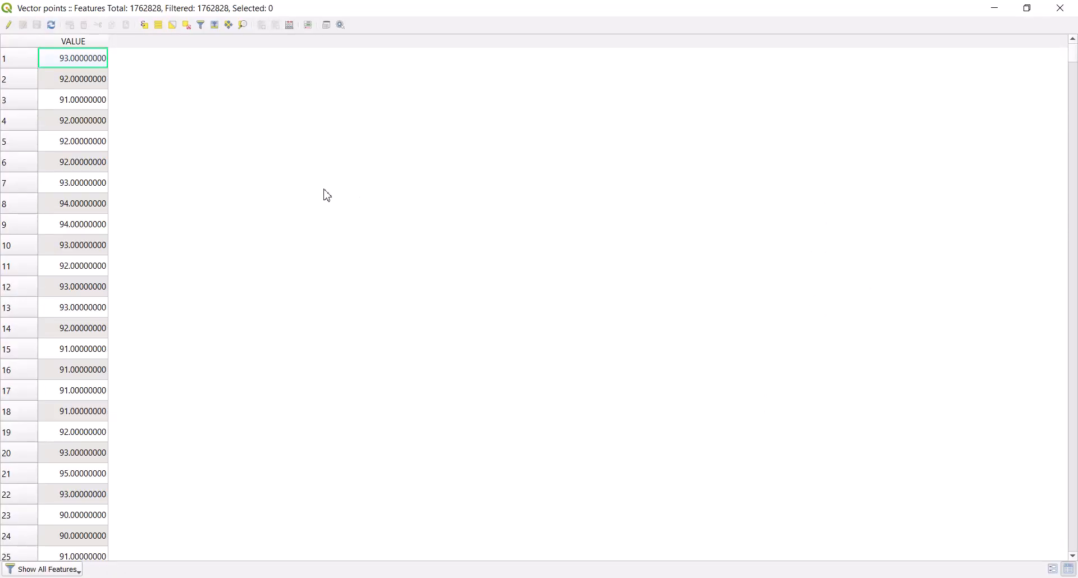
- Review the elevation values in the Vector points attribute table and close the table
scroll(112, 231, down, 18)
scroll(112, 231, up, 5)
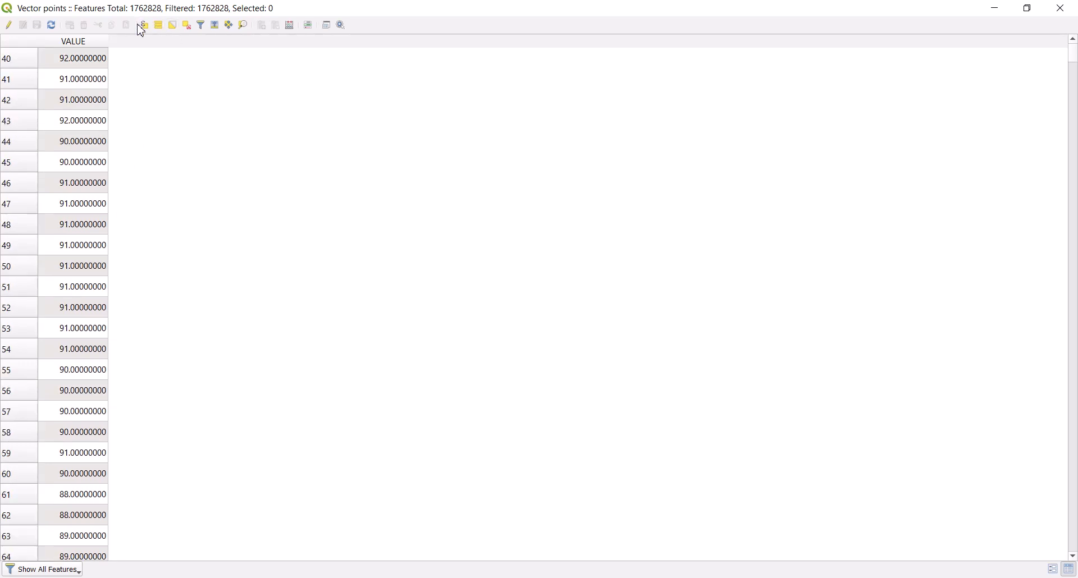
scroll(115, 284, down, 20)
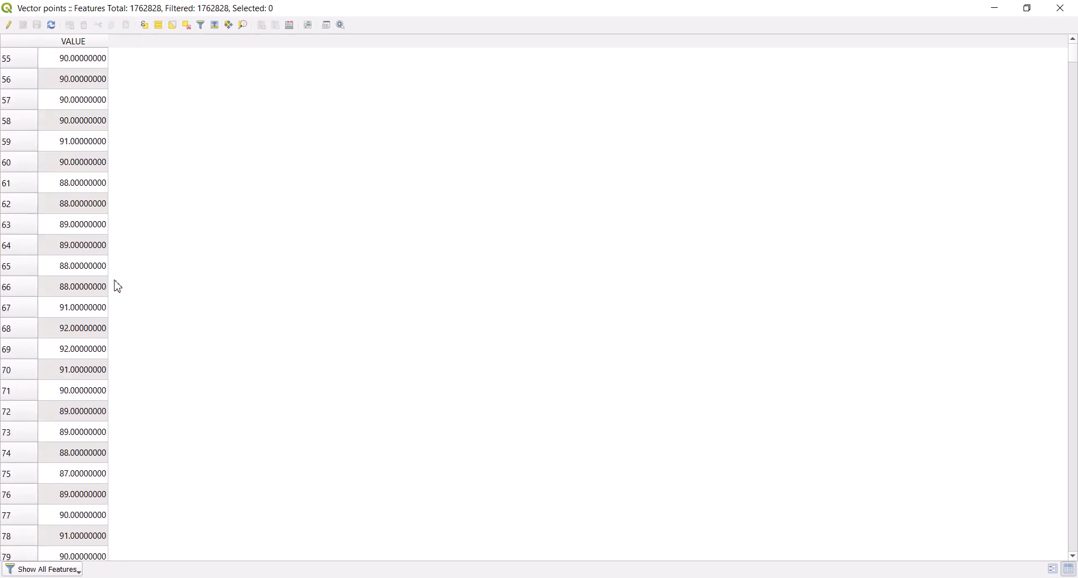
scroll(110, 366, down, 3)
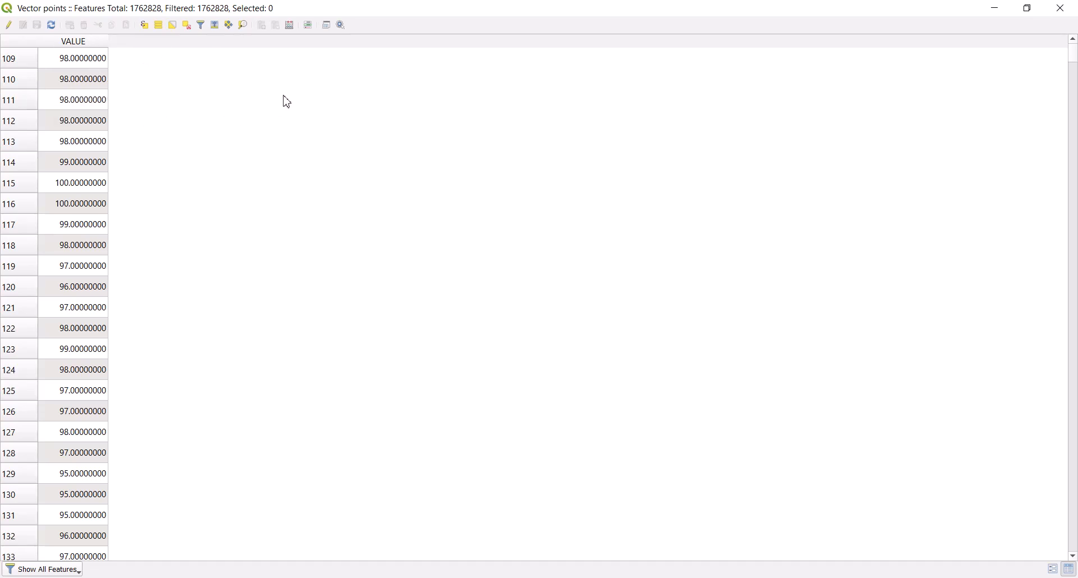
click(1061, 7)
- Remove the Vector points layer from the project
scroll(479, 301, down, 2)
click(90, 343)
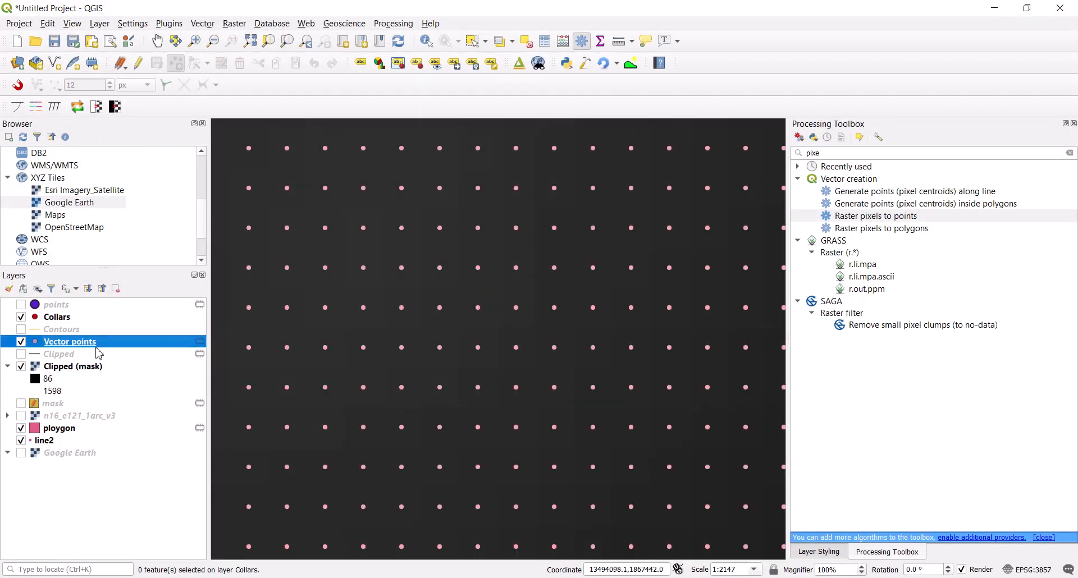
right_click(77, 348)
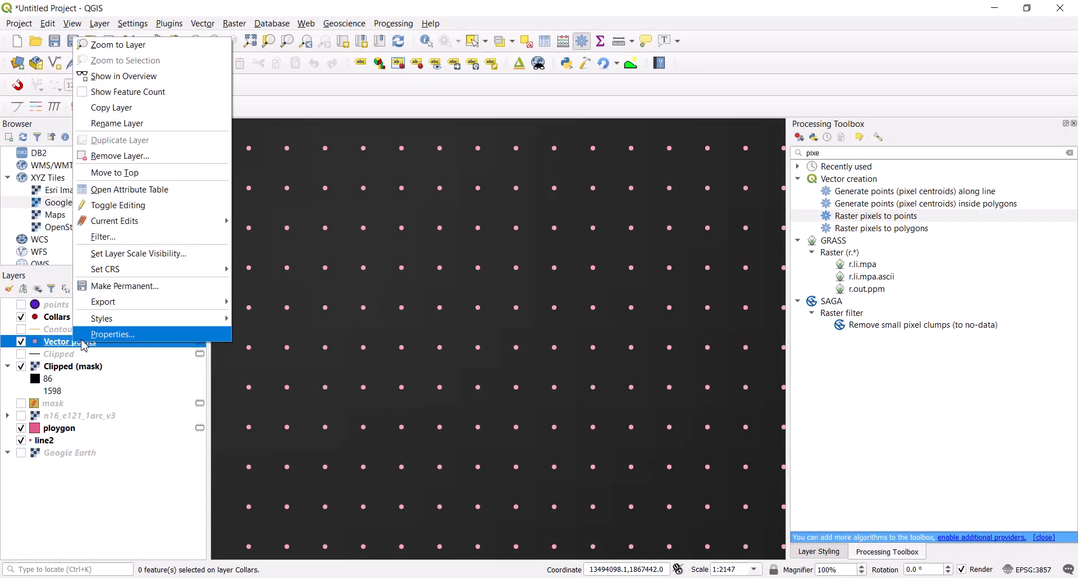
click(114, 156)
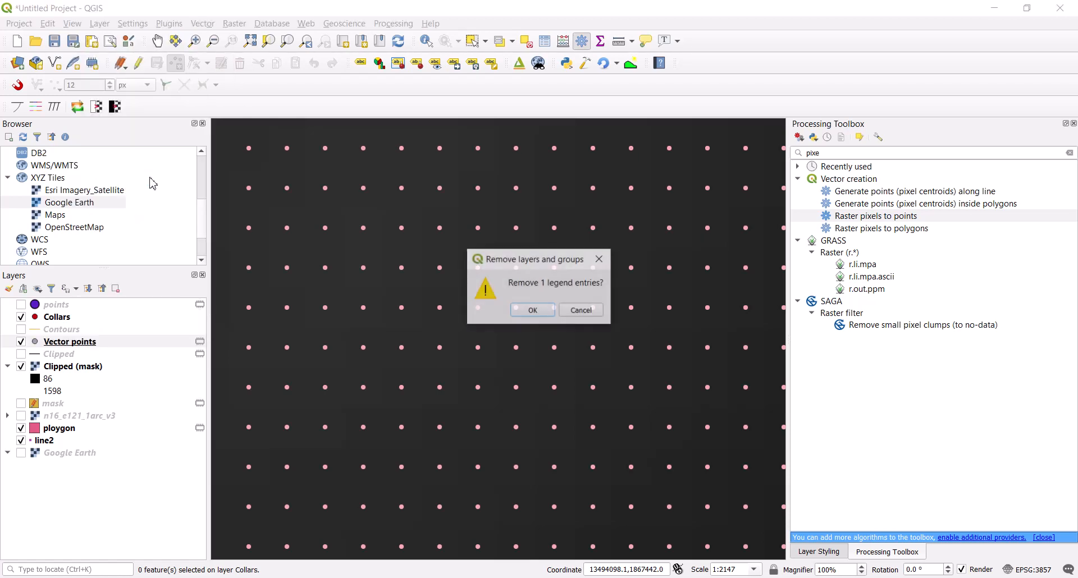
click(527, 318)
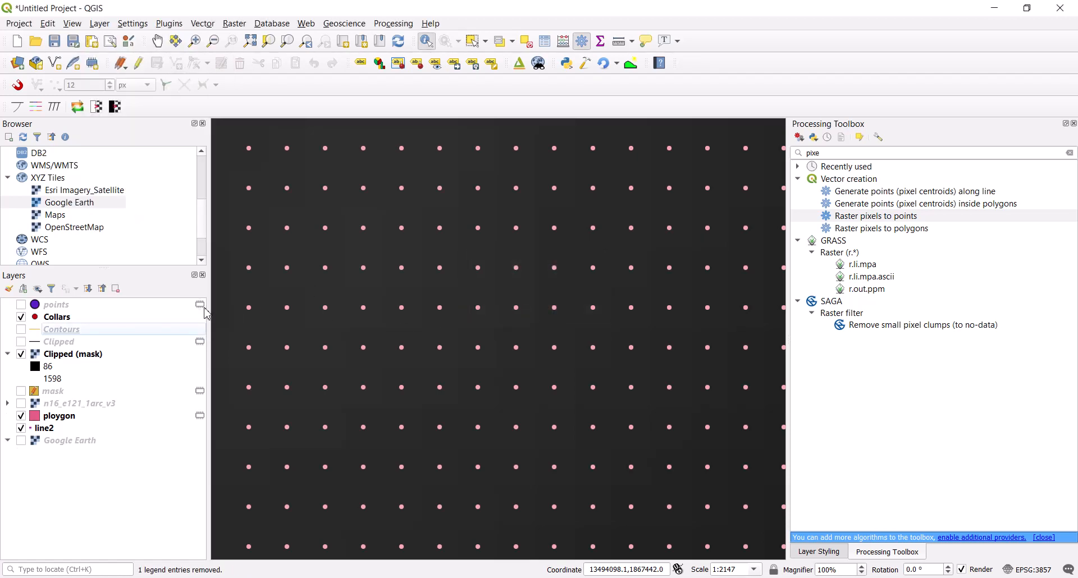
scroll(578, 346, down, 5)
scroll(578, 345, down, 1)
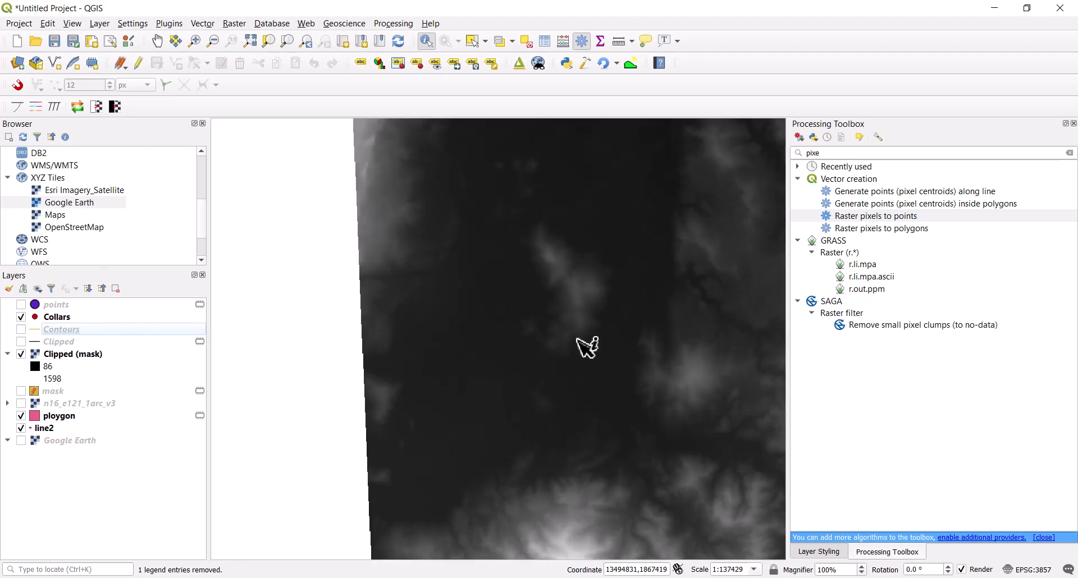
- Clear the processing algorithm search and display the Clipped contour layer over the clipped raster
click(813, 152)
key(BackSpace)
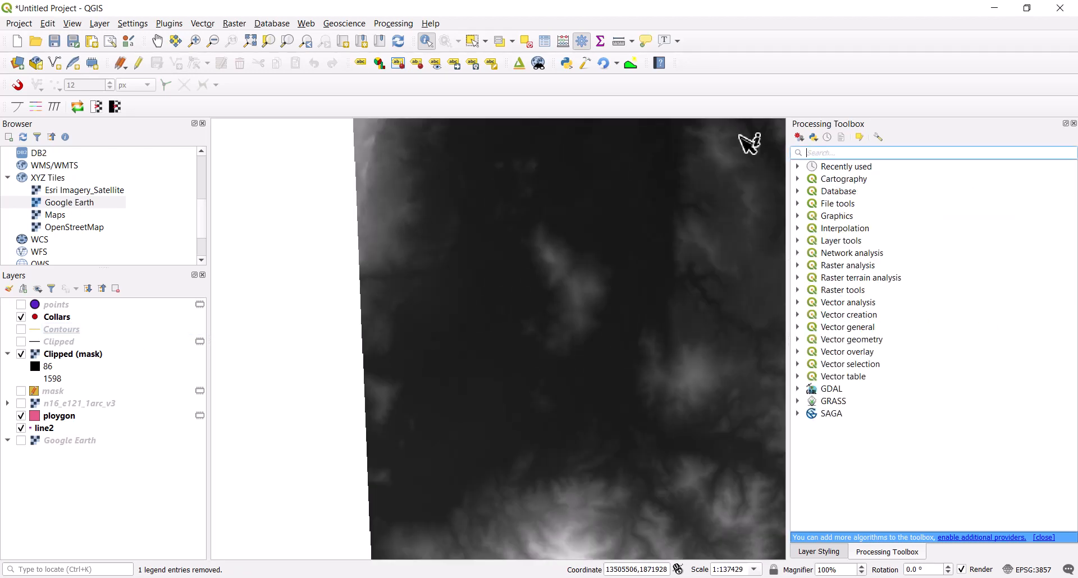
click(22, 329)
click(22, 330)
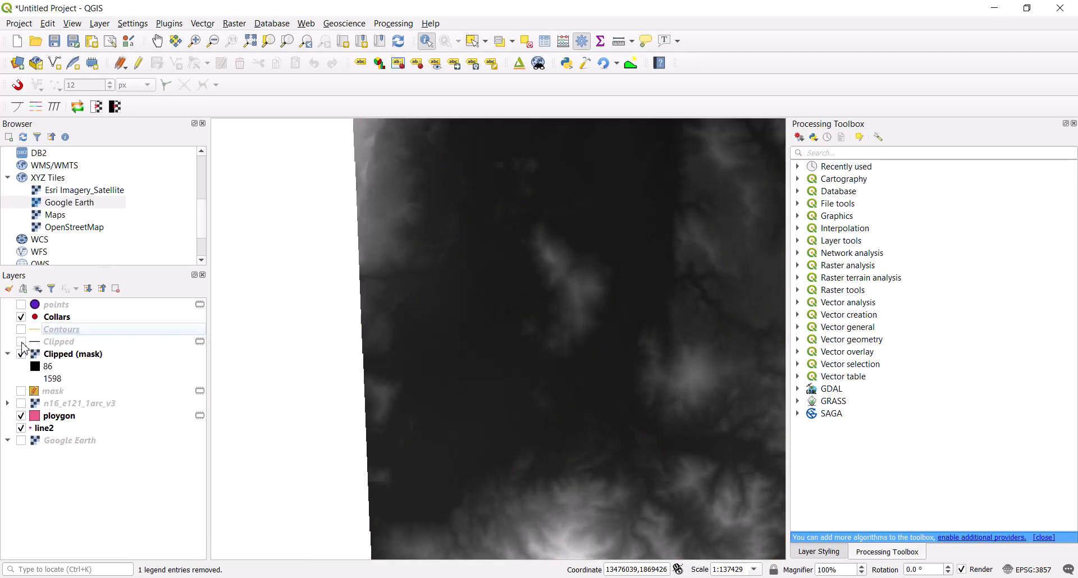
click(21, 342)
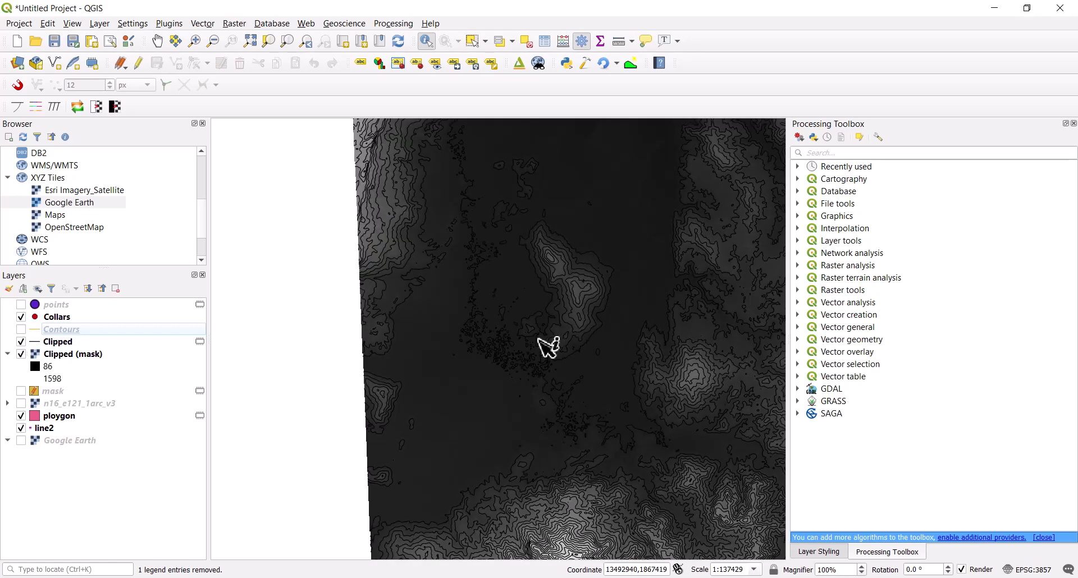
scroll(505, 347, down, 1)
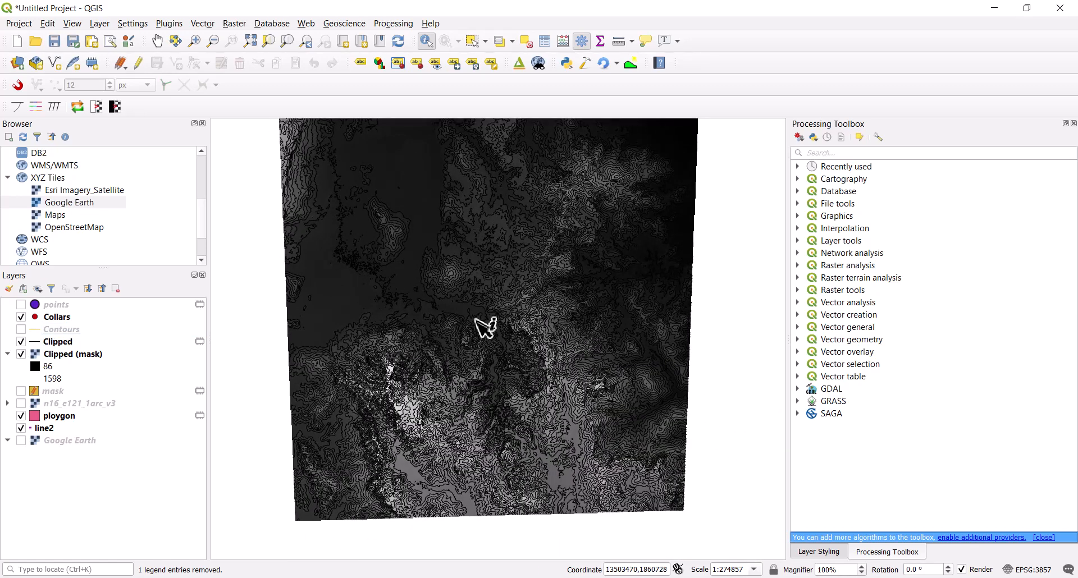
scroll(527, 240, up, 1)
scroll(525, 241, up, 1)
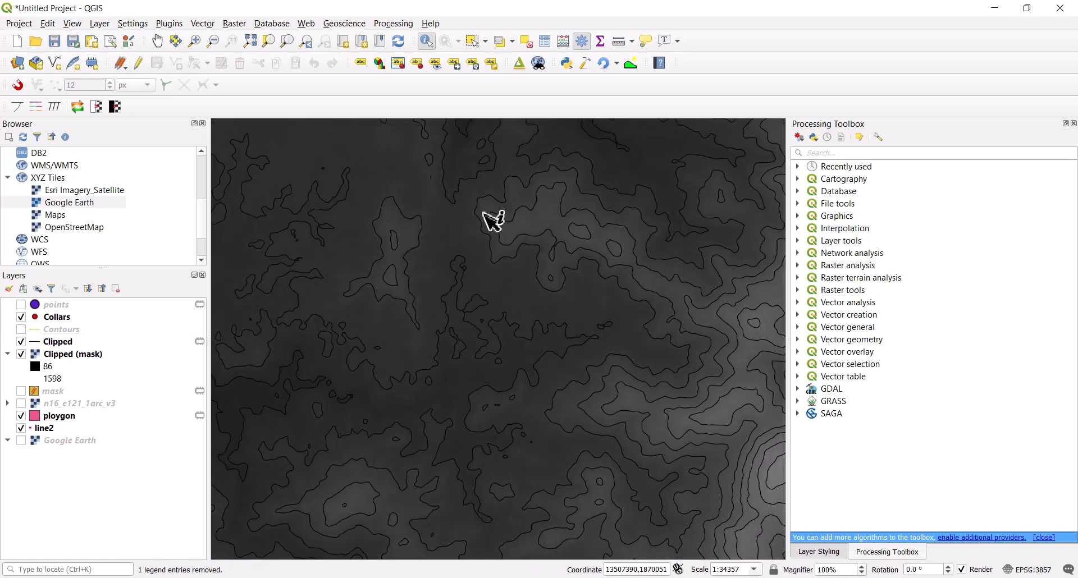
scroll(493, 220, up, 2)
scroll(522, 219, down, 1)
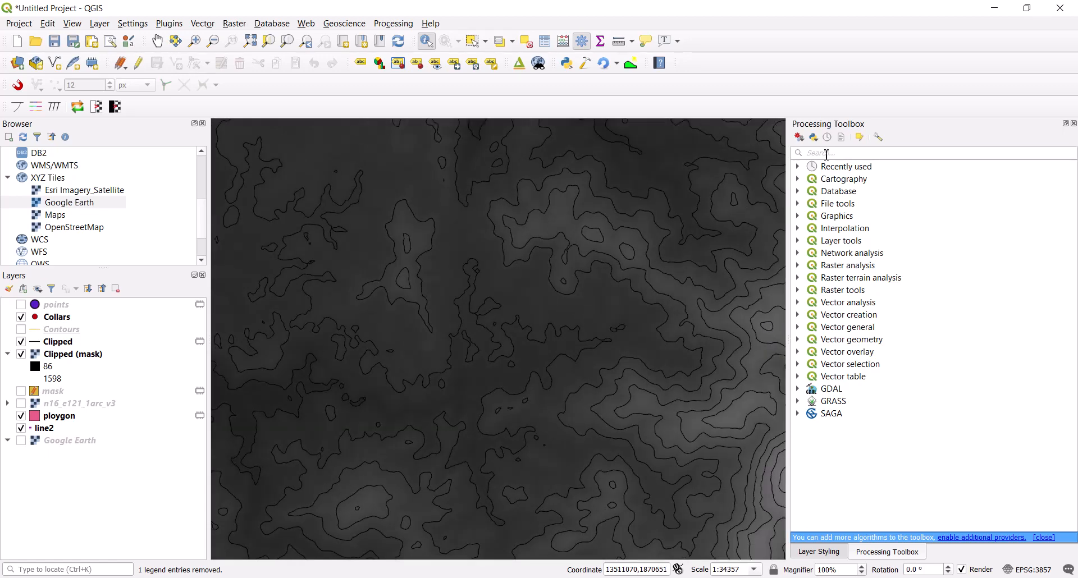
- Search the processing algorithms for "point to" and for "lines t" to find a tool that turns lines into points
text(poi)
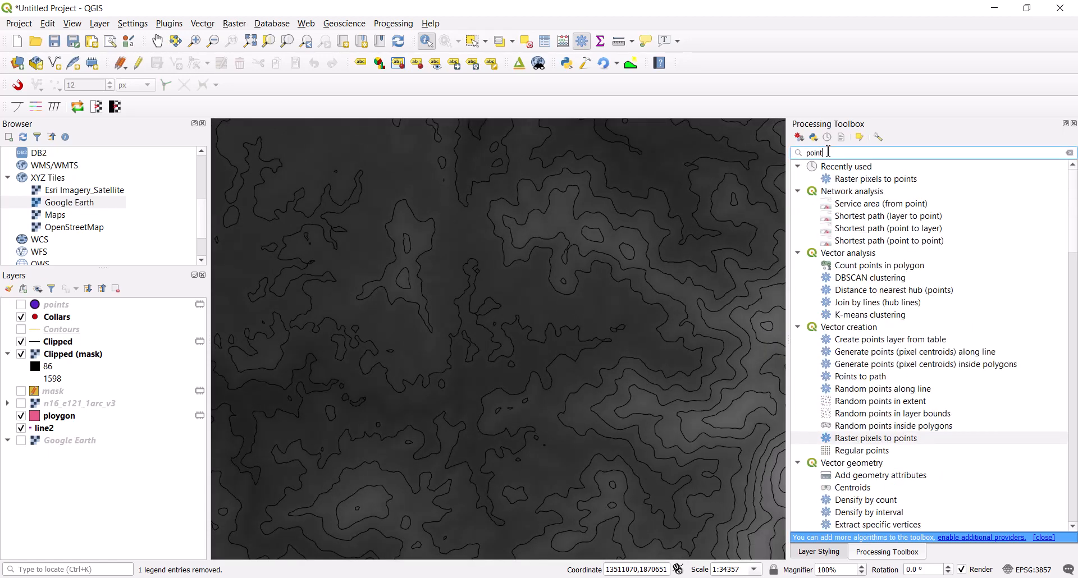
text(nt to)
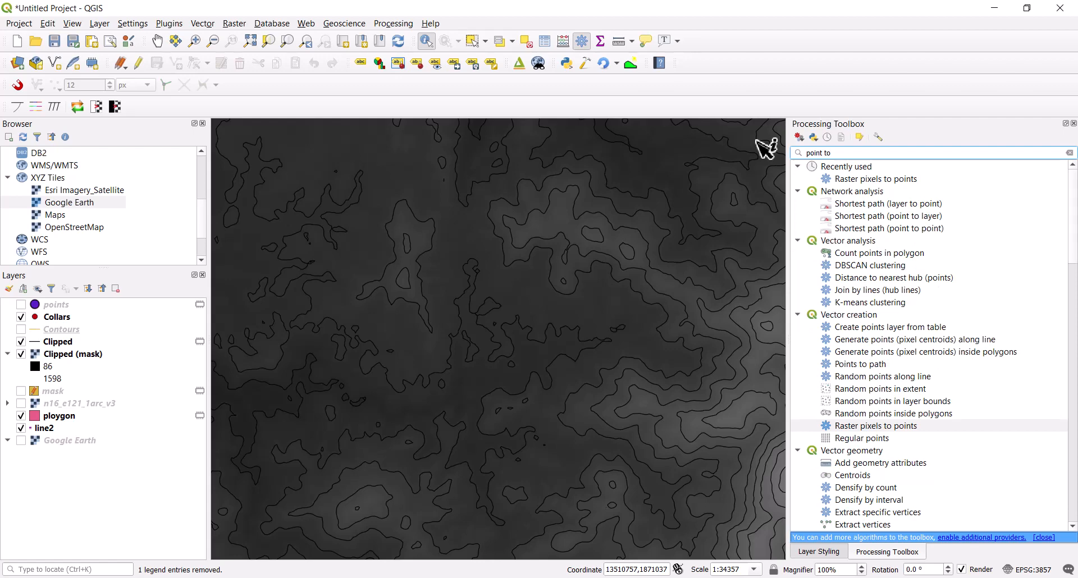
key(BackSpace)
key(BackSpace)
key(BackSpace)
key(BackSpace)
key(BackSpace)
key(BackSpace)
key(BackSpace)
key(BackSpace)
text(lines)
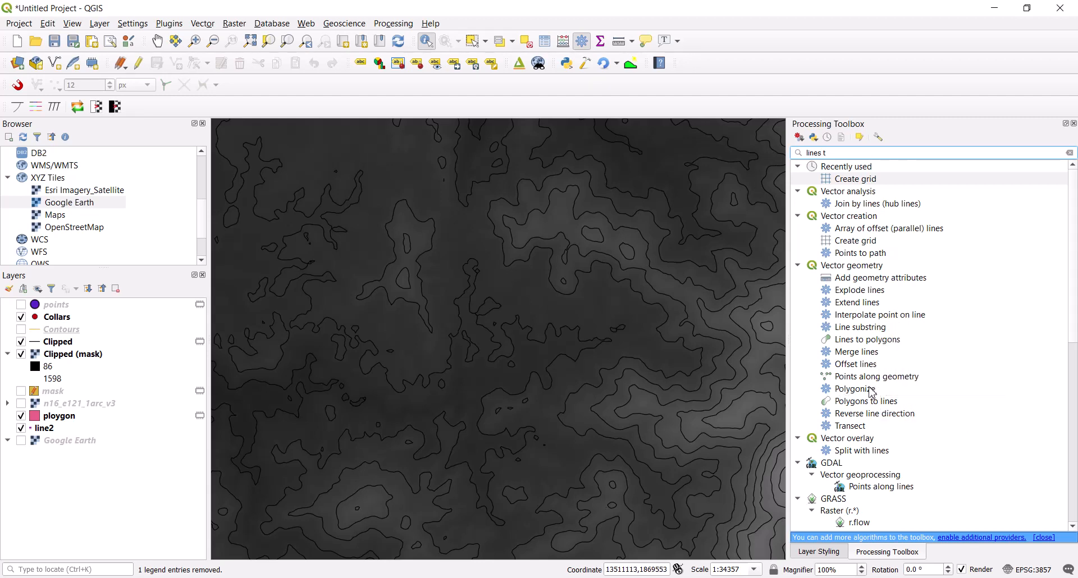
click(875, 377)
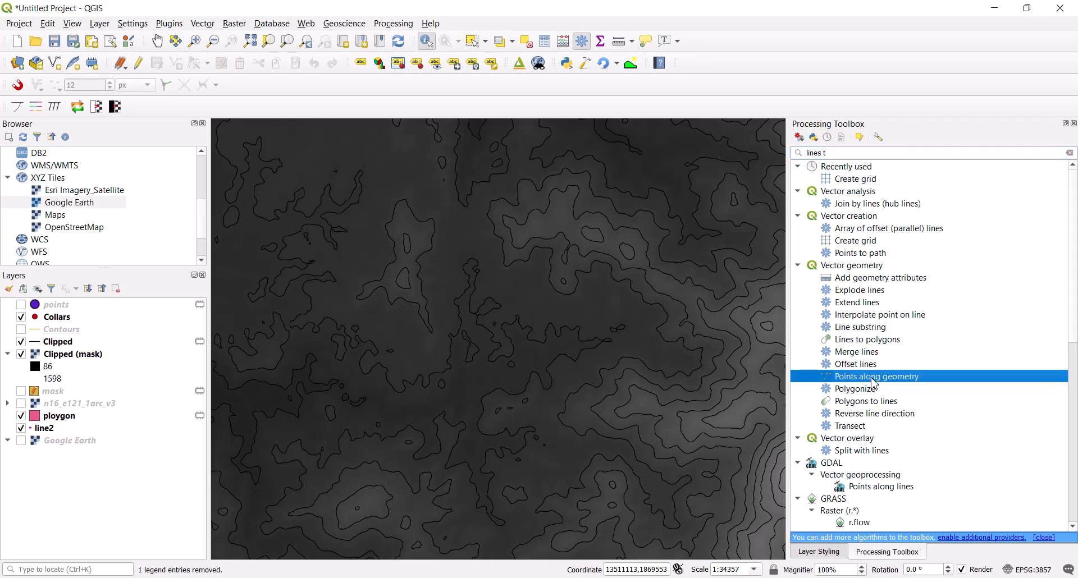
double_click(873, 379)
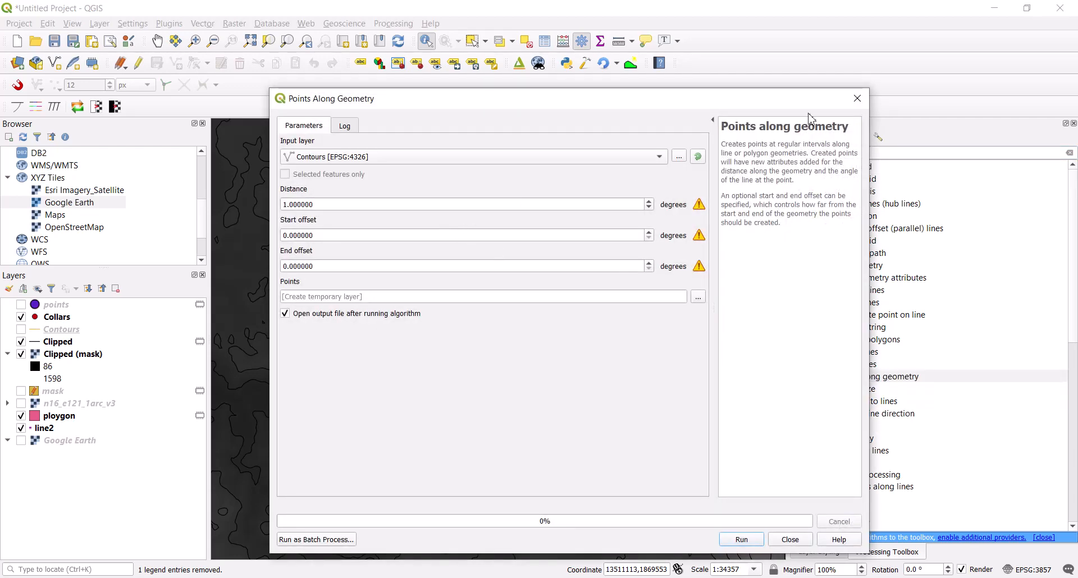
click(858, 98)
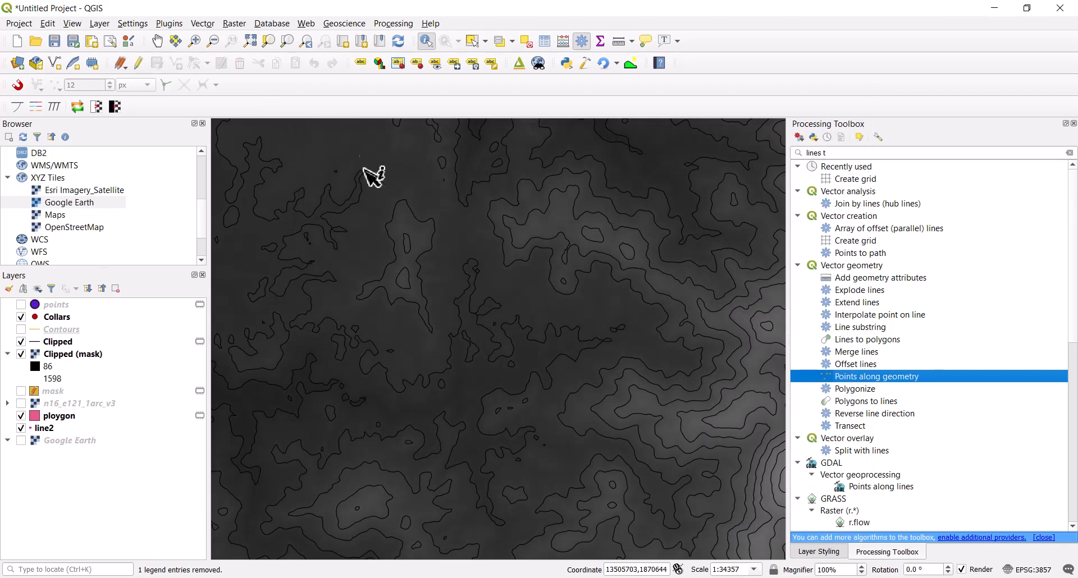
- Extract the vertices of the Clipped contour layer to a temporary point layer and close the tool
click(203, 25)
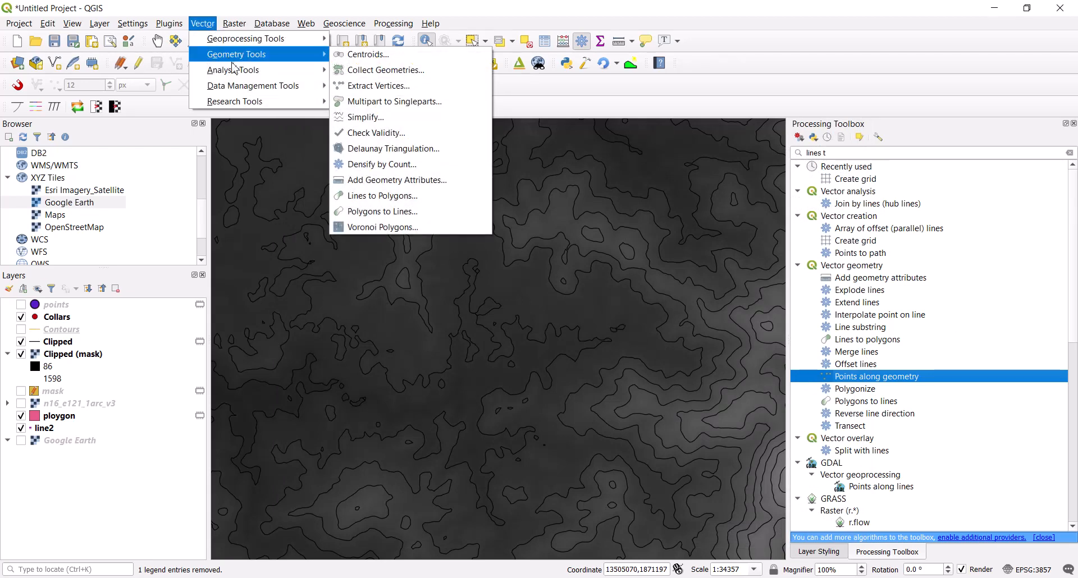
mouse_move(243, 60)
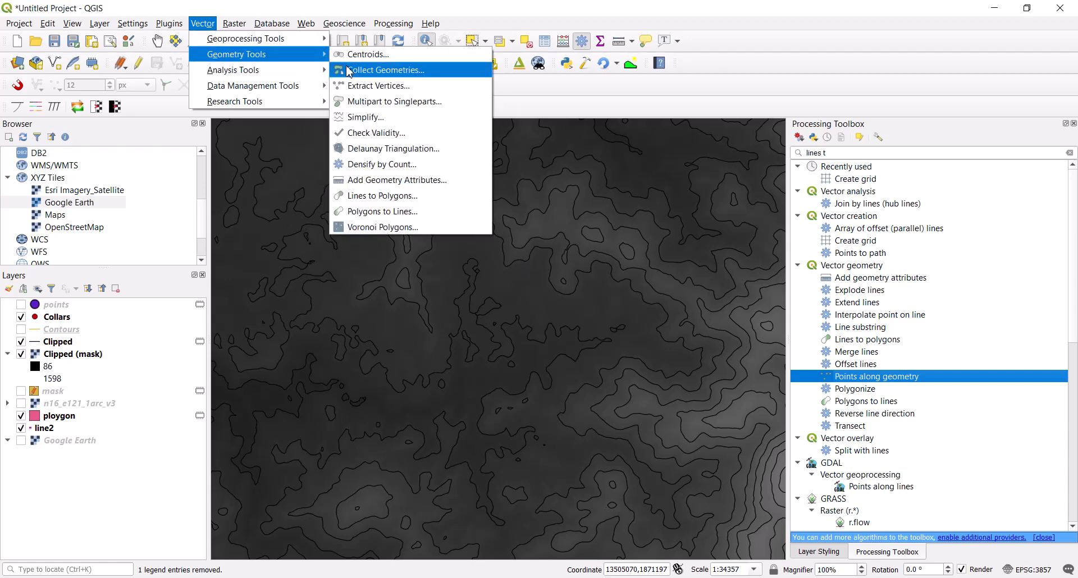
click(379, 85)
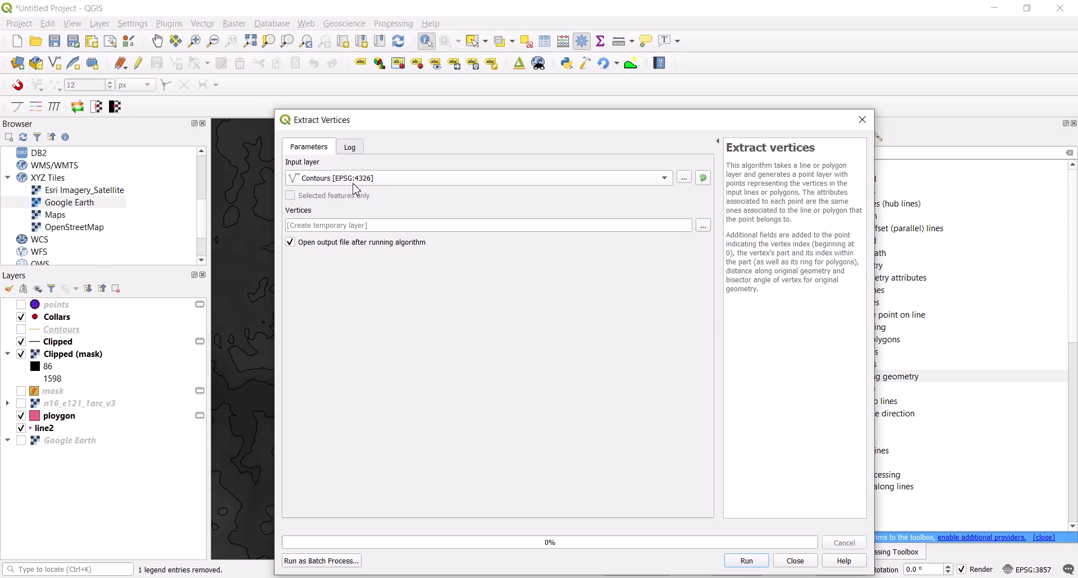
click(358, 181)
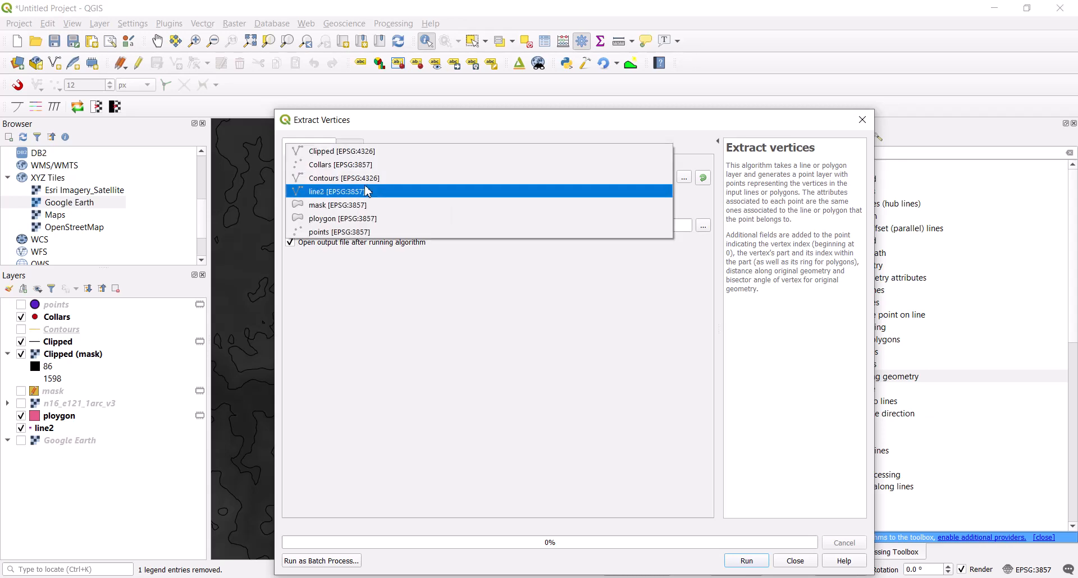
click(382, 160)
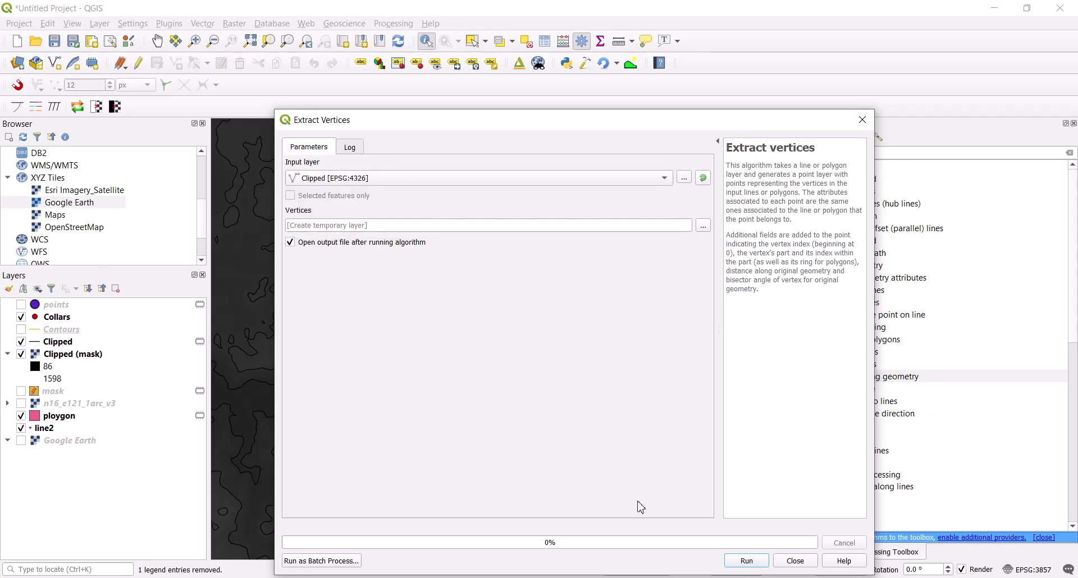
click(753, 561)
click(795, 561)
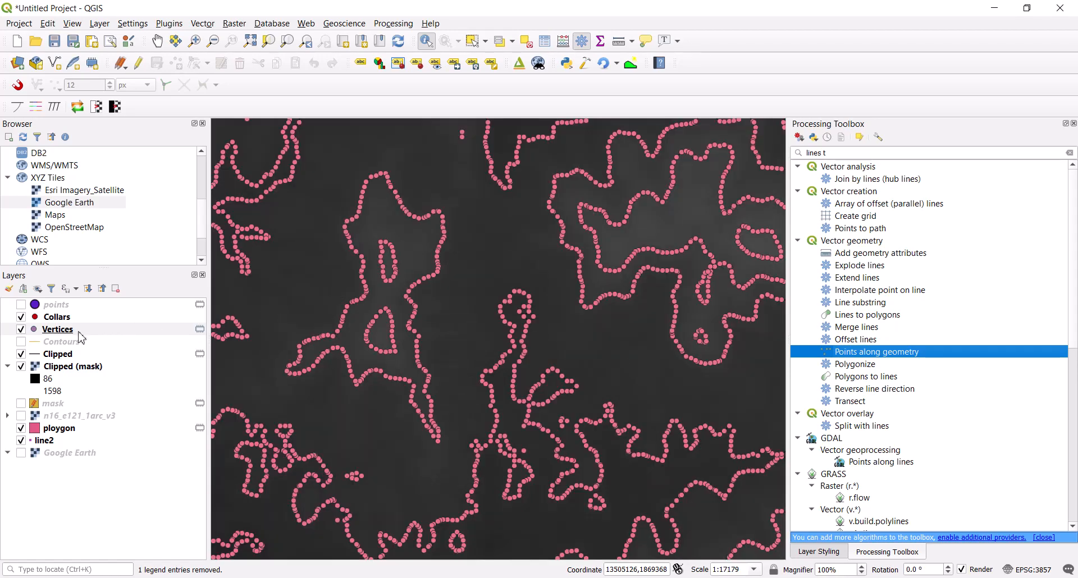
- Inspect the extracted Vertices points along the contours, both over the whole clipped area and up close
right_click(78, 331)
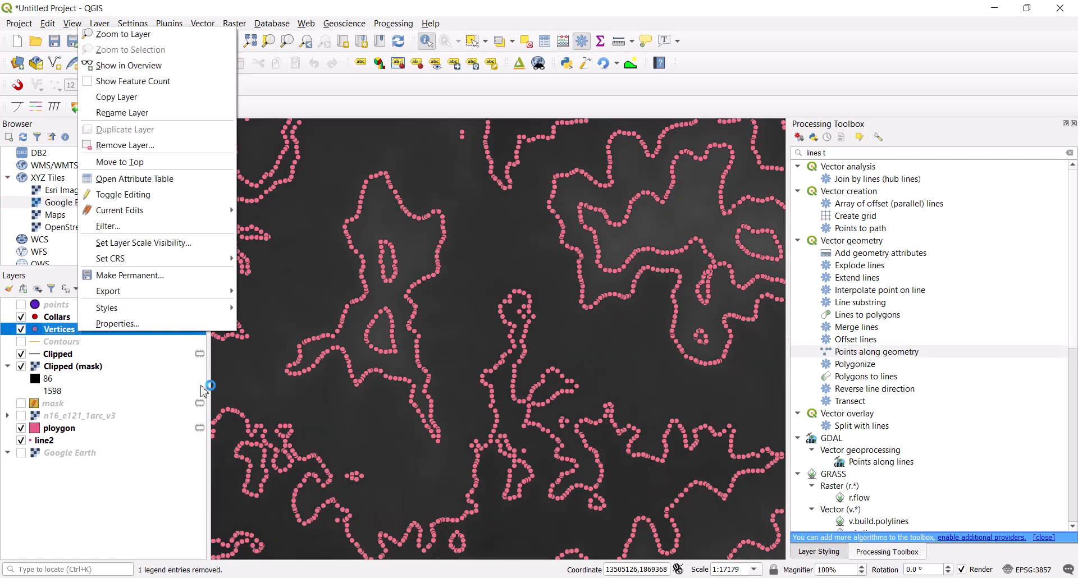
click(105, 503)
scroll(505, 393, down, 2)
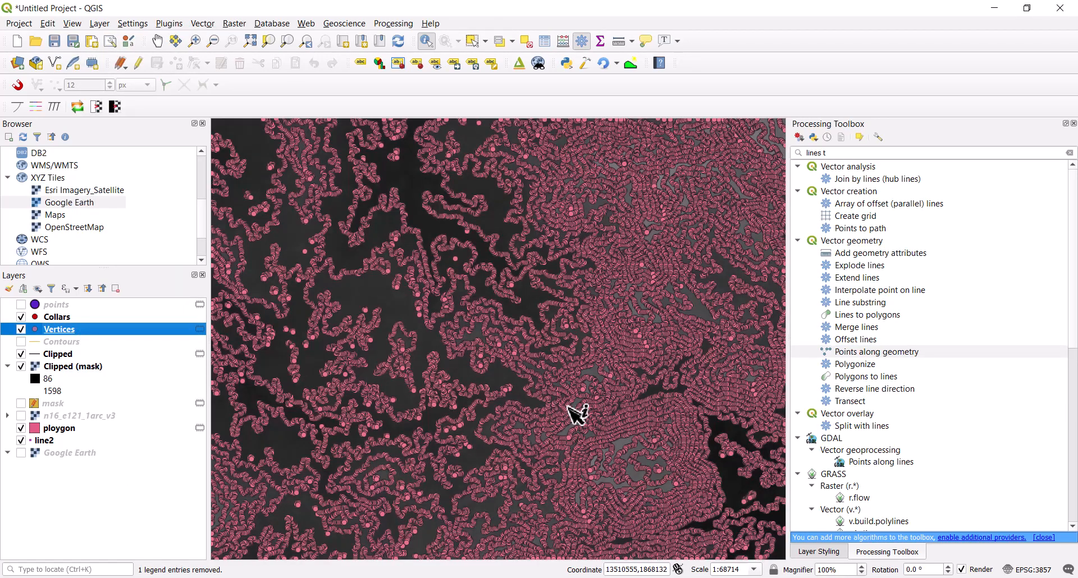
scroll(488, 360, down, 2)
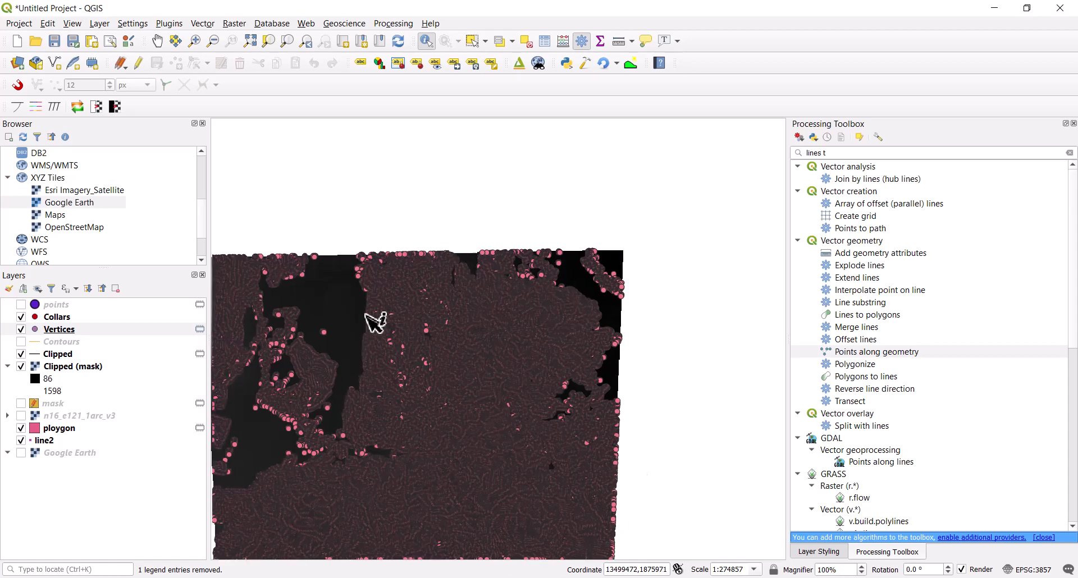
scroll(461, 321, up, 3)
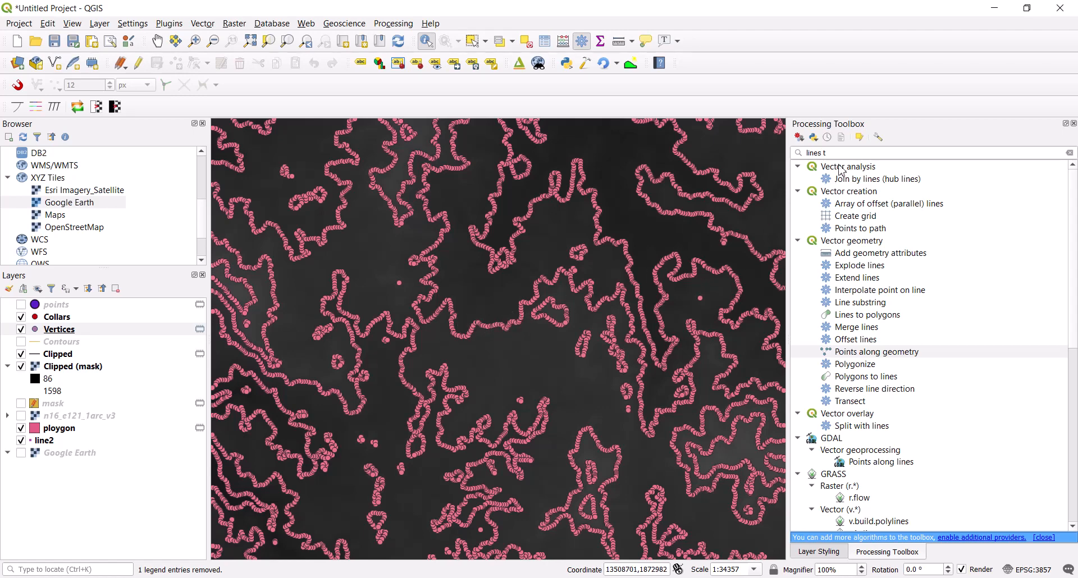
- Clear the algorithm search and look through the Cartography, Database, File tools, Graphics, Interpolation and Layer tools algorithm groups
key(ctrl+a)
key(BackSpace)
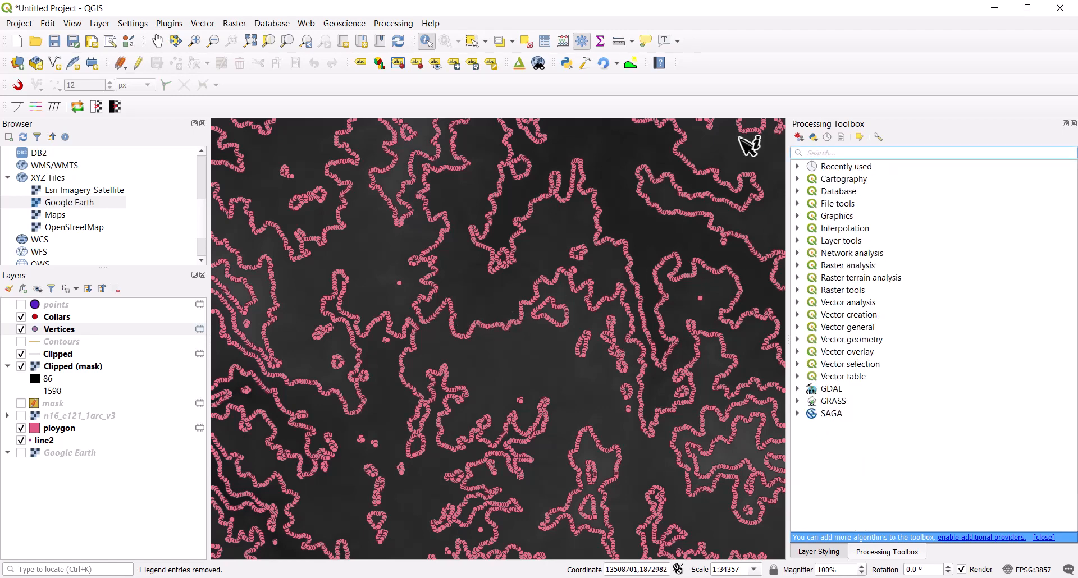
click(798, 179)
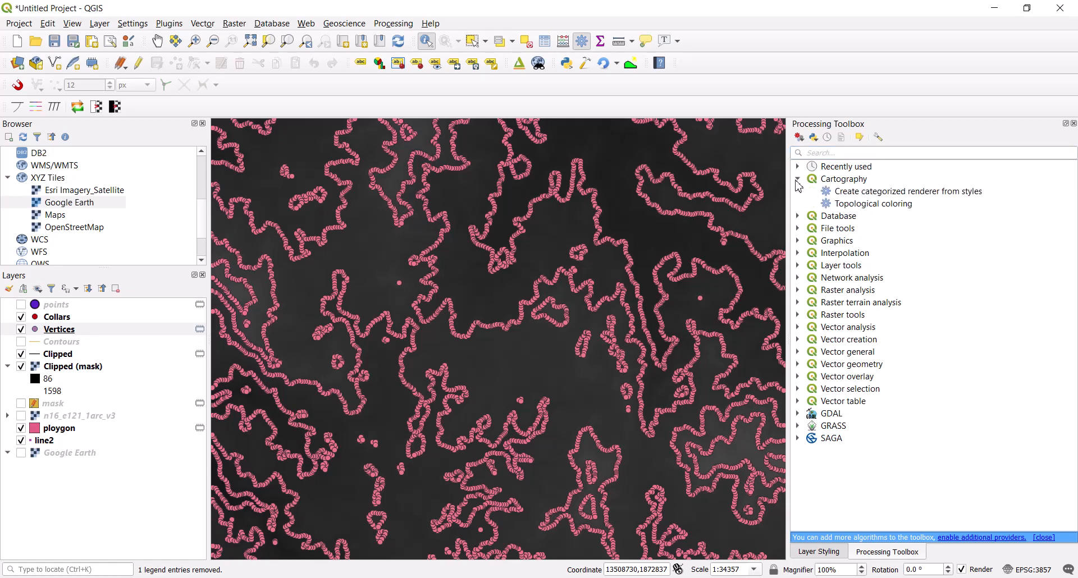
click(798, 218)
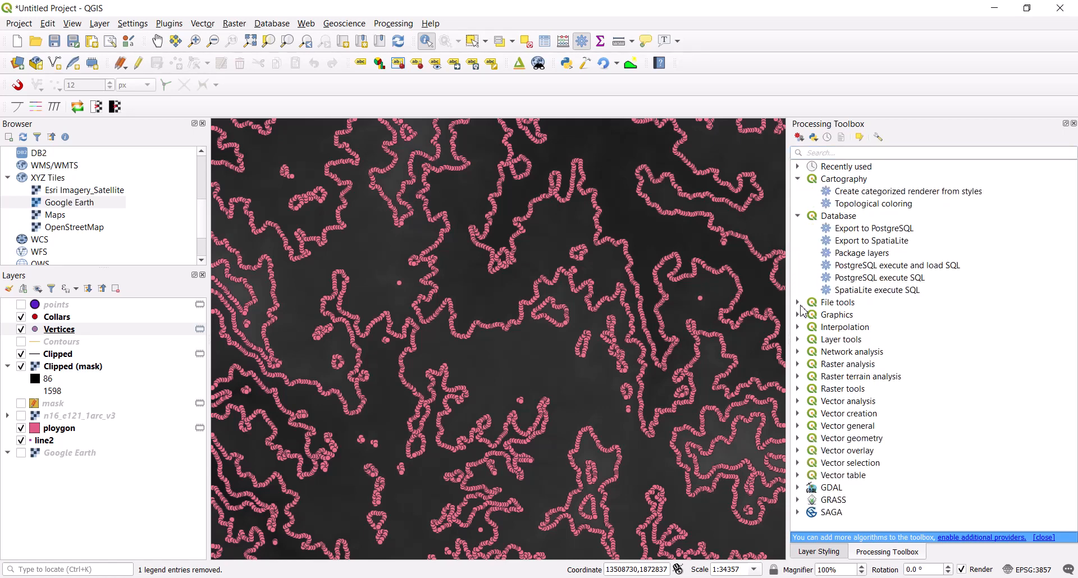
click(798, 303)
click(798, 303)
click(798, 304)
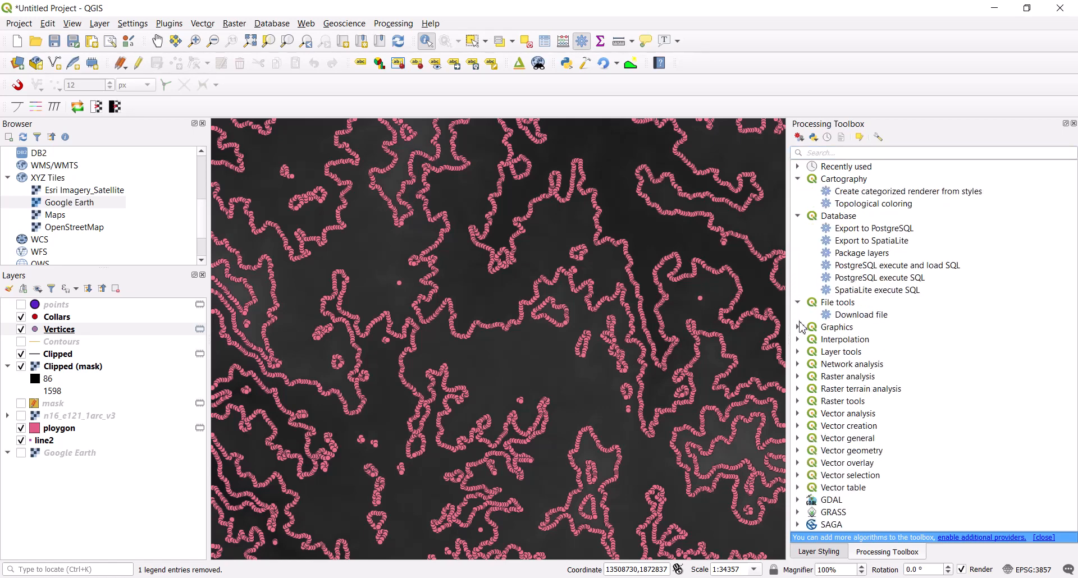
click(798, 327)
scroll(801, 359, down, 1)
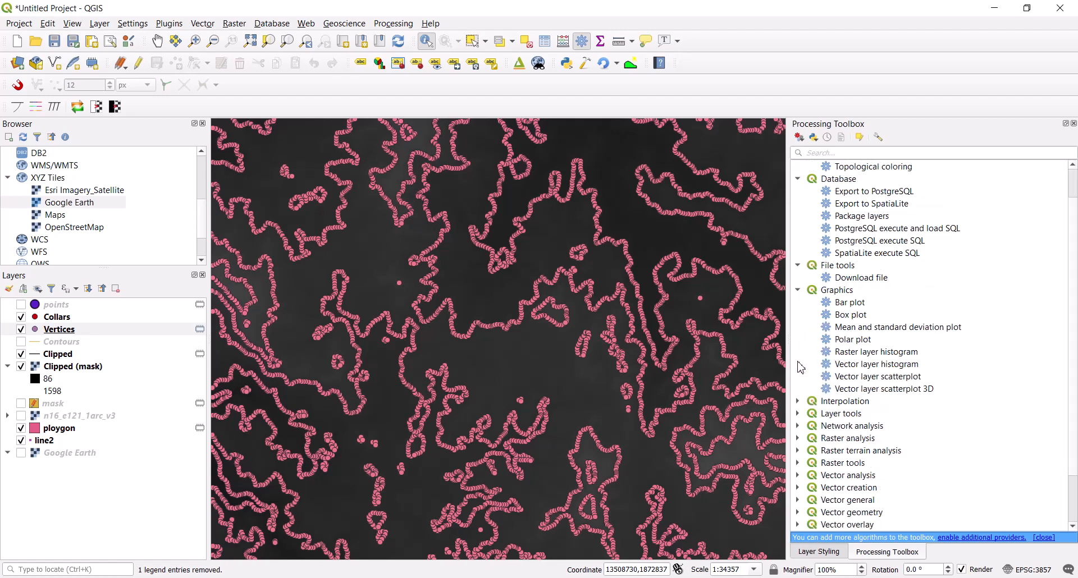
click(797, 401)
scroll(801, 396, down, 2)
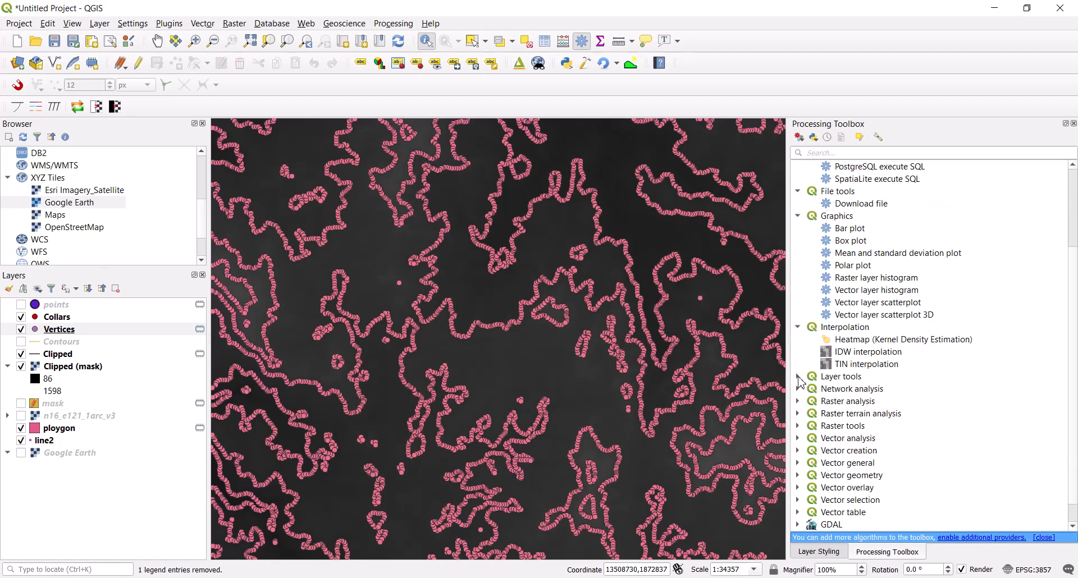
click(798, 376)
scroll(816, 372, down, 1)
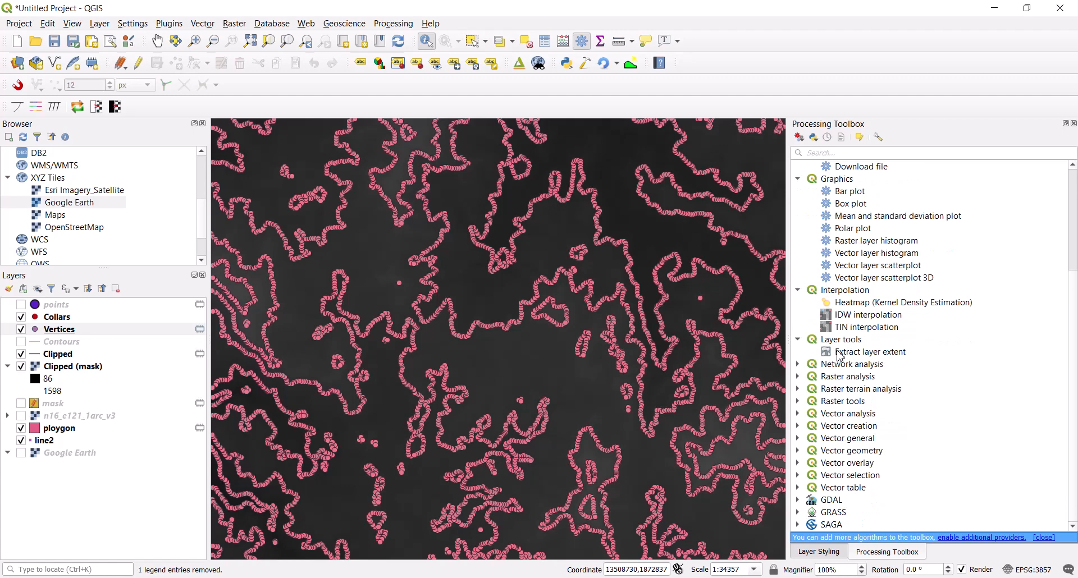
- Look through the Network analysis, Raster analysis, Raster terrain analysis, Raster tools, Vector analysis and Vector creation algorithm groups
click(798, 364)
click(798, 438)
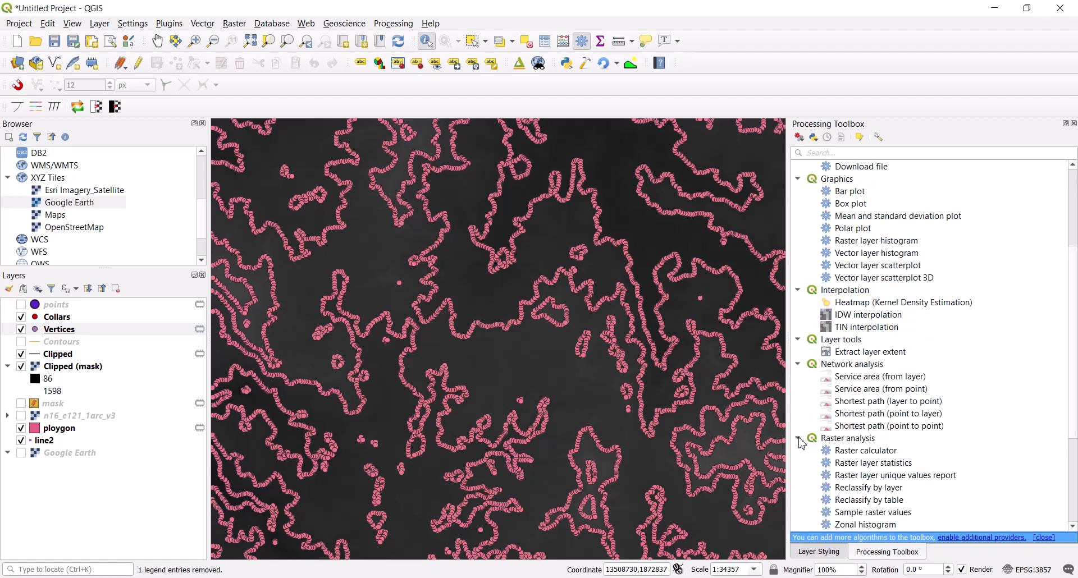
scroll(803, 433, down, 3)
click(801, 440)
scroll(811, 393, down, 4)
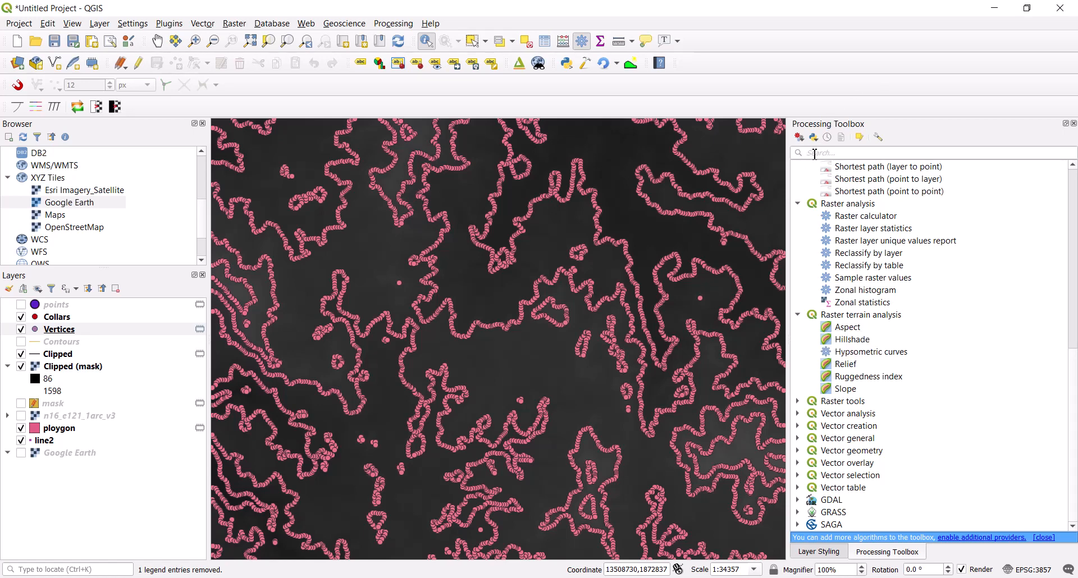
click(798, 401)
scroll(798, 404, down, 1)
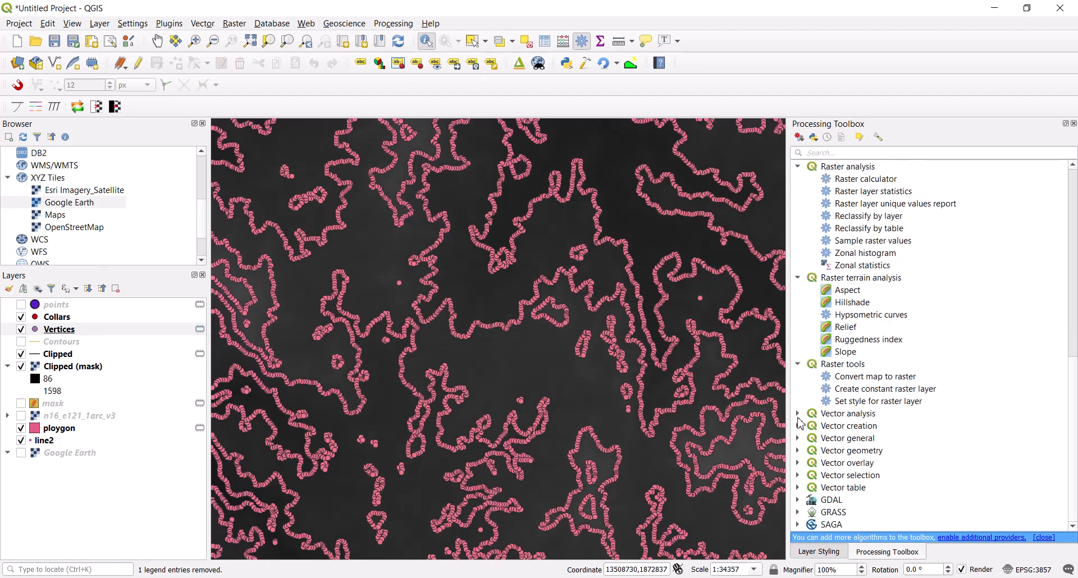
click(799, 414)
scroll(803, 417, down, 4)
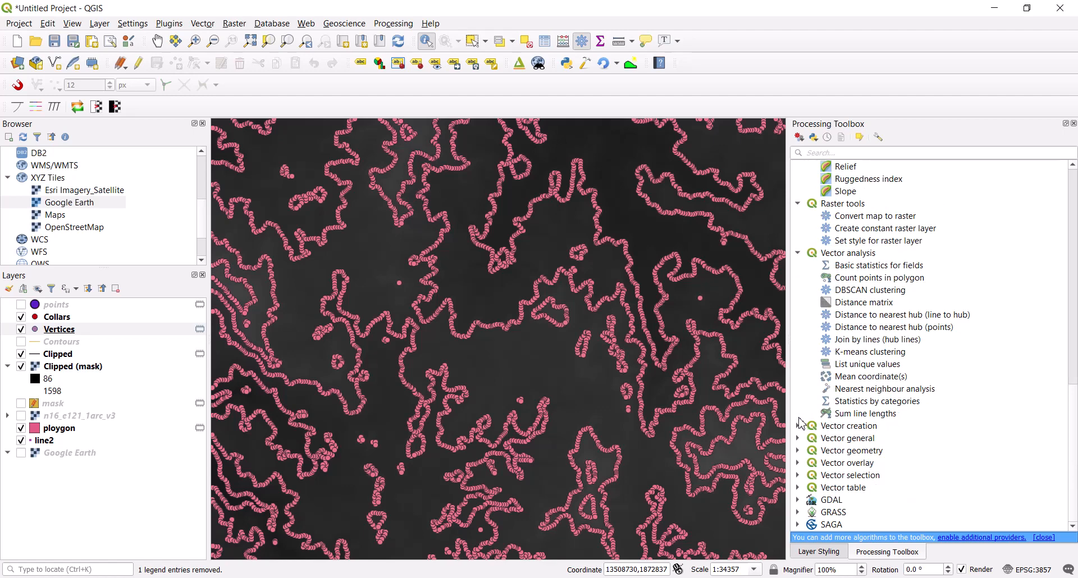
click(798, 426)
scroll(396, 375, down, 4)
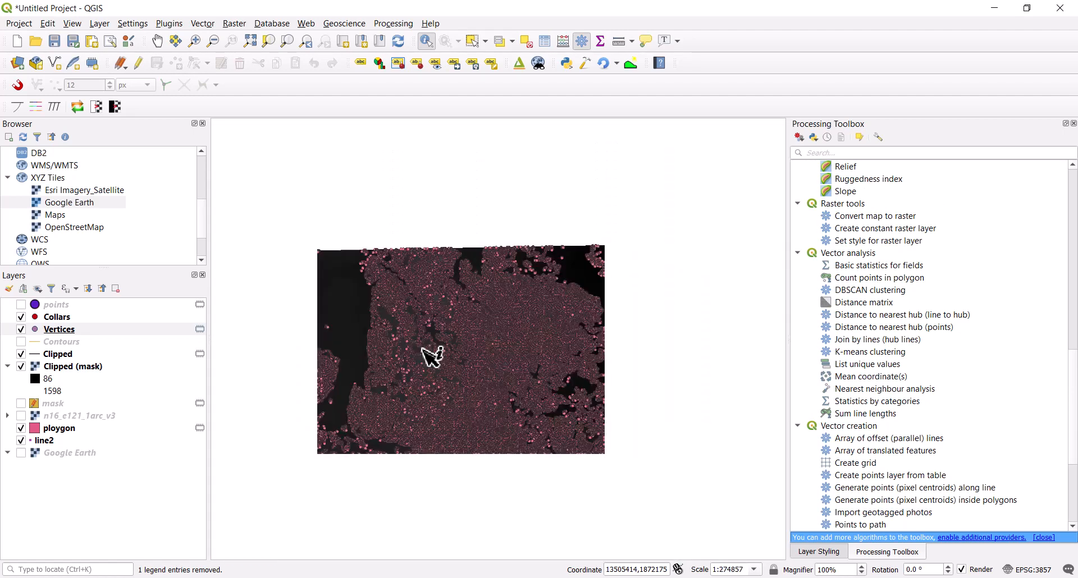
- Show the n16_e121_1arc_v3 raster and hide the ploygon, line2, mask, Clipped, Clipped (mask), Vertices and Collars layers
drag(471, 319, 522, 271)
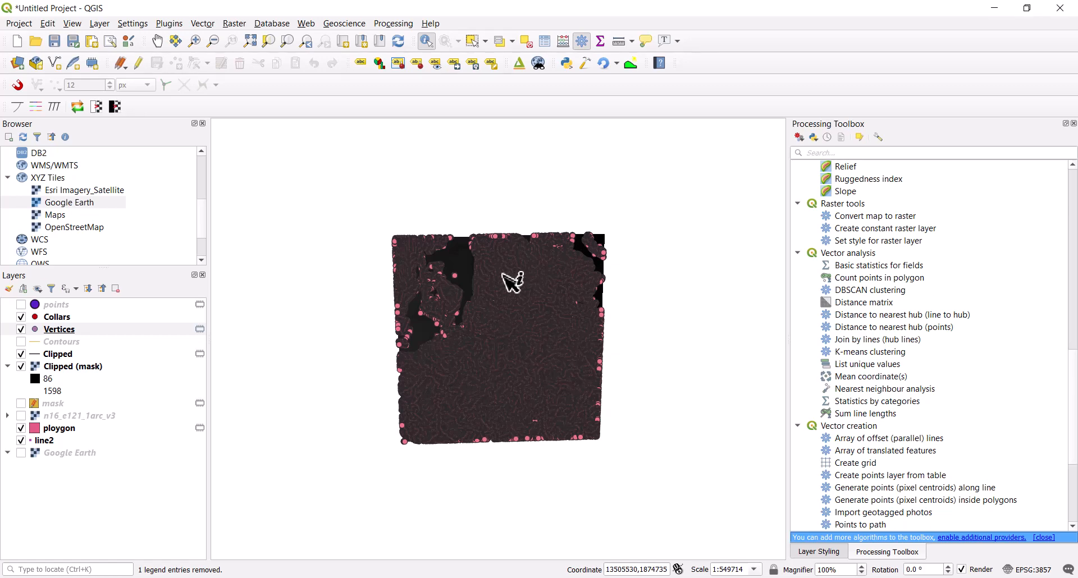
scroll(481, 319, up, 1)
drag(455, 354, 451, 317)
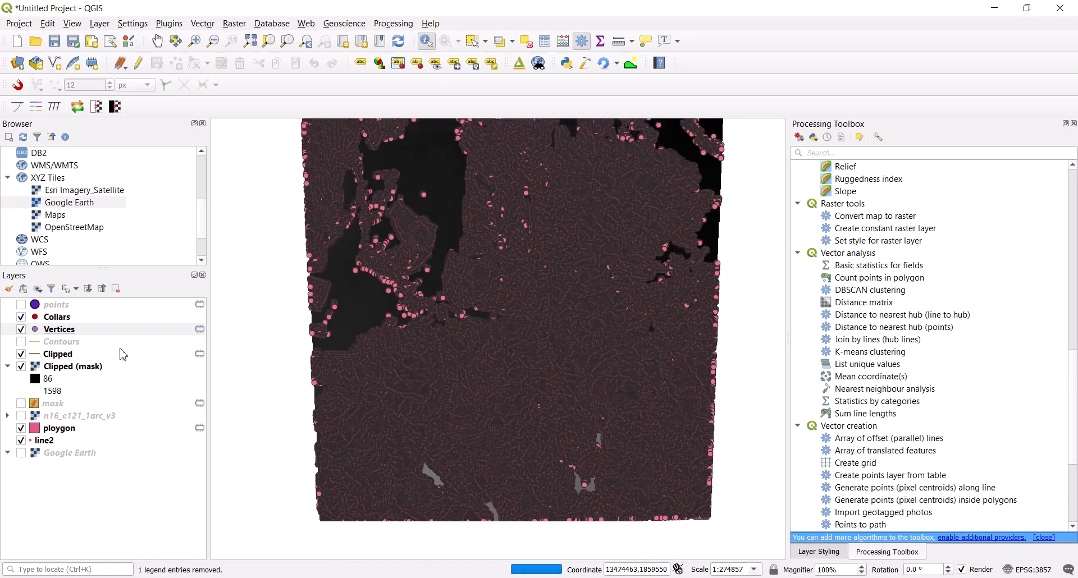
click(21, 429)
click(21, 441)
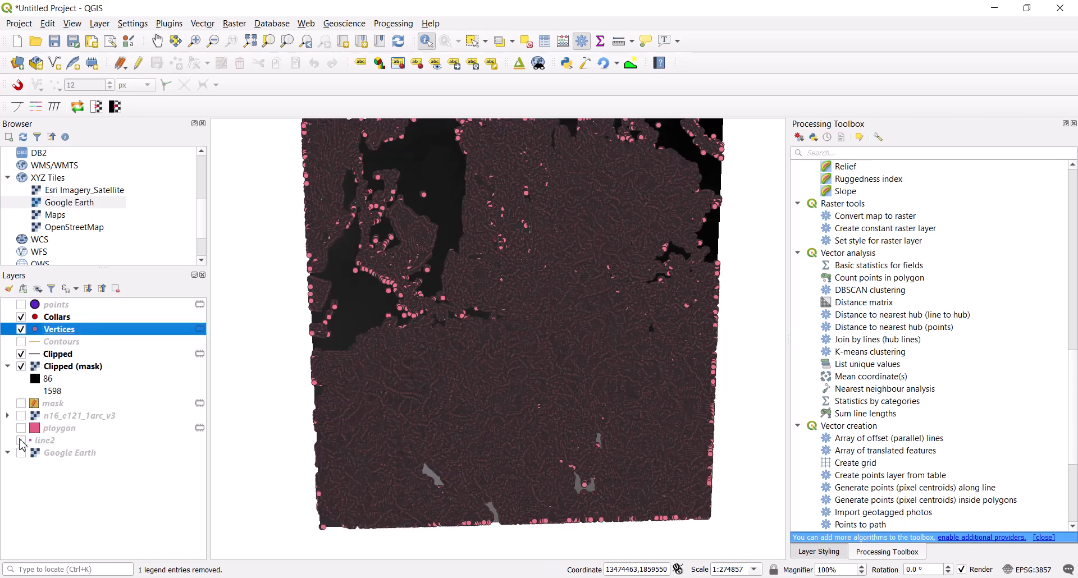
click(21, 416)
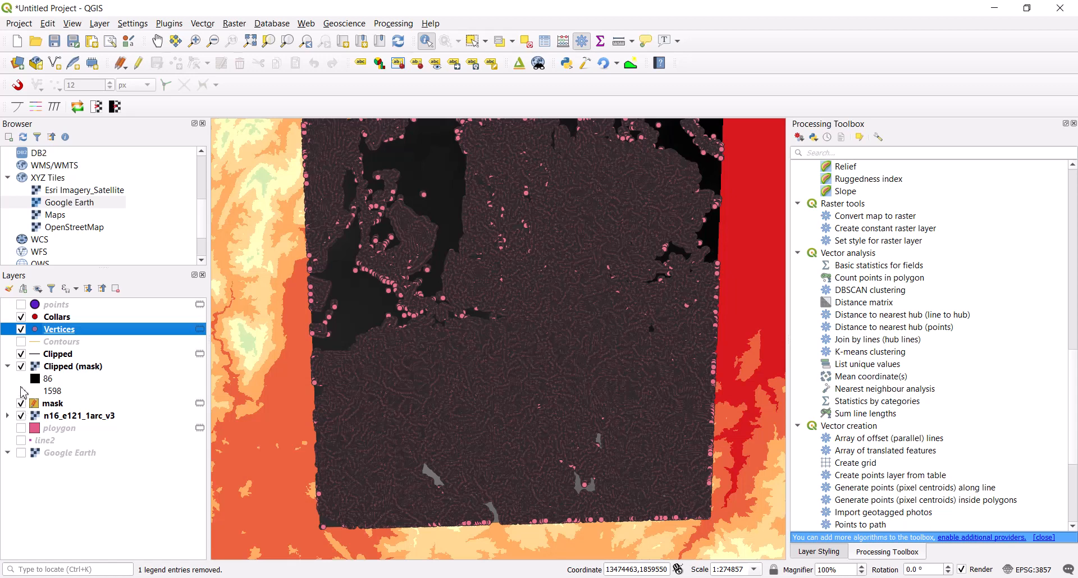
click(21, 403)
click(21, 367)
click(20, 354)
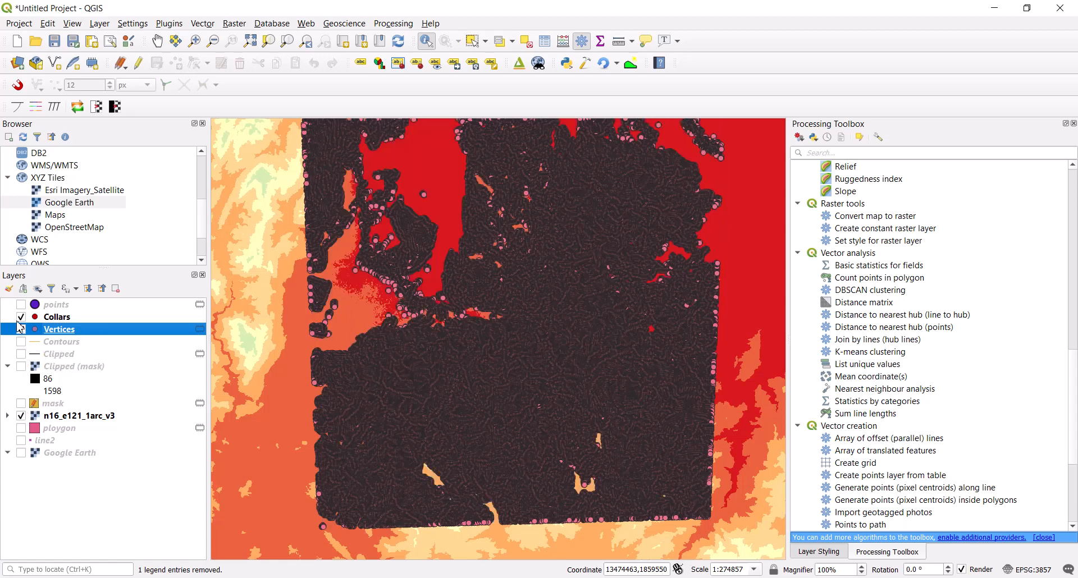
click(21, 330)
click(21, 317)
scroll(418, 317, down, 3)
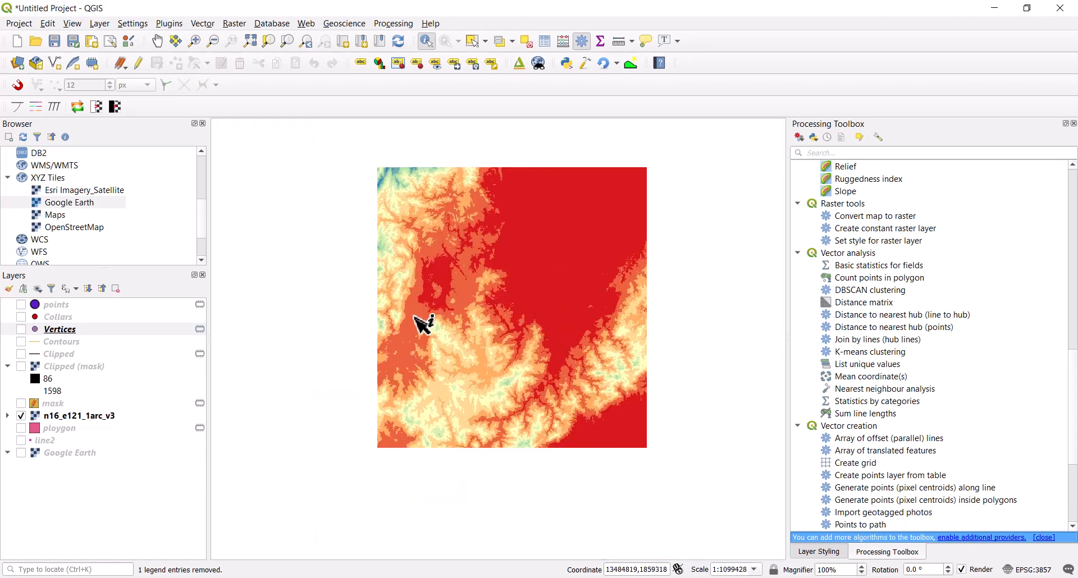
scroll(528, 331, up, 1)
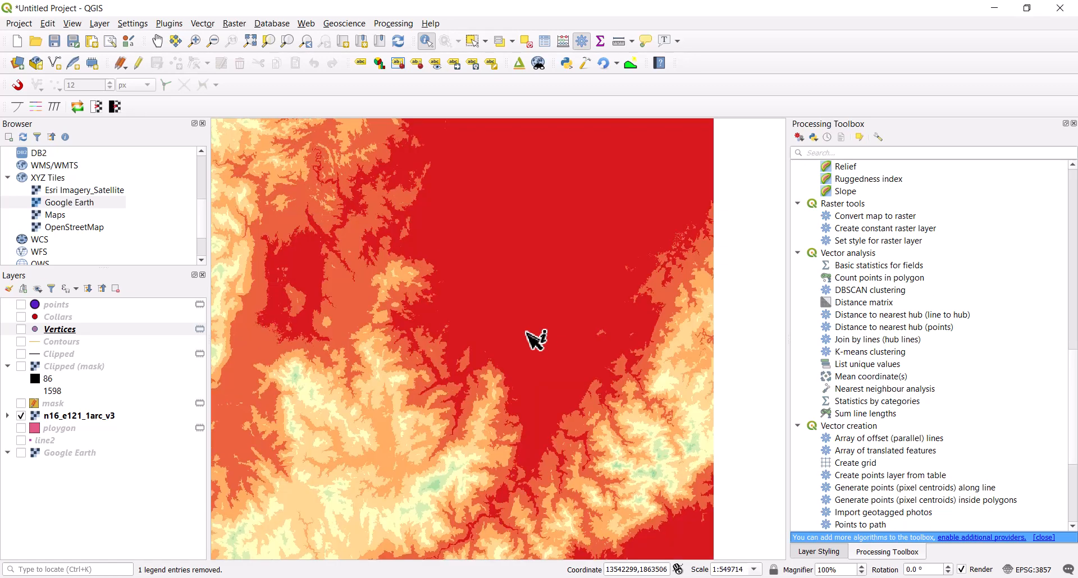
- Show the Google Earth imagery beneath the n16_e121_1arc_v3 raster, with the whole raster in view
click(21, 453)
scroll(438, 345, down, 1)
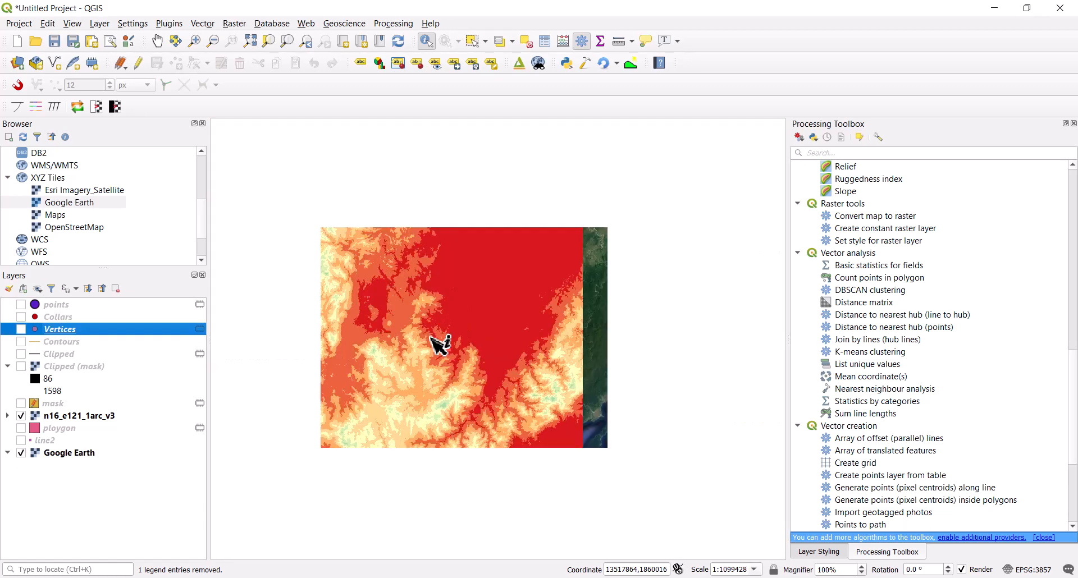
scroll(470, 348, up, 1)
scroll(456, 345, down, 1)
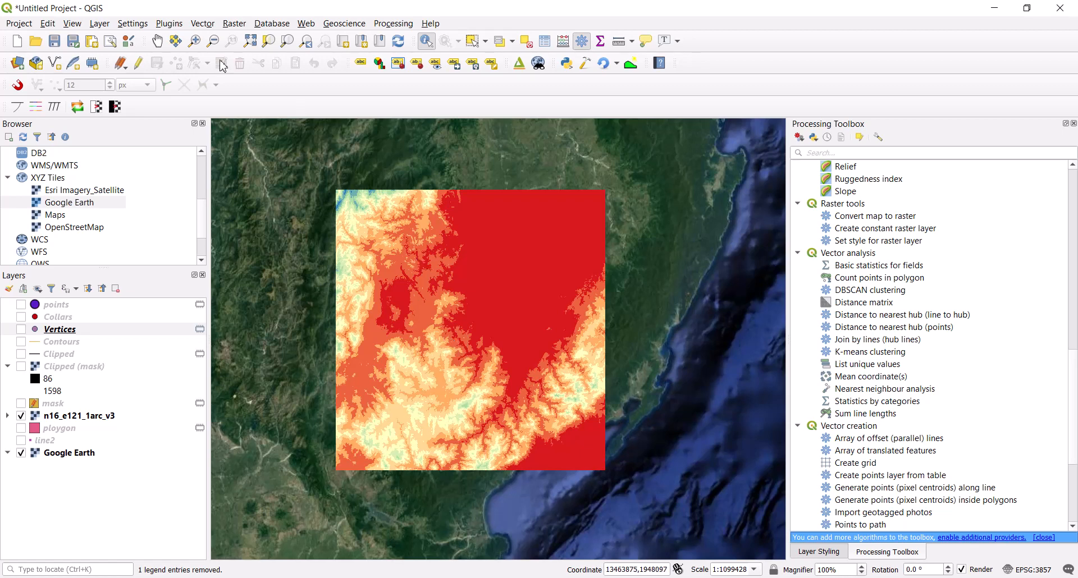
- Create a print layout titled "map" and add a map that covers the whole page
click(92, 43)
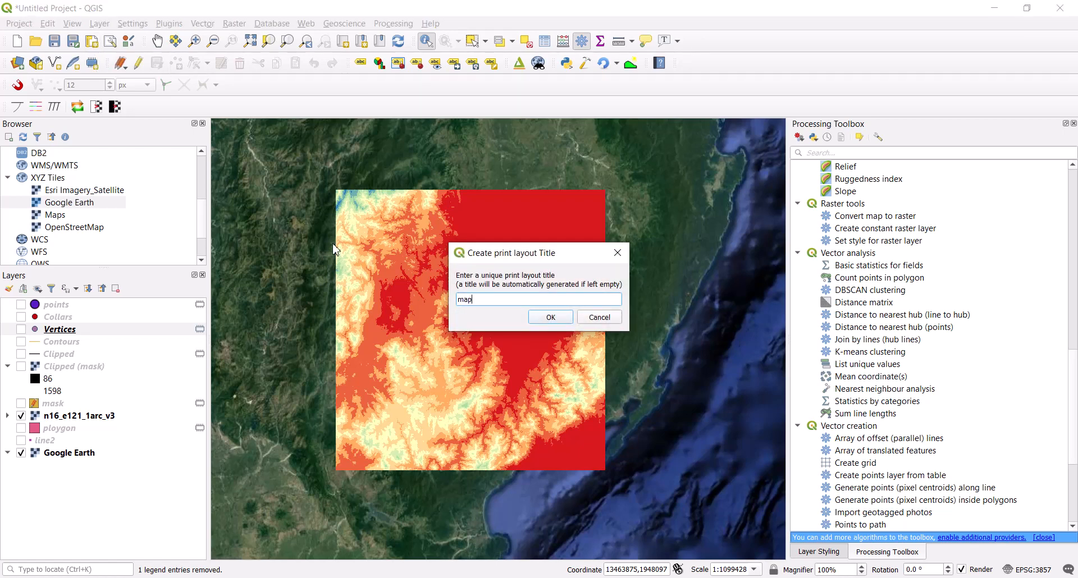
click(551, 318)
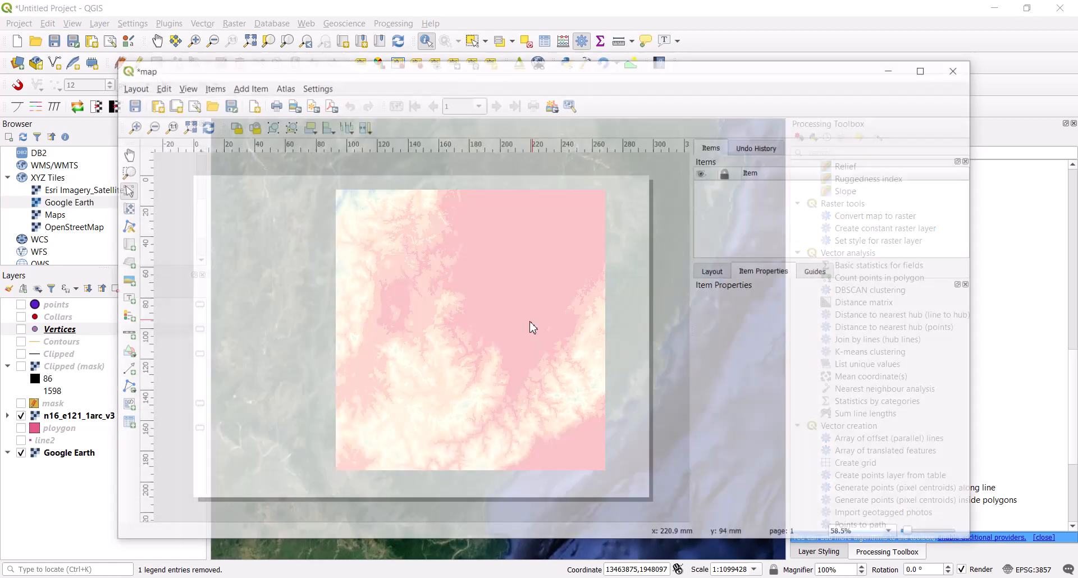
click(925, 69)
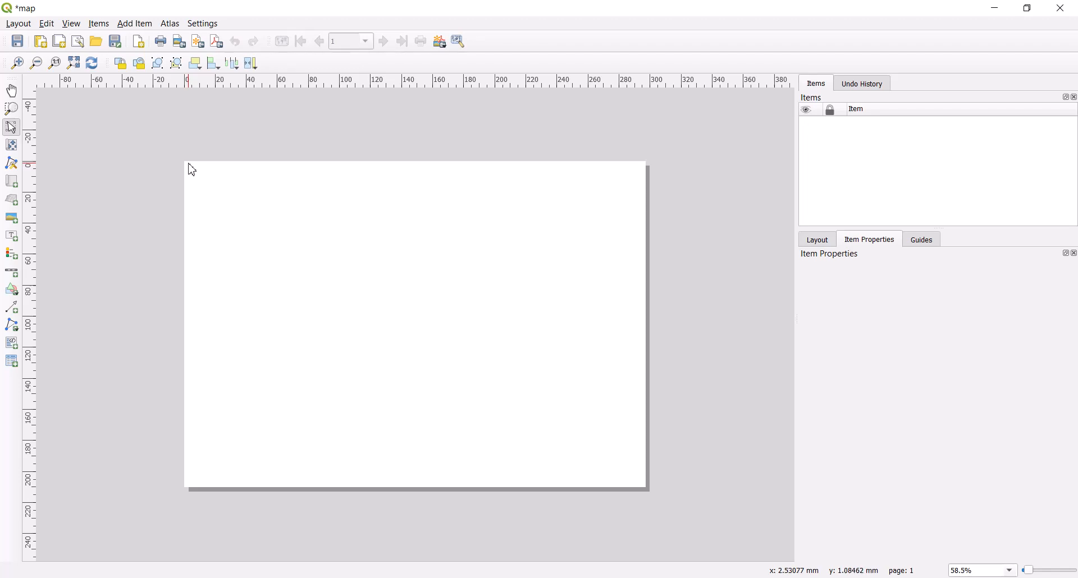
click(11, 182)
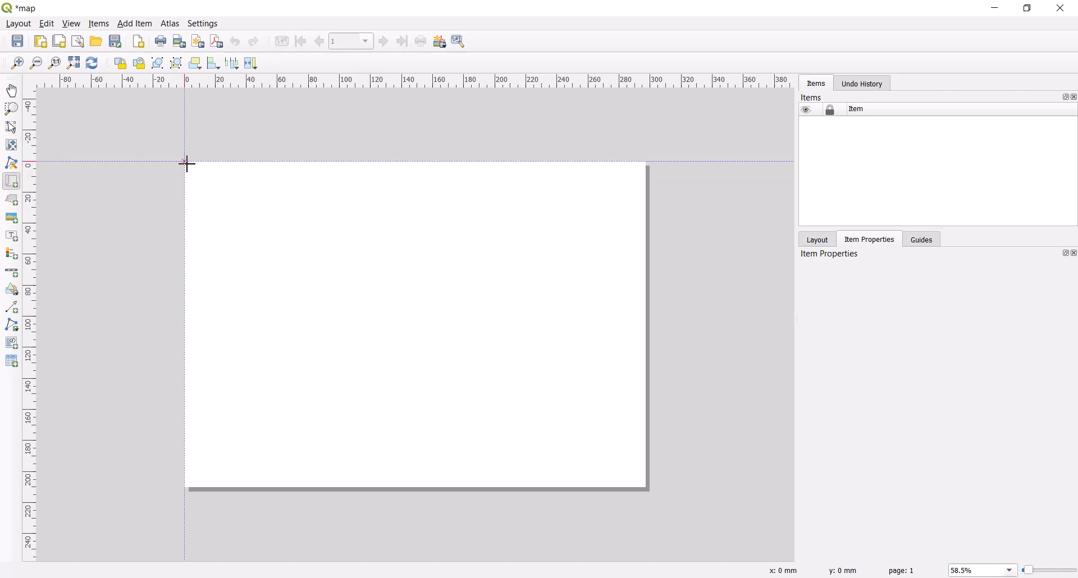
drag(188, 164, 646, 487)
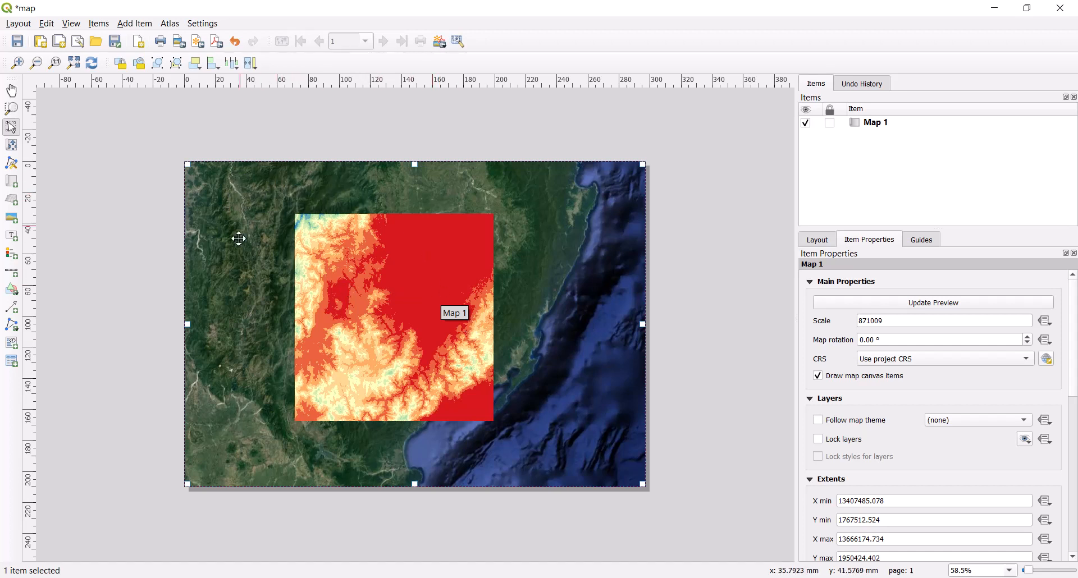
- Rescale the layout map's content to 1:583618 and shift the full raster toward the page's left edge
click(10, 148)
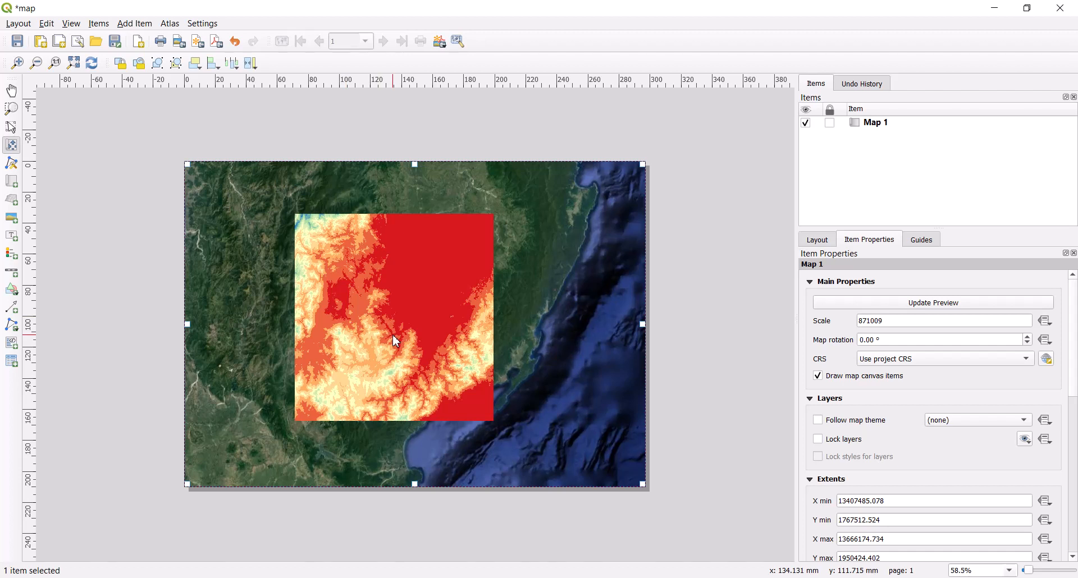
scroll(393, 336, up, 1)
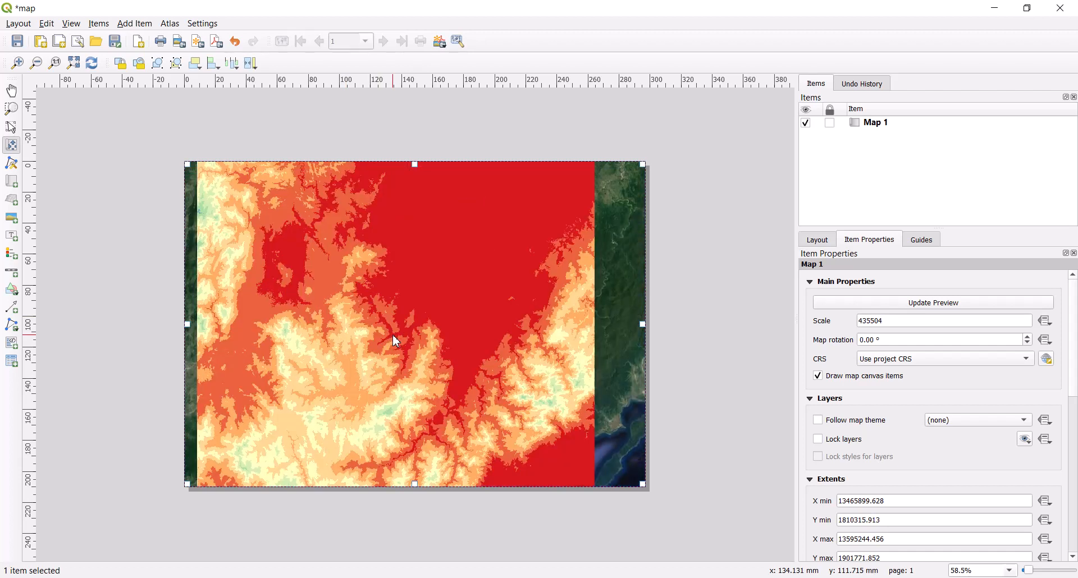
scroll(395, 340, down, 1)
scroll(395, 340, down, 1)
scroll(393, 335, up, 1)
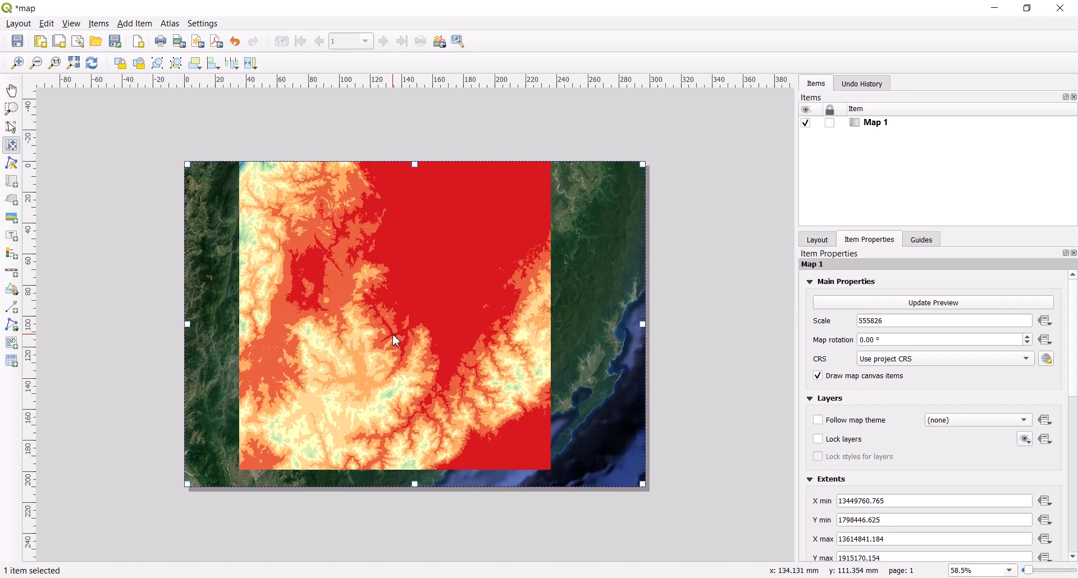
drag(393, 336, 349, 342)
scroll(363, 340, down, 1)
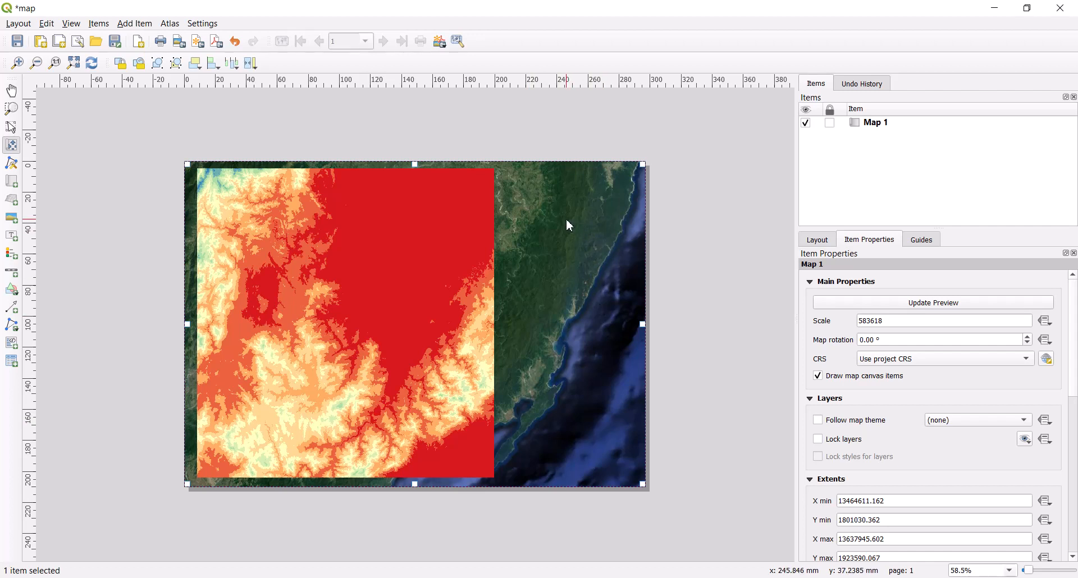
- Add a legend to the page over the satellite imagery to the right of the raster
click(11, 257)
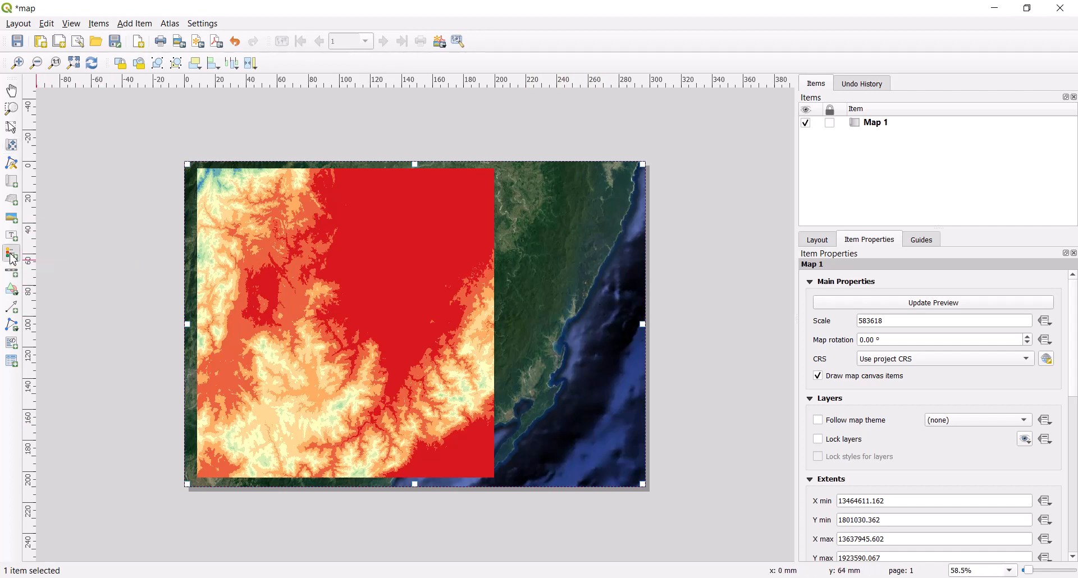
drag(527, 275, 578, 281)
drag(577, 325, 582, 328)
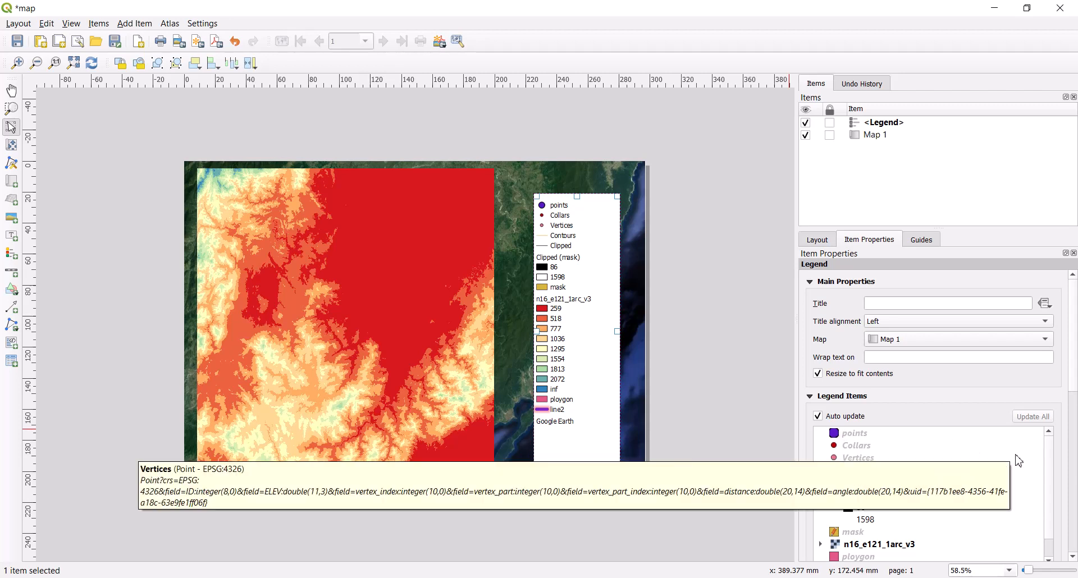
- Turn off the legend's automatic updating and remove the Google Earth entry from it
scroll(1052, 474, down, 1)
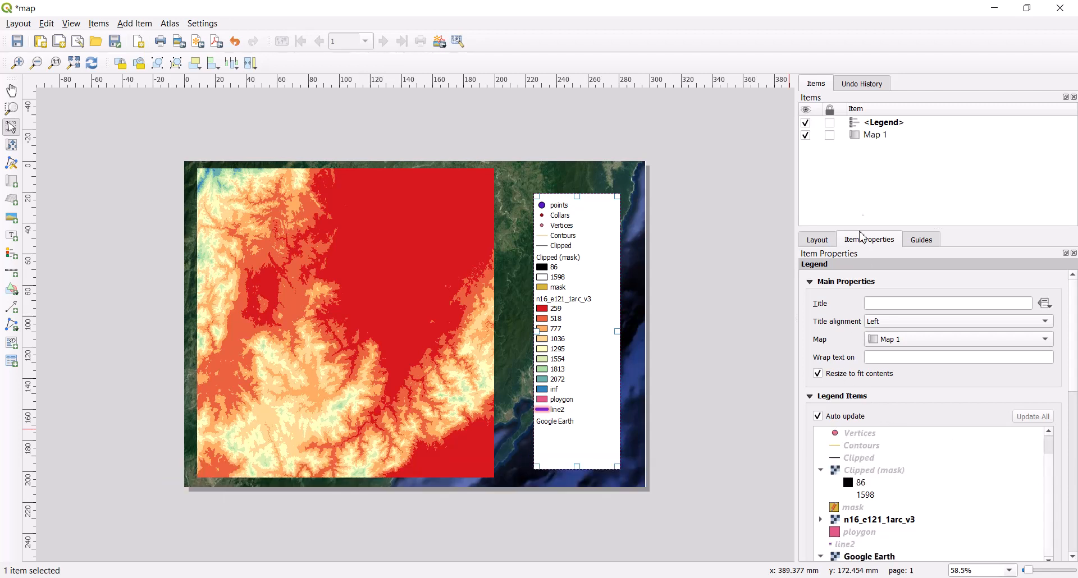
click(883, 126)
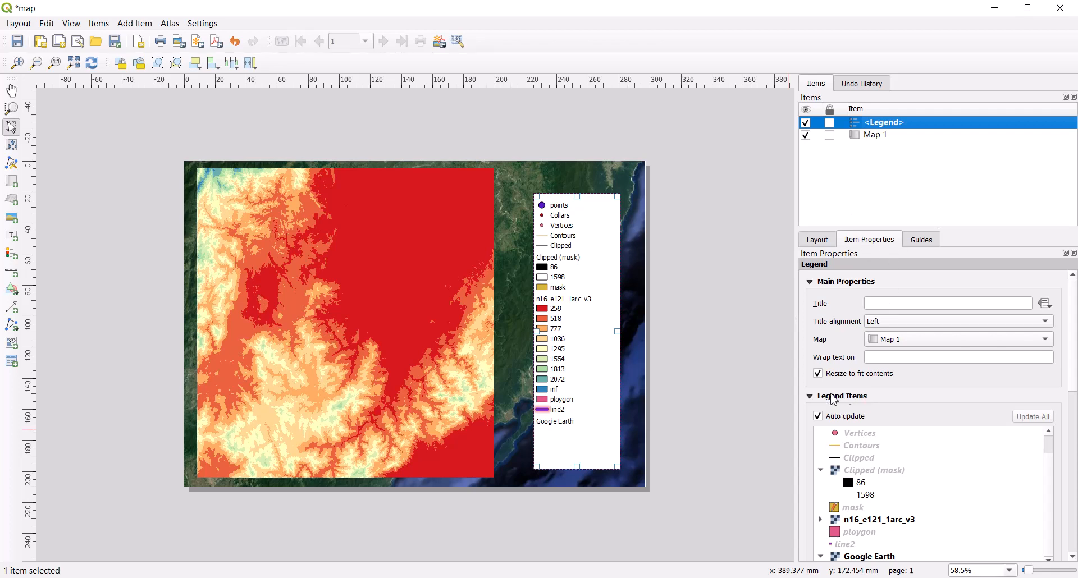
scroll(1076, 393, down, 3)
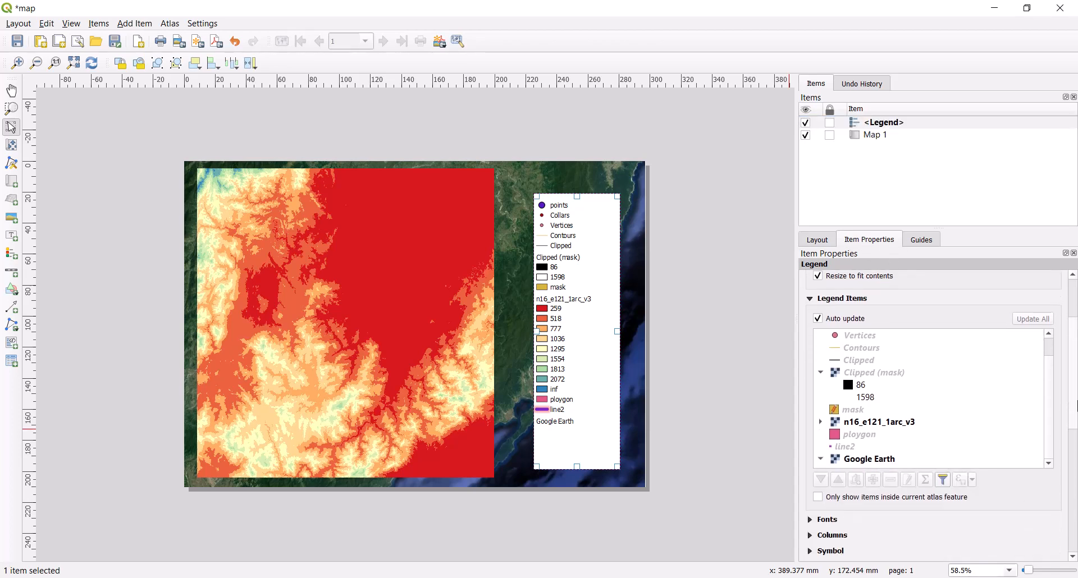
click(862, 461)
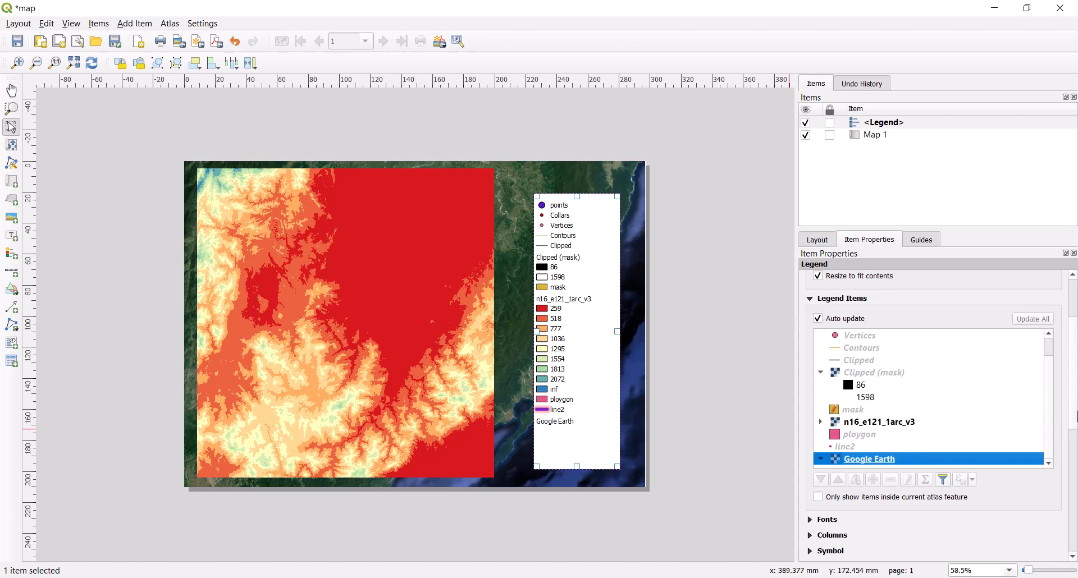
click(1076, 416)
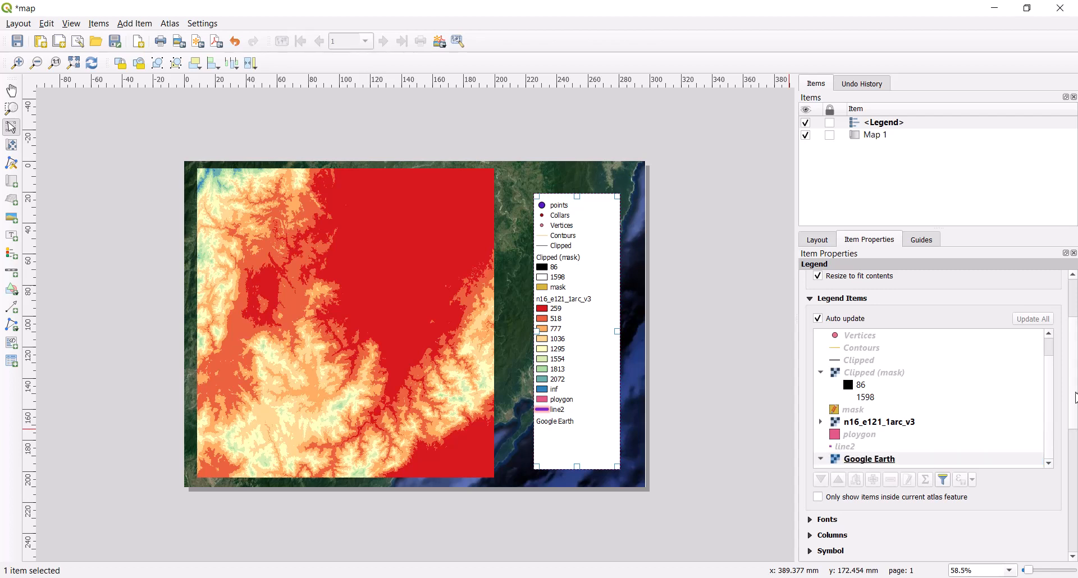
click(819, 318)
click(869, 458)
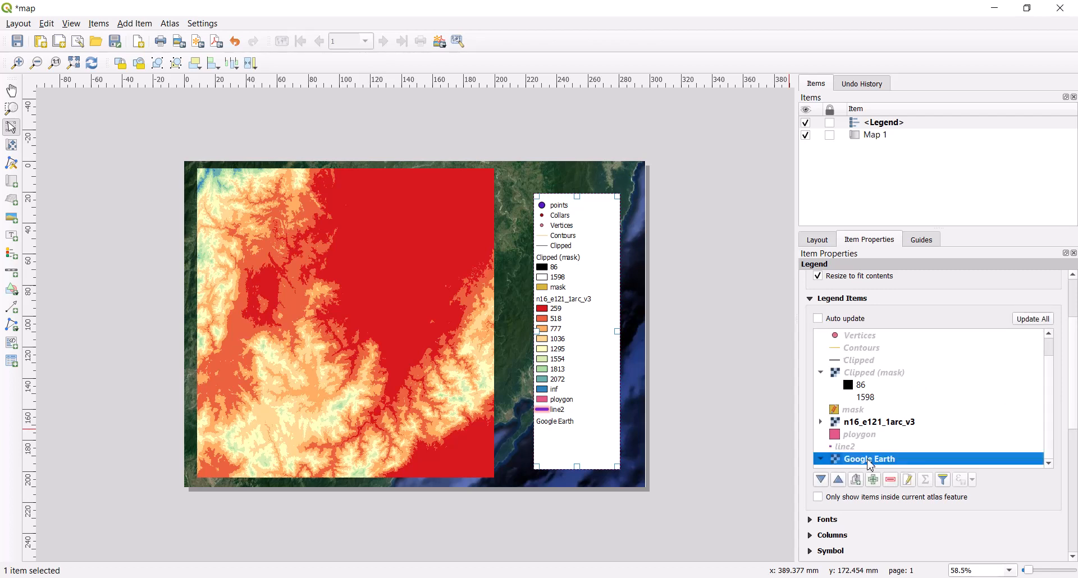
click(892, 482)
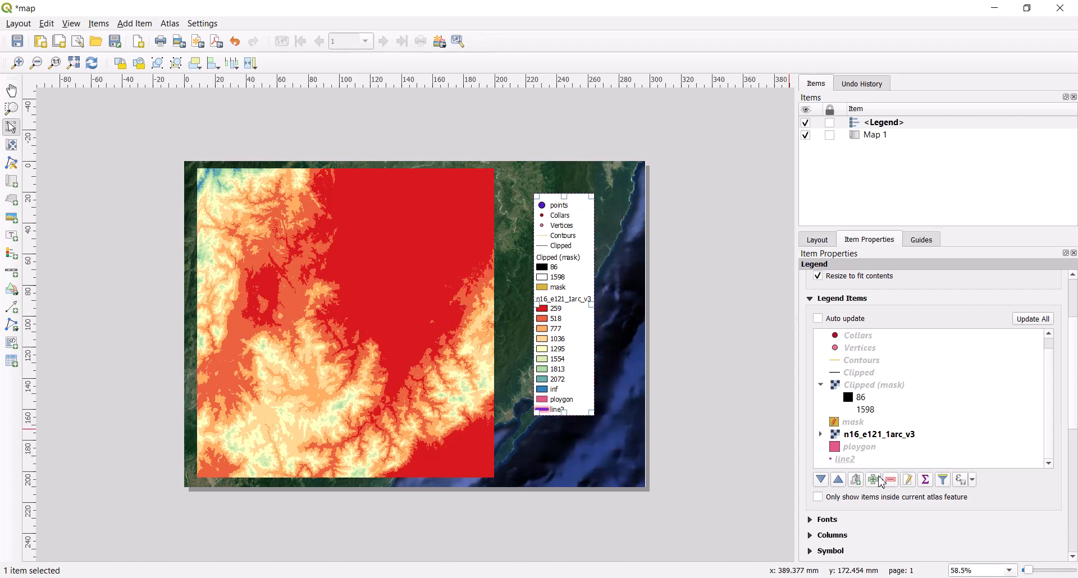
click(874, 480)
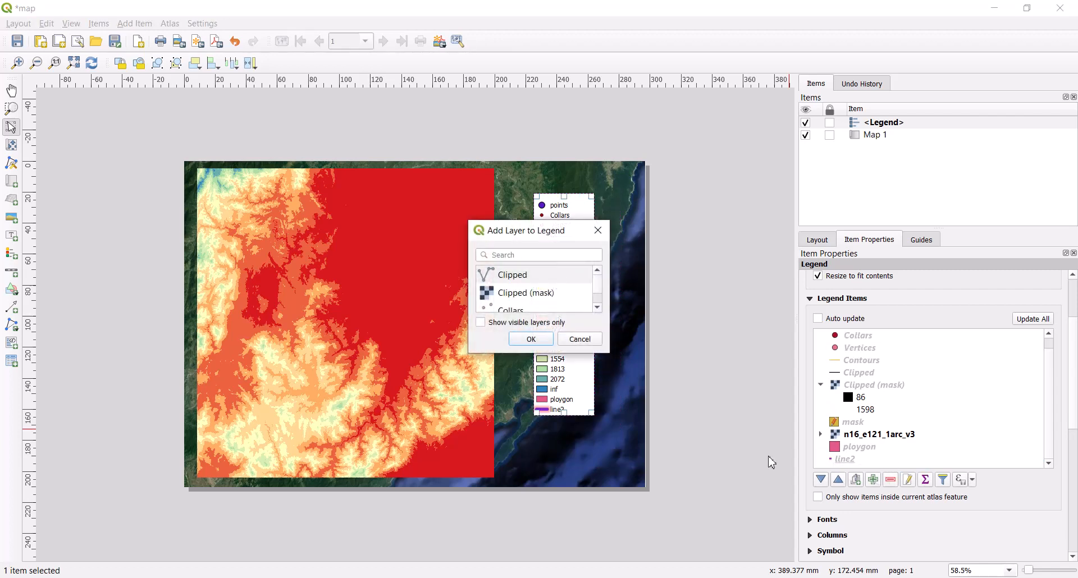
scroll(603, 303, down, 3)
scroll(589, 289, up, 4)
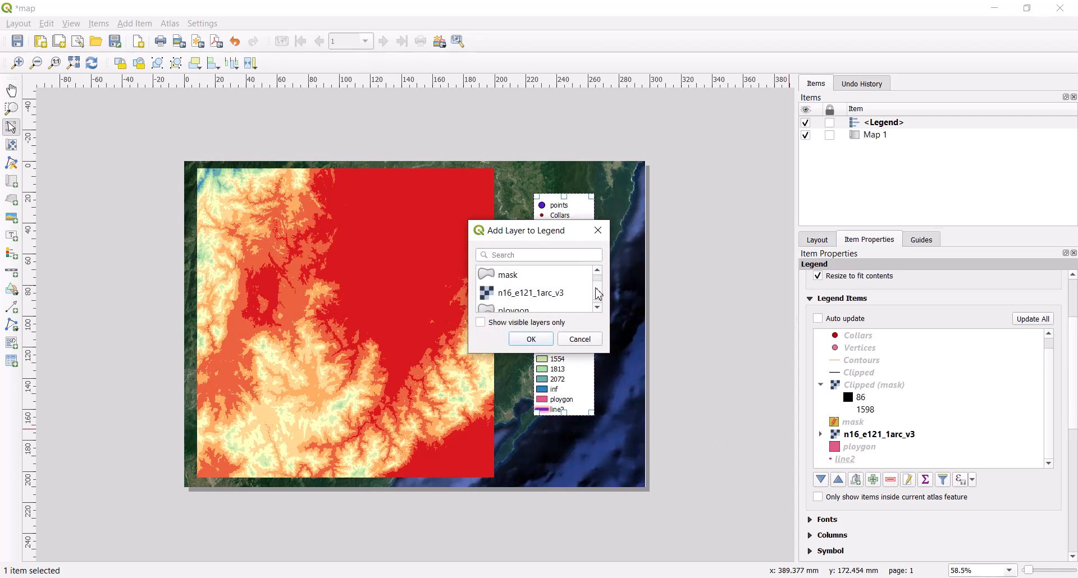
click(572, 339)
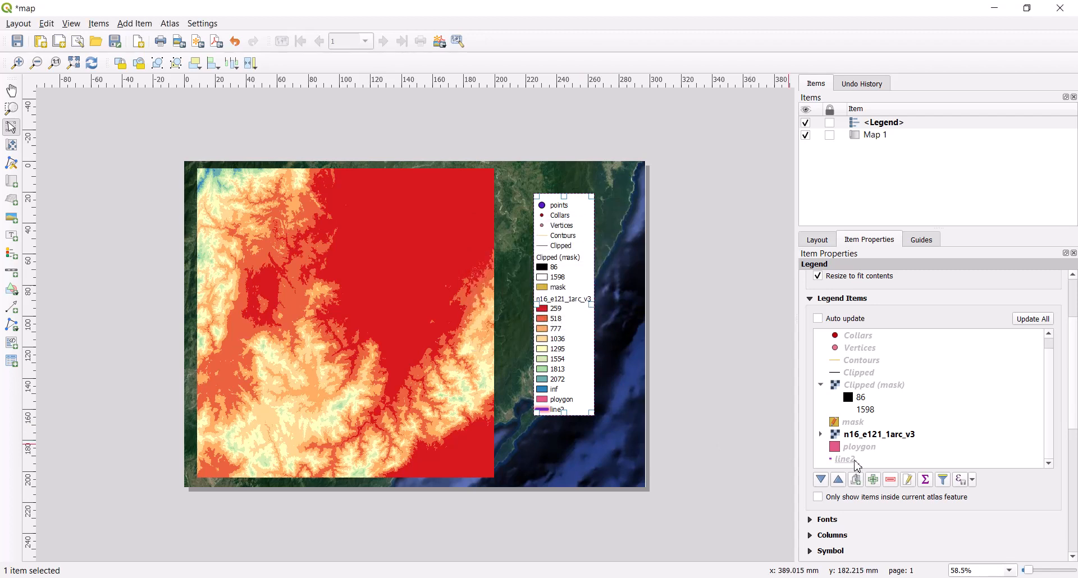
- Remove every remaining legend entry except the n16_e121_1arc_v3 raster with its elevation classes
click(850, 460)
click(891, 480)
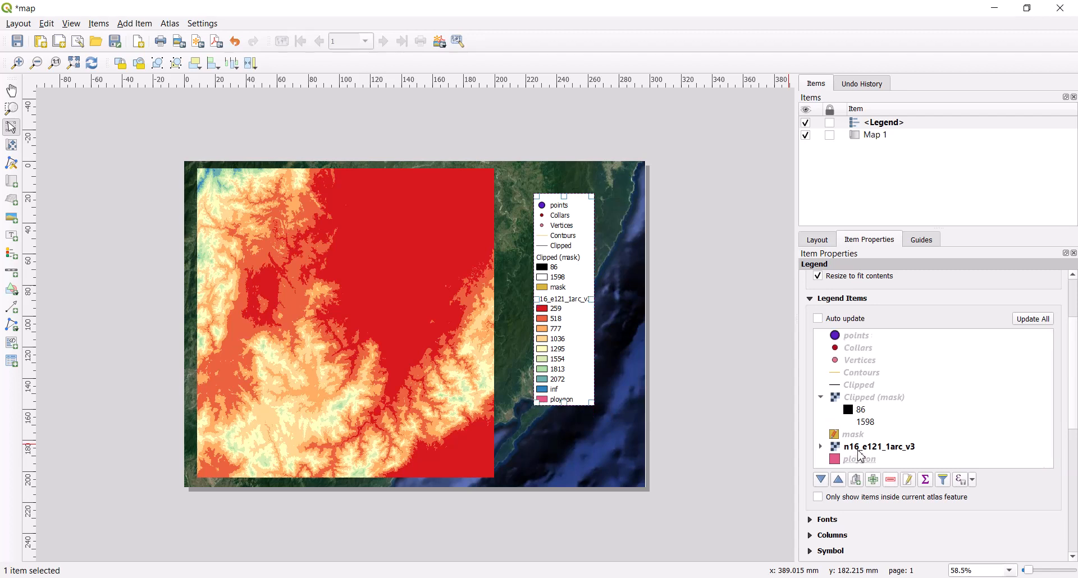
click(891, 480)
click(857, 437)
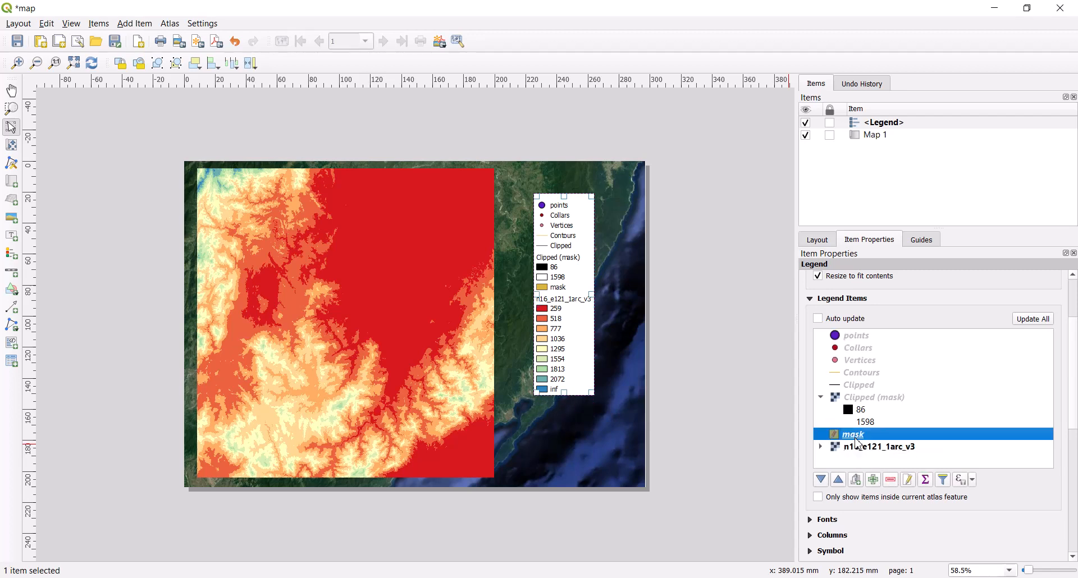
shift+click(851, 337)
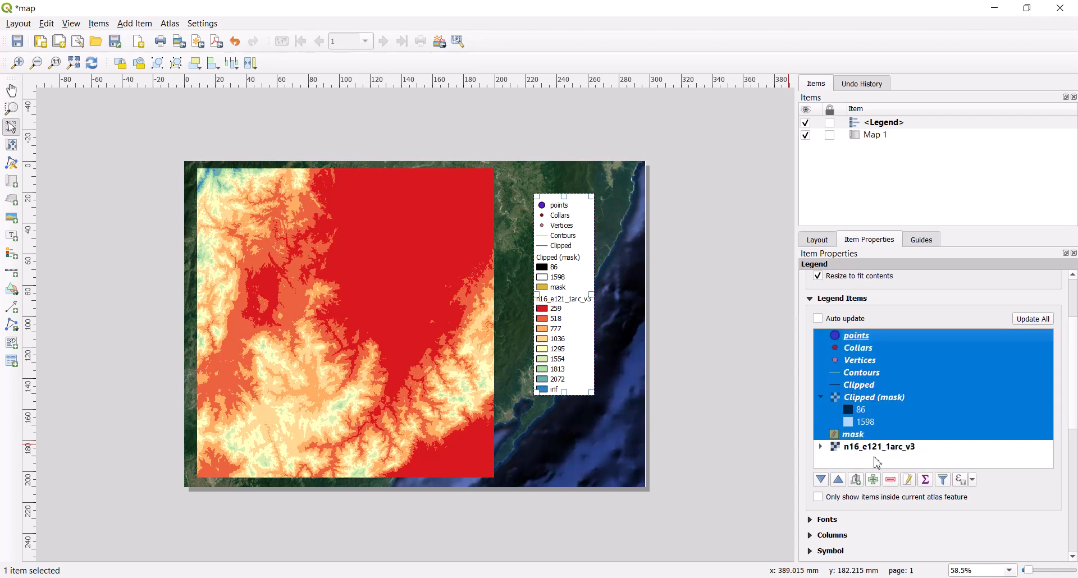
click(891, 480)
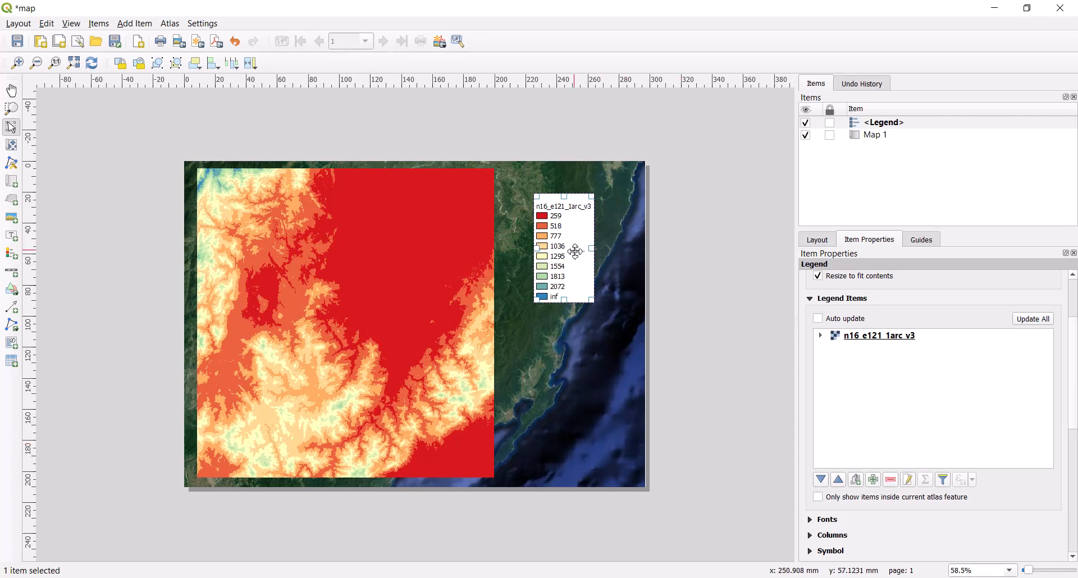
- Rename the legend's raster entry as Topography and move the legend lower on the page, over the satellite imagery
drag(566, 249, 572, 309)
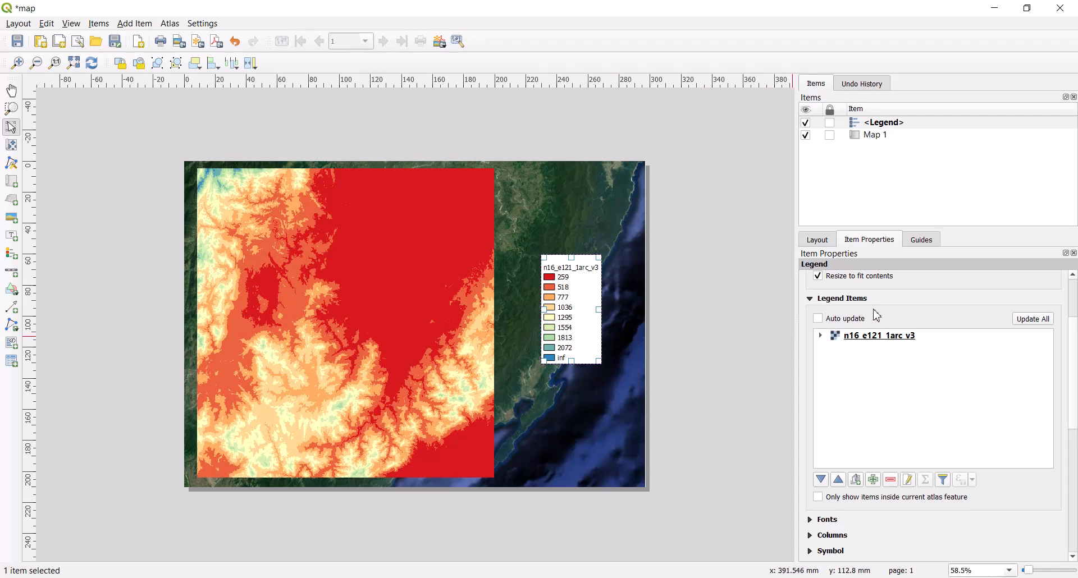
click(873, 339)
double_click(872, 339)
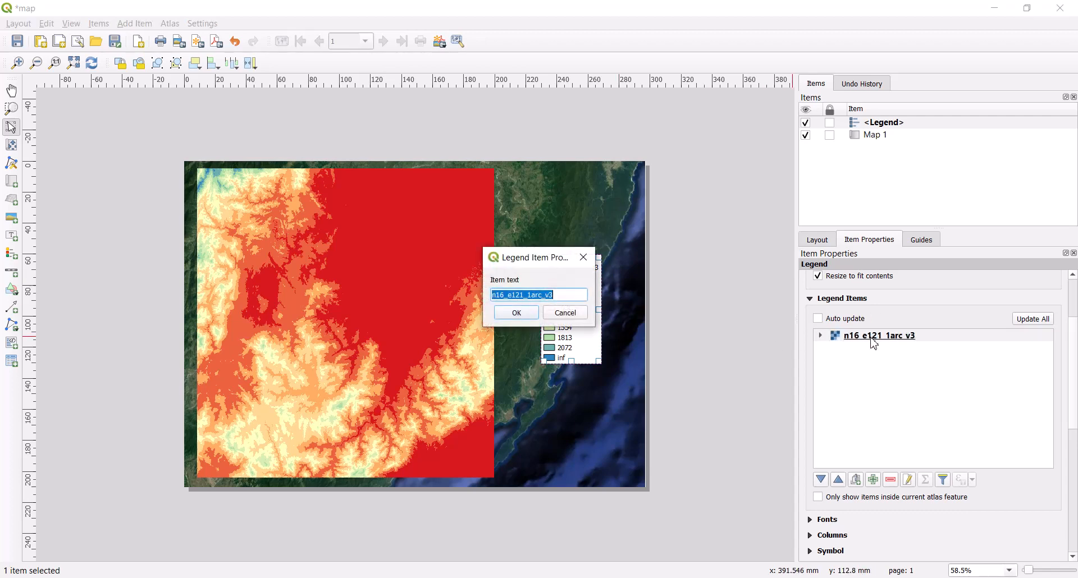
text(Topography)
click(516, 312)
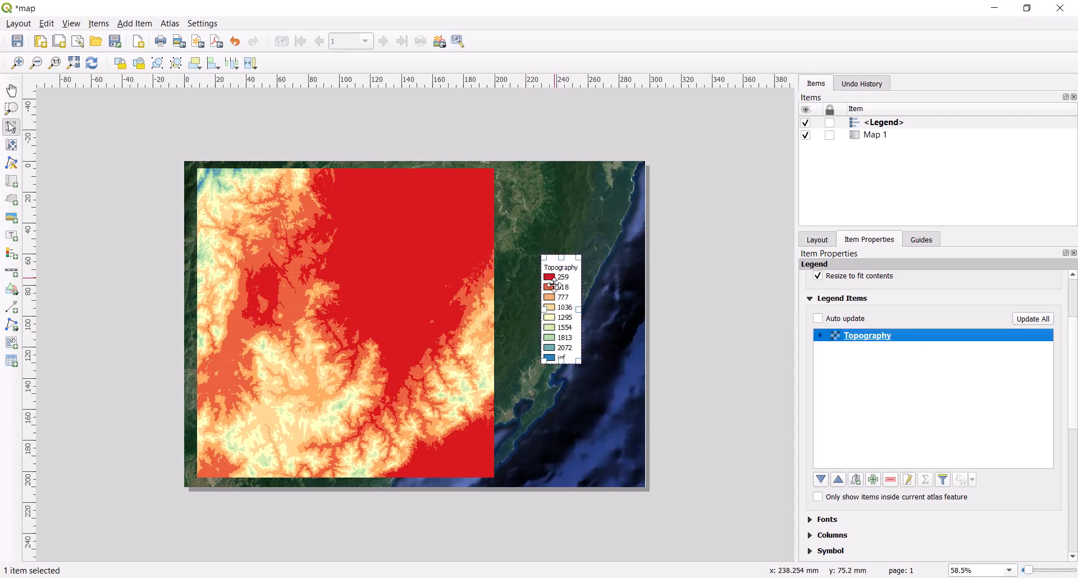
drag(563, 329, 567, 344)
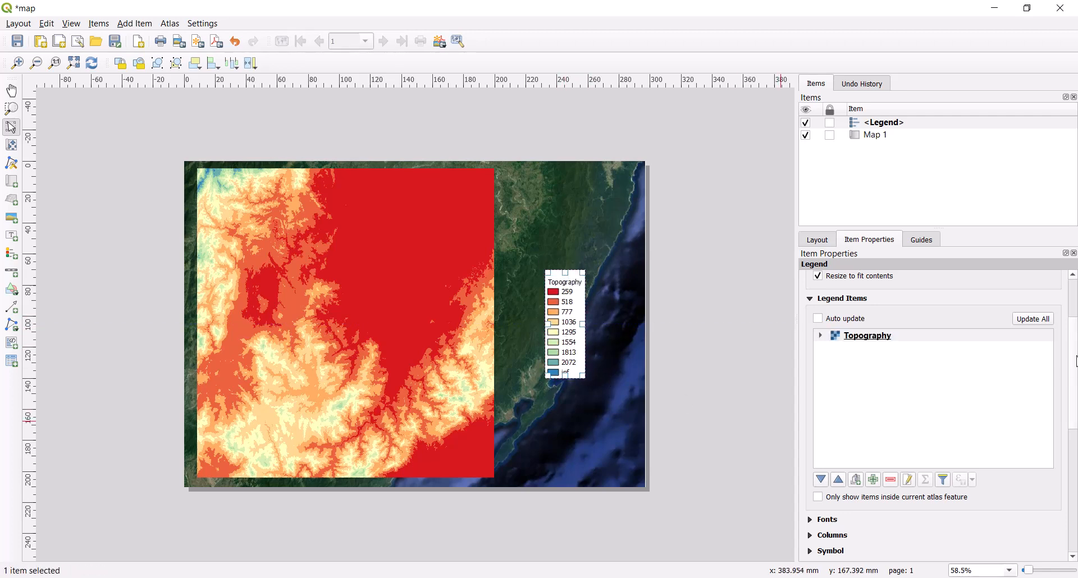
- Enable a frame around the legend
scroll(1074, 396, down, 5)
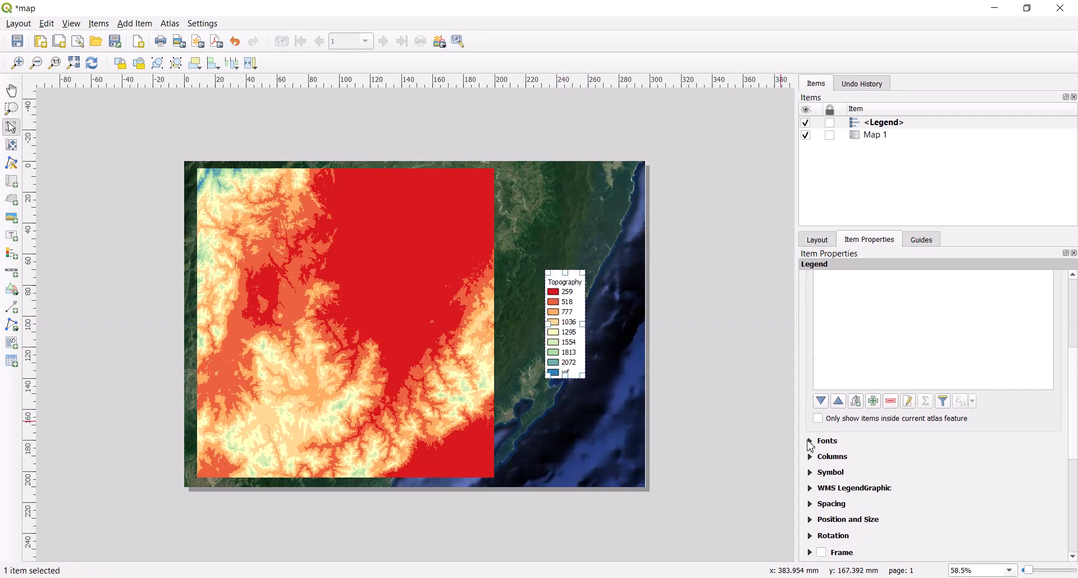
click(810, 441)
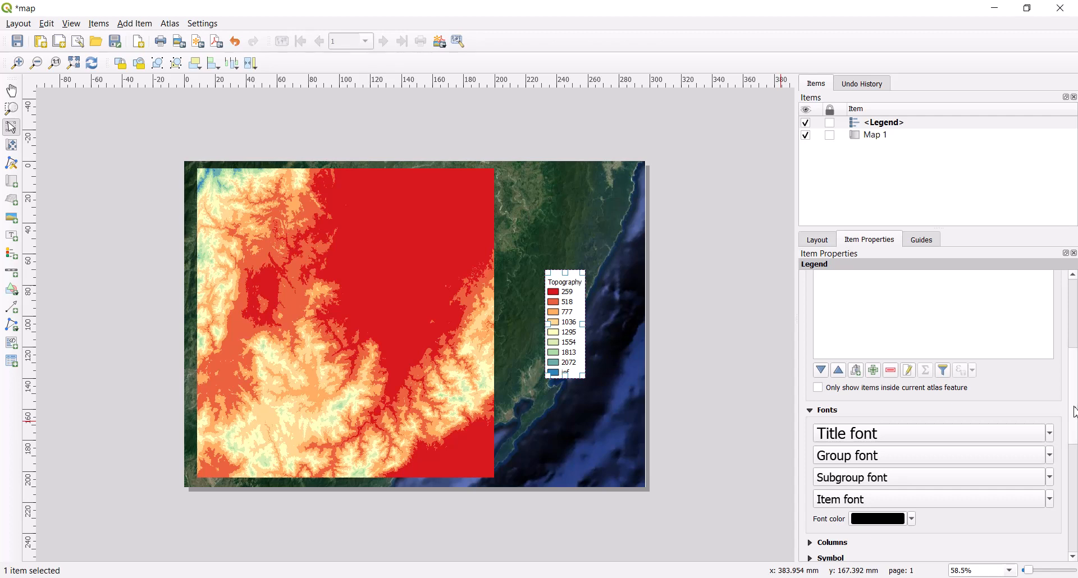
drag(1074, 413, 1075, 474)
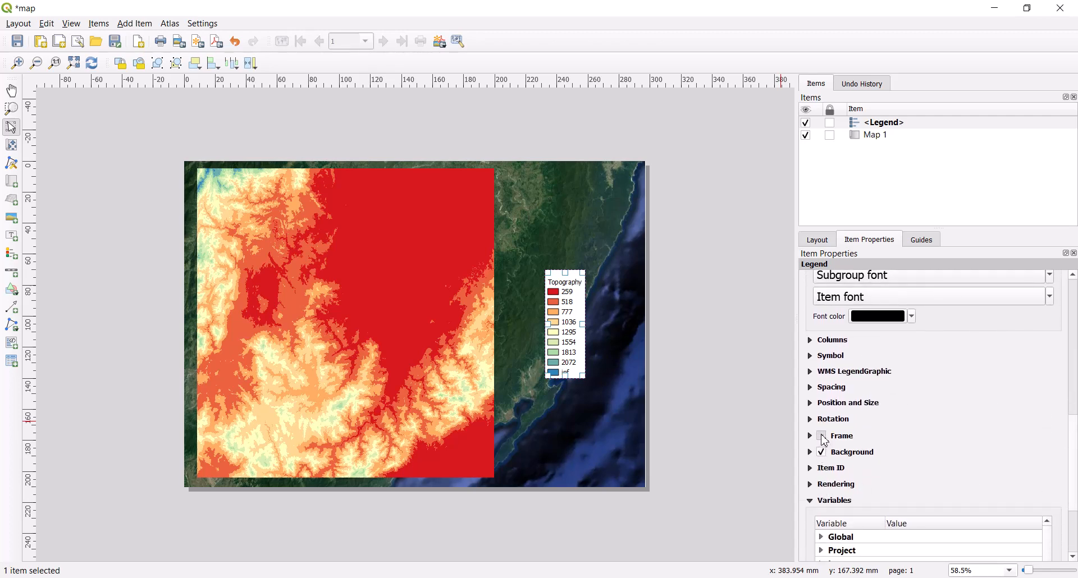
click(823, 437)
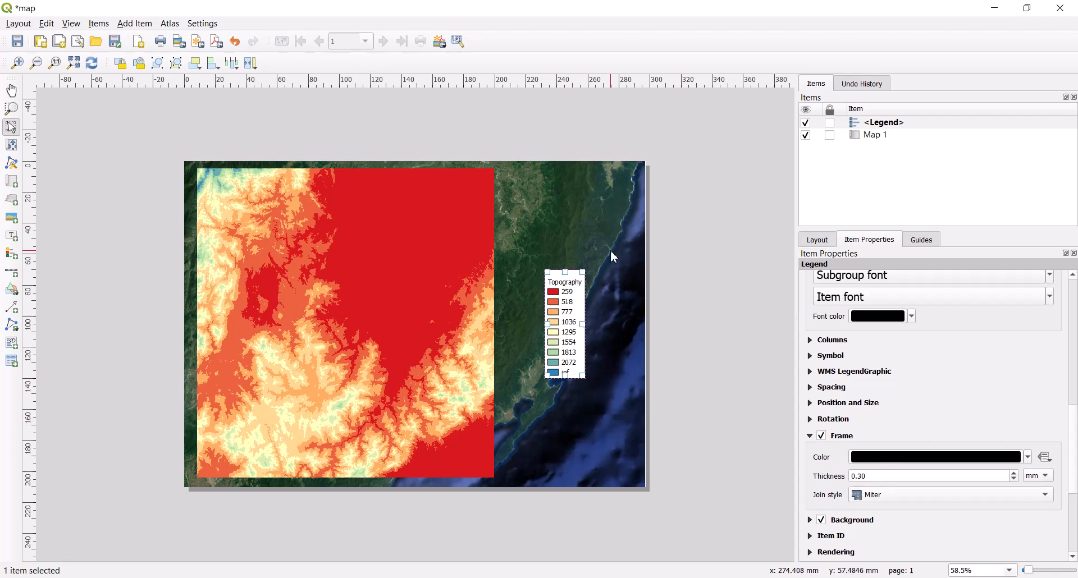
- Enable a frame around Map 1
click(875, 135)
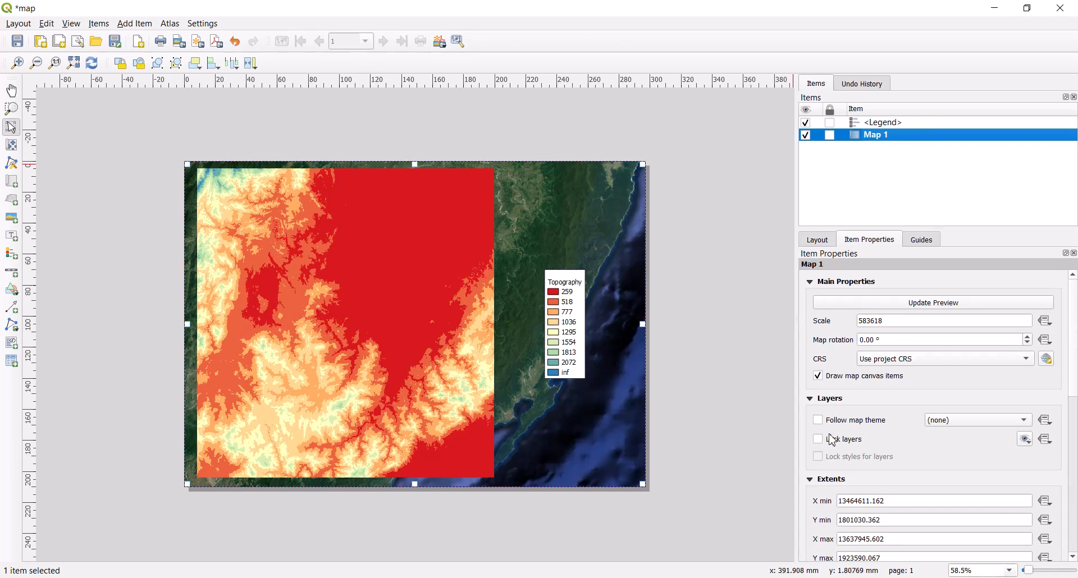
drag(1075, 362, 1075, 466)
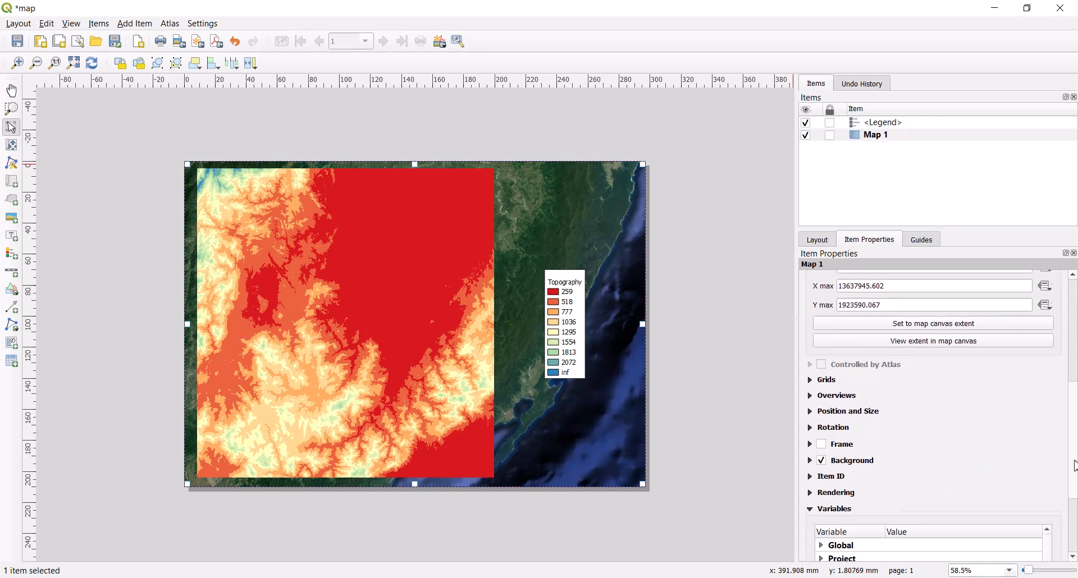
click(820, 441)
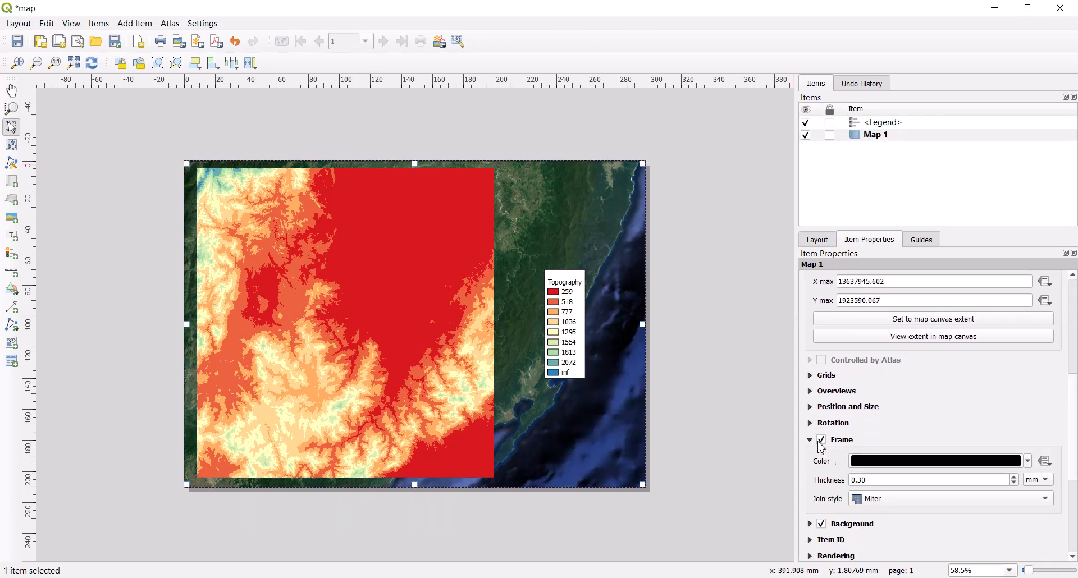
scroll(923, 414, down, 3)
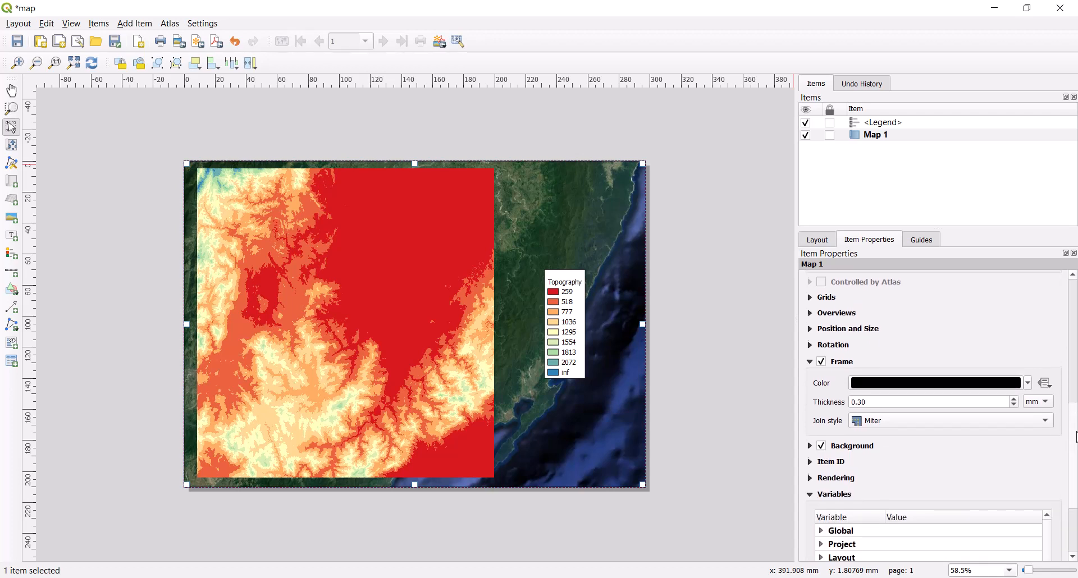
click(813, 457)
click(812, 457)
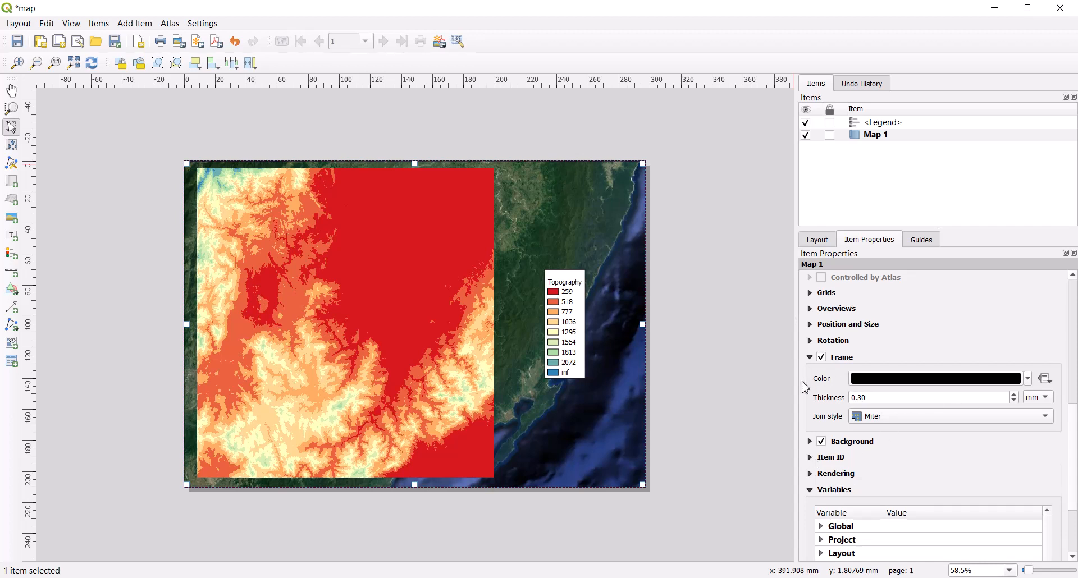
scroll(1075, 431, down, 3)
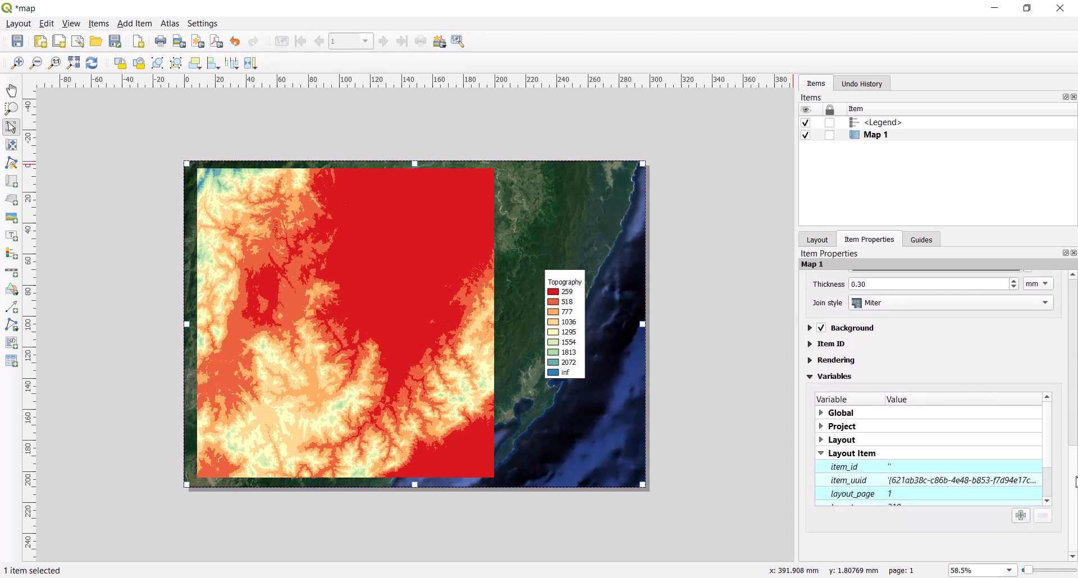
scroll(866, 417, up, 5)
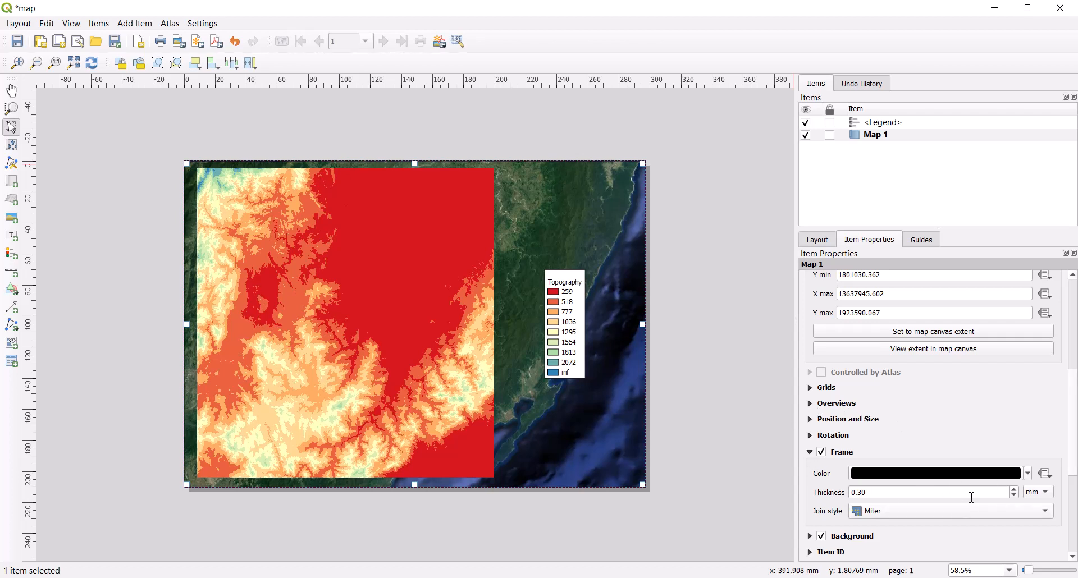
- Set the map frame's thickness to 2 mm
click(1012, 490)
click(1013, 490)
click(1015, 490)
click(1015, 489)
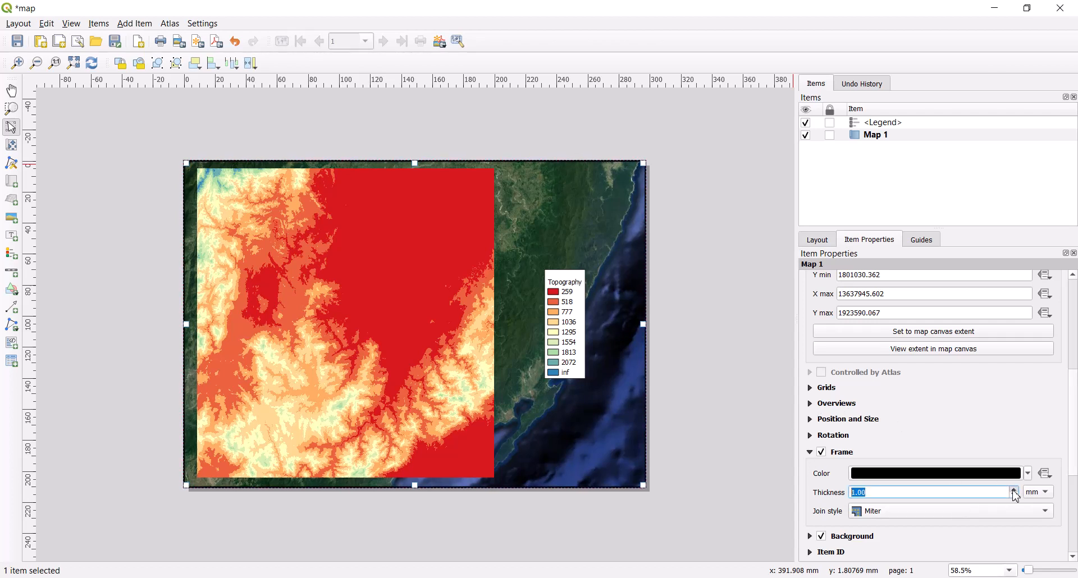
click(1015, 489)
click(1015, 489)
click(1015, 489)
click(1015, 490)
click(1015, 490)
click(1015, 490)
click(1015, 490)
click(1015, 489)
click(1015, 490)
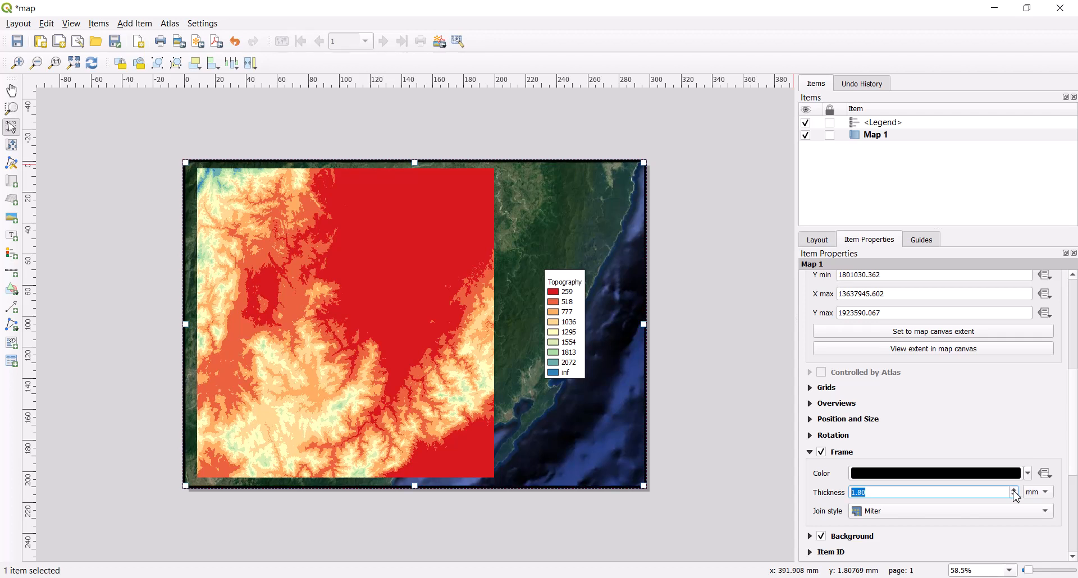
click(1015, 489)
click(1015, 489)
click(1015, 489)
click(1015, 490)
click(1015, 489)
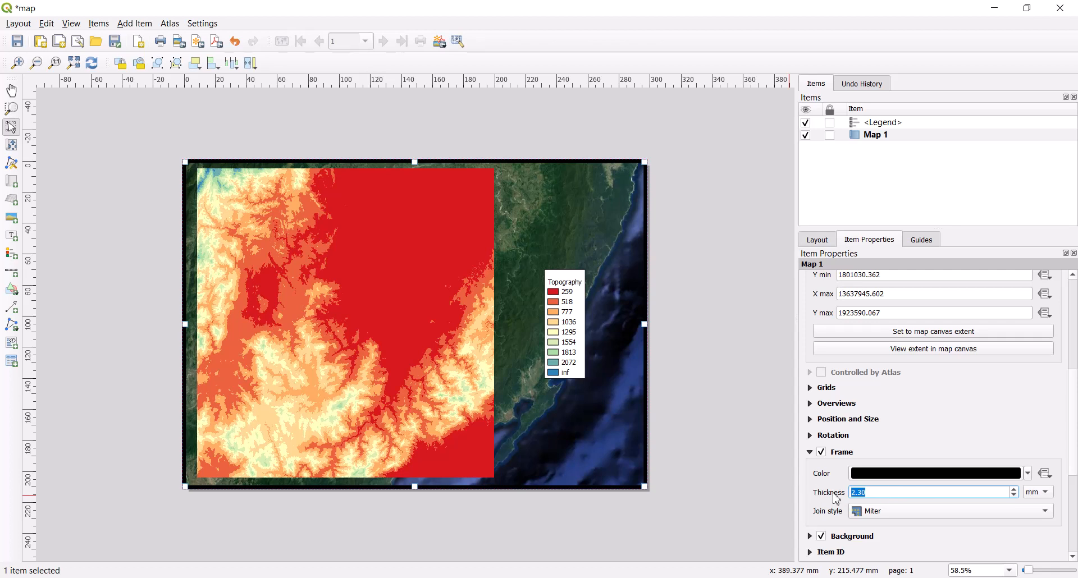
text(2)
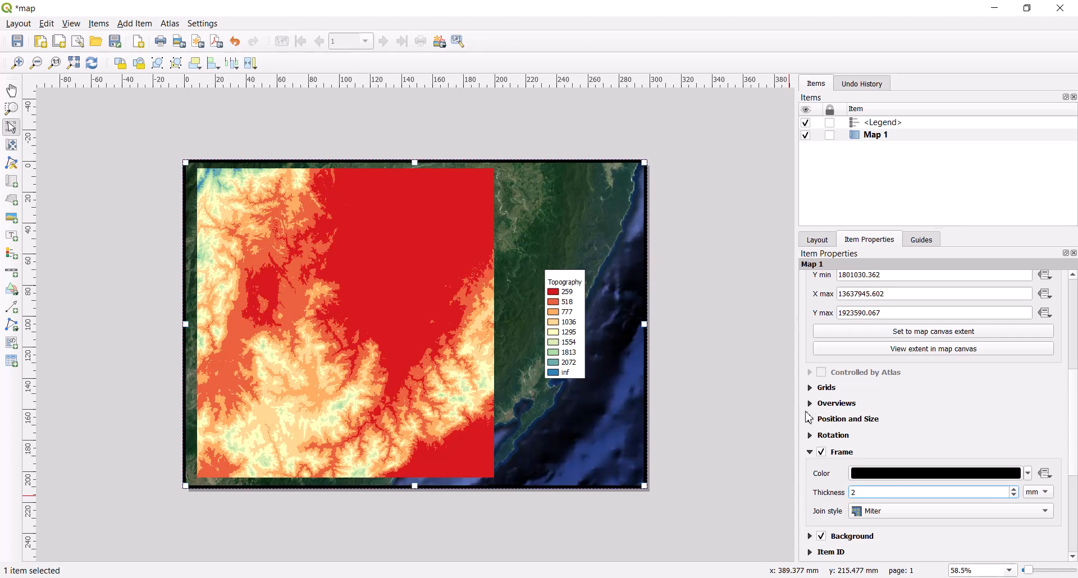
- Add a grid to Map 1 and open the grid's properties for editing
click(810, 388)
click(842, 409)
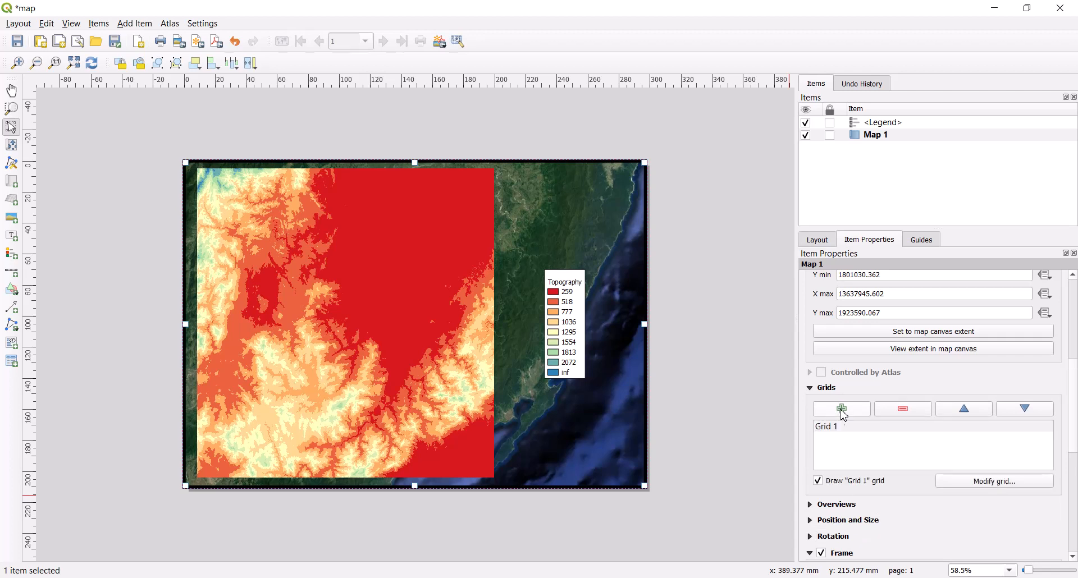
click(841, 430)
click(981, 481)
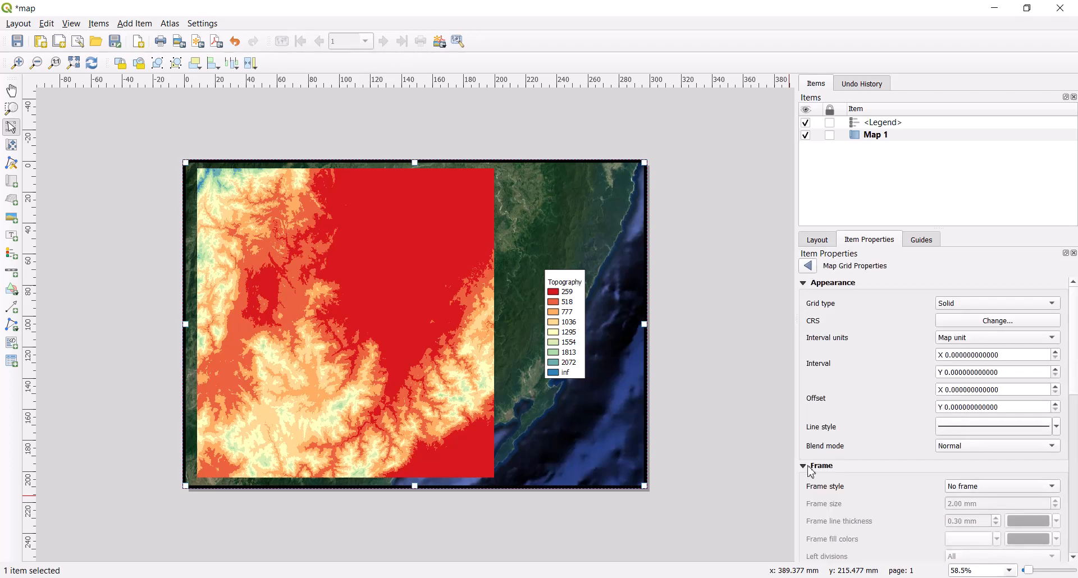
- Set the grid's frame style to Interior ticks
scroll(1075, 373, down, 1)
drag(1077, 372, 1077, 408)
click(956, 384)
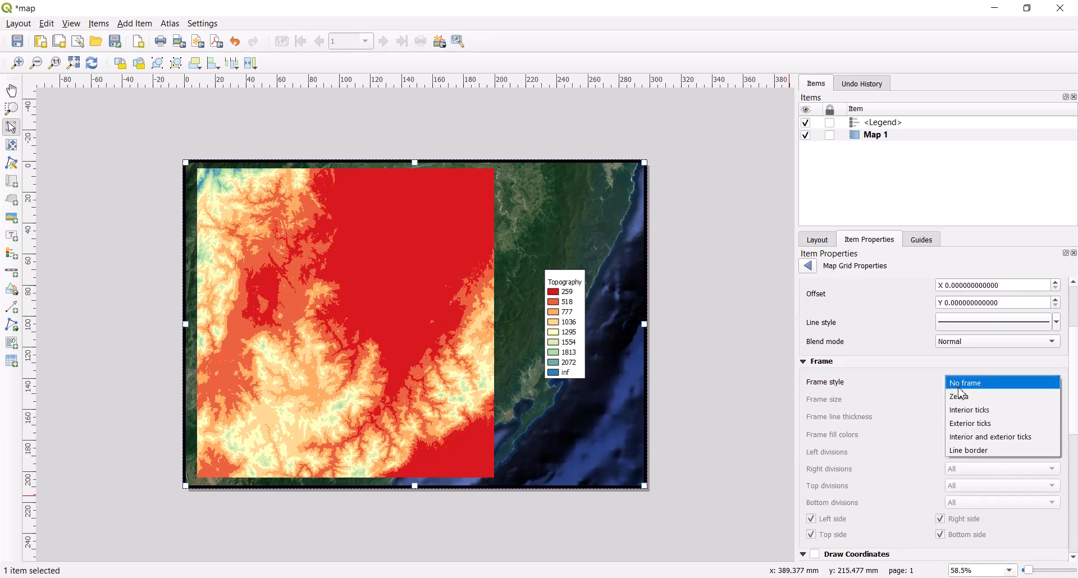
click(972, 410)
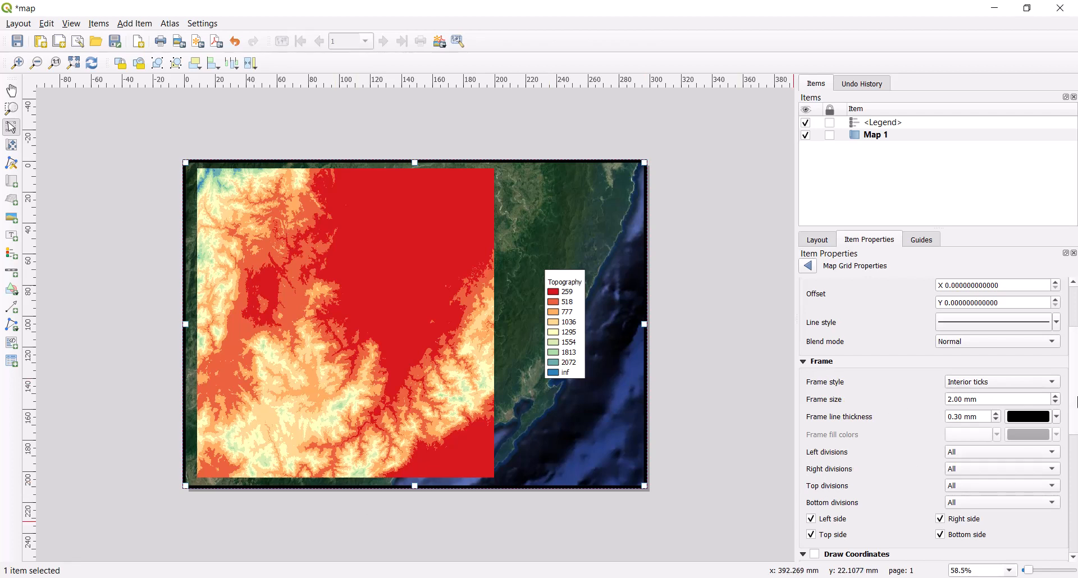
- Set the grid's X interval to 0.001 map units
drag(1075, 401, 1076, 353)
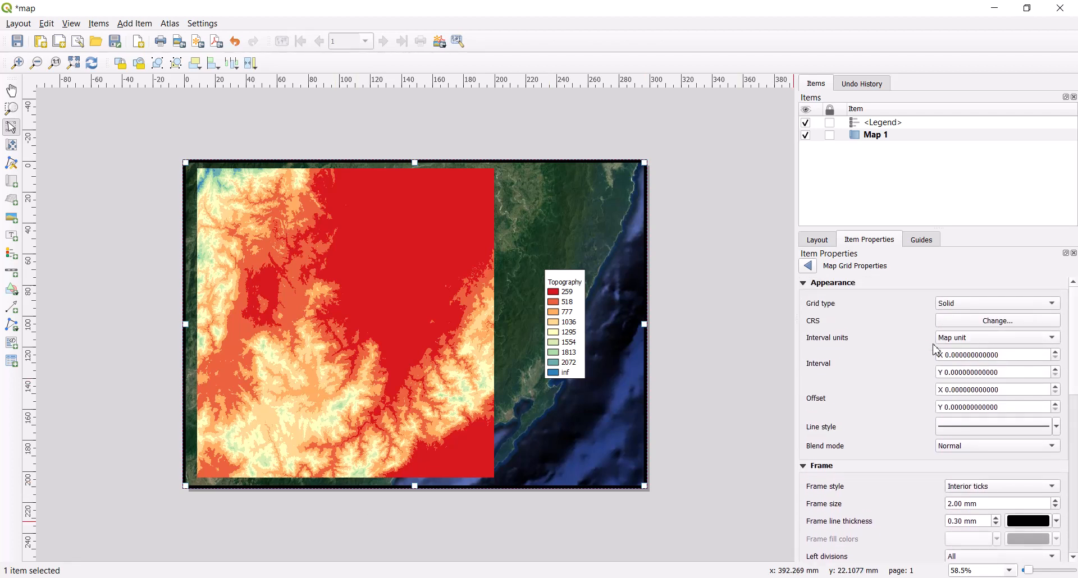
click(948, 356)
click(948, 373)
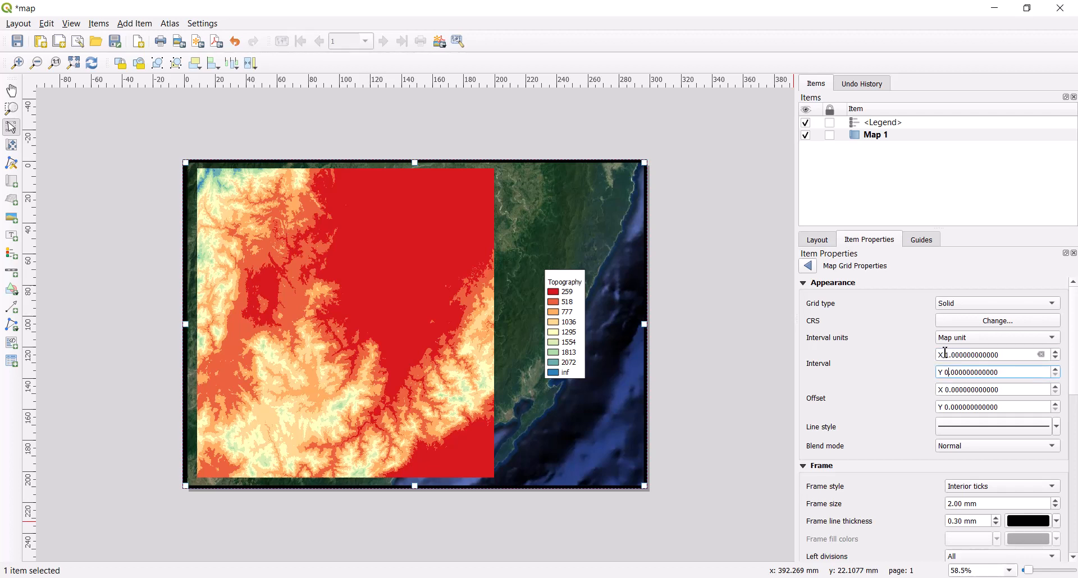
double_click(948, 357)
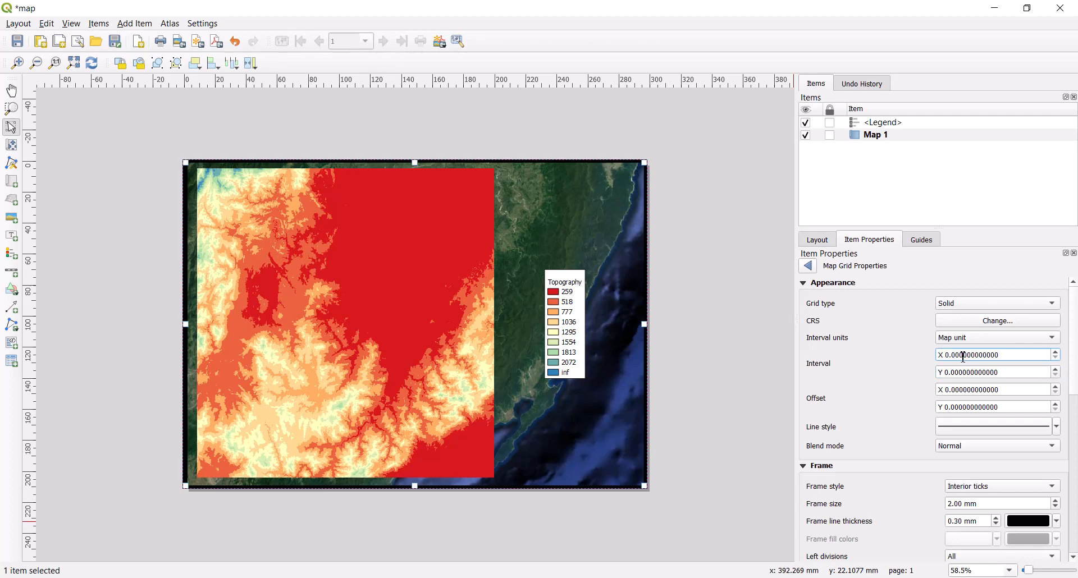
click(966, 372)
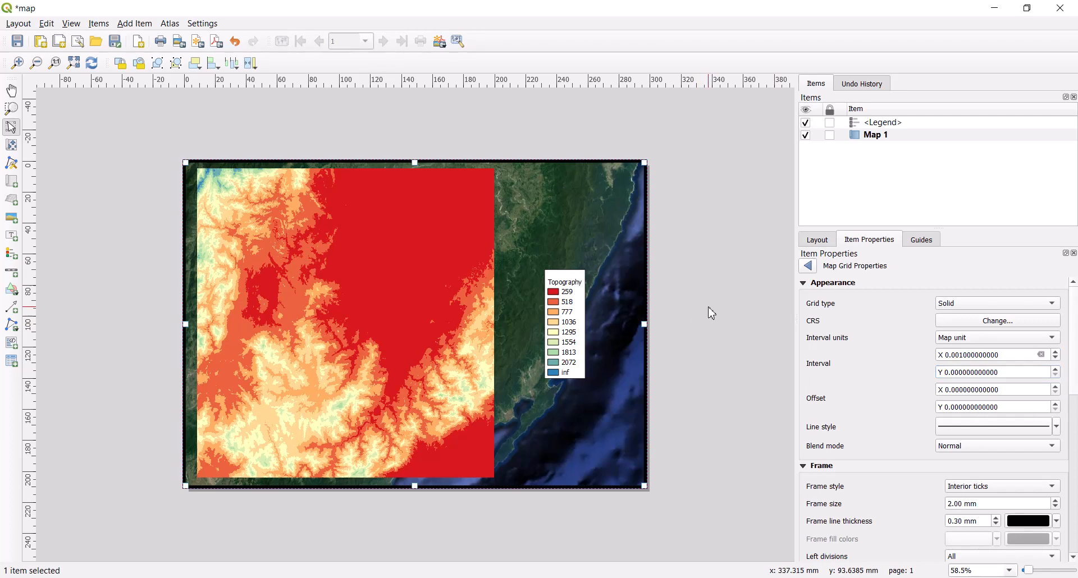
- Enable coordinate drawing for the grid and place the left coordinates inside the frame
scroll(1072, 404, down, 5)
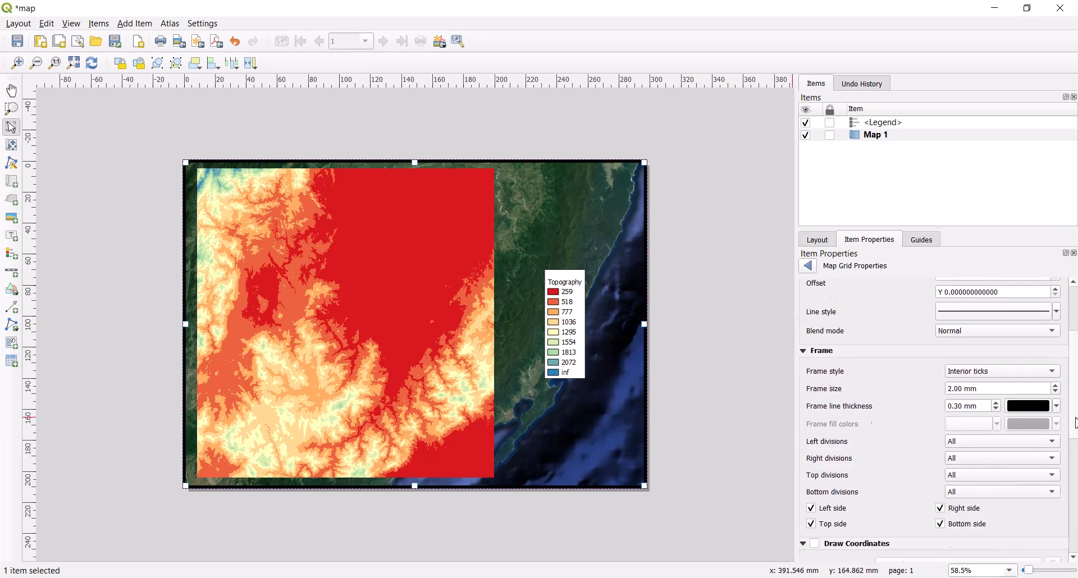
click(815, 377)
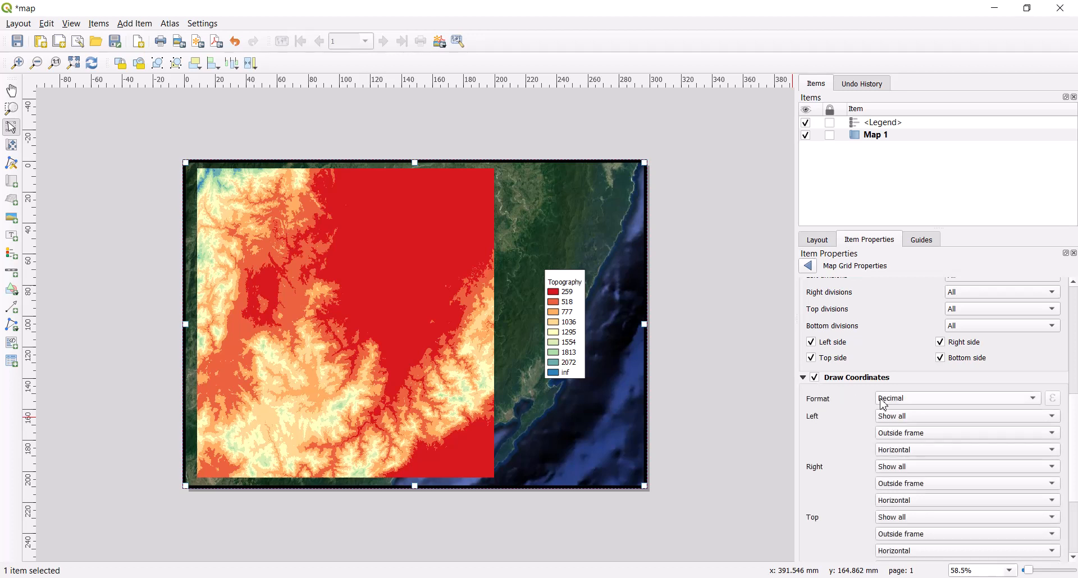
click(913, 433)
click(912, 420)
drag(1072, 453, 1070, 506)
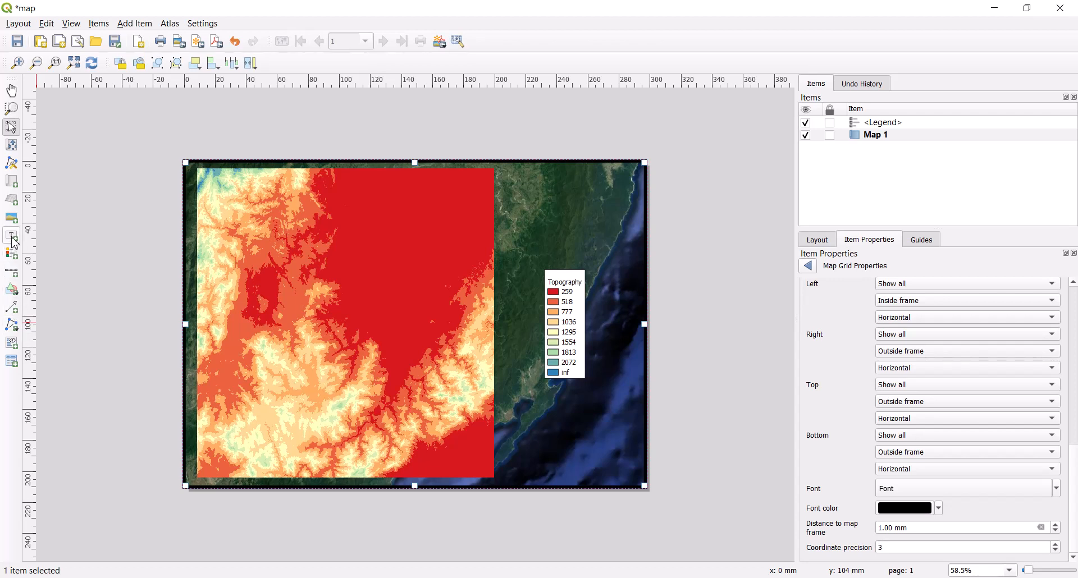
- Add a scalebar for Map 1 over the dark sea area below the legend and select it
click(12, 275)
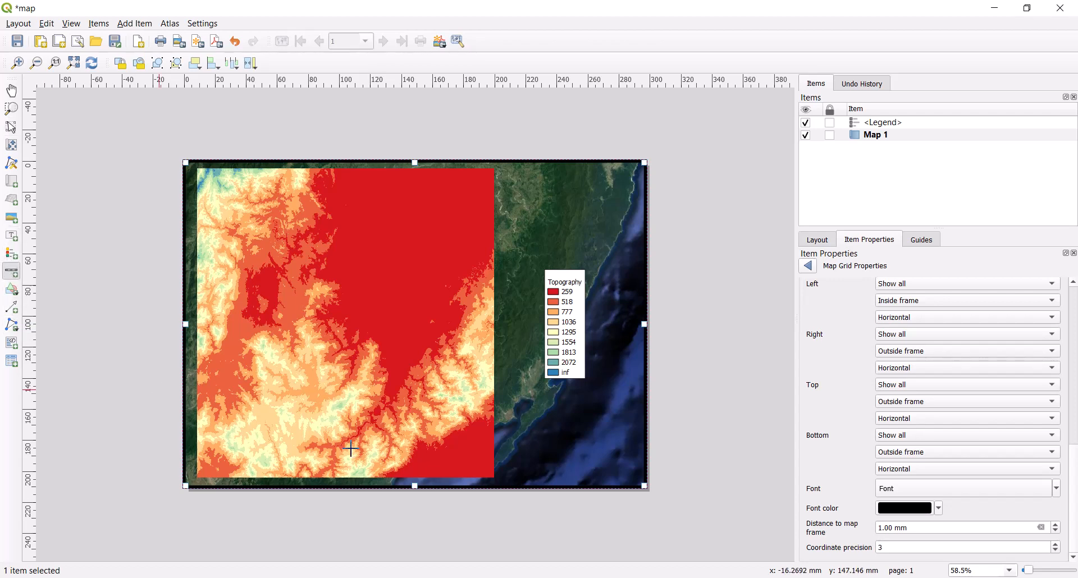
drag(521, 432, 562, 446)
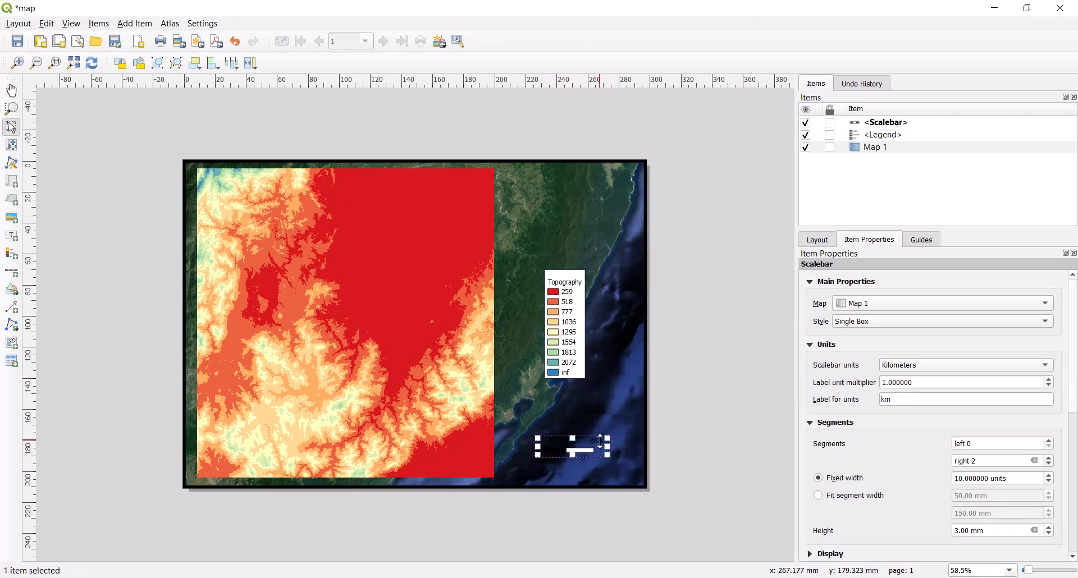
click(883, 125)
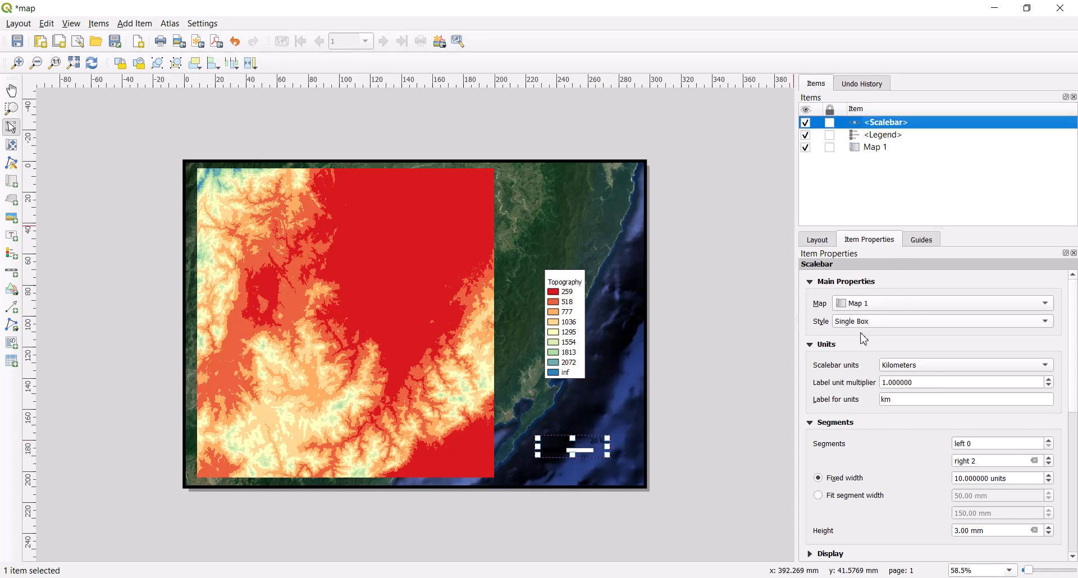
- Try white as the scalebar's fill color and set it back to black
scroll(1067, 364, down, 5)
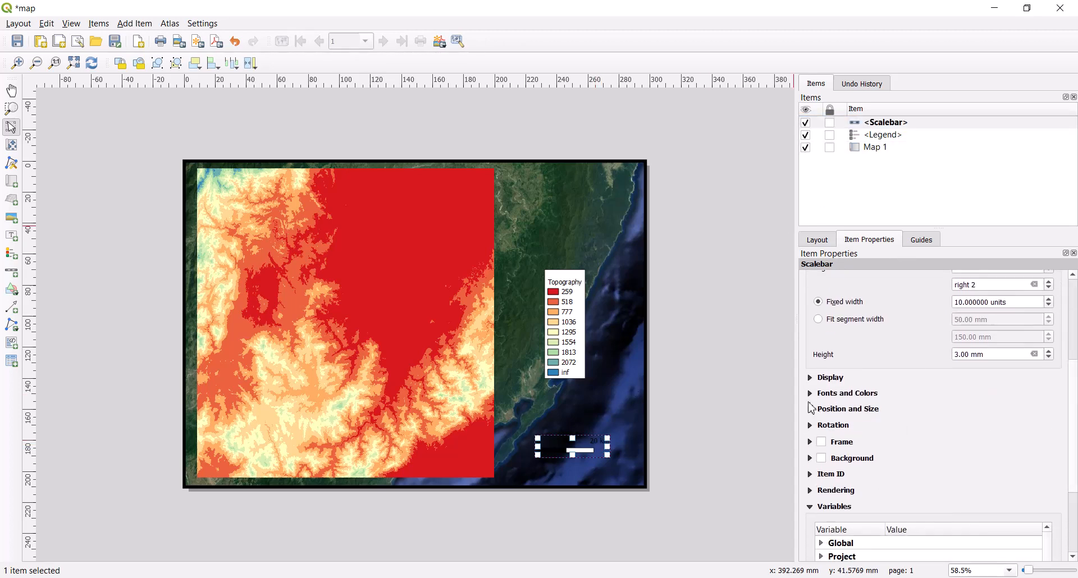
click(810, 395)
click(905, 442)
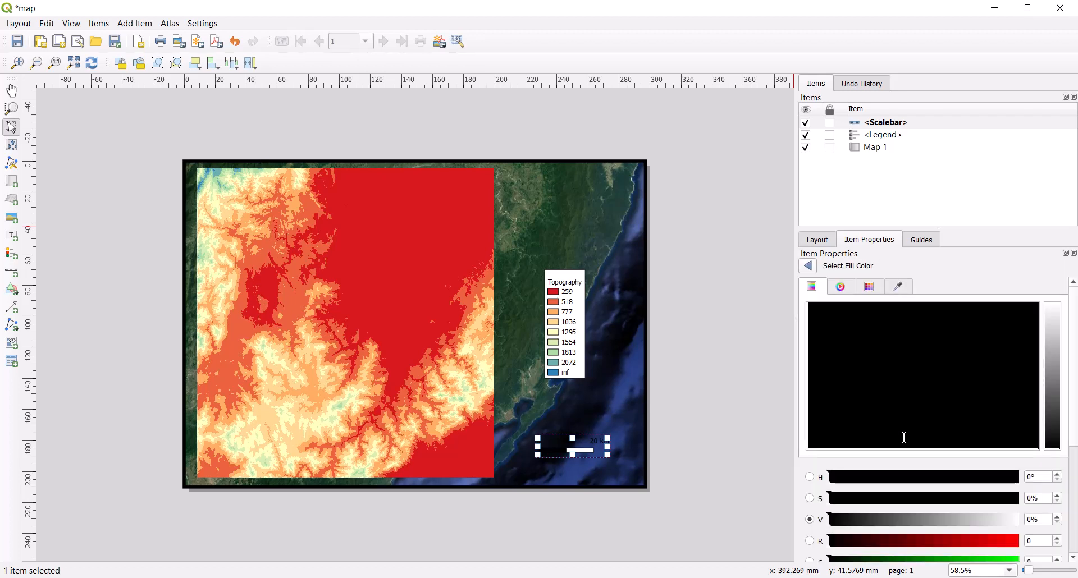
drag(1051, 388, 1060, 293)
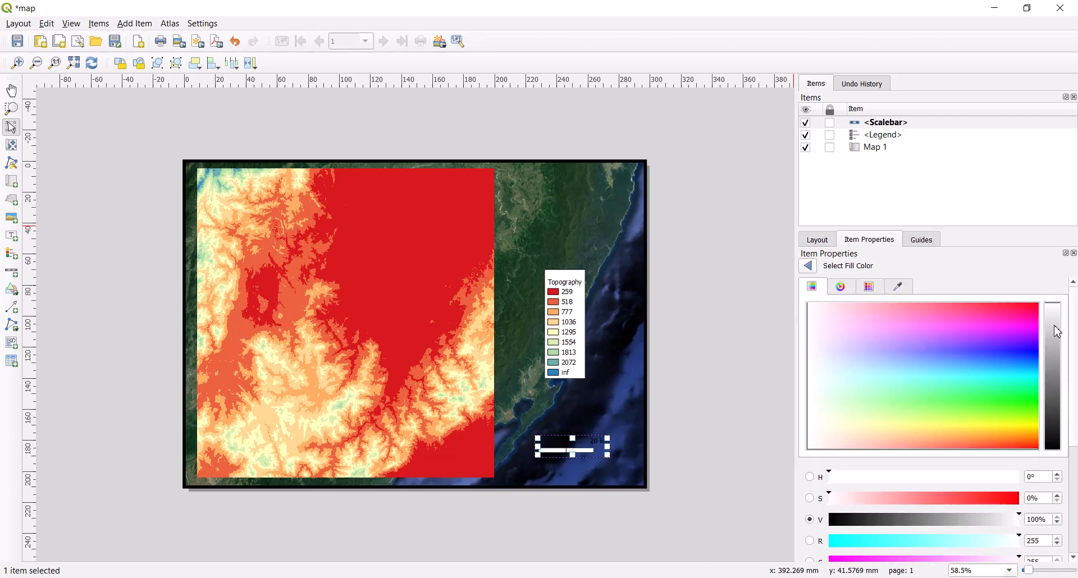
drag(1054, 352, 1057, 454)
click(809, 267)
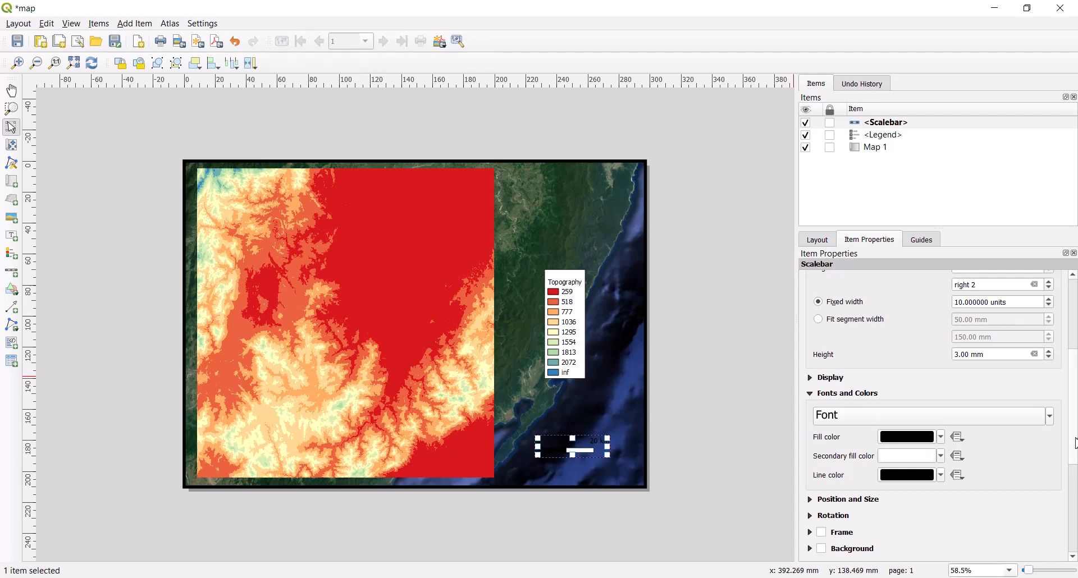
drag(1074, 443, 1076, 405)
click(810, 477)
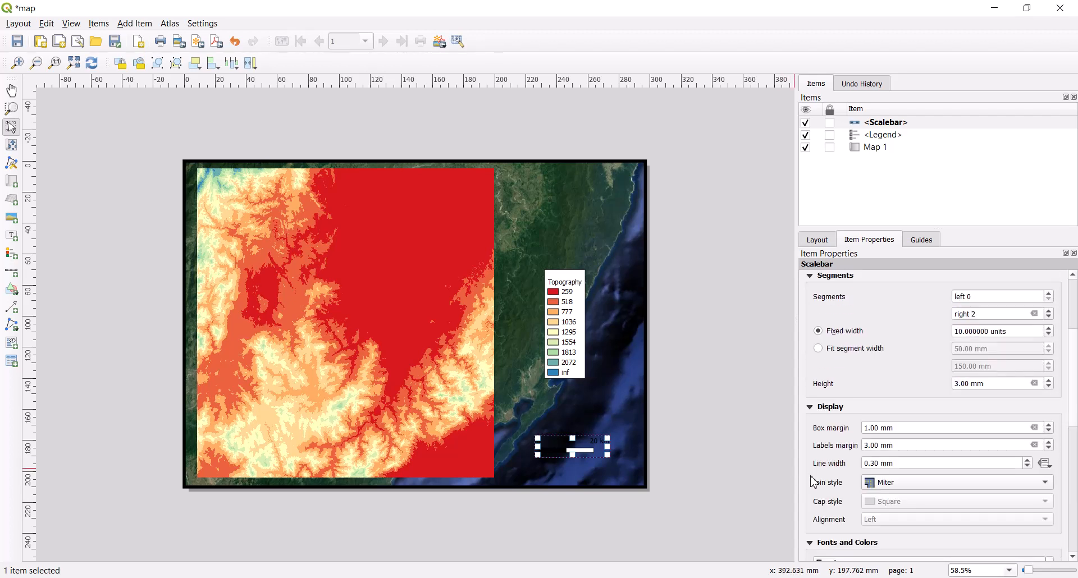
drag(1072, 431, 1073, 466)
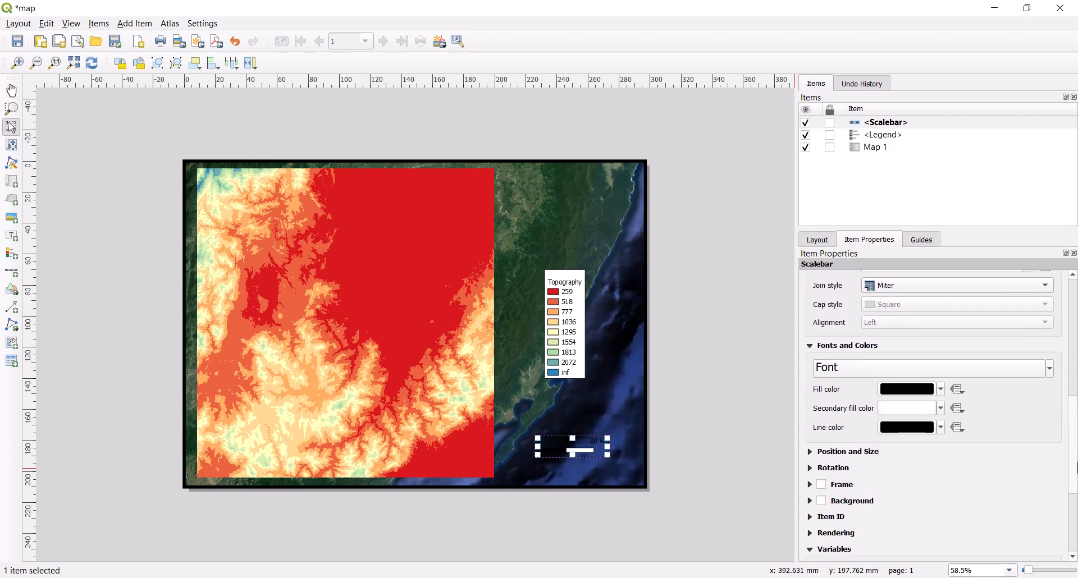
- Set the scalebar's font color to white
click(1050, 369)
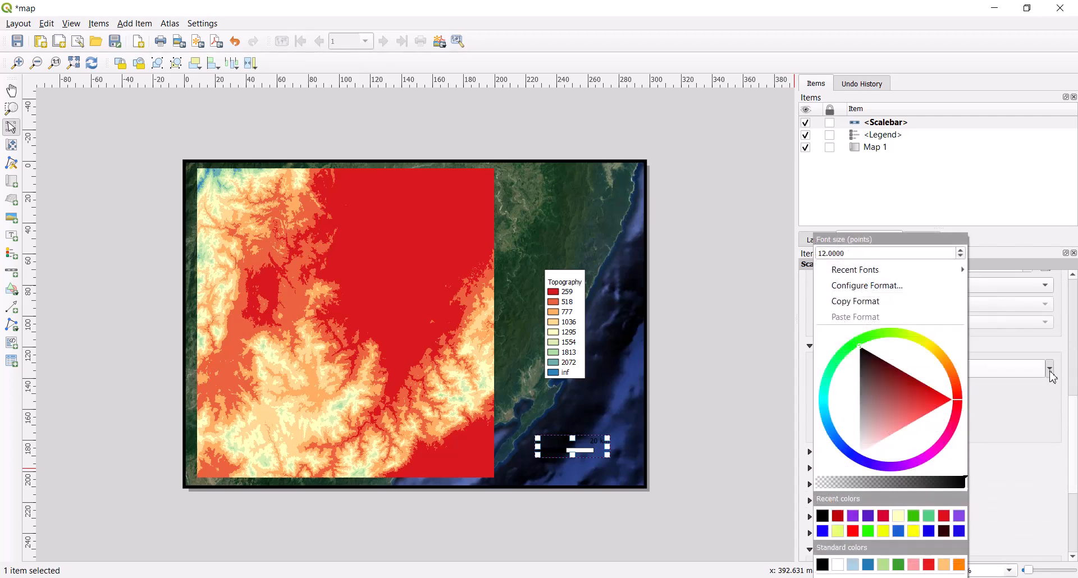
click(1032, 408)
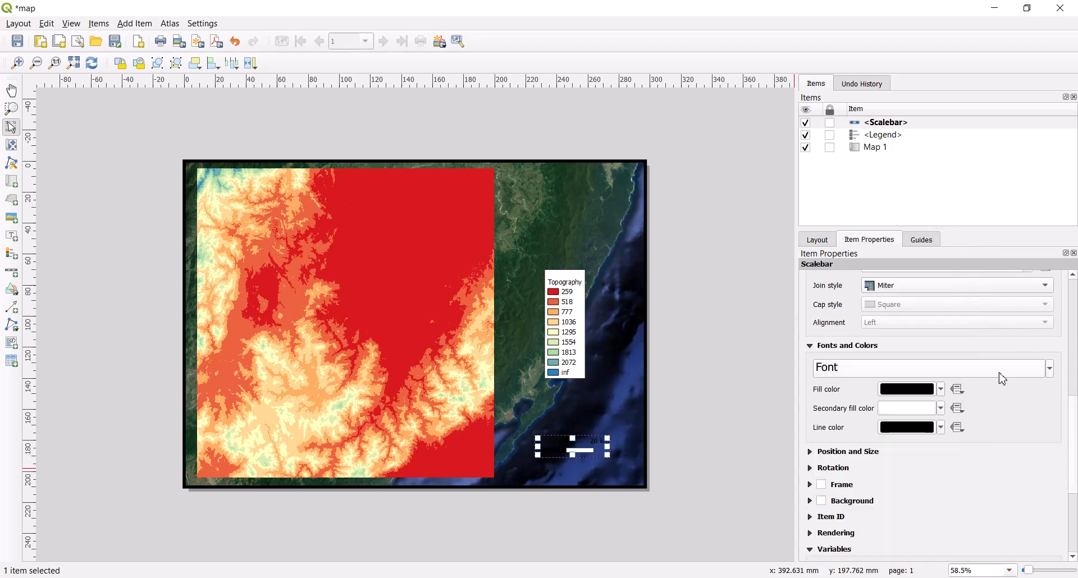
click(966, 374)
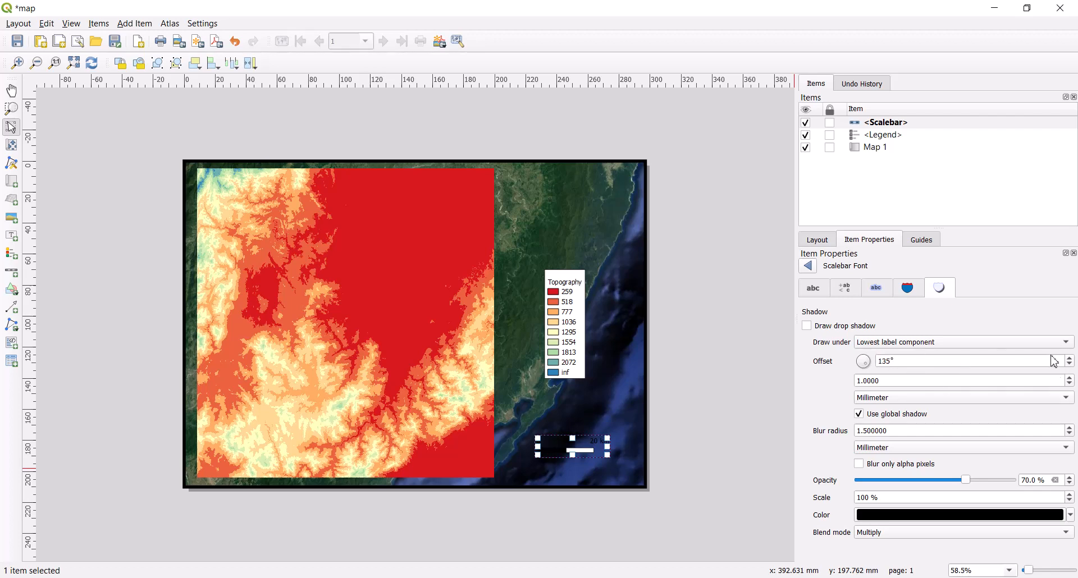
click(827, 288)
click(868, 416)
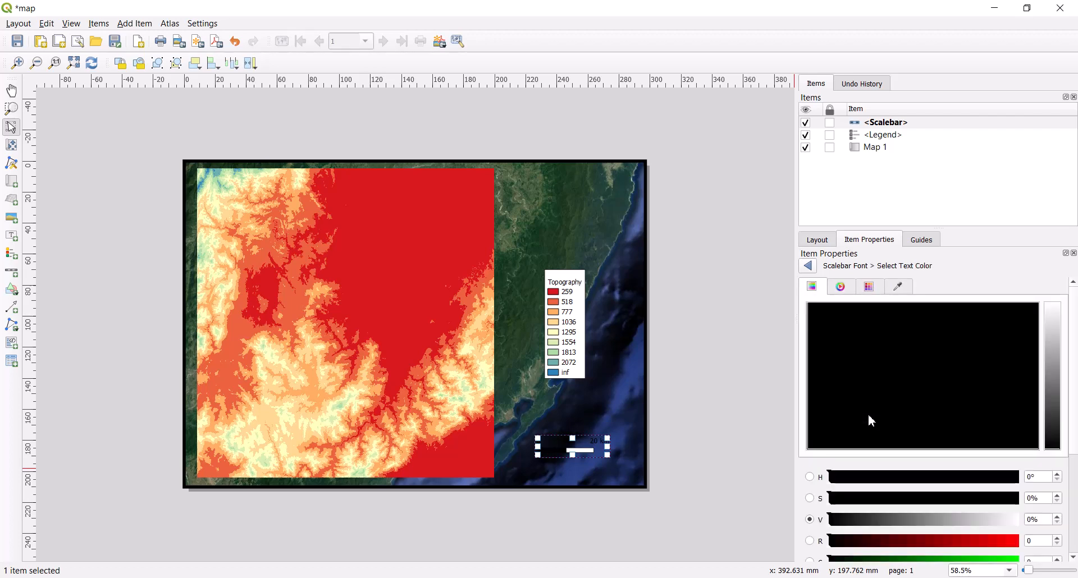
click(945, 388)
drag(1052, 444, 1052, 303)
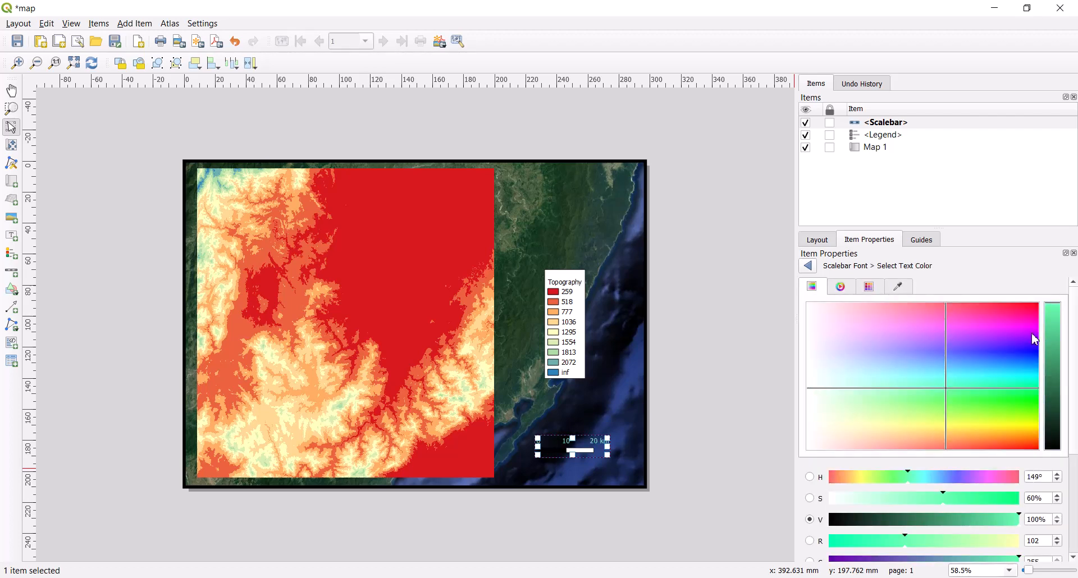
drag(994, 375, 739, 301)
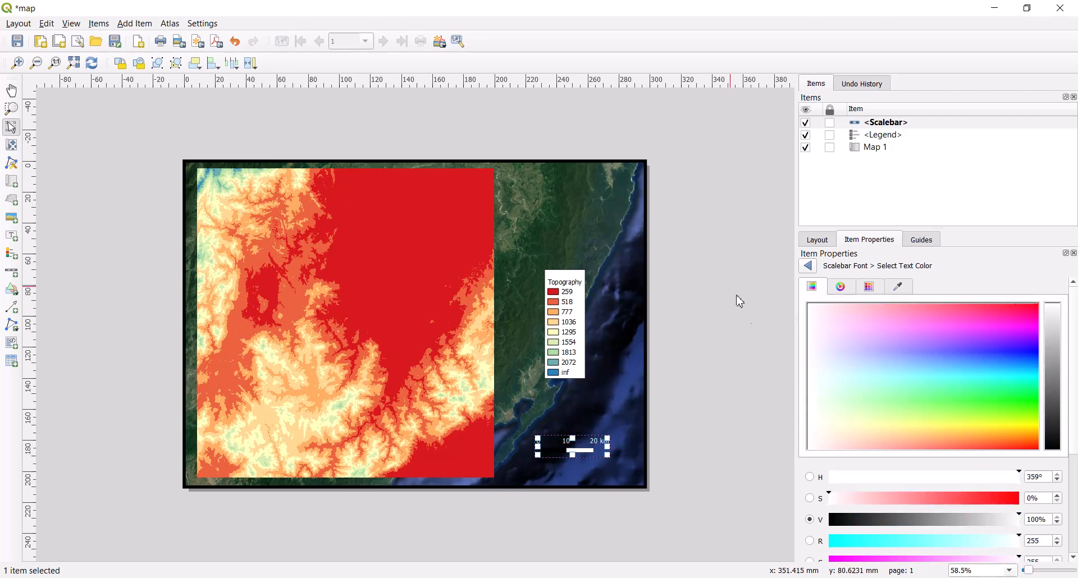
click(809, 268)
- Set the scalebar's font style to bold and return to the scalebar's properties
click(885, 348)
click(887, 358)
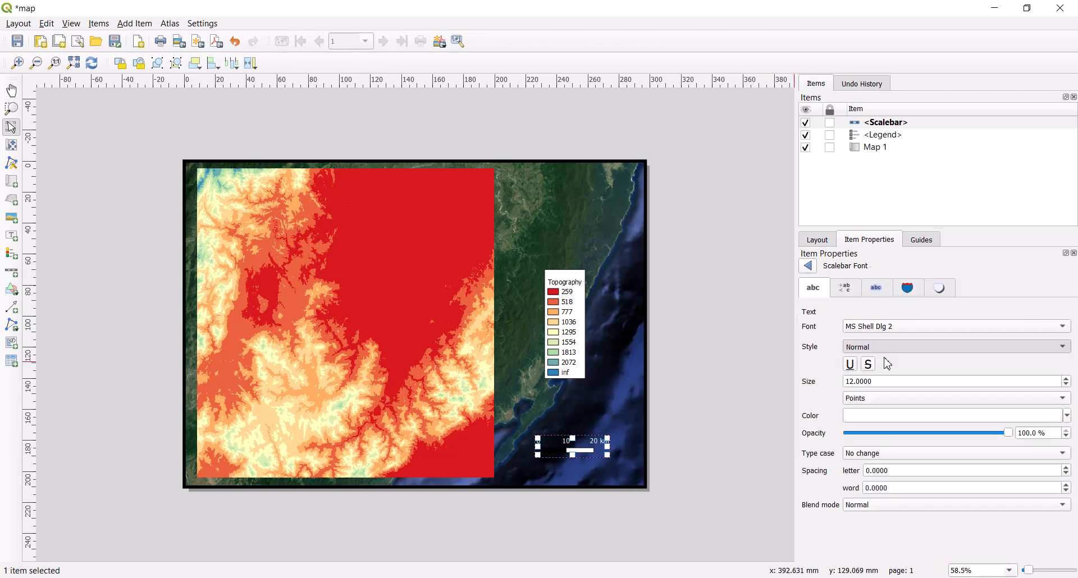
click(808, 266)
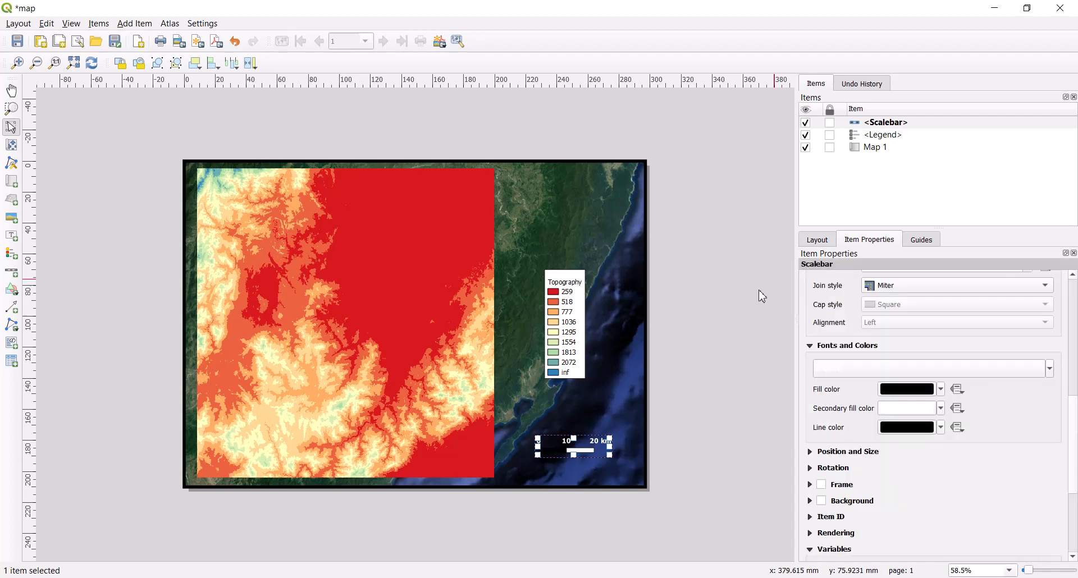
- Move the scalebar onto the lower-right corner of the elevation raster
click(614, 422)
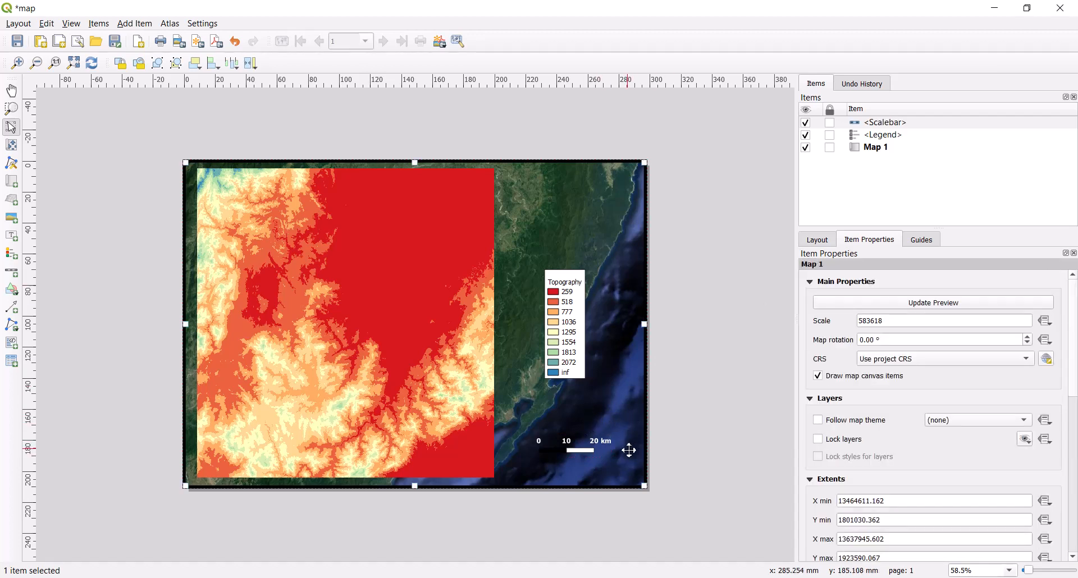
click(581, 450)
drag(584, 447, 399, 459)
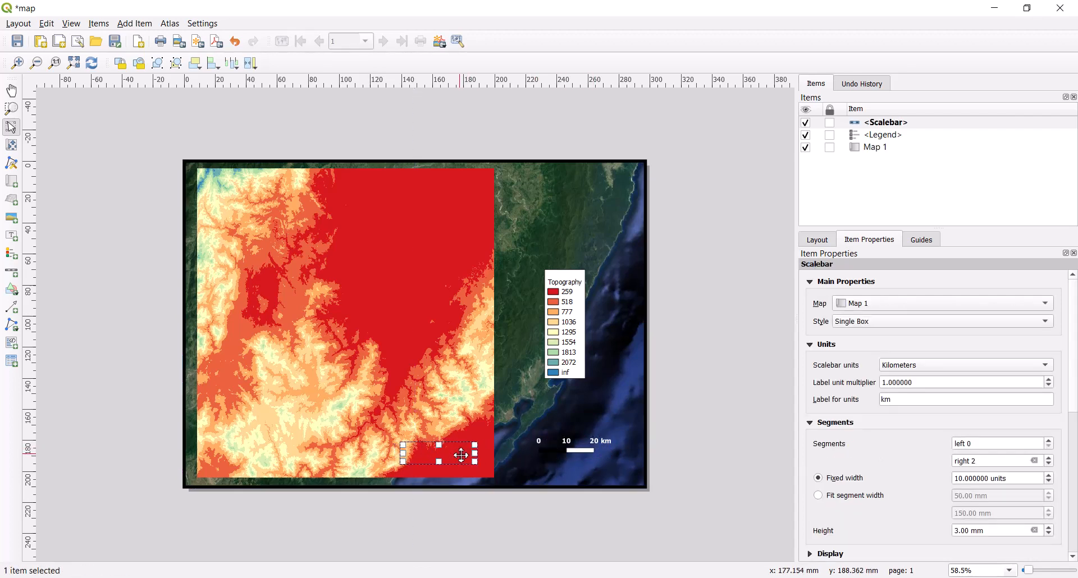
click(561, 465)
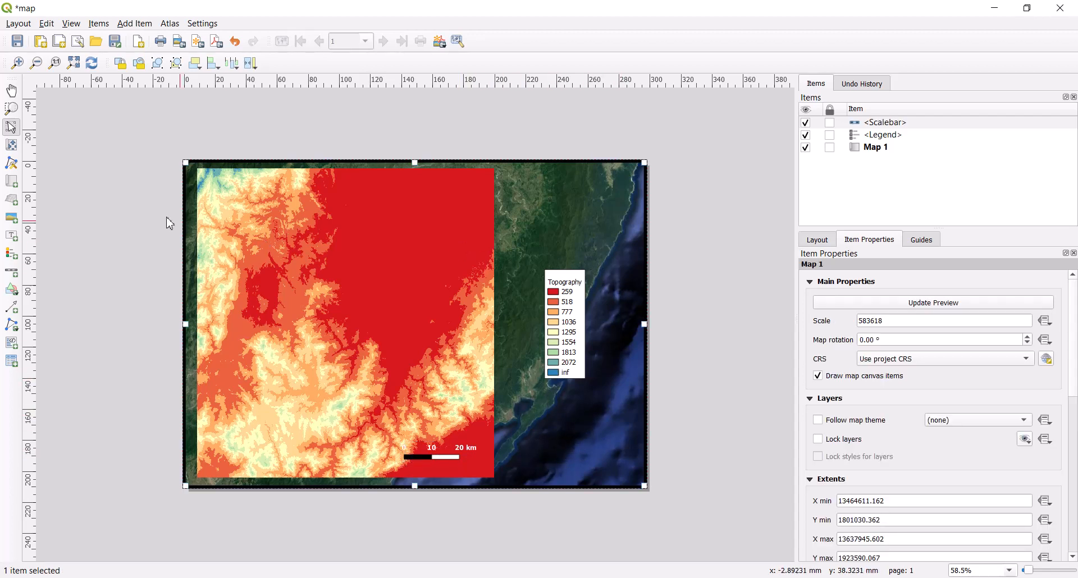
- Add a text label over the upper-right part of the map, above the legend
click(12, 182)
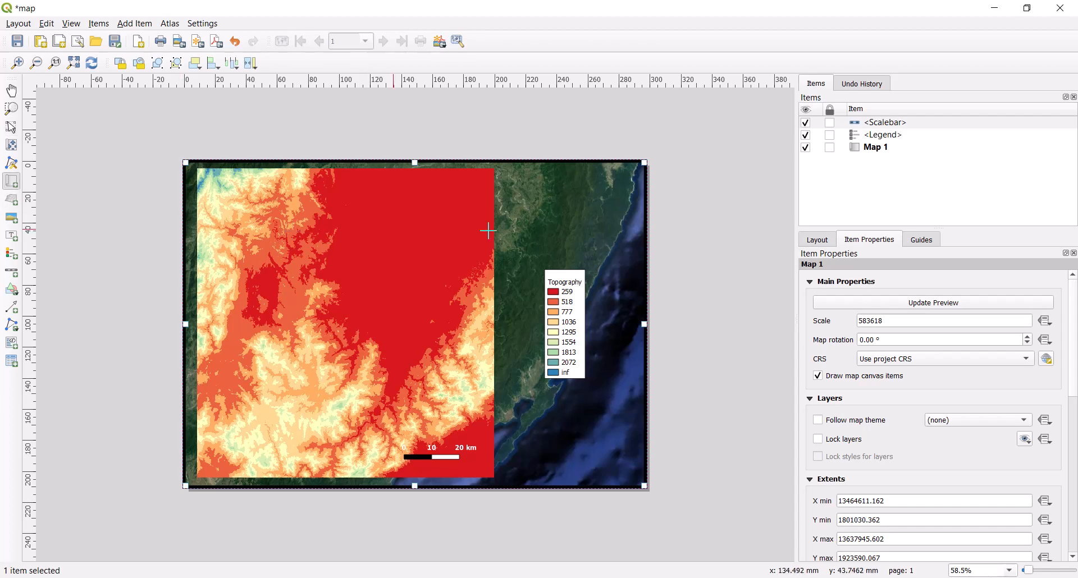
click(17, 236)
drag(522, 183, 625, 209)
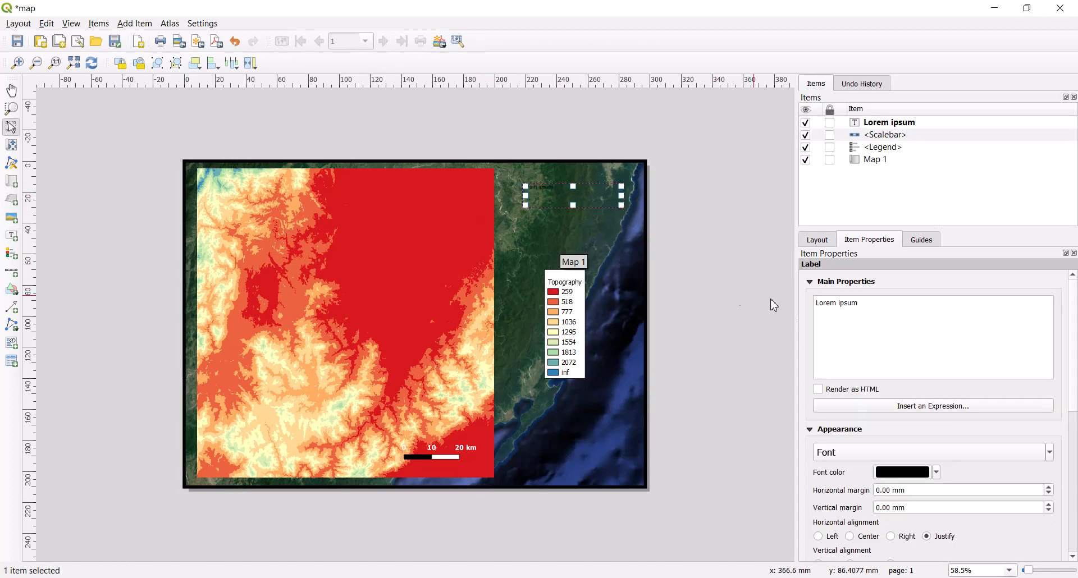
- Set the new label's font size to 36
click(876, 459)
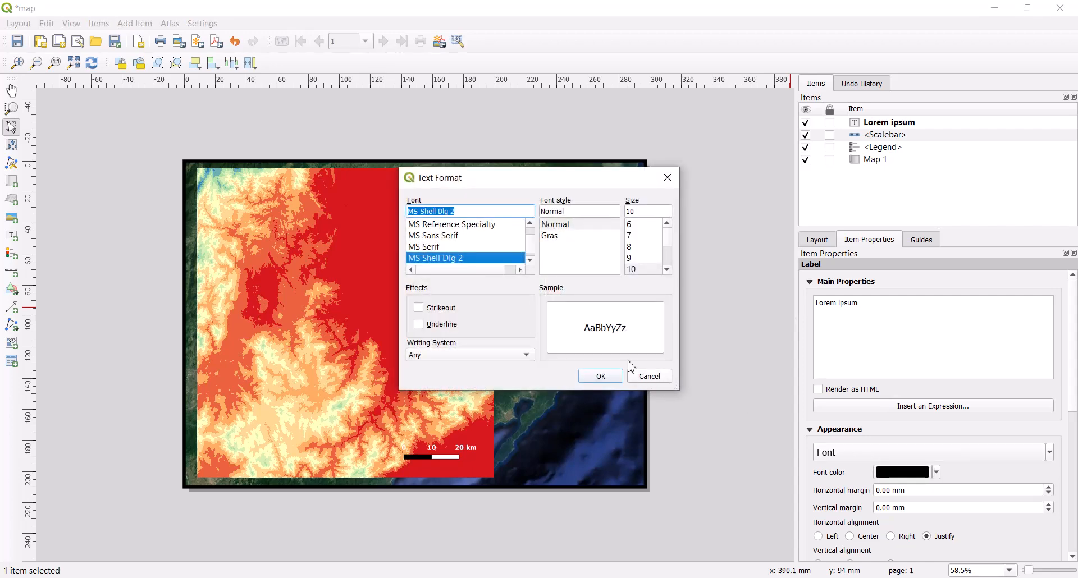
drag(665, 243, 670, 274)
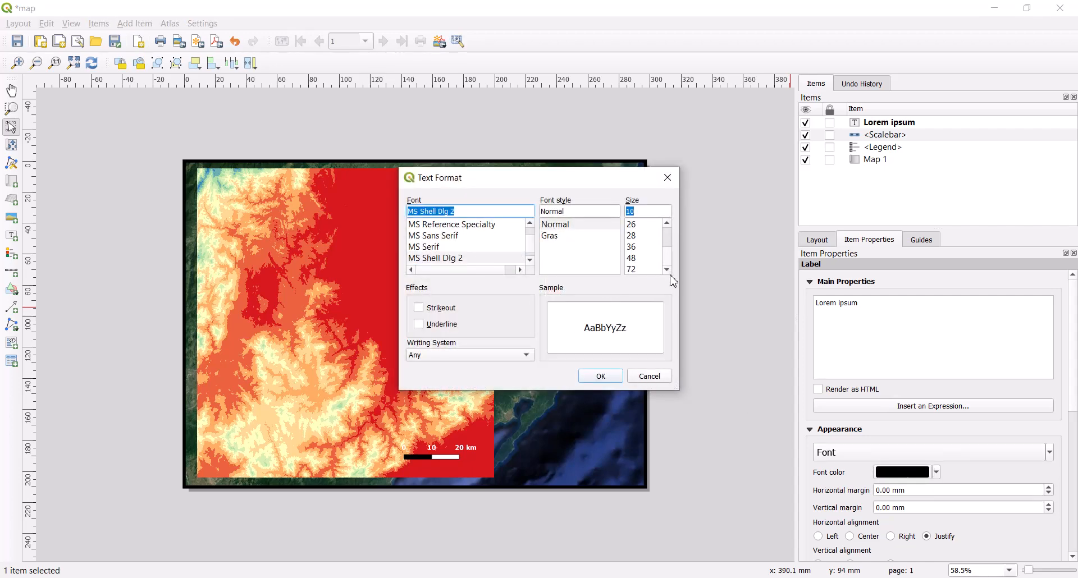
click(640, 246)
click(600, 375)
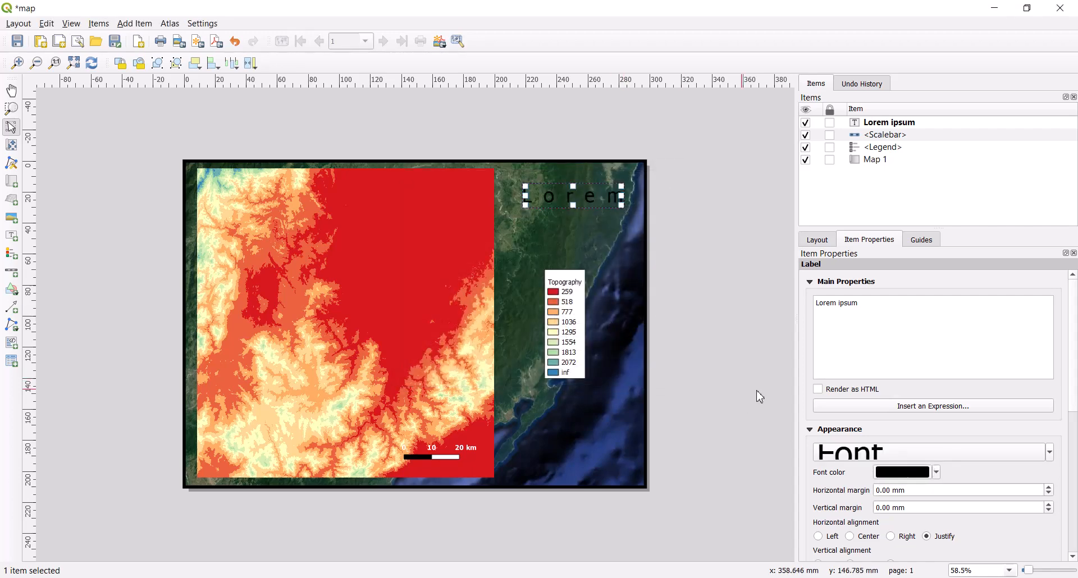
- Replace the label's text with TEST and set its font color to white
drag(880, 303, 769, 309)
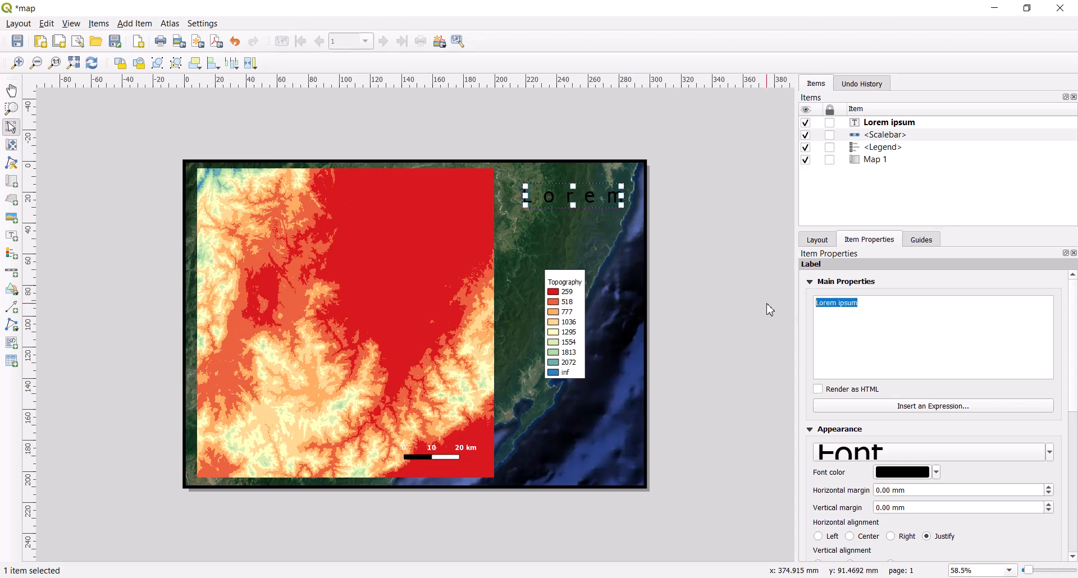
text(TEST)
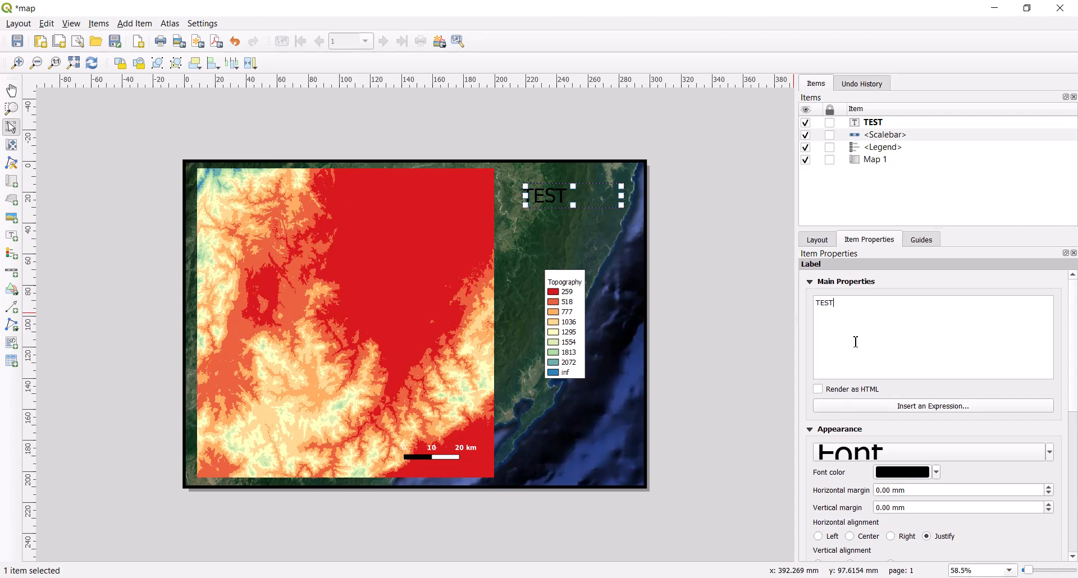
click(893, 481)
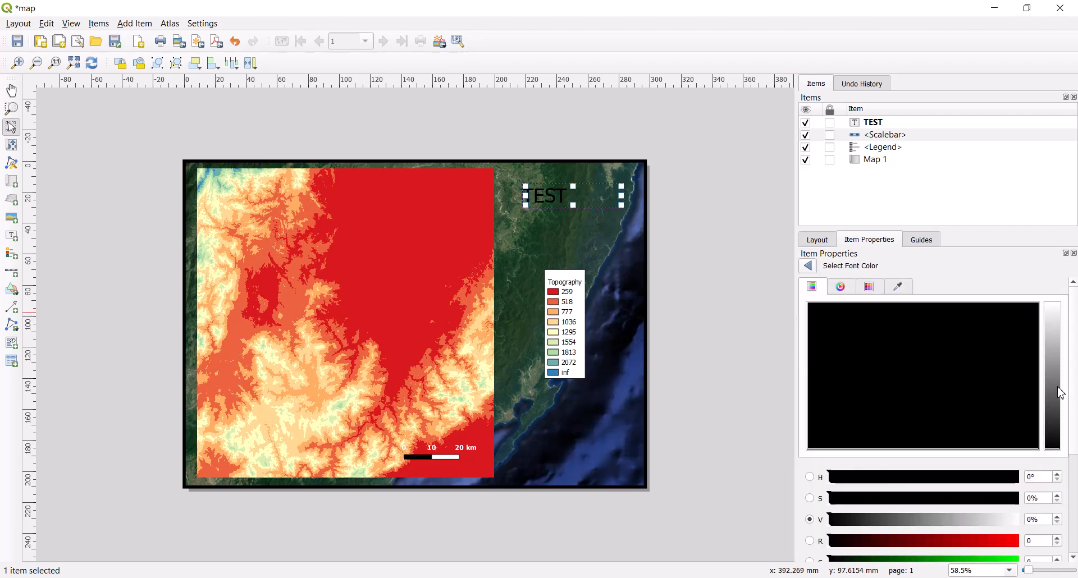
drag(1053, 376, 1049, 274)
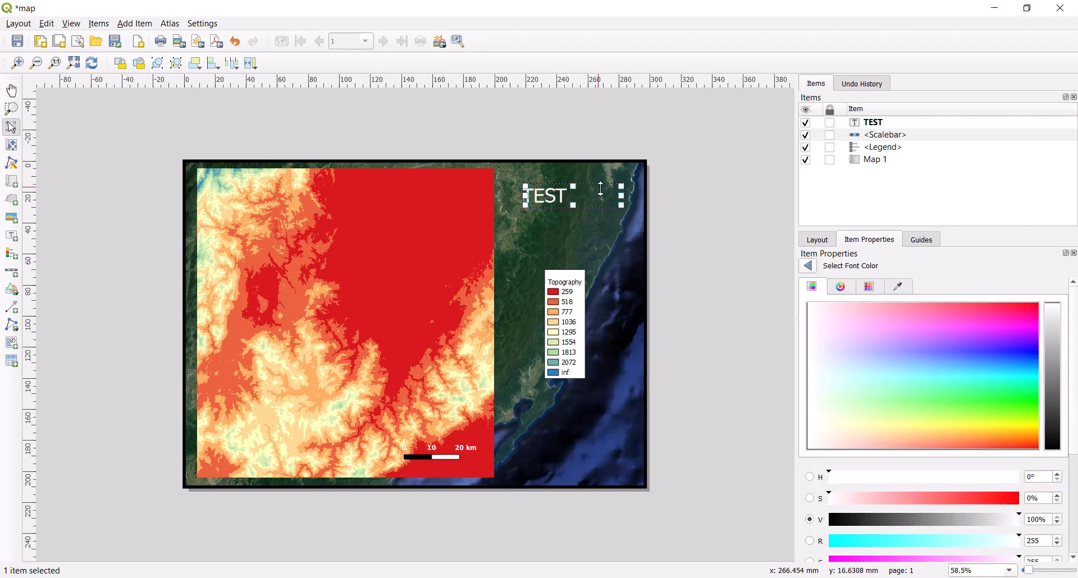
- Move the TEST label so it sits centred above the Topography legend
drag(621, 196, 561, 191)
click(561, 325)
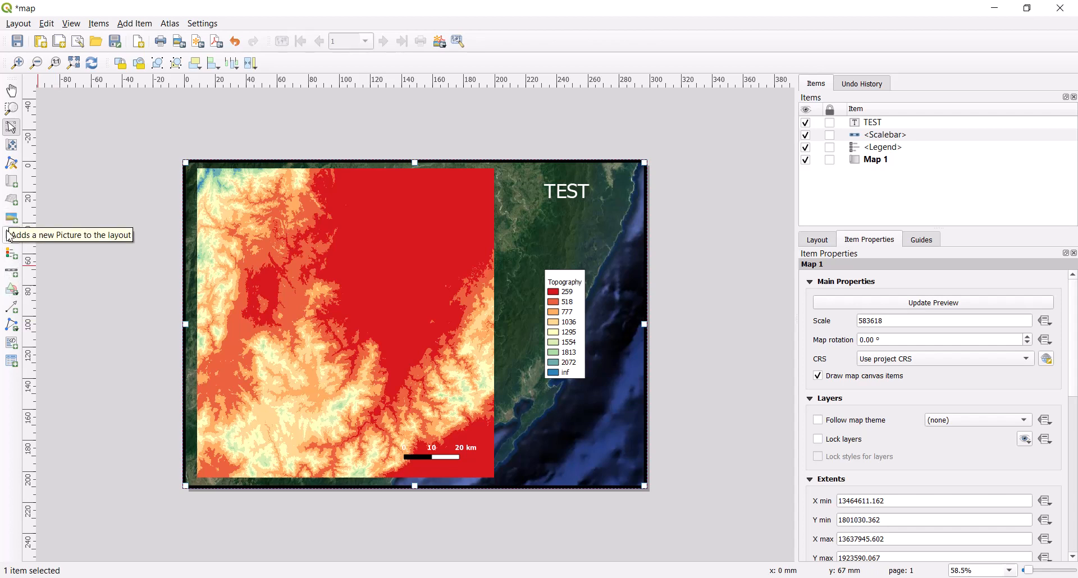
- Draw a short arrow over the coastline area just below the legend
click(11, 307)
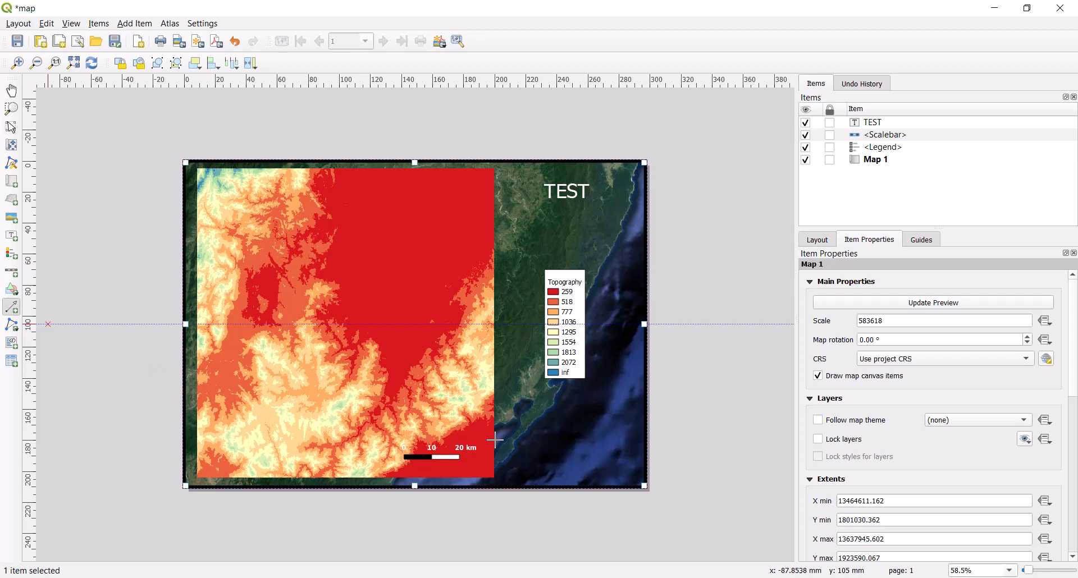
click(550, 435)
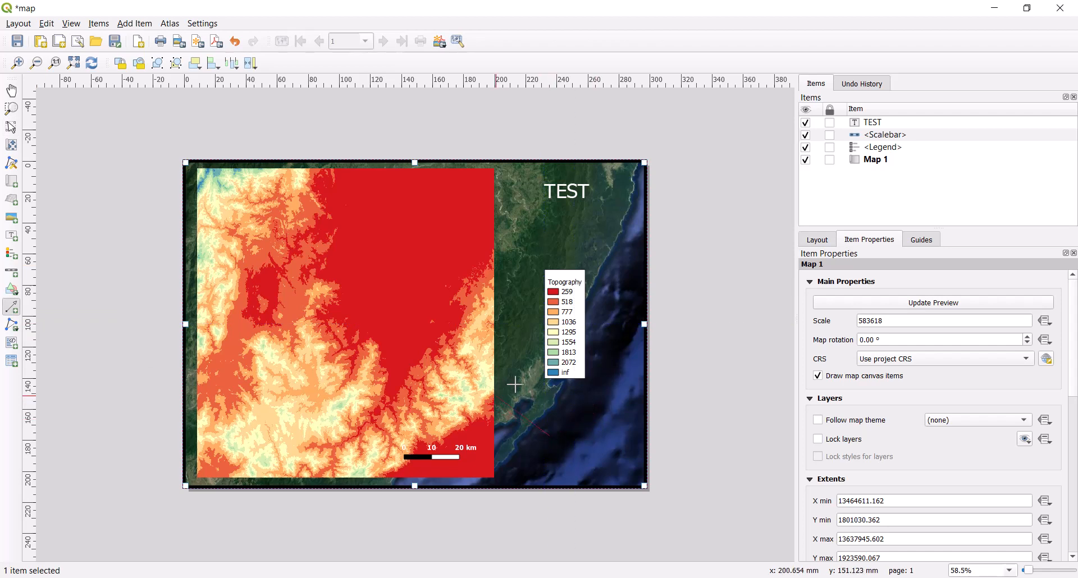
right_click(514, 437)
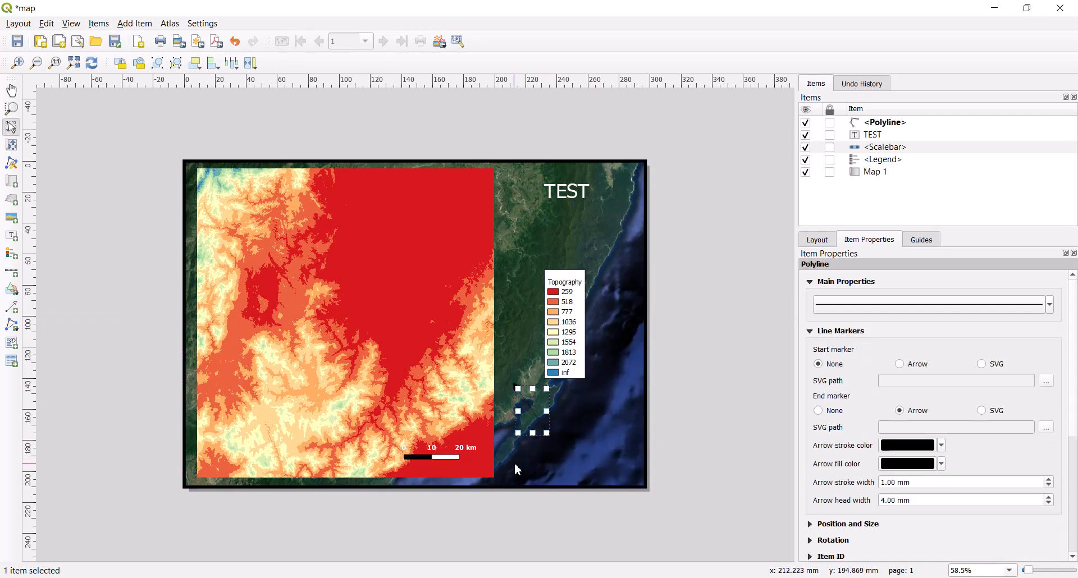
- Try to reposition the arrow below the legend, and undo the shift of the map item
drag(528, 407, 541, 416)
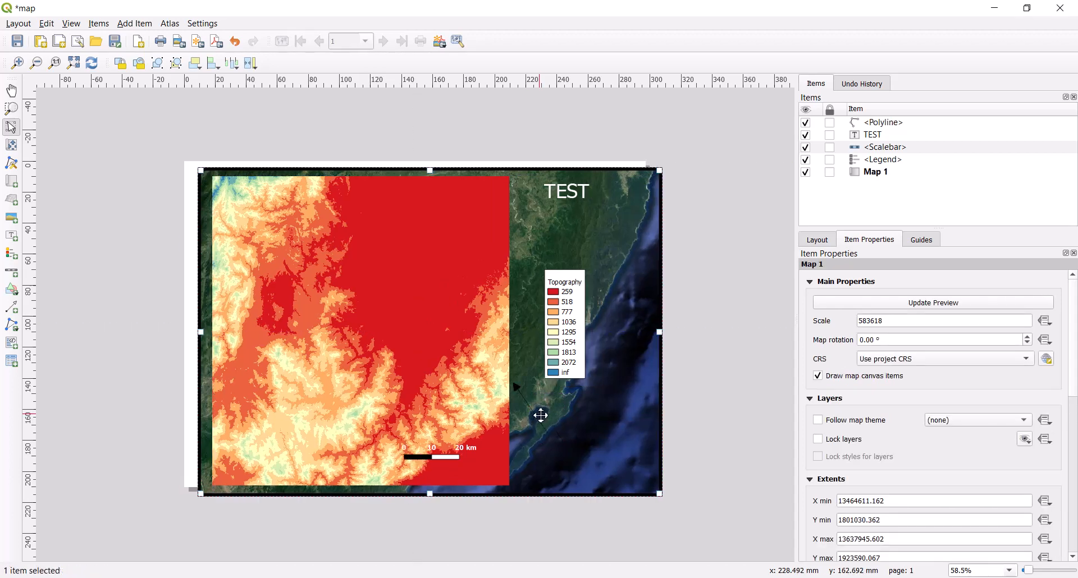
key(ctrl+z)
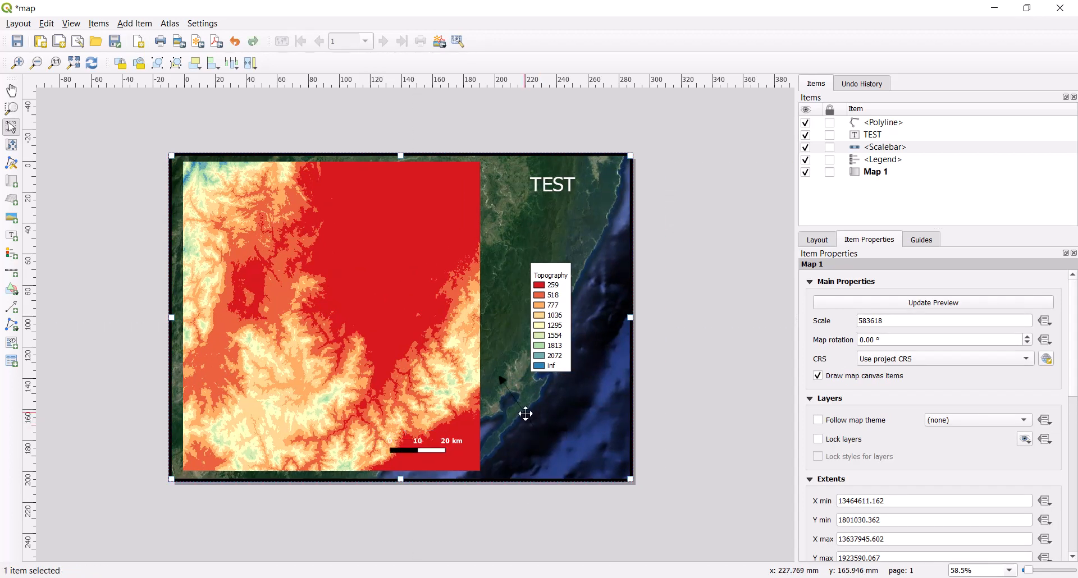
click(524, 412)
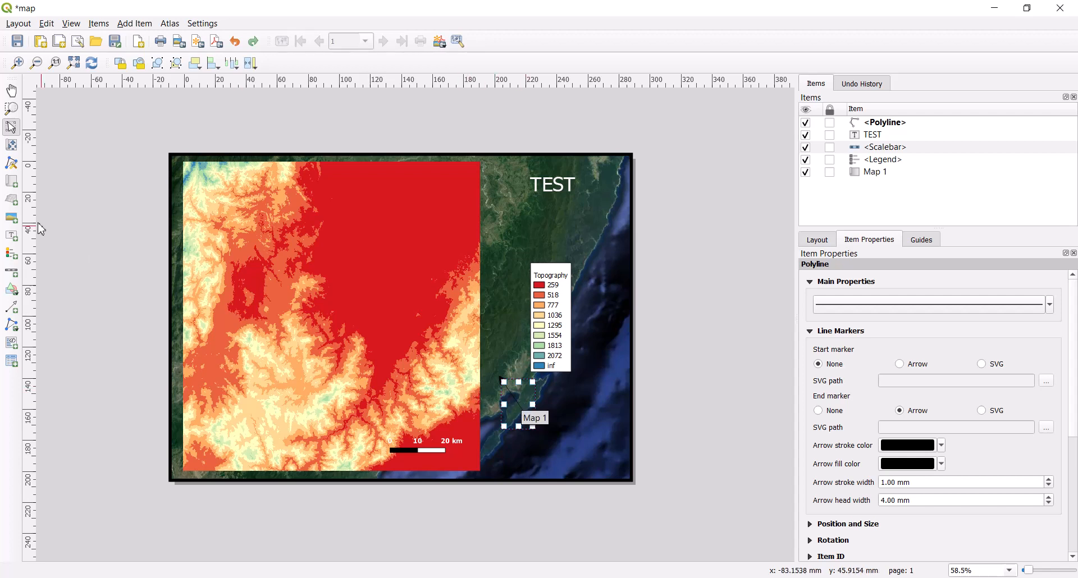
- Add an empty picture item over the sea, below and to the right of the legend
click(15, 219)
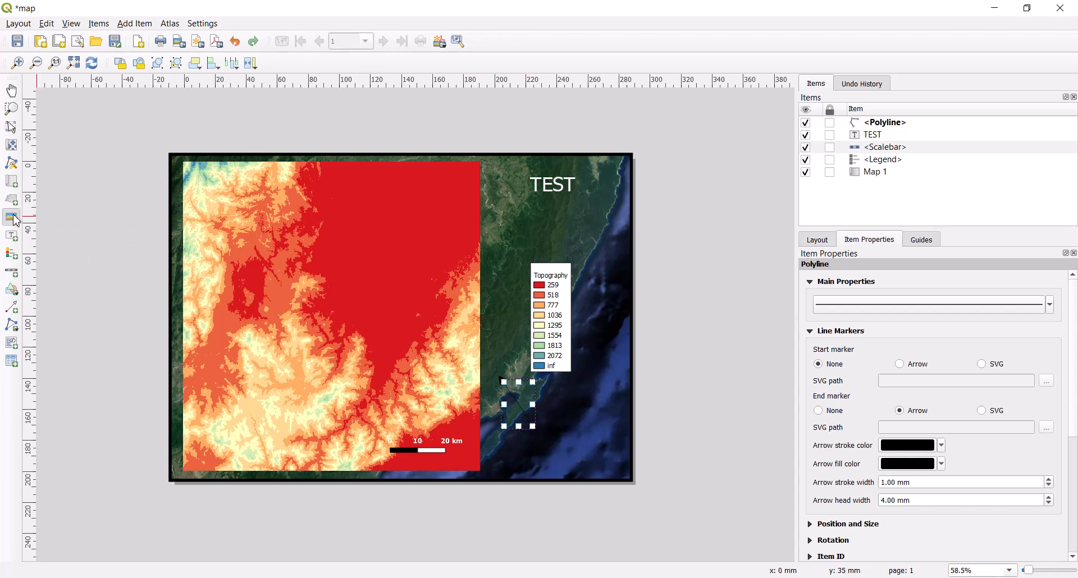
drag(574, 387, 594, 472)
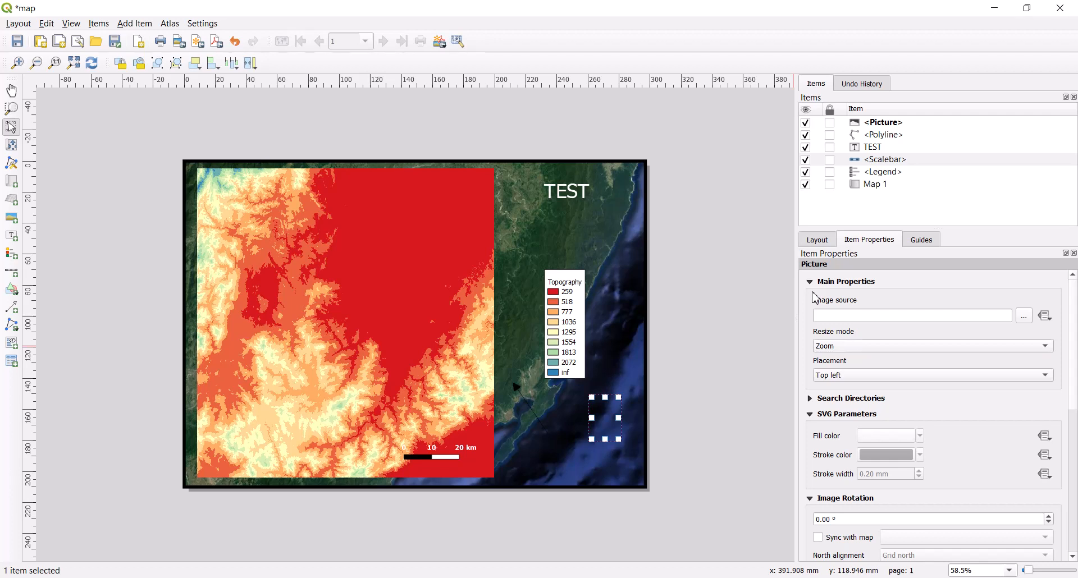
- Try an image export of the layout as map.png in PNG format with a generated world file, and cancel it at the export options
click(18, 24)
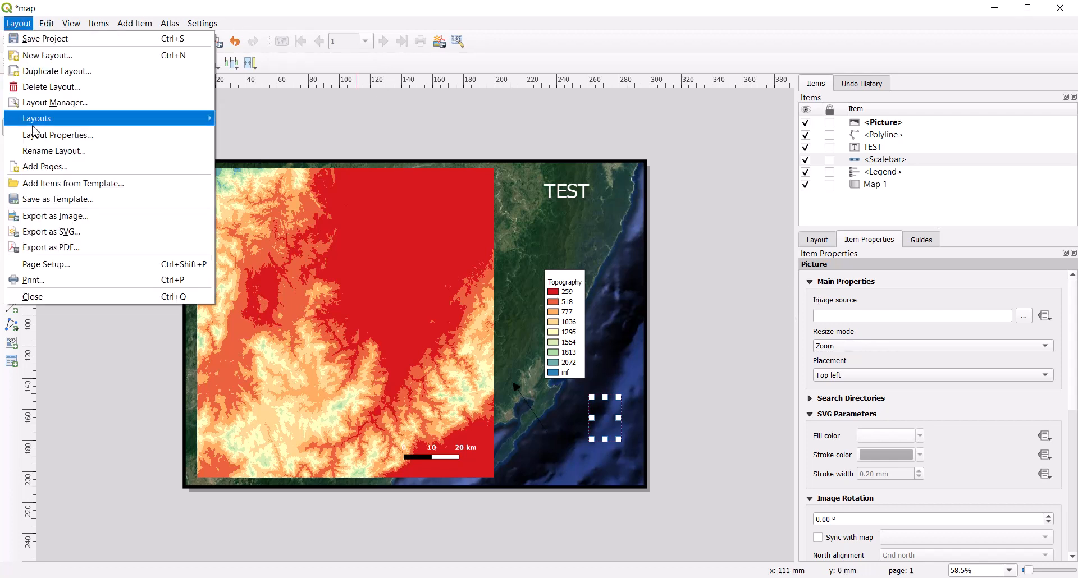
click(74, 217)
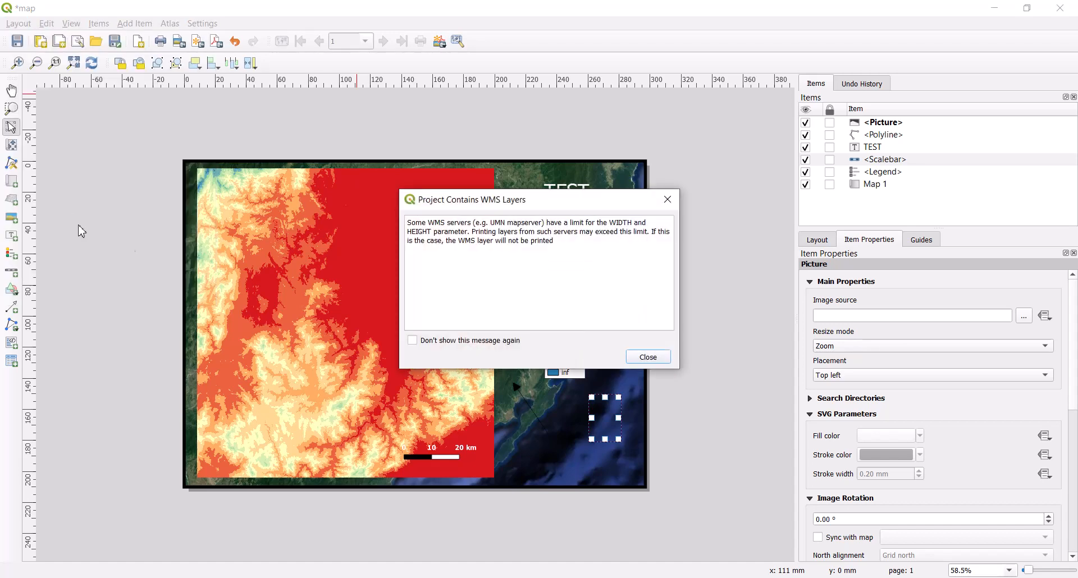
click(649, 359)
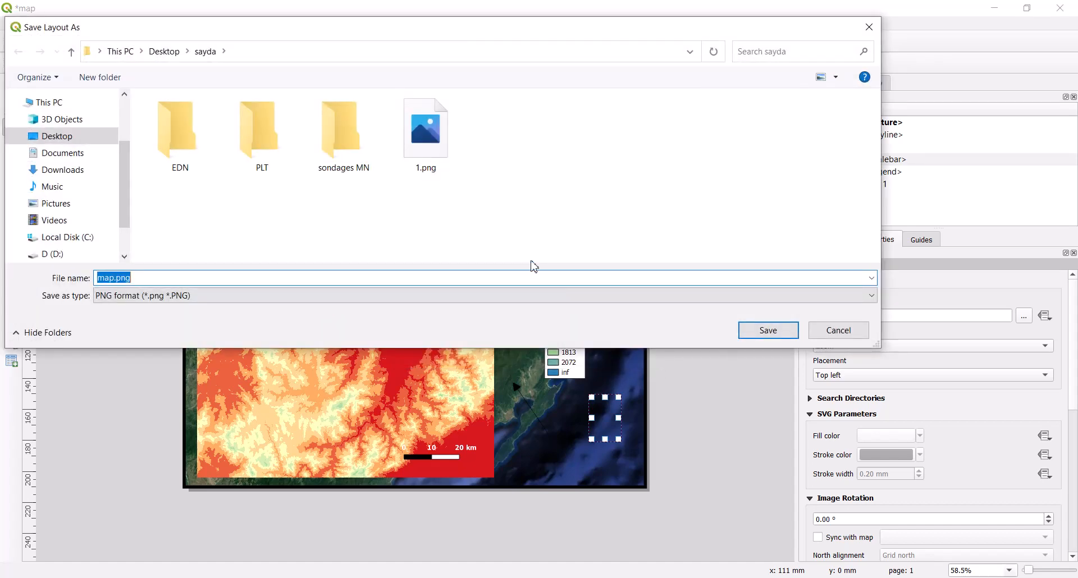
click(766, 331)
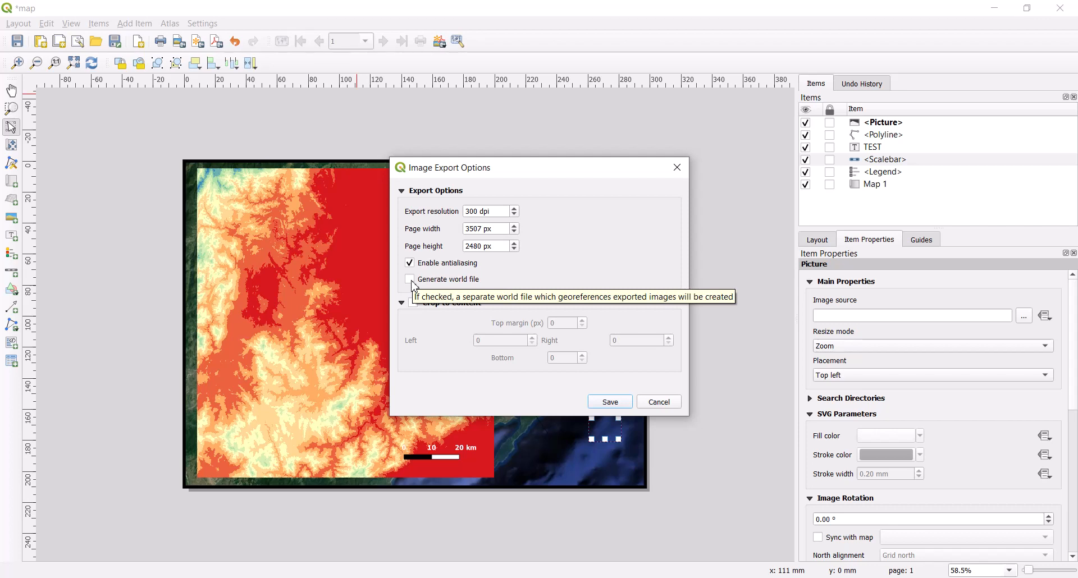
click(410, 280)
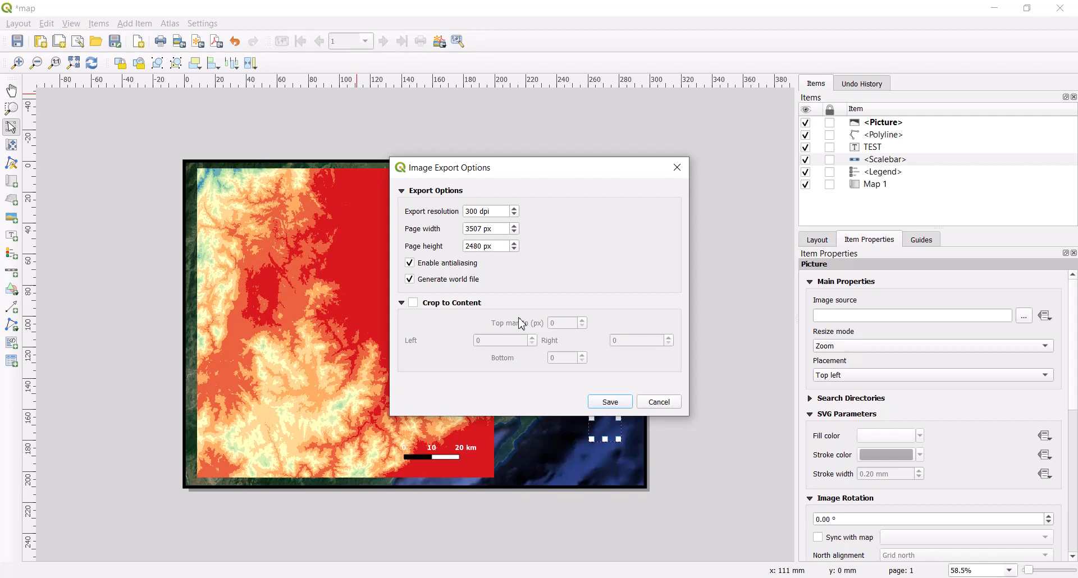
click(660, 402)
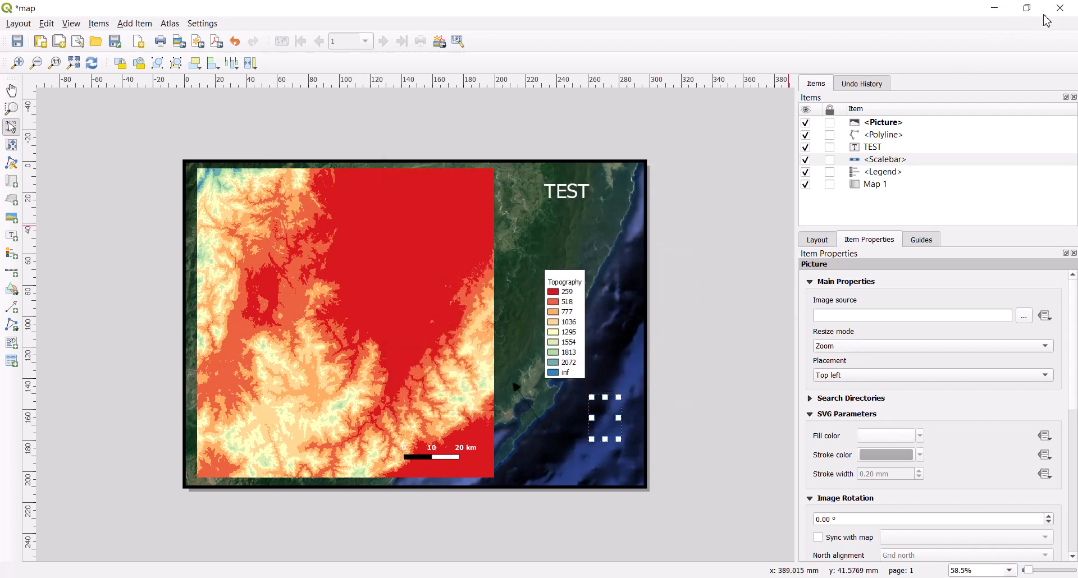
- Close the print layout and return to the main project
click(1060, 8)
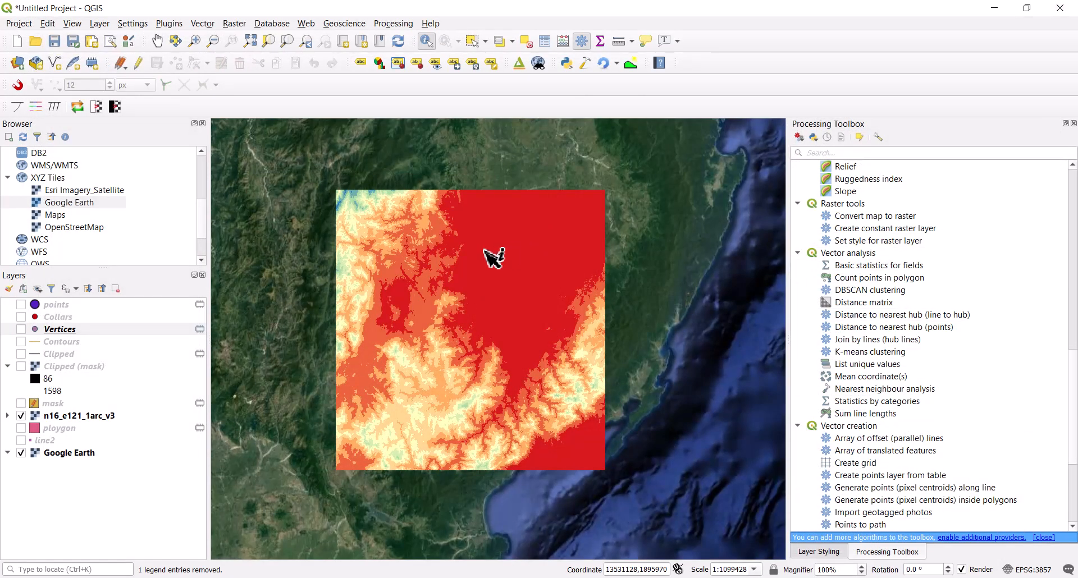